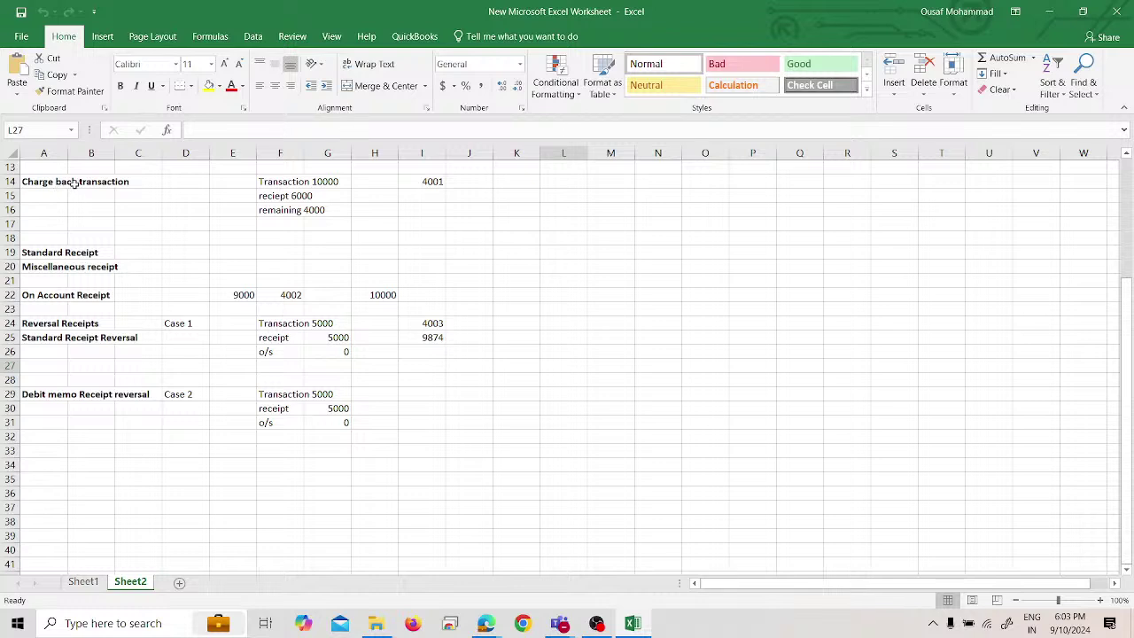
# Go through the receipt topics listed on Sheet2, from the charge back transaction to the debit memo receipt reversal.
pyautogui.click(75, 183)
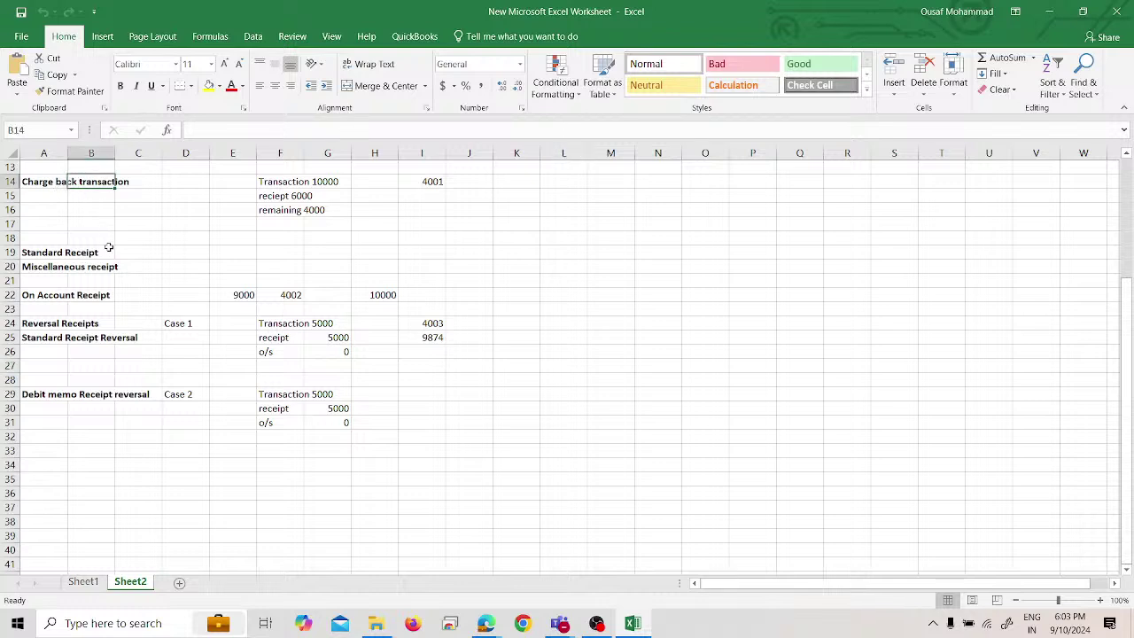
pyautogui.click(79, 264)
pyautogui.click(78, 293)
pyautogui.click(76, 325)
pyautogui.click(75, 337)
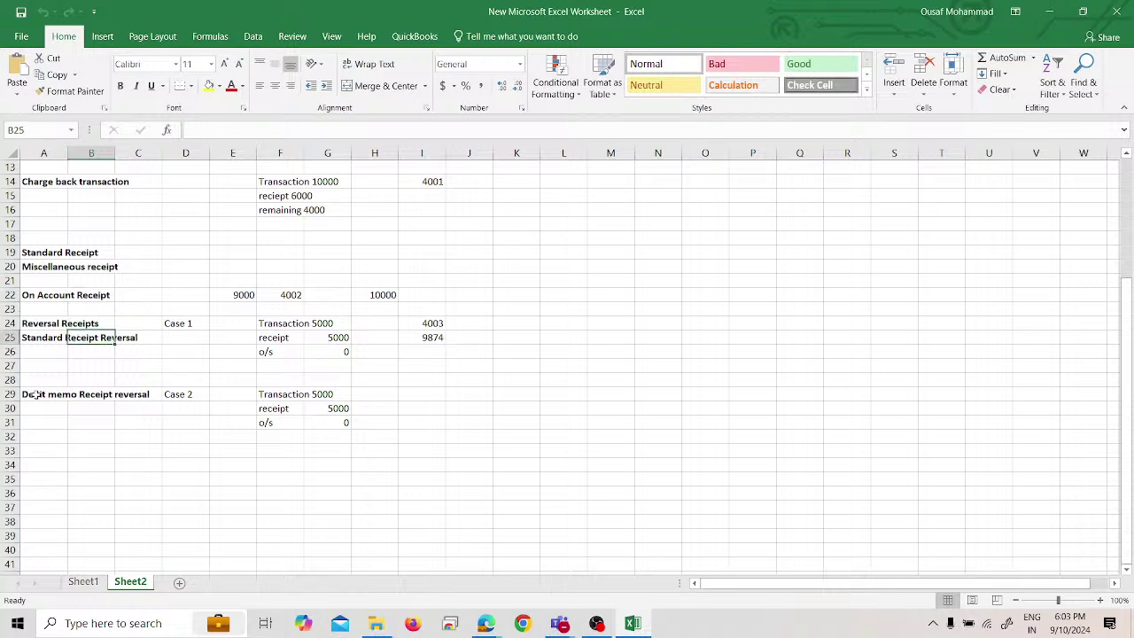
pyautogui.click(33, 394)
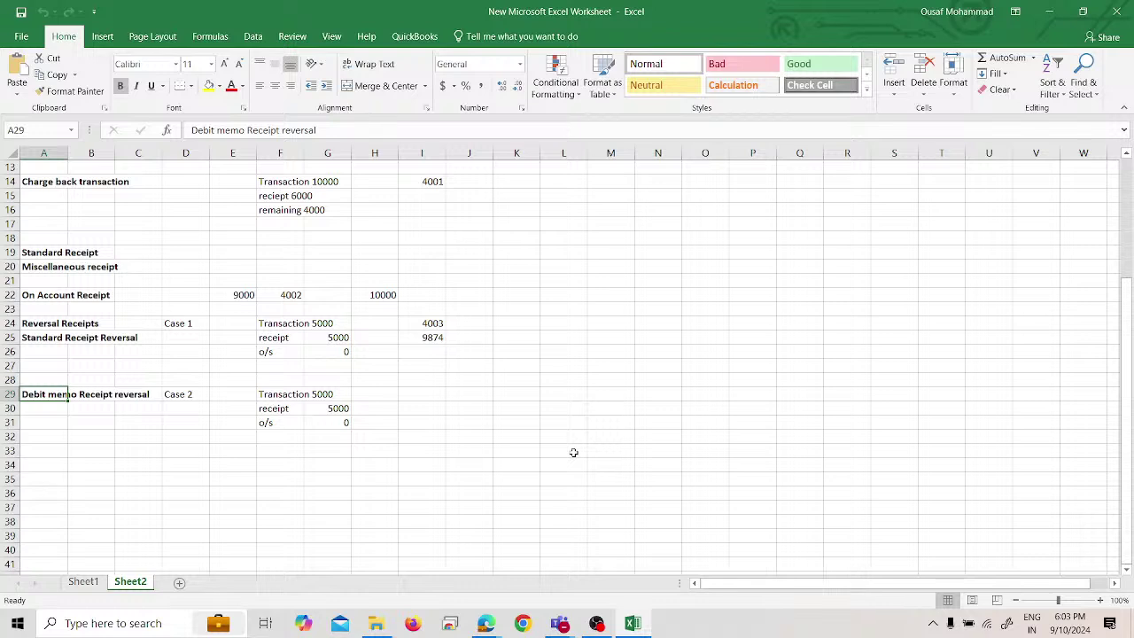
pyautogui.press('XF86AudioRaiseVolume')
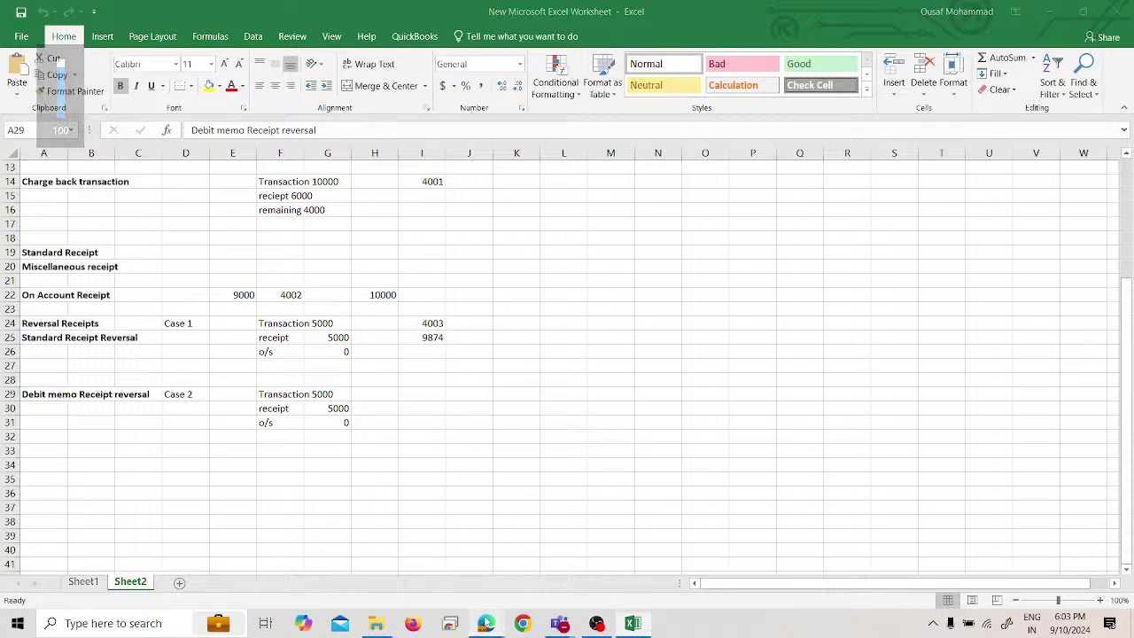
# Switch to the Oracle Accounts Receivable page in the browser and look over its available receipt tasks.
pyautogui.click(452, 580)
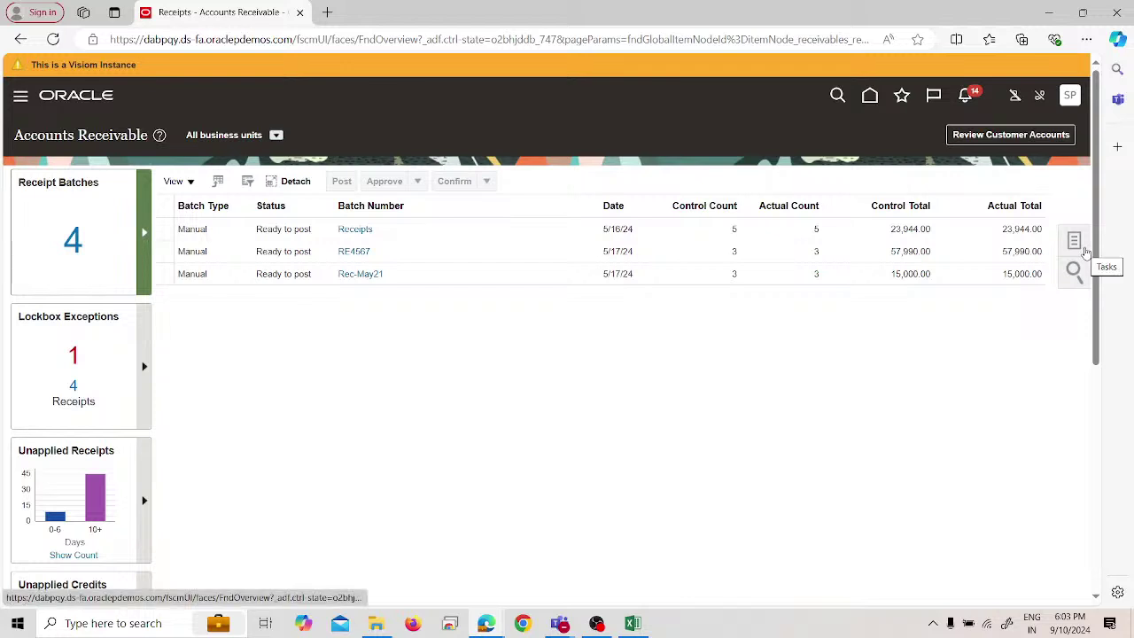
pyautogui.click(1084, 252)
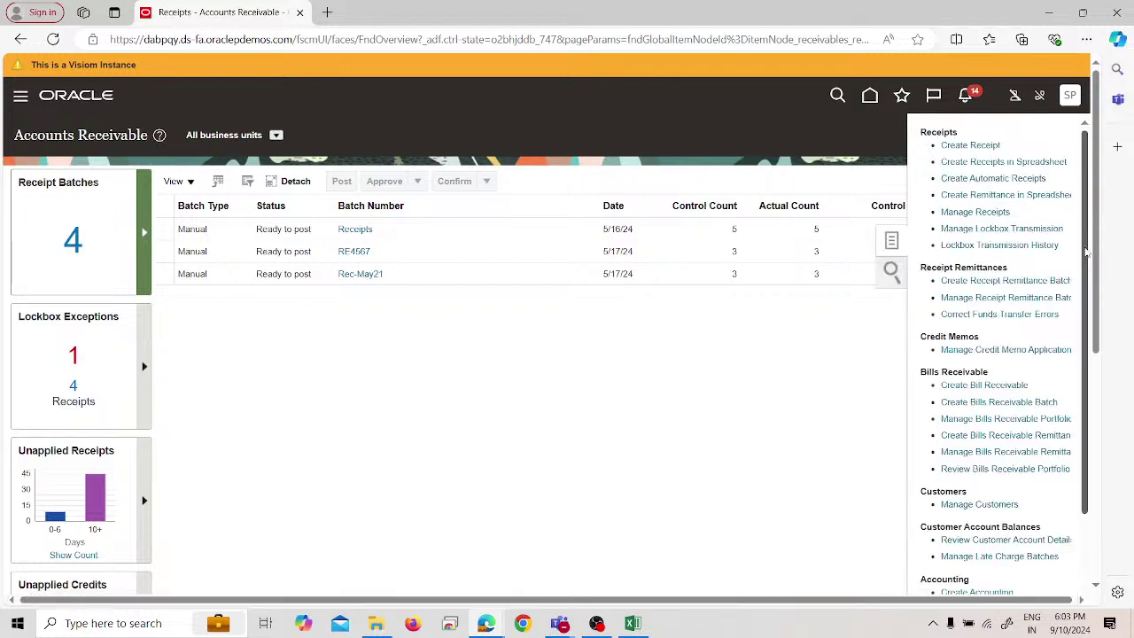
pyautogui.click(646, 432)
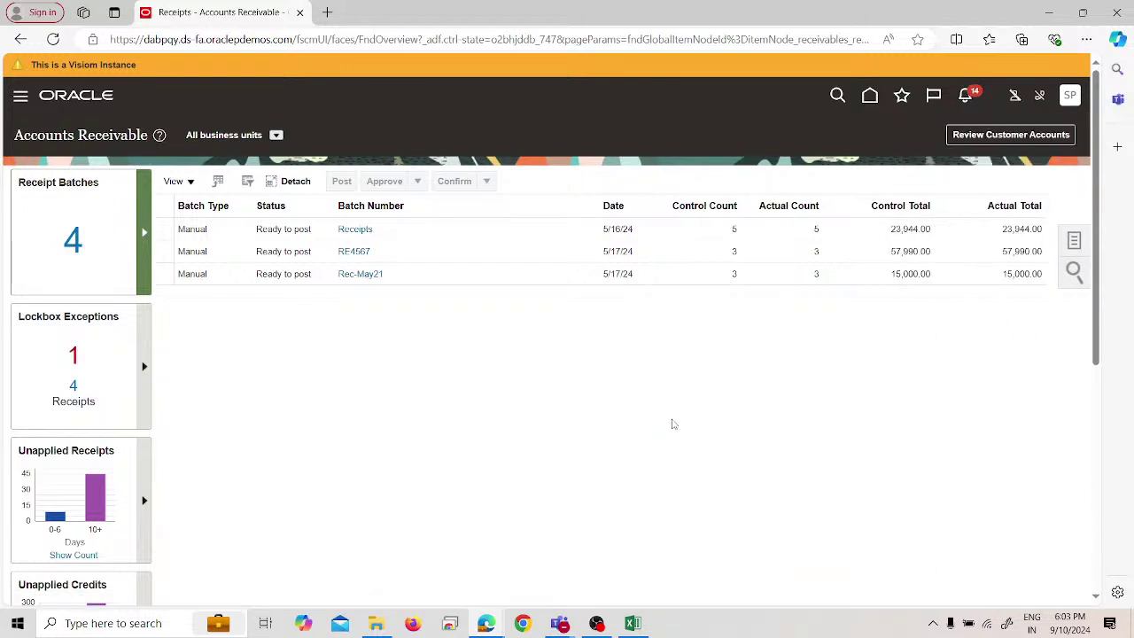
pyautogui.click(1090, 253)
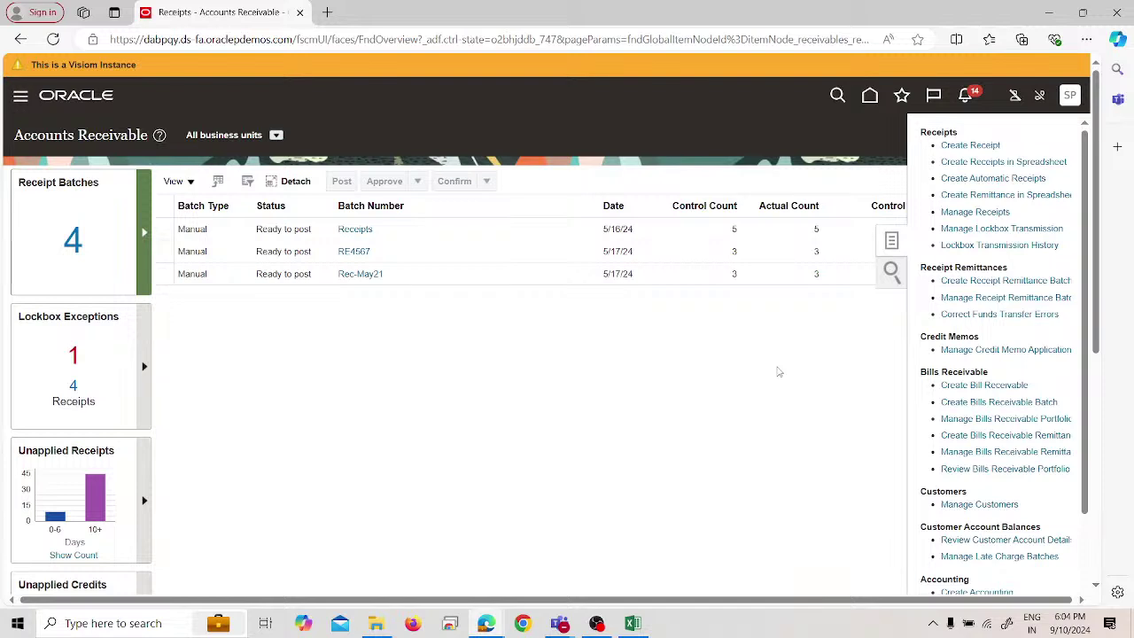
pyautogui.click(779, 372)
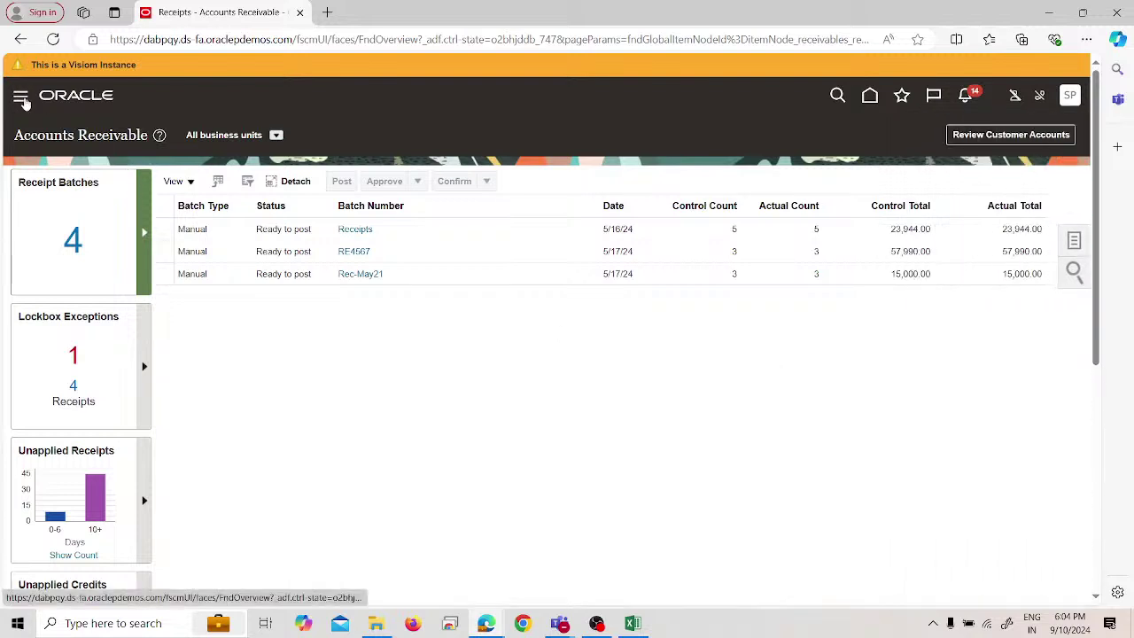
pyautogui.click(23, 97)
pyautogui.click(847, 534)
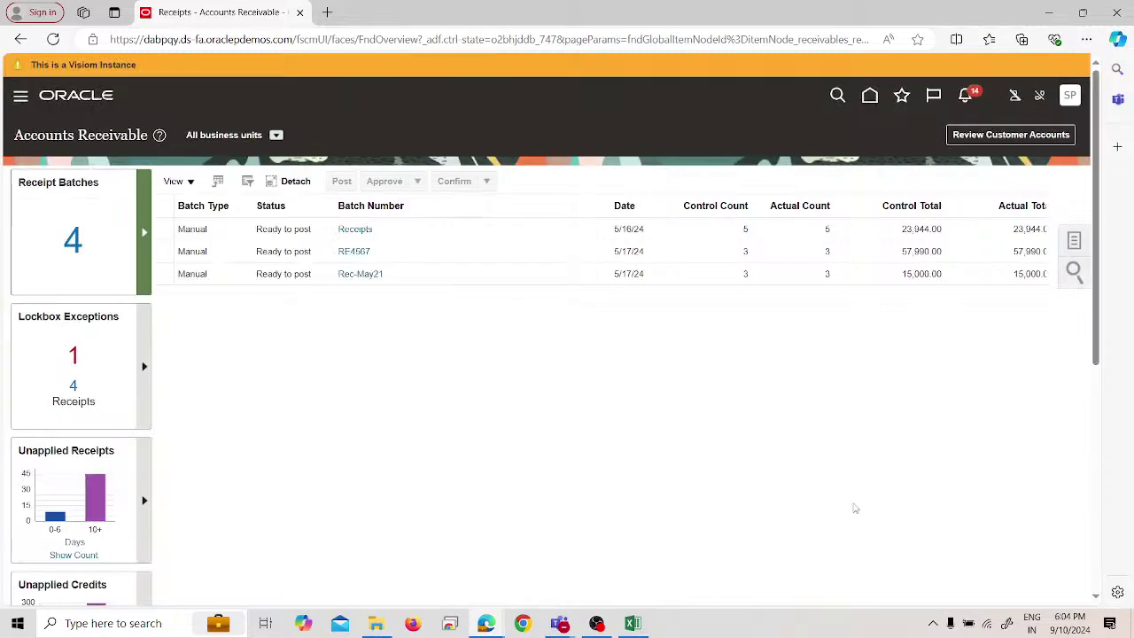
# Start a new receipt of type Miscellaneous for the SPL US Business Unit.
pyautogui.click(1074, 238)
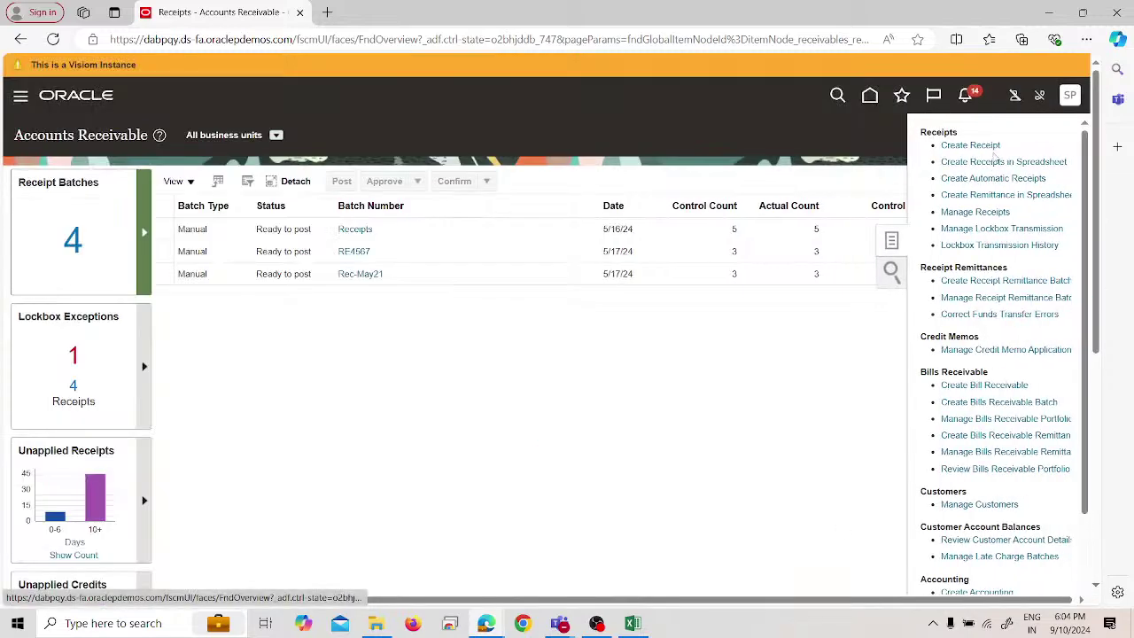
pyautogui.click(983, 145)
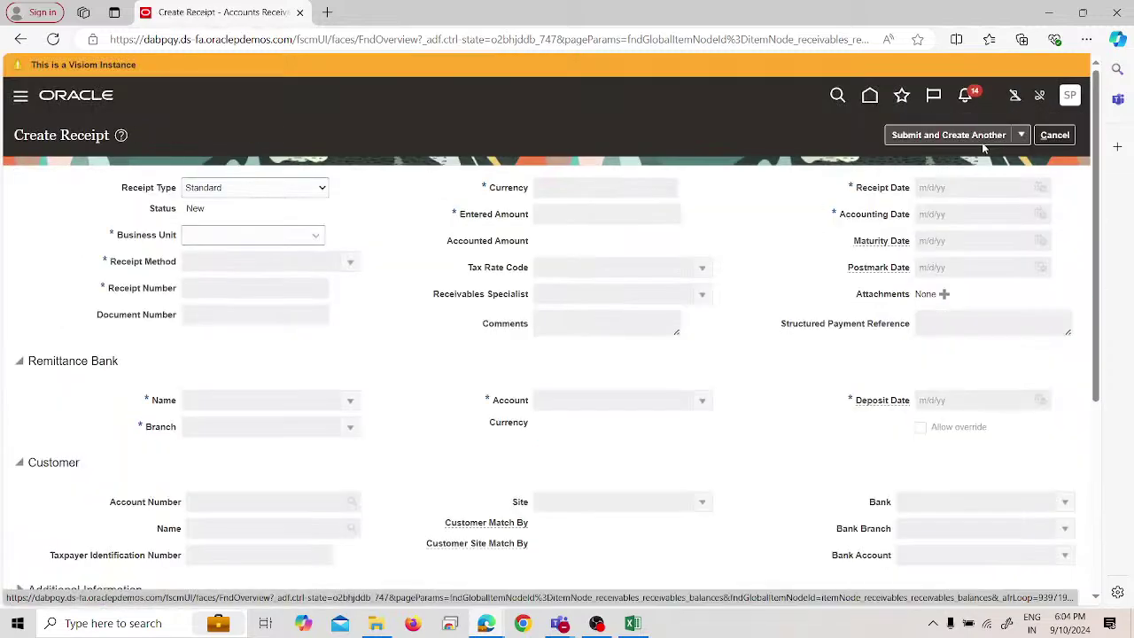
pyautogui.click(313, 195)
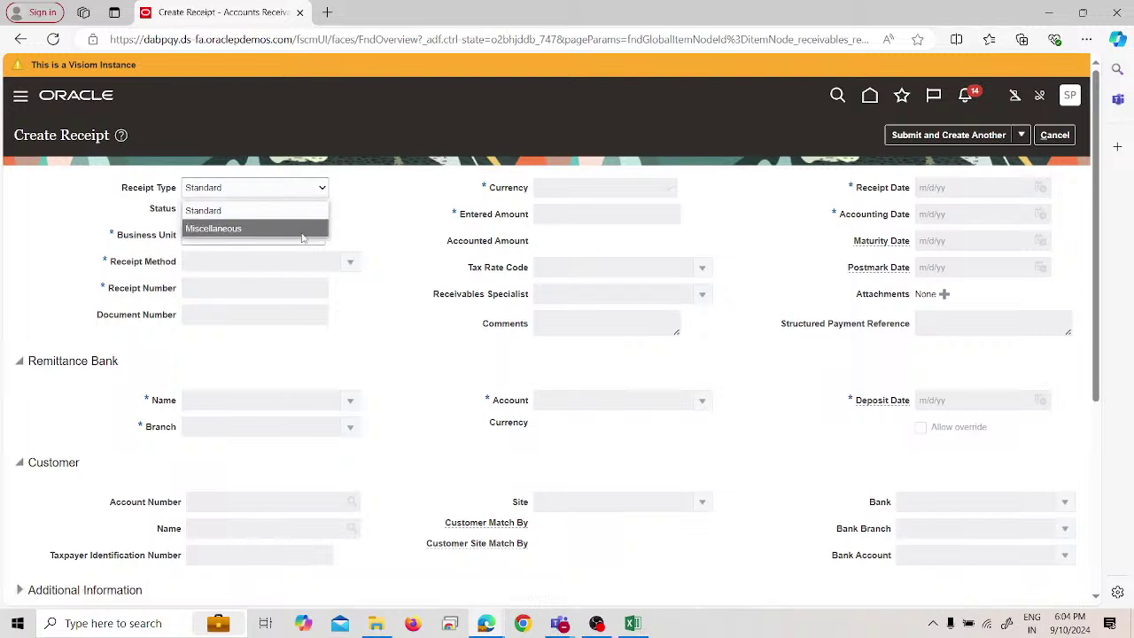
pyautogui.click(302, 231)
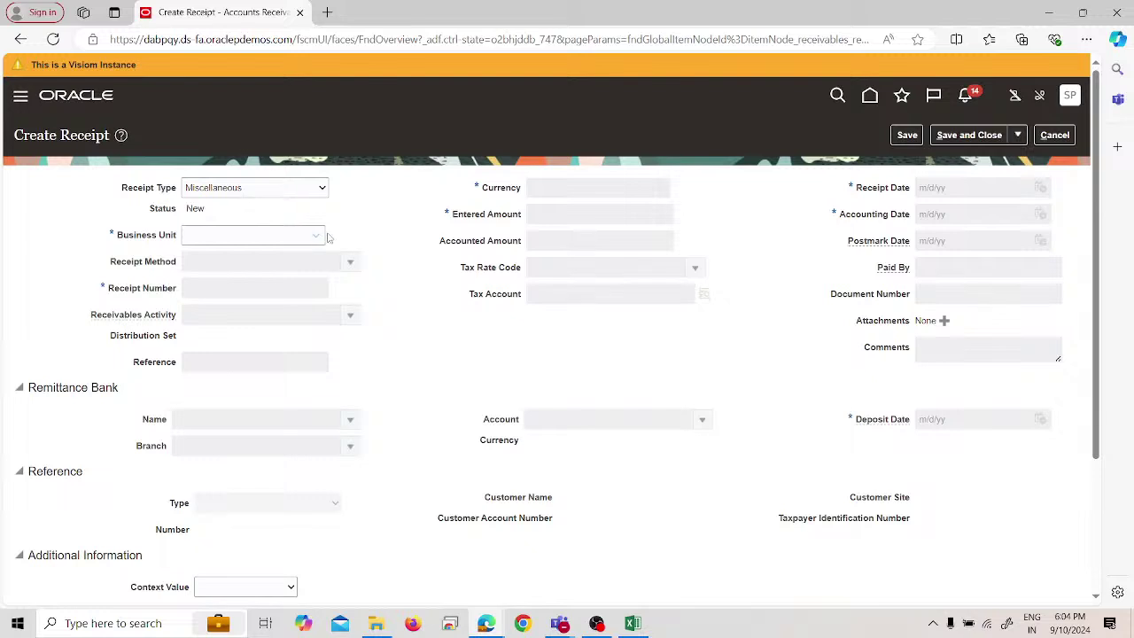
pyautogui.click(287, 236)
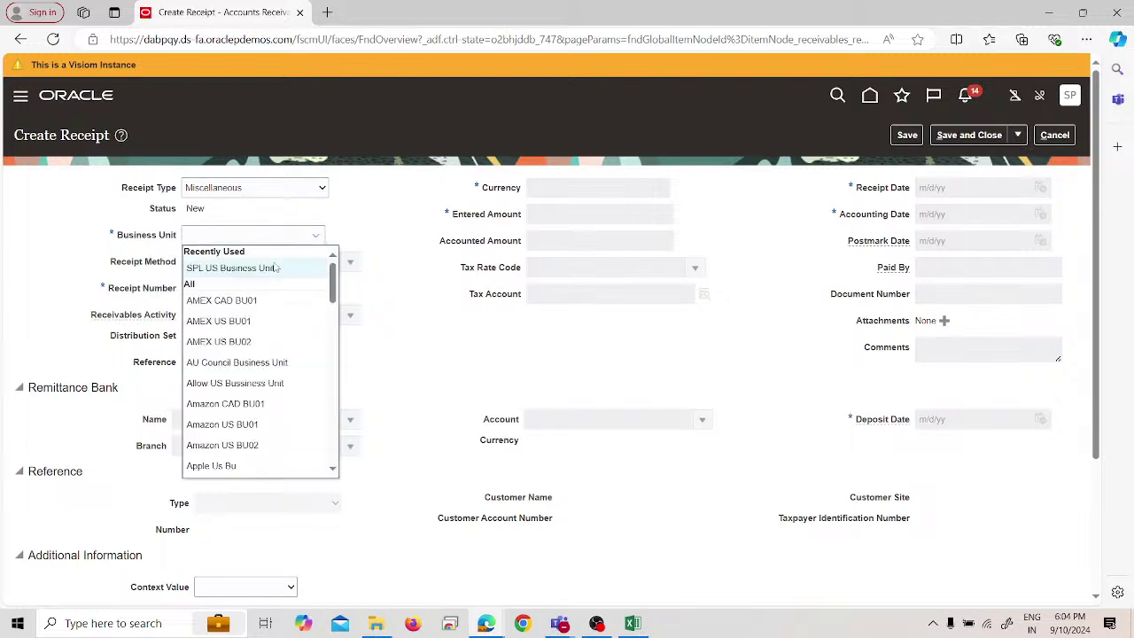
pyautogui.click(276, 266)
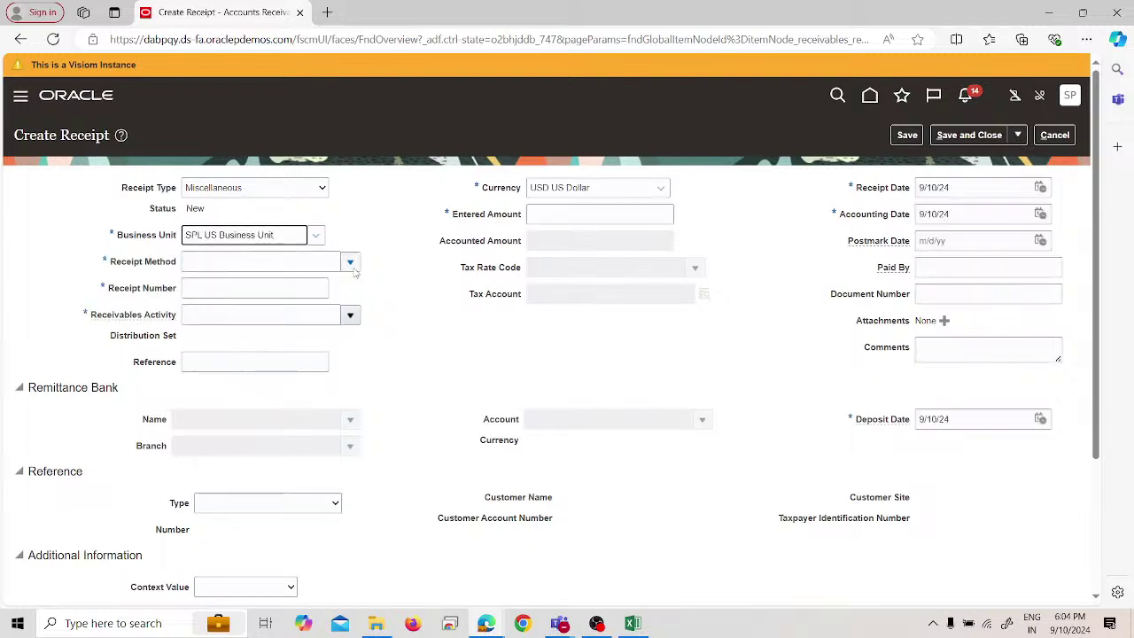
# Set the receipt method to SPL Check, the receipt number to 9874563 and the receivables activity to SPL Miscellaneous Revenue.
pyautogui.click(350, 262)
pyautogui.click(319, 289)
pyautogui.click(268, 290)
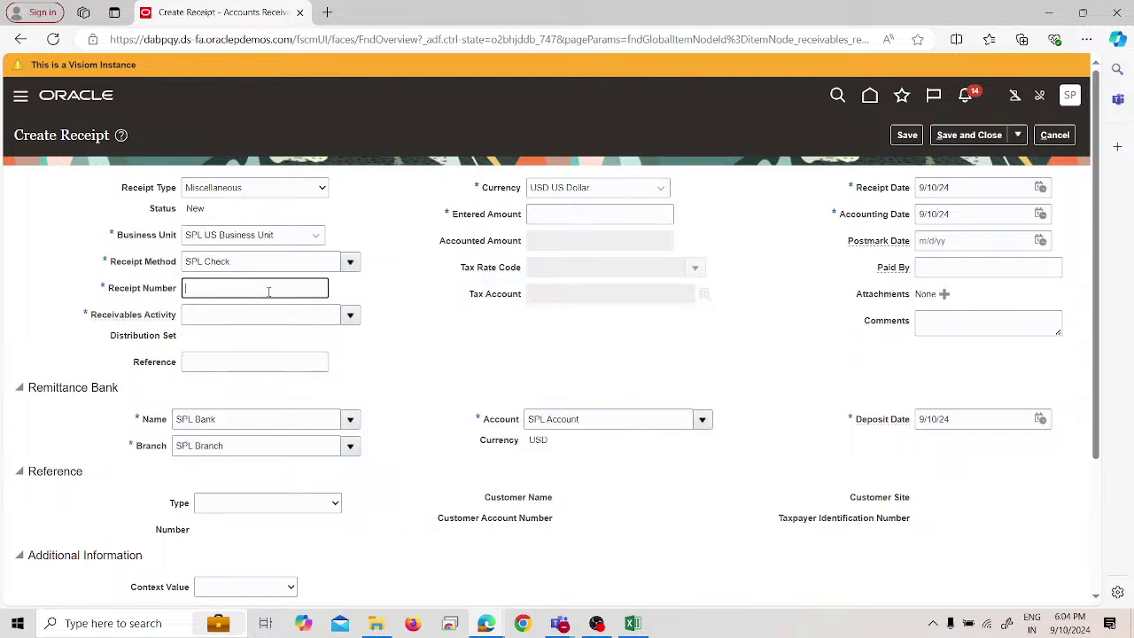
pyautogui.write('9874563')
pyautogui.click(350, 315)
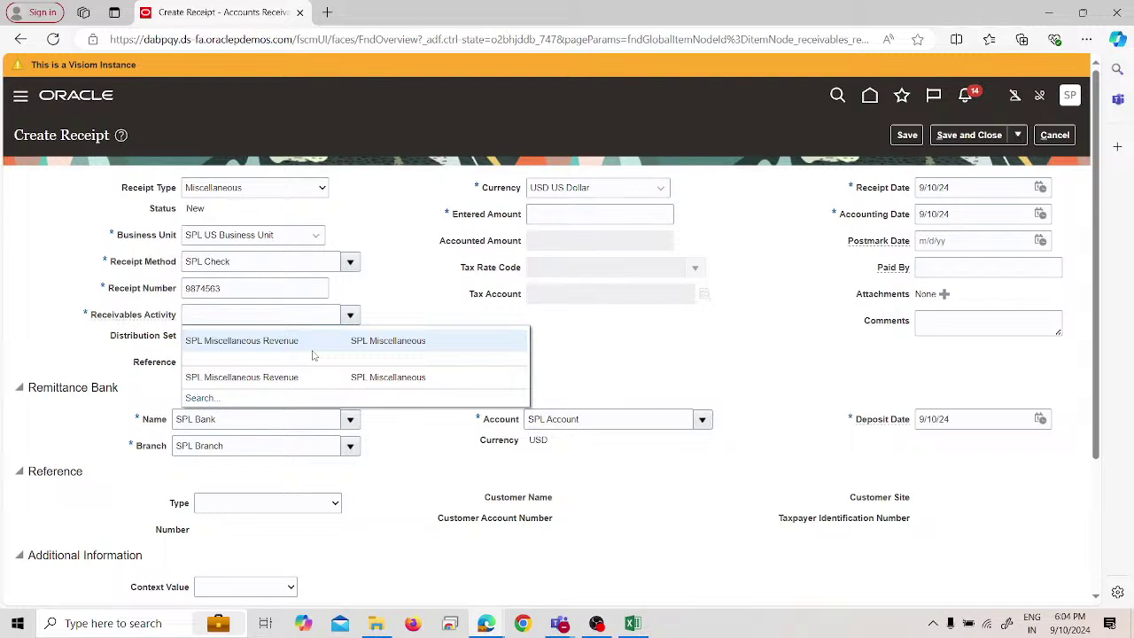
pyautogui.click(313, 350)
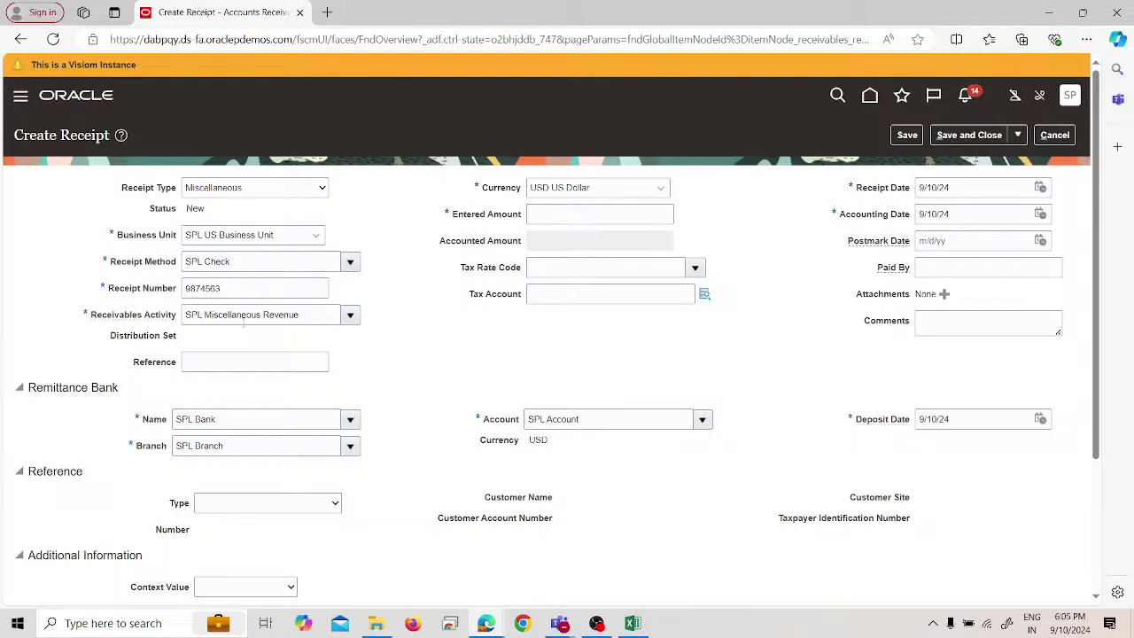
# Enter 2000 US dollars as the amount of the miscellaneous receipt.
pyautogui.click(533, 217)
pyautogui.write('2000')
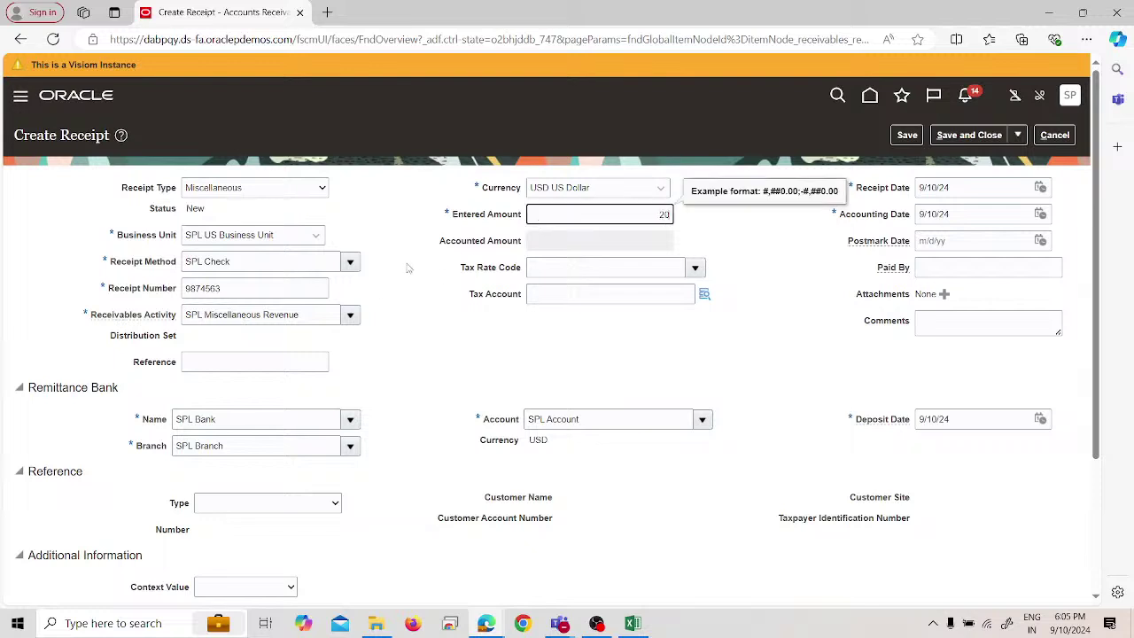
pyautogui.click(550, 358)
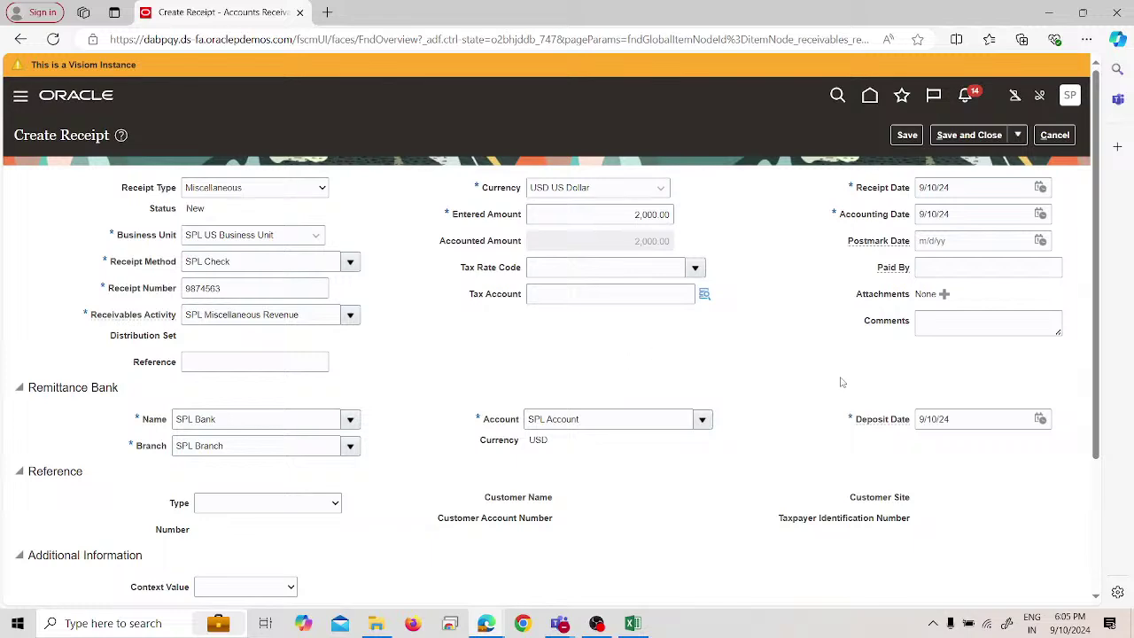
# Add the comment "we have sold old office furniture" to the receipt.
pyautogui.scroll(-3, 456, 473)
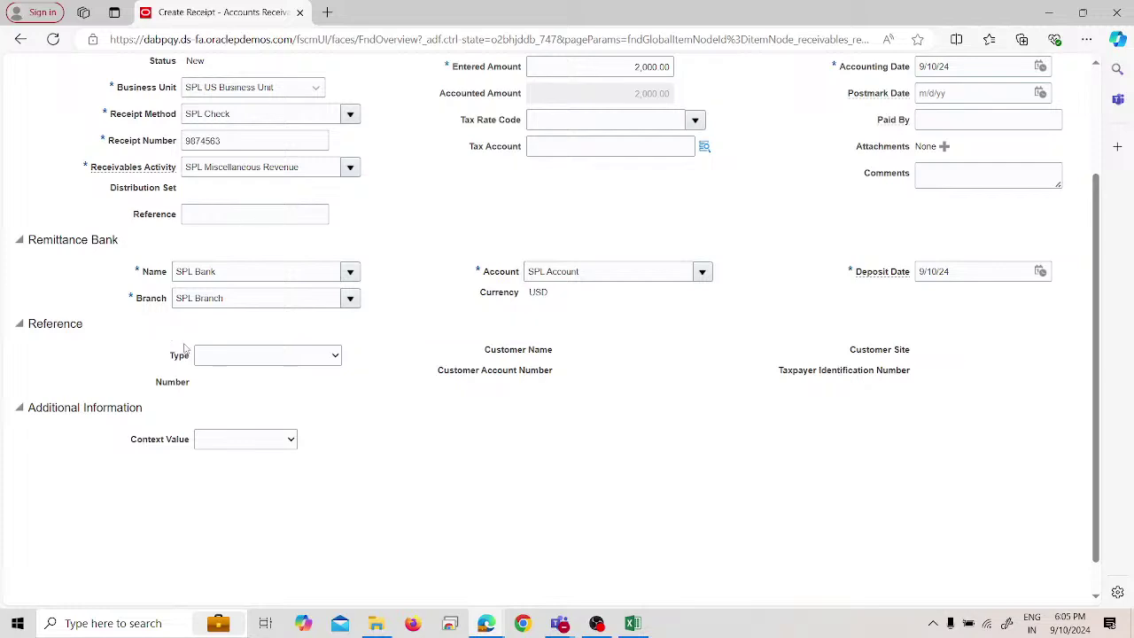
pyautogui.scroll(2, 835, 268)
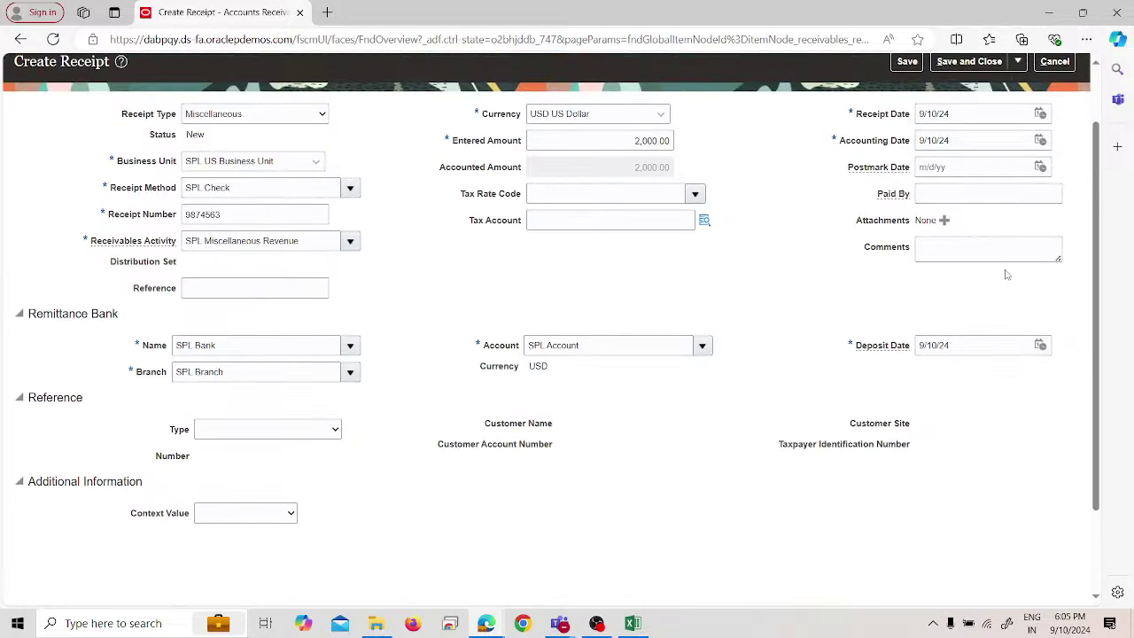
pyautogui.click(977, 243)
pyautogui.write('we have sold')
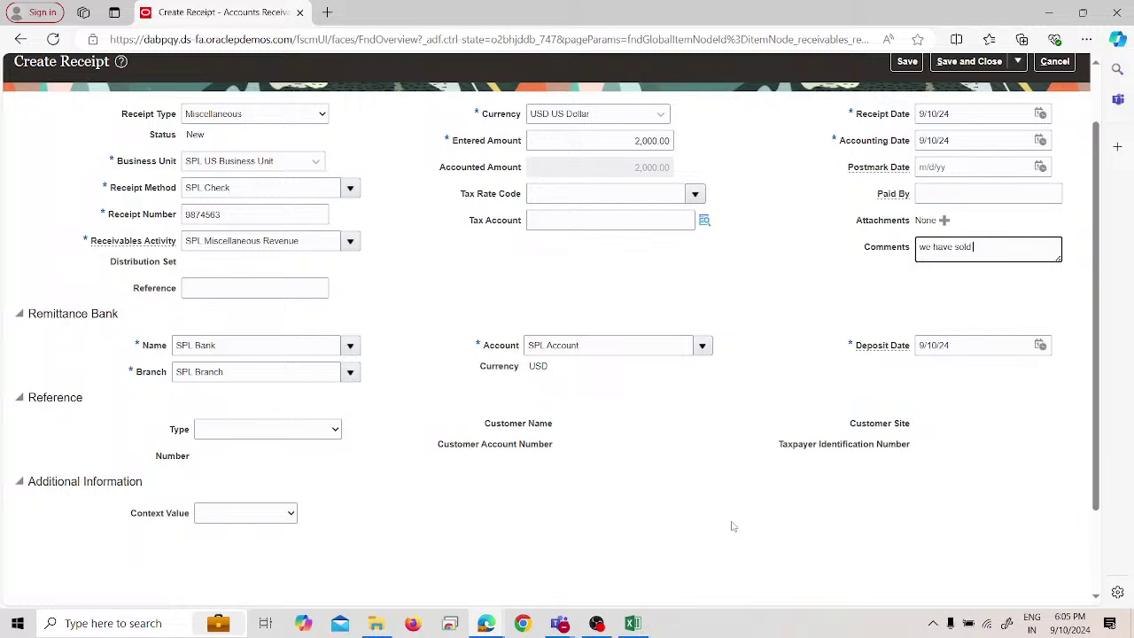
pyautogui.write(' cld office furniture')
pyautogui.click(800, 300)
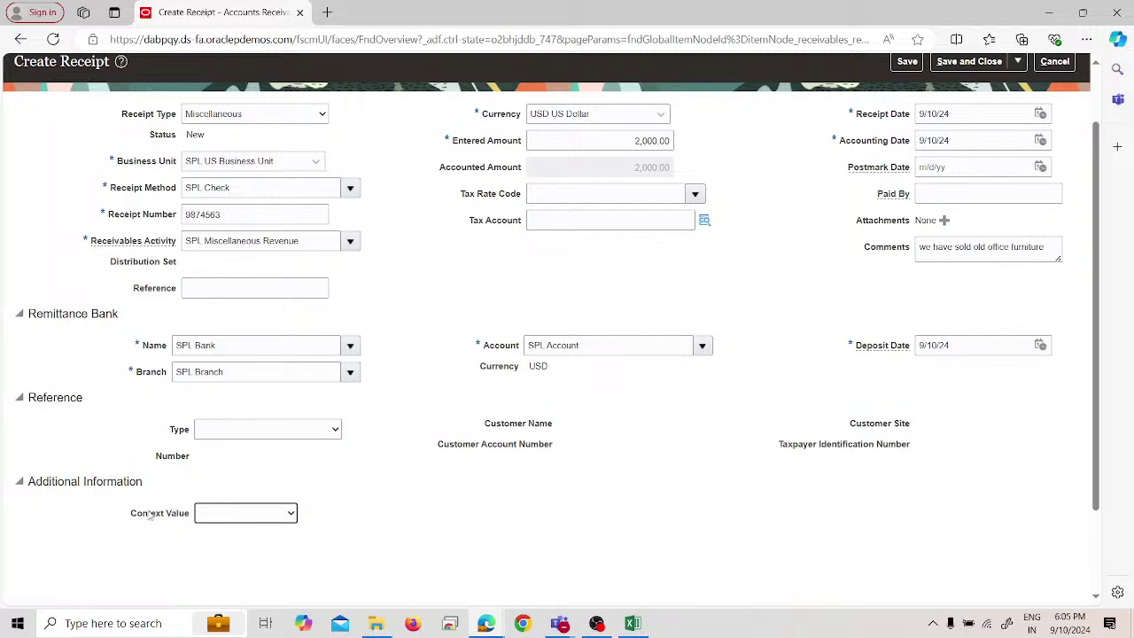
# Look through the reference types without choosing one, and save and close the miscellaneous receipt.
pyautogui.click(297, 429)
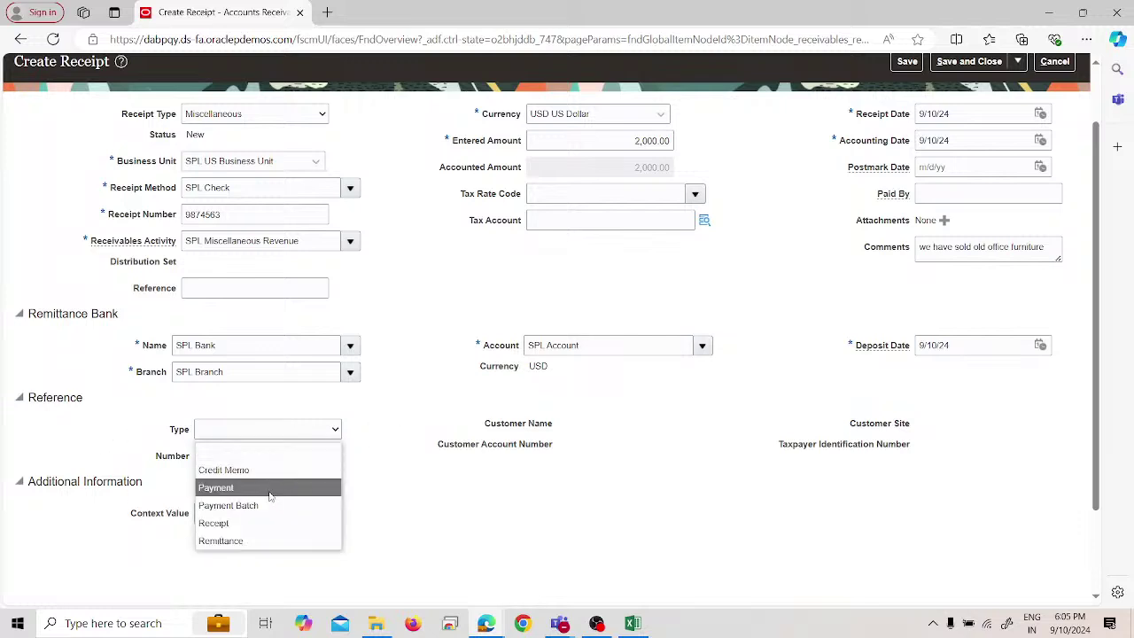
pyautogui.click(413, 512)
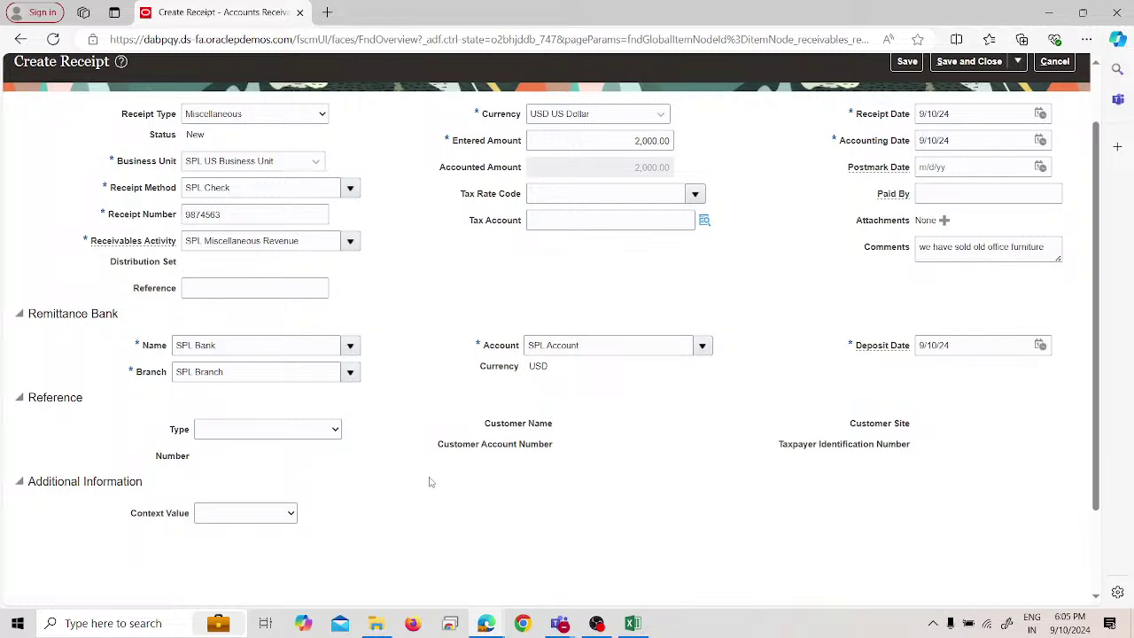
pyautogui.scroll(2, 496, 491)
pyautogui.click(1018, 135)
pyautogui.click(995, 136)
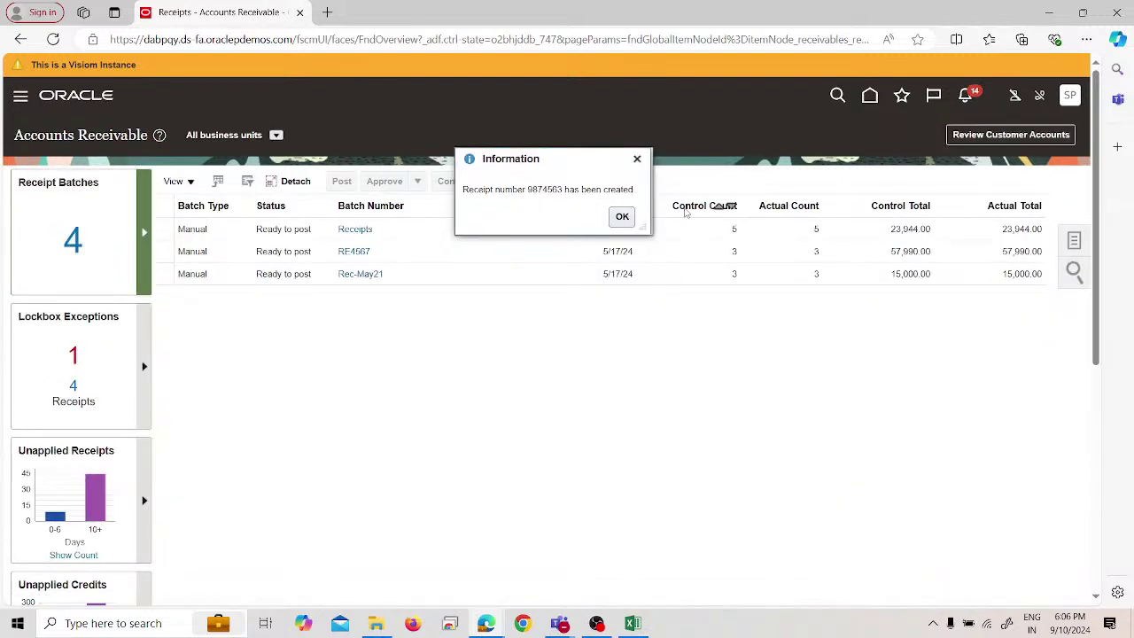
# Copy the receipt number from the creation message and dismiss the message.
pyautogui.moveTo(562, 192); pyautogui.dragTo(529, 195)
pyautogui.rightClick(529, 195)
pyautogui.click(540, 211)
pyautogui.click(620, 218)
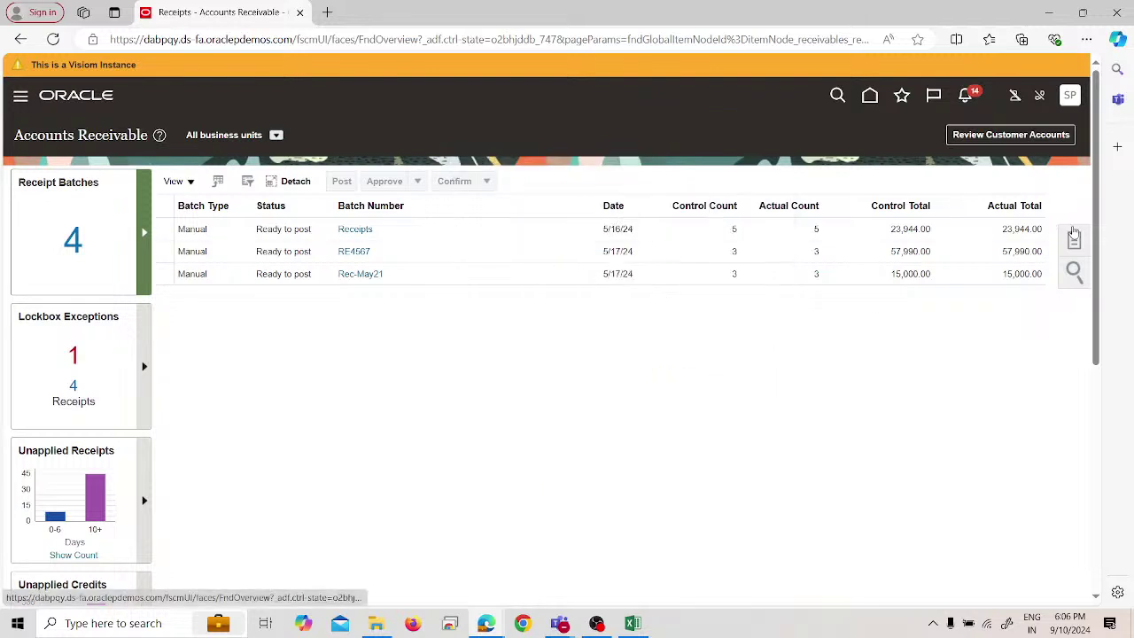
# Search for the miscellaneous receipt in Manage Receipts by its copied number, 9874563.
pyautogui.click(1073, 236)
pyautogui.click(982, 211)
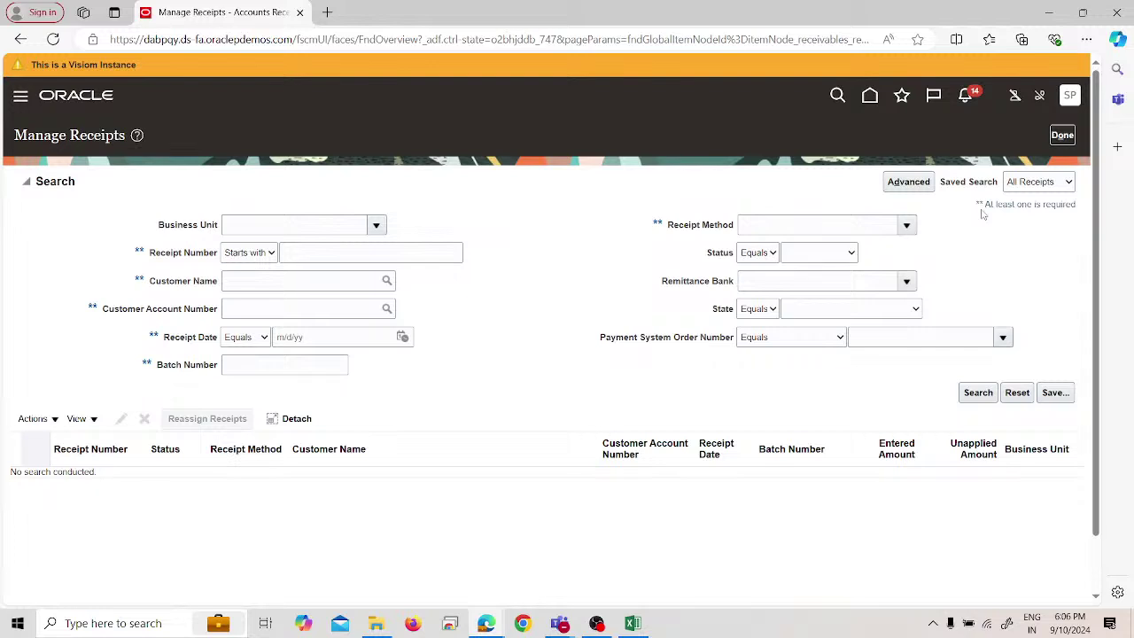
pyautogui.click(350, 251)
pyautogui.rightClick(349, 252)
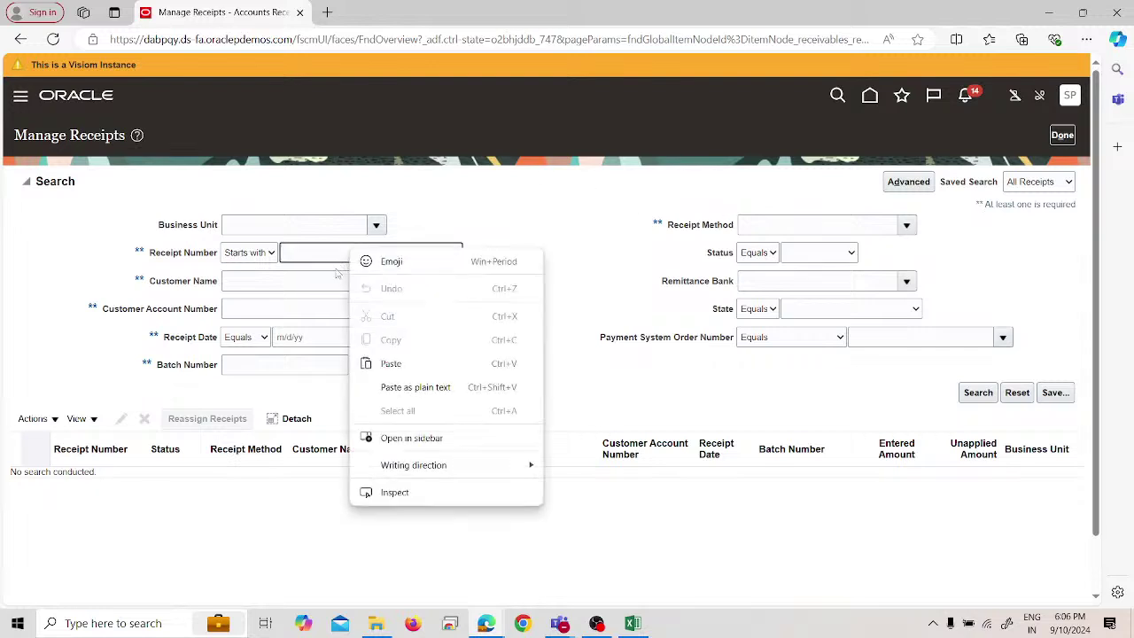
pyautogui.click(382, 364)
pyautogui.click(977, 395)
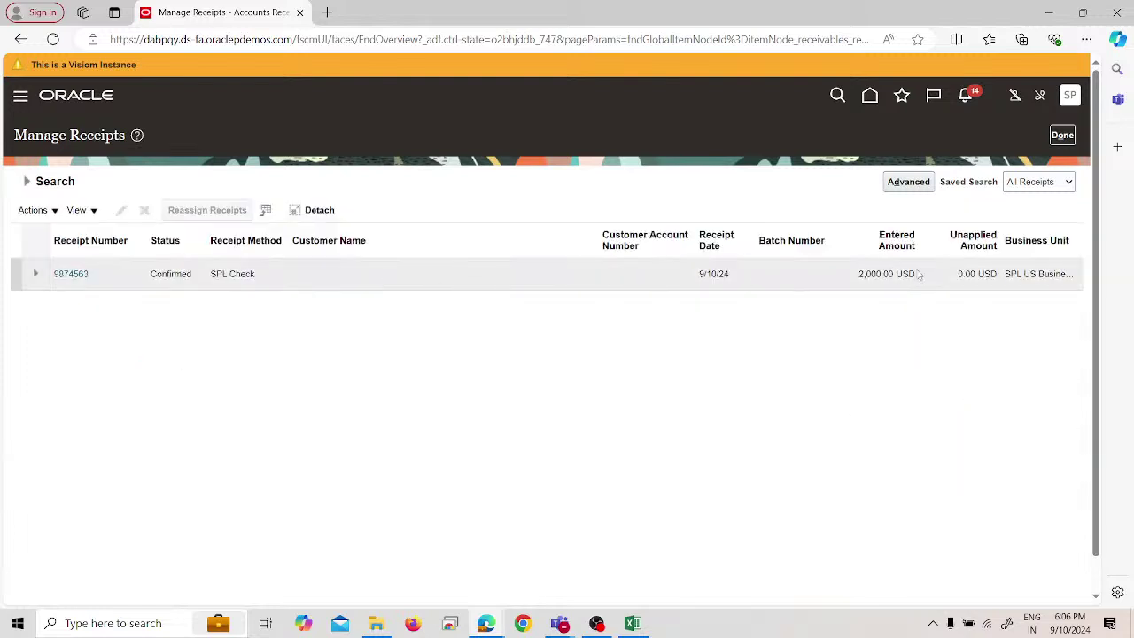
# Leave Manage Receipts for the Oracle home page, and switch to the Excel worksheet's Miscellaneous receipt heading in A20.
pyautogui.click(1056, 136)
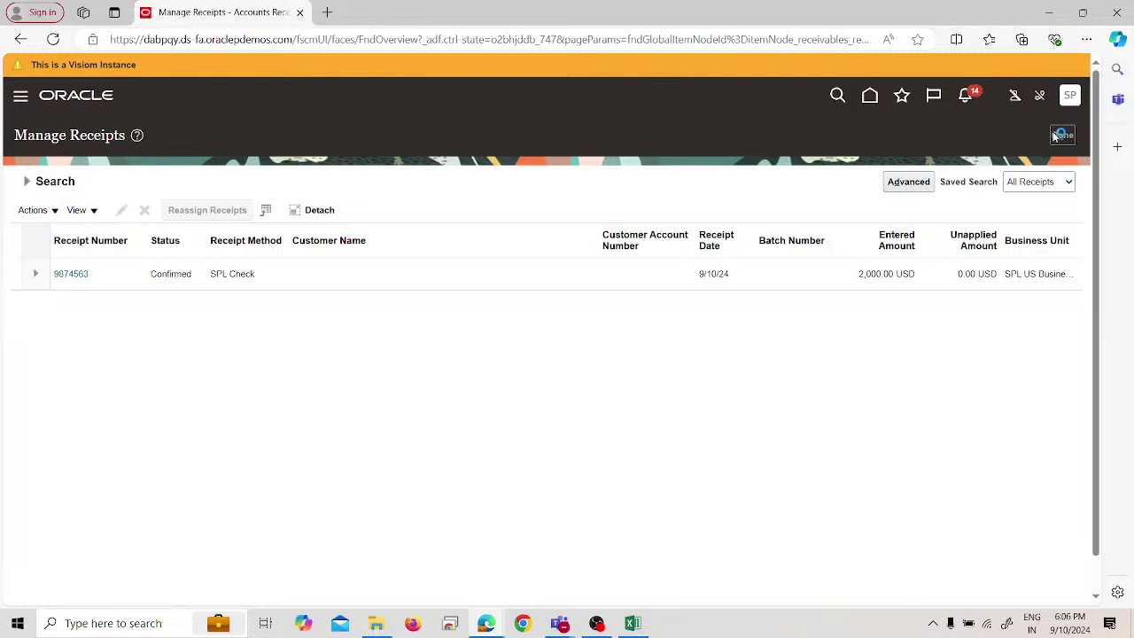
pyautogui.click(104, 99)
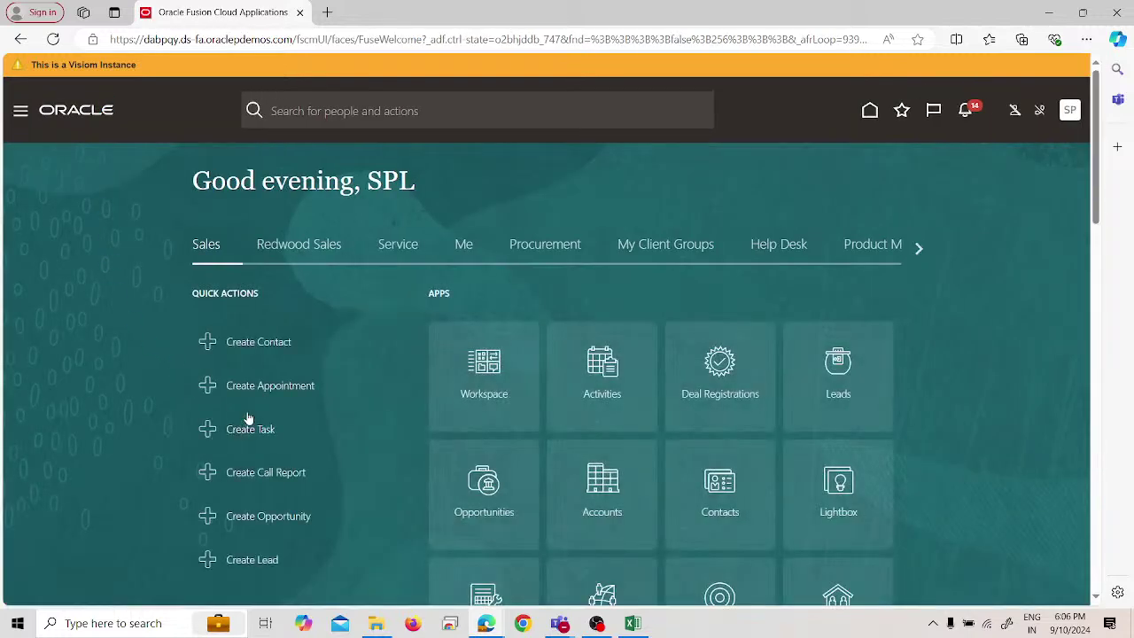
pyautogui.hotkey('alt', 'Tab')
pyautogui.click(62, 266)
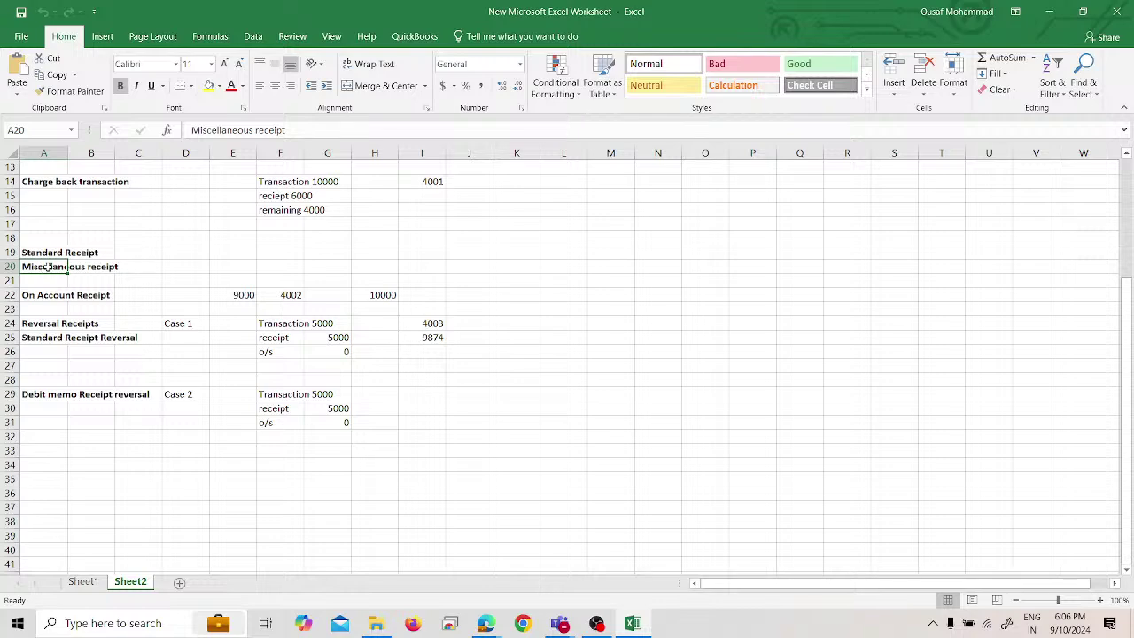
# Add the bold heading "Receipt / batch Creation in Spreadsheet process" in cell A34 of Sheet2.
pyautogui.click(96, 282)
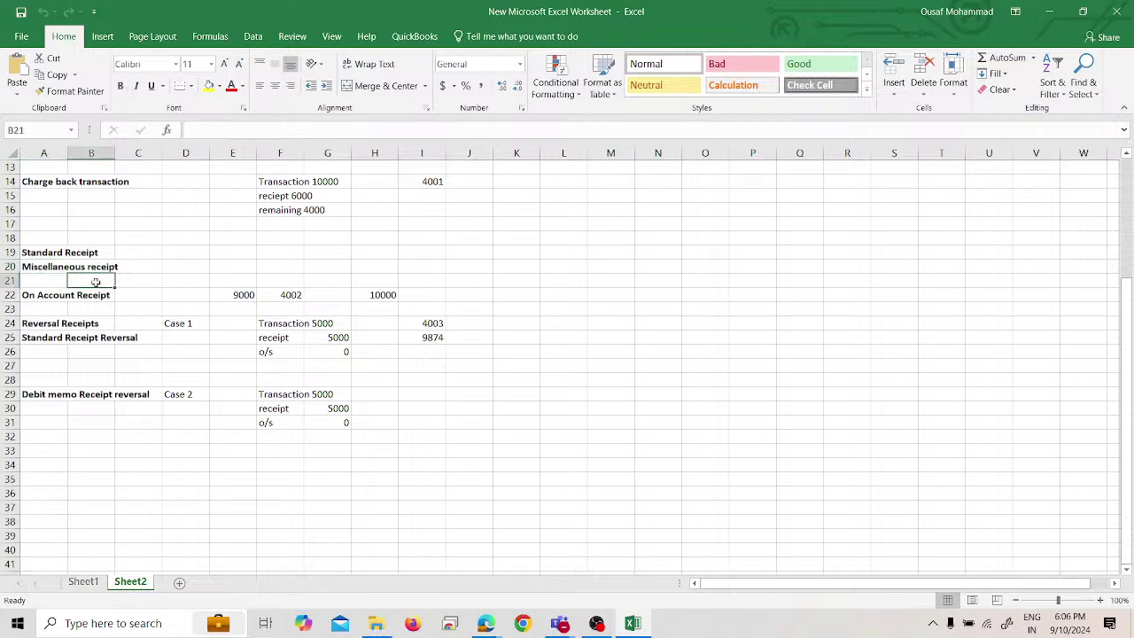
pyautogui.click(41, 268)
pyautogui.scroll(-3, 80, 399)
pyautogui.click(51, 336)
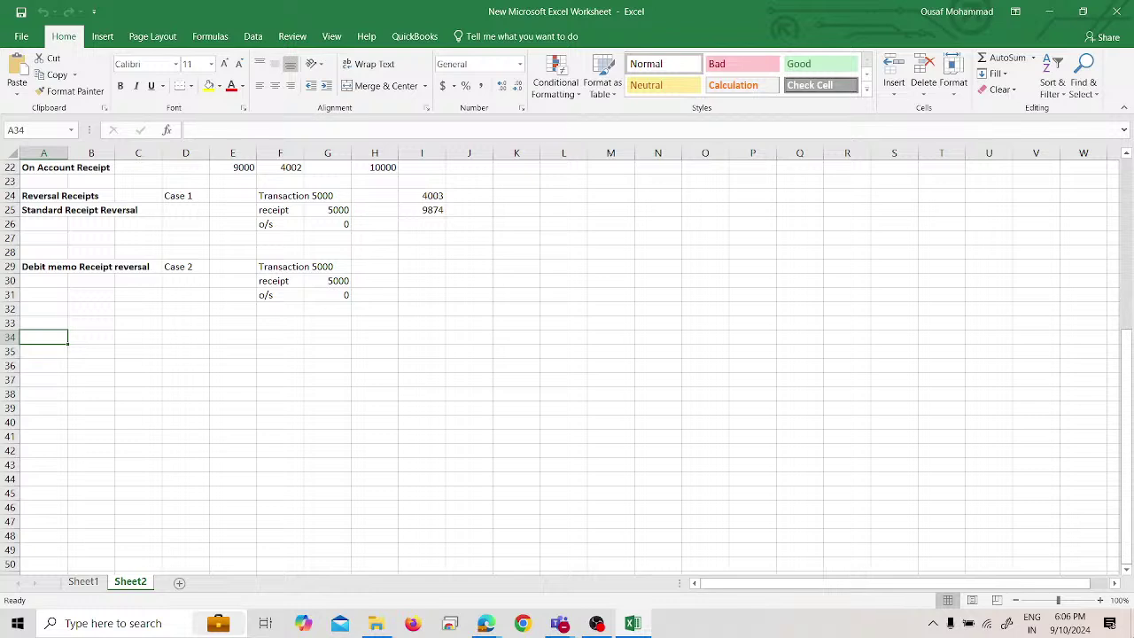
pyautogui.write('Reciept')
pyautogui.press('Delete')
pyautogui.press('Delete')
pyautogui.write('pt')
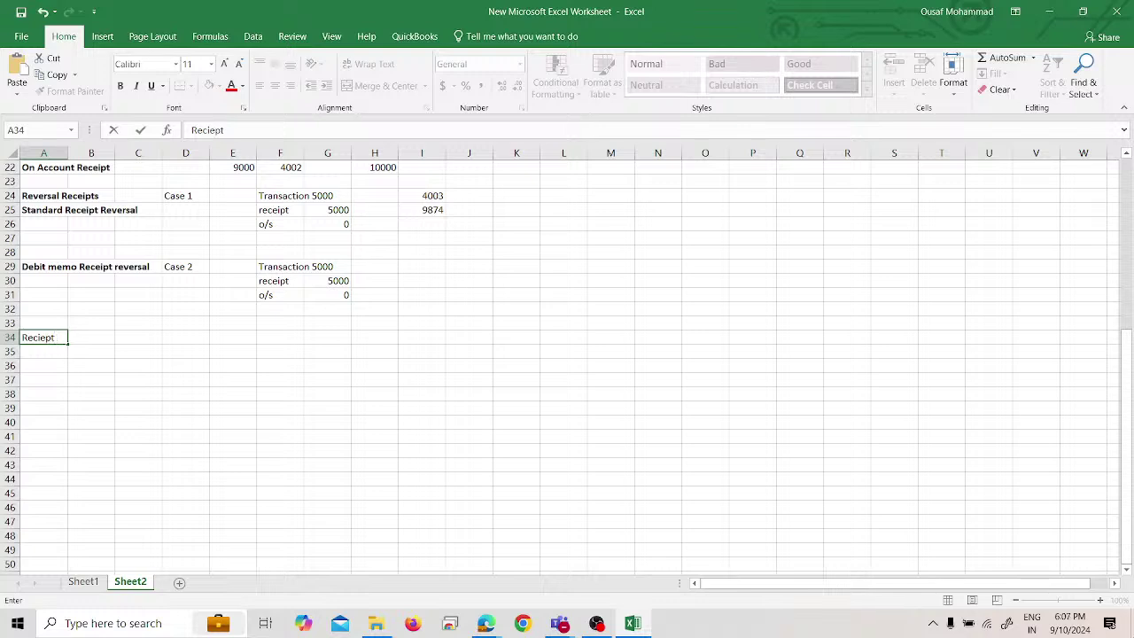
pyautogui.press('BackSpace')
pyautogui.press('BackSpace')
pyautogui.press('BackSpace')
pyautogui.press('BackSpace')
pyautogui.write('eipt / batch Creation')
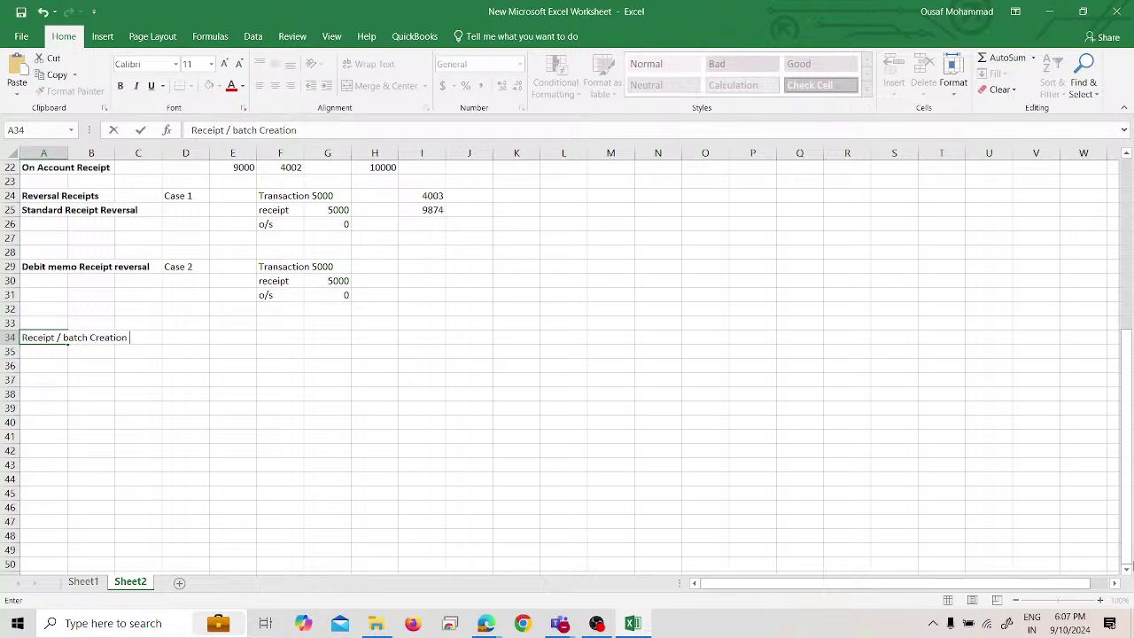
pyautogui.write(' in Spreadsheet process')
pyautogui.press('Return')
pyautogui.click(64, 337)
pyautogui.hotkey('ctrl', 'b')
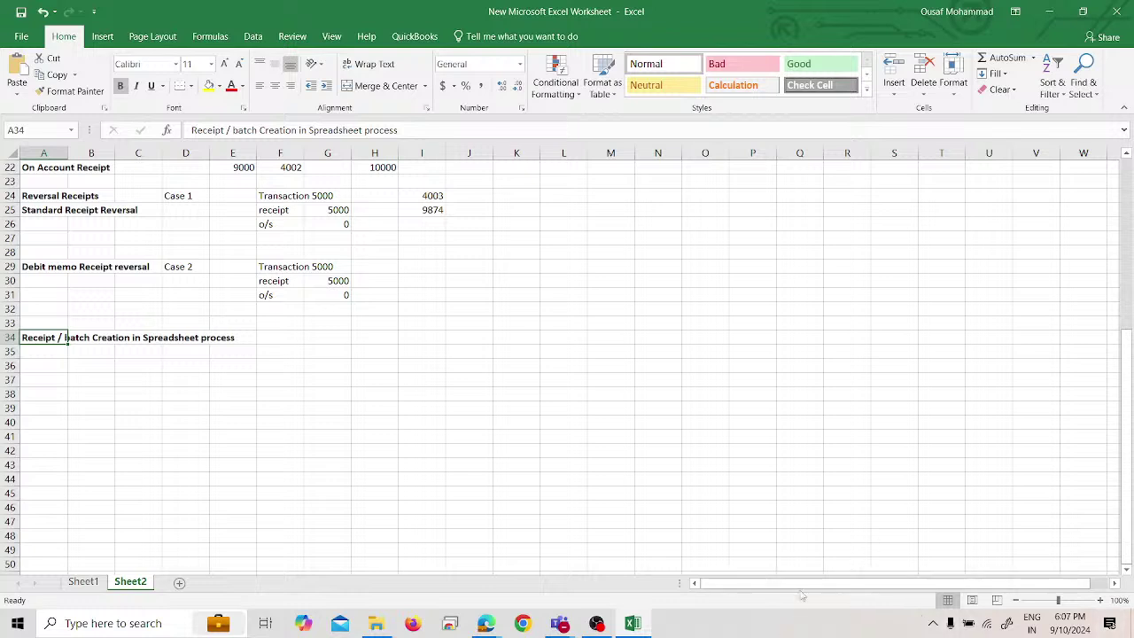
# Switch to Oracle Fusion in the browser, open Accounts Receivable, and download the workbook for creating receipts in a spreadsheet.
pyautogui.click(487, 623)
pyautogui.click(19, 113)
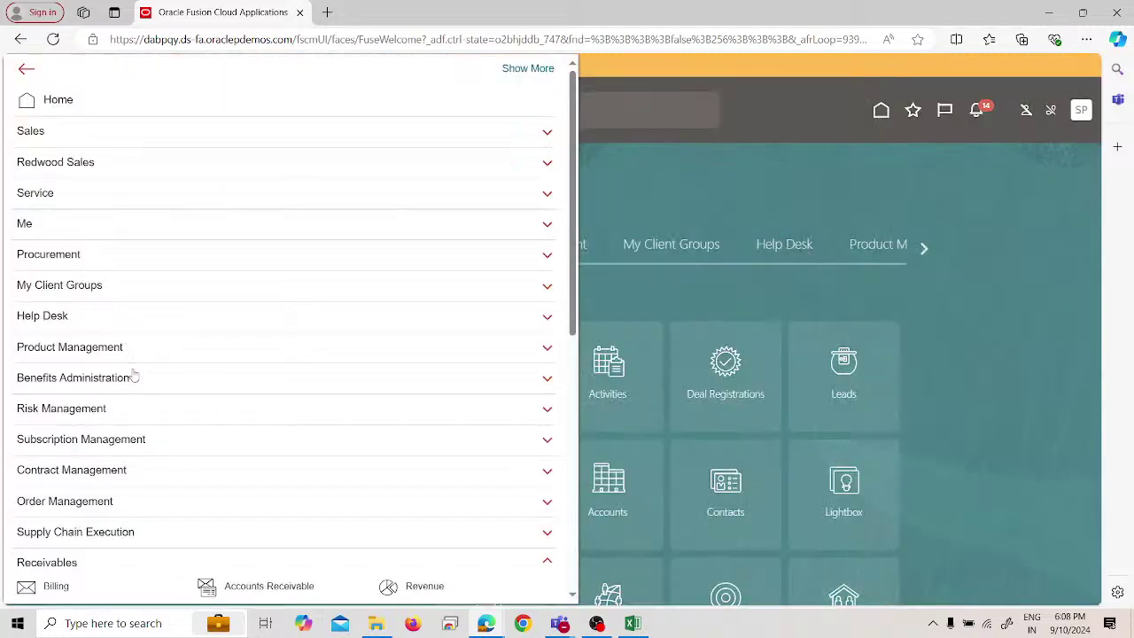
pyautogui.scroll(-1, 142, 398)
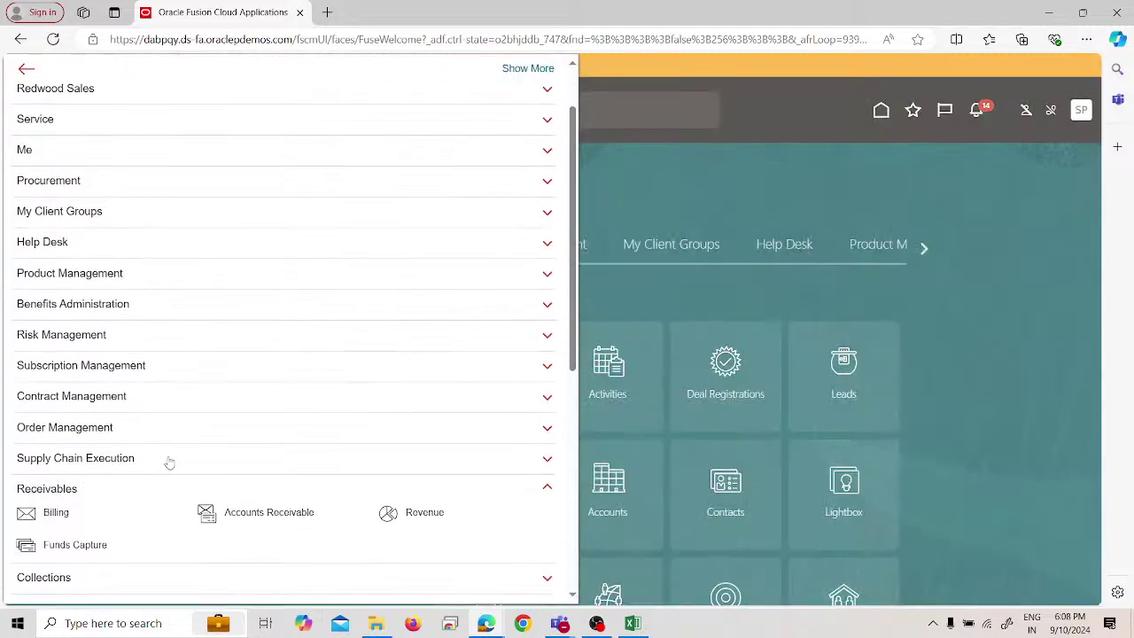
pyautogui.click(263, 512)
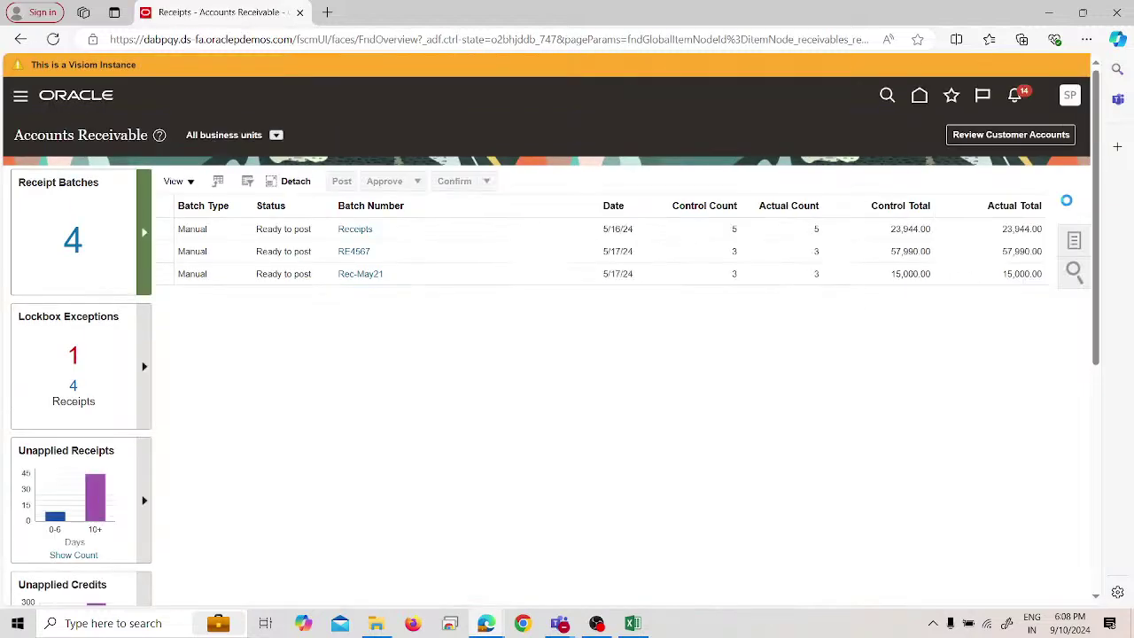
pyautogui.click(1072, 239)
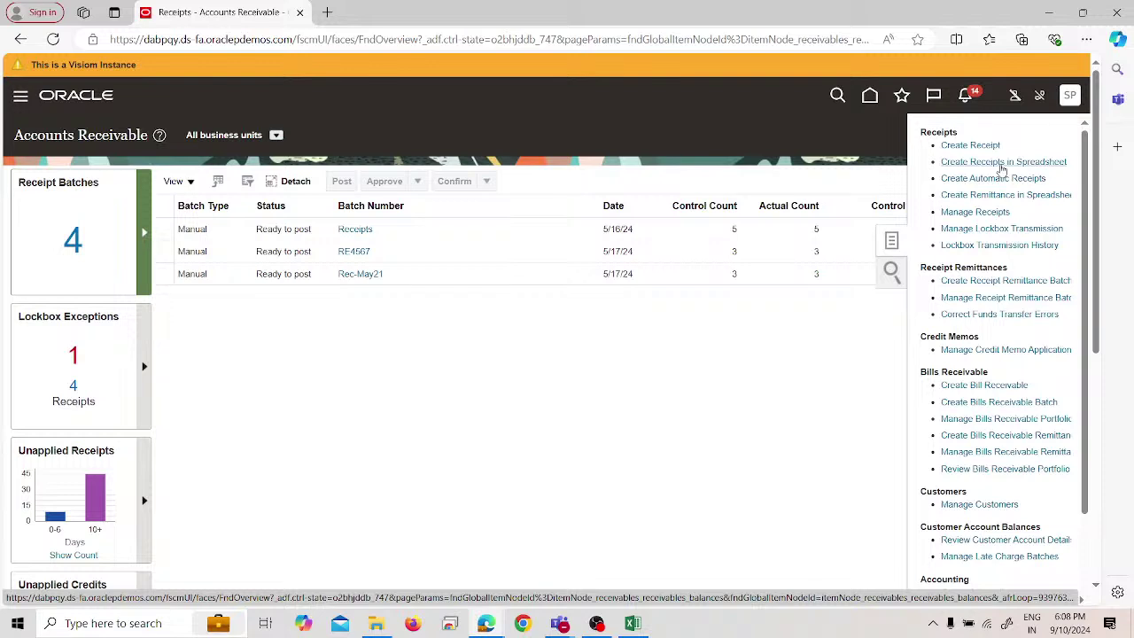
pyautogui.click(1002, 167)
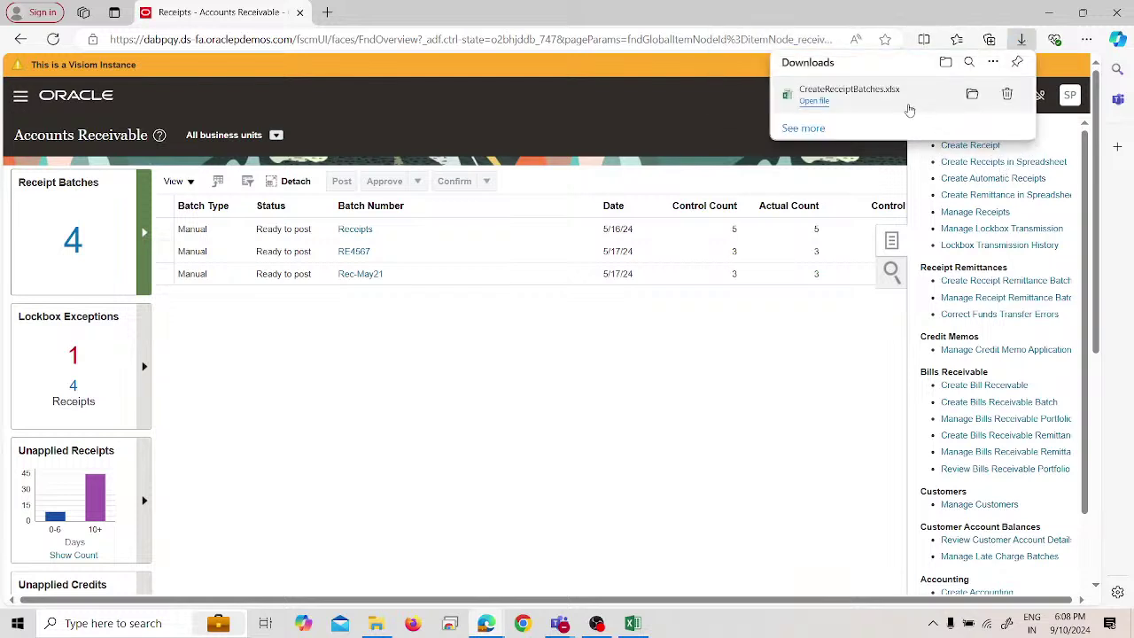
pyautogui.click(861, 108)
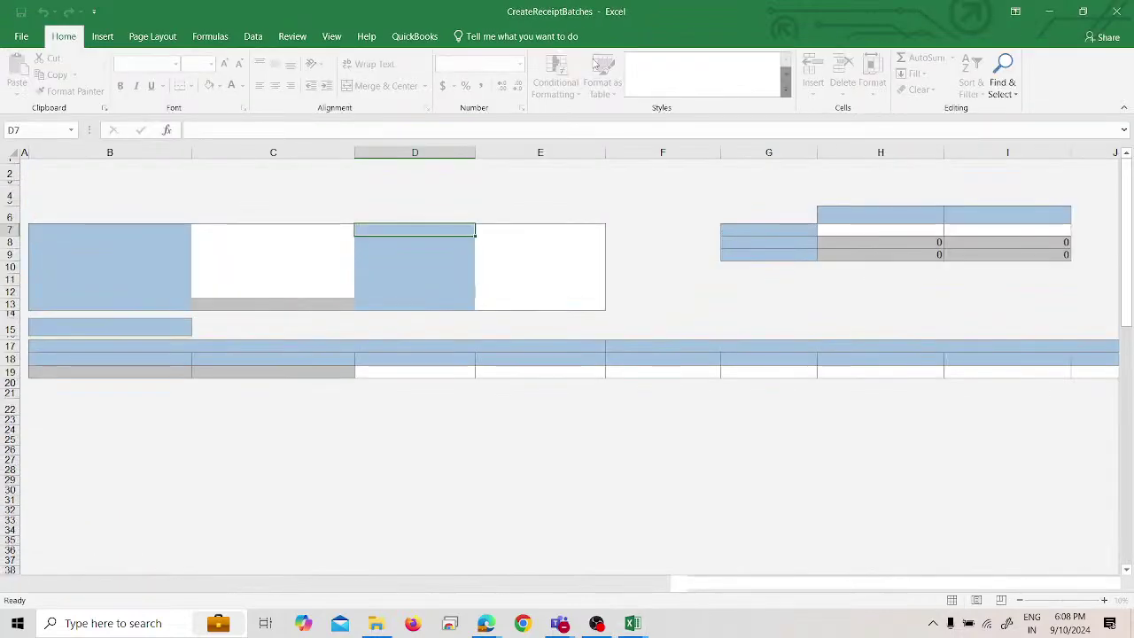
pyautogui.click(623, 382)
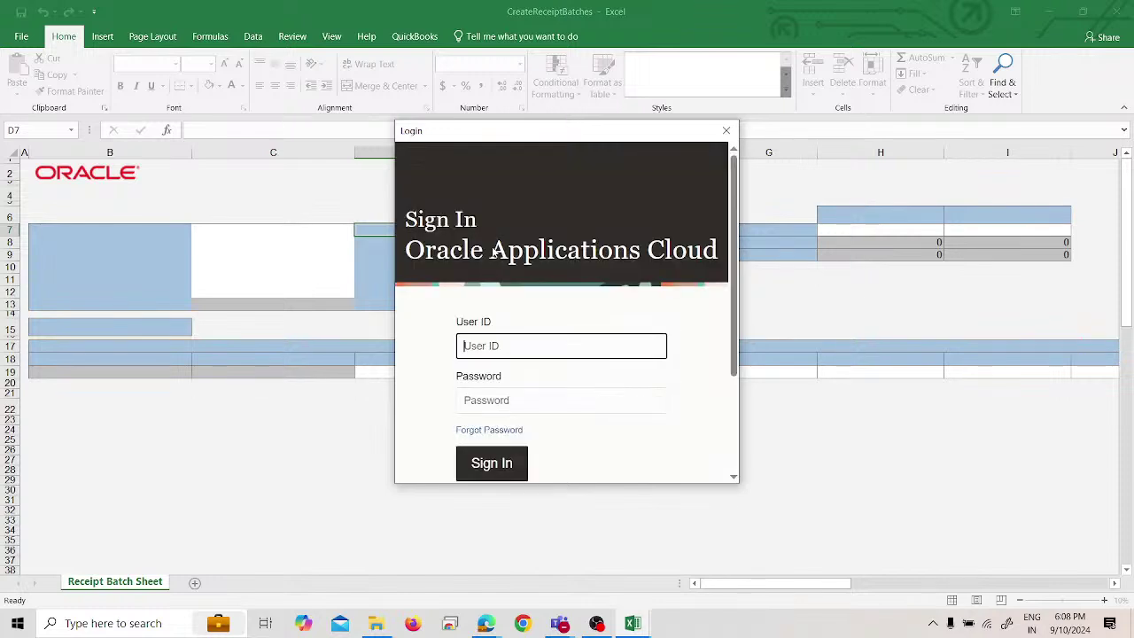
pyautogui.write('SPL')
pyautogui.click(524, 400)
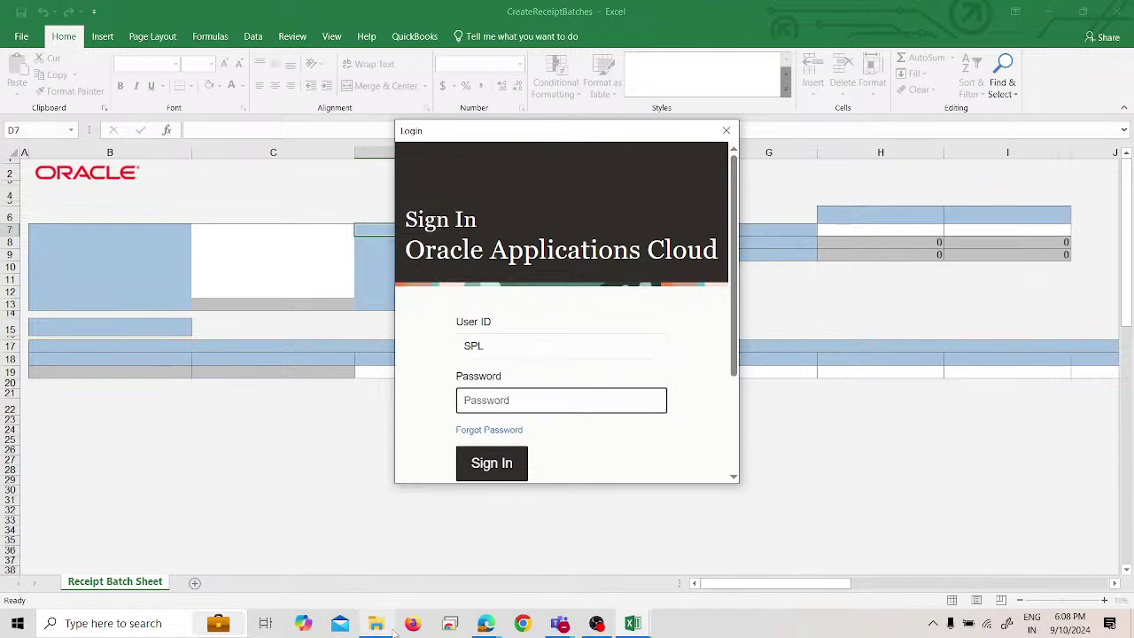
pyautogui.click(635, 625)
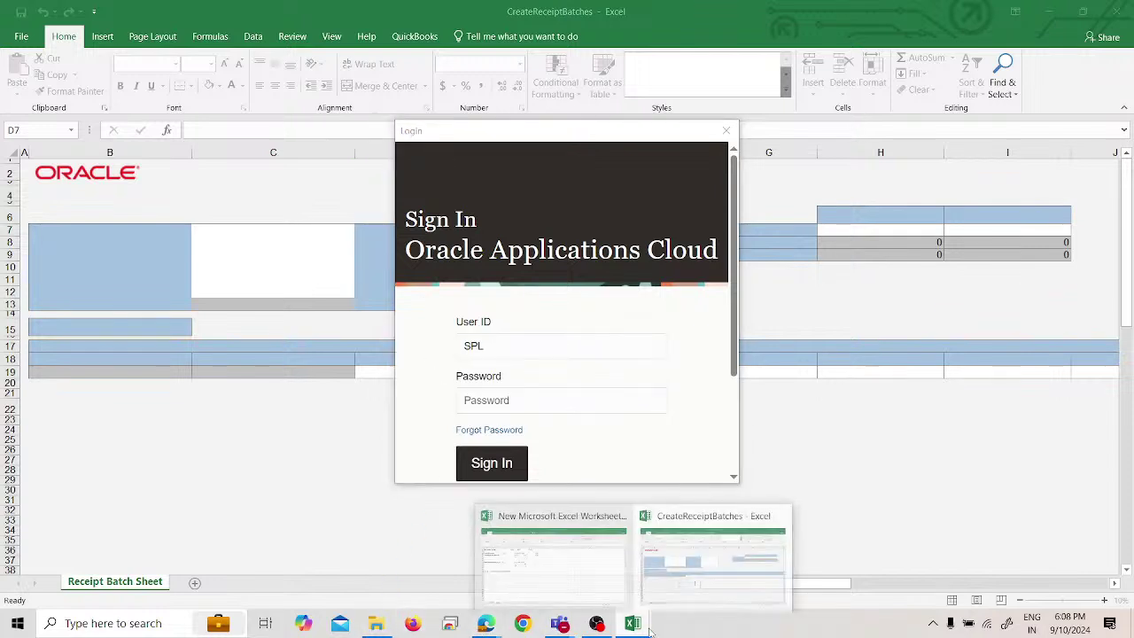
pyautogui.click(584, 580)
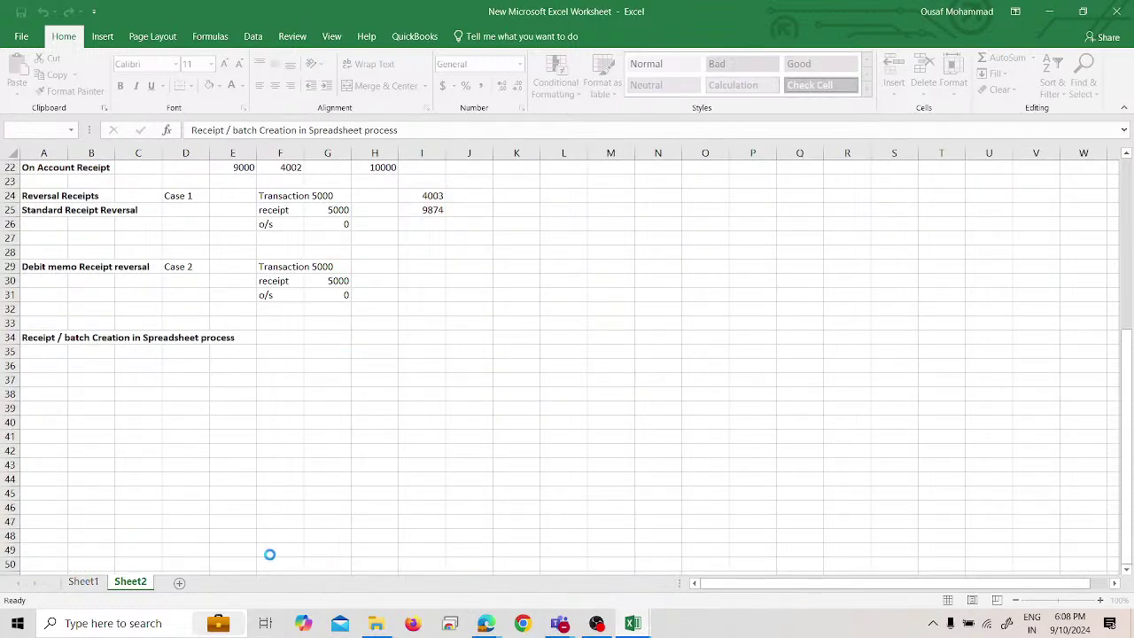
pyautogui.click(642, 622)
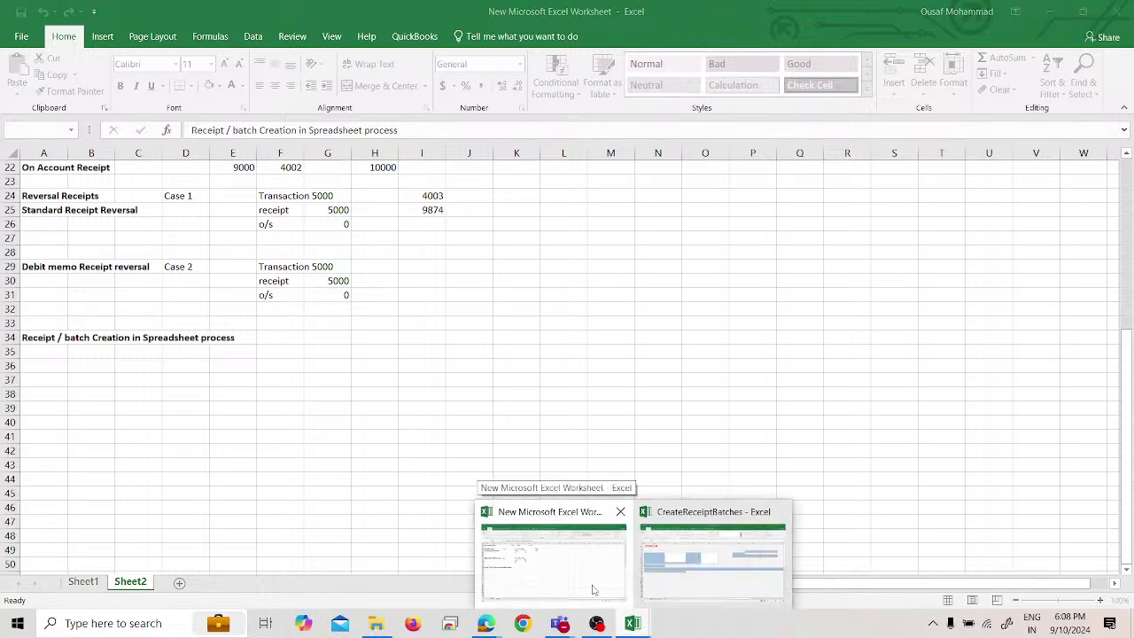
pyautogui.click(593, 589)
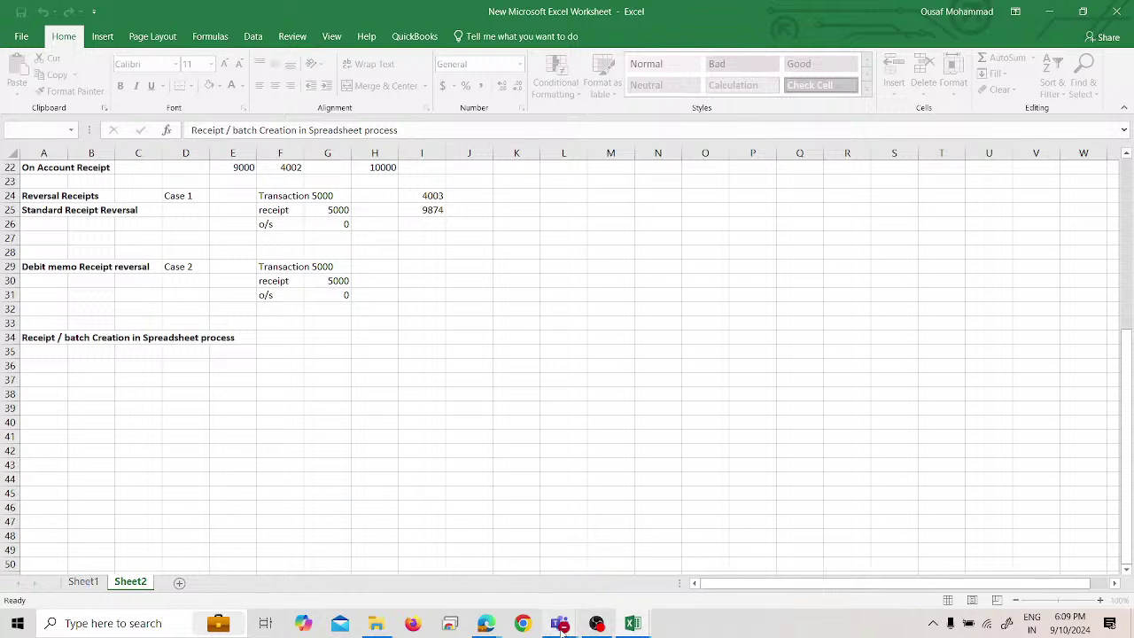
pyautogui.moveTo(560, 624)
pyautogui.moveTo(633, 624)
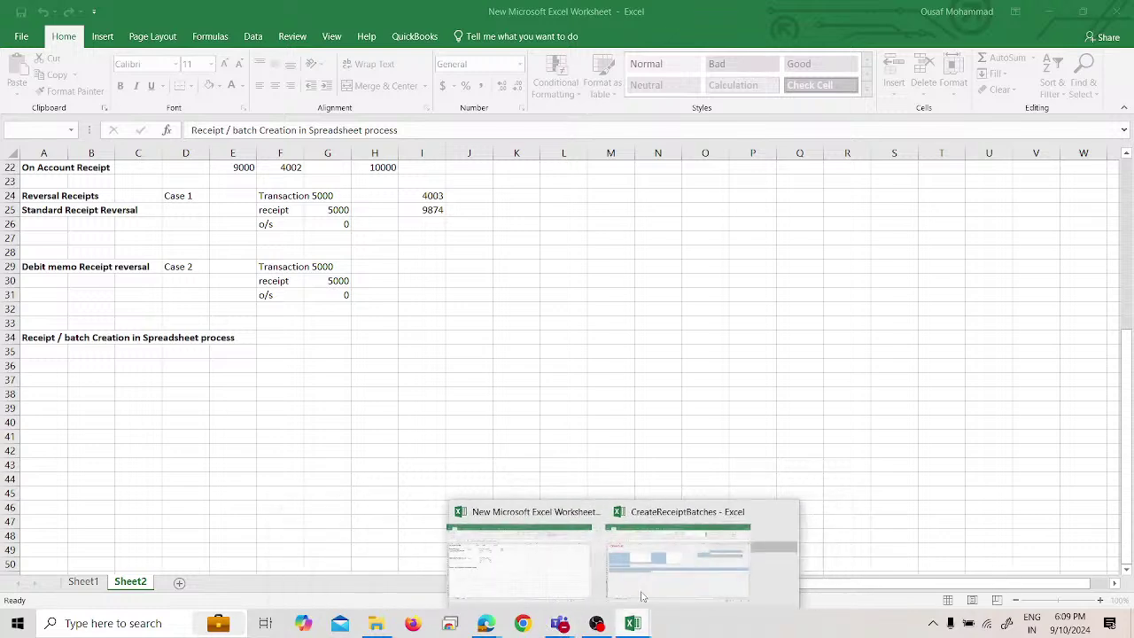
pyautogui.click(683, 574)
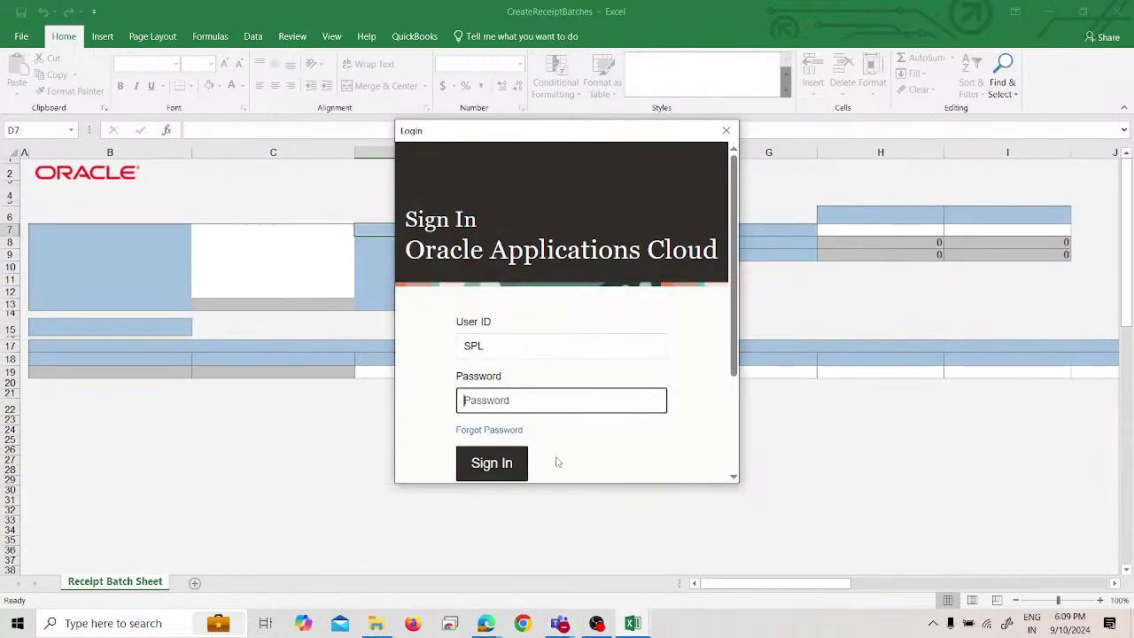
pyautogui.press('super+v')
pyautogui.scroll(-3, 556, 239)
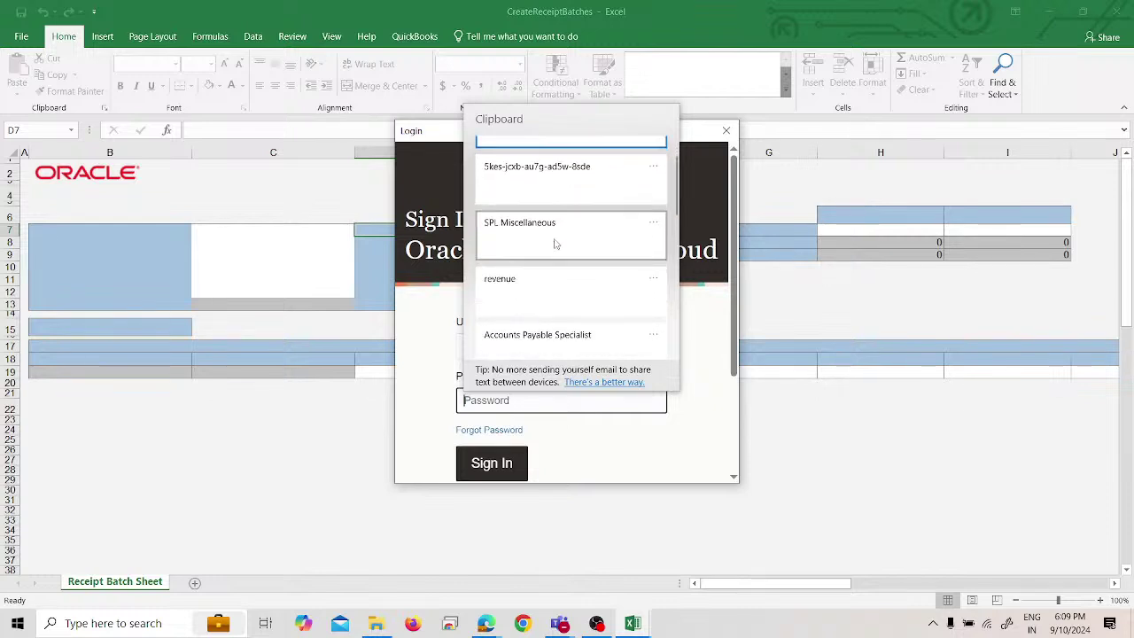
pyautogui.scroll(-8, 557, 259)
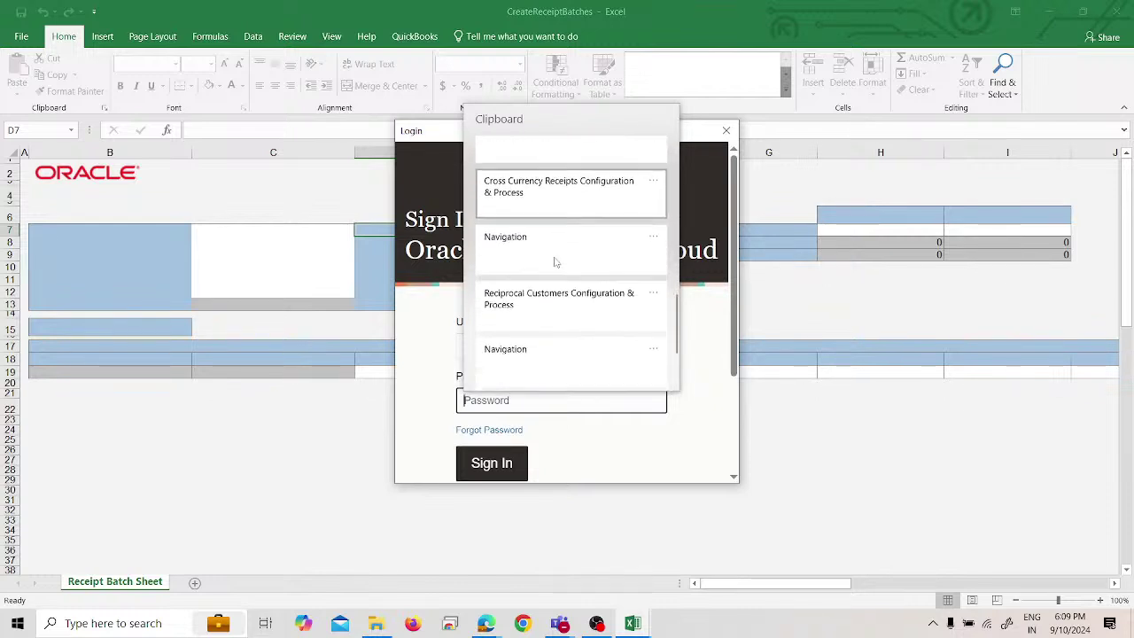
pyautogui.click(637, 537)
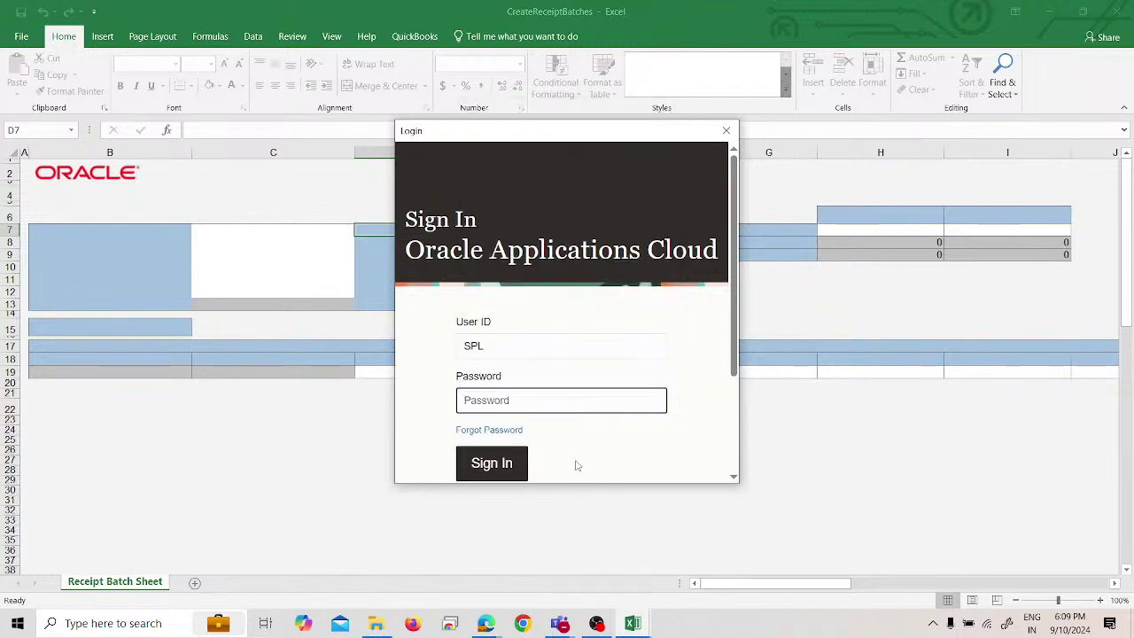
pyautogui.click(726, 131)
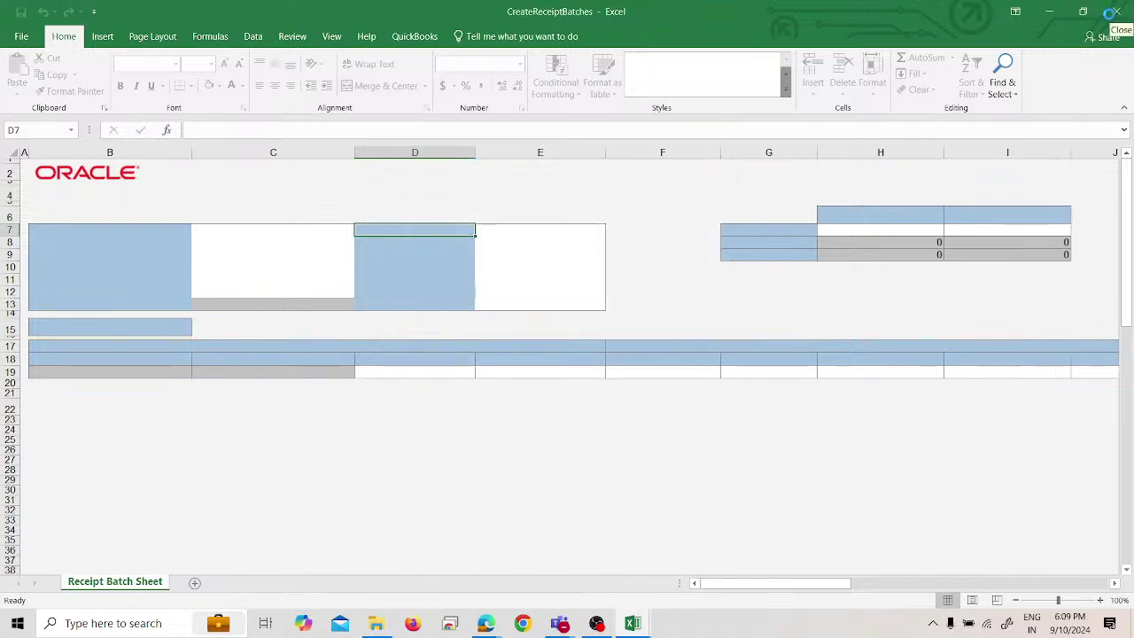
pyautogui.click(703, 341)
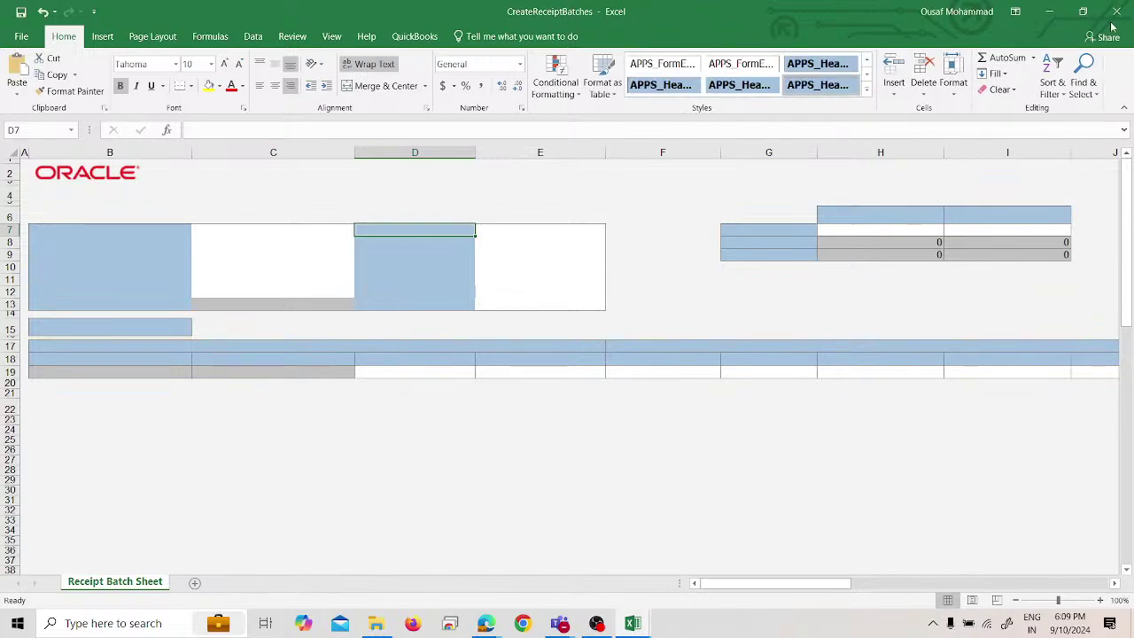
pyautogui.click(1116, 12)
# Copy the account password stored in cell A40 of Sheet1 in the topic worksheet.
pyautogui.click(92, 577)
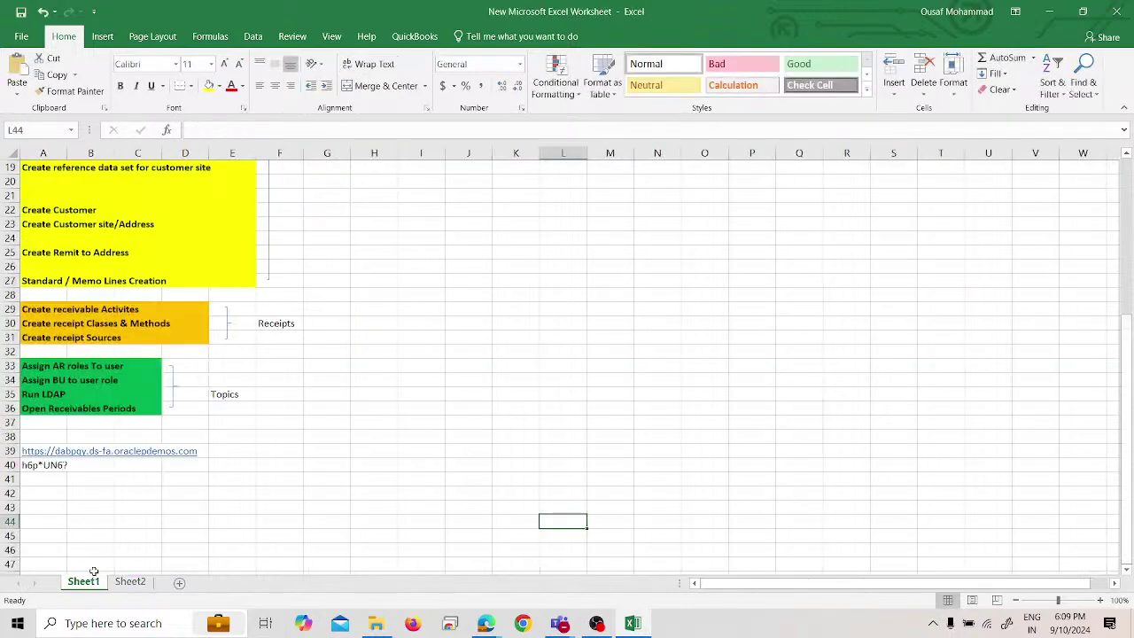
pyautogui.click(51, 462)
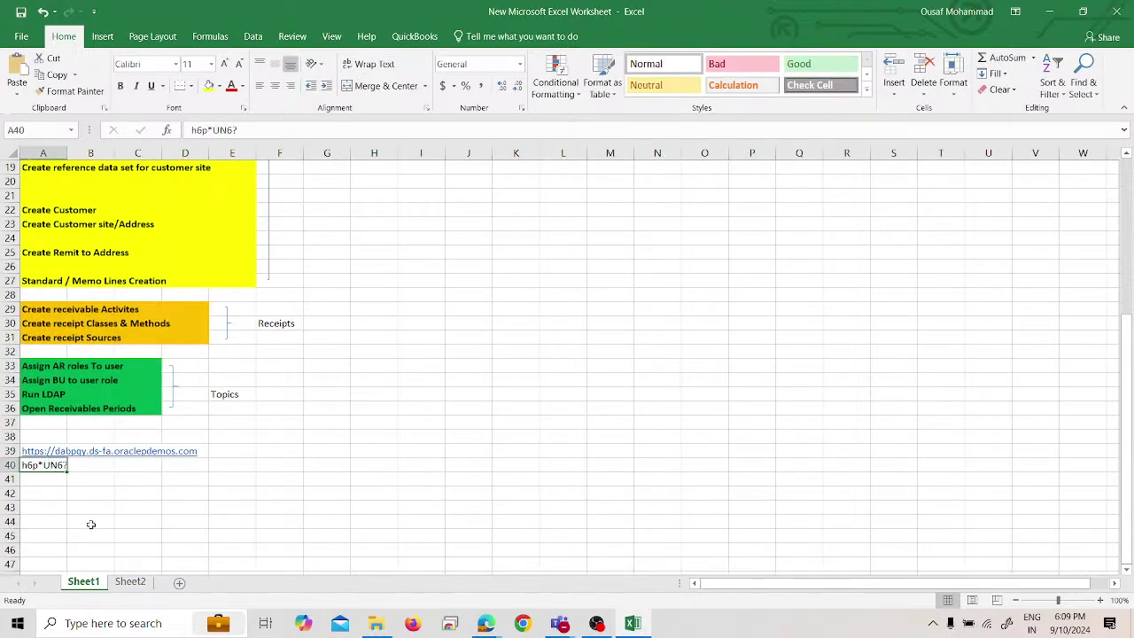
pyautogui.hotkey('ctrl', 'c')
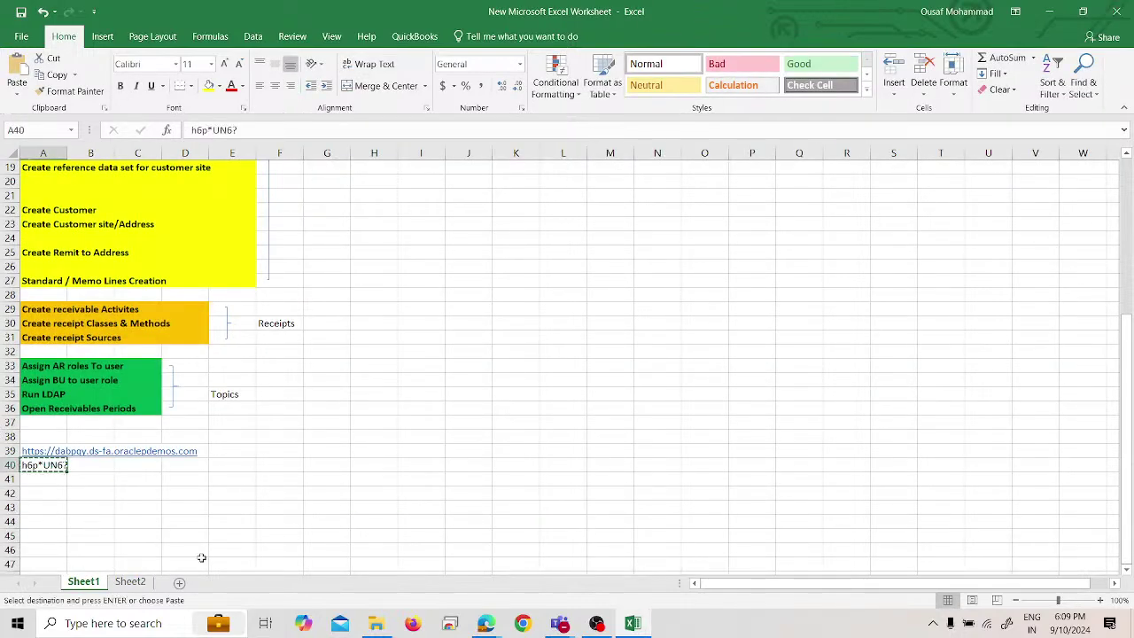
# Open the CreateReceiptBatches workbook from the Downloads folder and accept the connection to the Oracle application.
pyautogui.click(379, 624)
pyautogui.click(89, 187)
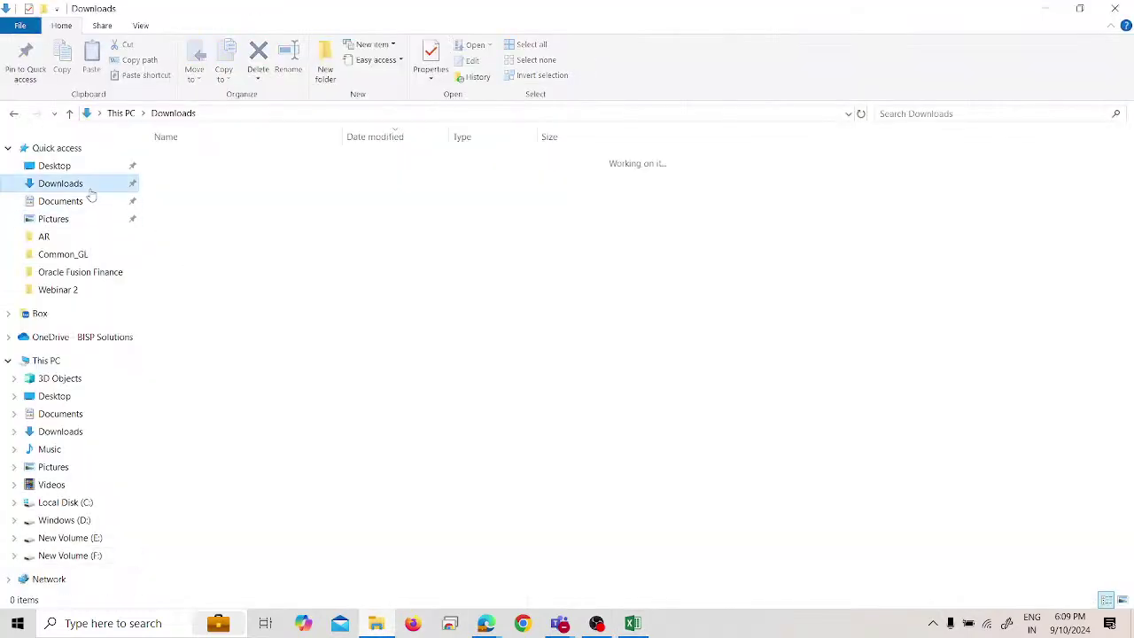
pyautogui.doubleClick(192, 176)
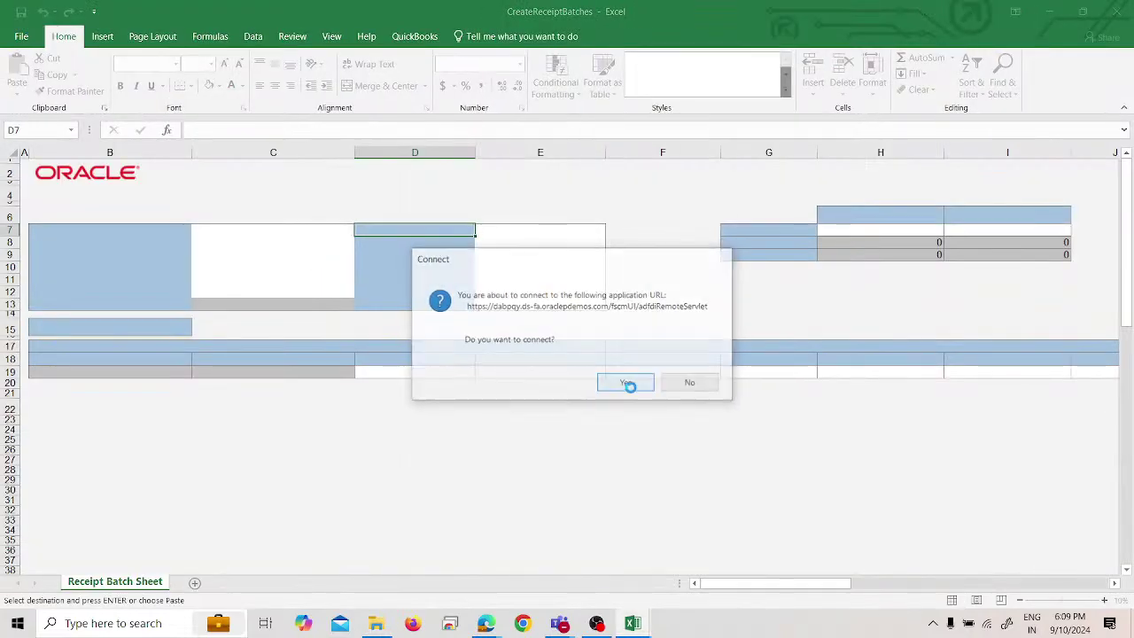
pyautogui.click(632, 382)
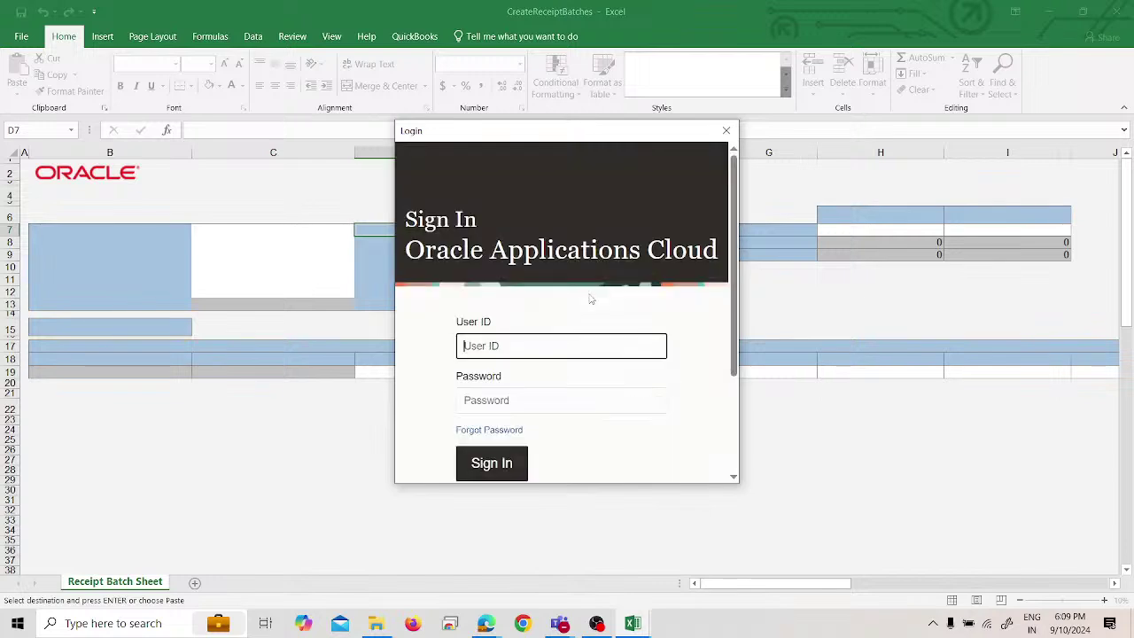
# Sign in to Oracle Applications Cloud with the user ID and the copied password, and skip the ADF Desktop Integration add-in update.
pyautogui.write('SPL')
pyautogui.press('Tab')
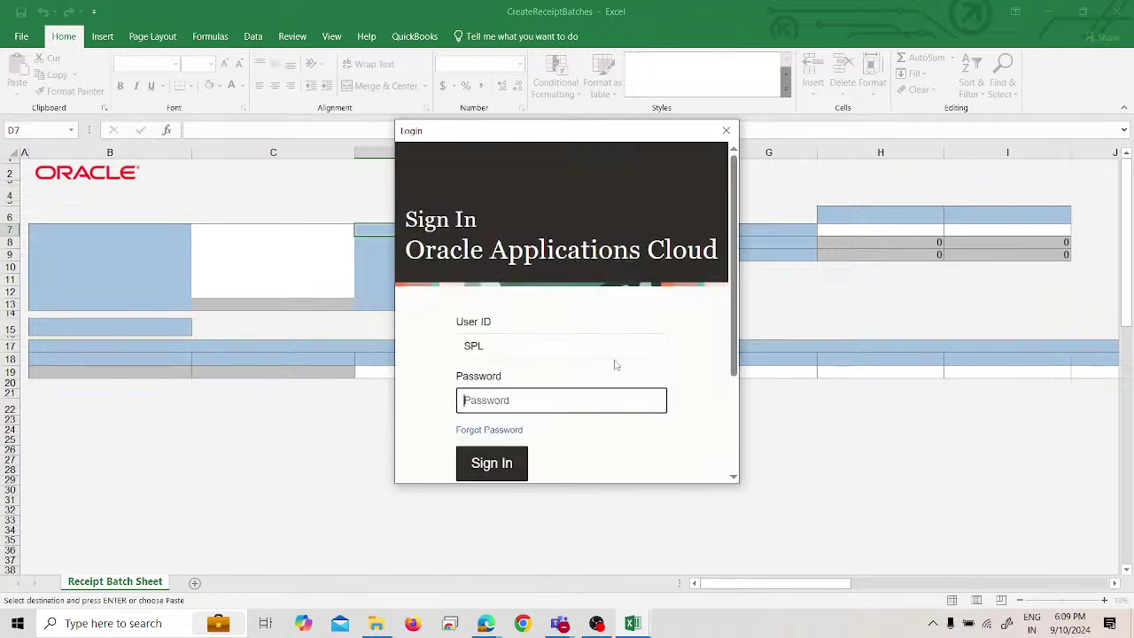
pyautogui.press('super+v')
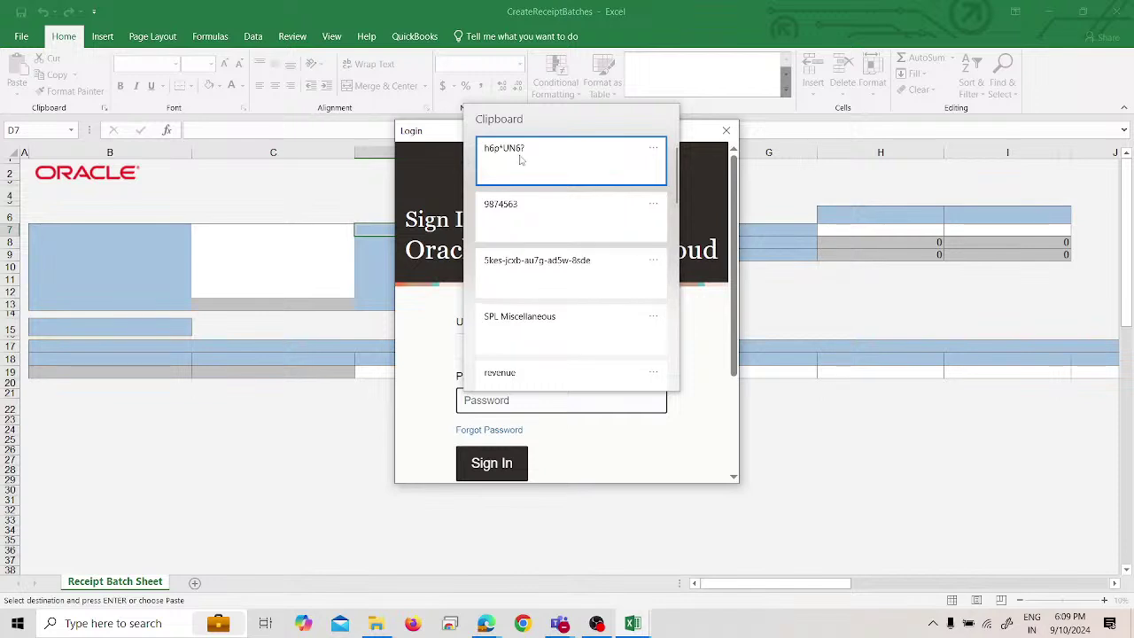
pyautogui.click(520, 160)
pyautogui.click(503, 462)
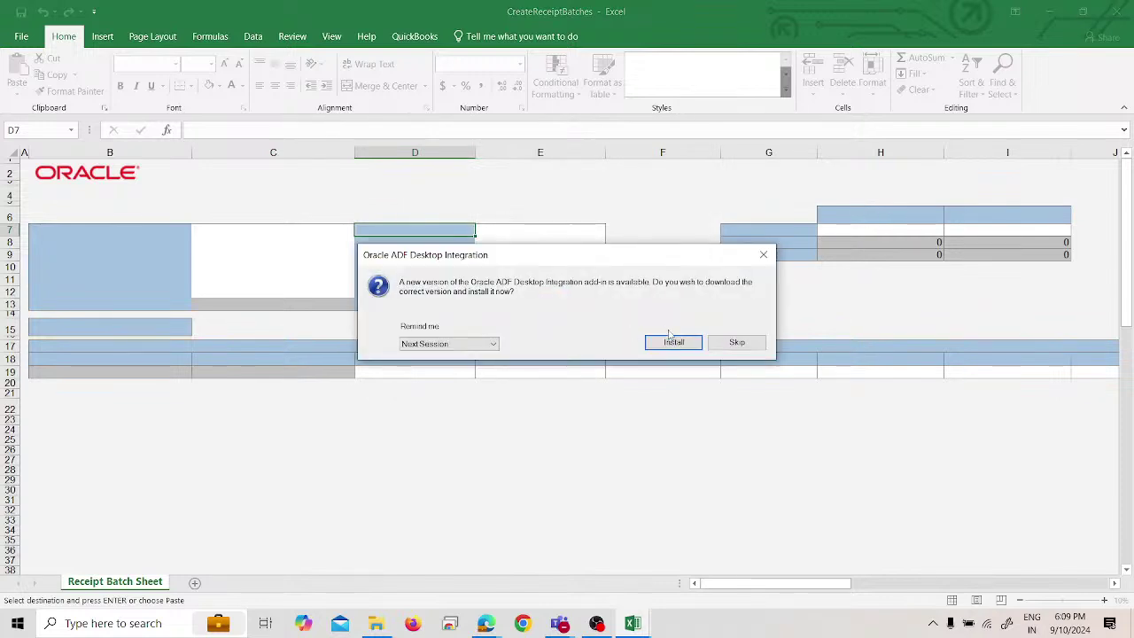
pyautogui.click(737, 342)
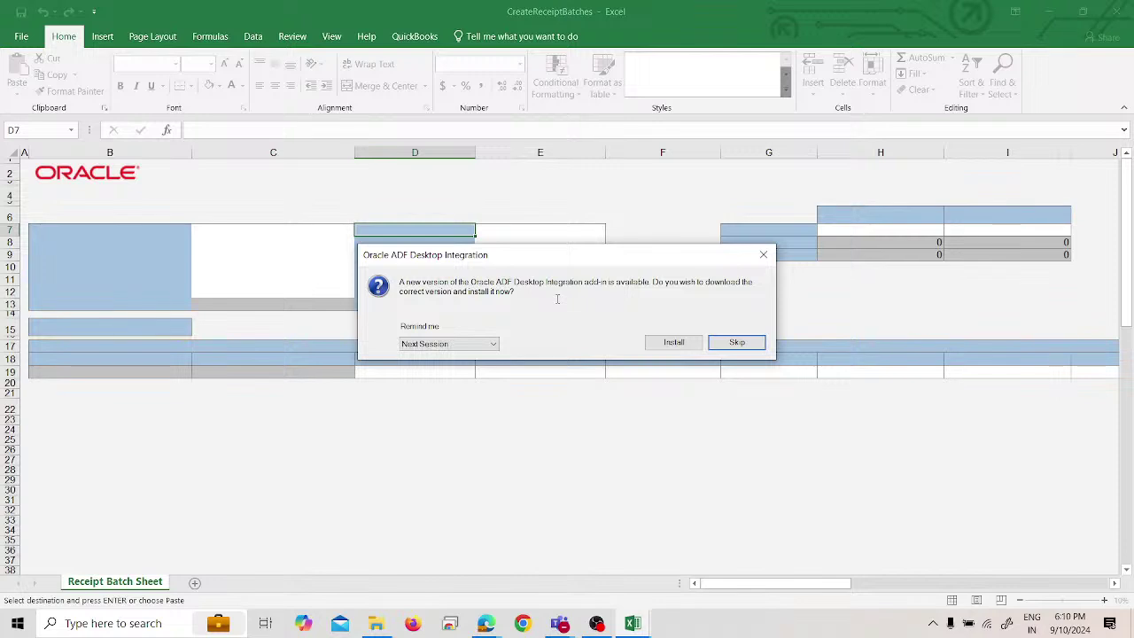
pyautogui.click(750, 343)
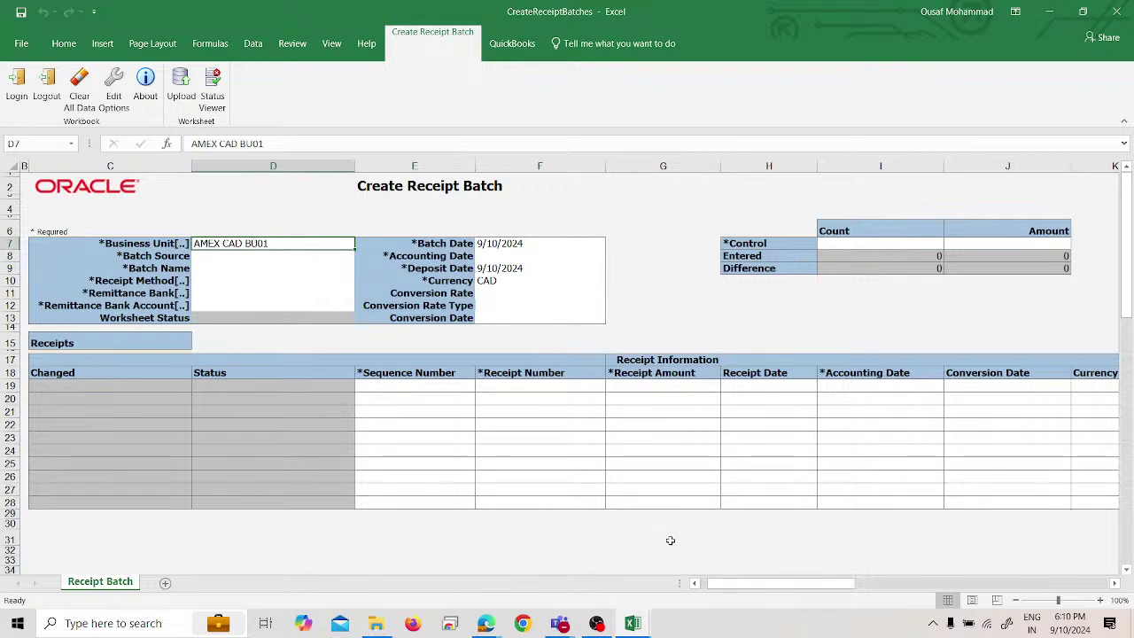
# Set the Business Unit of the receipt batch to SPL US Business Unit.
pyautogui.write('S(')
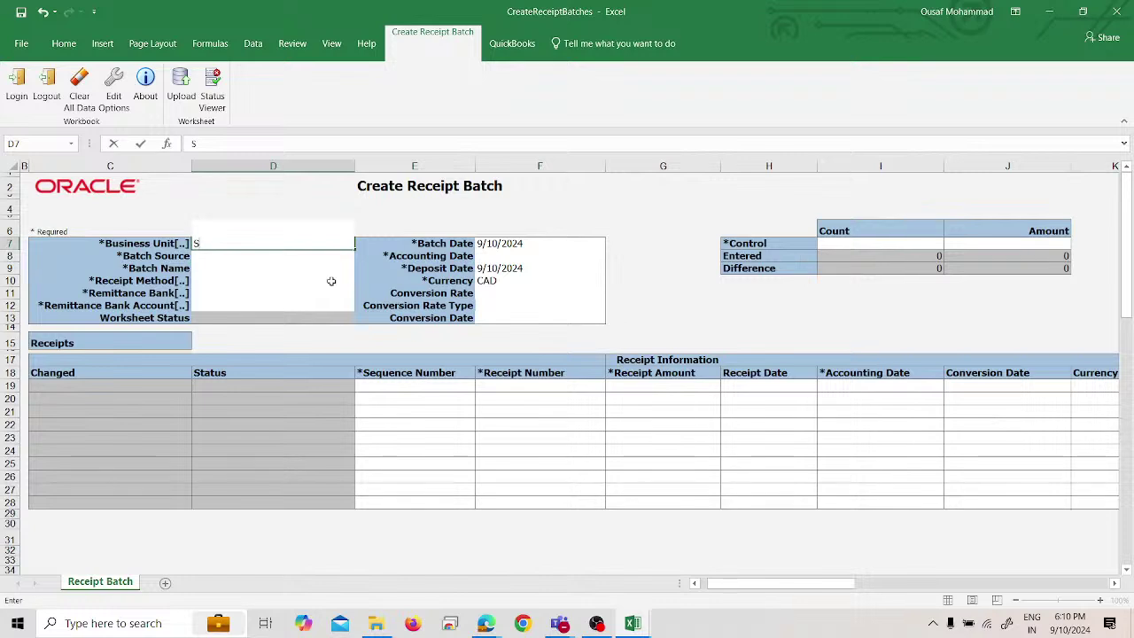
pyautogui.doubleClick(295, 239)
pyautogui.click(414, 215)
pyautogui.click(297, 244)
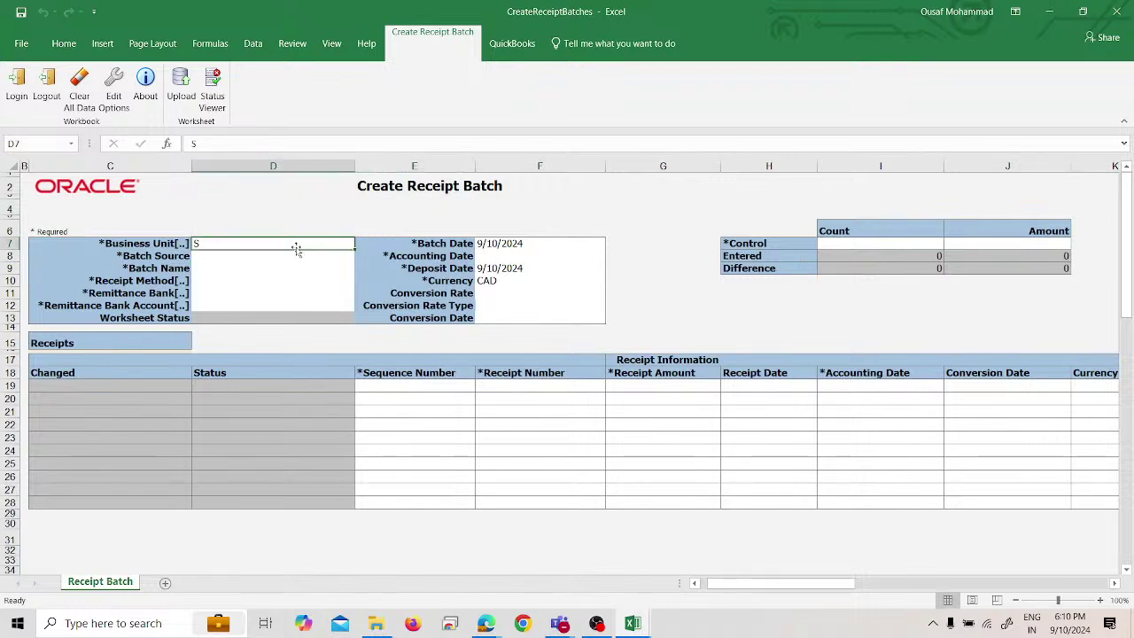
pyautogui.write('P')
pyautogui.press('BackSpace')
pyautogui.write('SP')
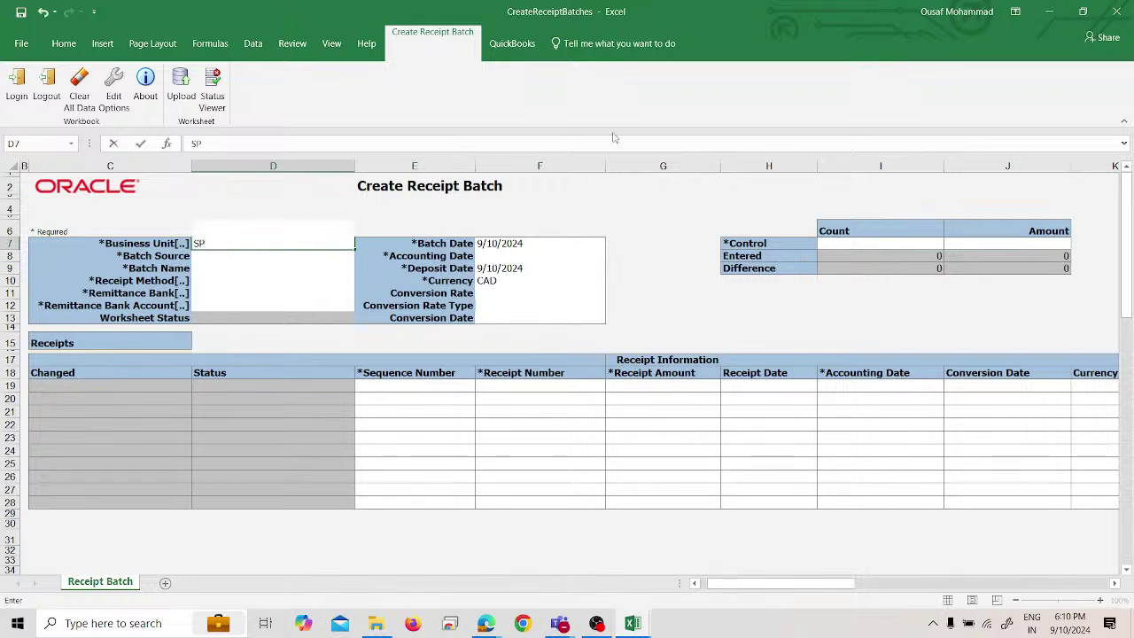
pyautogui.write('L US Business Unit')
pyautogui.click(269, 258)
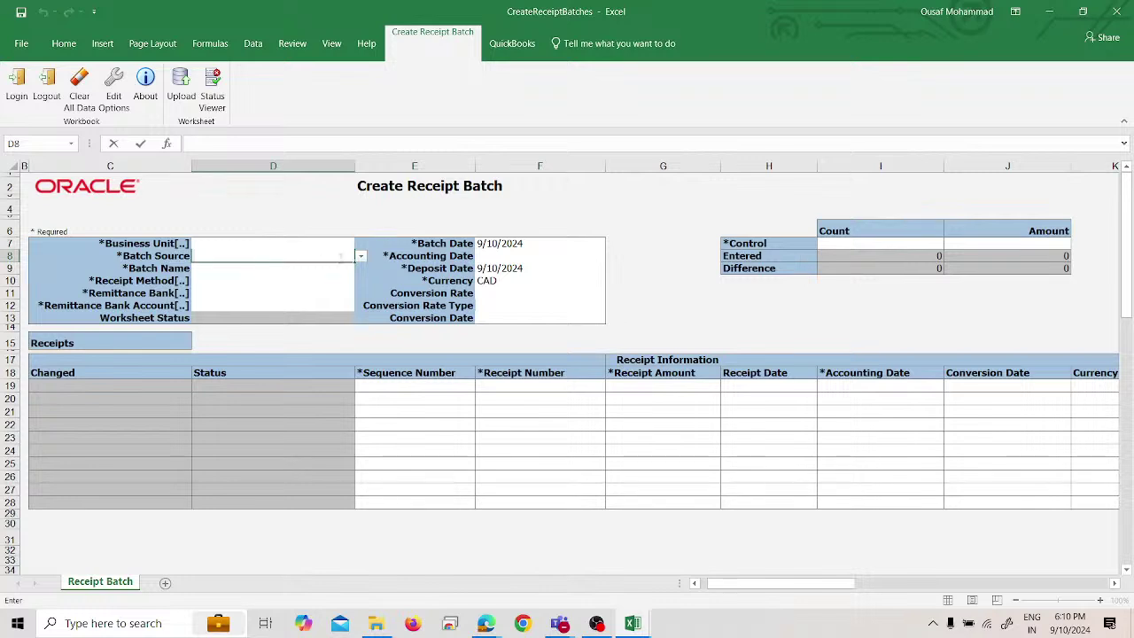
pyautogui.click(585, 355)
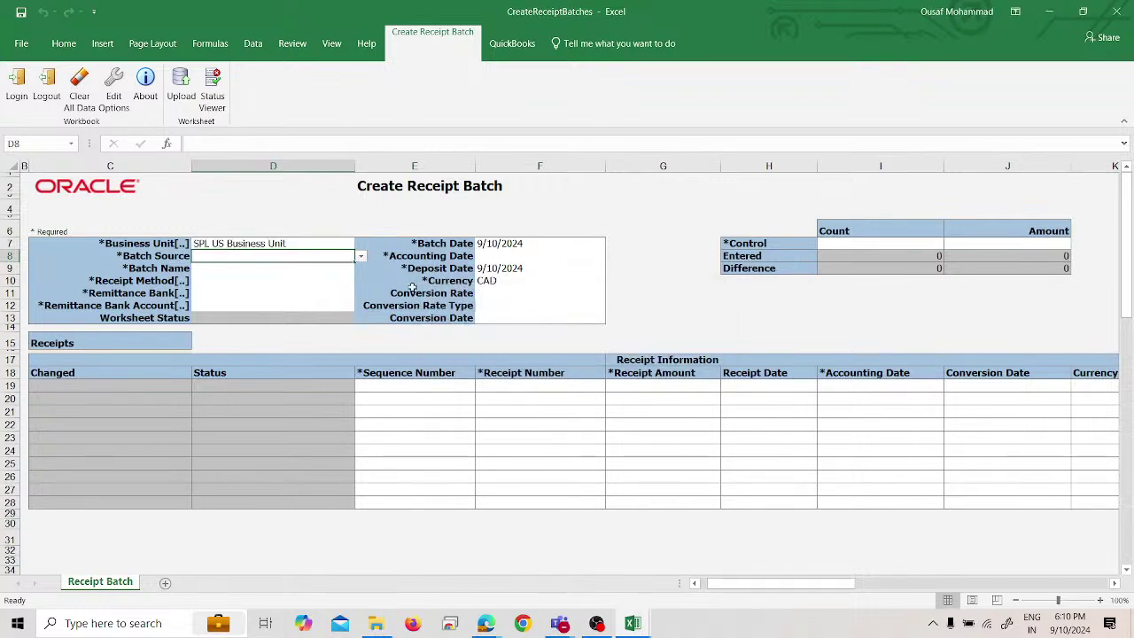
# Check the Batch Source choices and close the CreateReceiptBatches workbook without saving.
pyautogui.click(360, 256)
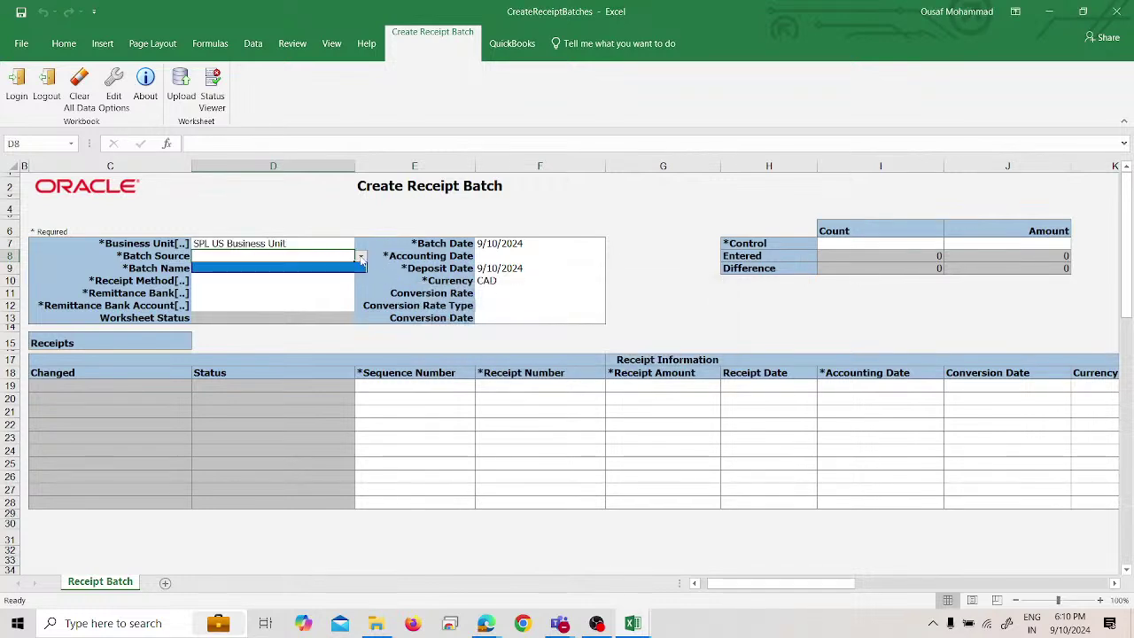
pyautogui.click(360, 257)
pyautogui.click(361, 257)
pyautogui.click(1116, 11)
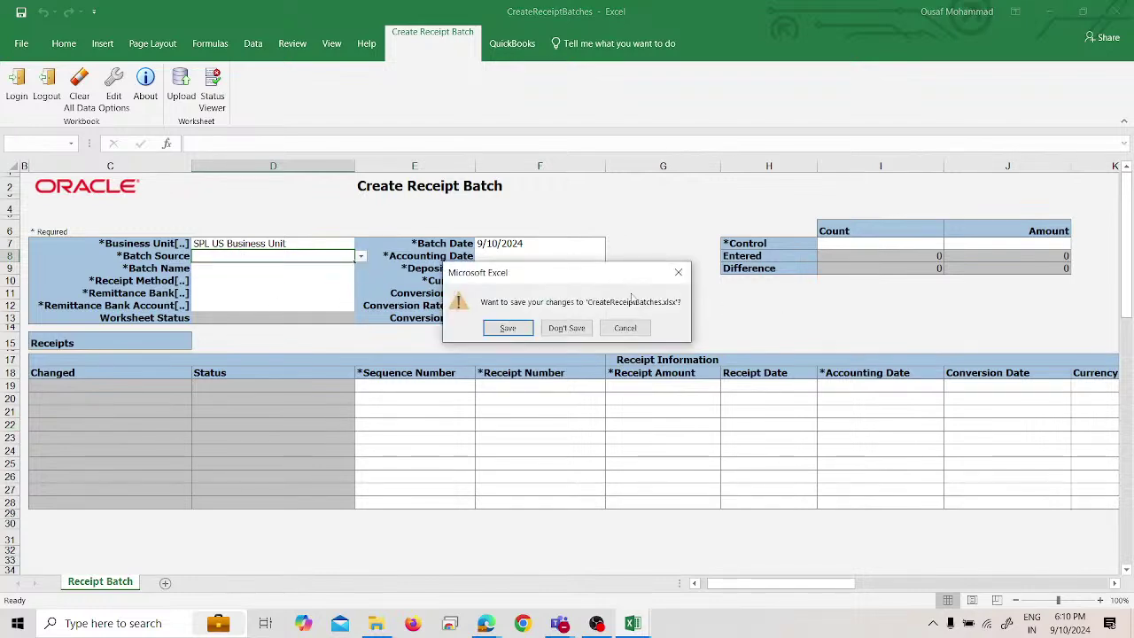
pyautogui.click(588, 329)
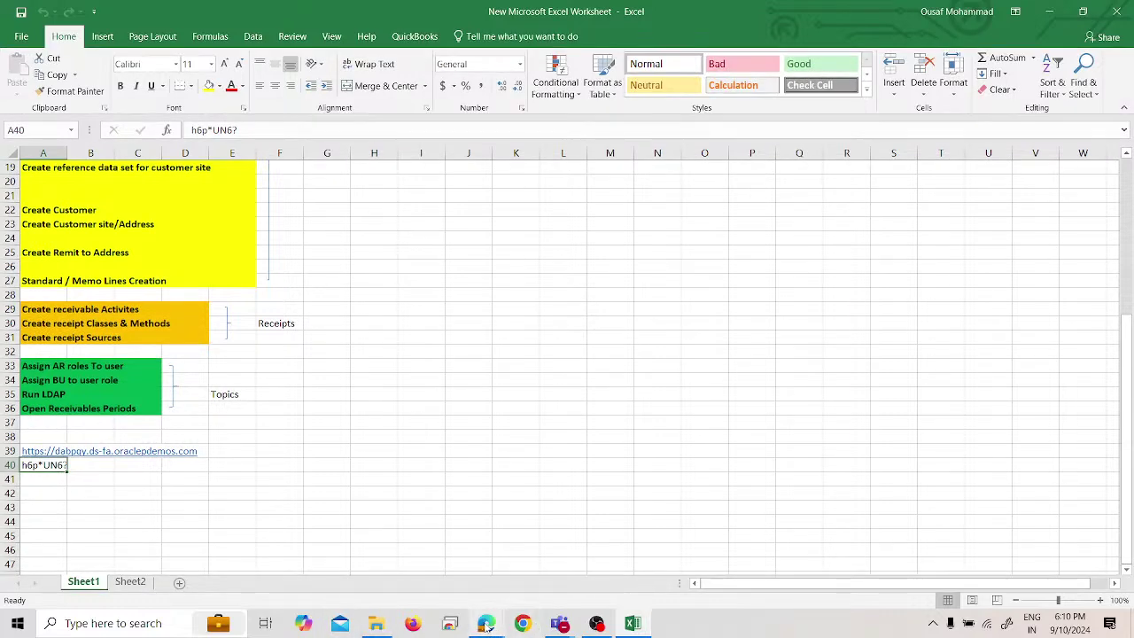
# Switch to Oracle Fusion in the browser, download the Create Receipts in Spreadsheet workbook again, and open it for editing with the Oracle connection accepted.
pyautogui.click(405, 558)
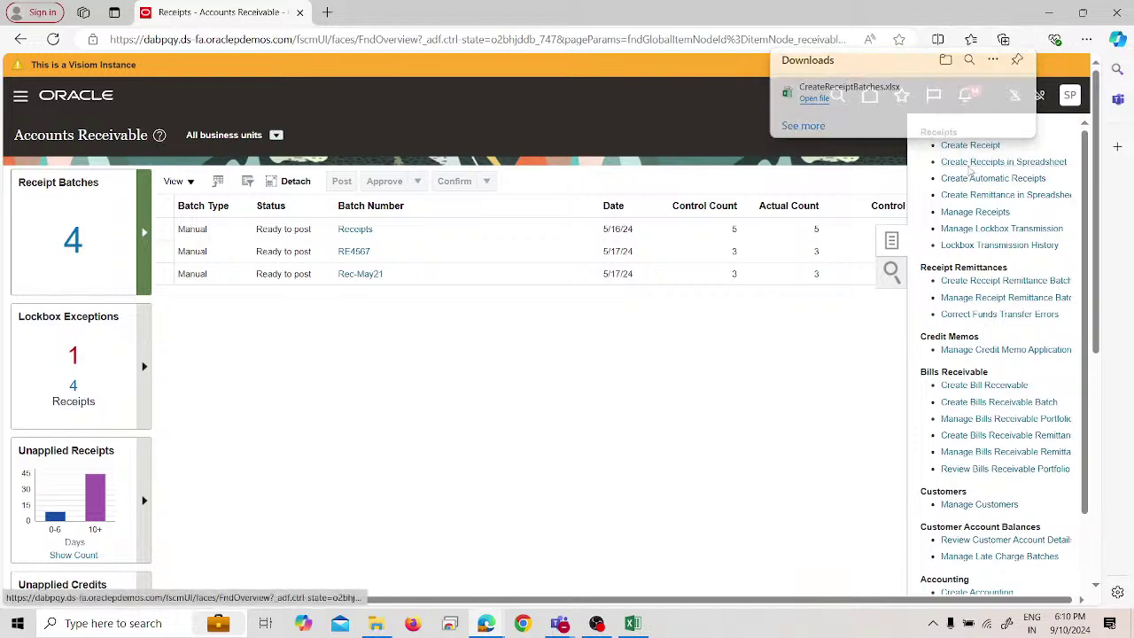
pyautogui.click(969, 170)
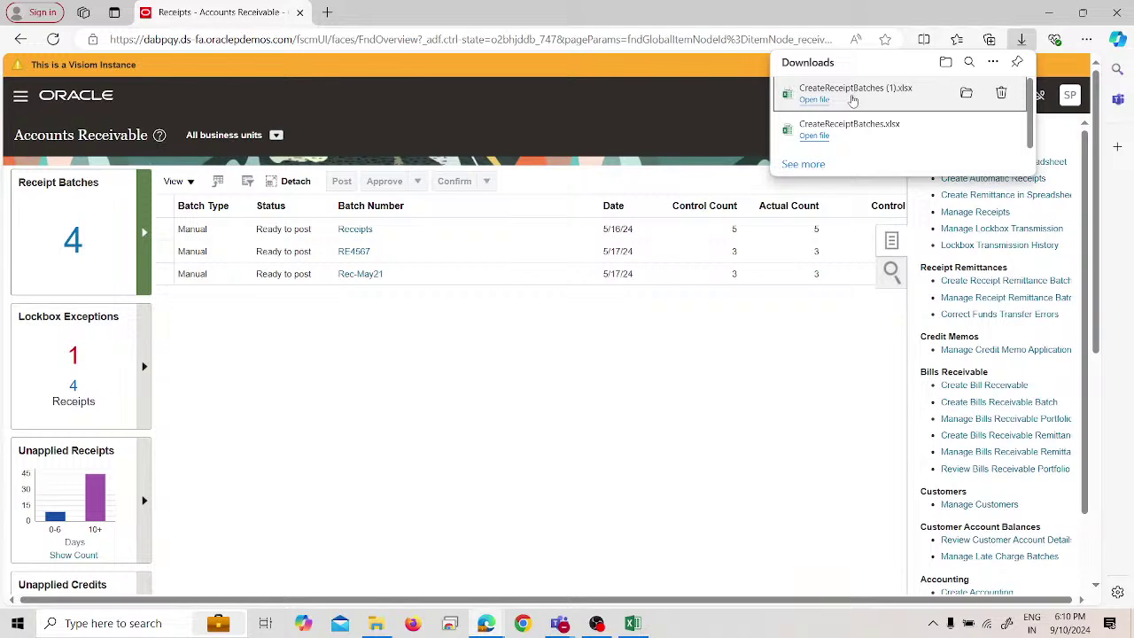
pyautogui.click(852, 100)
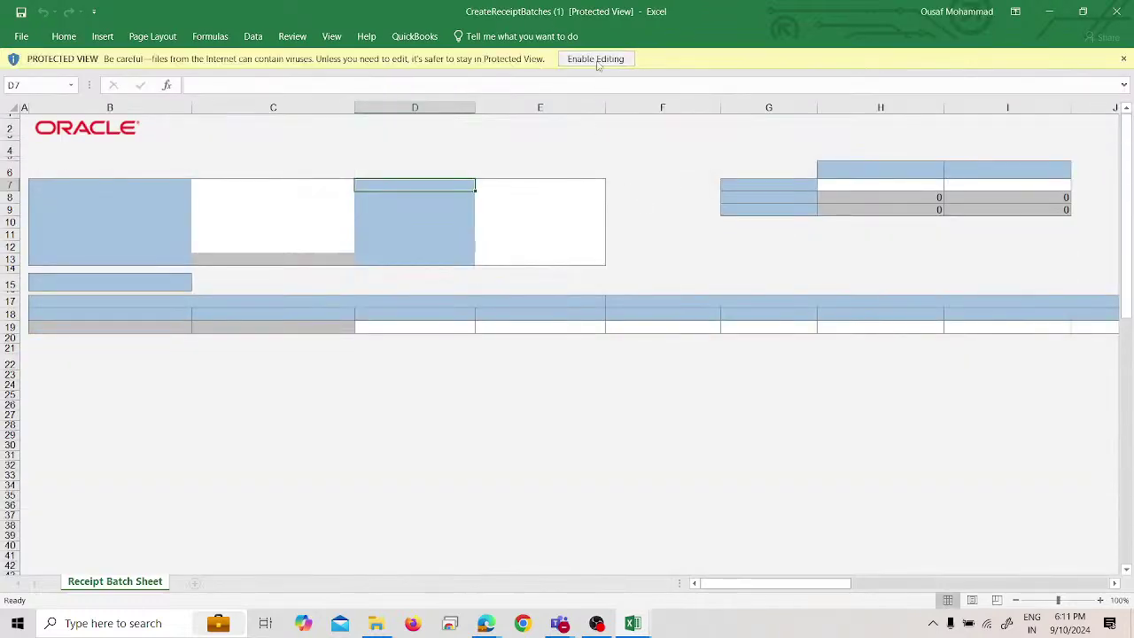
pyautogui.click(598, 56)
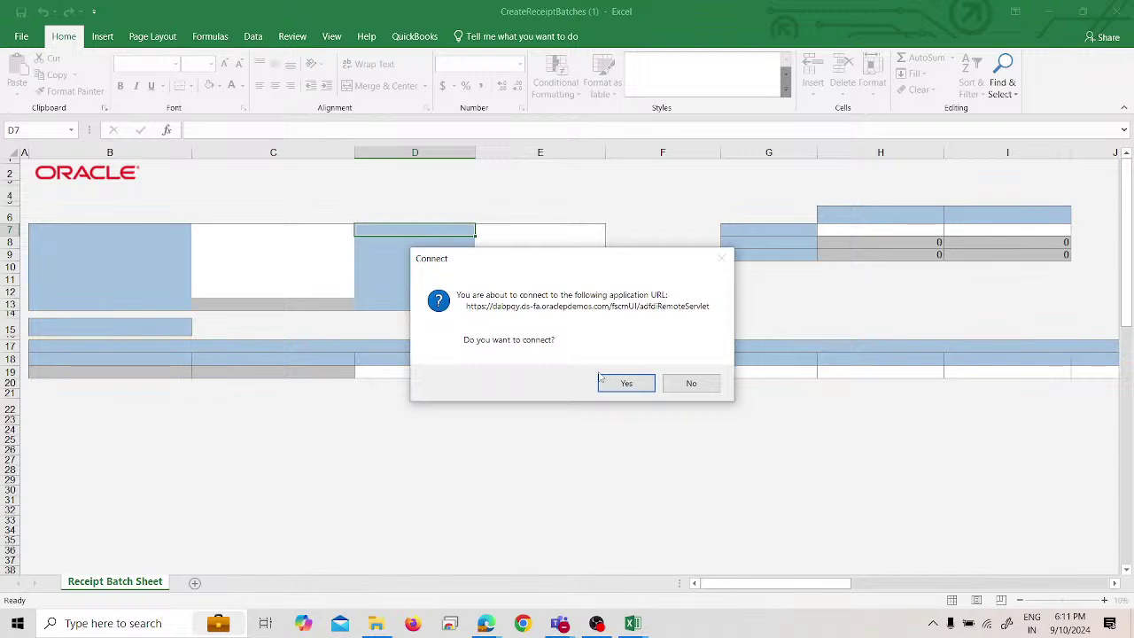
pyautogui.click(624, 383)
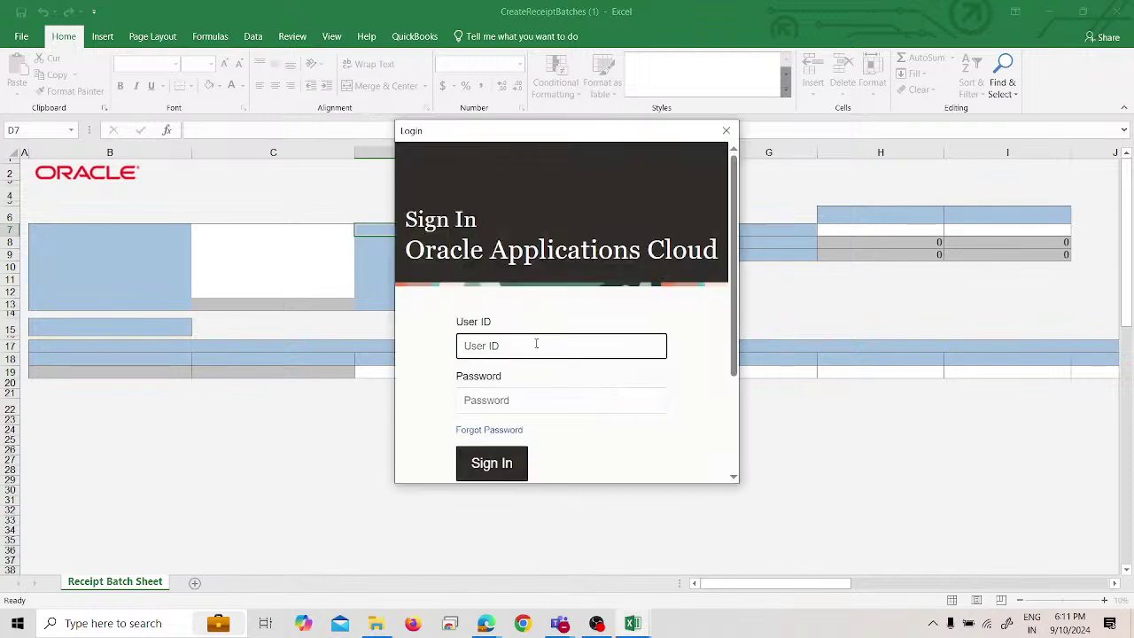
# Enter the user ID in the Oracle Applications Cloud sign-in form.
pyautogui.press('super+v')
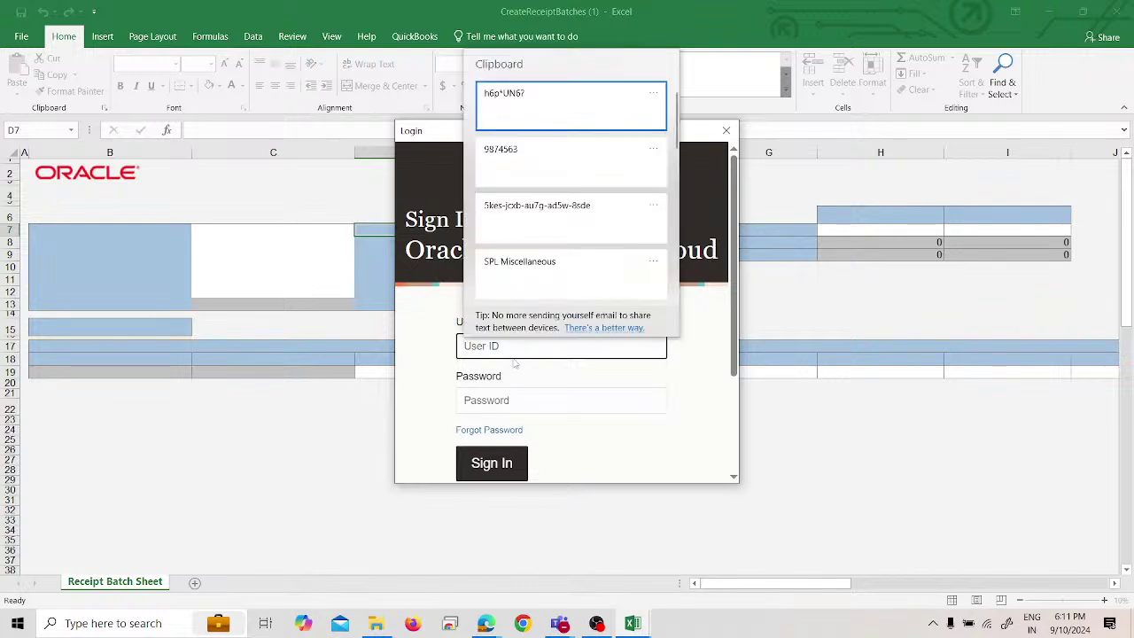
pyautogui.click(494, 347)
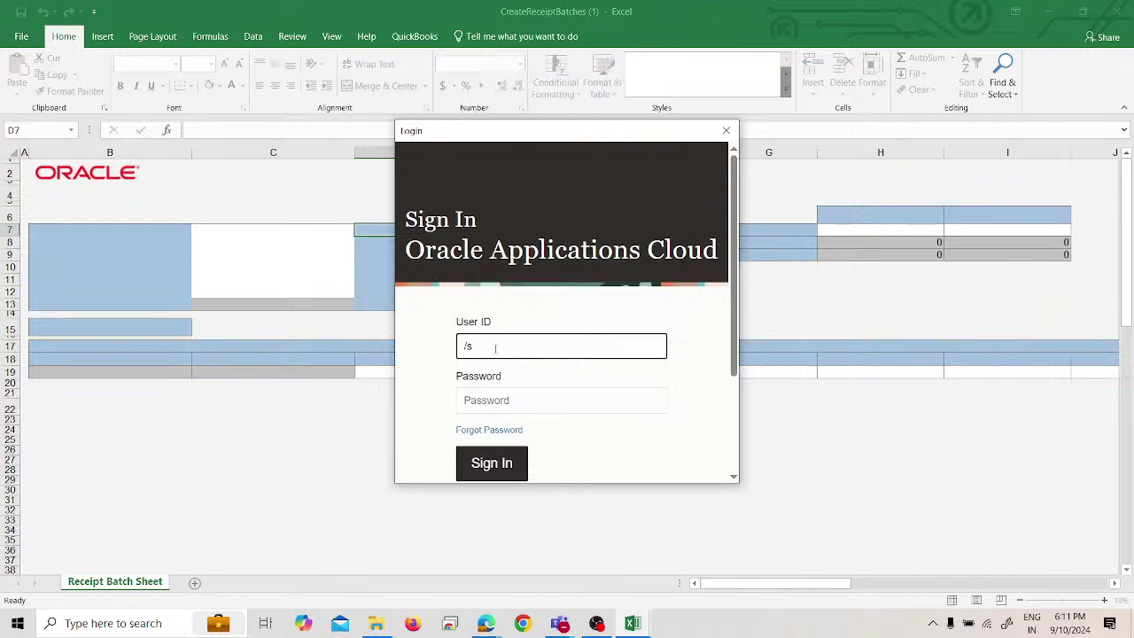
pyautogui.press('BackSpace')
pyautogui.press('BackSpace')
pyautogui.write('S')
pyautogui.press('Tab')
# Try to paste the account password from the clipboard history into the sign-in form.
pyautogui.press('super+v')
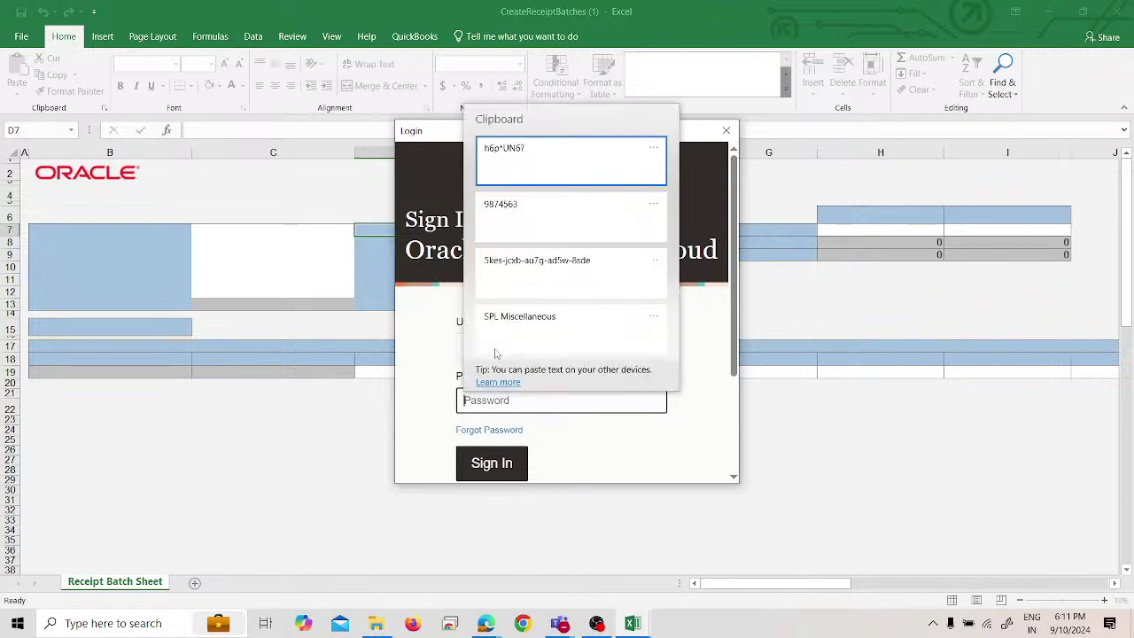
pyautogui.click(526, 175)
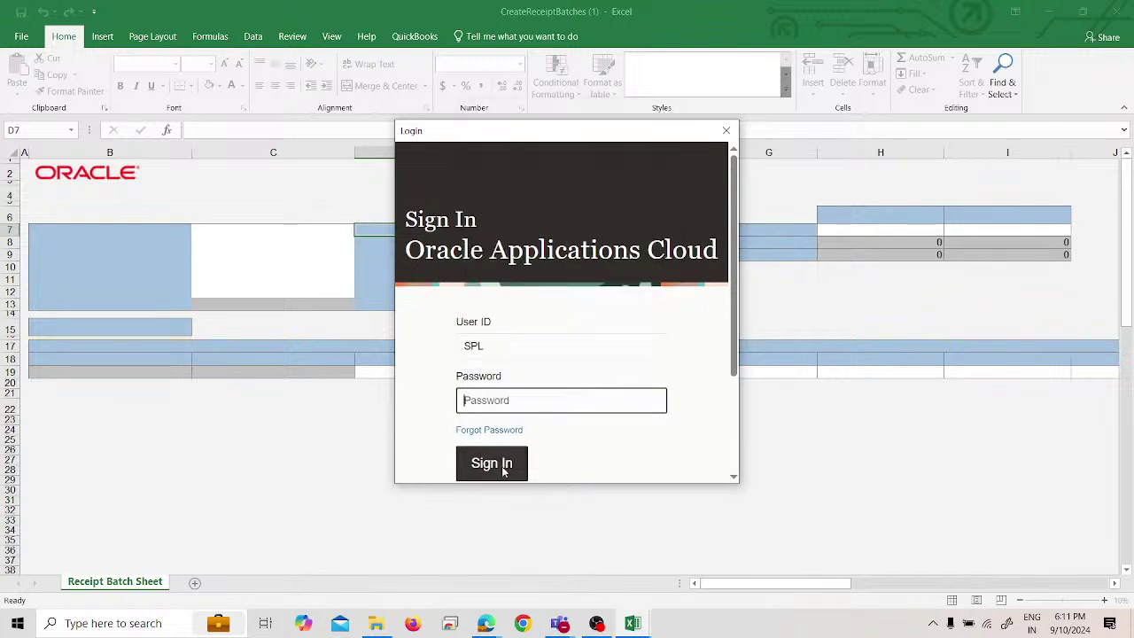
pyautogui.press('super+v')
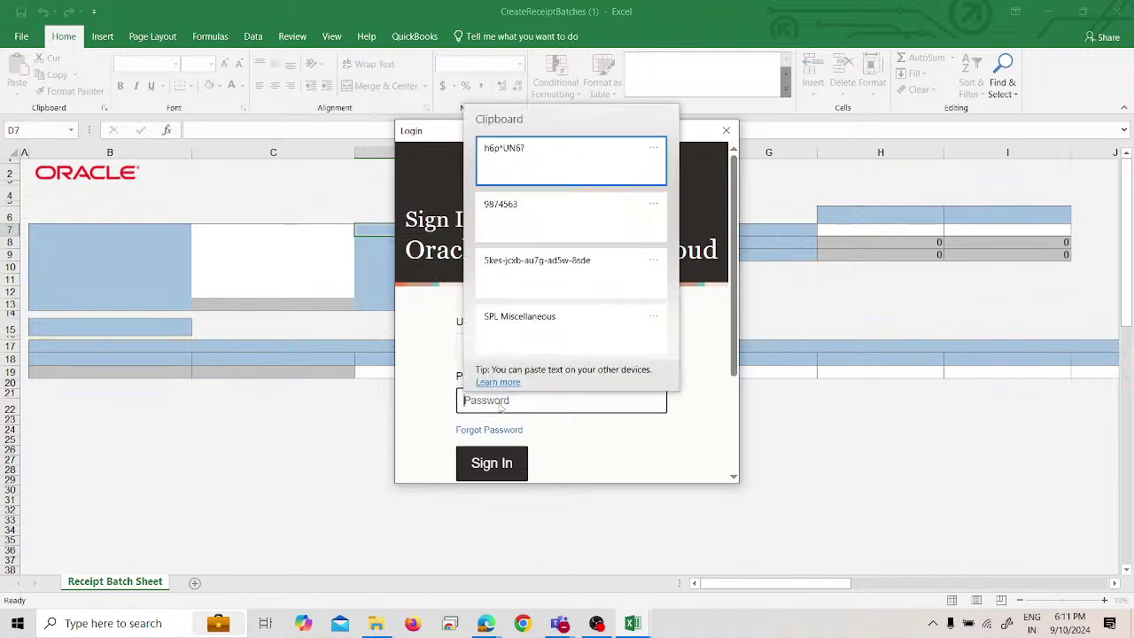
pyautogui.click(507, 154)
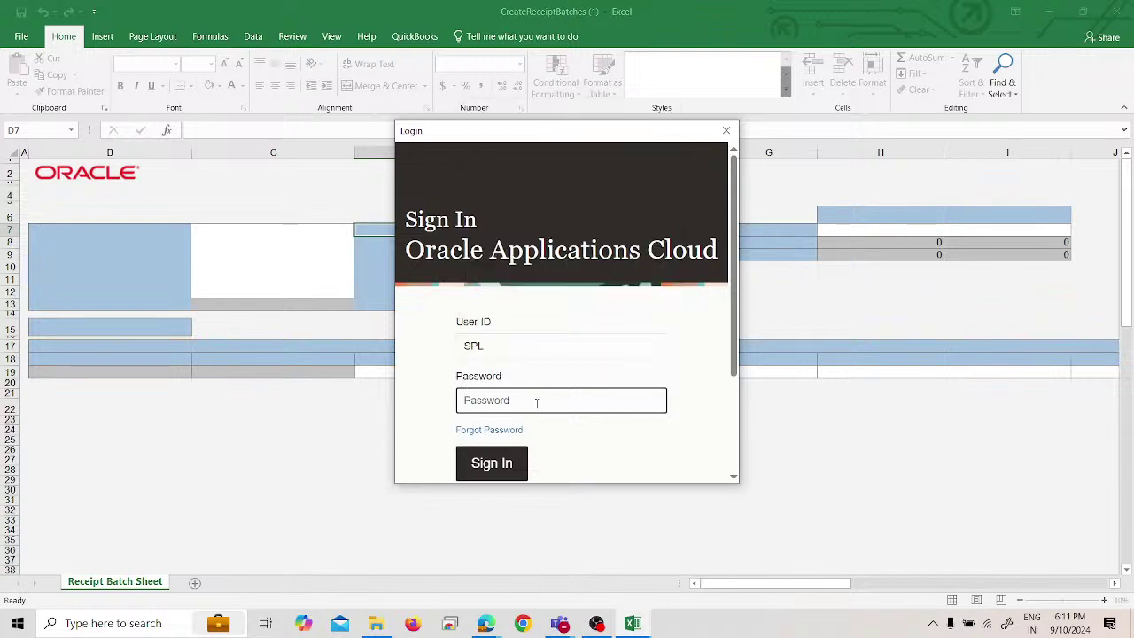
pyautogui.press('super+v')
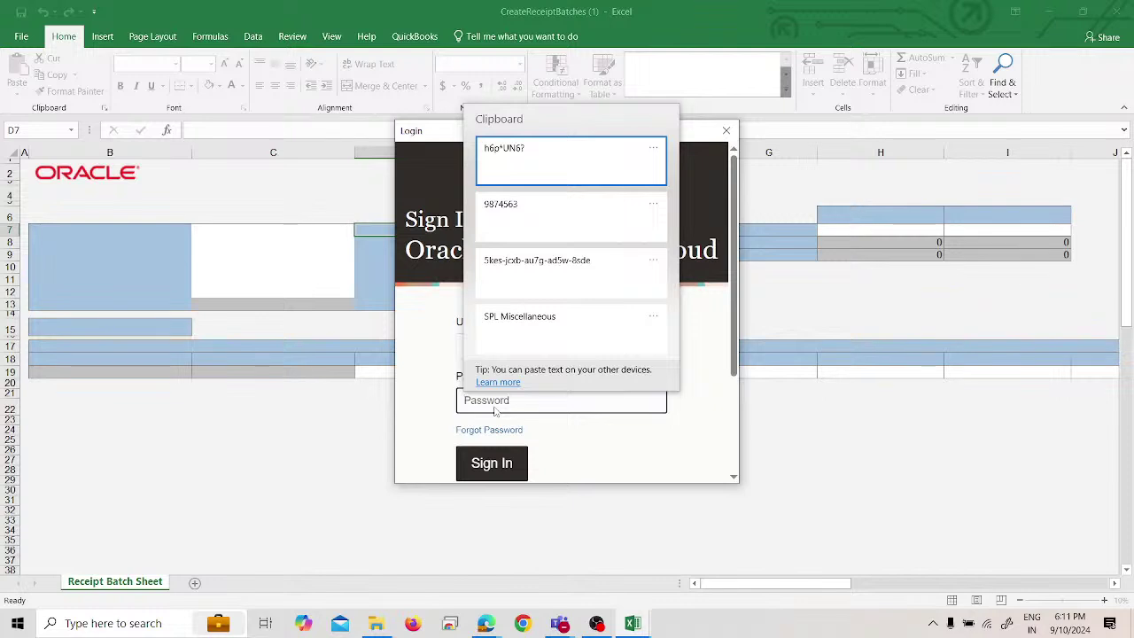
pyautogui.press('Return')
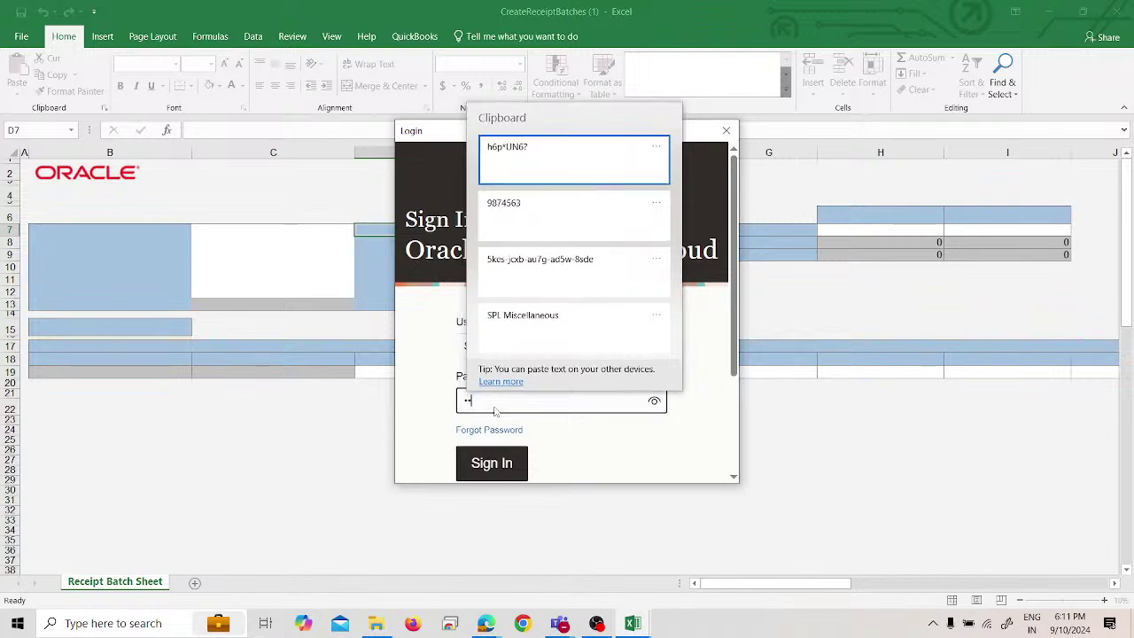
# Type the account password by hand and sign in to Oracle Applications Cloud.
pyautogui.write('**')
pyautogui.press('BackSpace')
pyautogui.press('BackSpace')
pyautogui.press('BackSpace')
pyautogui.press('BackSpace')
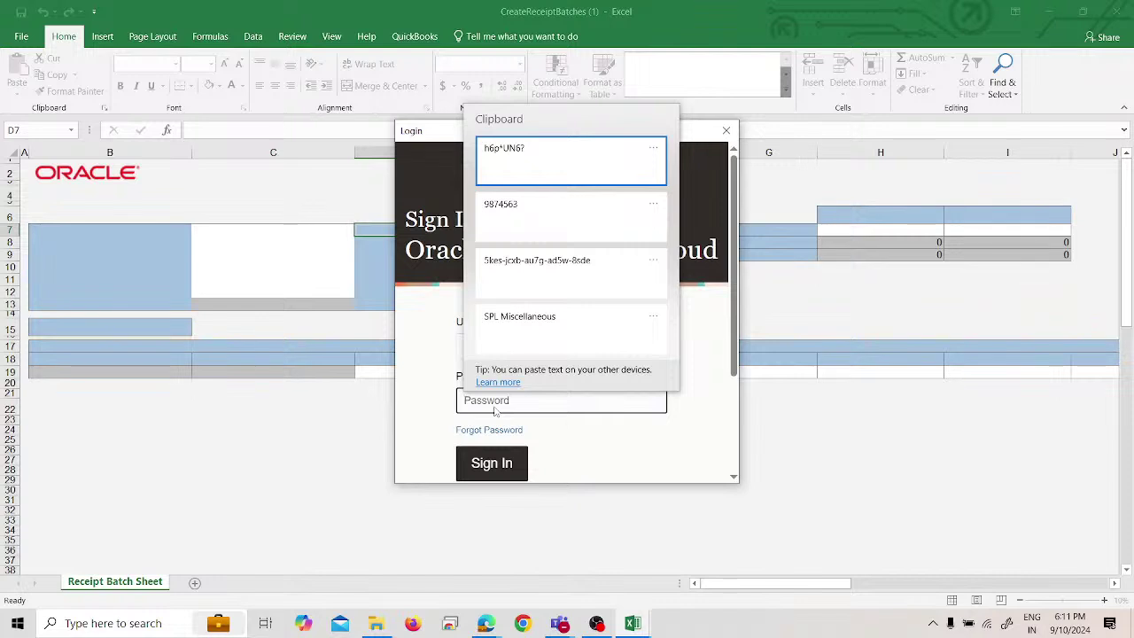
pyautogui.write('*****')
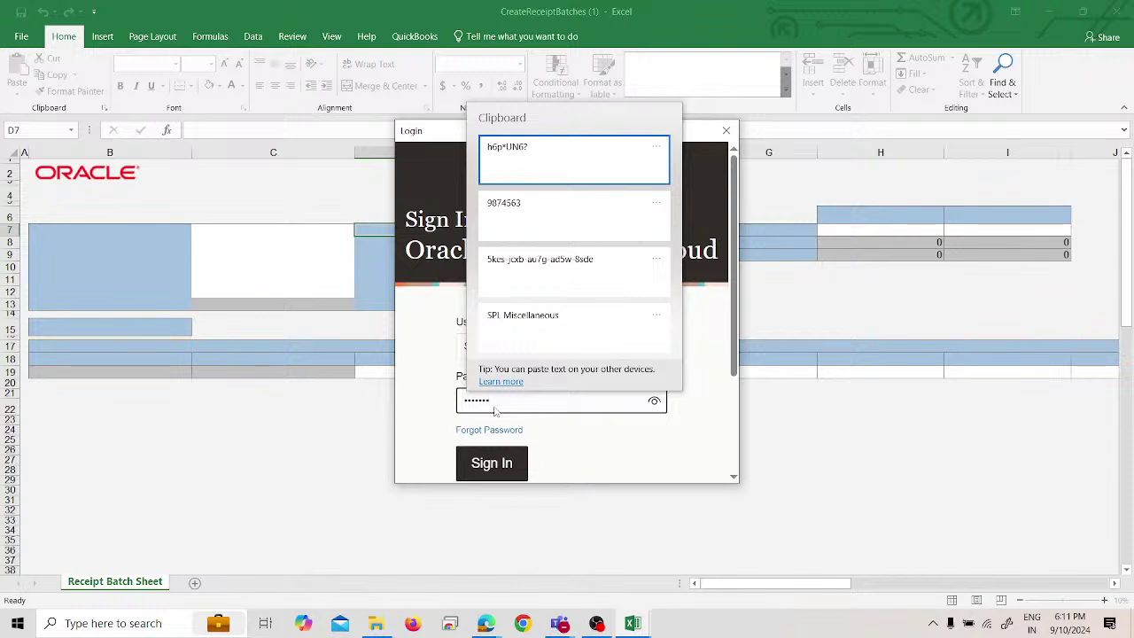
pyautogui.press('Escape')
pyautogui.click(491, 473)
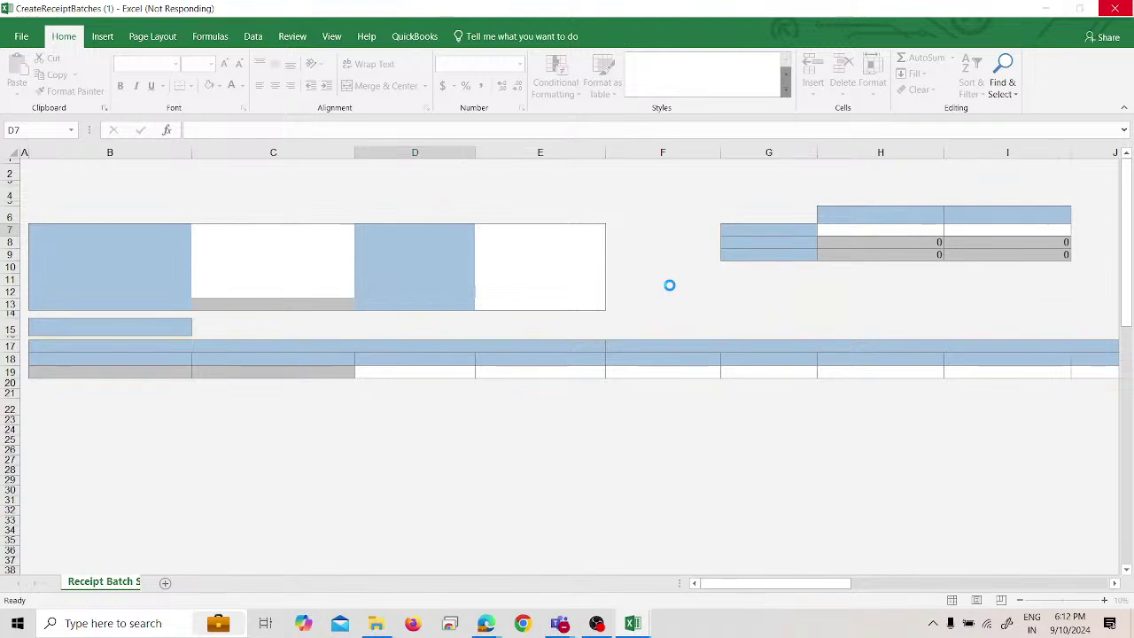
# Check the webinar meeting window in Microsoft Teams and minimise it.
pyautogui.moveTo(559, 625)
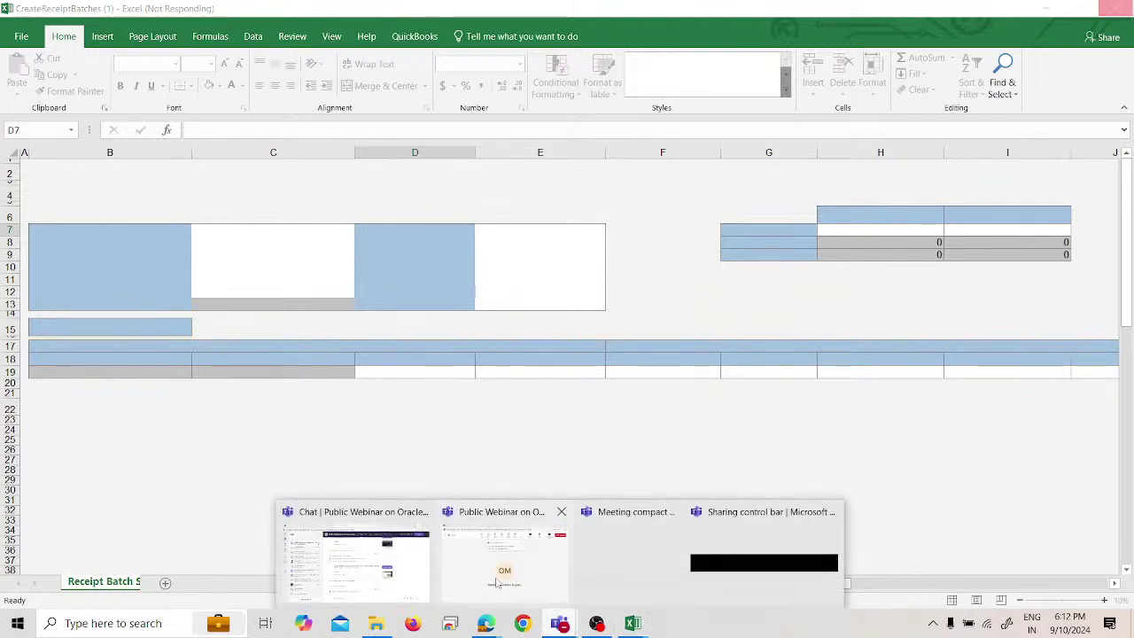
pyautogui.click(509, 571)
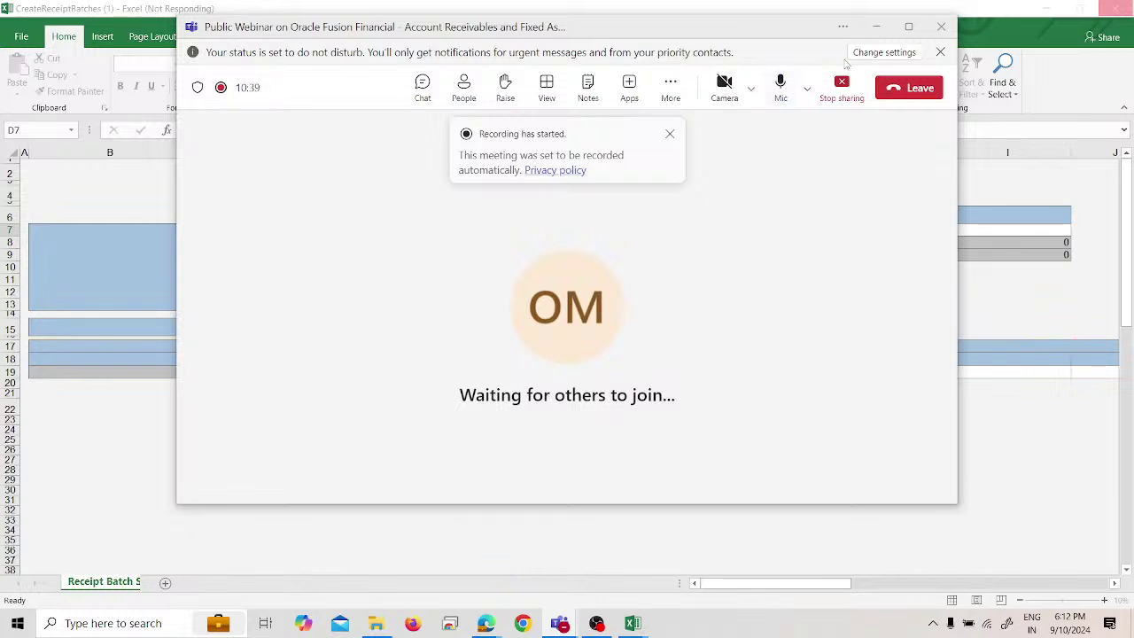
pyautogui.click(876, 27)
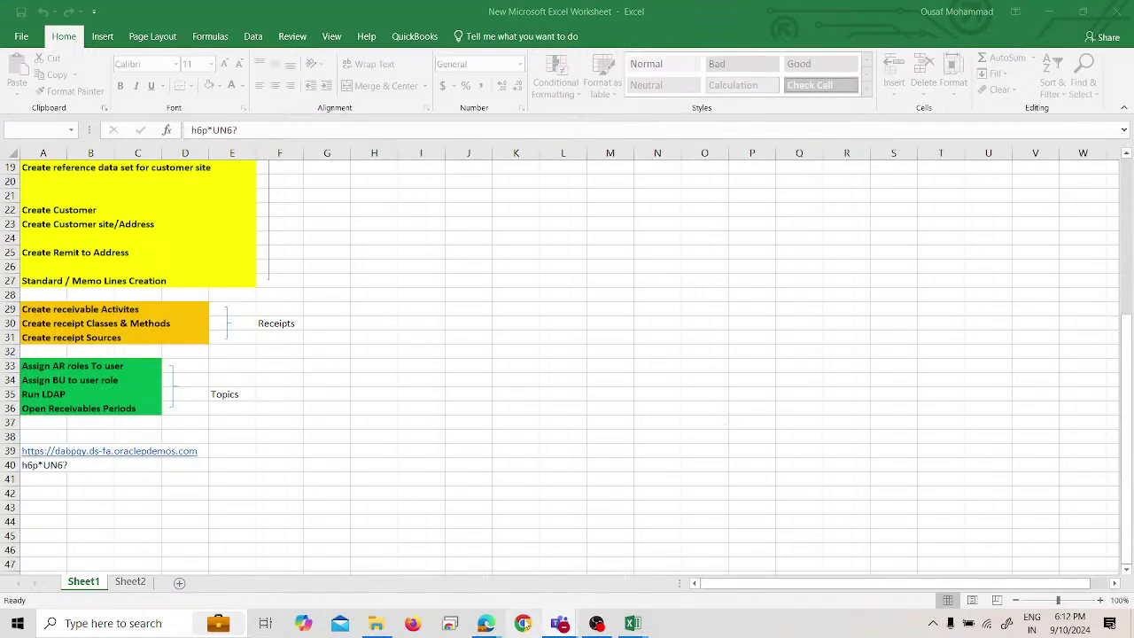
# Enter SPL US Business Unit as the Business Unit in the newly downloaded receipt batch workbook.
pyautogui.moveTo(493, 625)
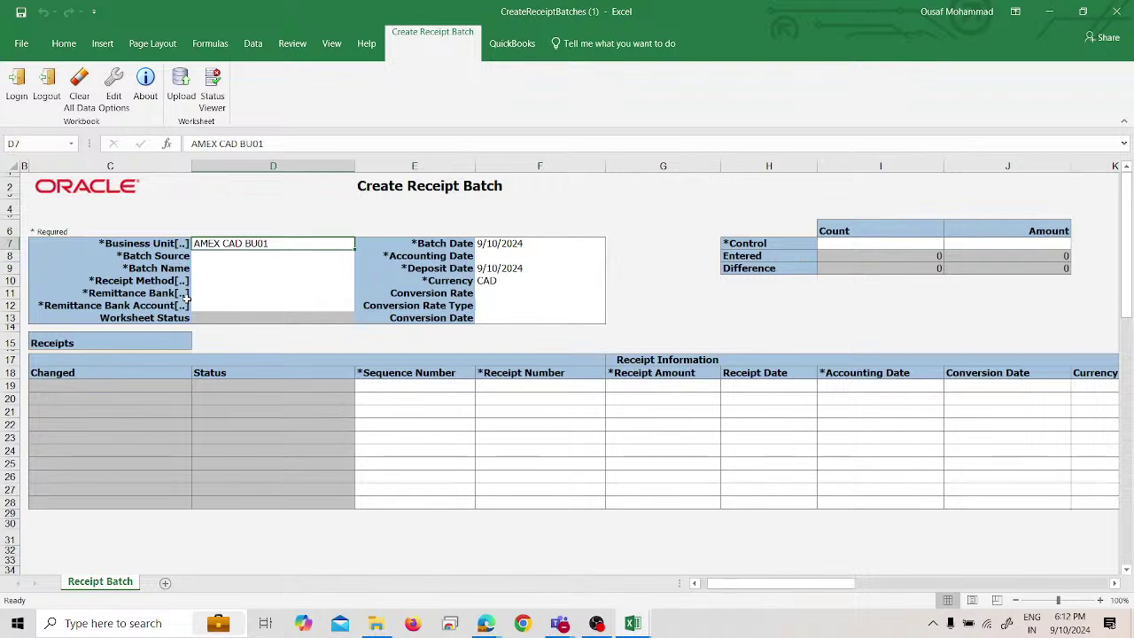
pyautogui.write('SPL US Business Unit')
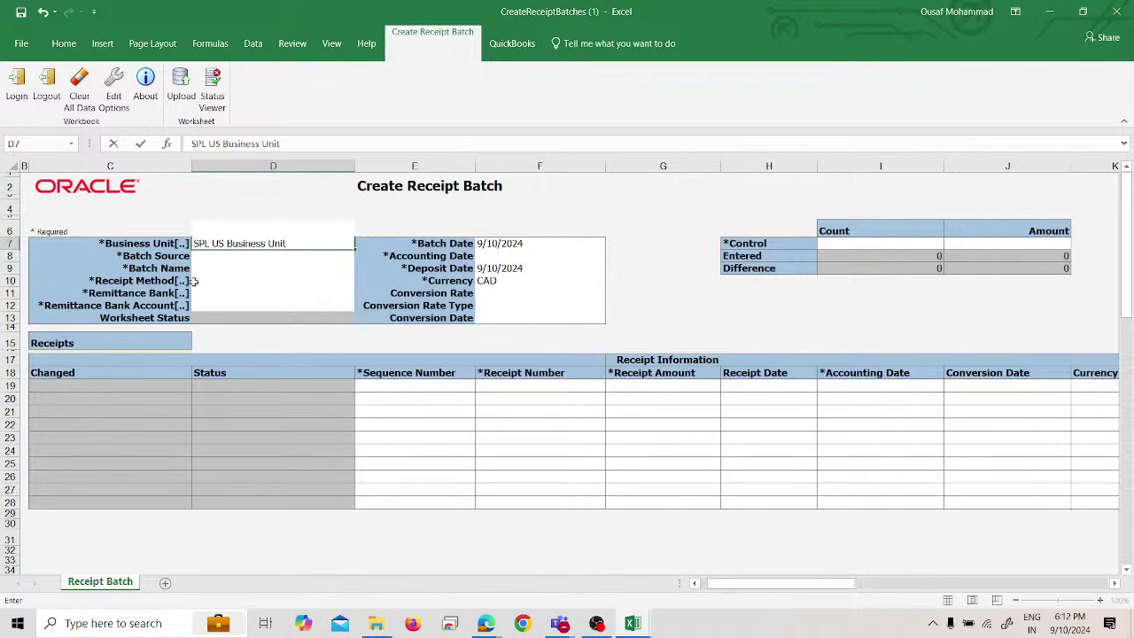
# Switch to the Teams meeting, review its participants list, and minimise the meeting window.
pyautogui.click(560, 623)
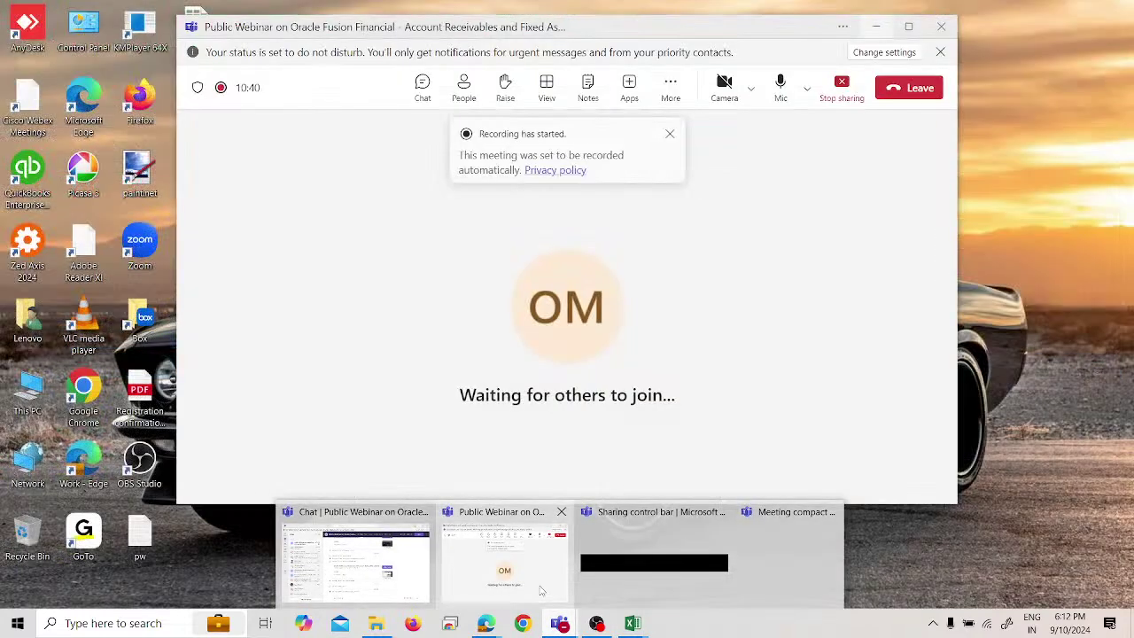
pyautogui.click(542, 590)
pyautogui.click(466, 85)
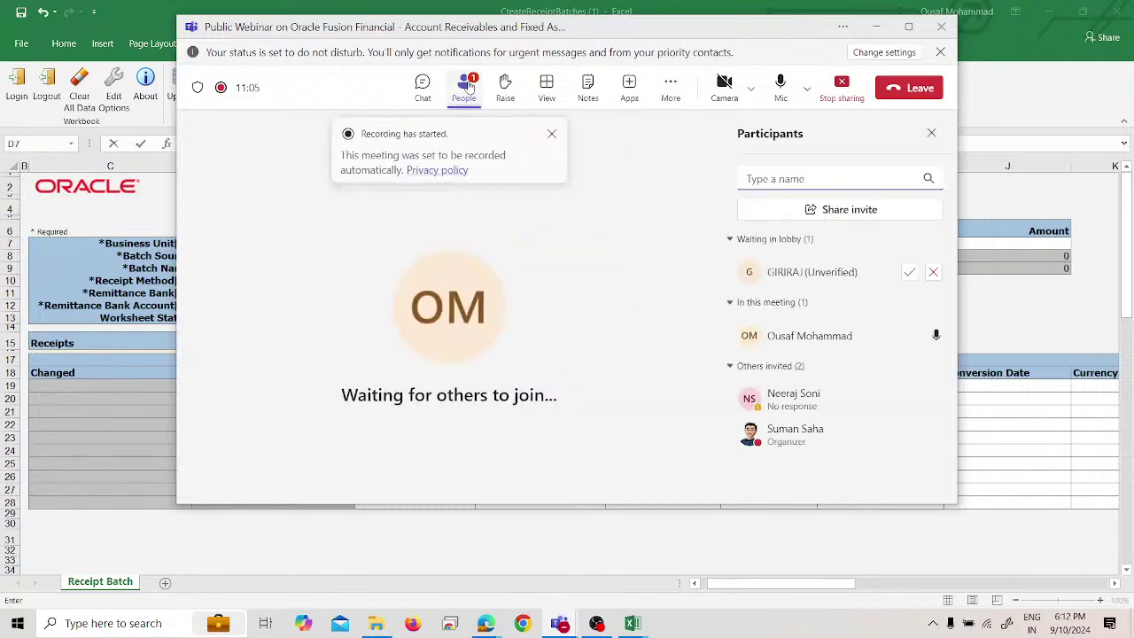
pyautogui.click(876, 27)
# Examine the Batch Source list in the Create Receipt Batch header for a selectable source.
pyautogui.click(276, 258)
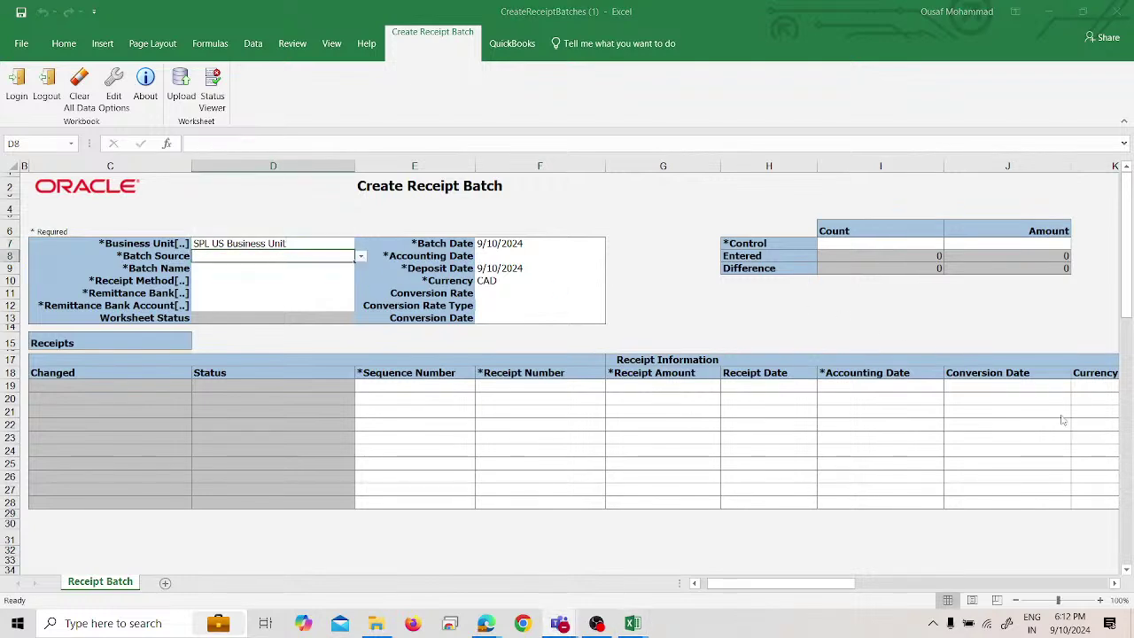
pyautogui.click(361, 256)
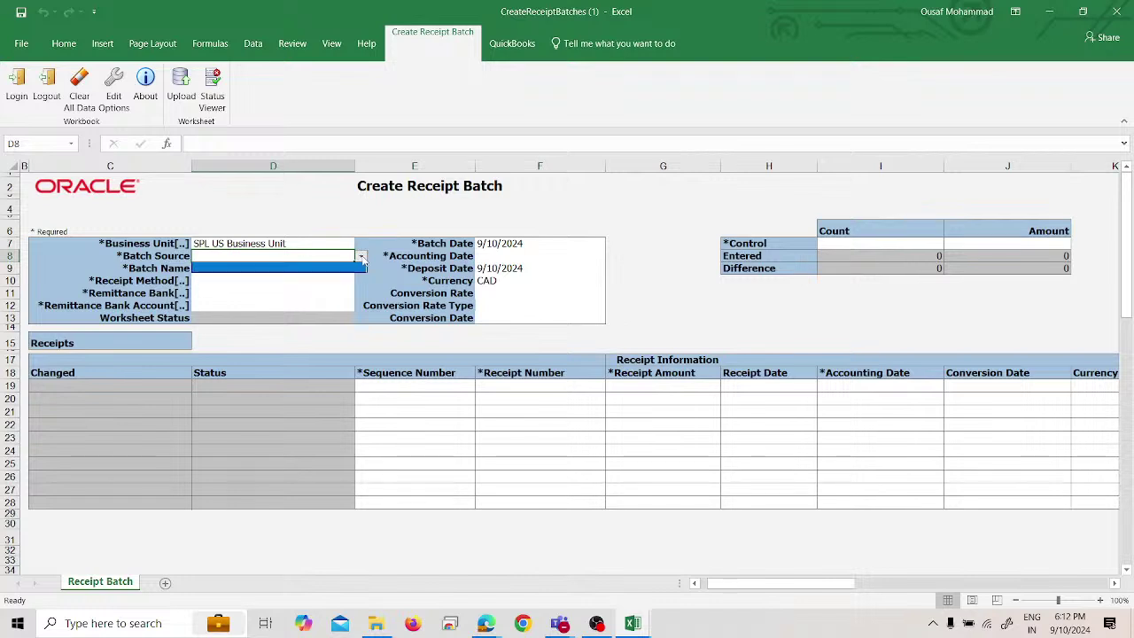
pyautogui.click(361, 256)
pyautogui.click(298, 269)
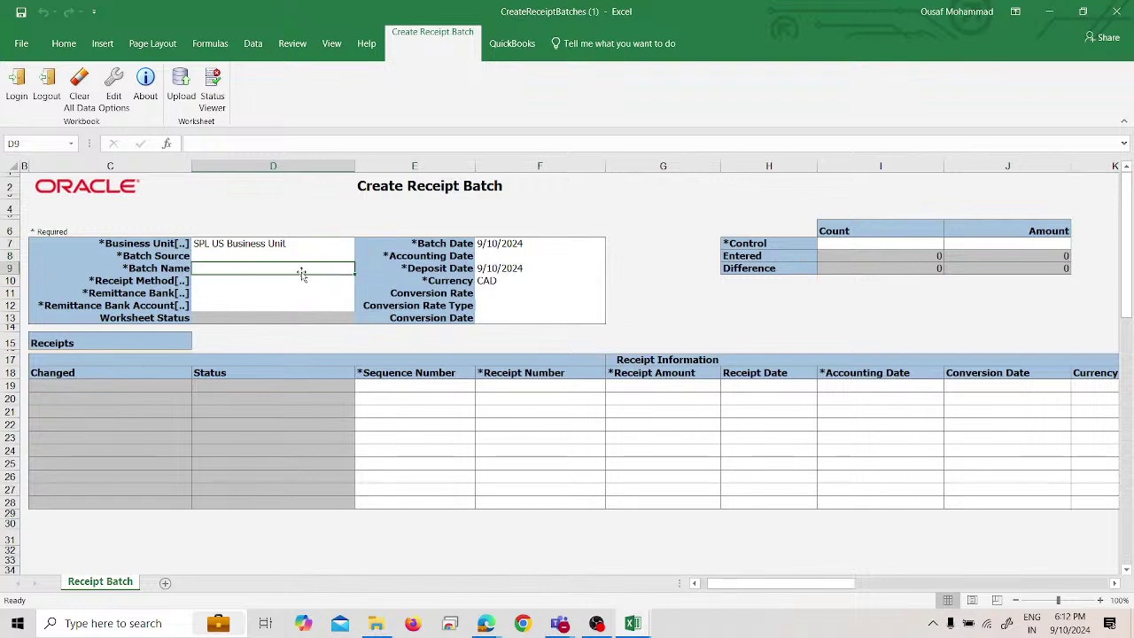
pyautogui.click(305, 256)
pyautogui.click(360, 256)
pyautogui.click(360, 257)
pyautogui.doubleClick(323, 255)
pyautogui.click(317, 284)
pyautogui.click(575, 352)
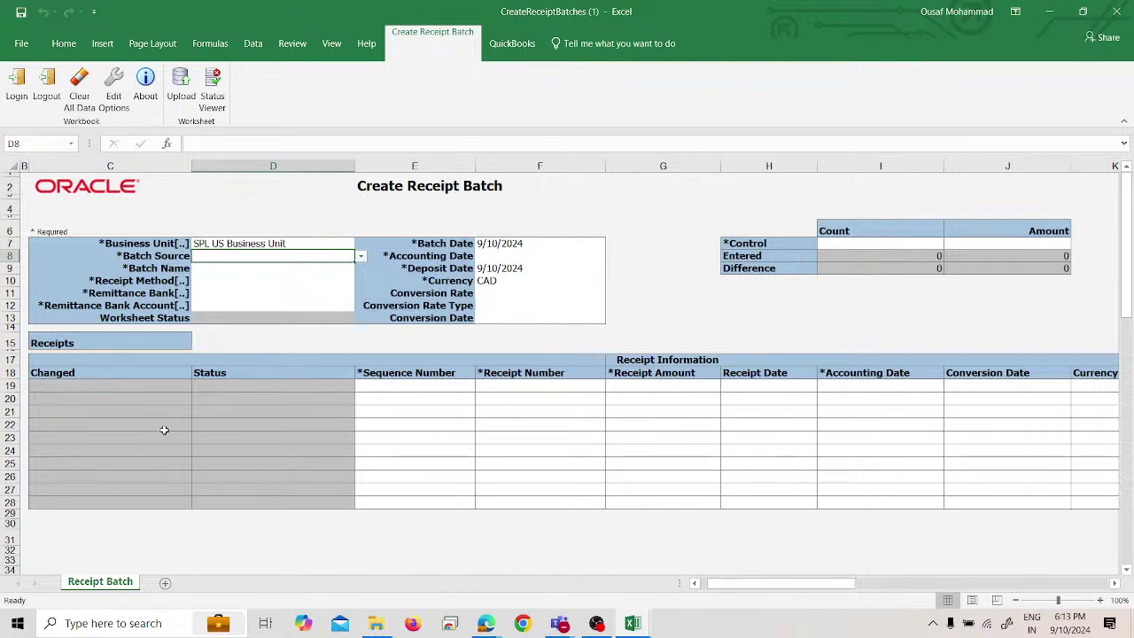
# Try to open the Remittance Bank Account picker in the receipt batch header and close the status messages.
pyautogui.press('Down')
pyautogui.press('Down')
pyautogui.press('Down')
pyautogui.press('Down')
pyautogui.press('Down')
pyautogui.doubleClick(237, 305)
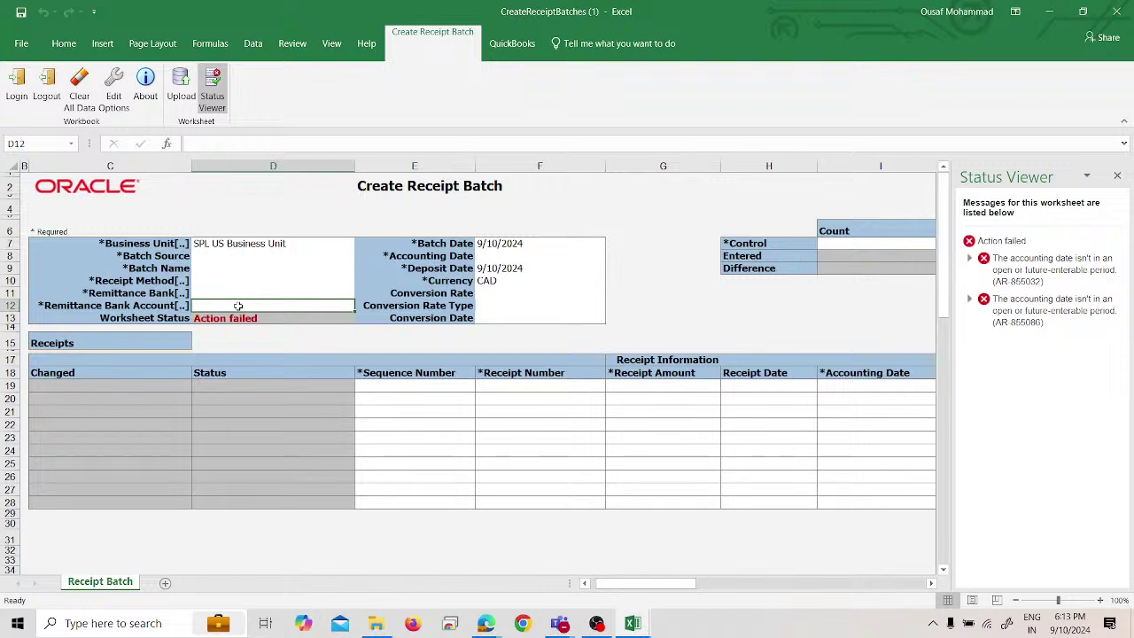
pyautogui.click(1117, 176)
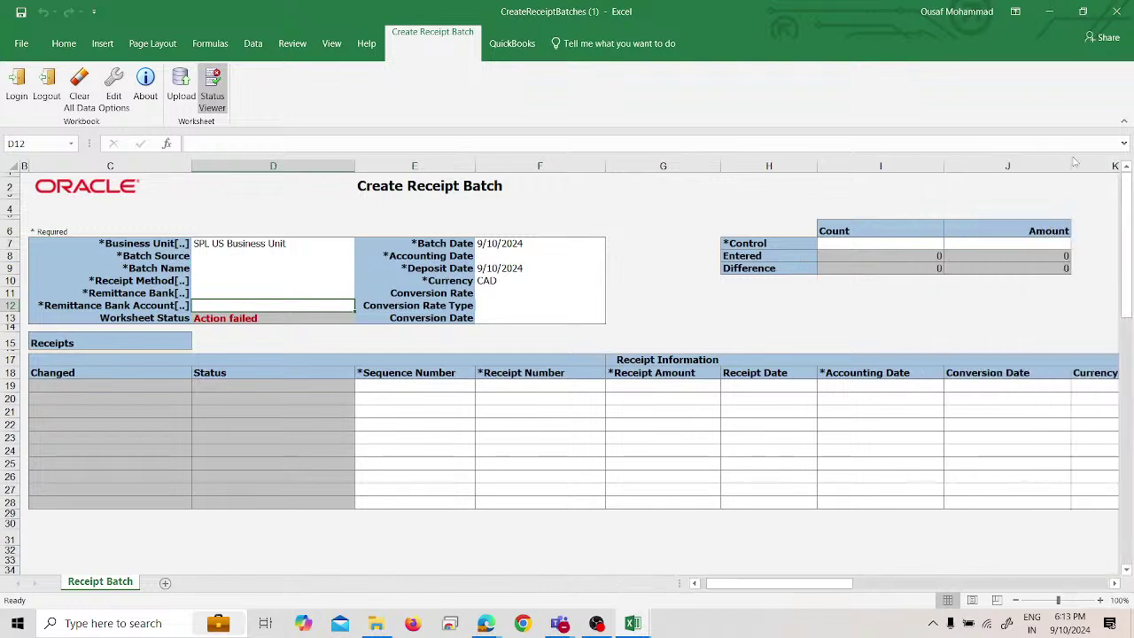
# Close the CreateReceiptBatches (1) workbook without saving and switch to the Accounts Receivable page in the Edge browser.
pyautogui.click(1117, 11)
pyautogui.click(571, 332)
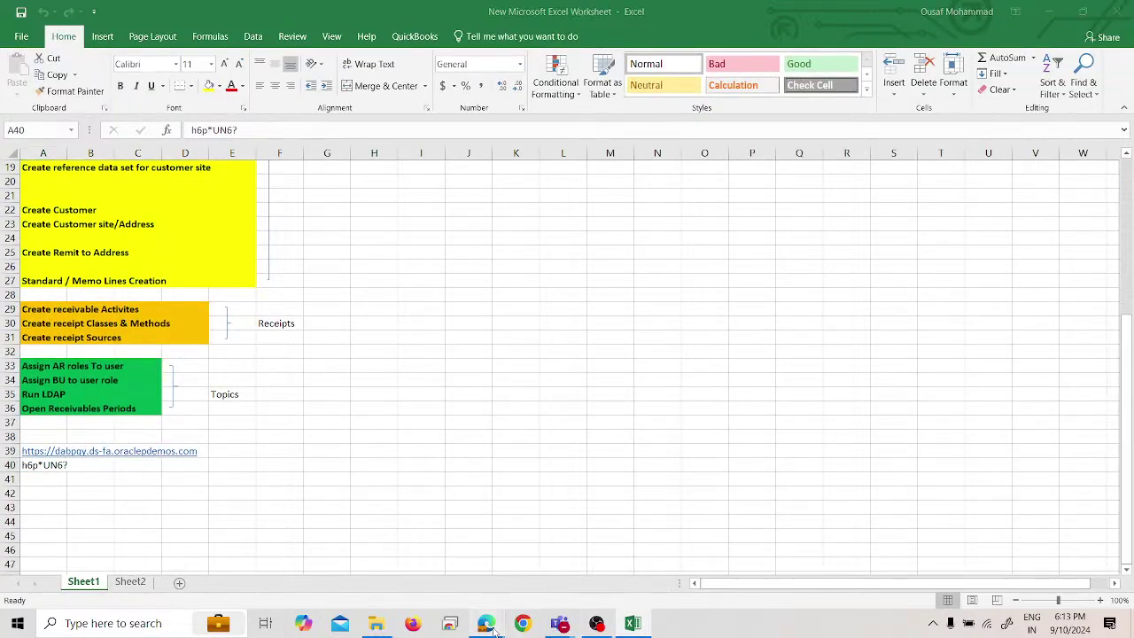
pyautogui.moveTo(486, 622)
pyautogui.click(403, 562)
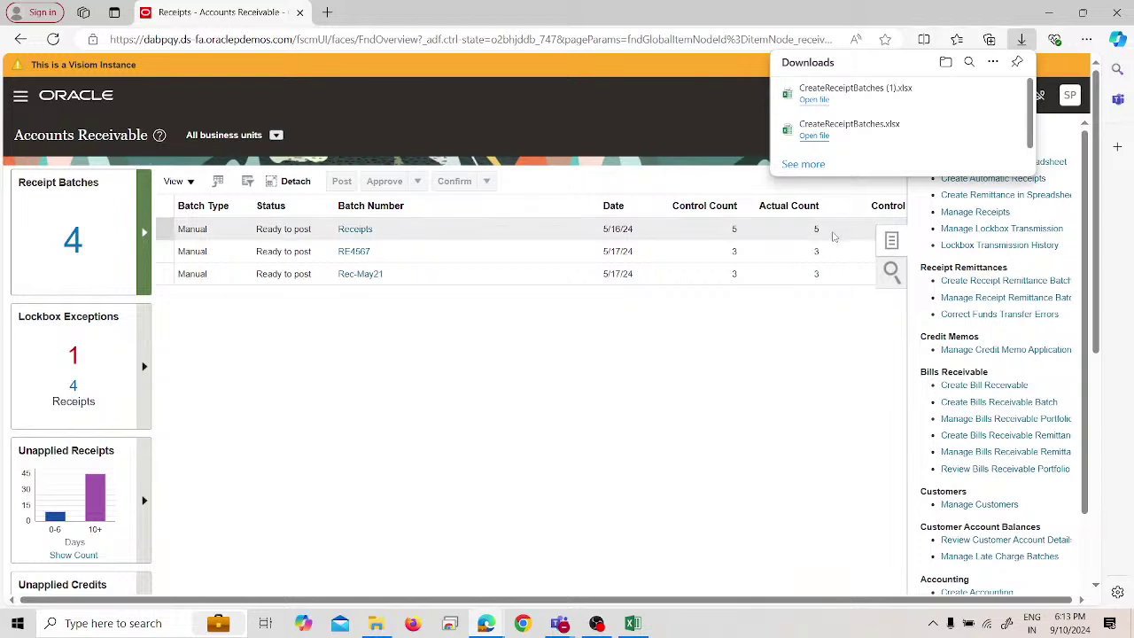
pyautogui.click(993, 62)
pyautogui.click(994, 62)
pyautogui.hotkey('alt', 'Tab')
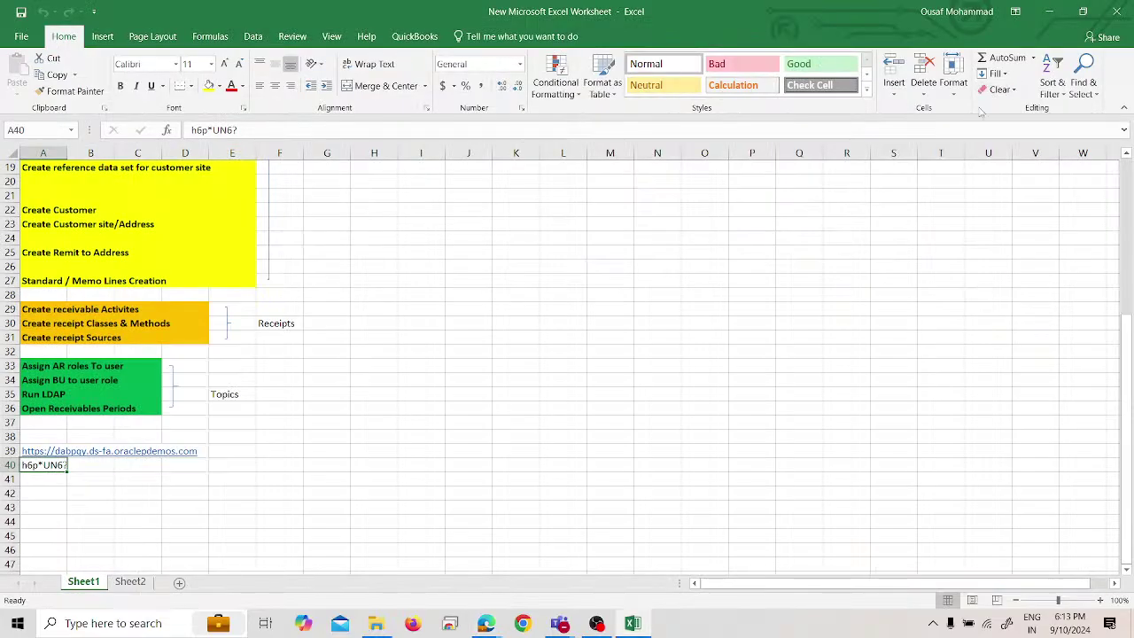
pyautogui.moveTo(487, 623)
pyautogui.click(471, 576)
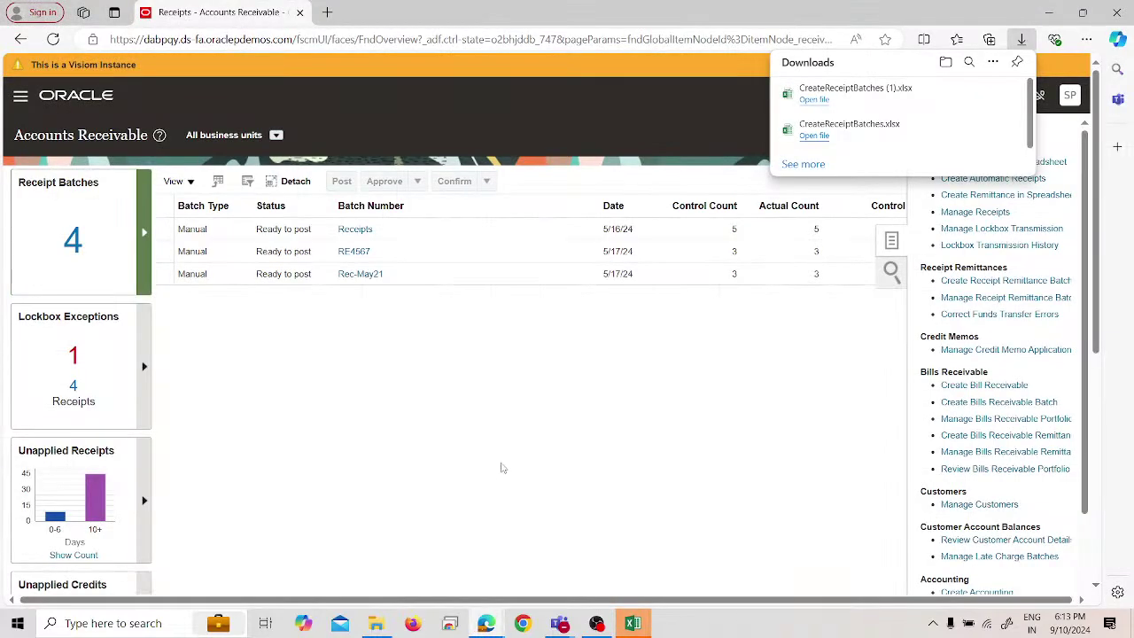
pyautogui.click(690, 382)
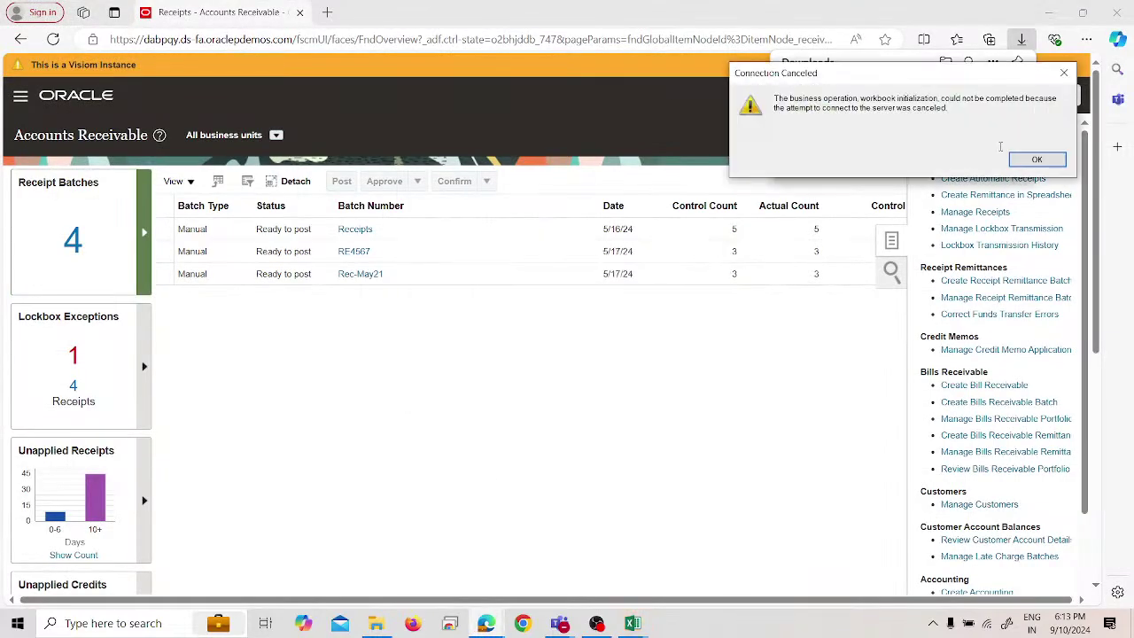
pyautogui.click(1035, 160)
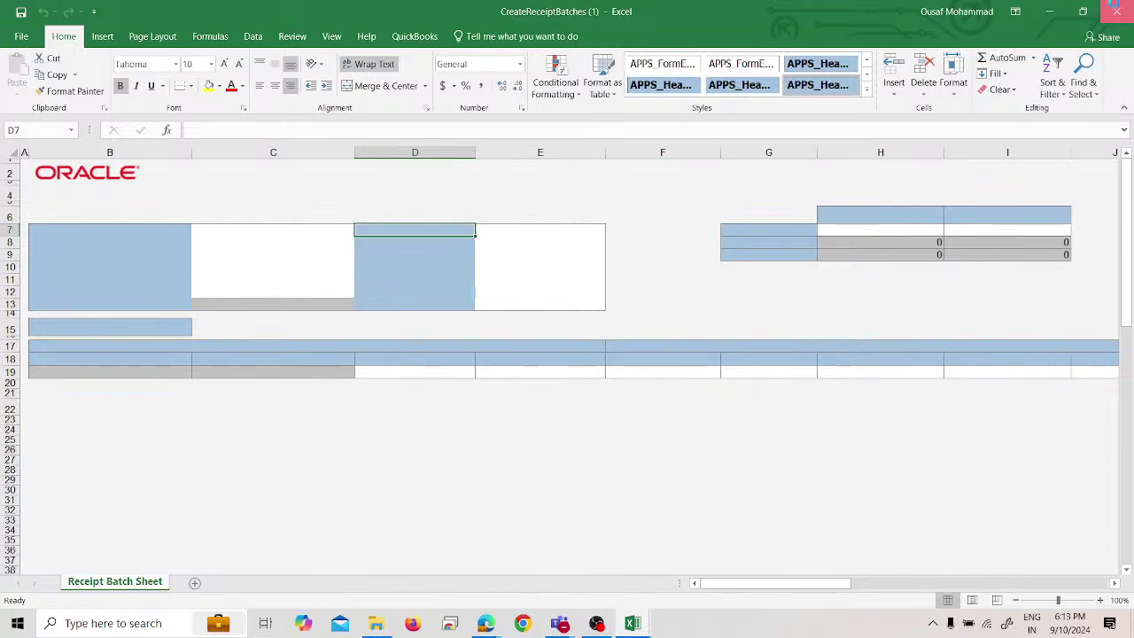
pyautogui.click(1116, 9)
pyautogui.hotkey('alt', 'Tab')
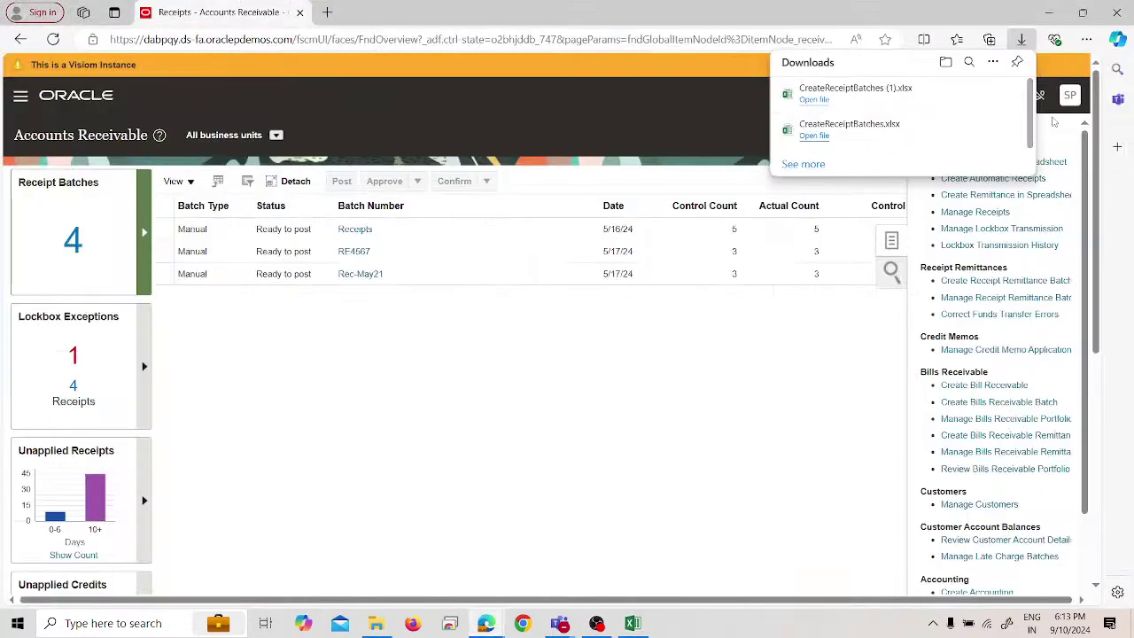
# Delete the downloaded CreateReceiptBatches (1).xlsx and CreateReceiptBatches.xlsx files from the browser's downloads and dismiss the downloads list.
pyautogui.click(1001, 94)
pyautogui.click(1001, 129)
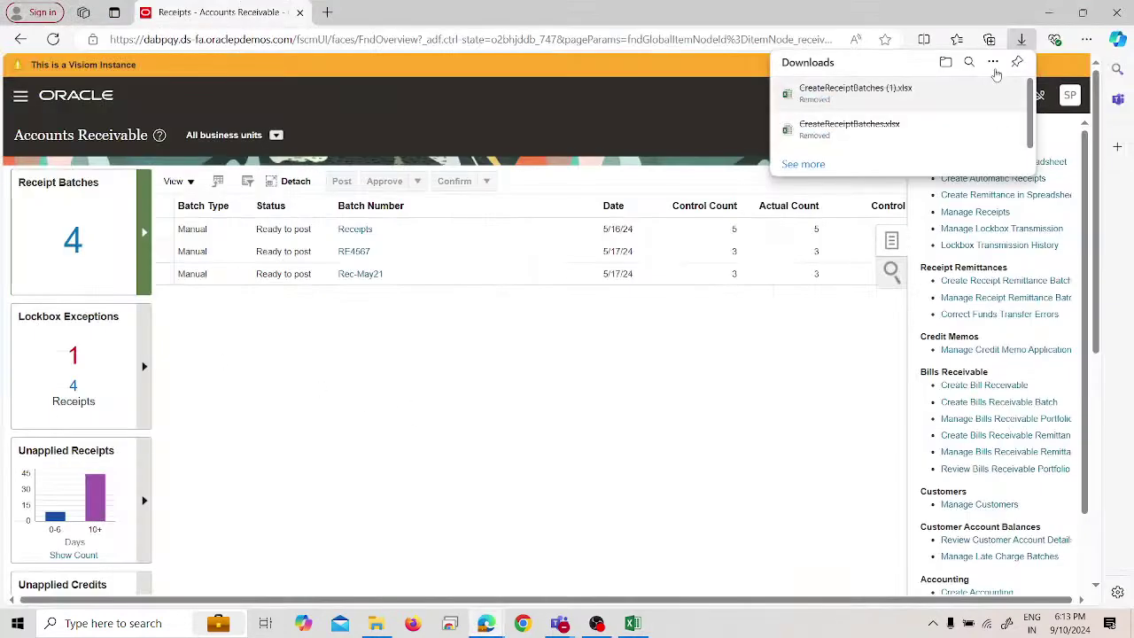
pyautogui.click(95, 192)
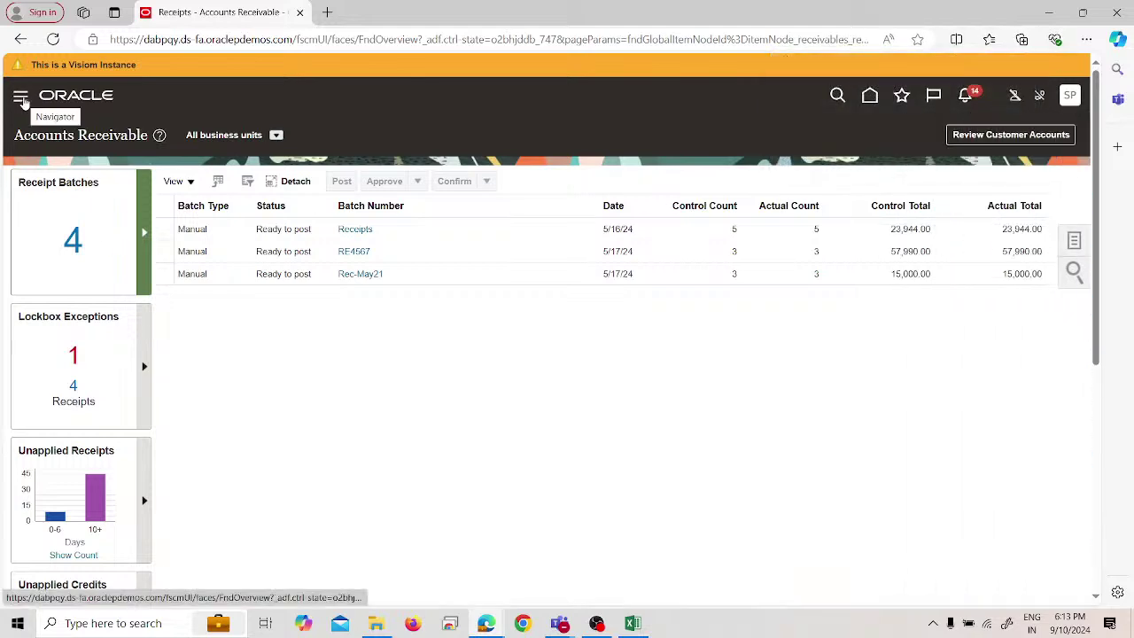
# Open the Manage Accounting Periods task from the Accounts Receivable work area.
pyautogui.click(20, 96)
pyautogui.click(922, 333)
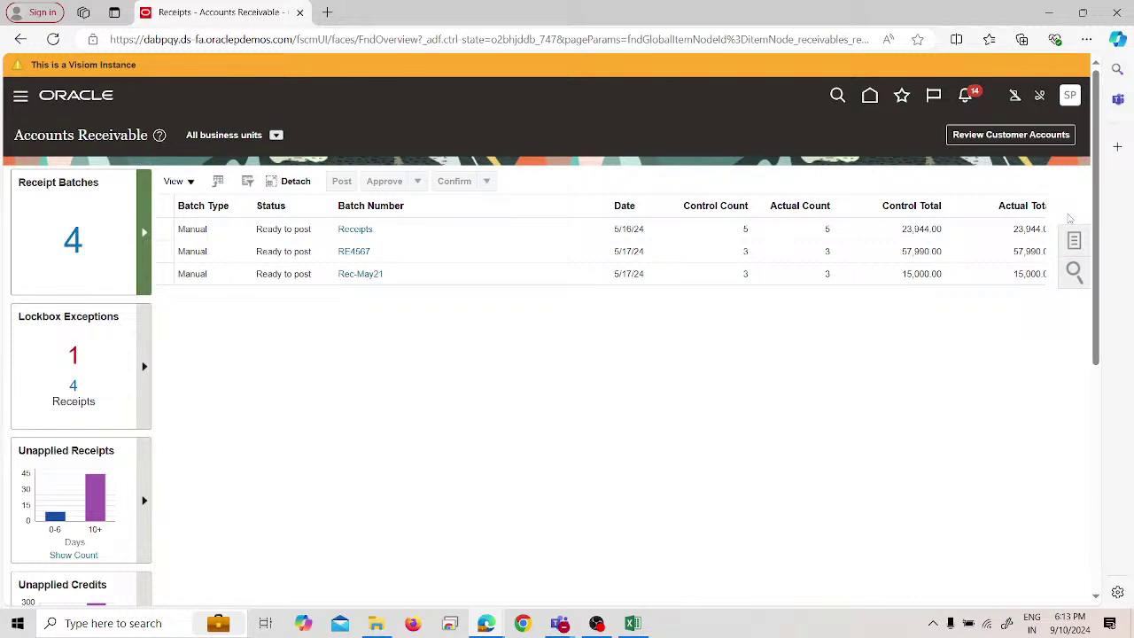
pyautogui.click(1075, 252)
pyautogui.scroll(-2, 983, 550)
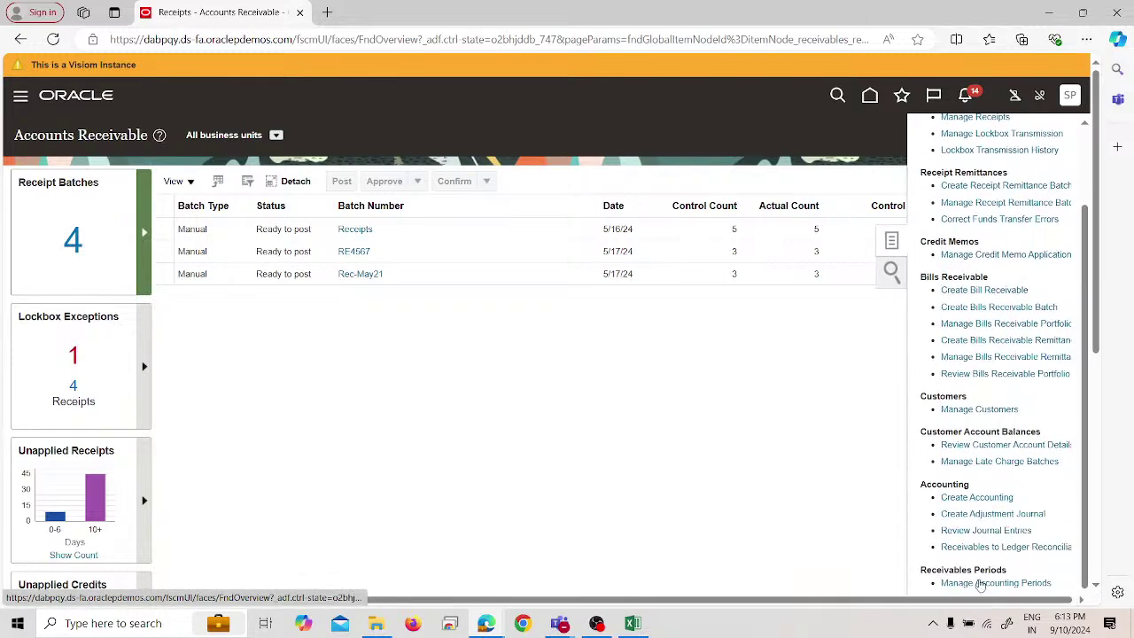
pyautogui.click(980, 581)
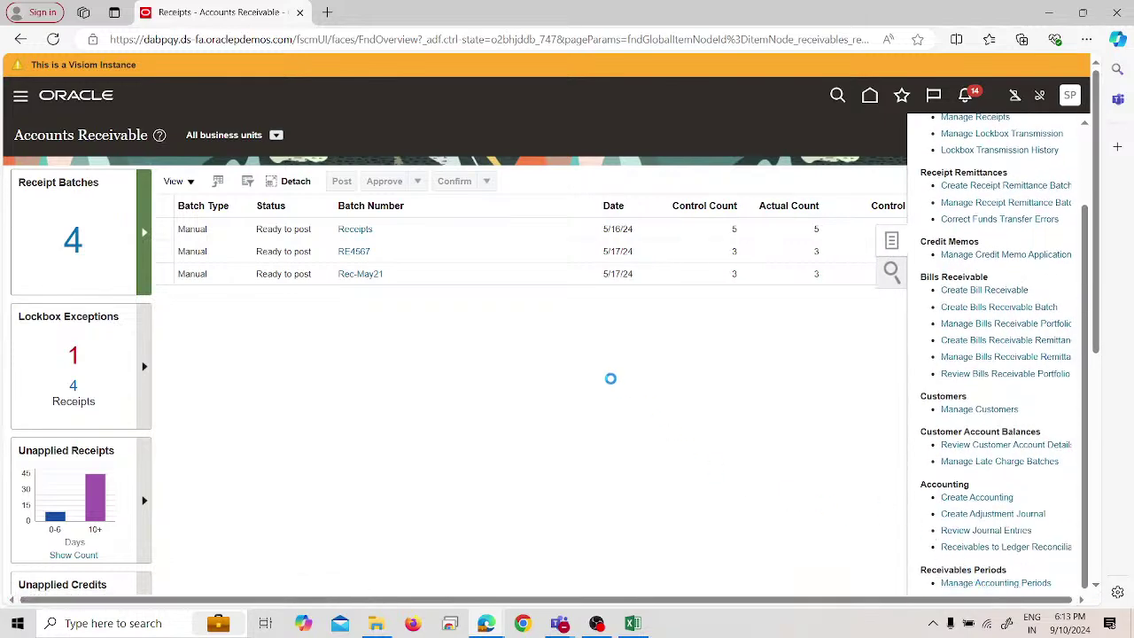
# Examine the Receivables accounting period statuses of the SPL US ledger, then return to the Accounts Receivable page.
pyautogui.scroll(-3, 116, 471)
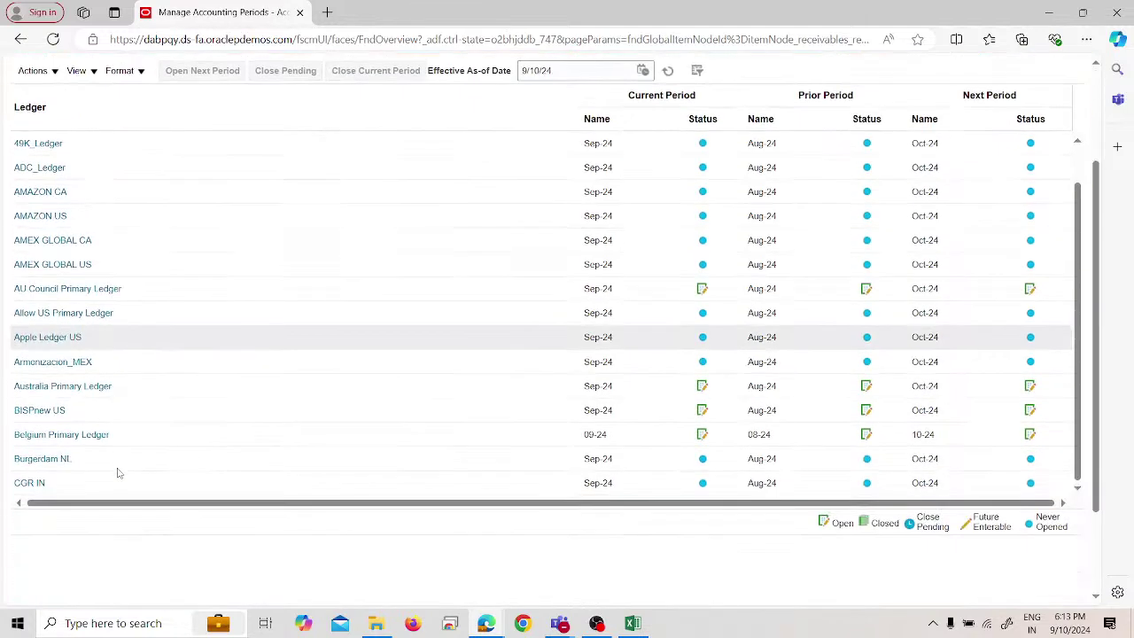
pyautogui.scroll(-5, 113, 326)
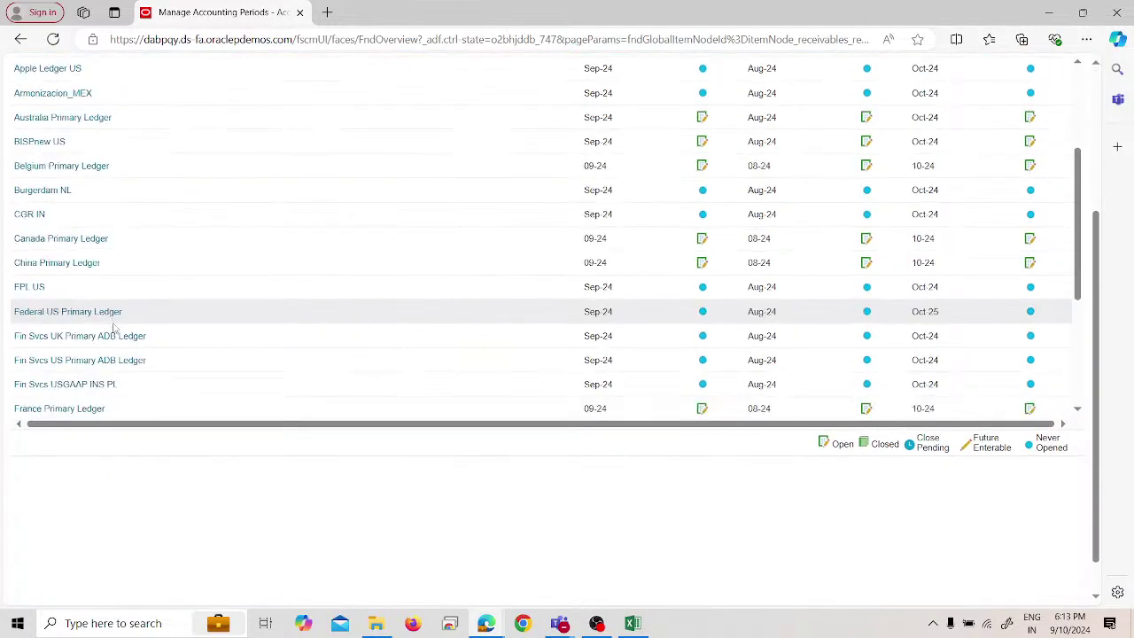
pyautogui.scroll(-3, 114, 329)
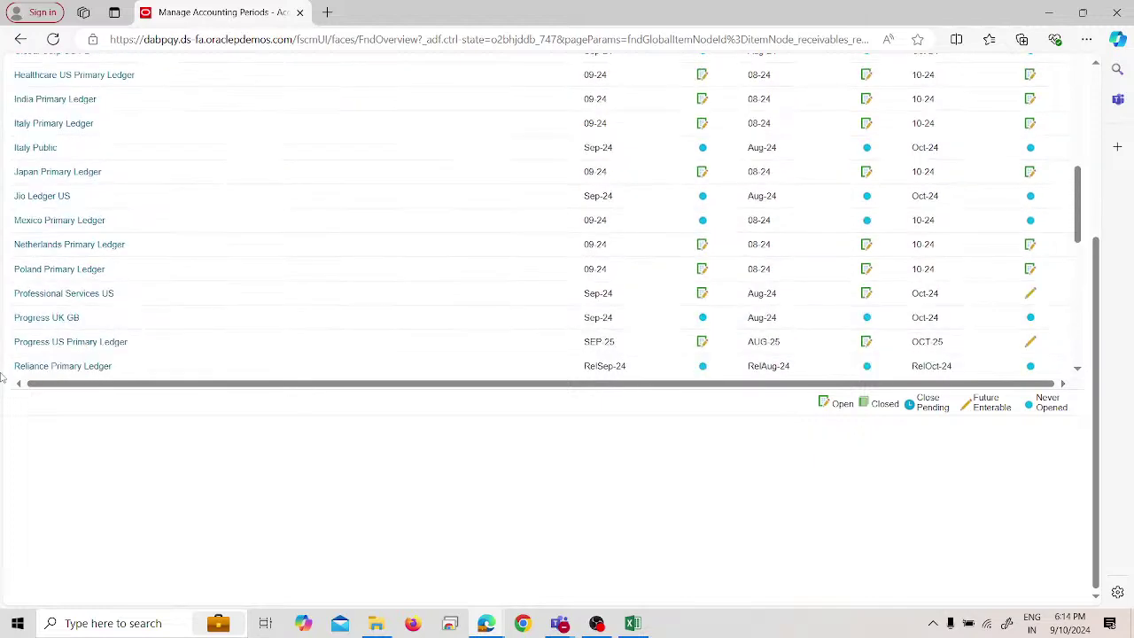
pyautogui.scroll(-2, 114, 329)
pyautogui.click(31, 315)
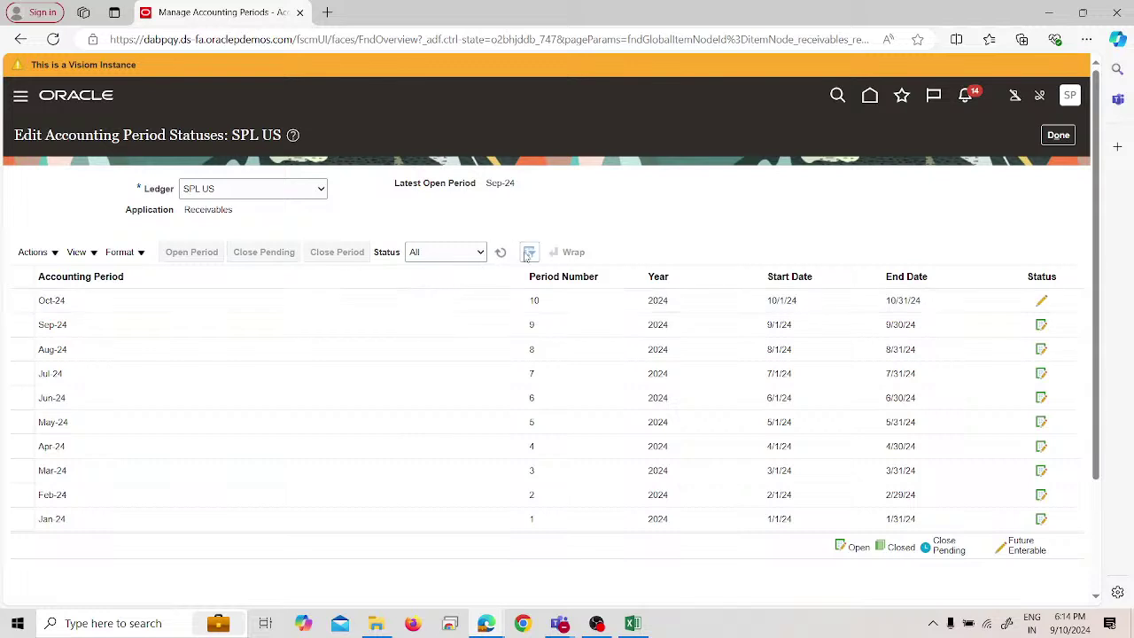
pyautogui.click(1059, 135)
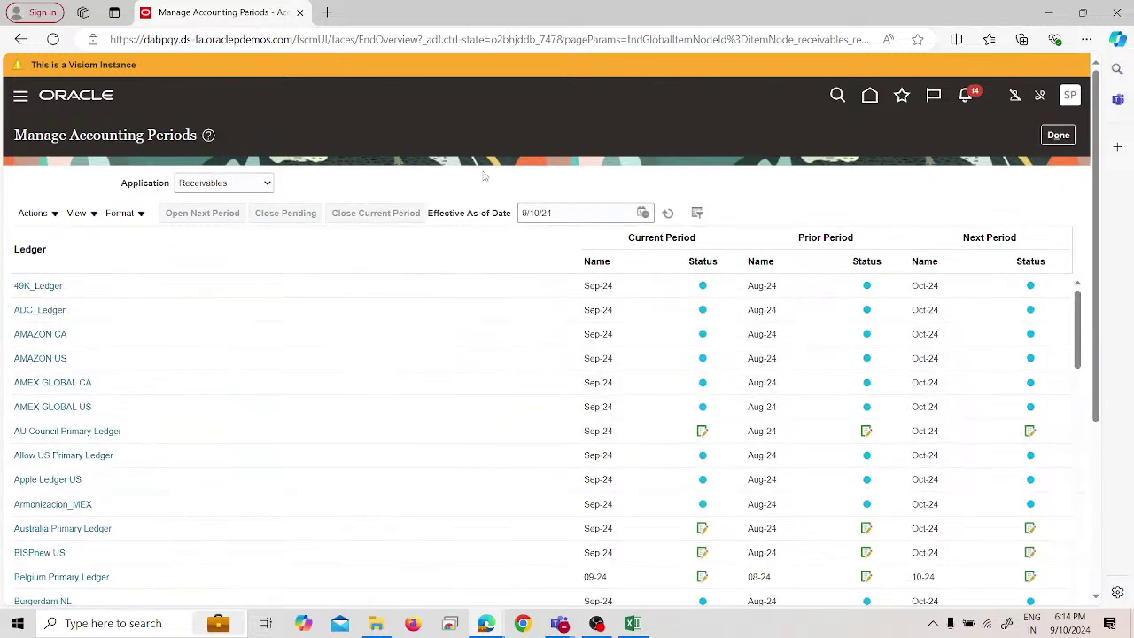
pyautogui.click(1059, 135)
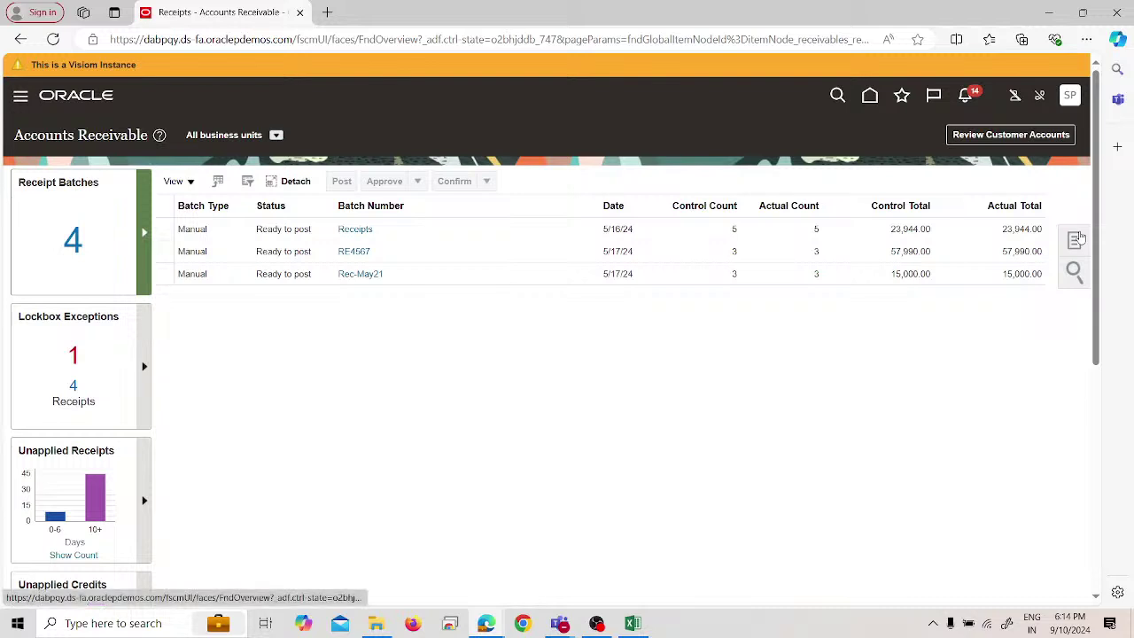
# Download a fresh CreateReceiptBatches.xlsx through Create Receipts in Spreadsheet, open it with editing enabled, and connect it to the server.
pyautogui.click(1076, 240)
pyautogui.click(988, 164)
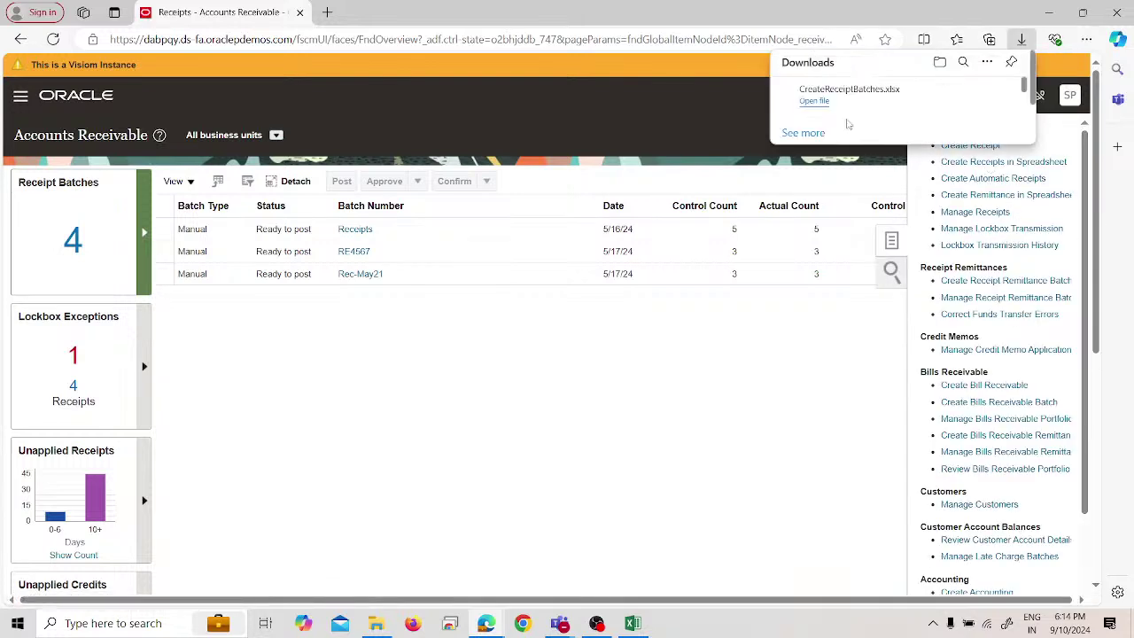
pyautogui.click(846, 107)
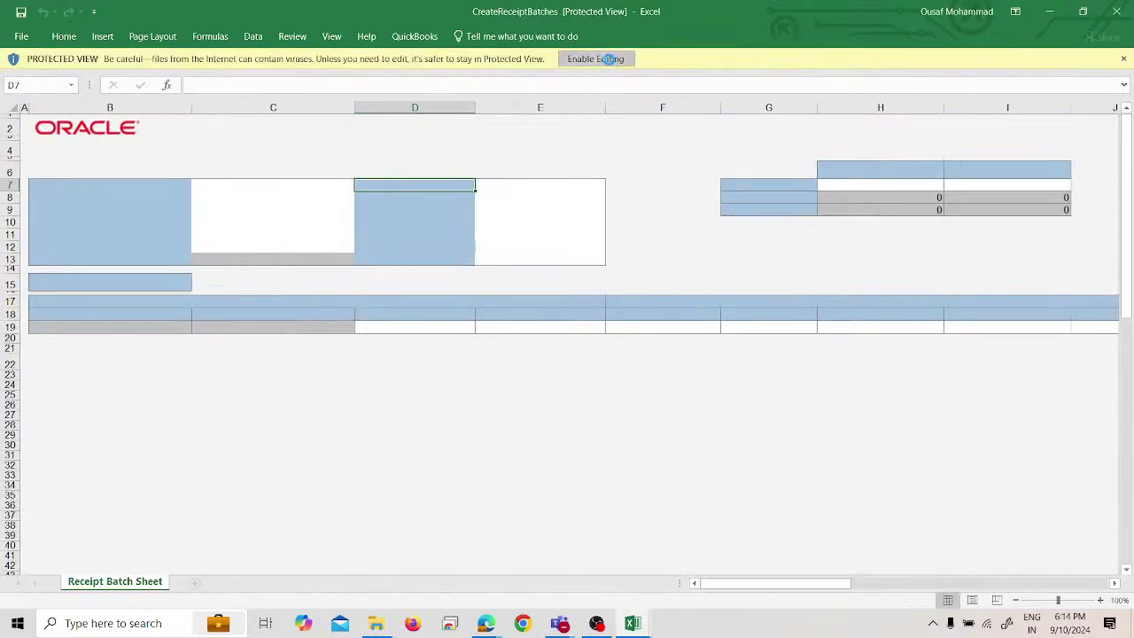
pyautogui.click(606, 57)
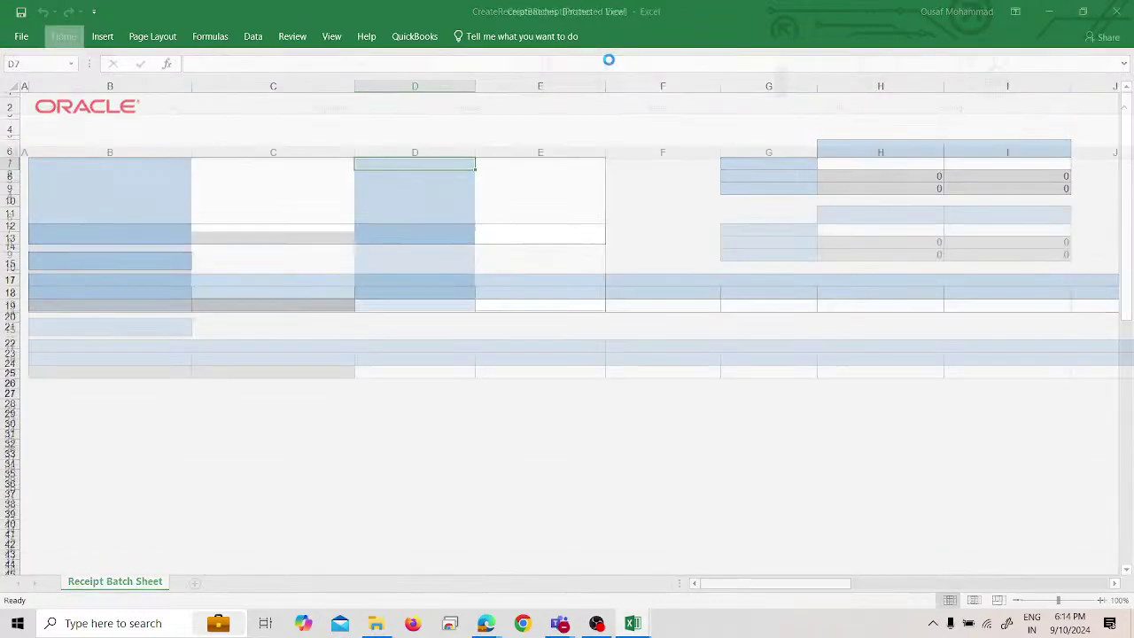
pyautogui.click(625, 384)
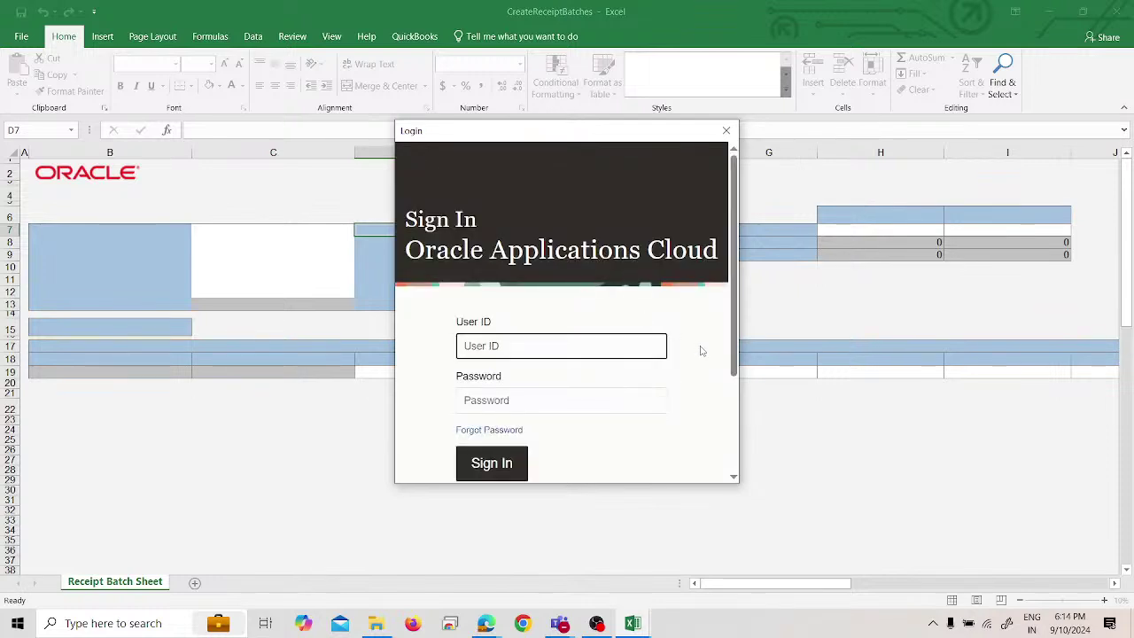
# Enter SPL as the user ID and paste the account password in the Oracle Applications Cloud sign-in form.
pyautogui.write('SPL')
pyautogui.press('Tab')
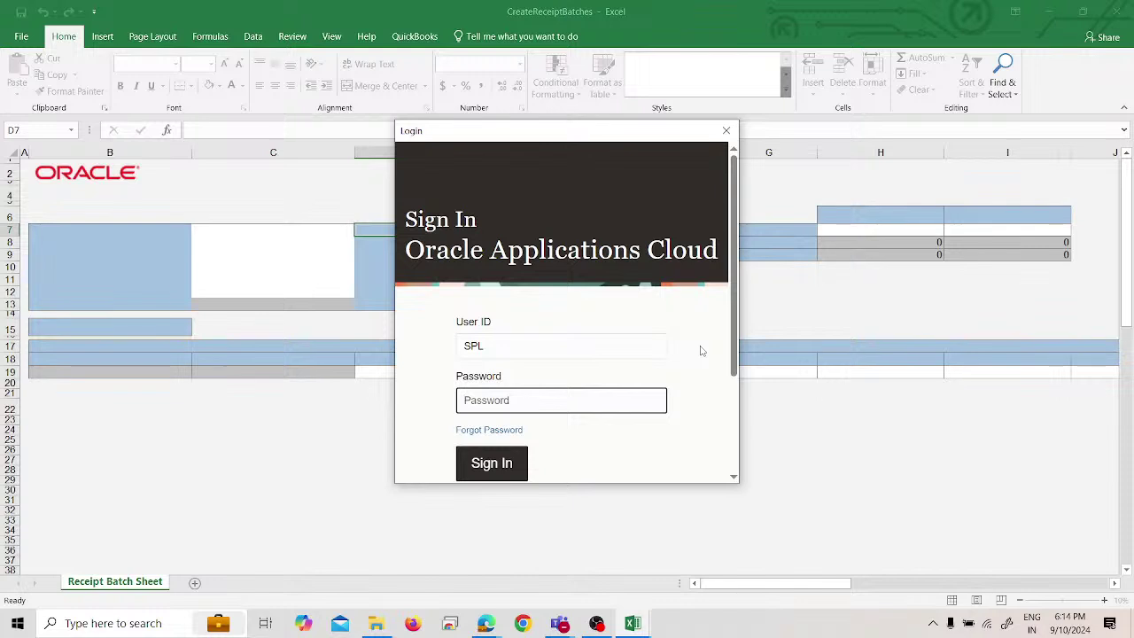
pyautogui.press('super+v')
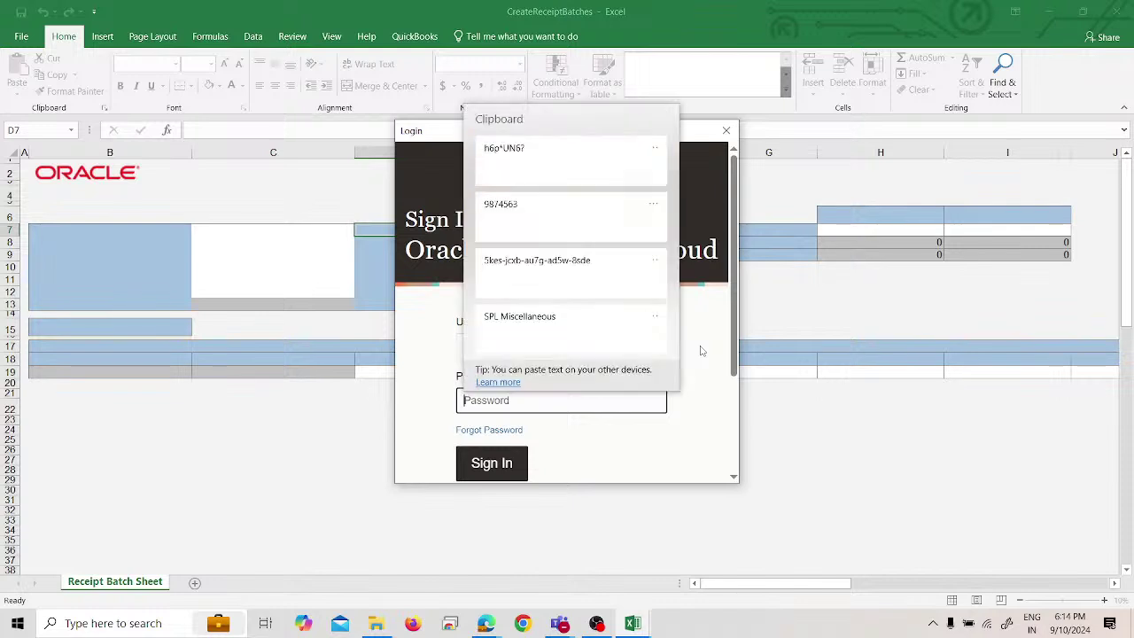
pyautogui.click(511, 153)
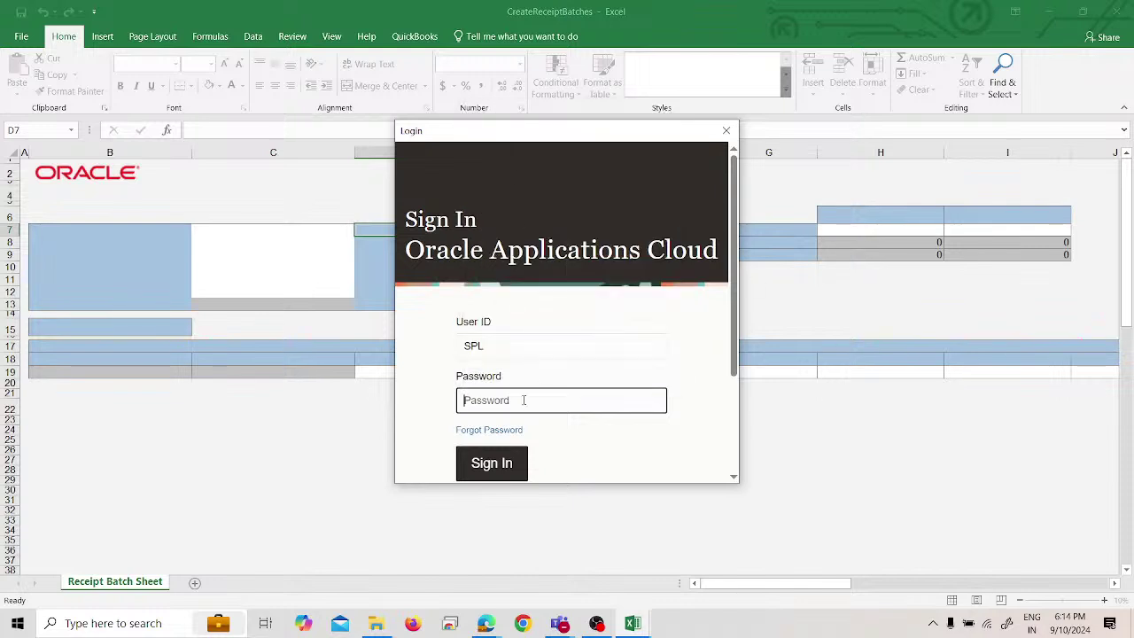
pyautogui.press('super+v')
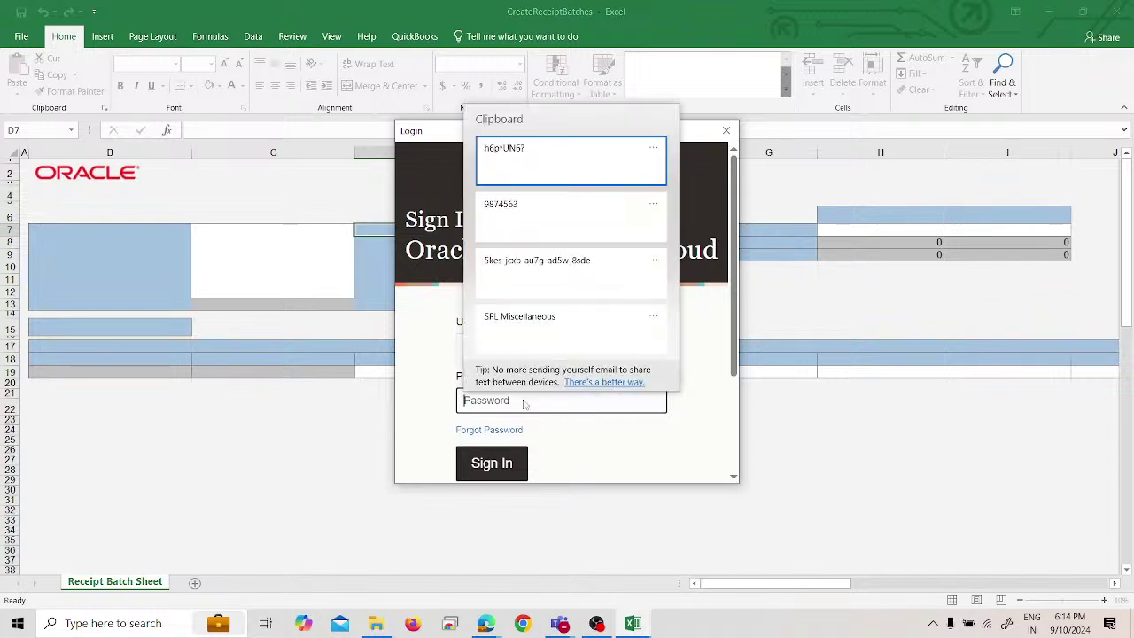
pyautogui.click(513, 156)
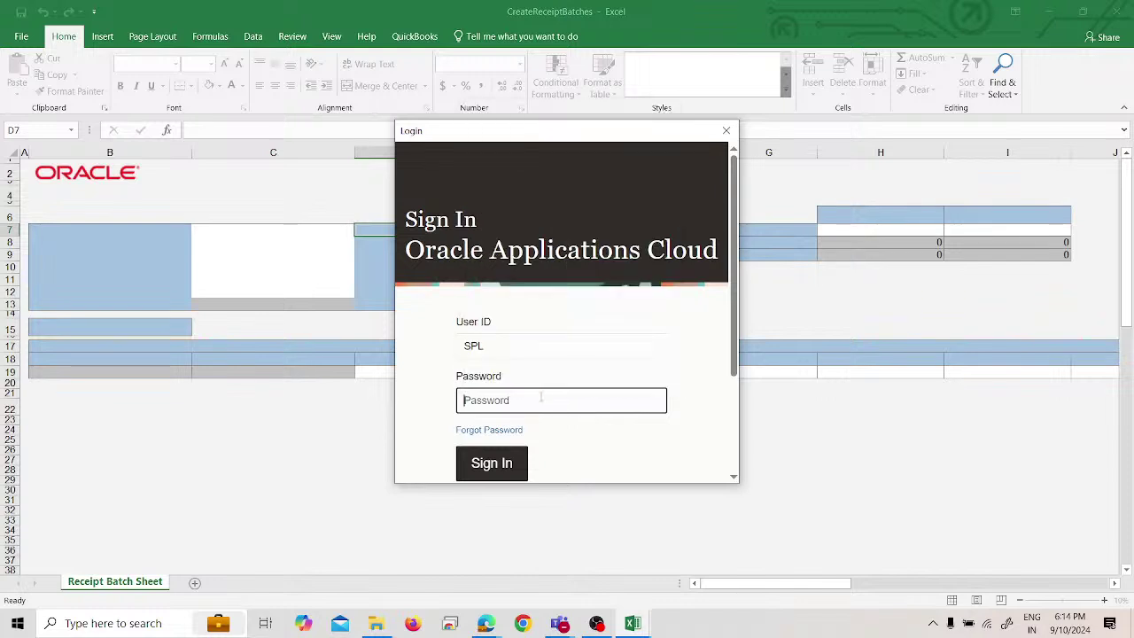
pyautogui.press('super+v')
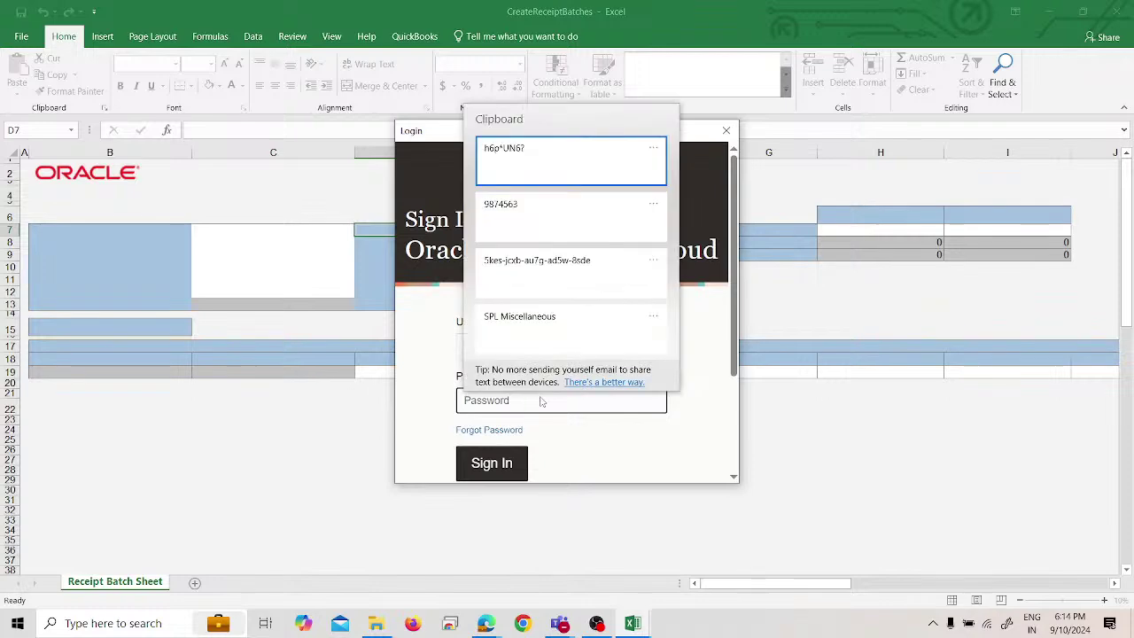
pyautogui.press('Escape')
pyautogui.press('super')
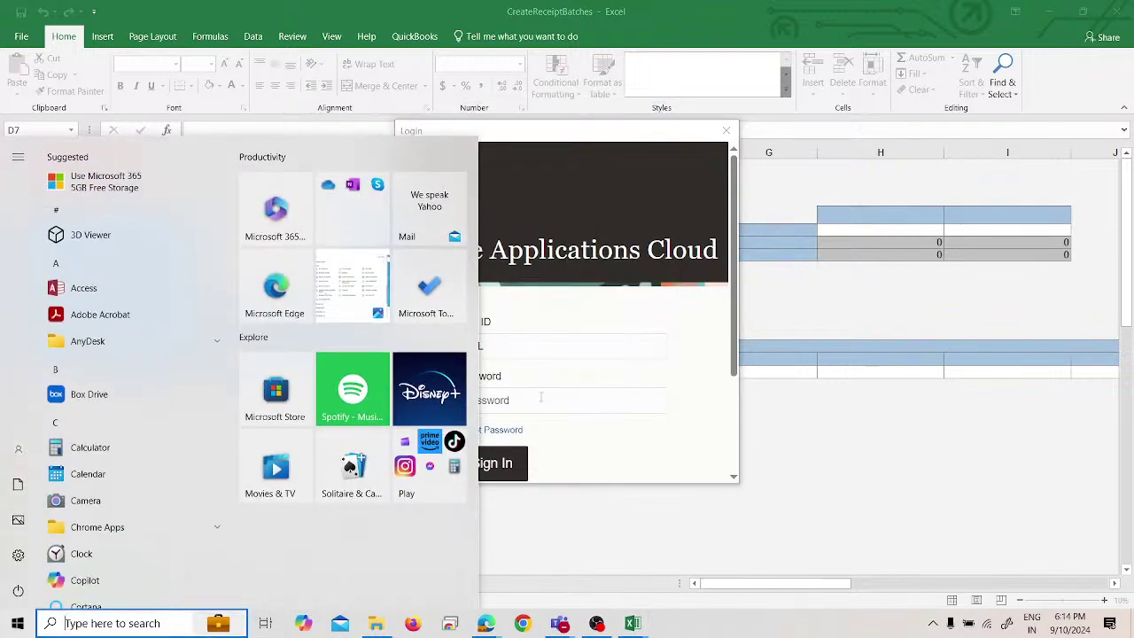
pyautogui.click(542, 400)
pyautogui.press('super+v')
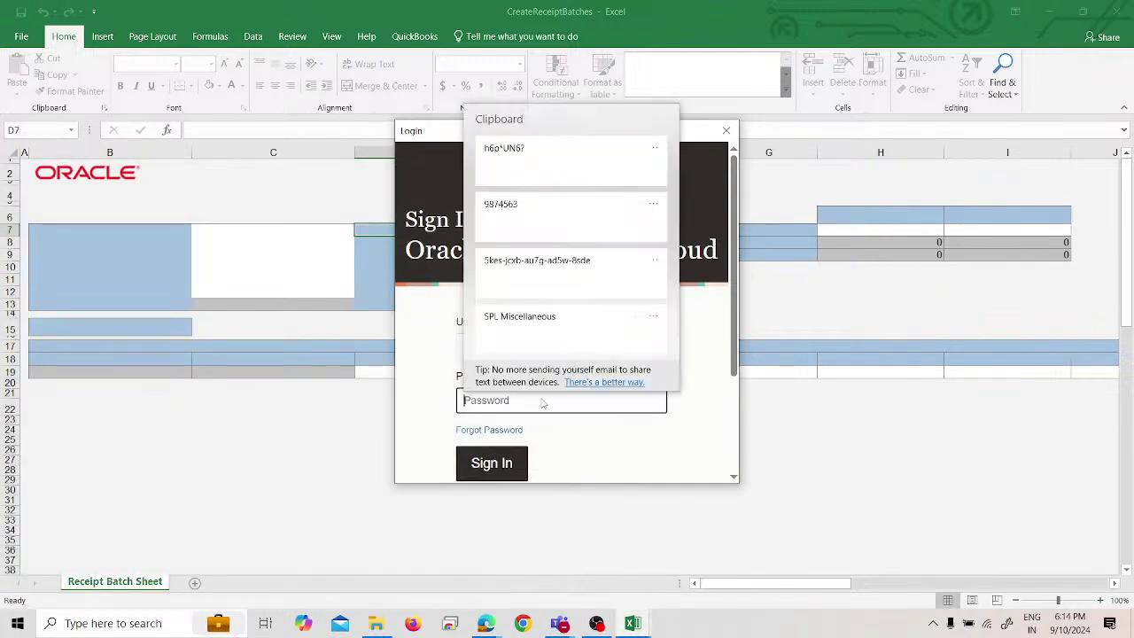
pyautogui.press('Return')
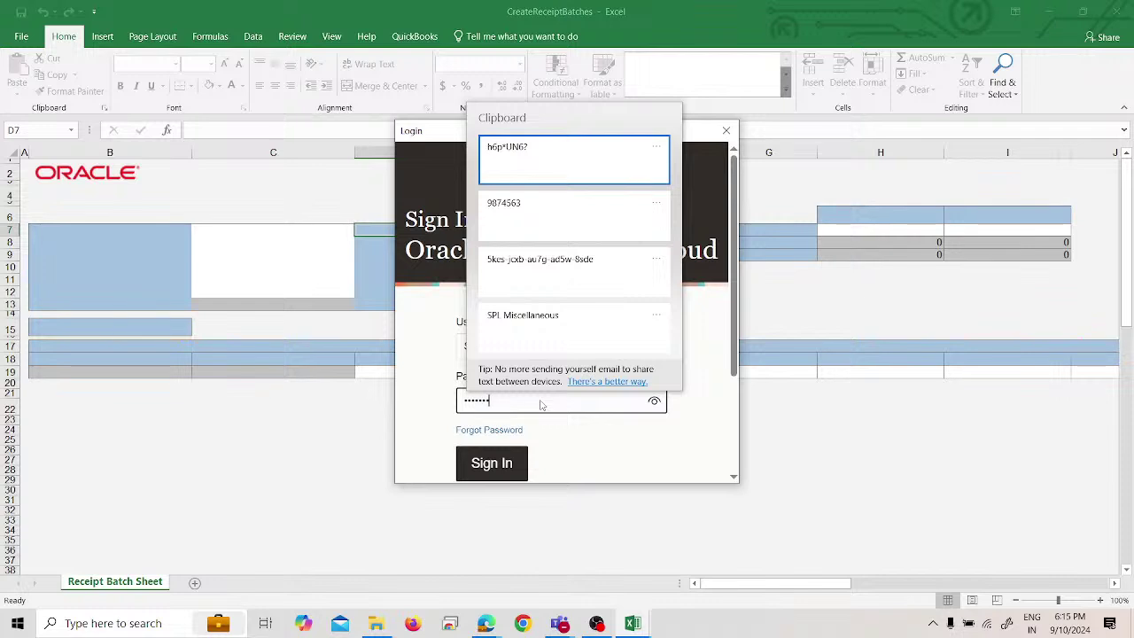
# Submit the Oracle Applications Cloud sign-in to load the Create Receipt Batch worksheet.
pyautogui.click(502, 462)
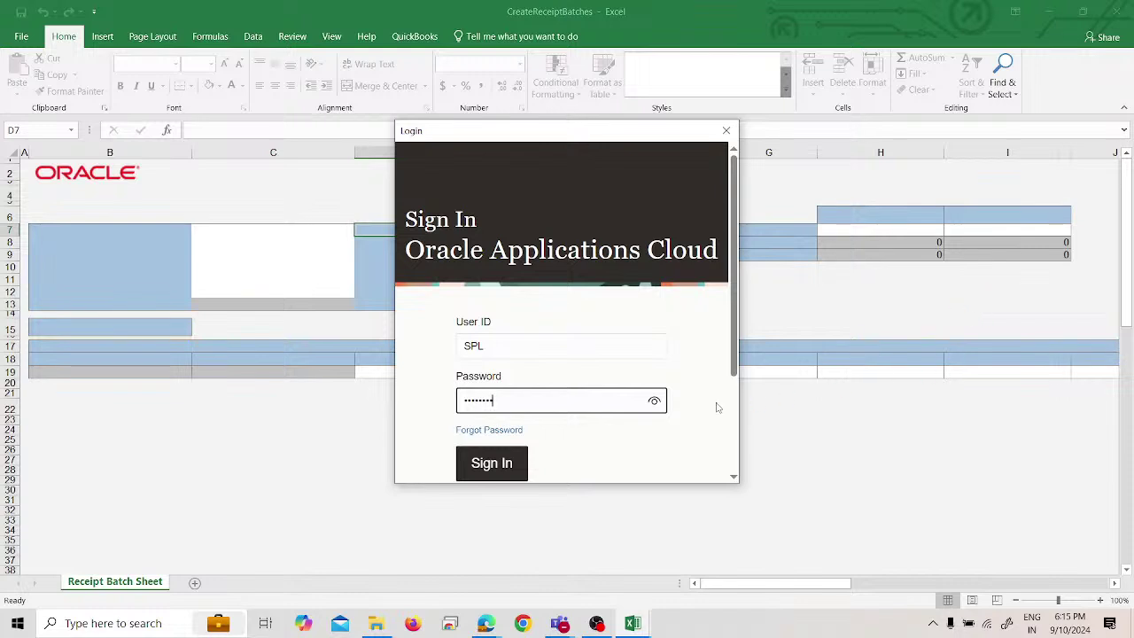
pyautogui.click(496, 465)
pyautogui.click(651, 400)
pyautogui.press('Return')
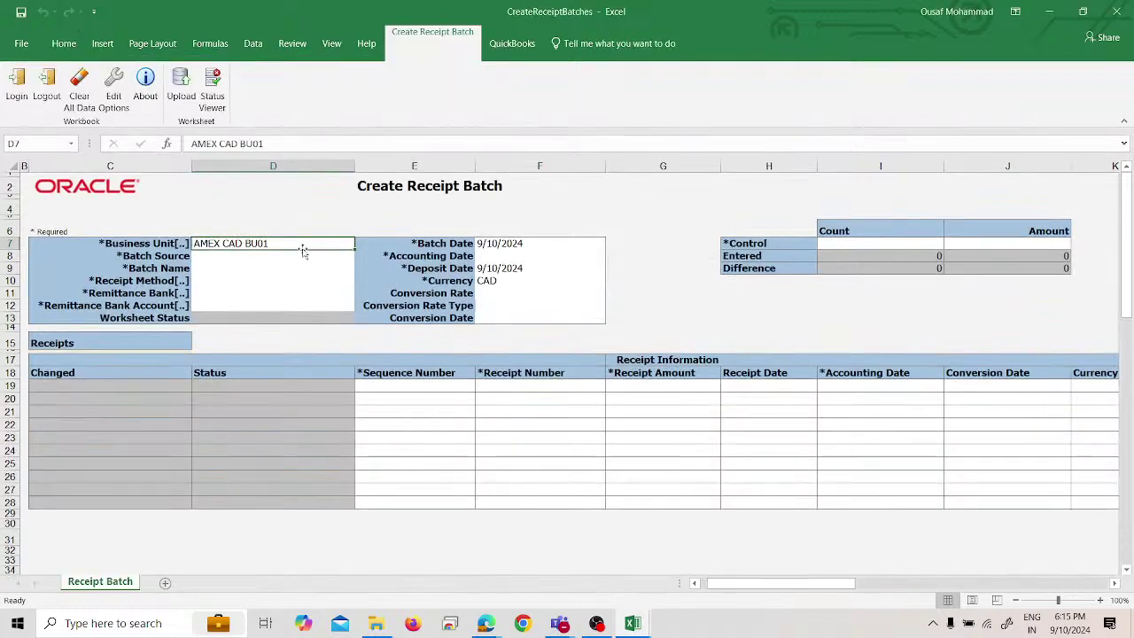
# Replace the worksheet's Business Unit with SPL US Business Unit.
pyautogui.press('BackSpace')
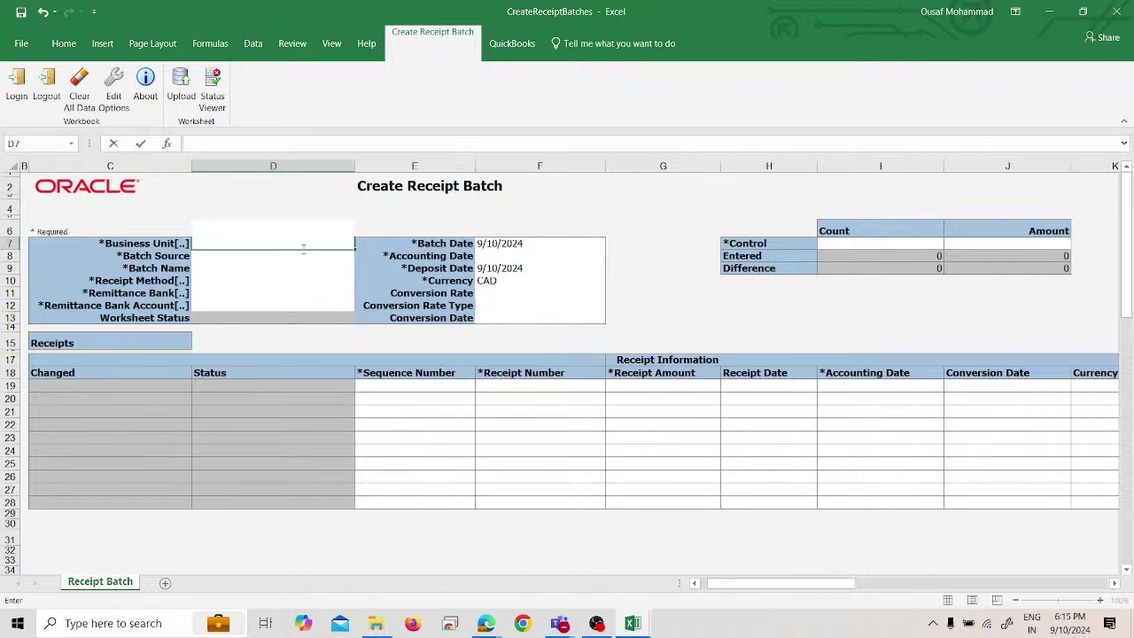
pyautogui.click(319, 233)
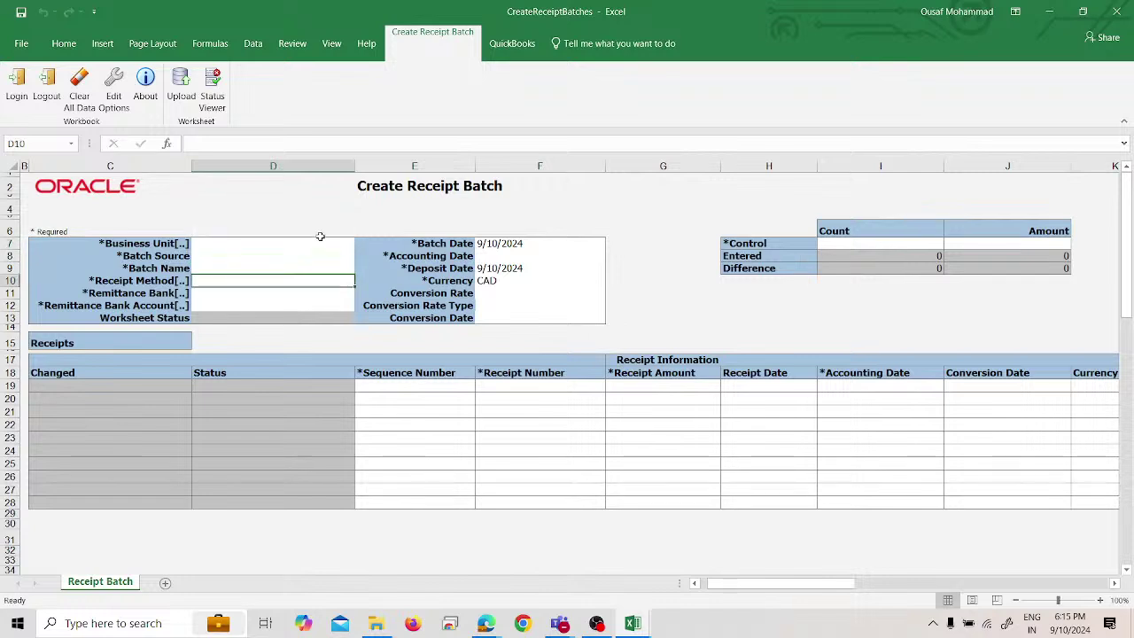
pyautogui.click(312, 244)
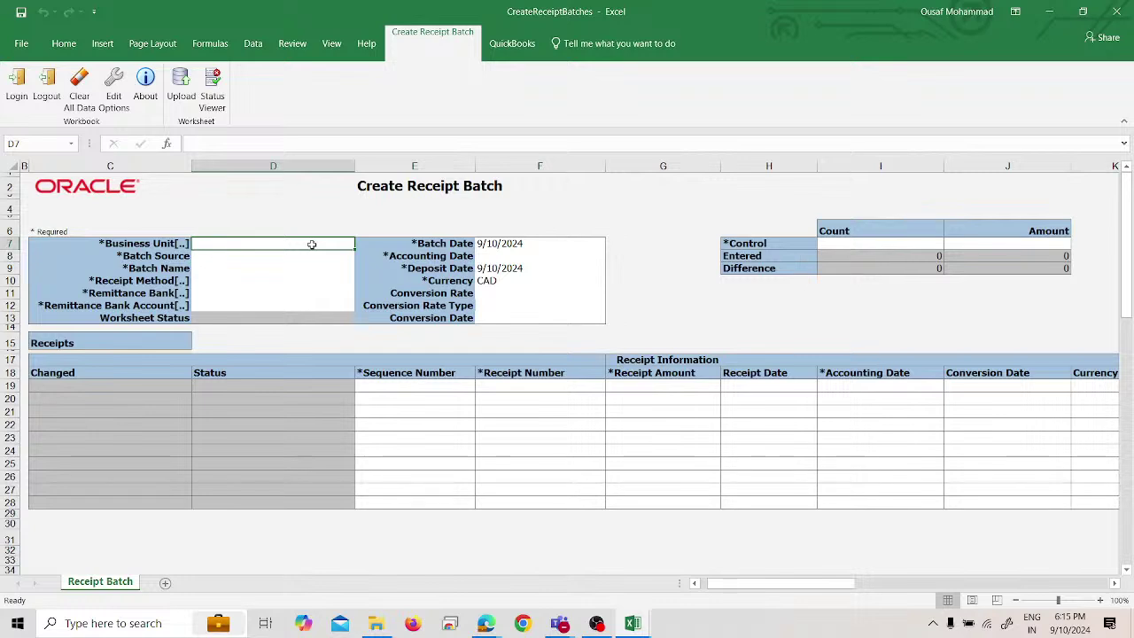
pyautogui.write('U')
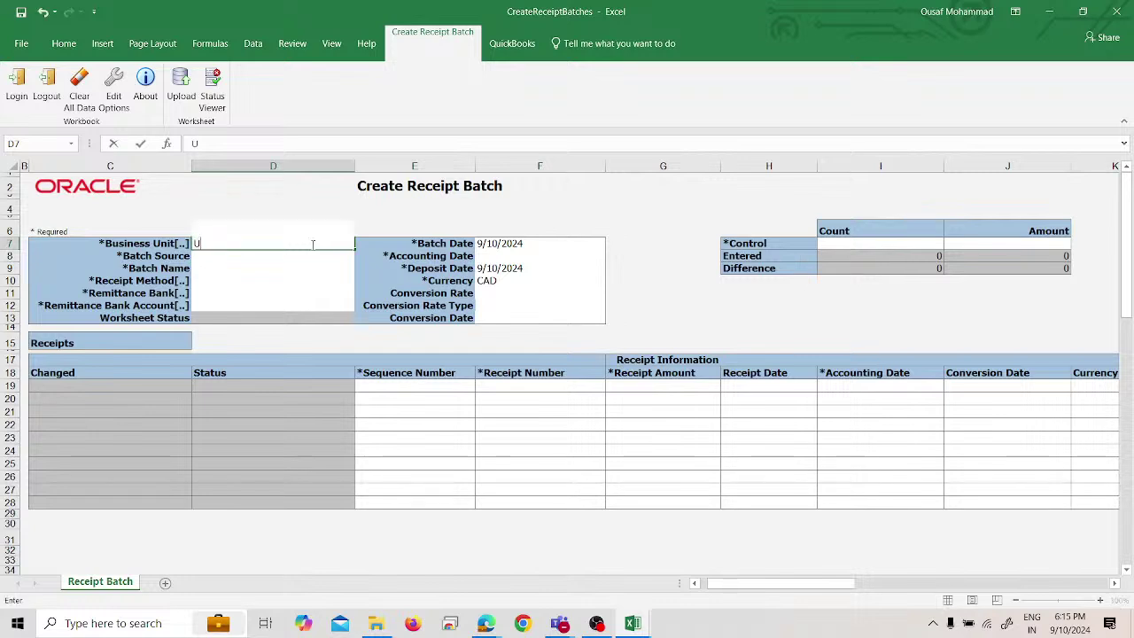
pyautogui.write('S ')
pyautogui.write('SPL')
pyautogui.write('Business')
pyautogui.write(' Unit')
# Try to enter SPL US Business Unit as the Batch Source, then cancel the entry.
pyautogui.click(294, 256)
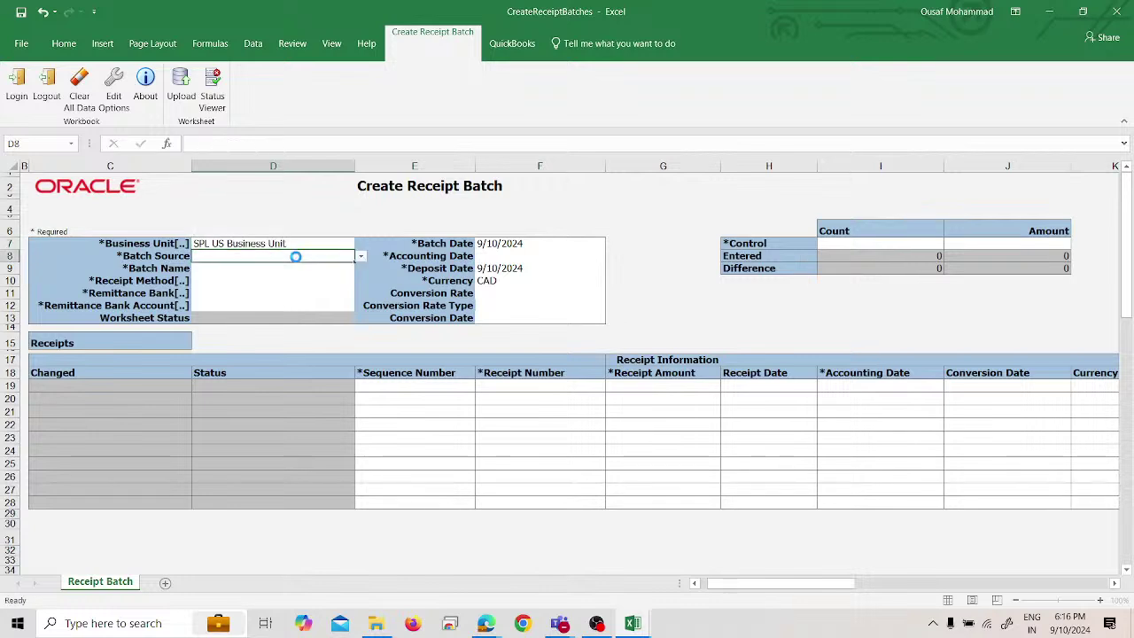
pyautogui.write('s')
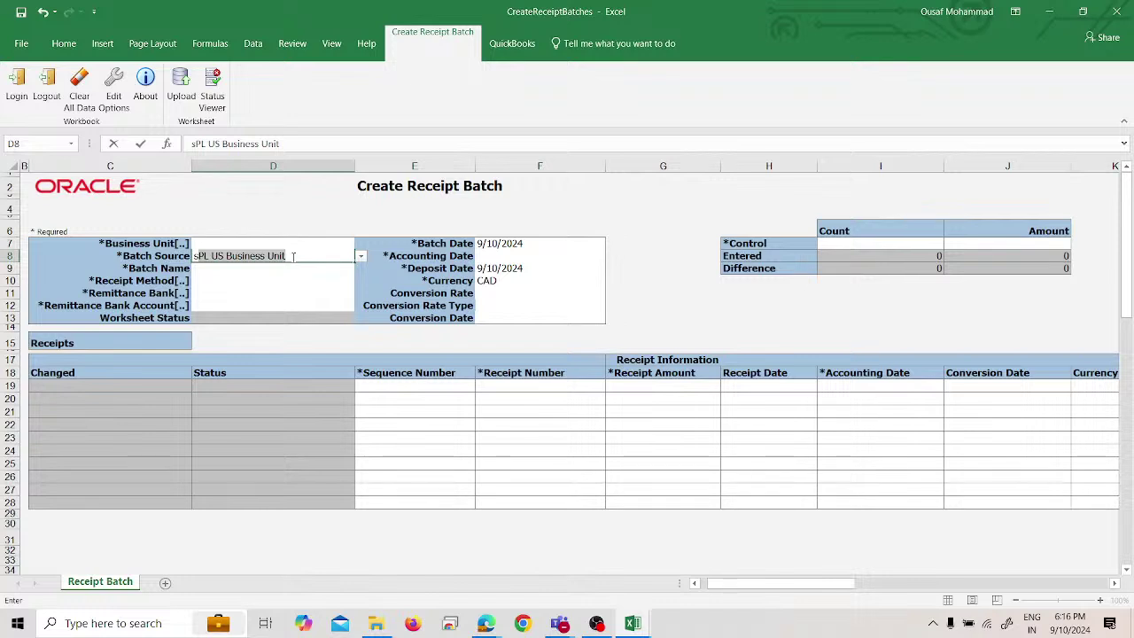
pyautogui.press('BackSpace')
pyautogui.press('BackSpace')
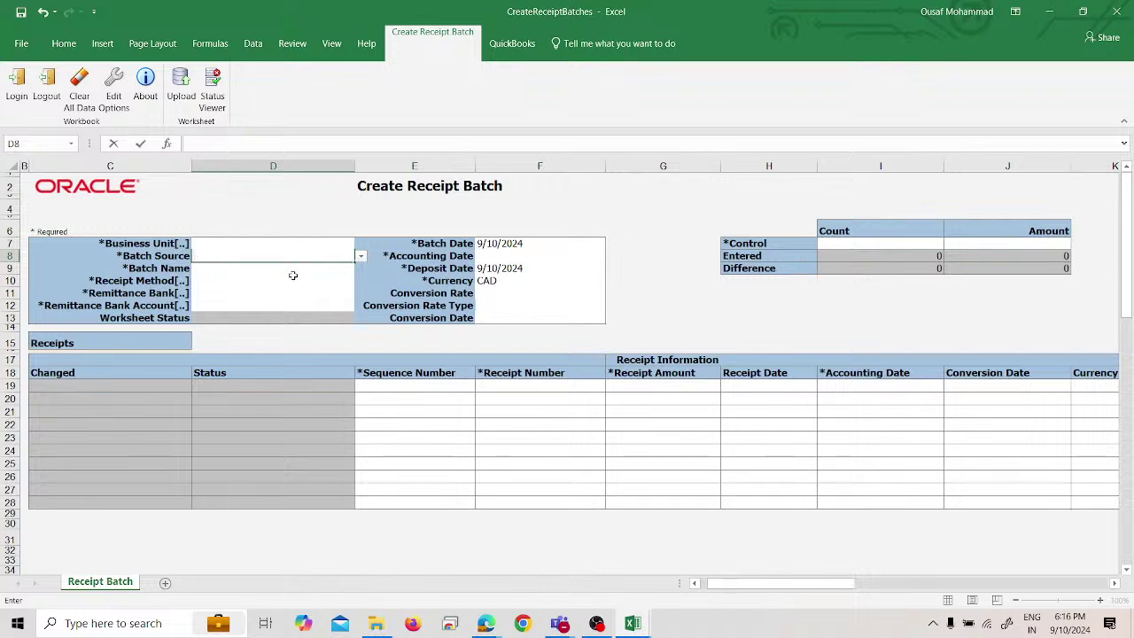
pyautogui.write('SPL US Business Unit')
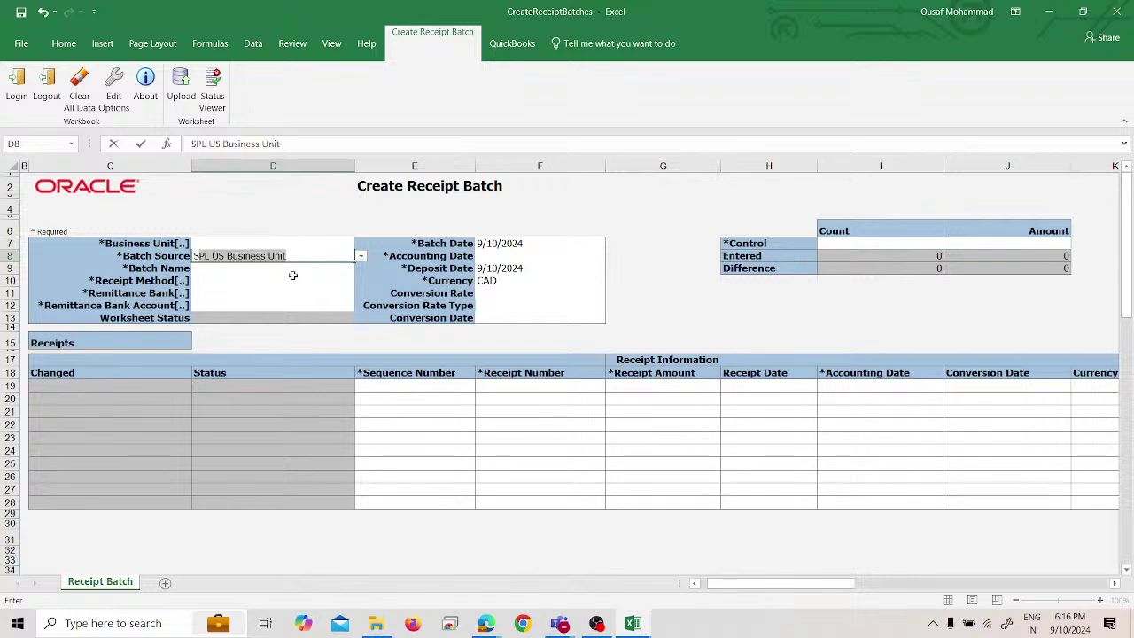
pyautogui.click(360, 256)
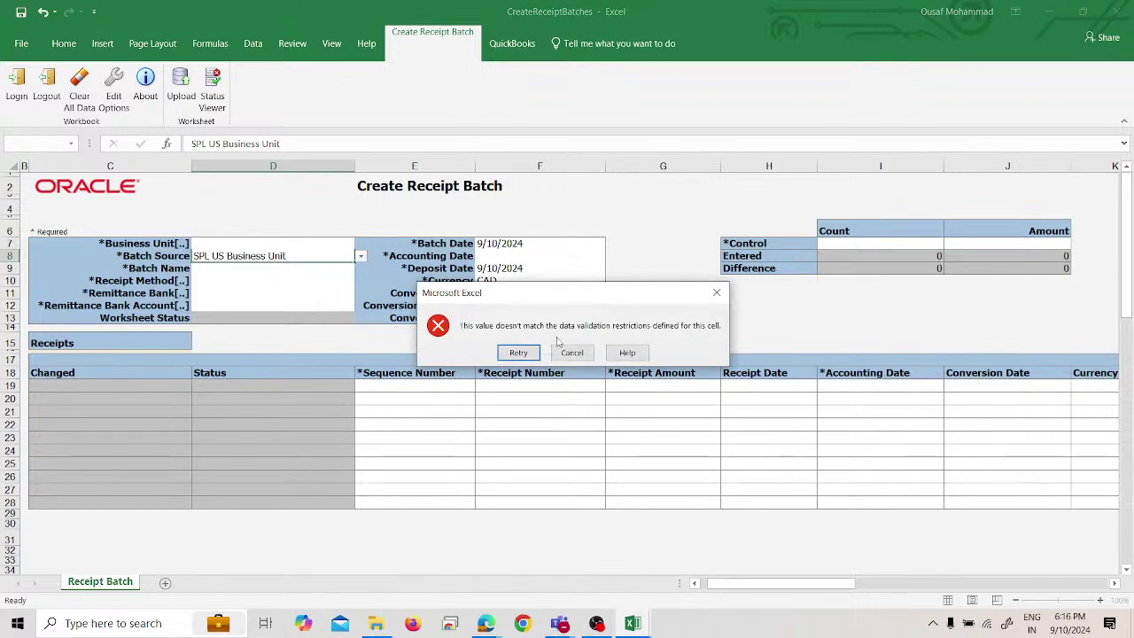
pyautogui.click(716, 293)
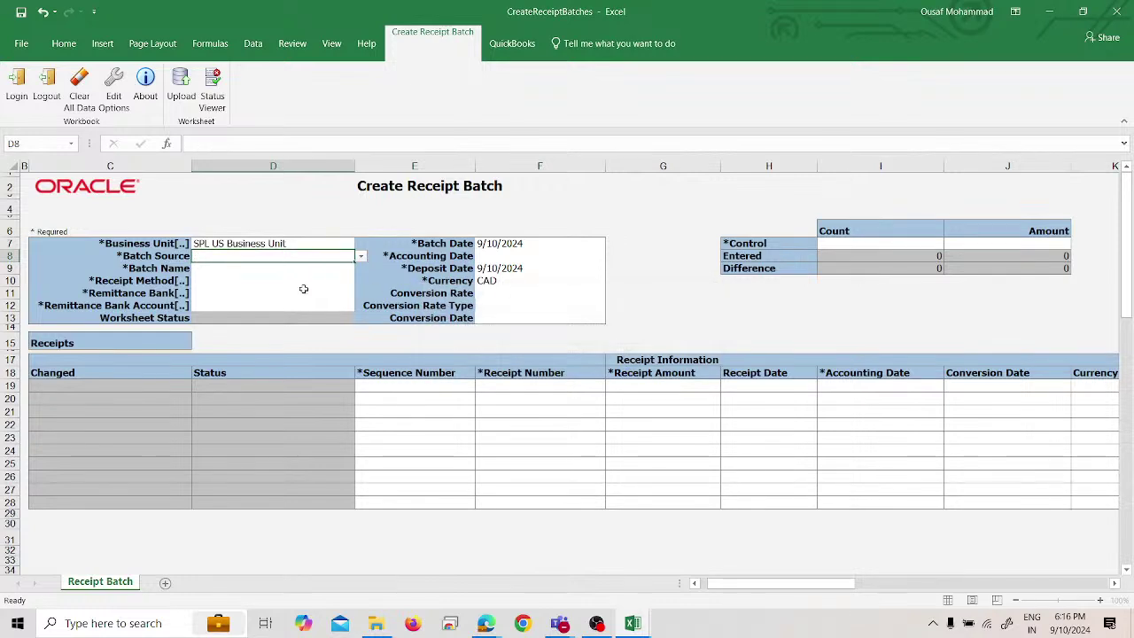
# Check the available Batch Source values, then close the CreateReceiptBatches workbook without saving.
pyautogui.click(215, 285)
pyautogui.click(223, 264)
pyautogui.click(223, 255)
pyautogui.click(362, 256)
pyautogui.click(362, 257)
pyautogui.click(361, 257)
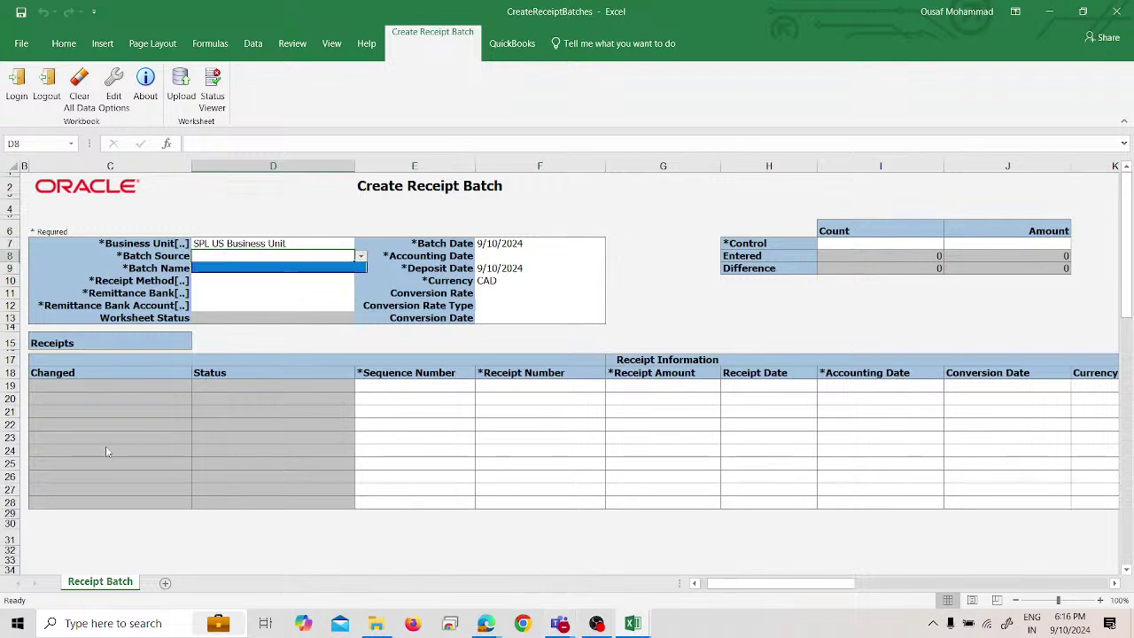
pyautogui.click(256, 297)
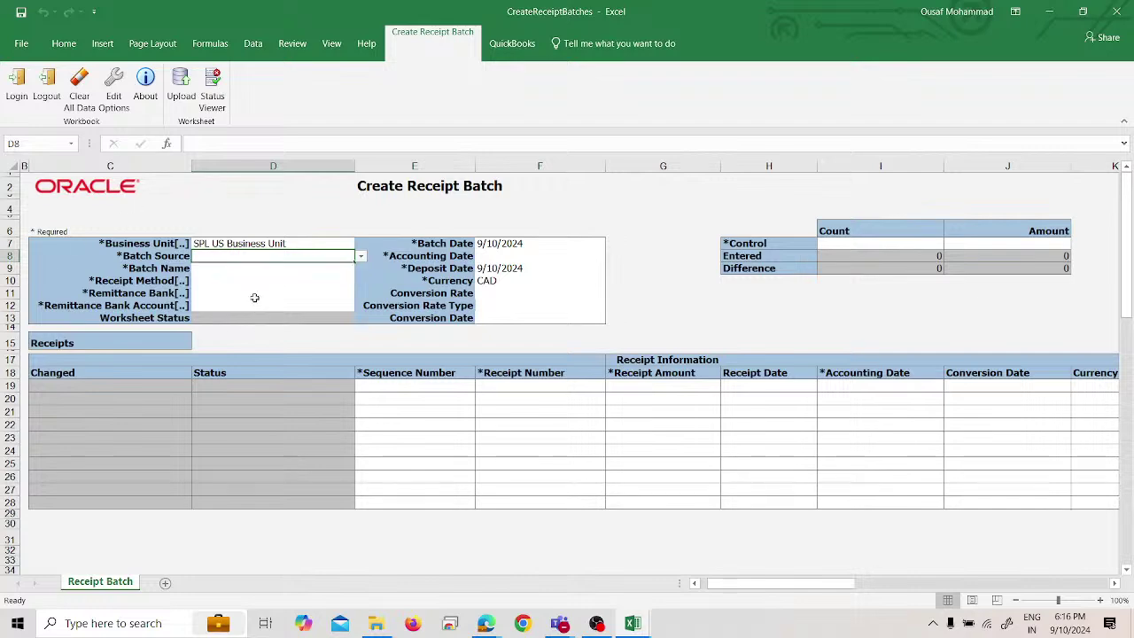
pyautogui.click(1116, 12)
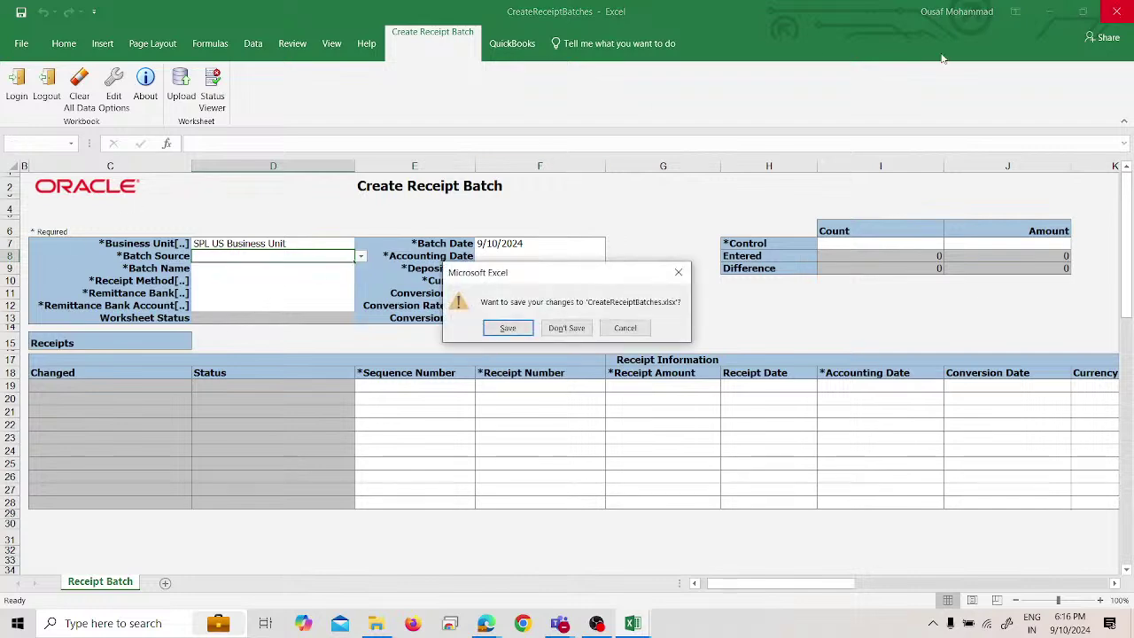
pyautogui.click(567, 328)
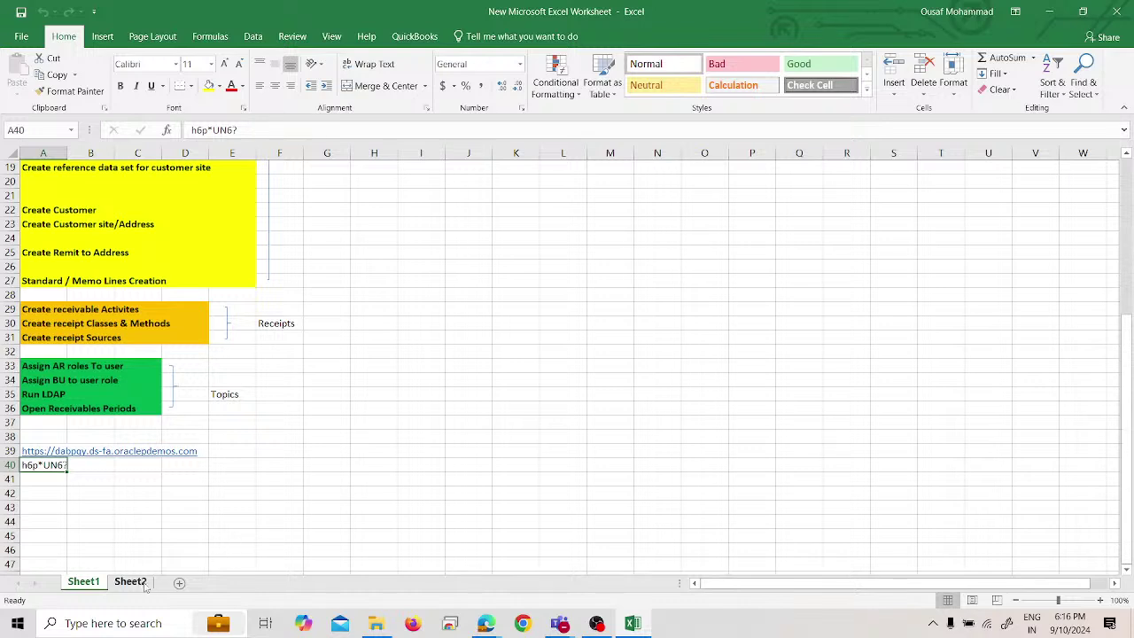
# On Sheet2, fill the "Receipt / batch Creation in Spreadsheet process" heading cells A34:E34 with red.
pyautogui.click(130, 581)
pyautogui.moveTo(63, 337); pyautogui.dragTo(248, 338)
pyautogui.click(220, 86)
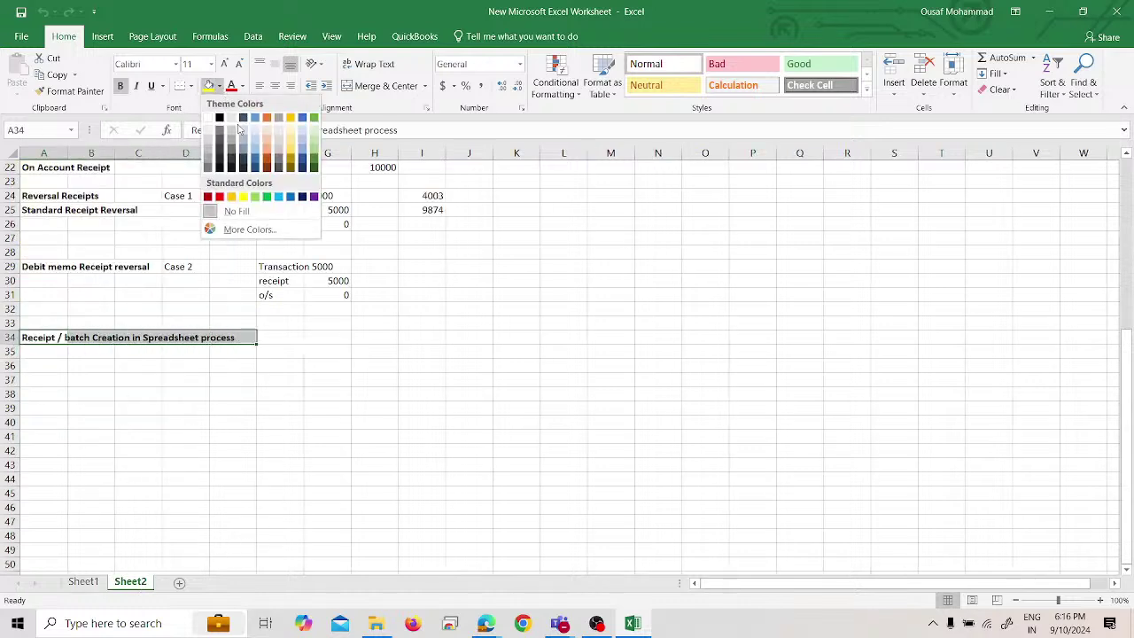
pyautogui.click(226, 201)
pyautogui.click(146, 410)
pyautogui.click(78, 366)
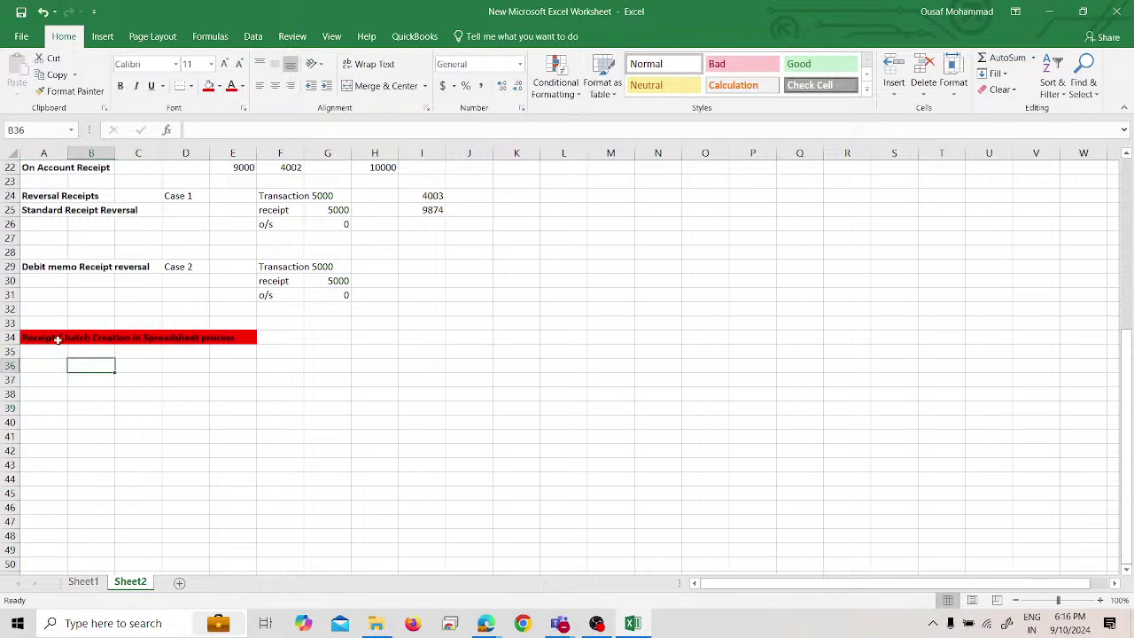
pyautogui.click(58, 339)
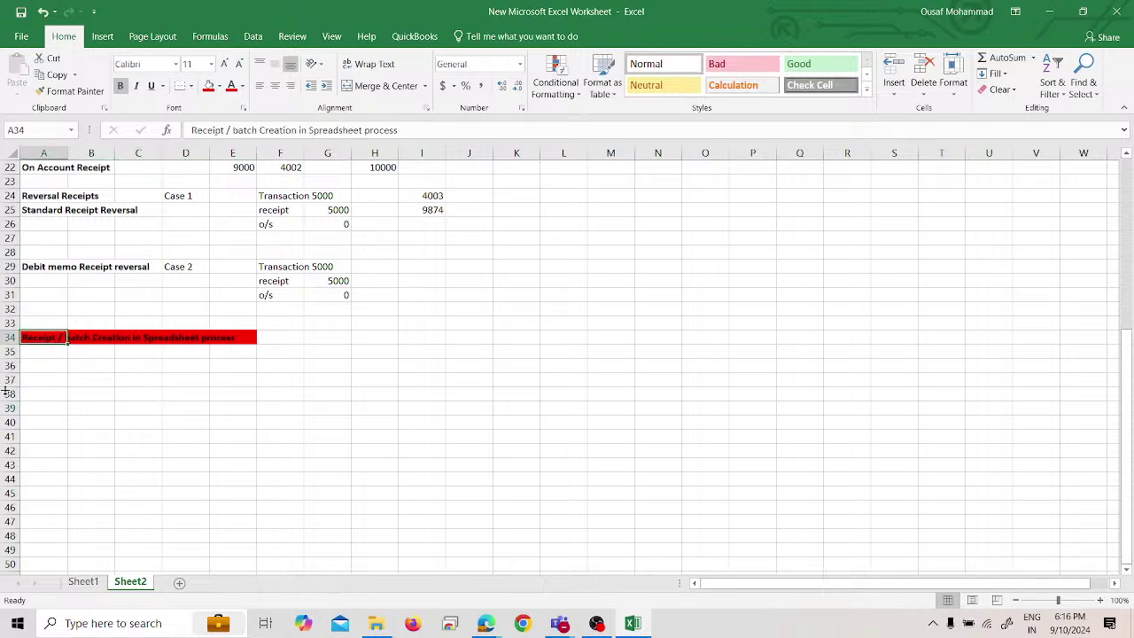
# Add the heading Reciprocal Customers in cell A36 and make it bold.
pyautogui.click(58, 366)
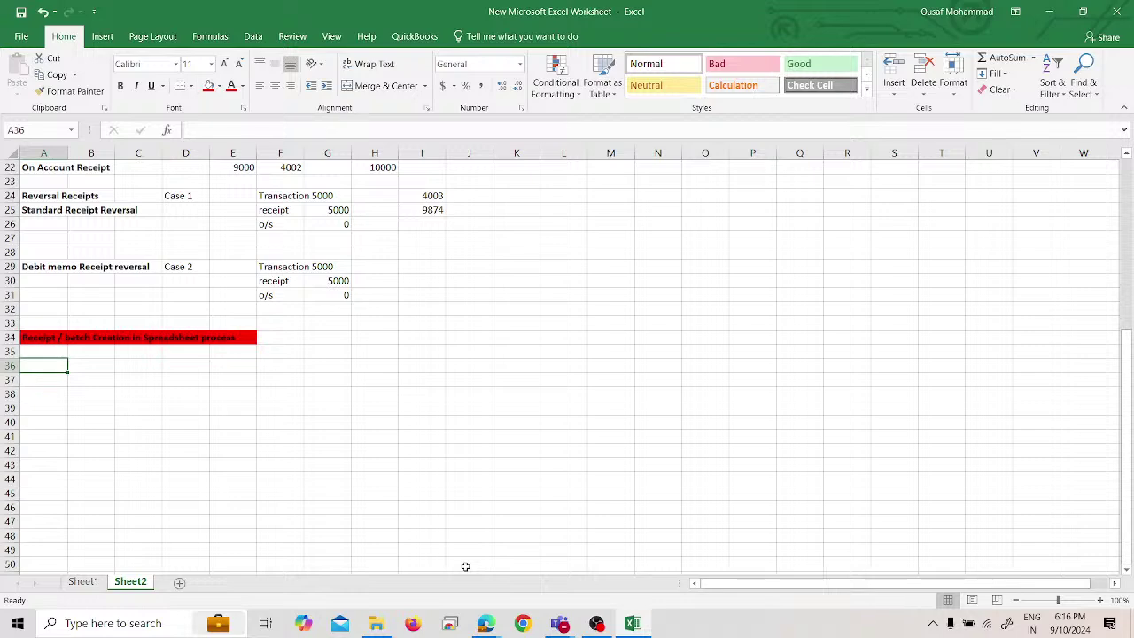
pyautogui.write('Reciprocao')
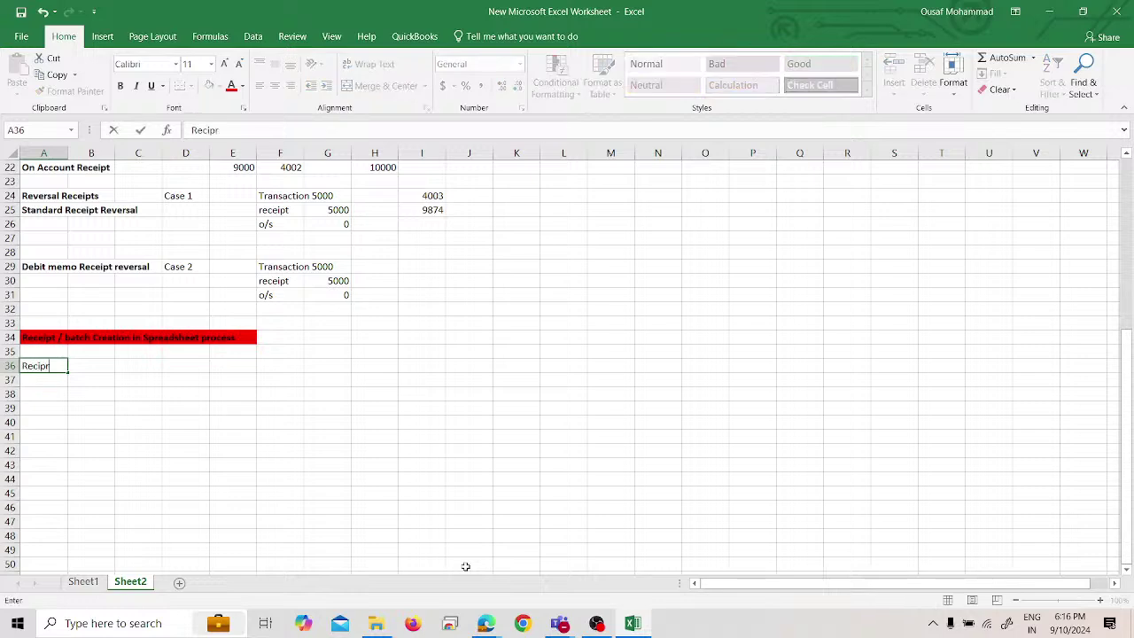
pyautogui.press('BackSpace')
pyautogui.press('BackSpace')
pyautogui.write('al Customers')
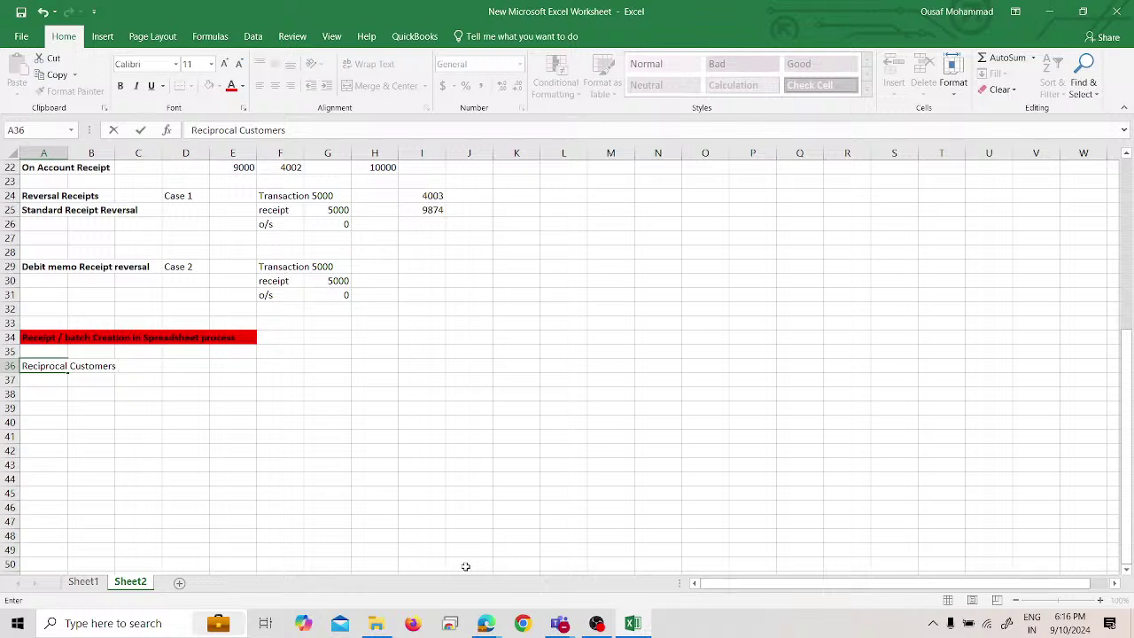
pyautogui.press('Return')
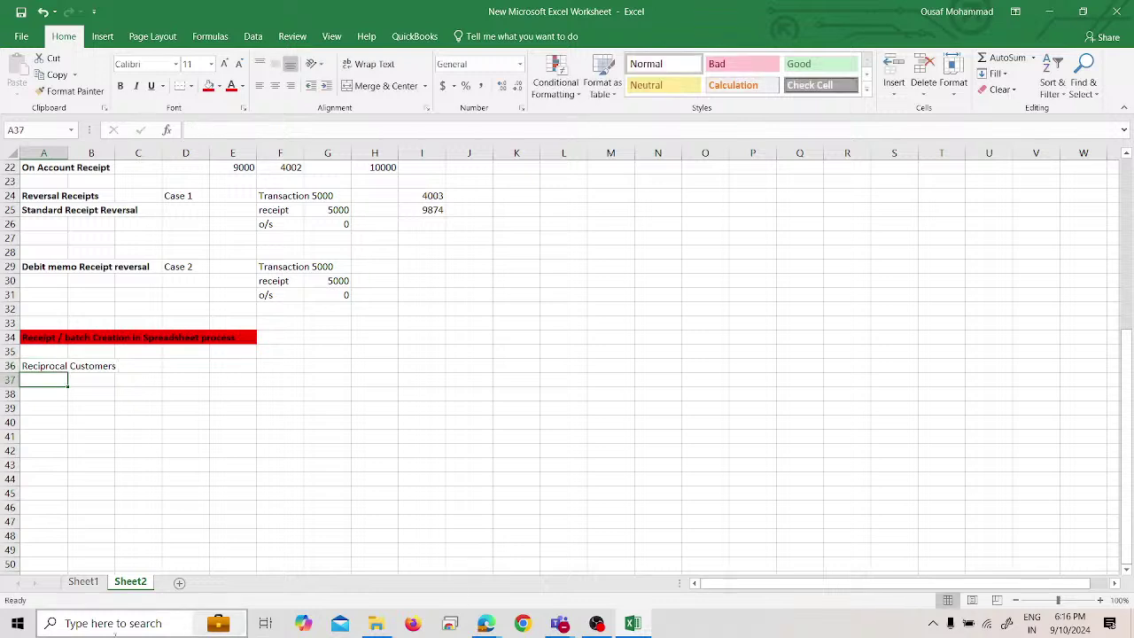
pyautogui.click(47, 365)
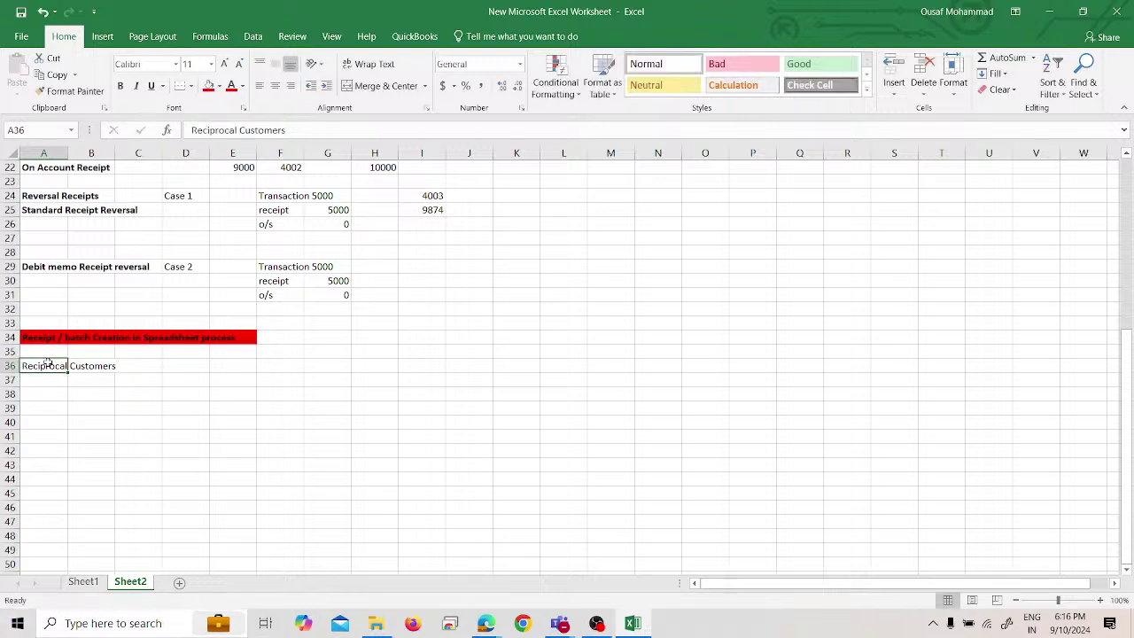
pyautogui.hotkey('ctrl', 'b')
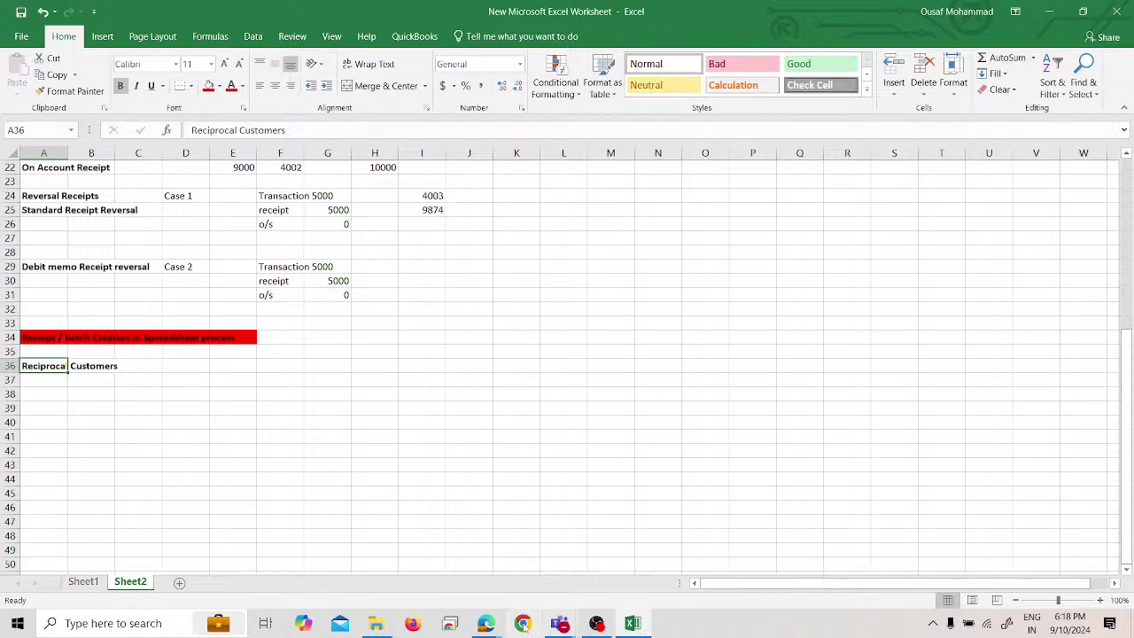
# Switch to Oracle Fusion in Edge, dismiss the downloads list and reopen the Accounts Receivable work area under Receivables.
pyautogui.click(485, 623)
pyautogui.click(428, 580)
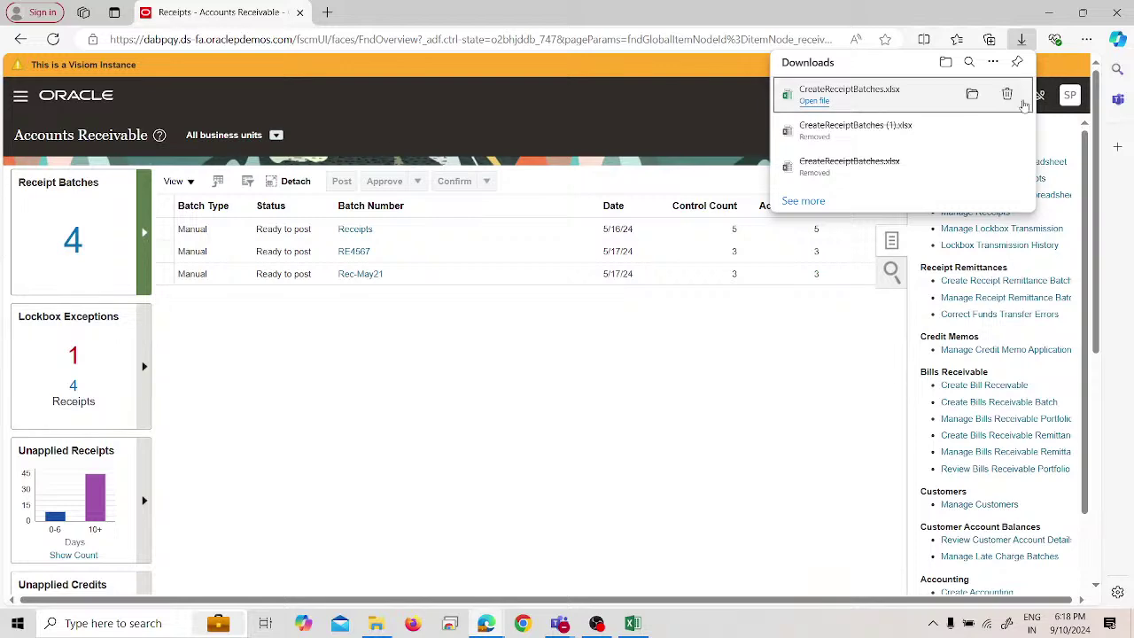
pyautogui.click(386, 148)
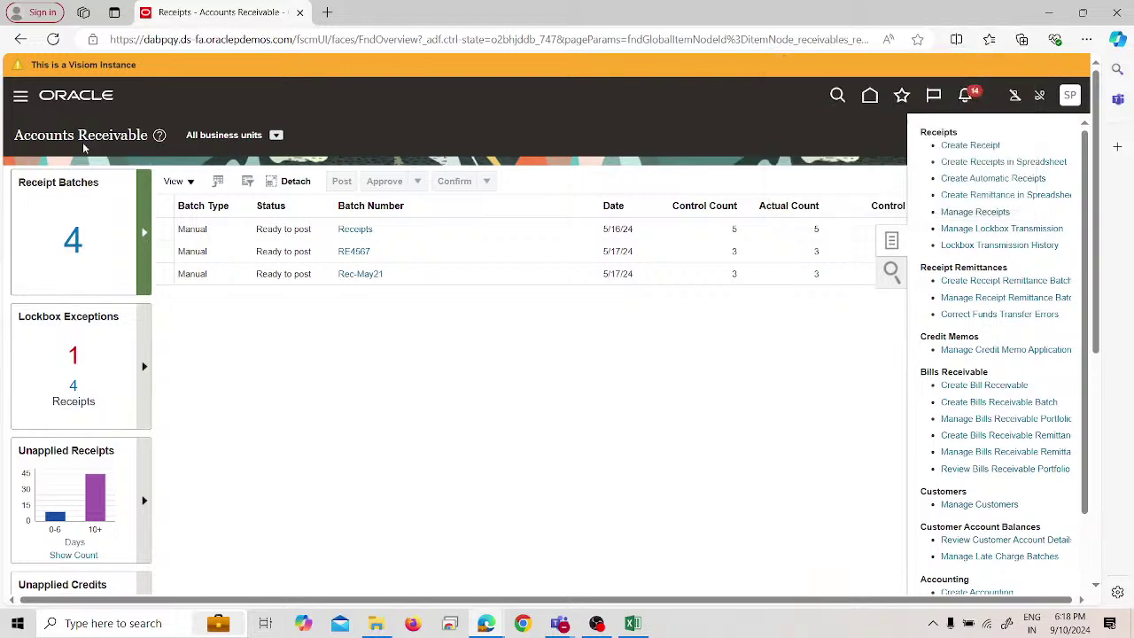
pyautogui.click(21, 95)
pyautogui.scroll(-2, 151, 453)
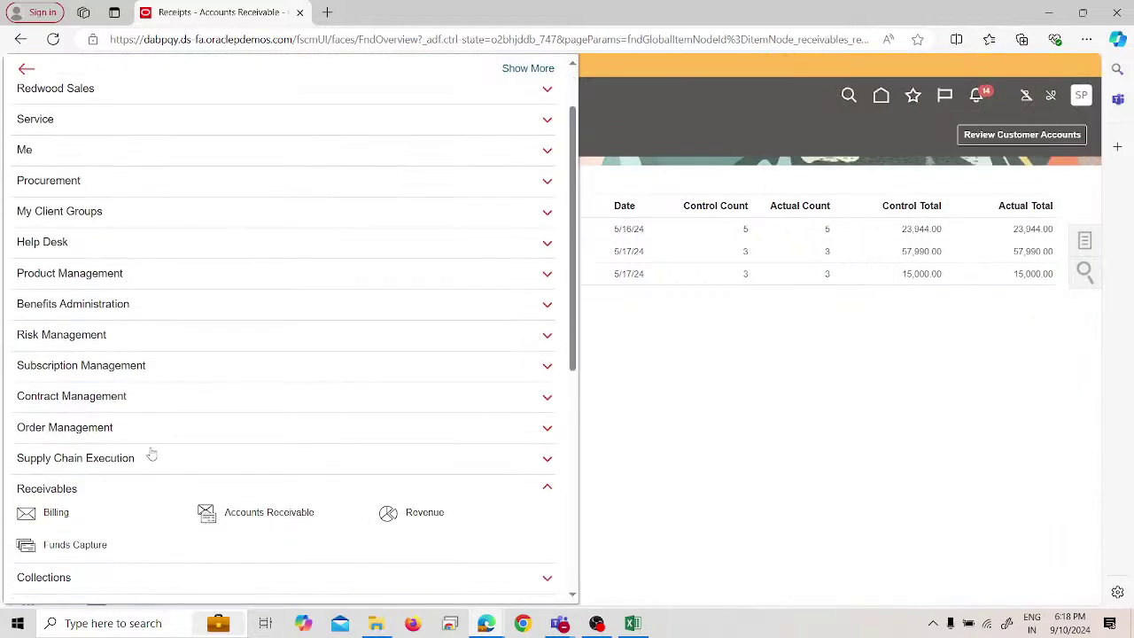
pyautogui.click(244, 525)
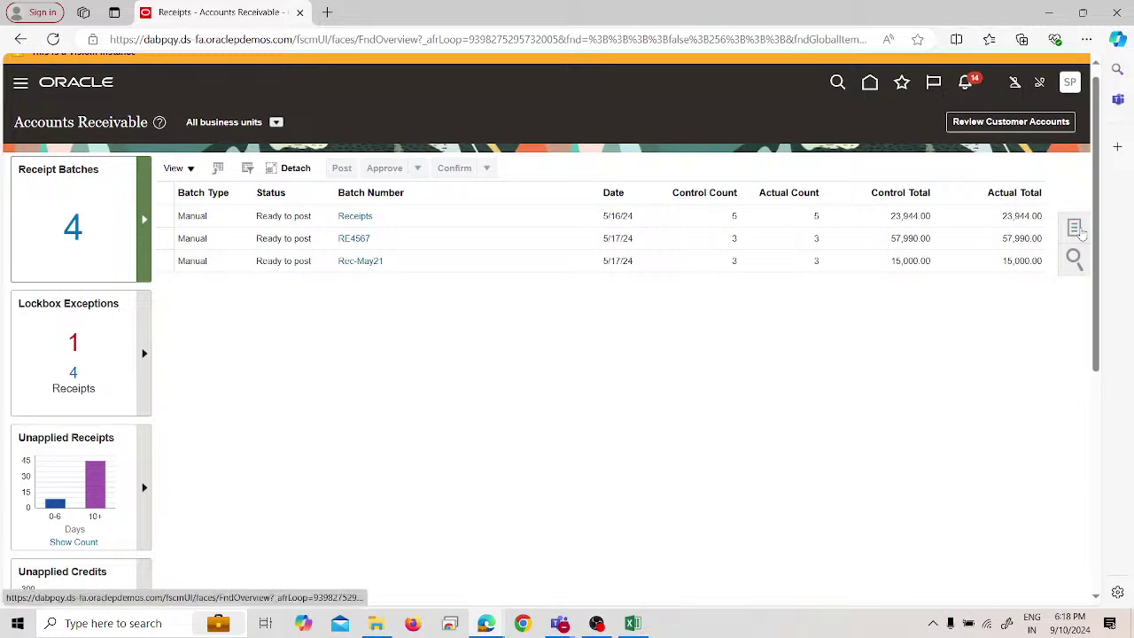
# Look through the Accounts Receivable tasks for an option to create a customer.
pyautogui.click(1074, 229)
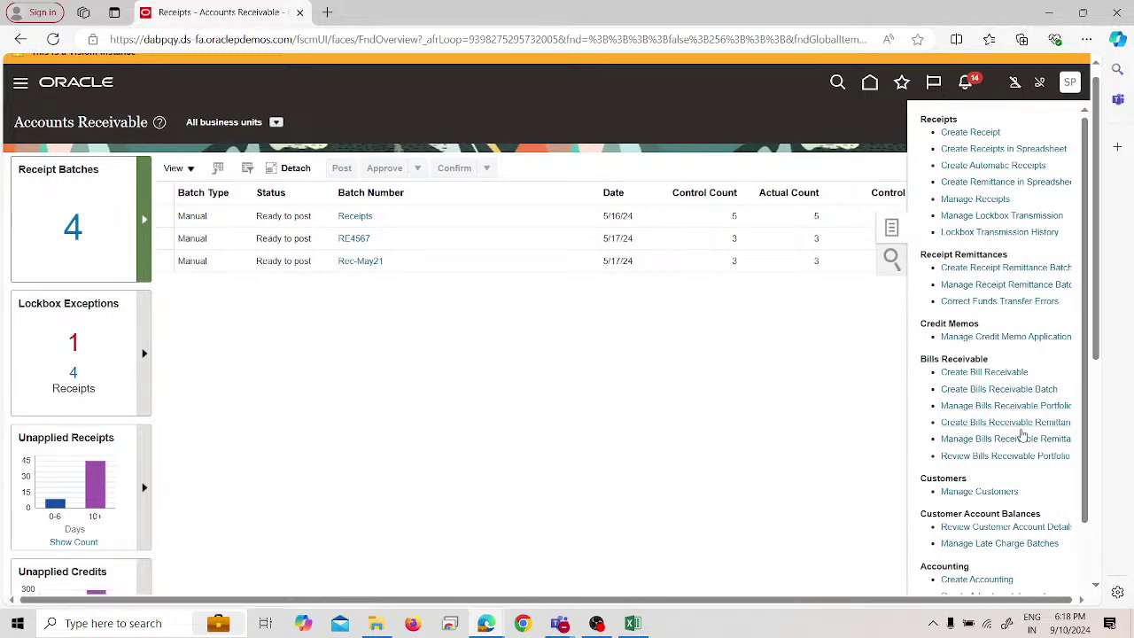
pyautogui.scroll(-1, 982, 506)
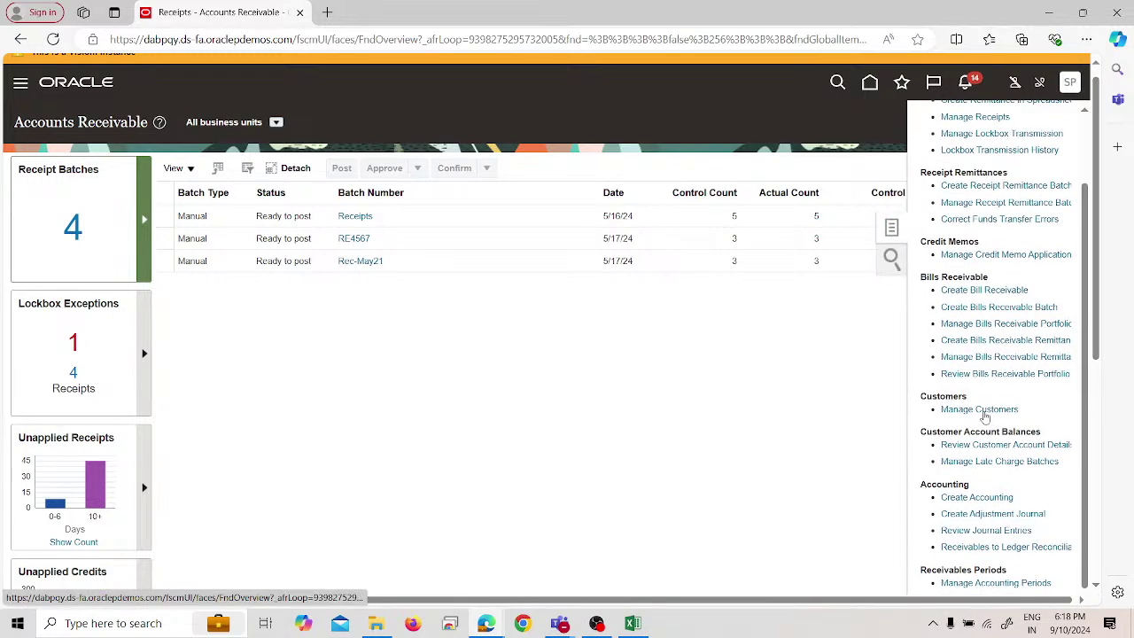
pyautogui.scroll(1, 602, 378)
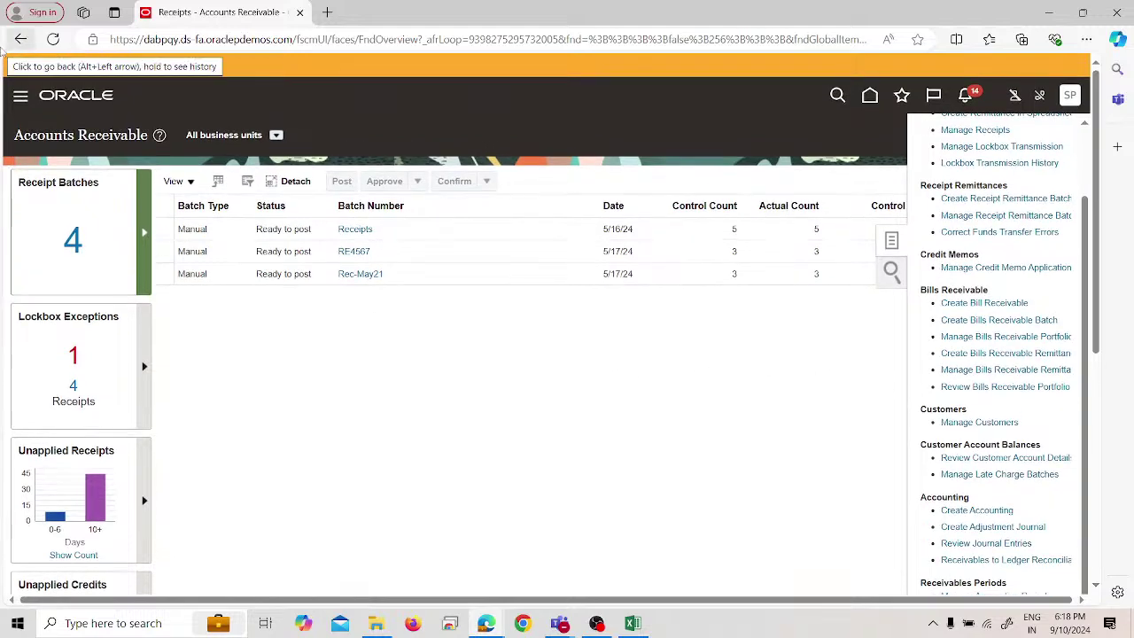
pyautogui.click(10, 98)
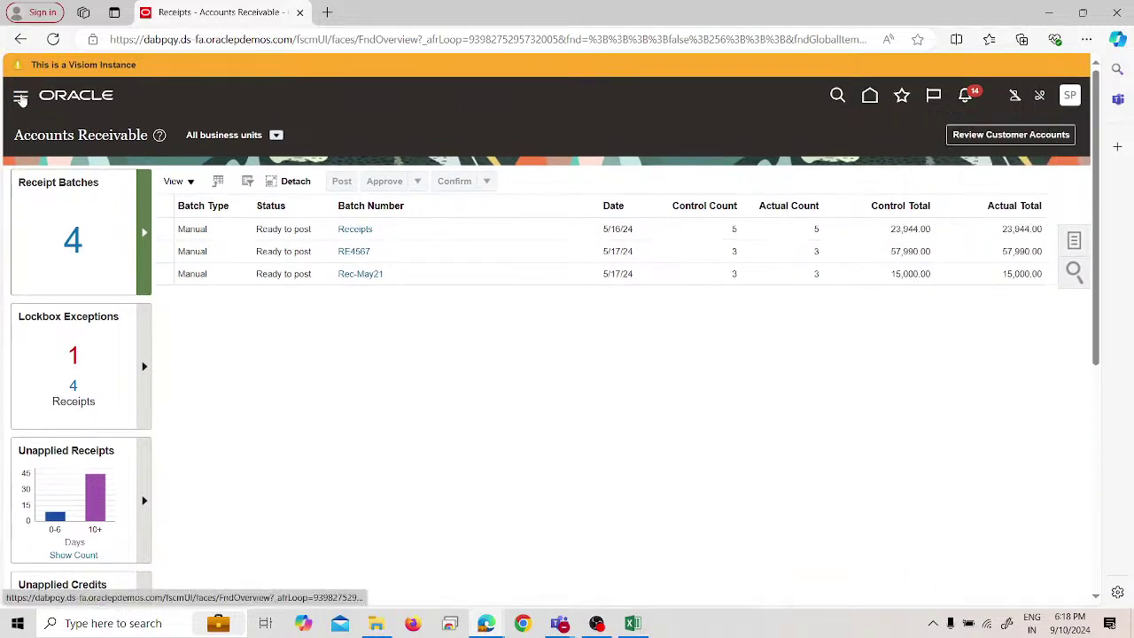
# Open the Billing work area under Receivables, start its Create Customer task and activate the organization's Name field.
pyautogui.click(21, 99)
pyautogui.scroll(-1, 111, 500)
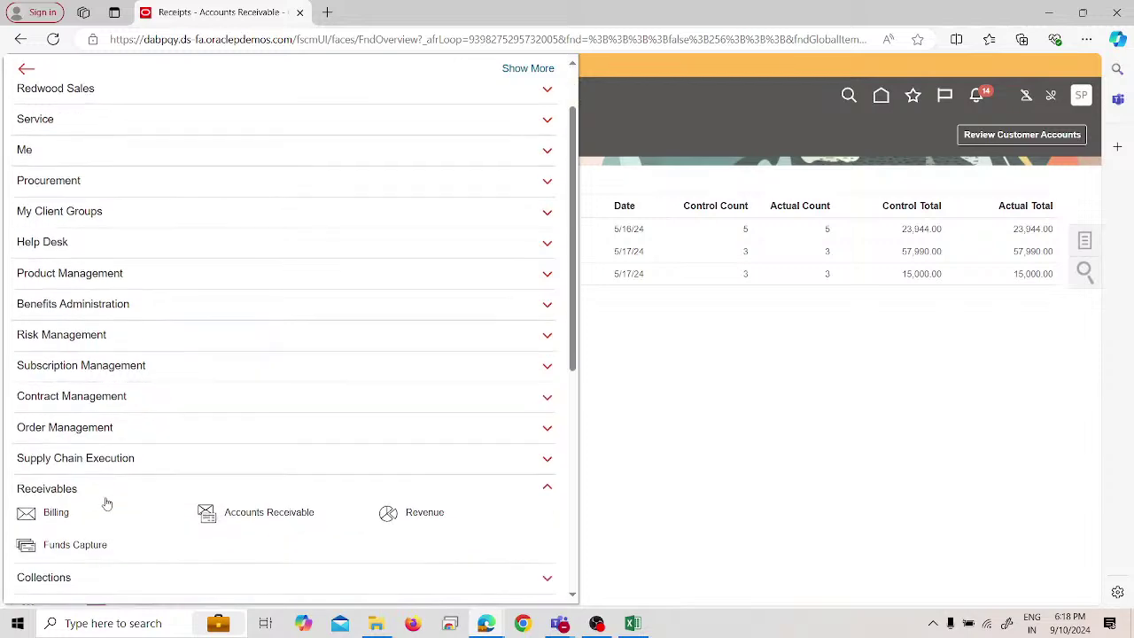
pyautogui.click(89, 510)
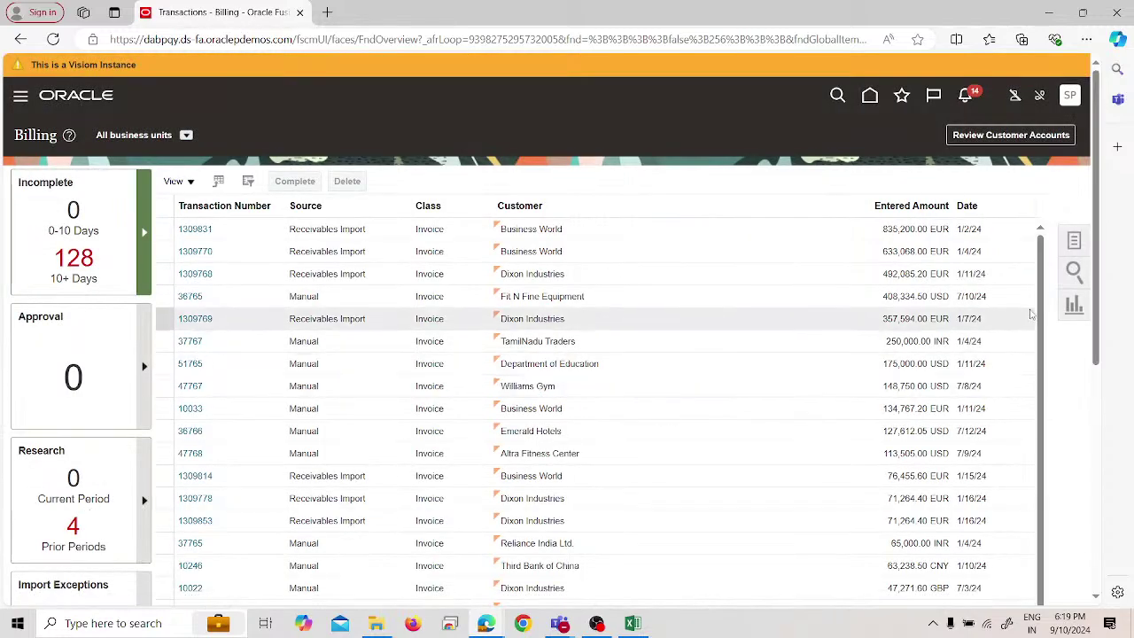
pyautogui.click(1074, 240)
pyautogui.click(996, 263)
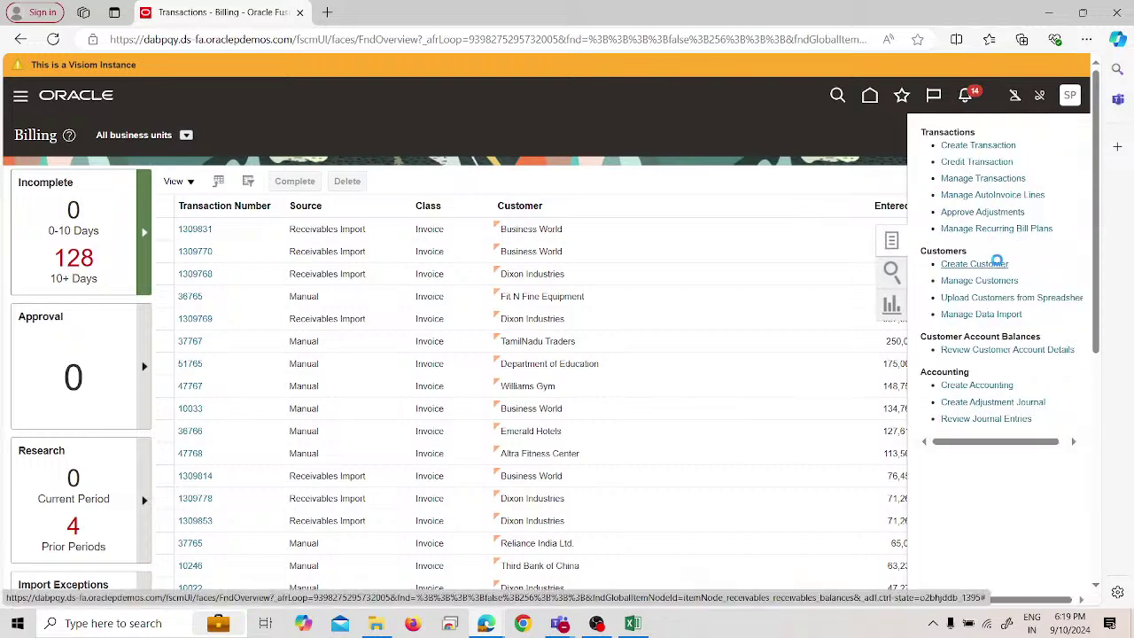
pyautogui.click(355, 247)
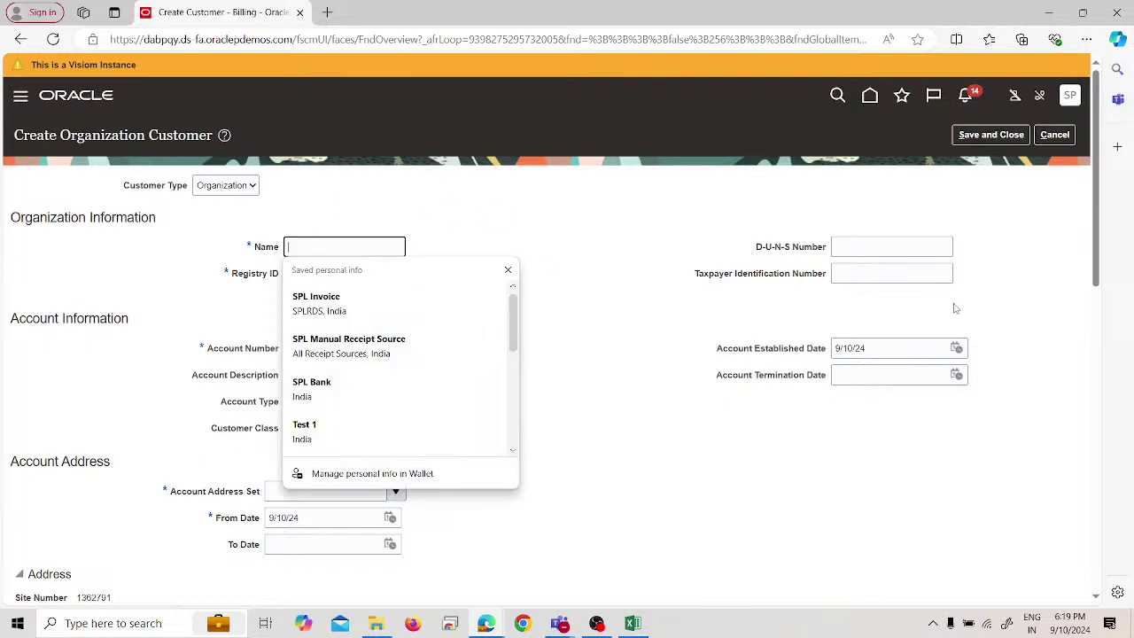
# Name the organization ABC SPL Customer, then search account address sets for SPL and select SPLARRDS.
pyautogui.write('ABC SPL Customer')
pyautogui.click(390, 327)
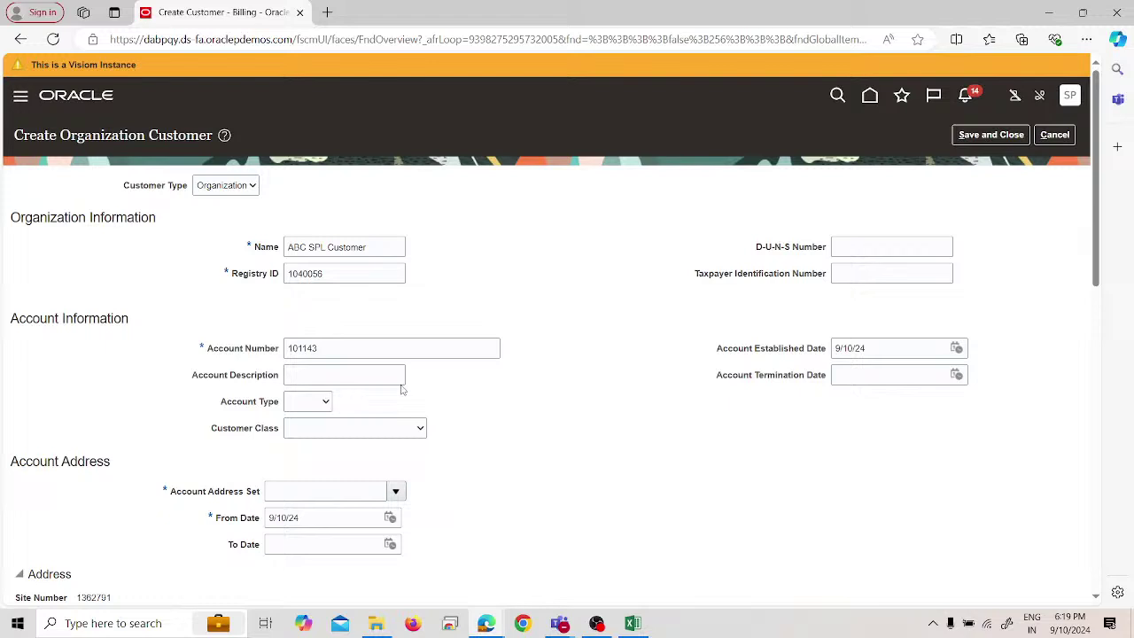
pyautogui.scroll(-1, 532, 385)
pyautogui.click(397, 418)
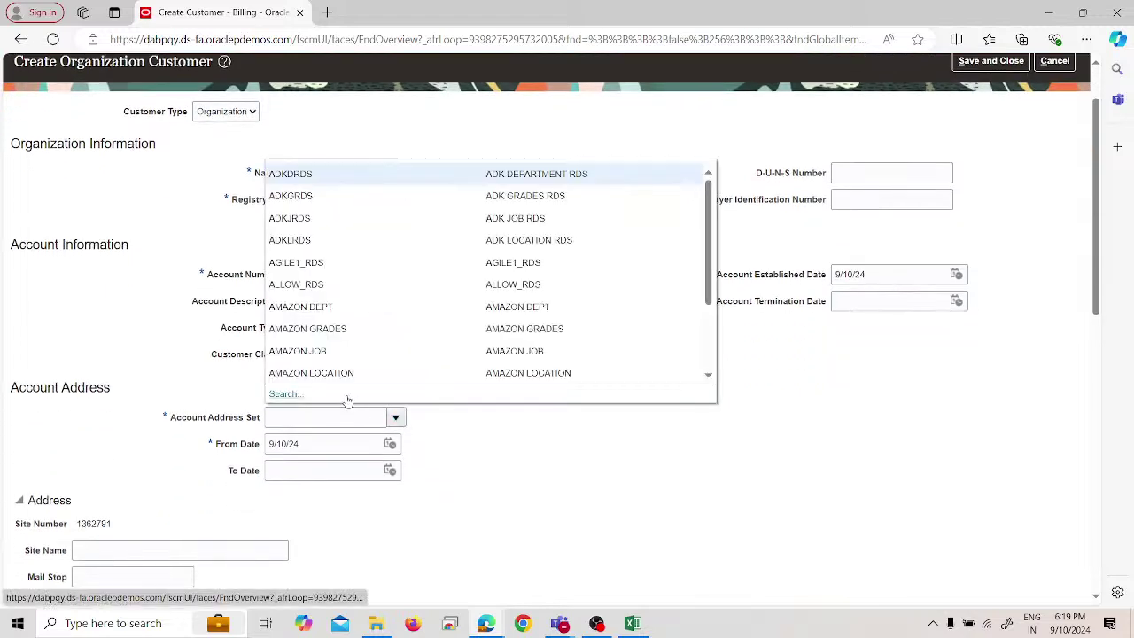
pyautogui.click(284, 393)
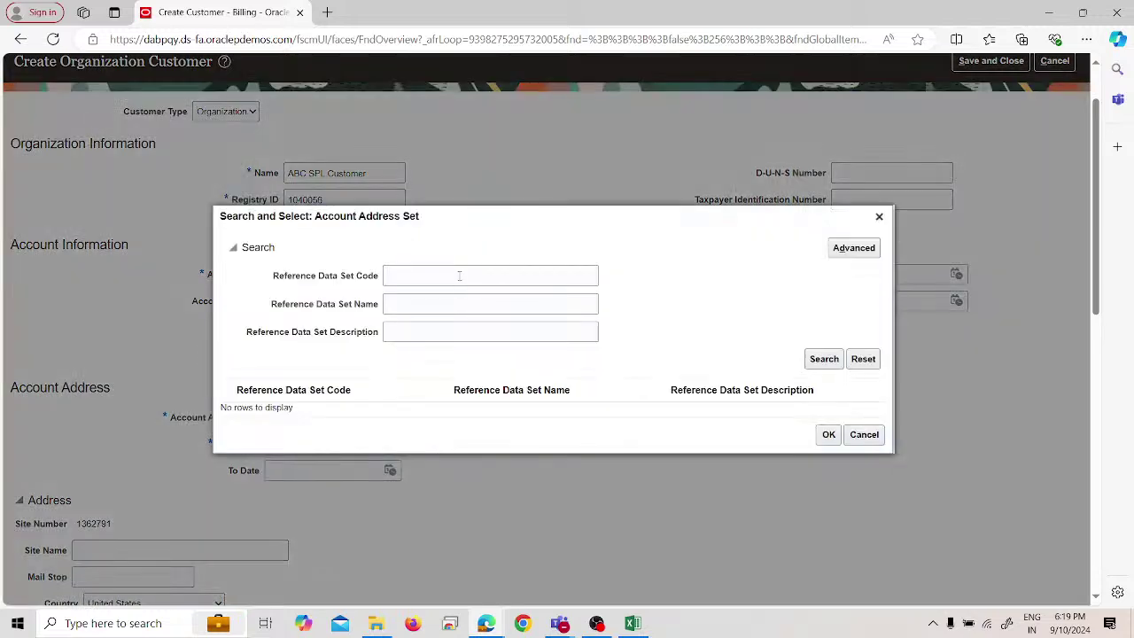
pyautogui.click(453, 276)
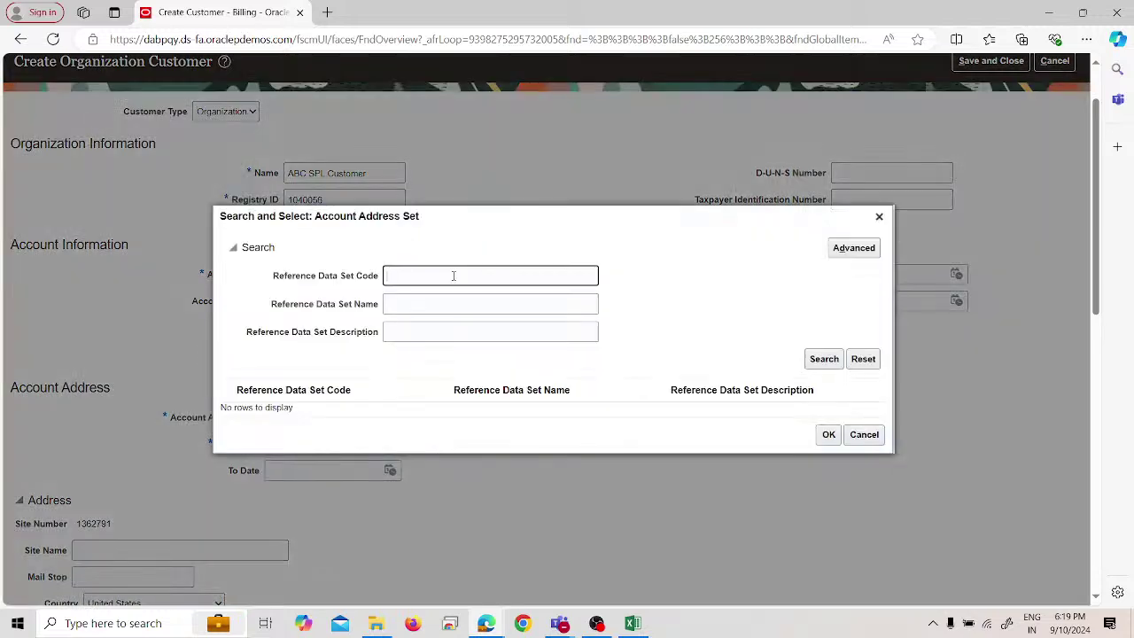
pyautogui.write('SPL')
pyautogui.press('Return')
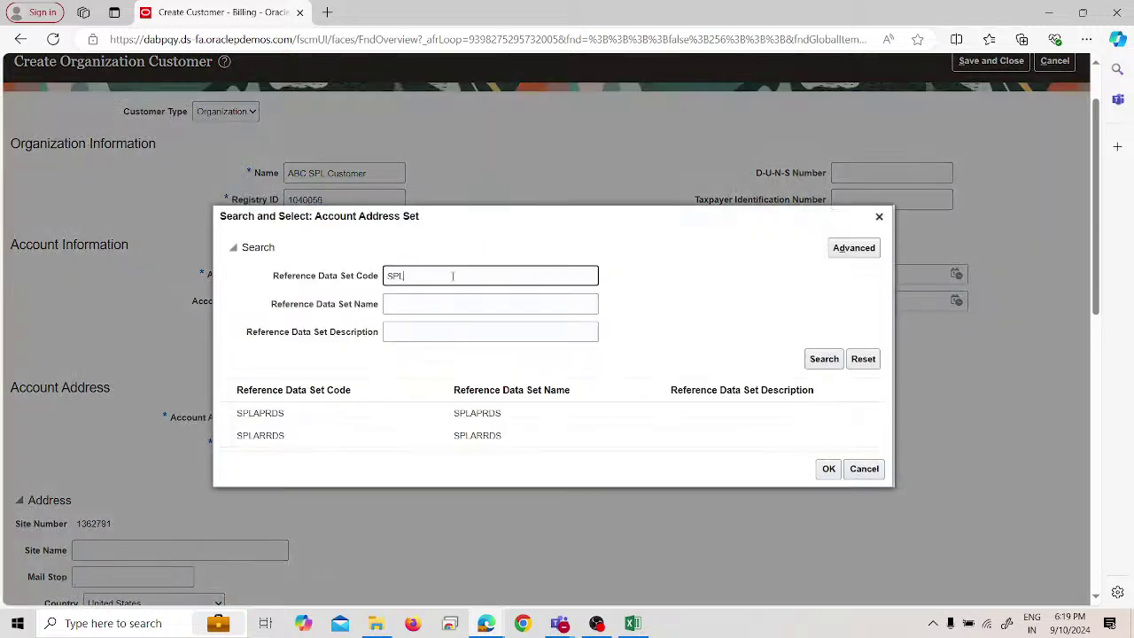
pyautogui.click(342, 420)
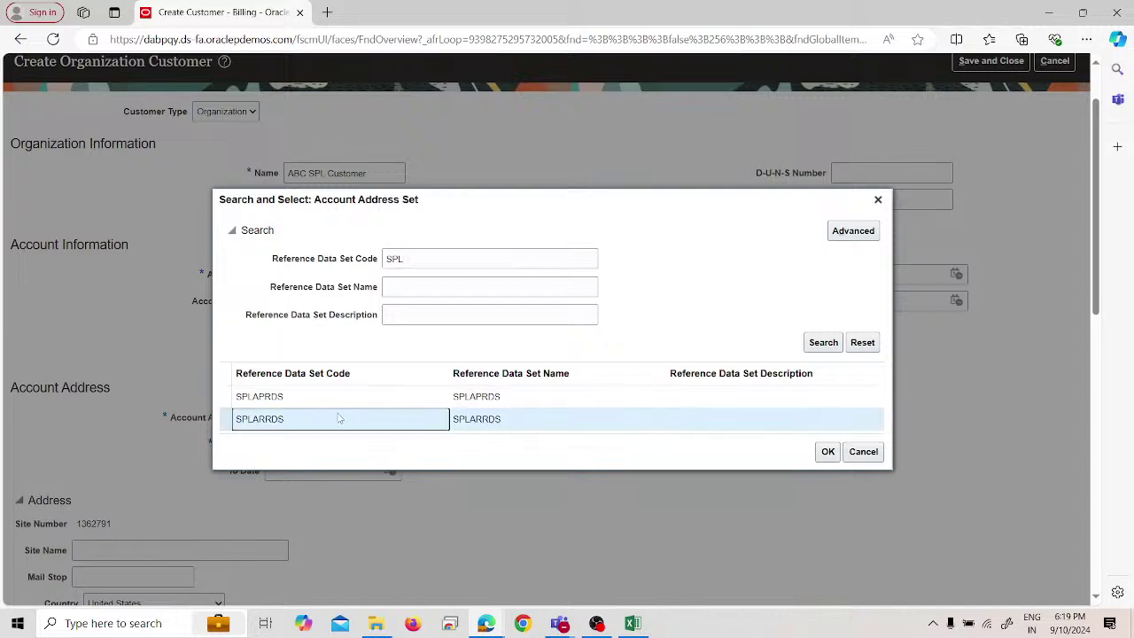
pyautogui.click(828, 452)
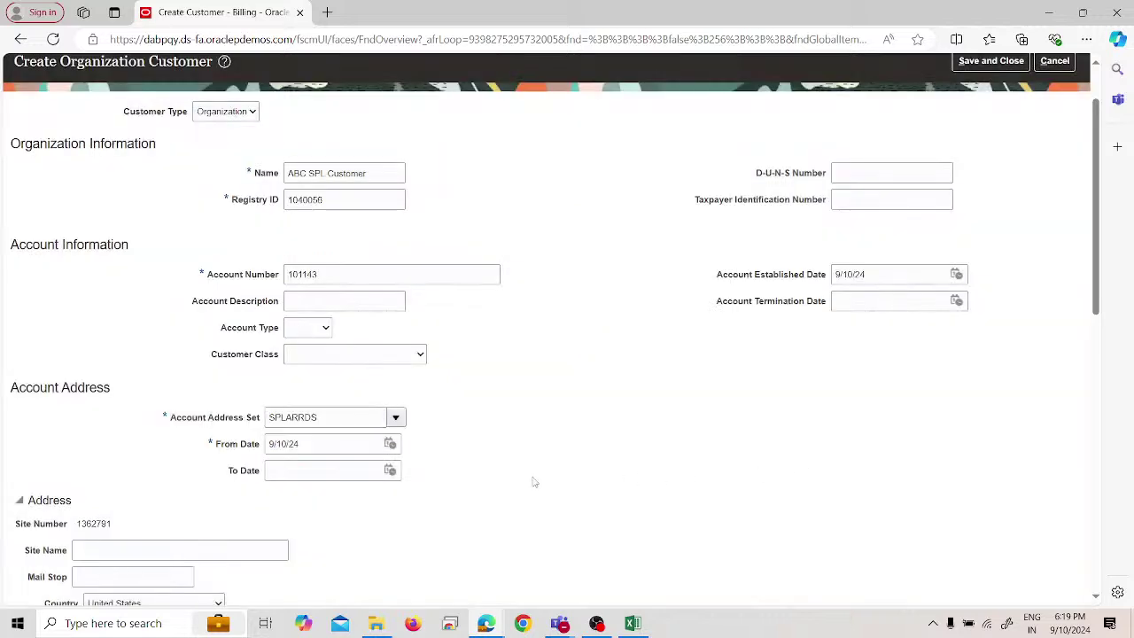
# Enter ABC SPL SITE 1 as the site name and ABC SPL Customer as Address Line 1.
pyautogui.scroll(-2, 531, 481)
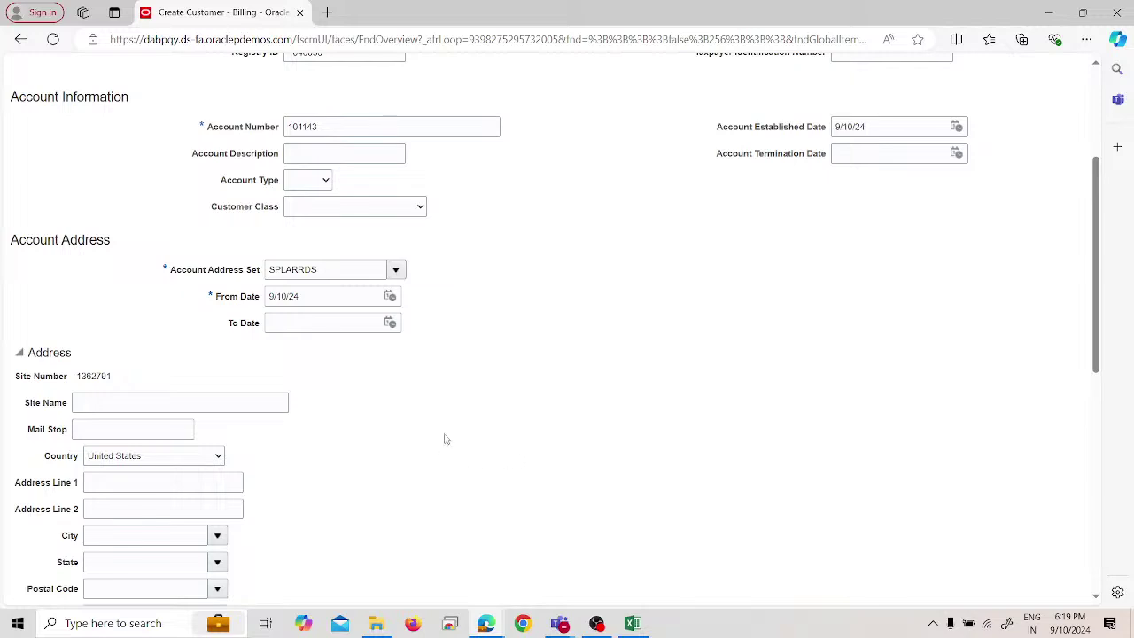
pyautogui.scroll(-2, 440, 443)
pyautogui.click(80, 256)
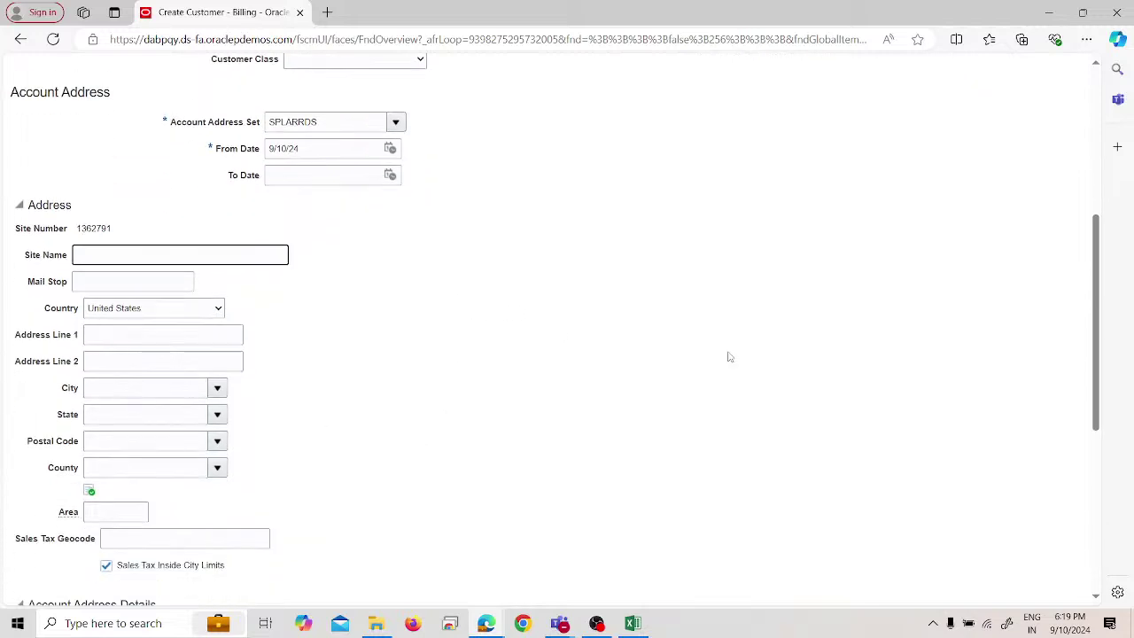
pyautogui.write('ABC SPL SITE 1')
pyautogui.click(341, 357)
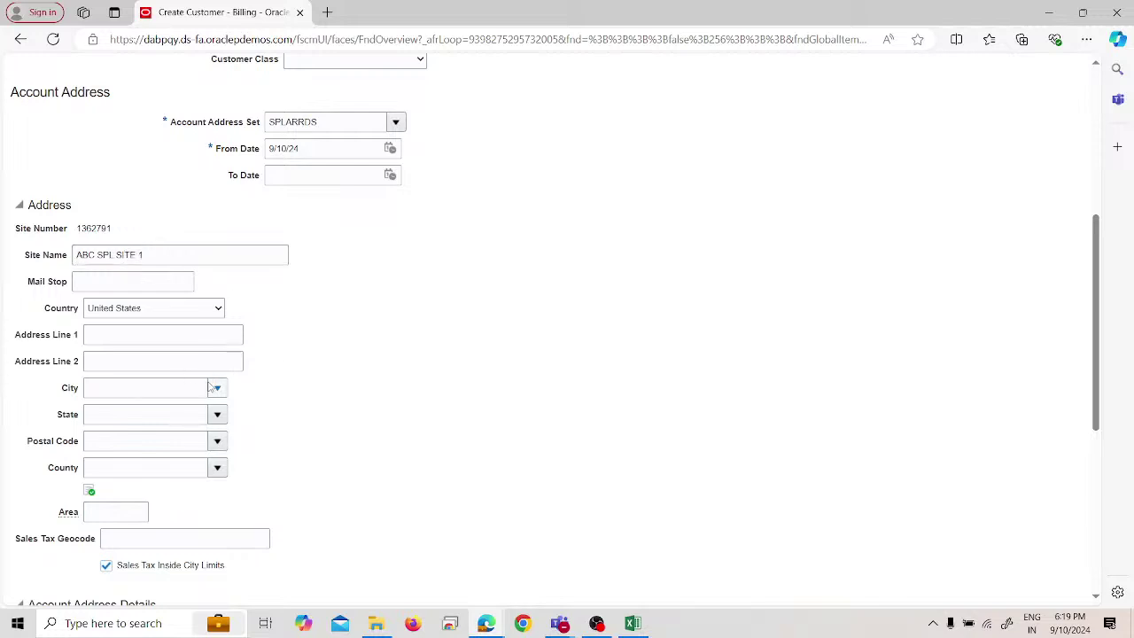
pyautogui.click(172, 340)
pyautogui.write('A')
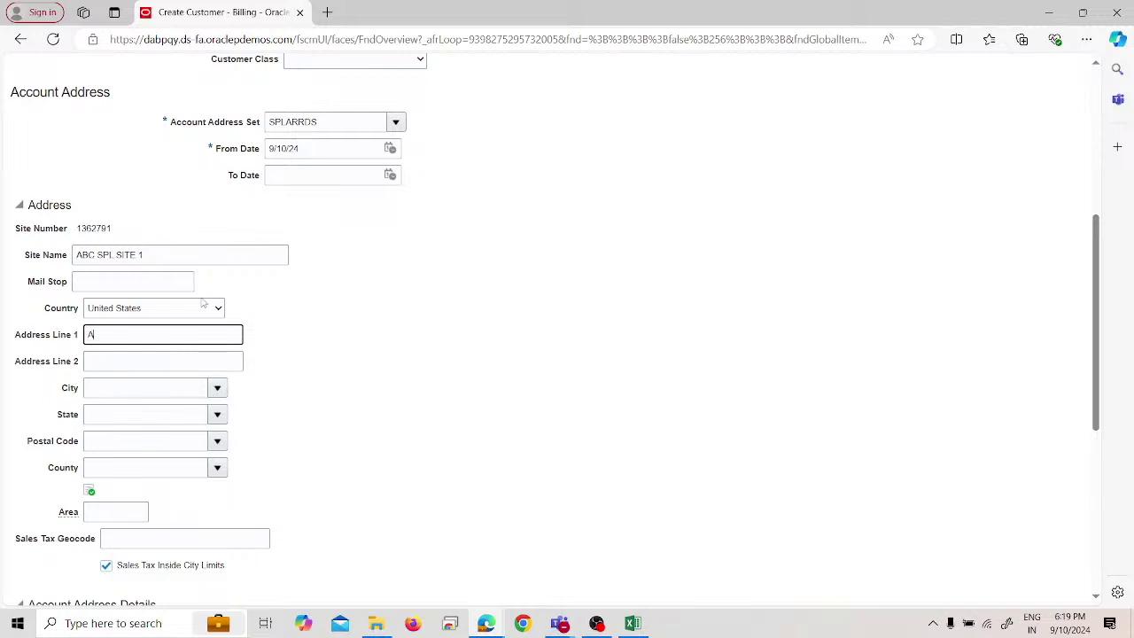
pyautogui.write('BC SPL Customer')
# Search the address's postal codes for 6 and select the Old Mill Creek, Lake, IL entry.
pyautogui.click(209, 440)
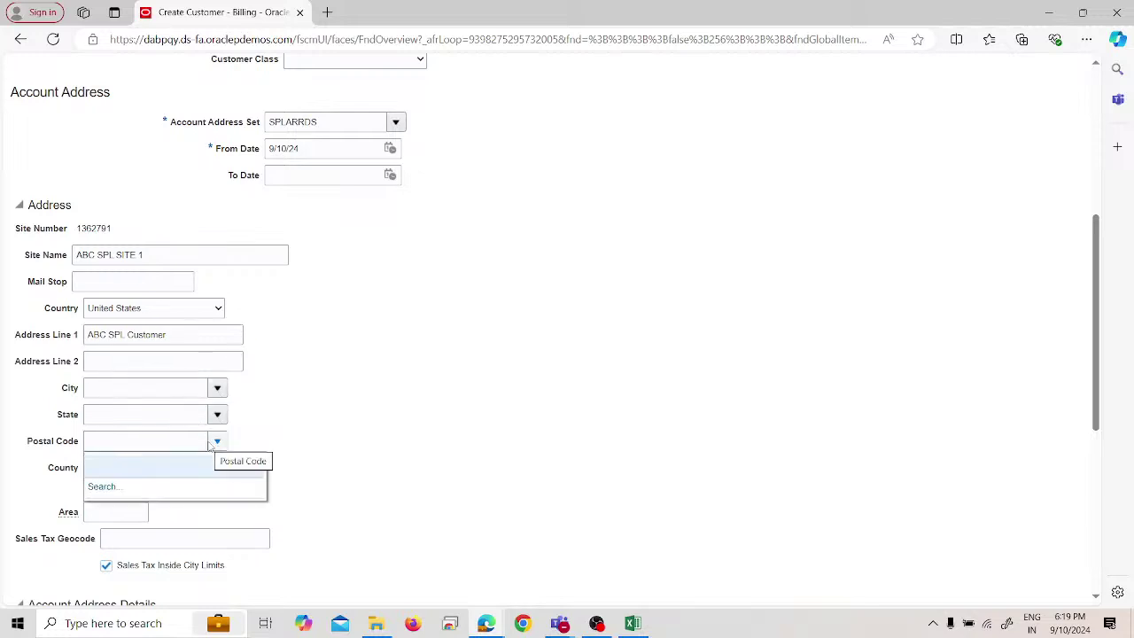
pyautogui.click(202, 489)
pyautogui.click(563, 301)
pyautogui.write('6')
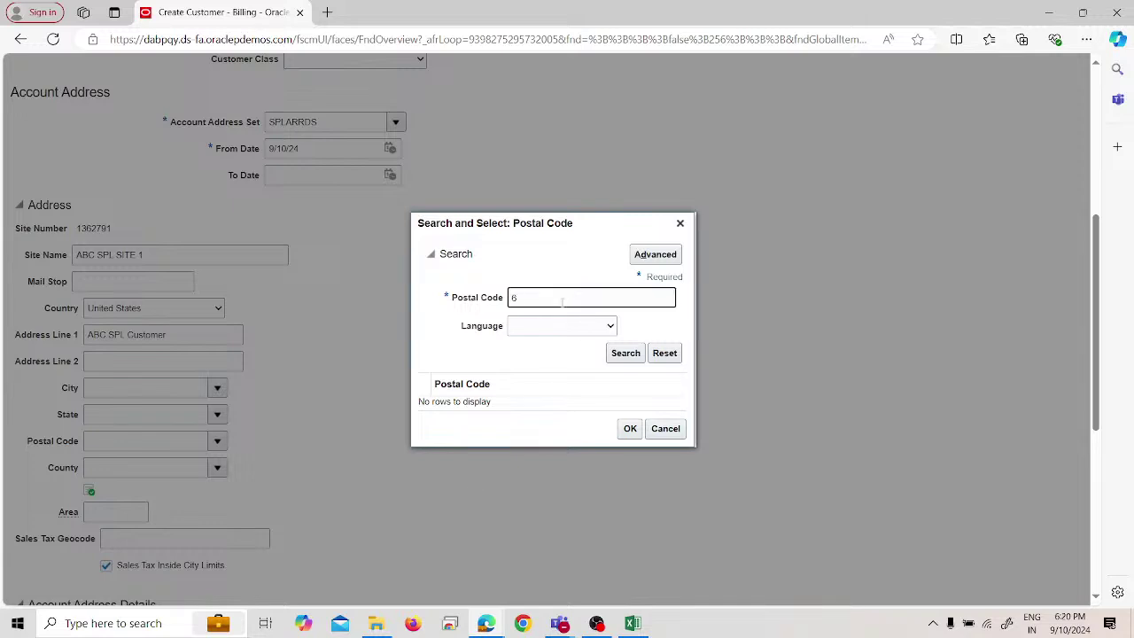
pyautogui.click(609, 354)
pyautogui.scroll(-1, 546, 399)
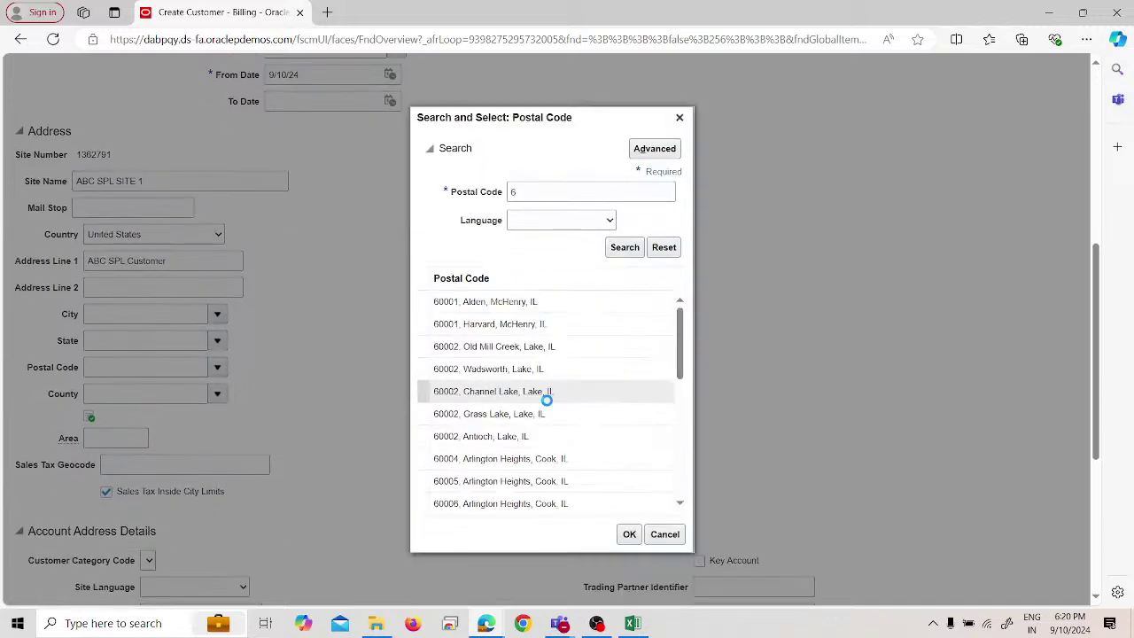
pyautogui.click(629, 535)
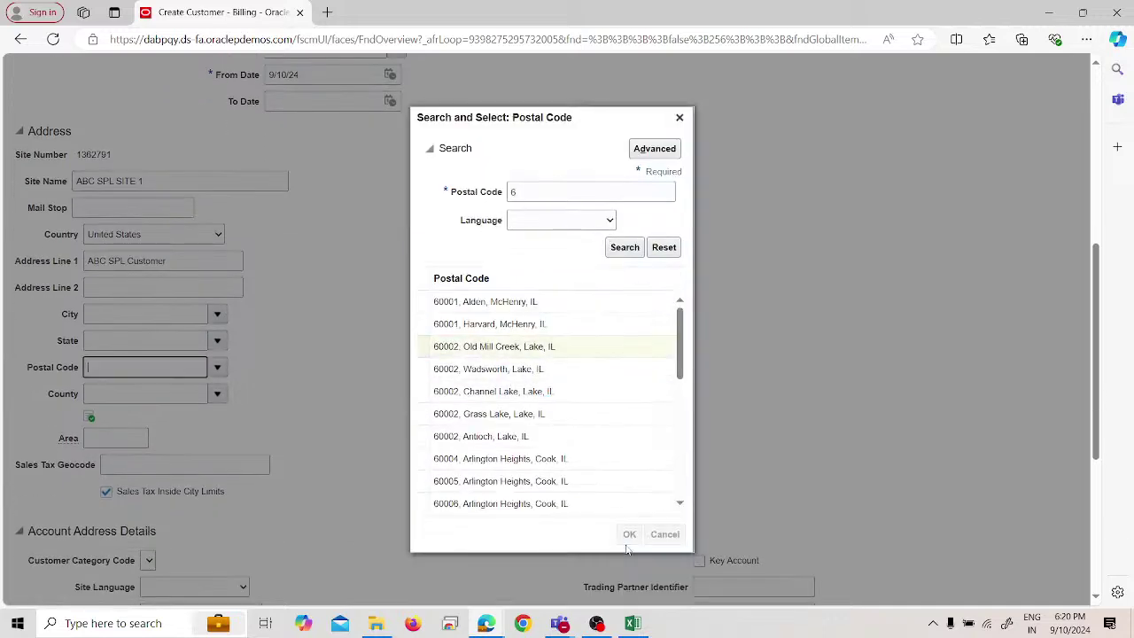
# Add an address purpose row and set its purpose to Bill to.
pyautogui.scroll(-3, 324, 384)
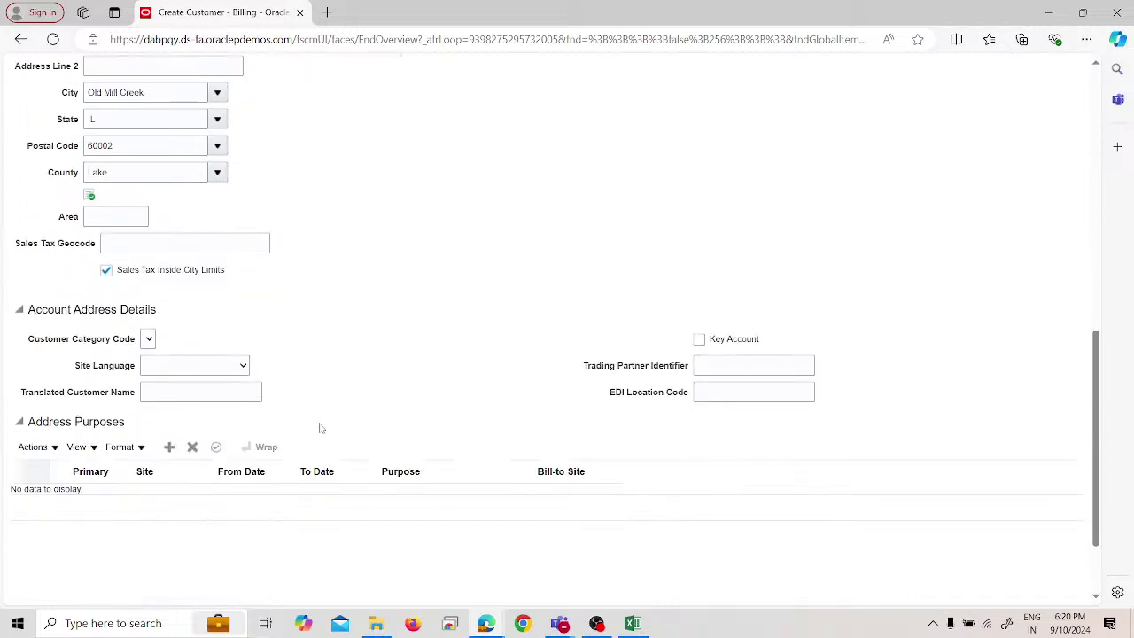
pyautogui.click(173, 448)
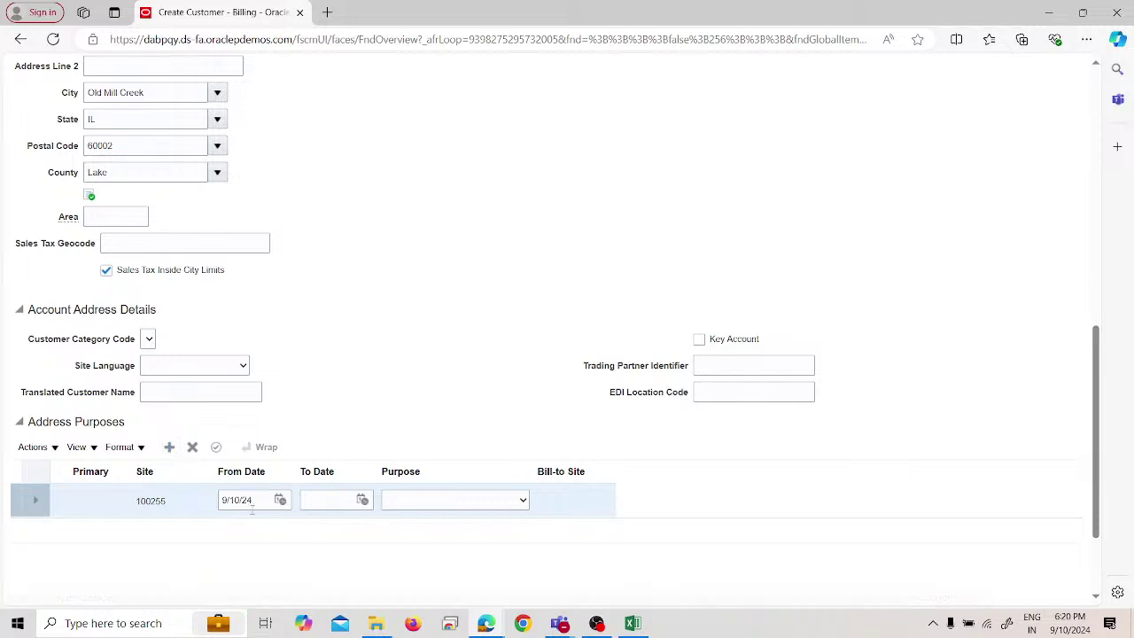
pyautogui.click(447, 501)
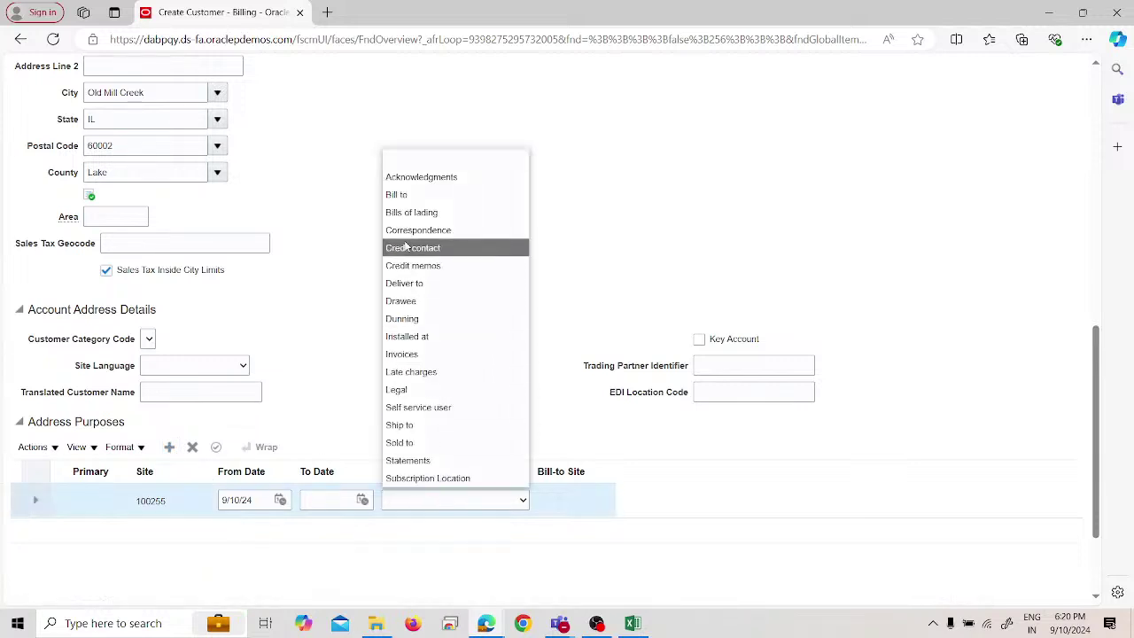
pyautogui.click(399, 197)
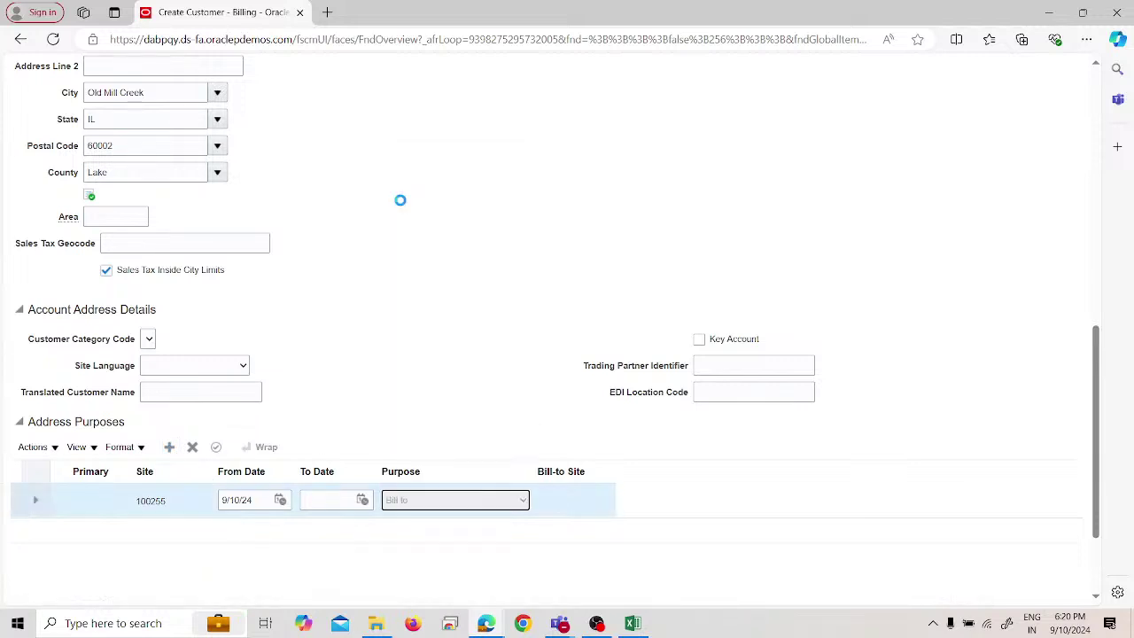
# Add a second address purpose, Ship to, and assign the ABC SPL Customer address as its bill-to site.
pyautogui.click(170, 447)
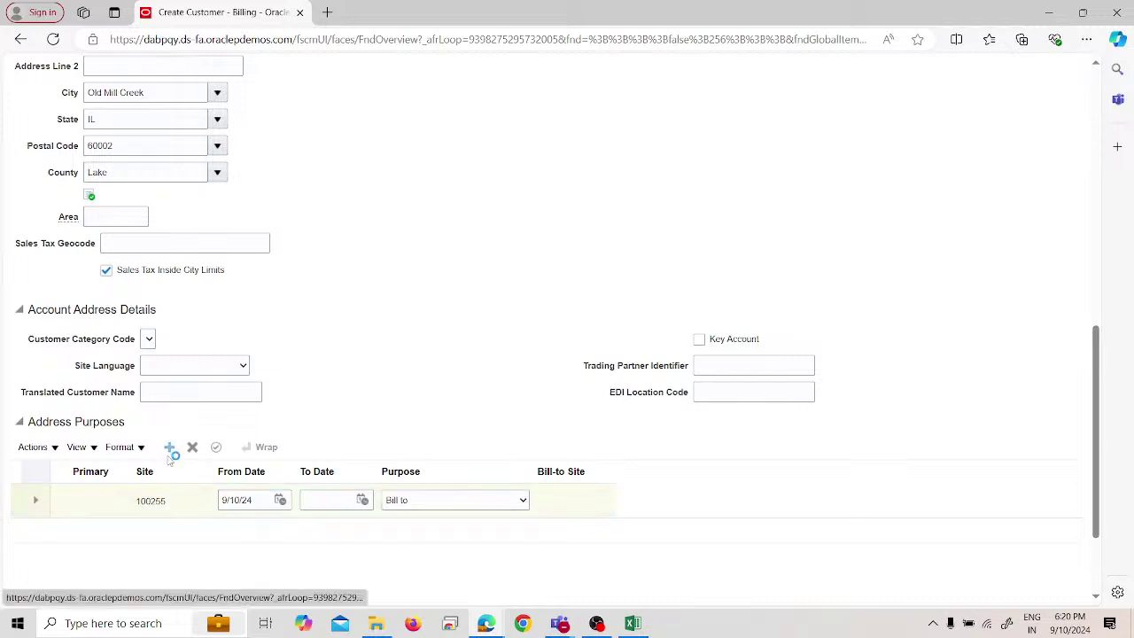
pyautogui.click(496, 505)
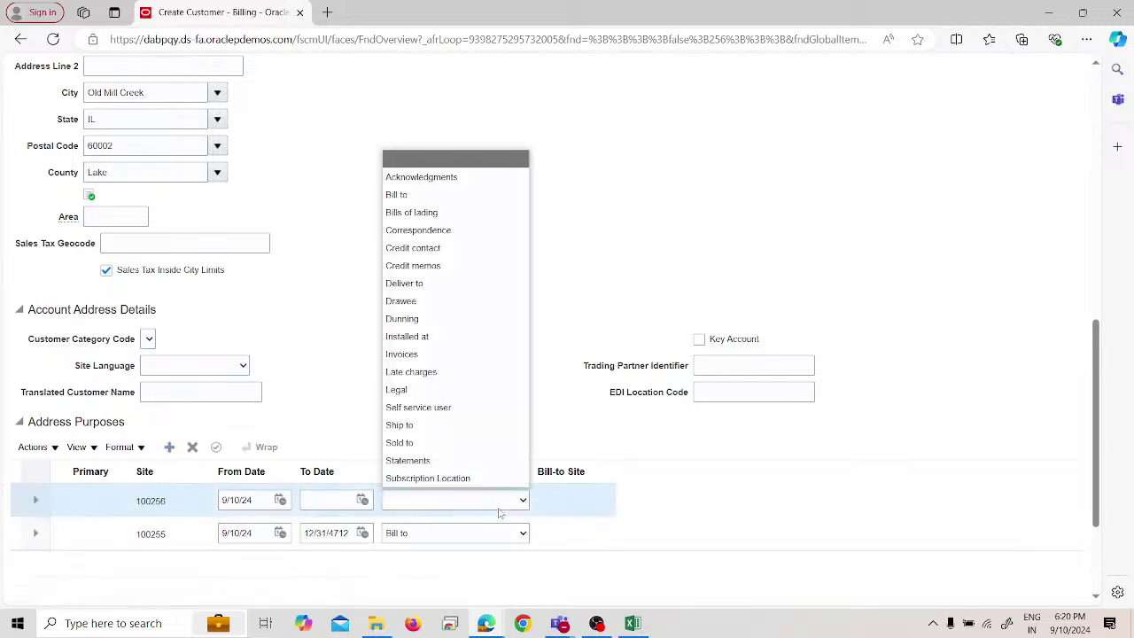
pyautogui.click(443, 426)
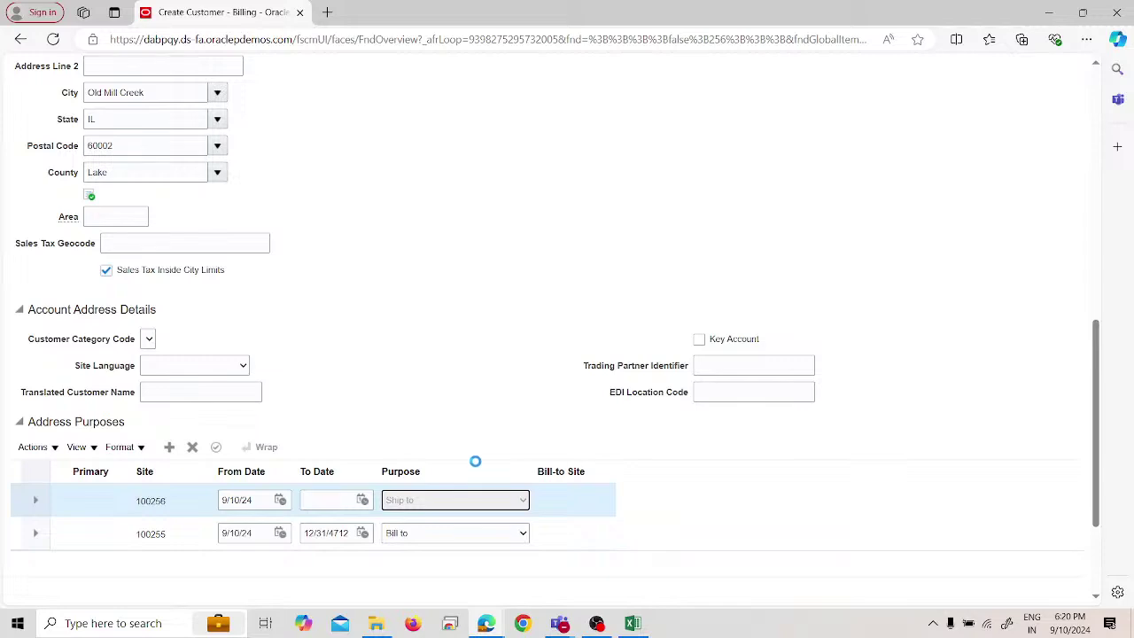
pyautogui.click(593, 500)
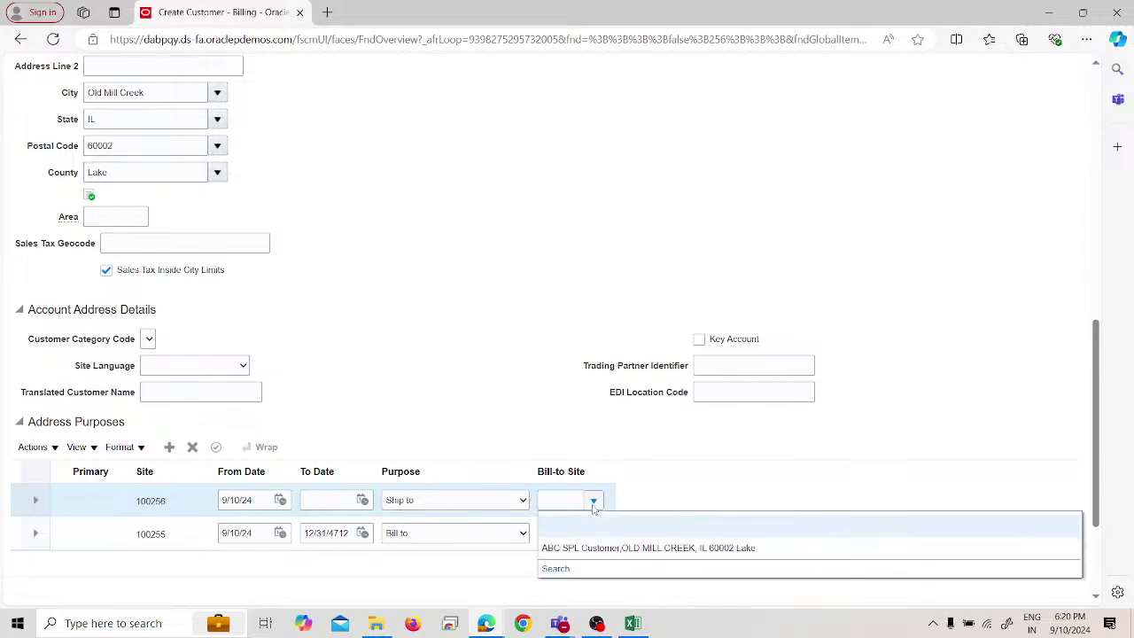
pyautogui.click(600, 548)
# Save and close the new organization customer.
pyautogui.scroll(3, 610, 398)
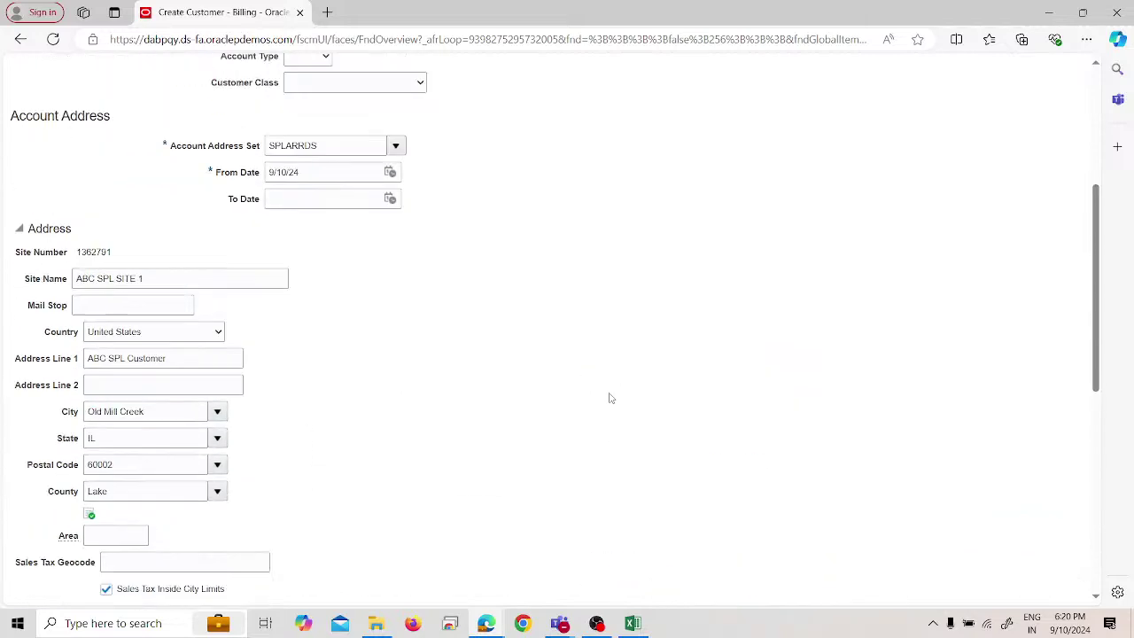
pyautogui.scroll(5, 609, 399)
pyautogui.click(989, 135)
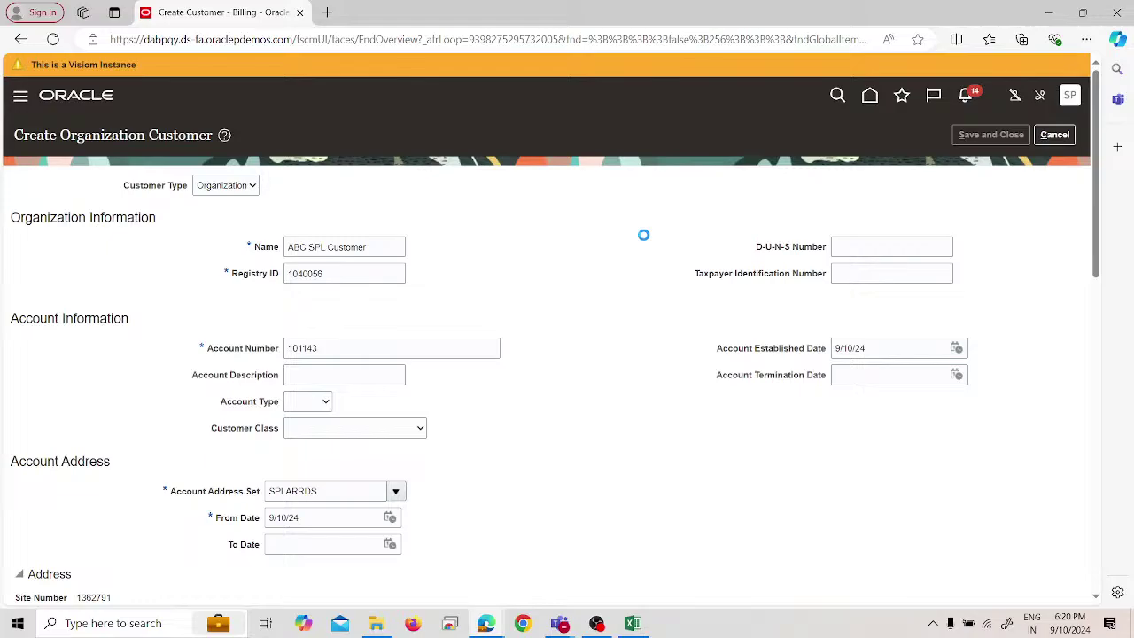
# Switch to the Excel worksheet and enter Create the customer in cell A37 below the Reciprocal Customers heading.
pyautogui.hotkey('alt', 'Tab')
pyautogui.click(53, 381)
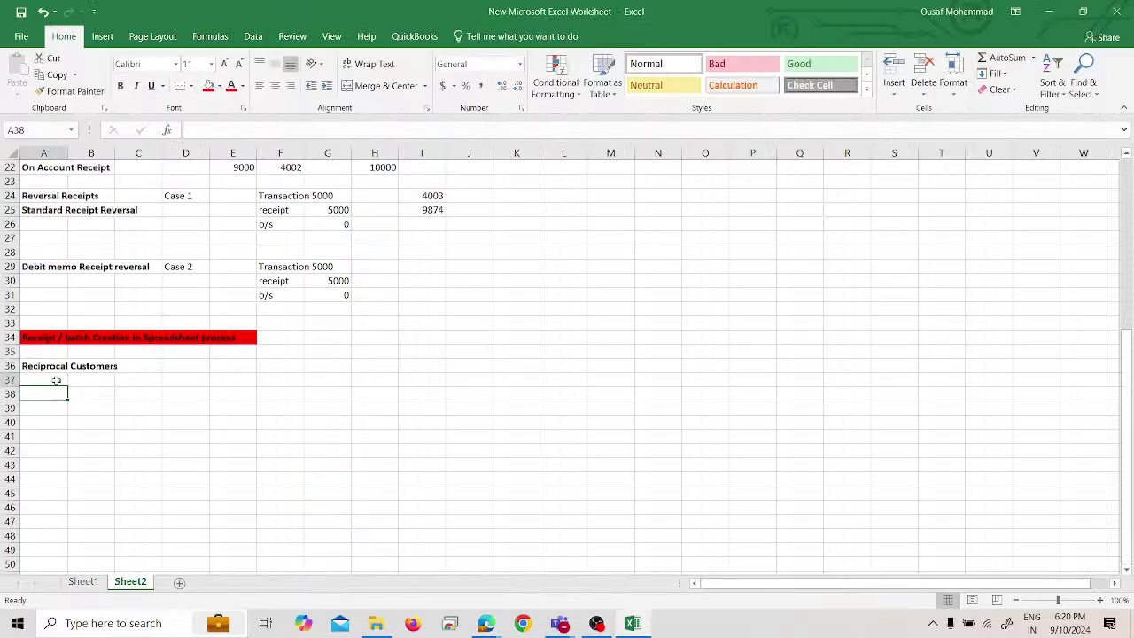
pyautogui.write('Create ')
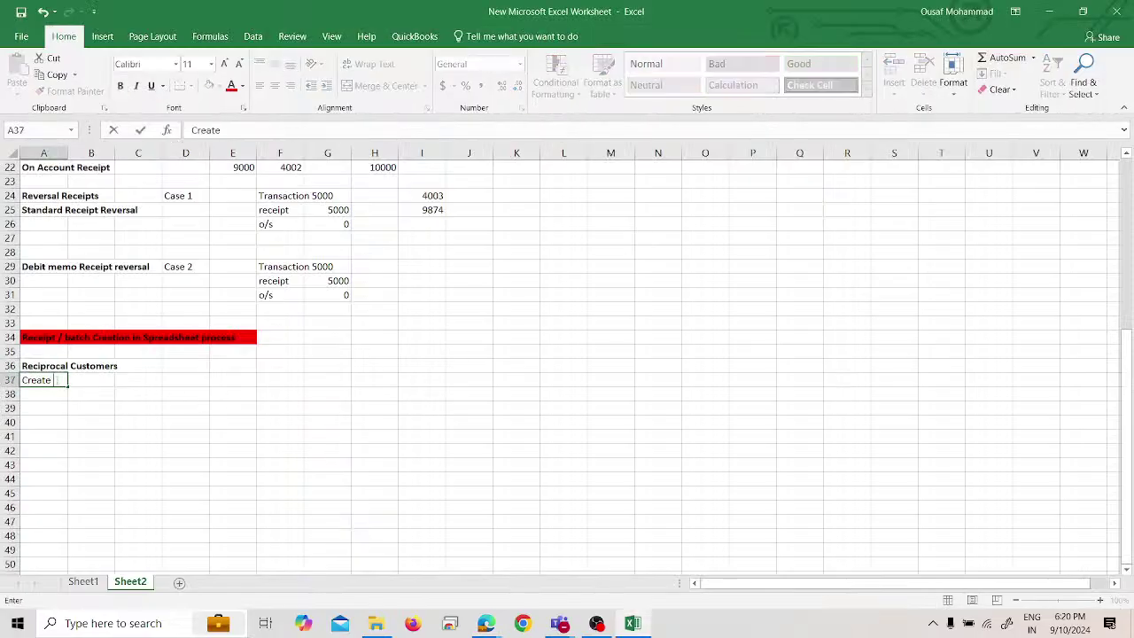
pyautogui.write('the si')
pyautogui.write('ustomer')
pyautogui.press('BackSpace')
pyautogui.press('BackSpace')
pyautogui.press('BackSpace')
pyautogui.press('BackSpace')
pyautogui.press('BackSpace')
pyautogui.press('BackSpace')
pyautogui.press('BackSpace')
pyautogui.write('customer')
pyautogui.press('Return')
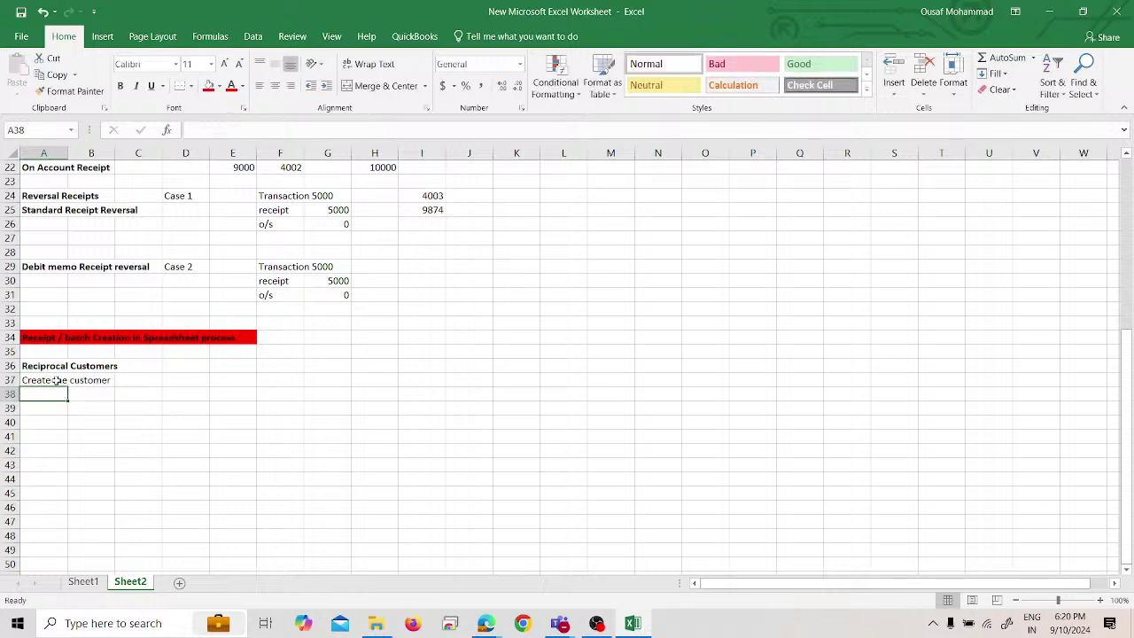
pyautogui.hotkey('alt', 'Tab')
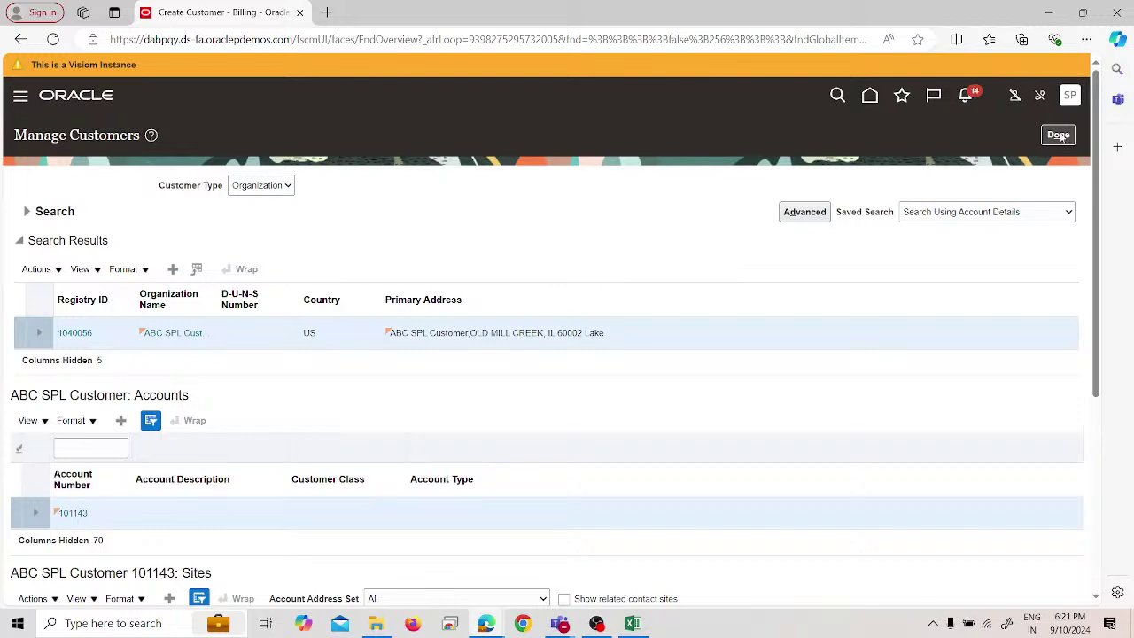
pyautogui.scroll(-3, 168, 390)
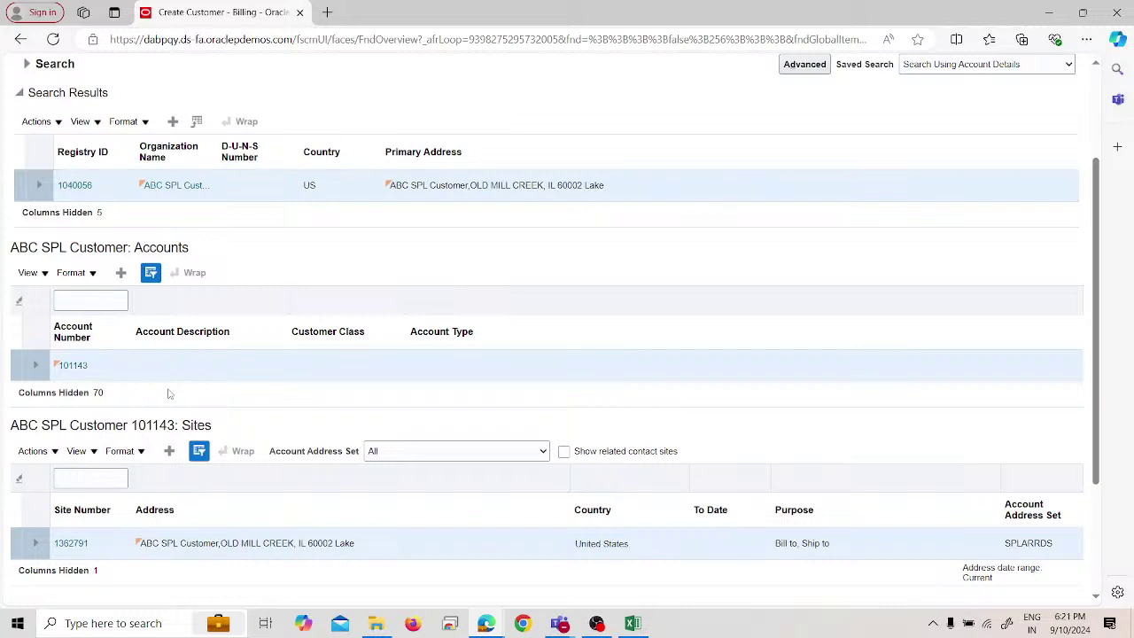
pyautogui.click(79, 369)
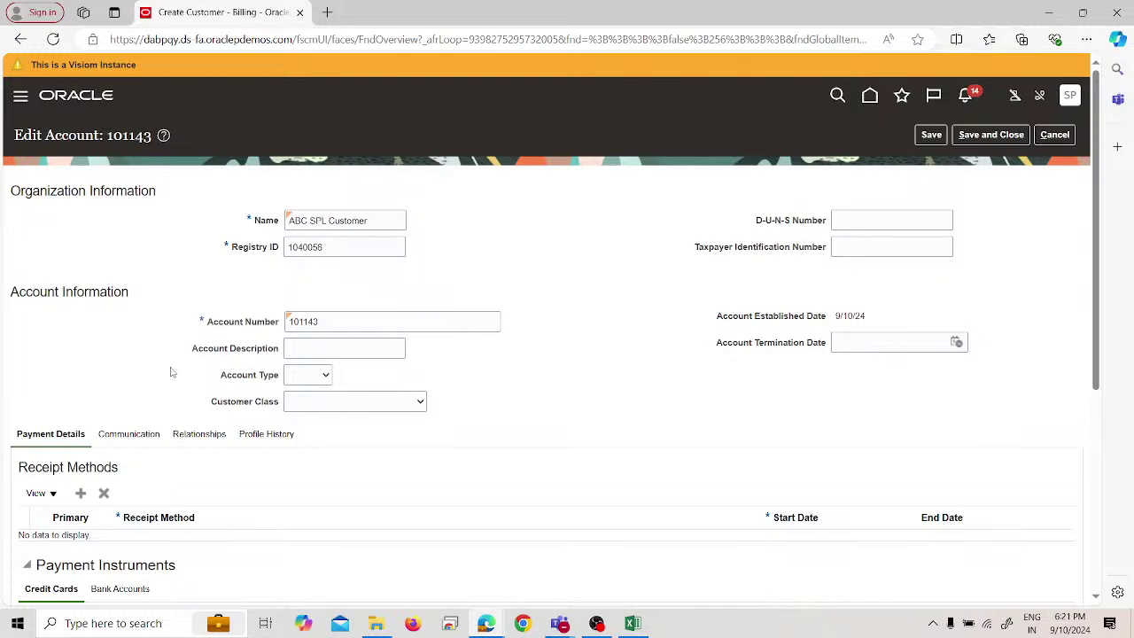
# Show the account's Profile History and make the existing DEFAULT profile record editable.
pyautogui.scroll(-2, 173, 373)
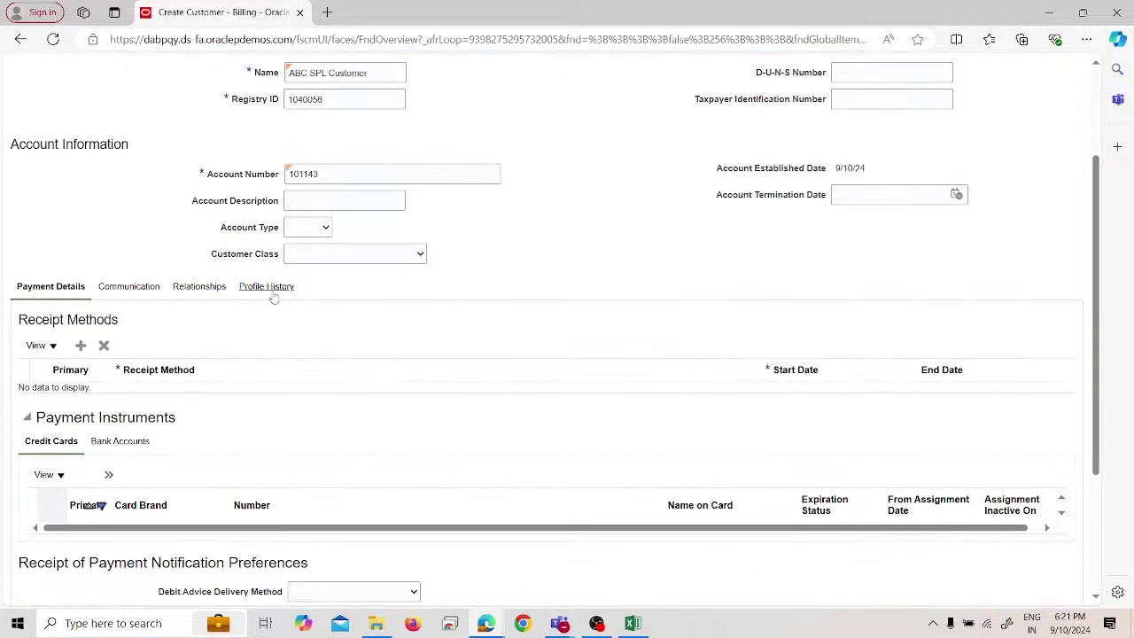
pyautogui.click(276, 288)
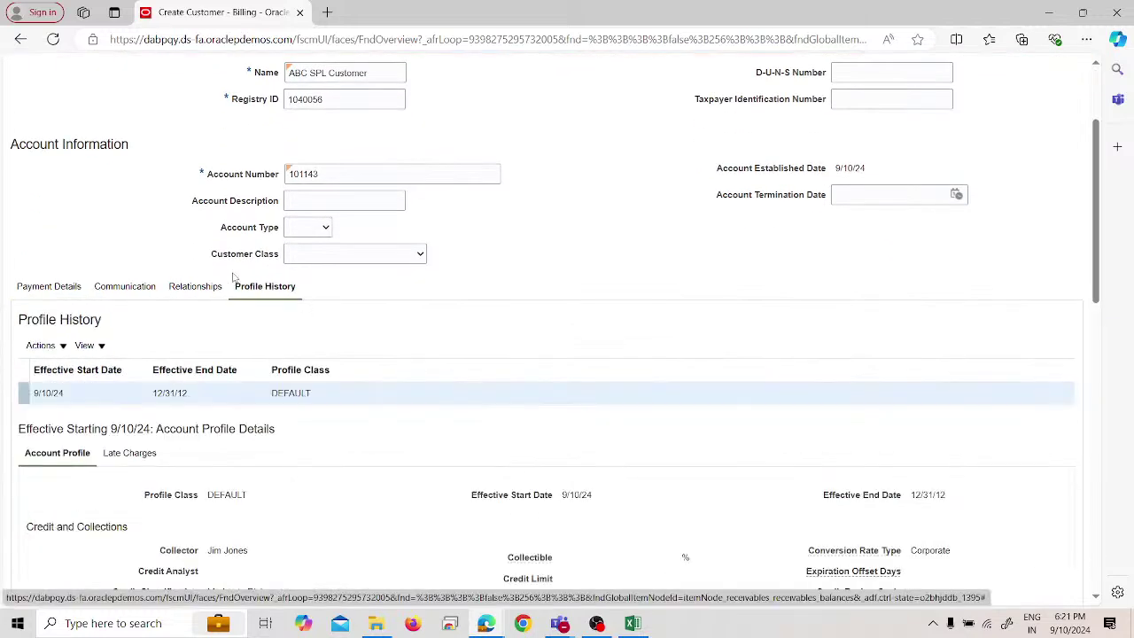
pyautogui.click(62, 346)
pyautogui.moveTo(71, 370); pyautogui.dragTo(77, 393)
pyautogui.click(77, 392)
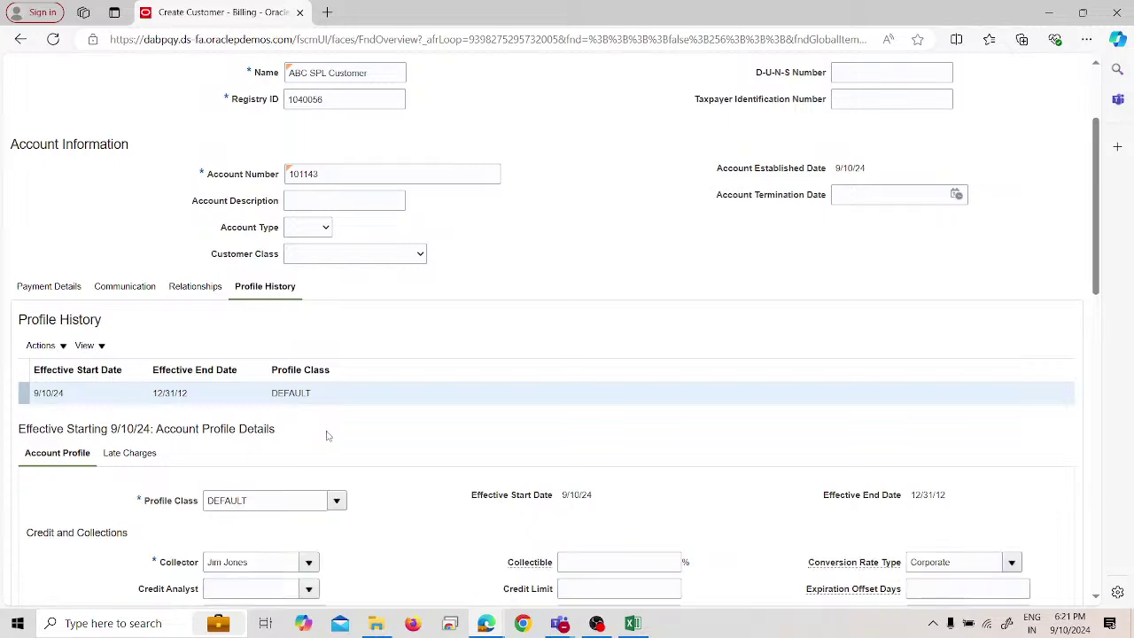
# Change the account profile's class to SPL Standard by searching for spl, and accept resetting all values to the class defaults.
pyautogui.scroll(-3, 332, 480)
pyautogui.click(339, 281)
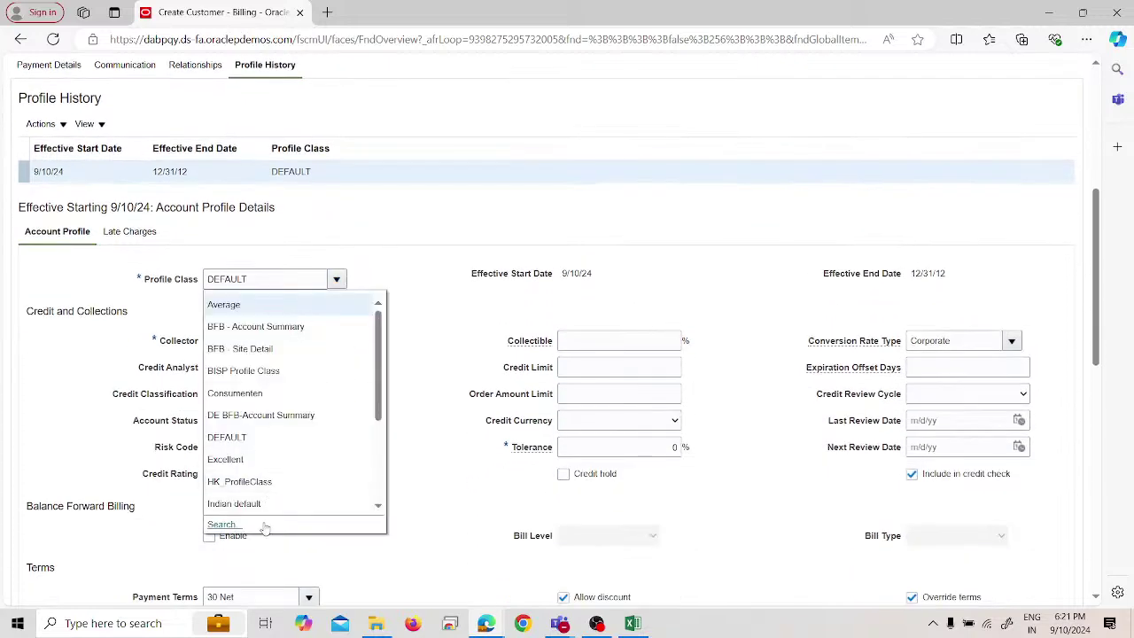
pyautogui.click(263, 523)
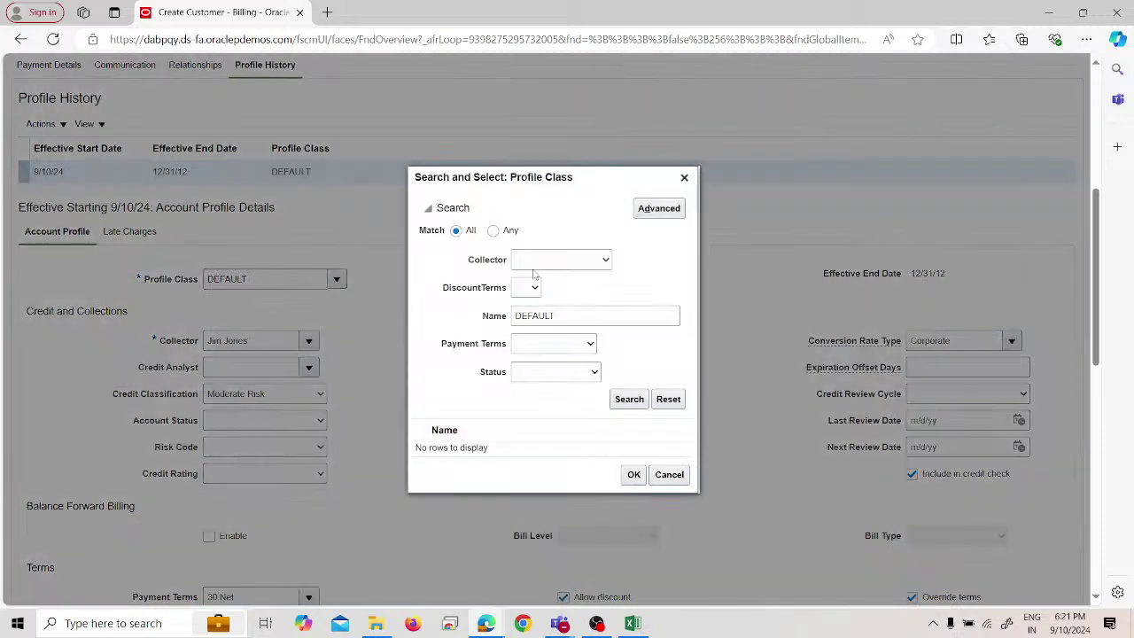
pyautogui.click(536, 266)
pyautogui.click(585, 316)
pyautogui.doubleClick(585, 315)
pyautogui.write('s')
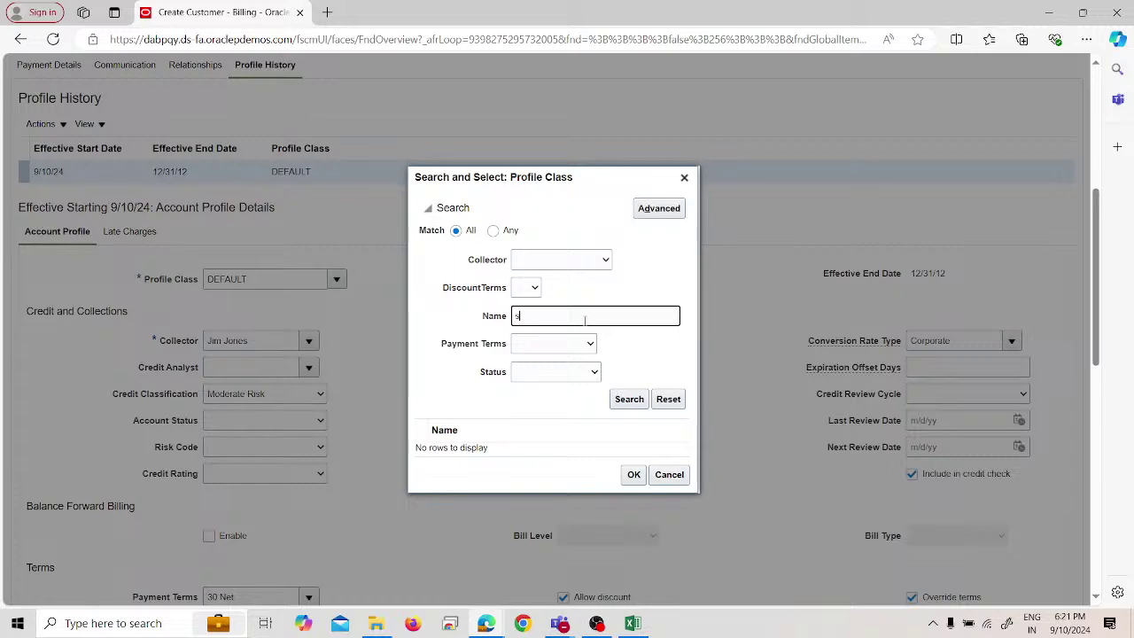
pyautogui.write('pl')
pyautogui.press('Return')
pyautogui.click(642, 484)
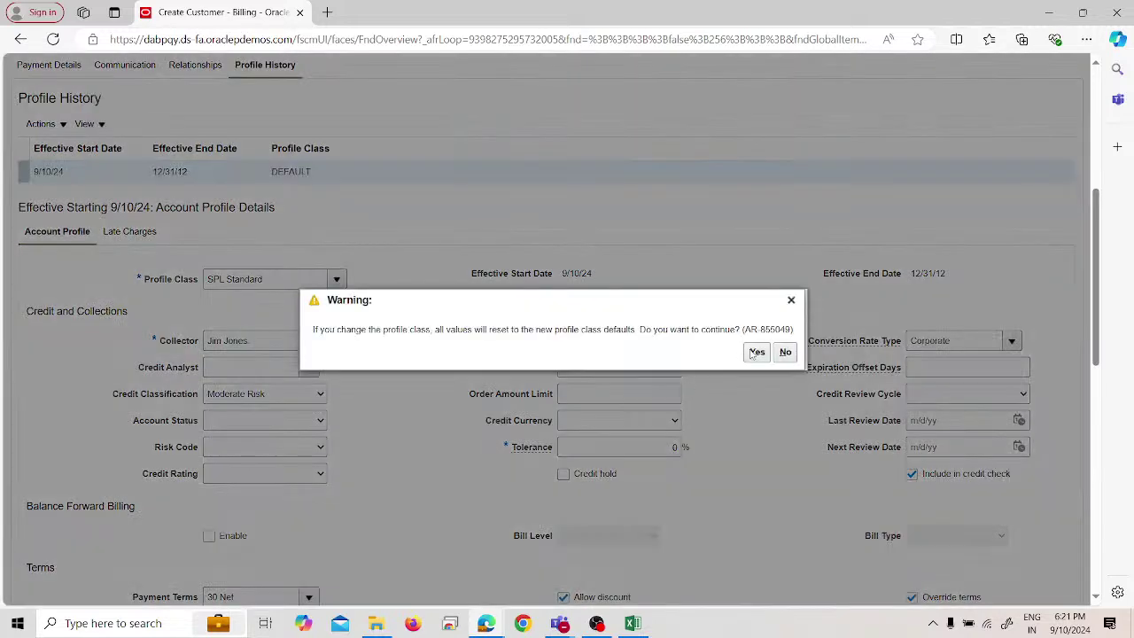
pyautogui.click(755, 353)
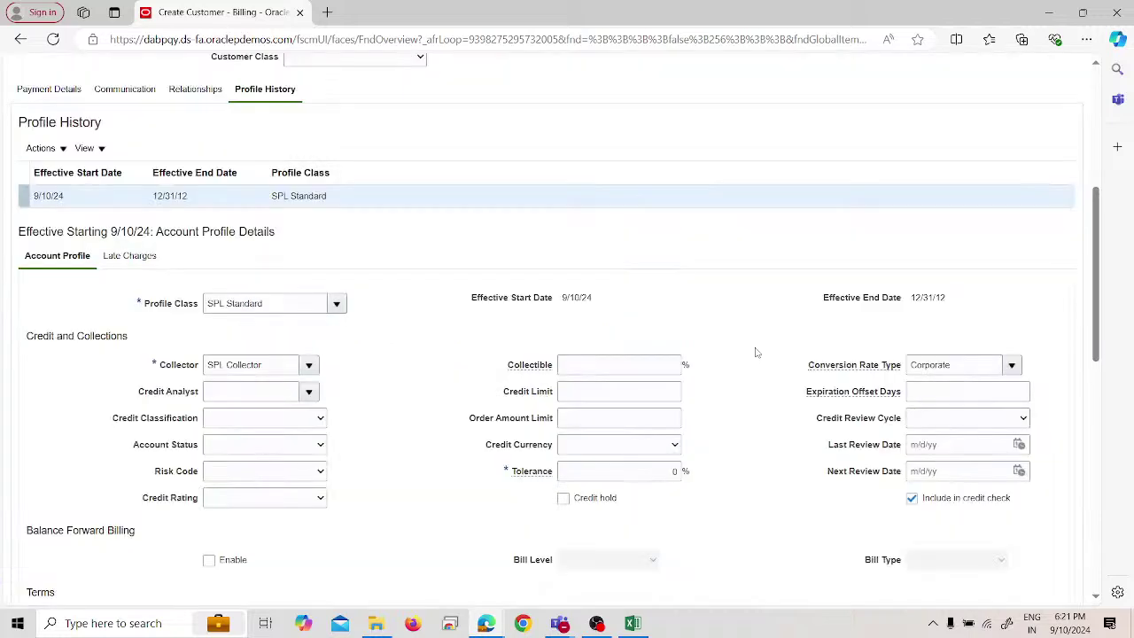
# Review the SPL Standard profile details, including terms, receipt matching and statement settings, then save and close the customer account.
pyautogui.scroll(-3, 358, 393)
pyautogui.scroll(-1, 390, 396)
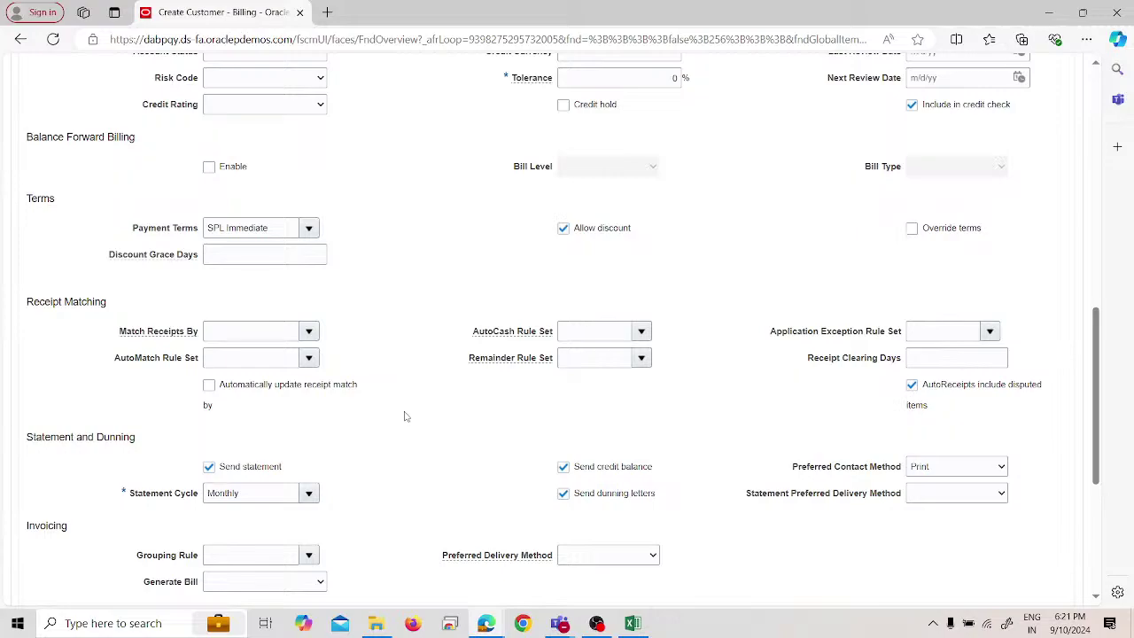
pyautogui.scroll(-2, 405, 416)
pyautogui.scroll(-2, 405, 415)
pyautogui.scroll(4, 600, 405)
pyautogui.scroll(6, 678, 407)
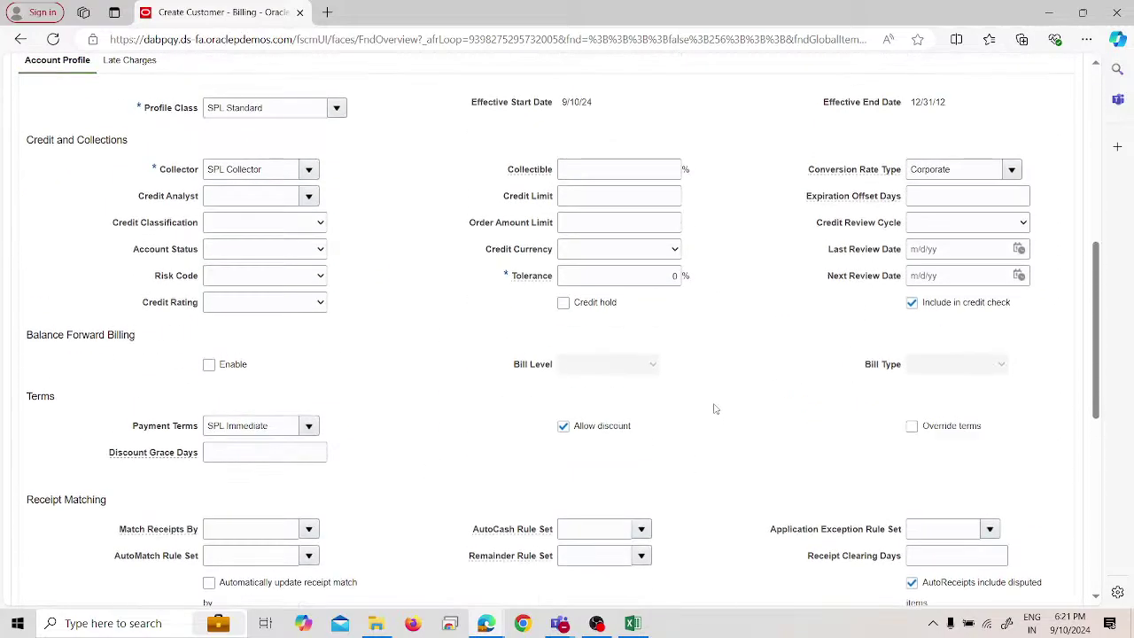
pyautogui.scroll(4, 715, 409)
pyautogui.click(984, 133)
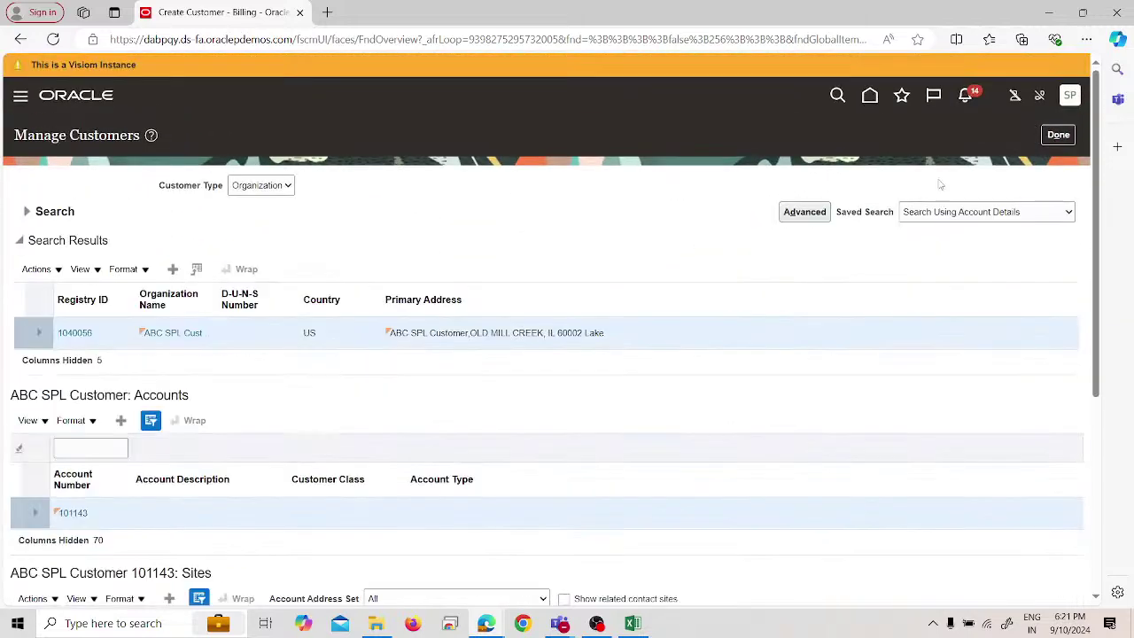
pyautogui.click(1057, 137)
# Switch to the Excel worksheet and enter Enable Reciprocal customer option in cell A38.
pyautogui.hotkey('alt', 'Tab')
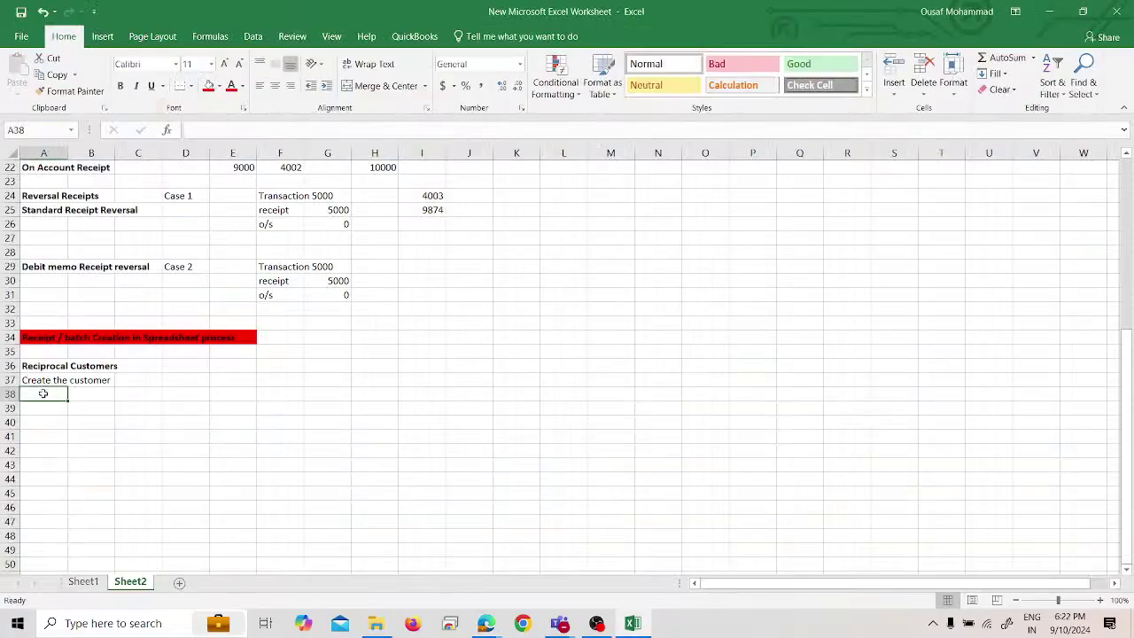
pyautogui.write('Enab')
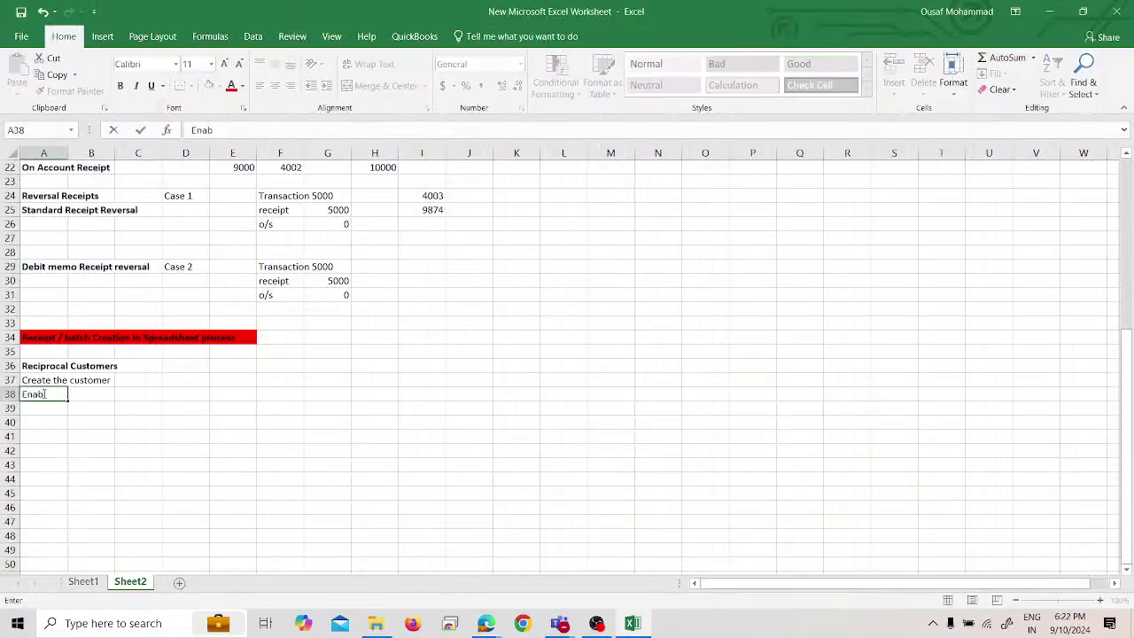
pyautogui.write('le Reciproca')
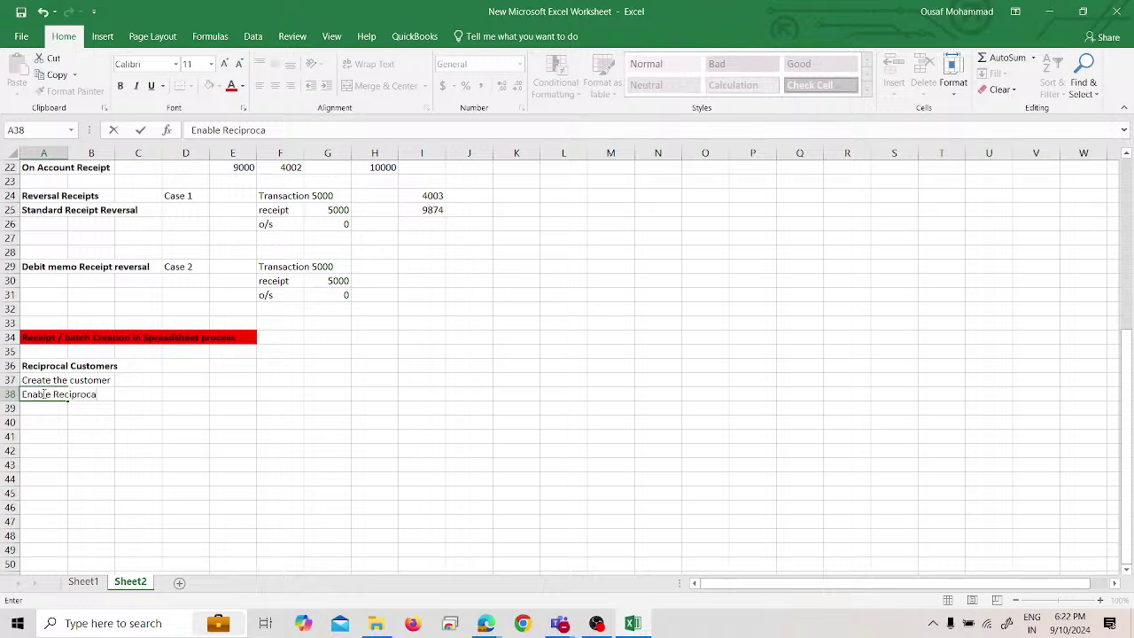
pyautogui.write('l customer option')
pyautogui.press('Return')
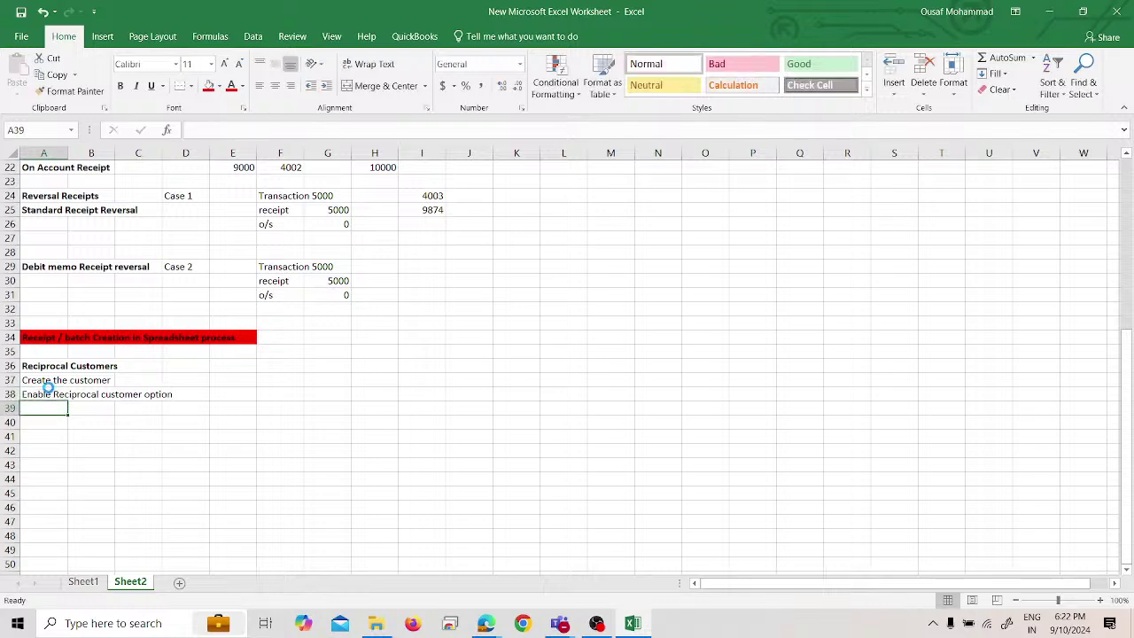
# Switch to Oracle Fusion in Edge, go to the implementation projects in Setup and Maintenance, and open SPL_IMPL.
pyautogui.hotkey('alt', 'Tab')
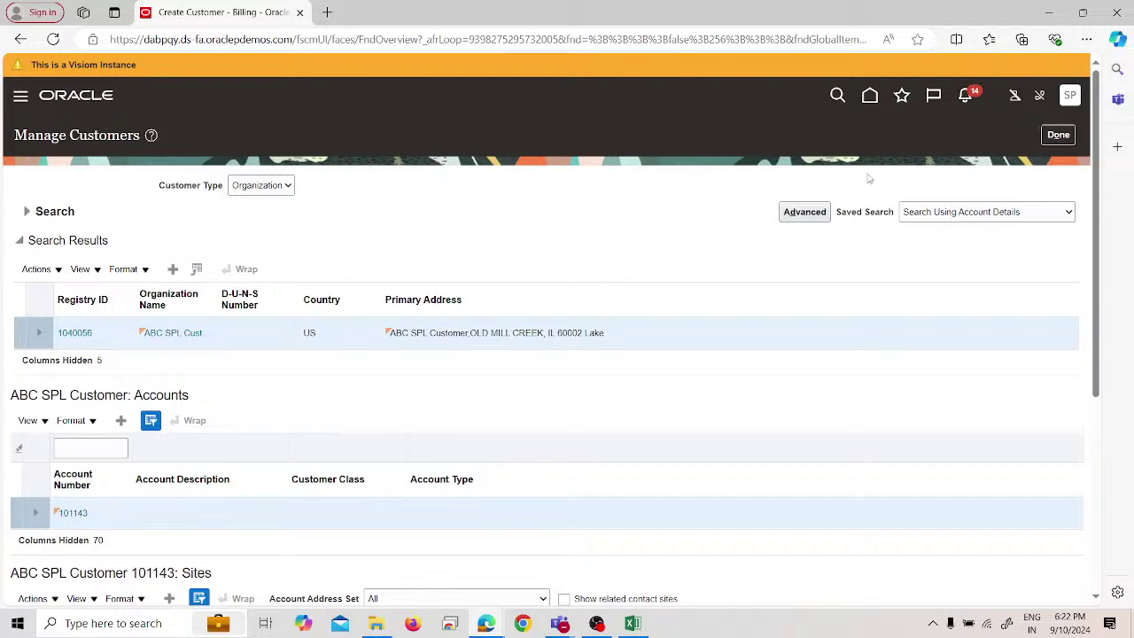
pyautogui.click(1070, 94)
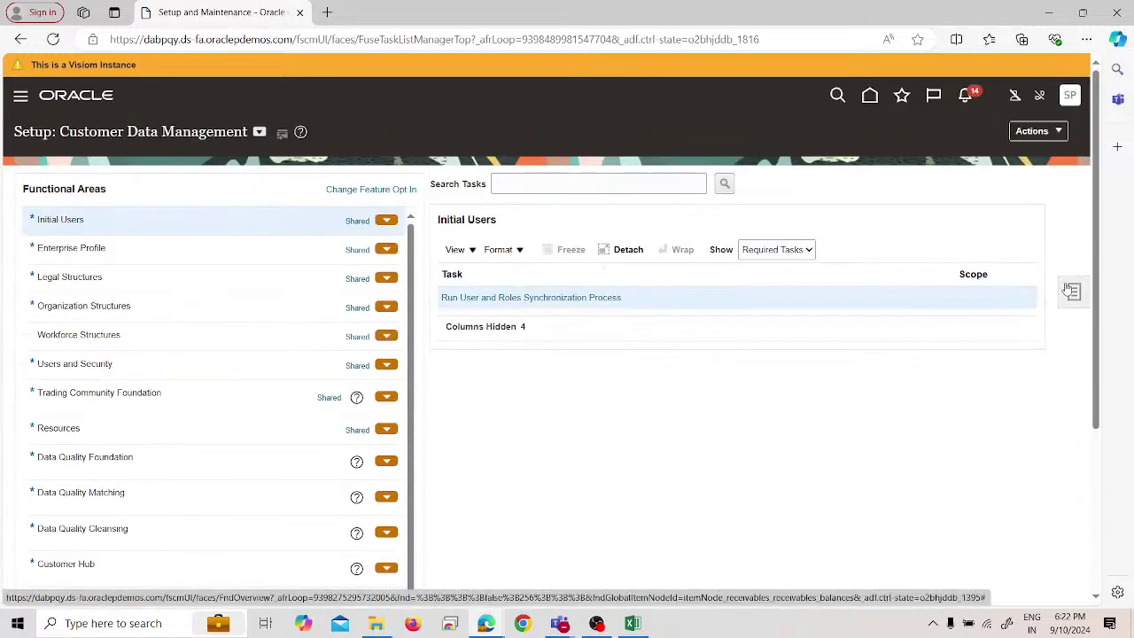
pyautogui.click(1073, 291)
pyautogui.click(992, 180)
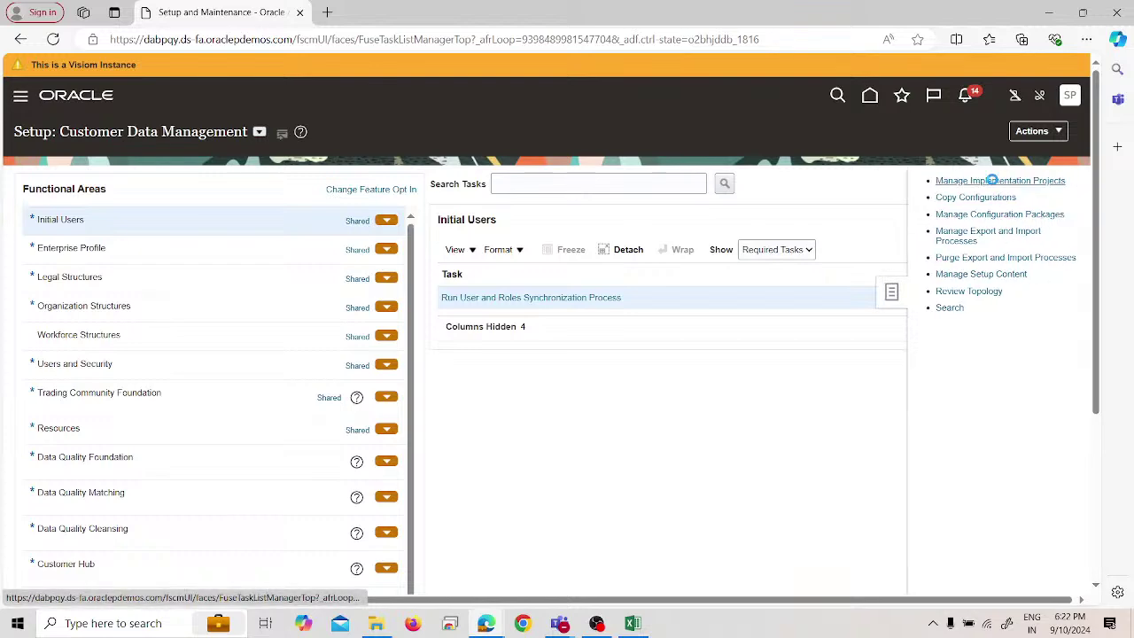
pyautogui.click(996, 139)
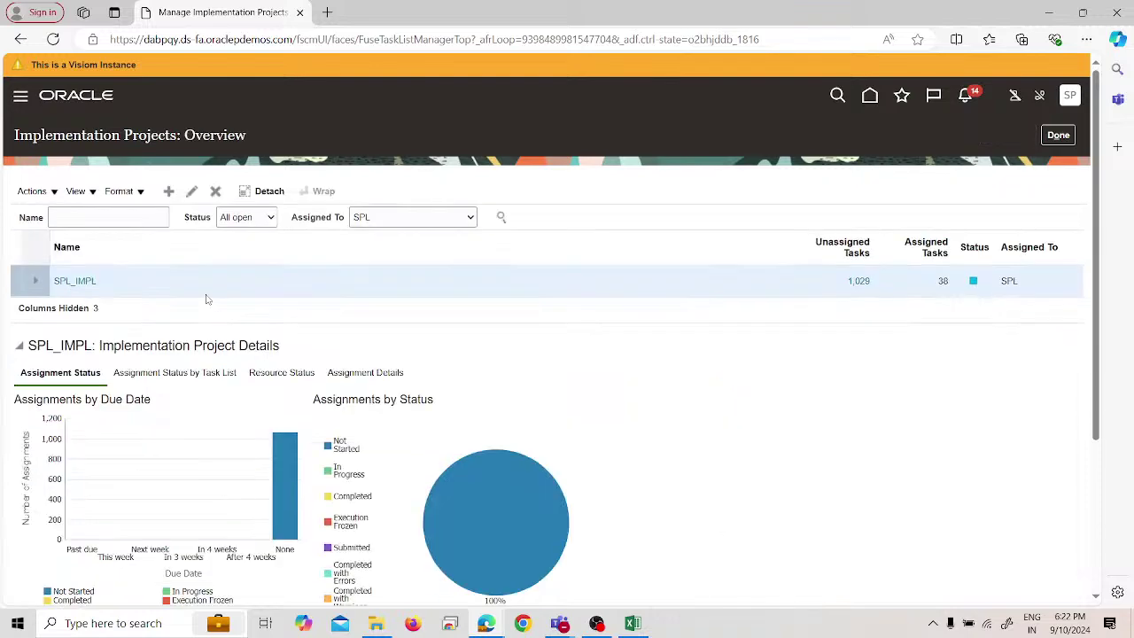
pyautogui.click(66, 280)
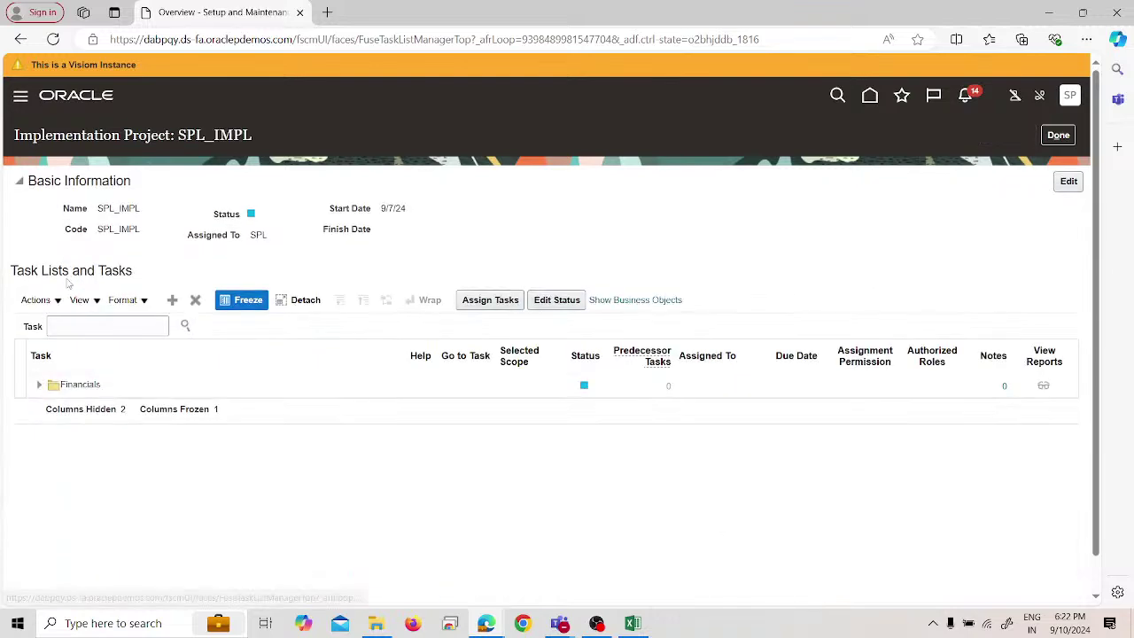
# Search the project's tasks for system options and open the Manage Receivables System Options task.
pyautogui.click(109, 327)
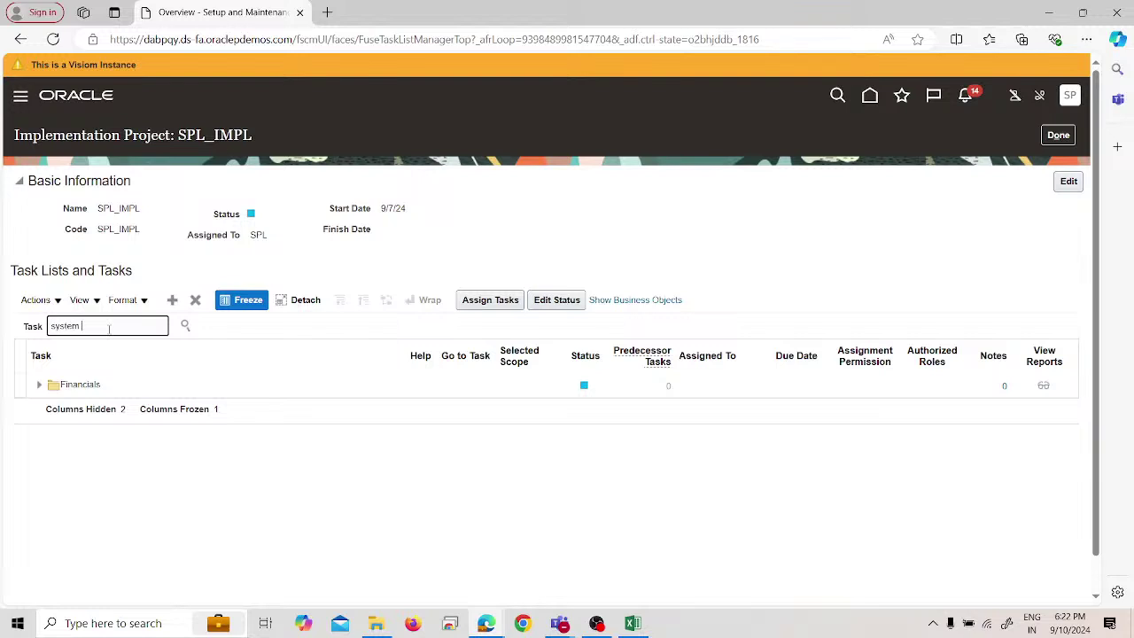
pyautogui.press('Return')
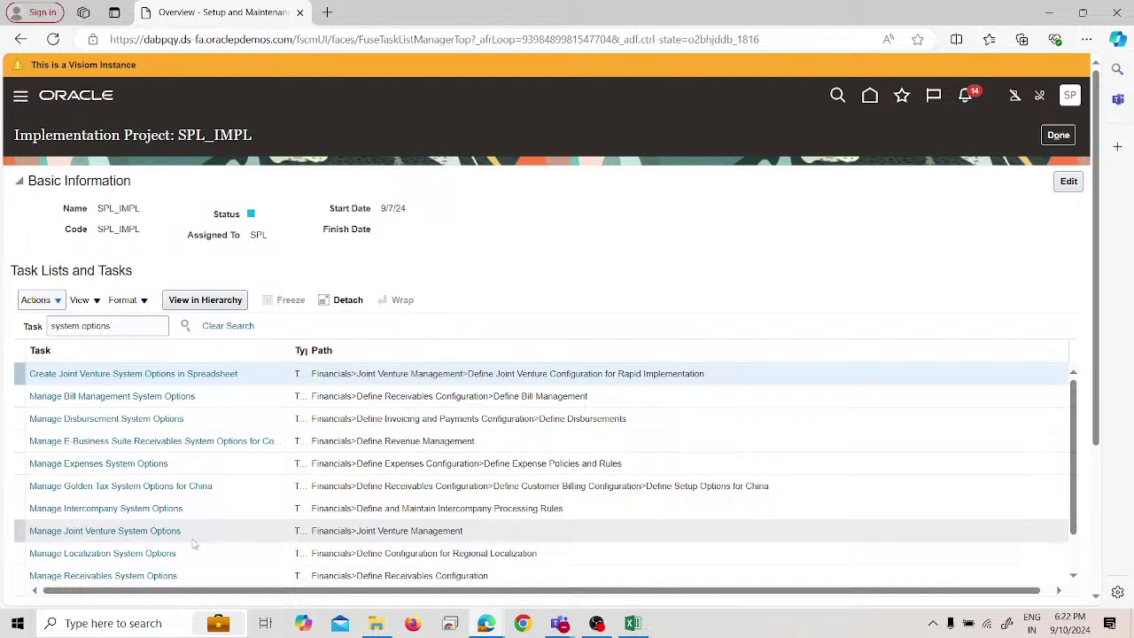
pyautogui.click(145, 575)
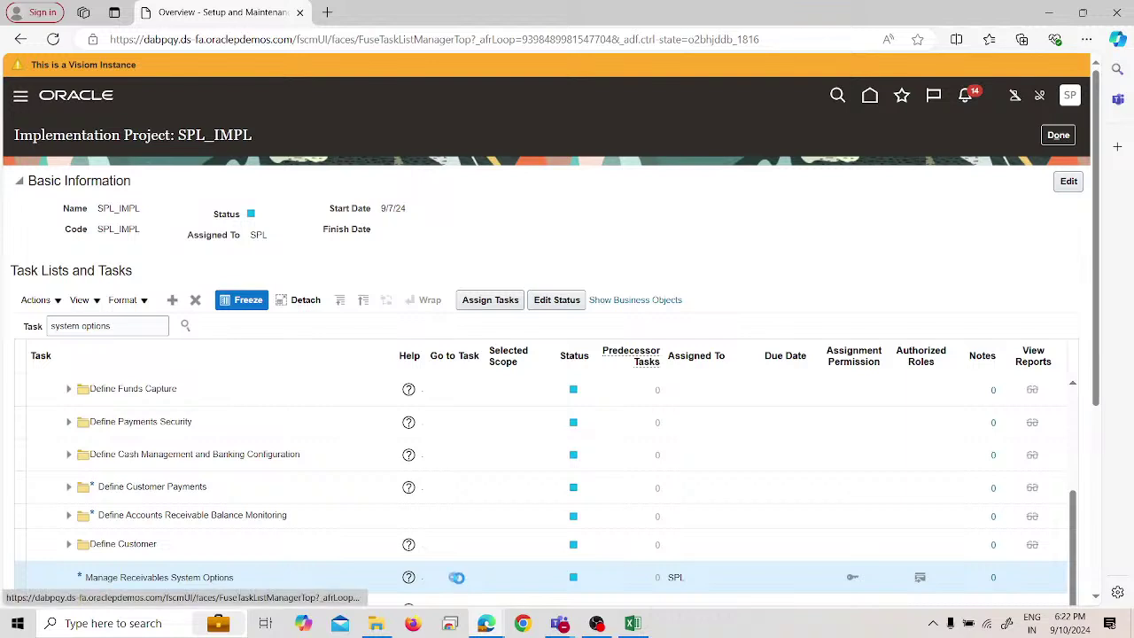
pyautogui.click(456, 577)
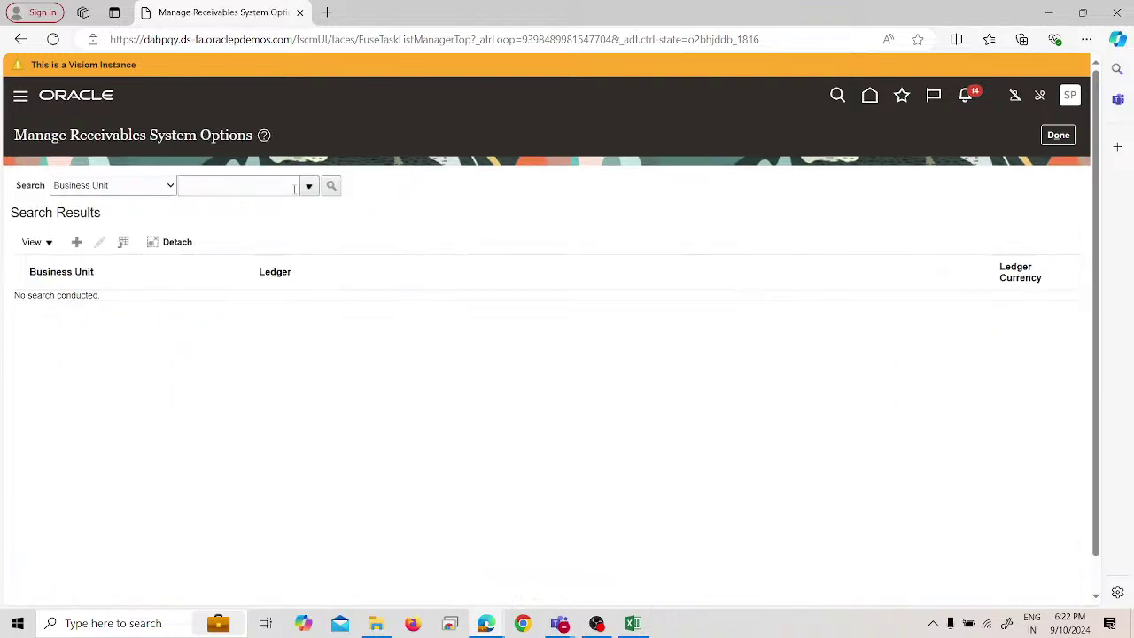
# Search for the SPL business unit with the business unit lookup in the Receivables system options.
pyautogui.click(295, 188)
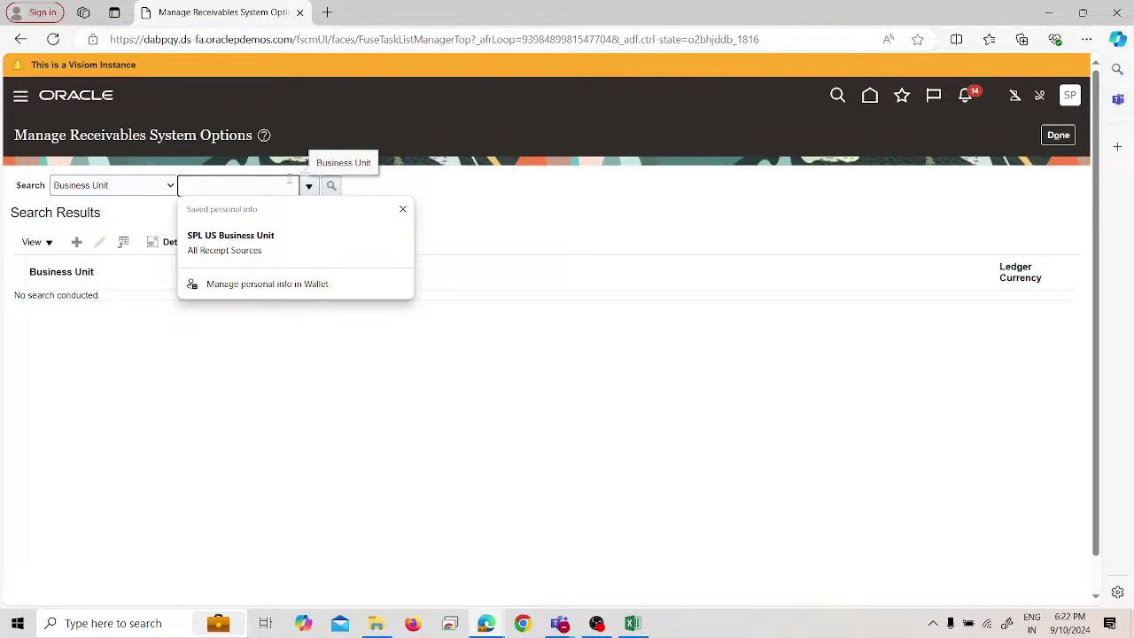
pyautogui.click(309, 185)
pyautogui.scroll(-3, 286, 342)
pyautogui.scroll(3, 244, 372)
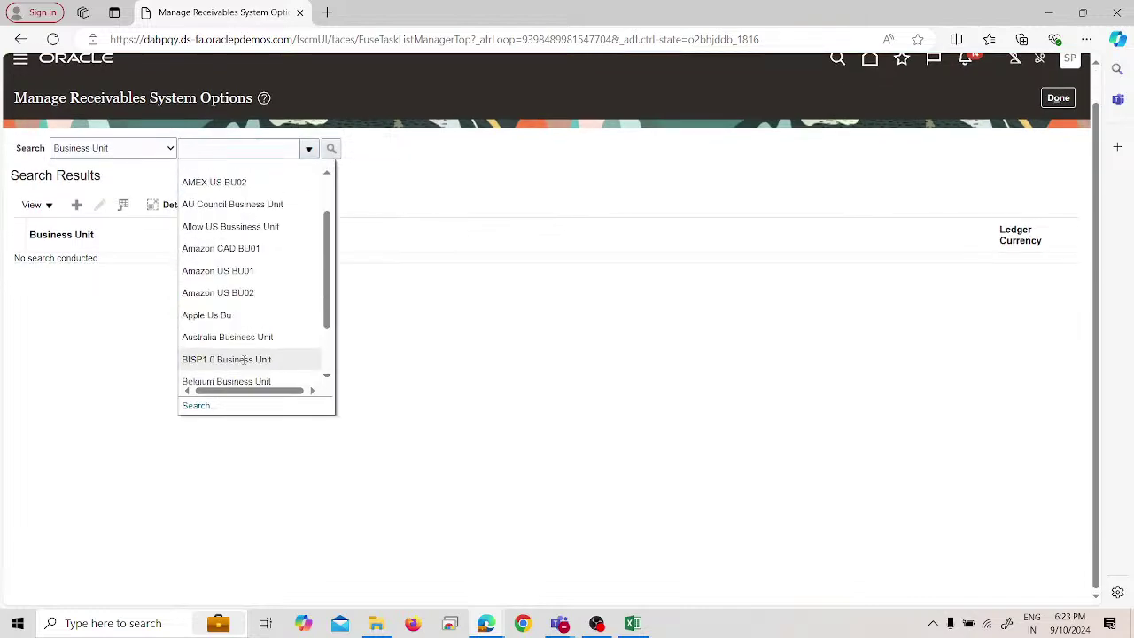
pyautogui.click(222, 405)
pyautogui.click(532, 302)
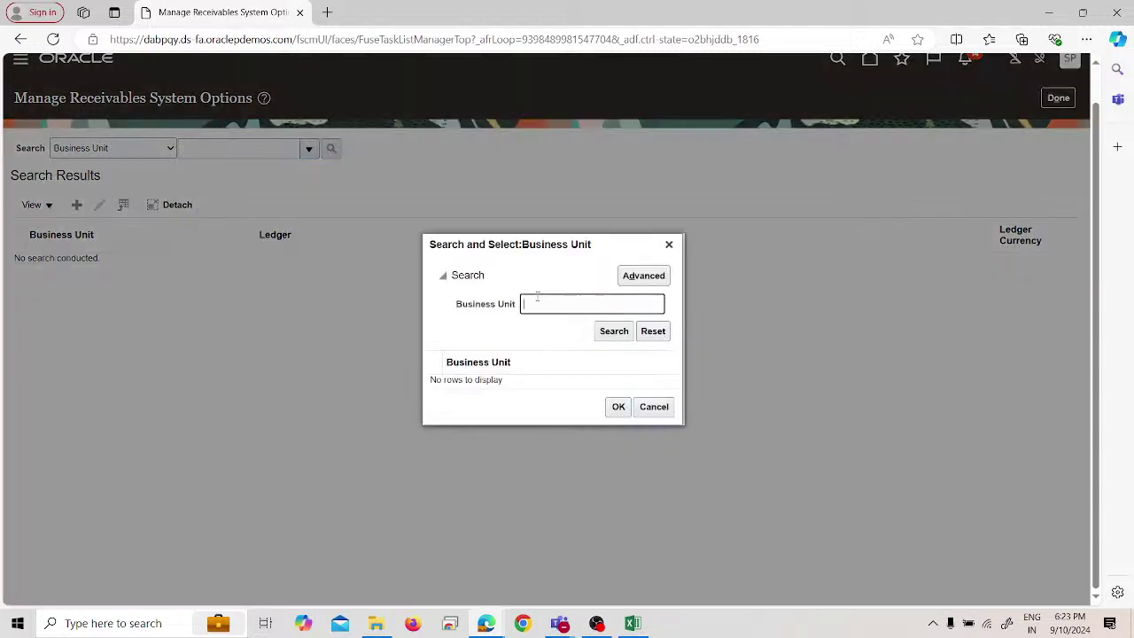
pyautogui.write('sp')
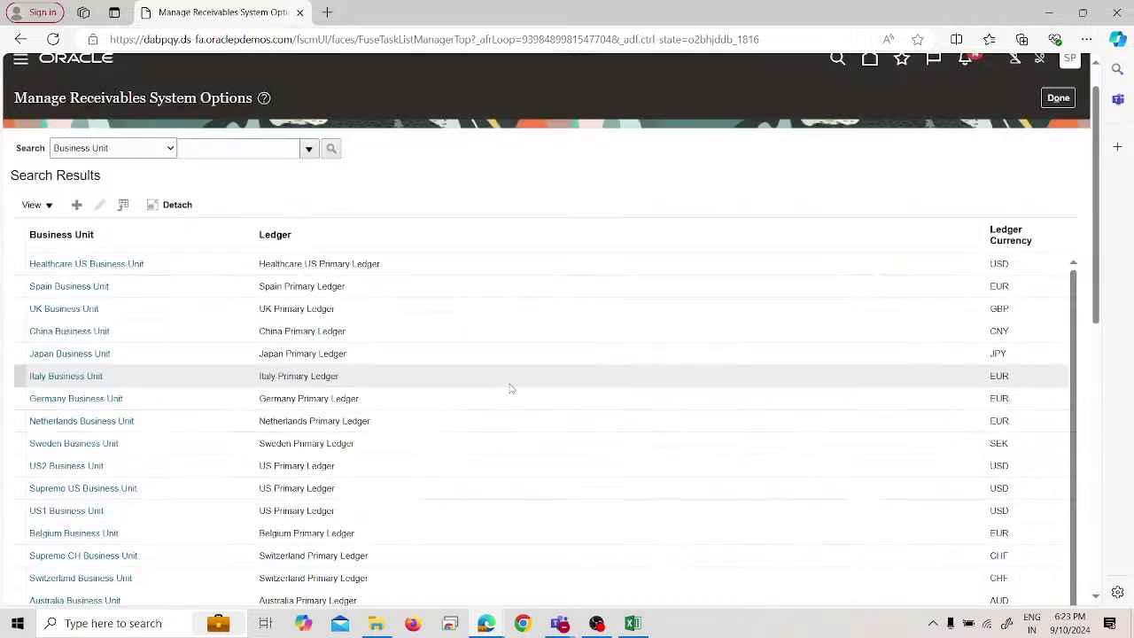
# Repeat the business unit lookup with spl and browse the listed business units.
pyautogui.click(309, 149)
pyautogui.click(256, 407)
pyautogui.click(543, 304)
pyautogui.write('sp')
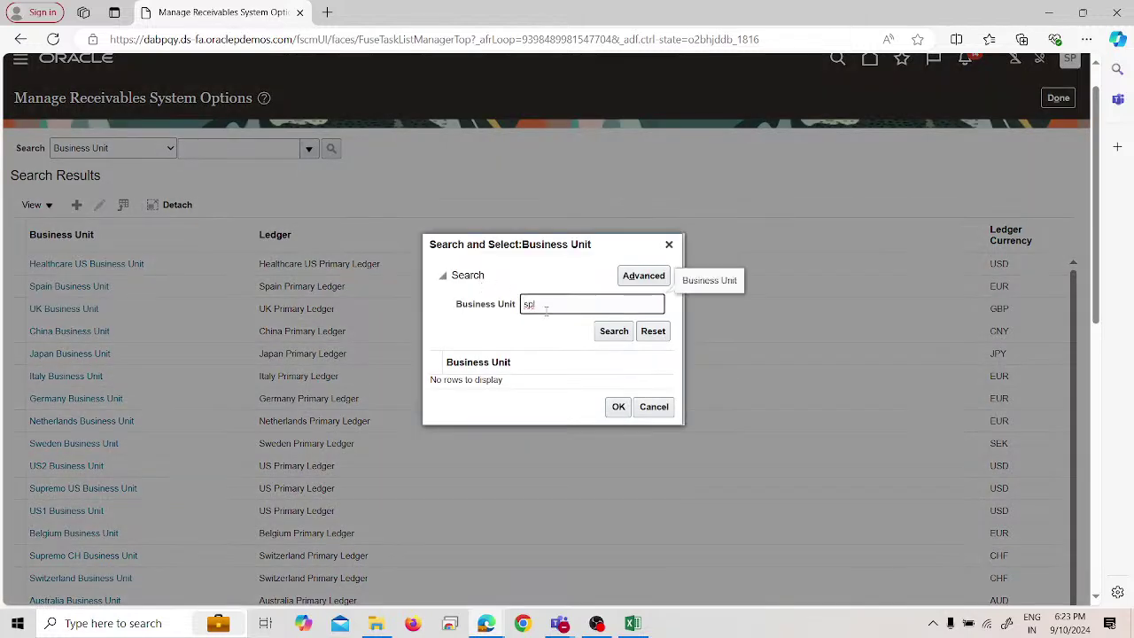
pyautogui.press('Escape')
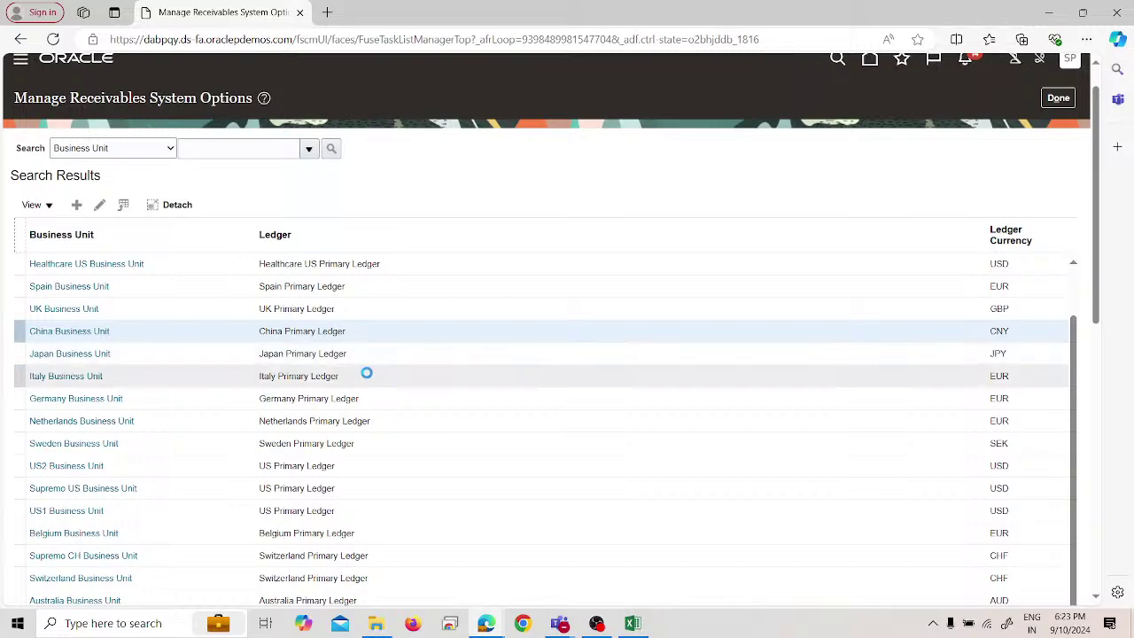
pyautogui.scroll(-10, 366, 373)
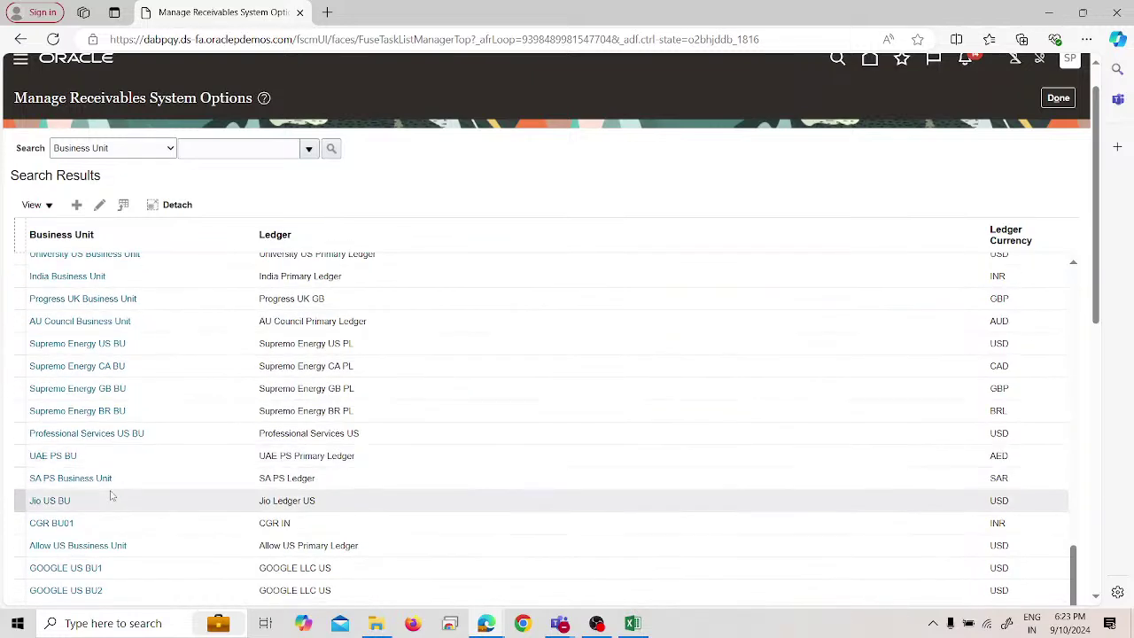
pyautogui.scroll(3, 113, 493)
pyautogui.scroll(7, 111, 496)
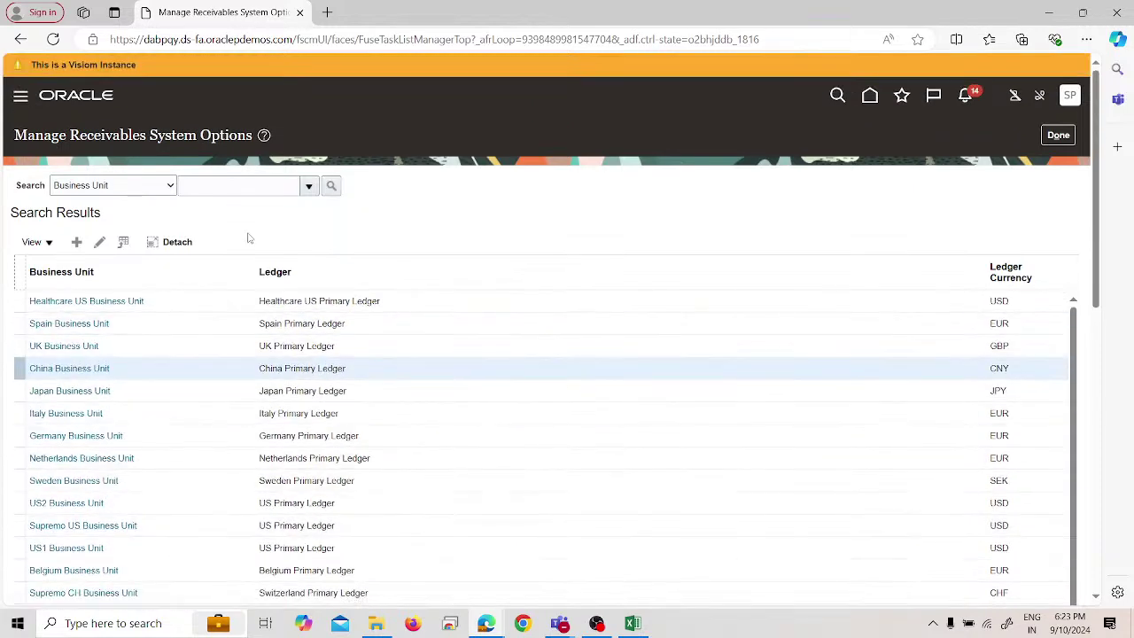
# Run an advanced lookup for business units whose name contains spl.
pyautogui.click(330, 185)
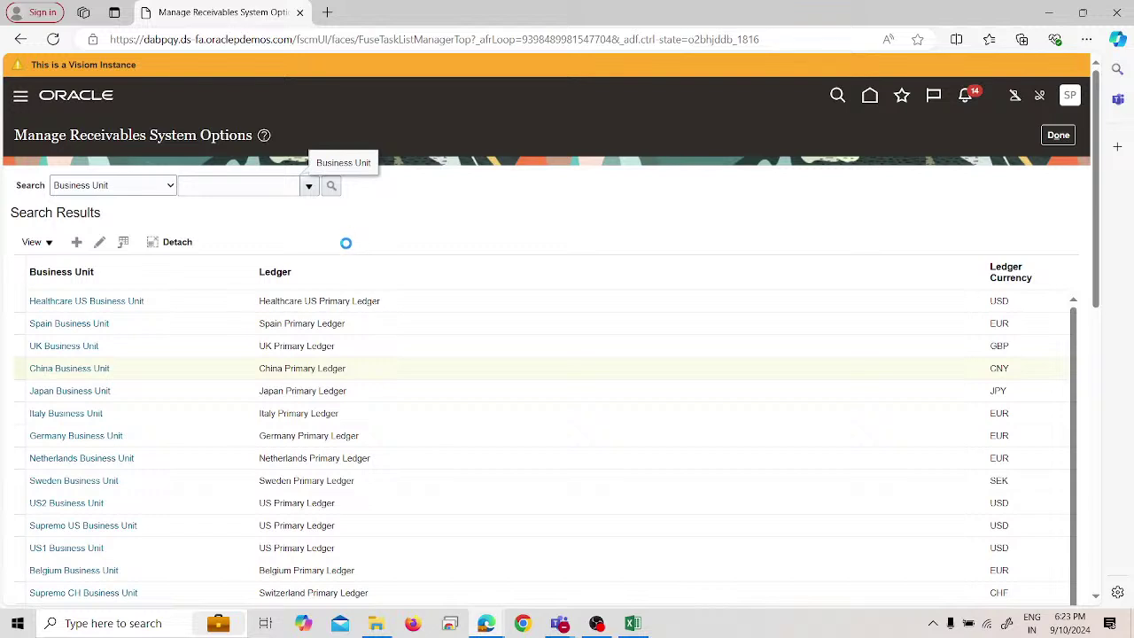
pyautogui.click(186, 445)
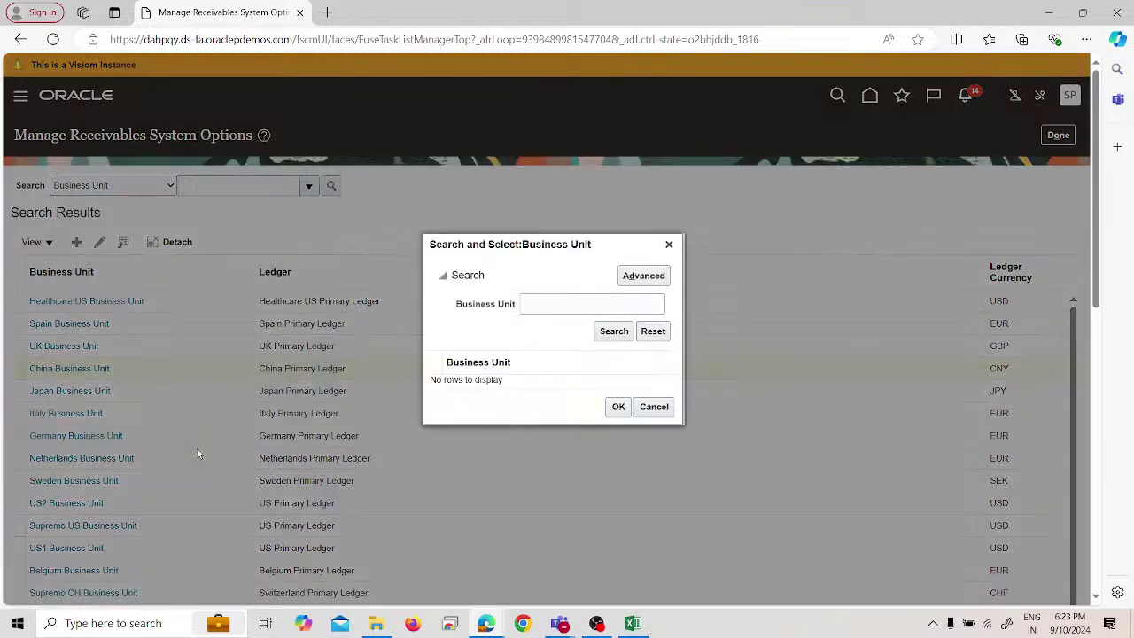
pyautogui.click(643, 274)
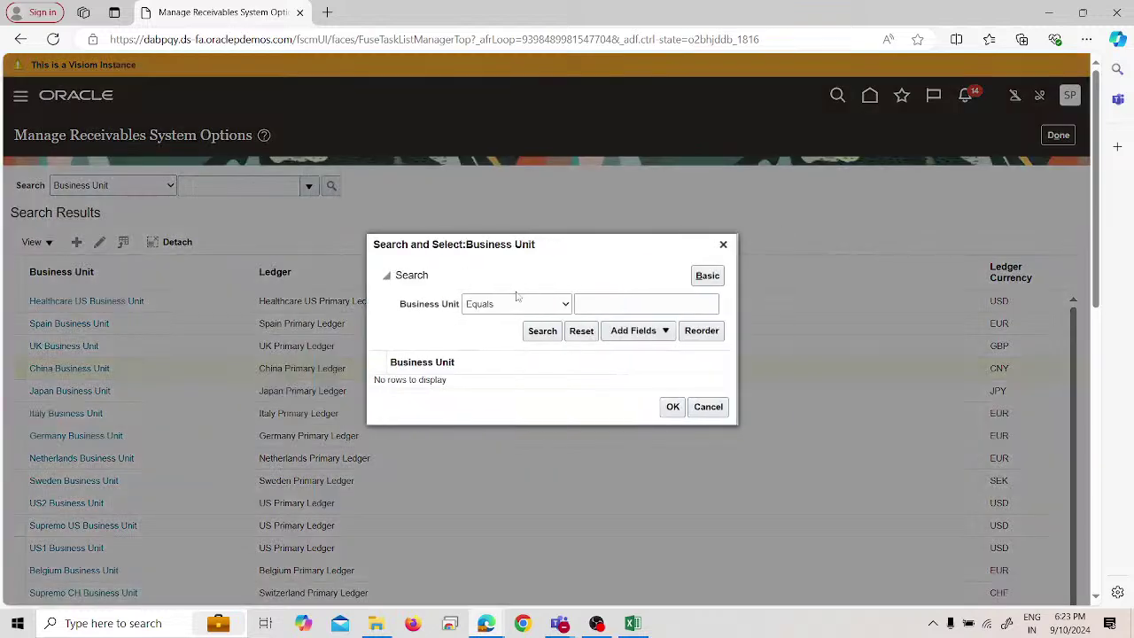
pyautogui.click(516, 303)
pyautogui.click(516, 498)
pyautogui.click(638, 304)
pyautogui.write('spl')
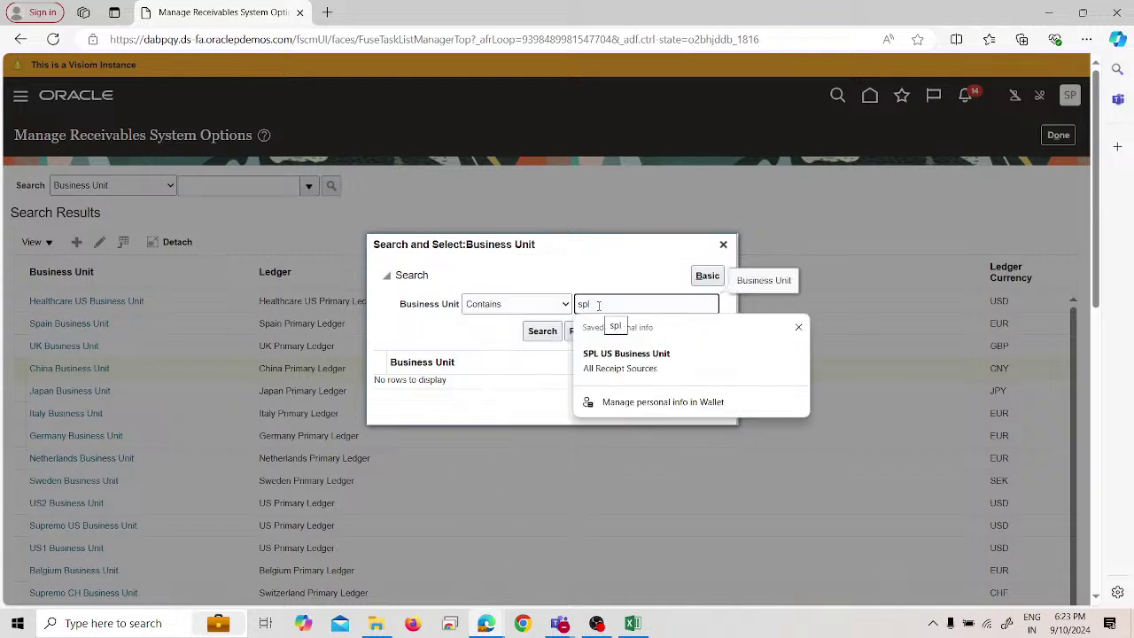
pyautogui.click(540, 331)
# Close the business unit lookup and open the system options of SPL US Business Unit from the business unit list.
pyautogui.scroll(-3, 733, 199)
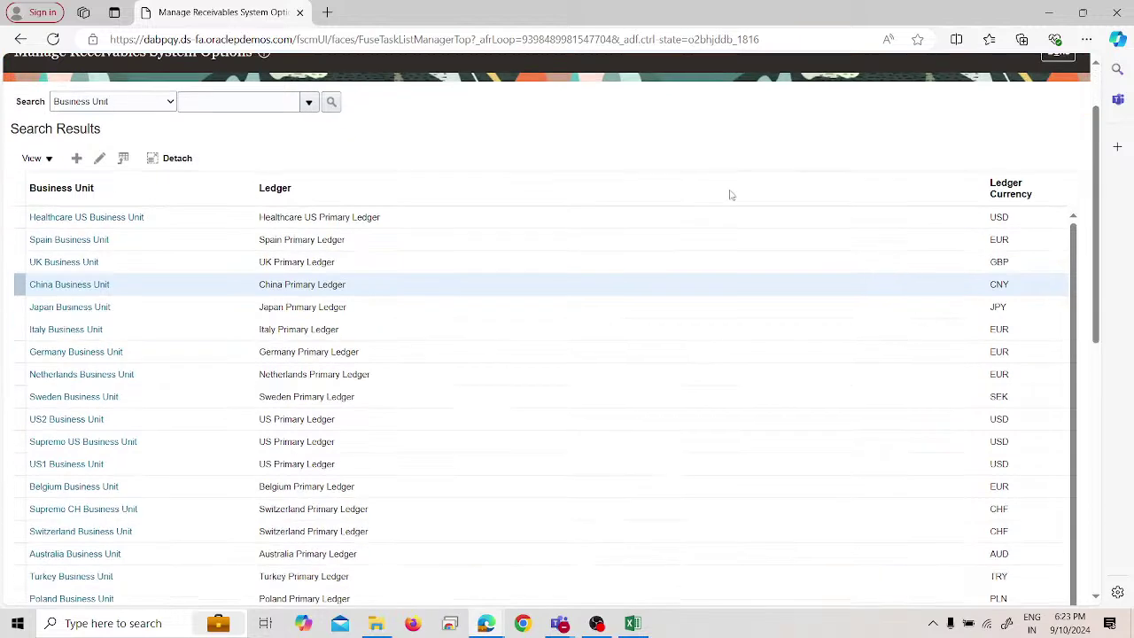
pyautogui.scroll(3, 664, 269)
pyautogui.scroll(-5, 404, 342)
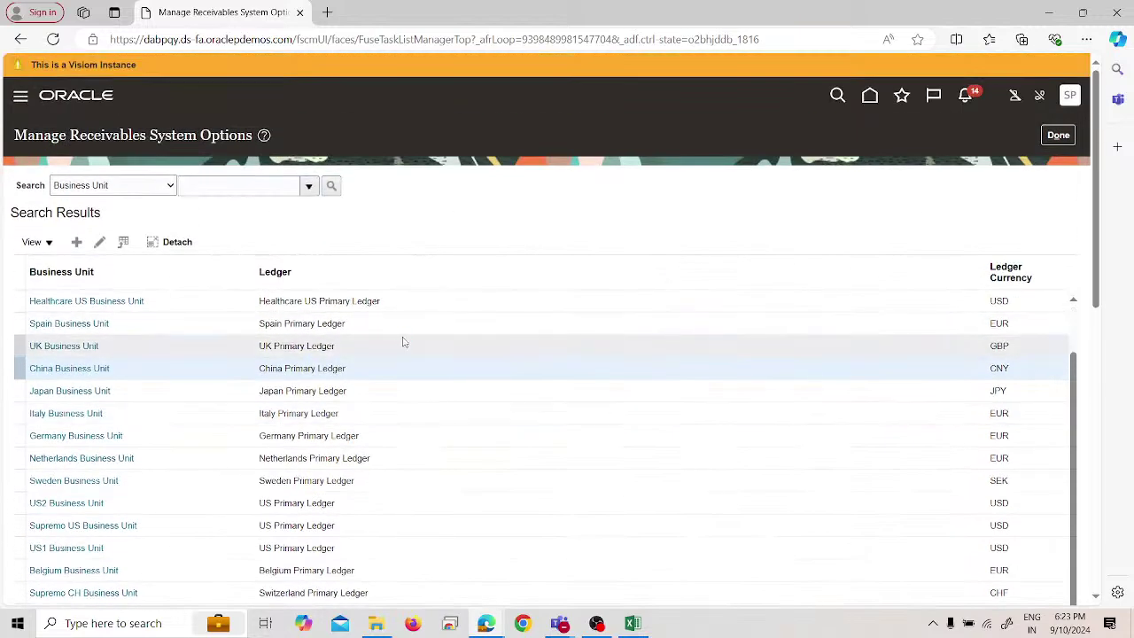
pyautogui.scroll(-3, 404, 347)
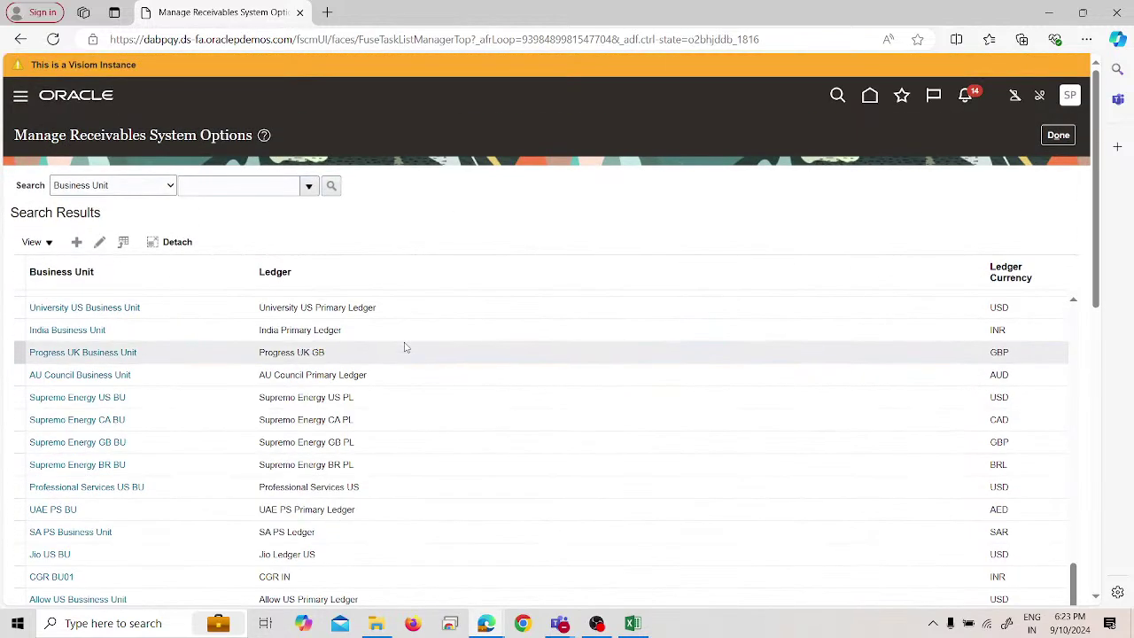
pyautogui.scroll(-3, 416, 283)
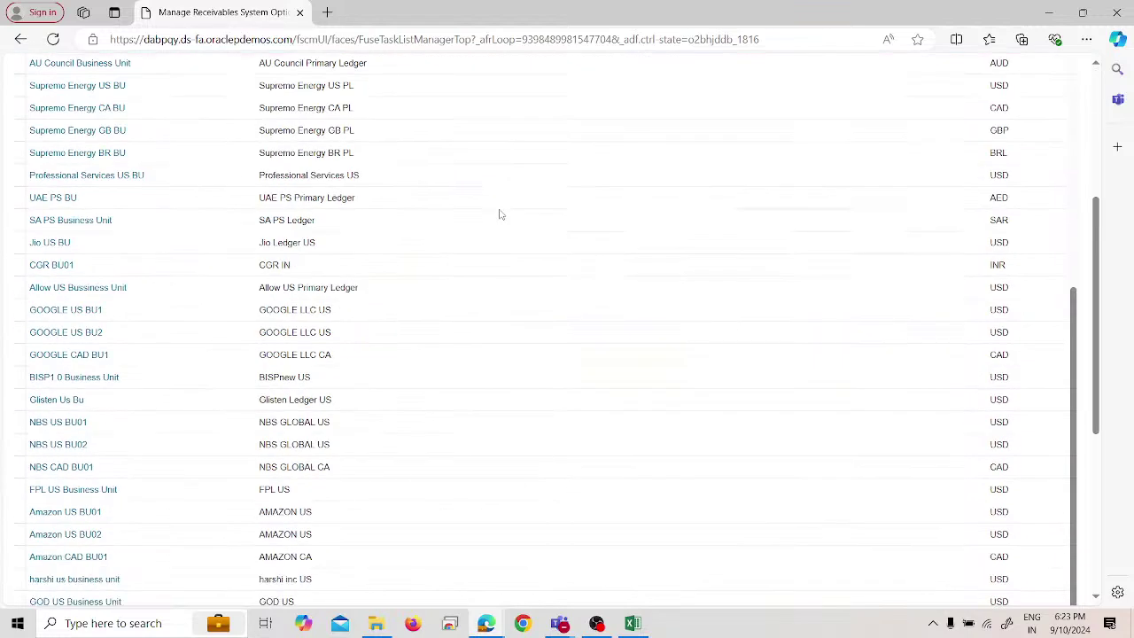
pyautogui.scroll(-4, 7, 230)
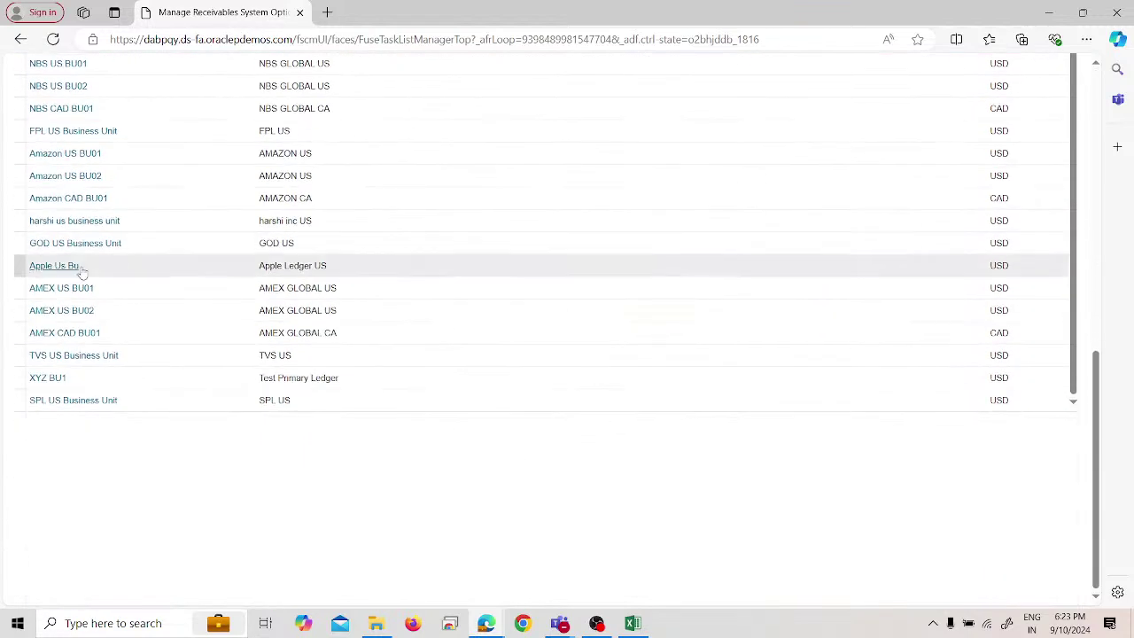
pyautogui.click(78, 400)
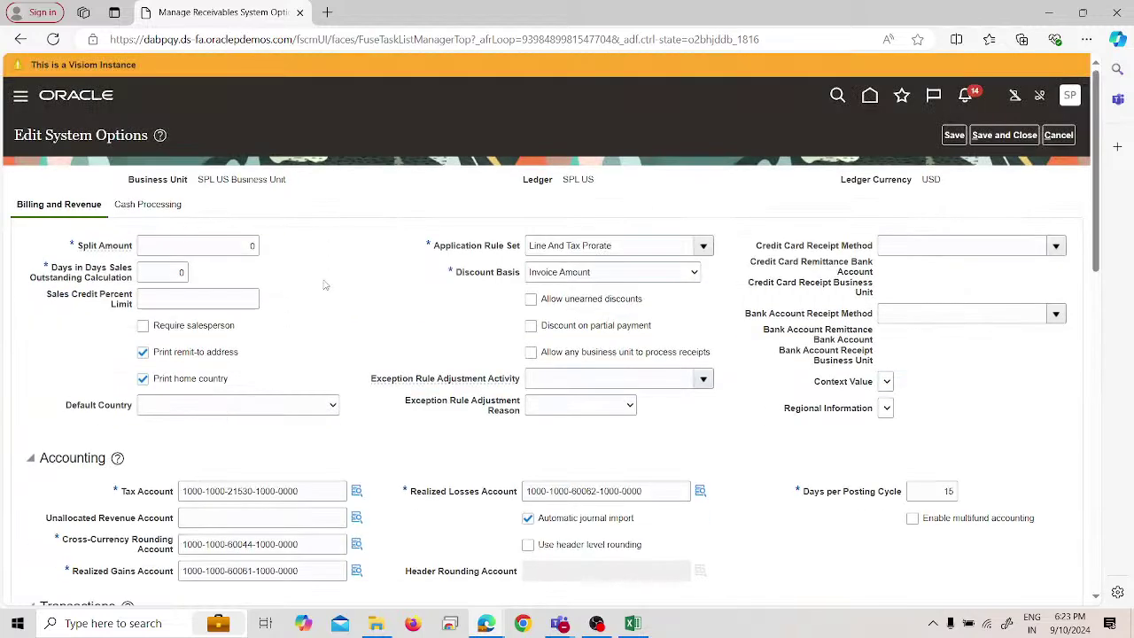
# Enable Create reciprocal customer for SPL US Business Unit, save and close the system options, and return to the implementation project.
pyautogui.scroll(-2, 324, 297)
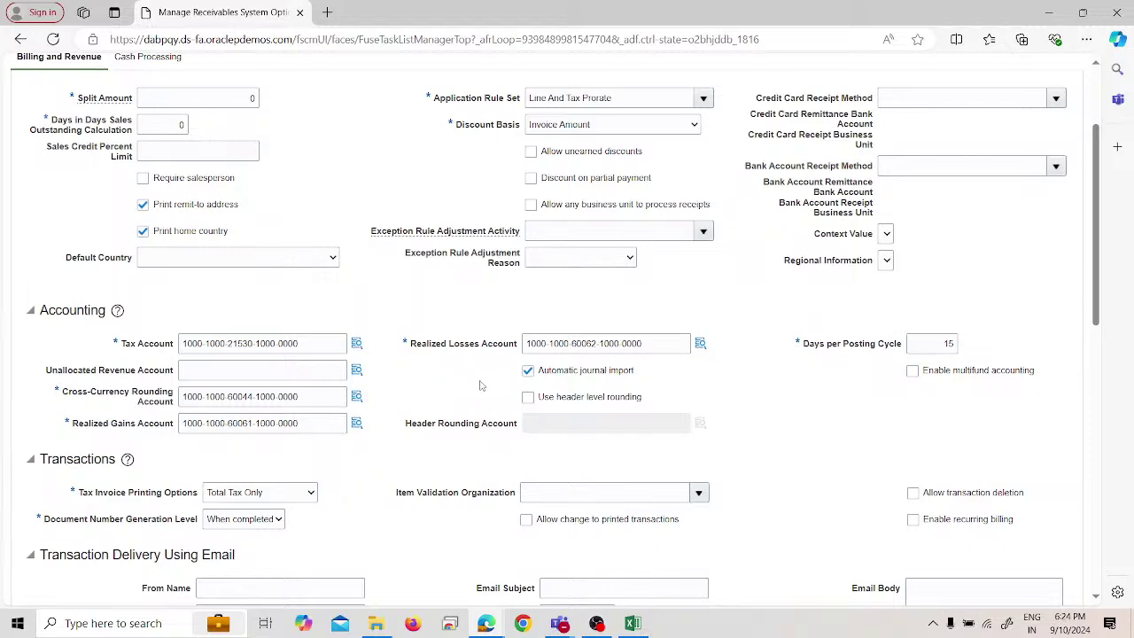
pyautogui.scroll(-5, 399, 443)
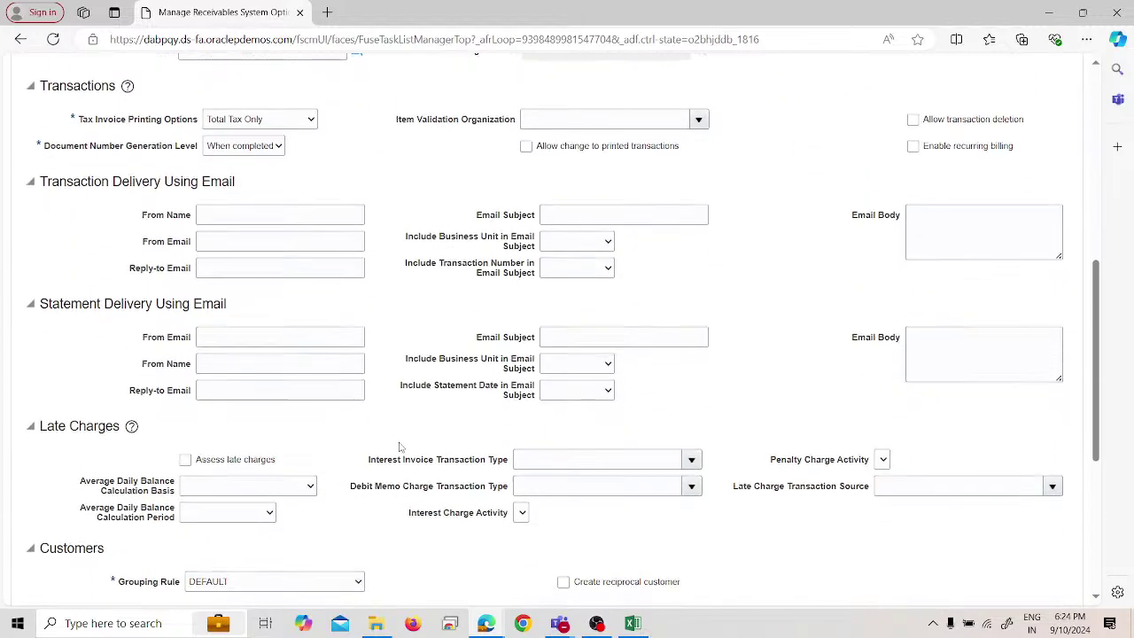
pyautogui.scroll(-2, 398, 443)
pyautogui.click(564, 440)
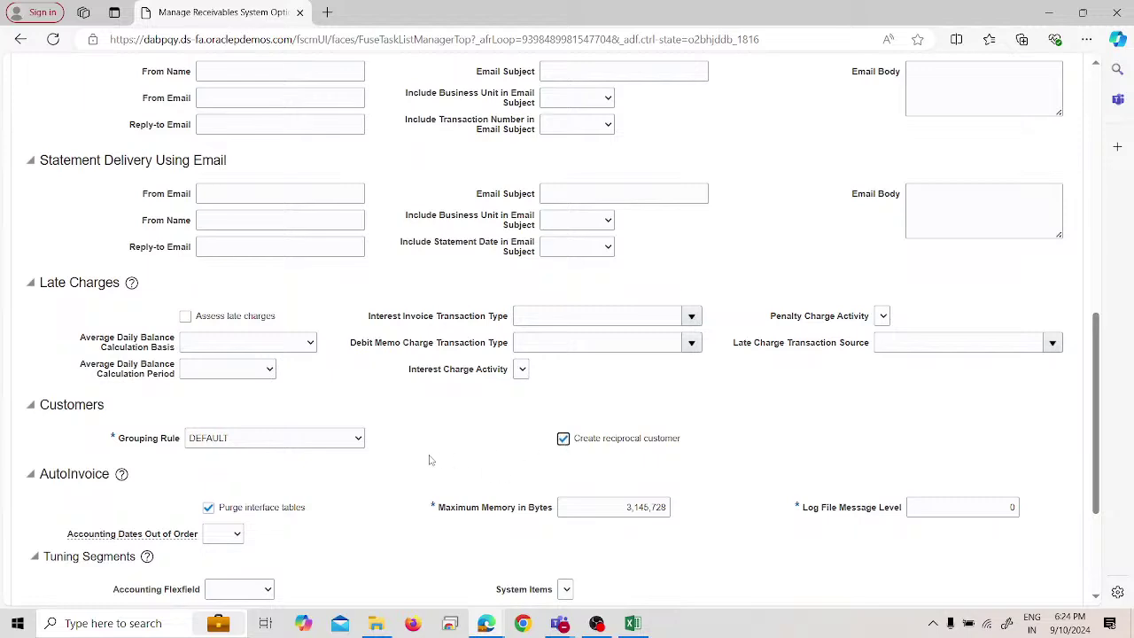
pyautogui.scroll(10, 428, 458)
pyautogui.click(997, 135)
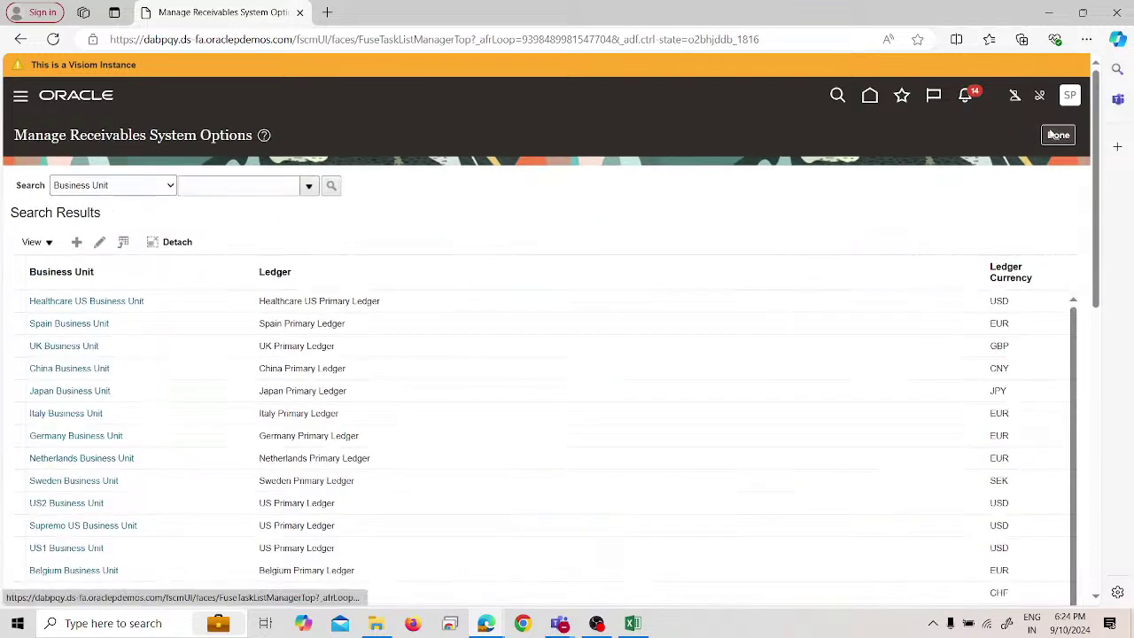
pyautogui.click(1056, 135)
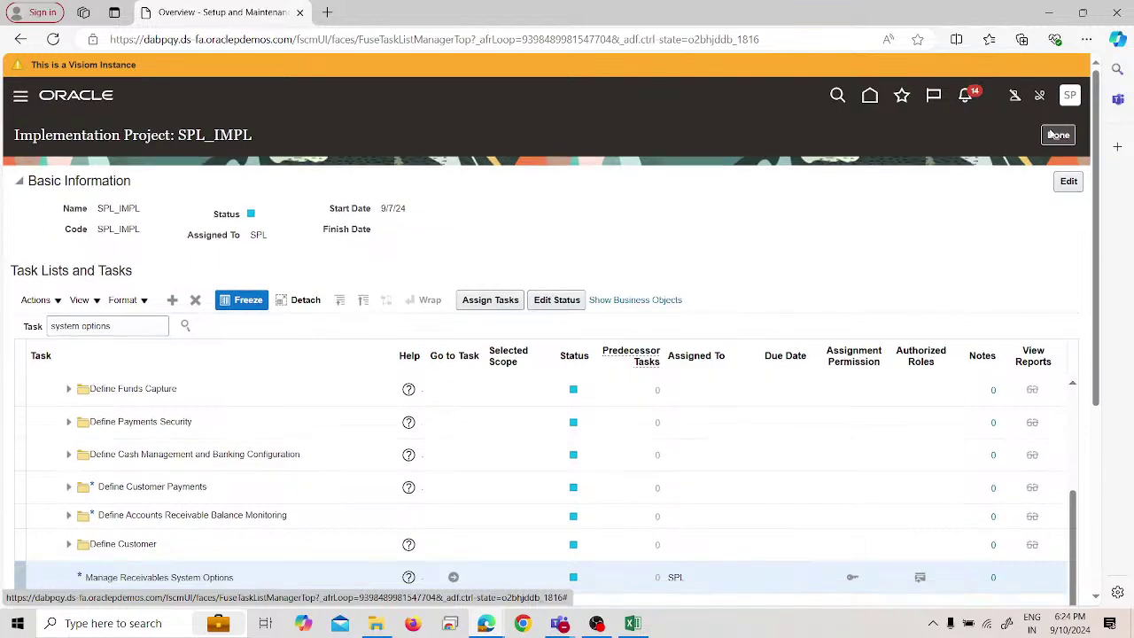
# Switch to Excel and add the note "assign rds to bu" in cell A39 under the reciprocal customer steps.
pyautogui.hotkey('alt', 'Tab')
pyautogui.write('assig')
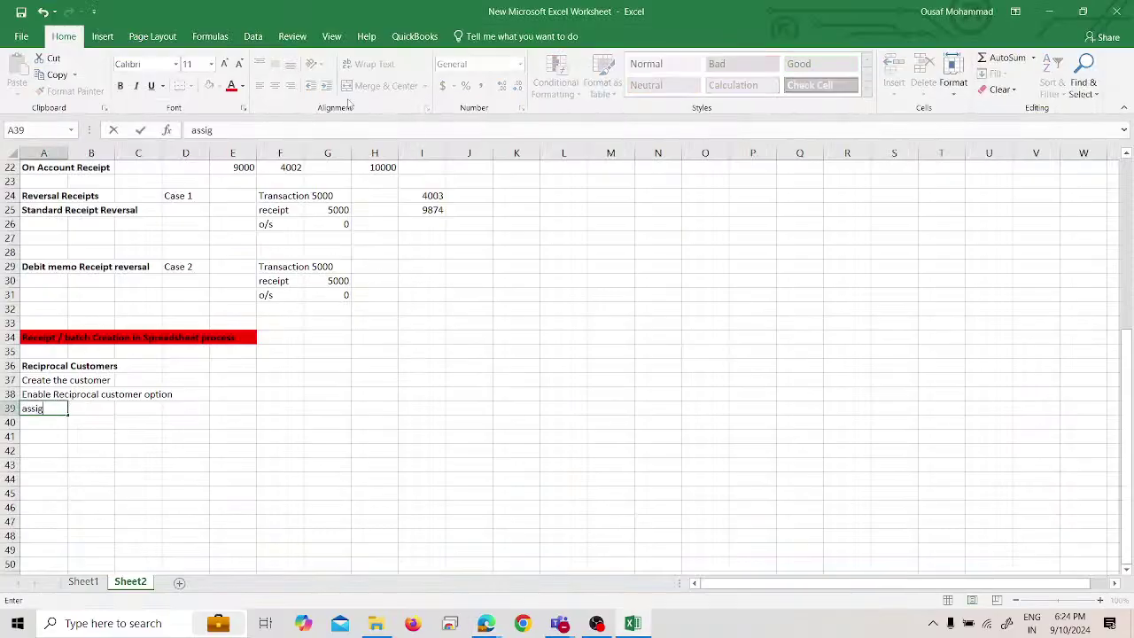
pyautogui.write('n rds to bu')
pyautogui.press('Return')
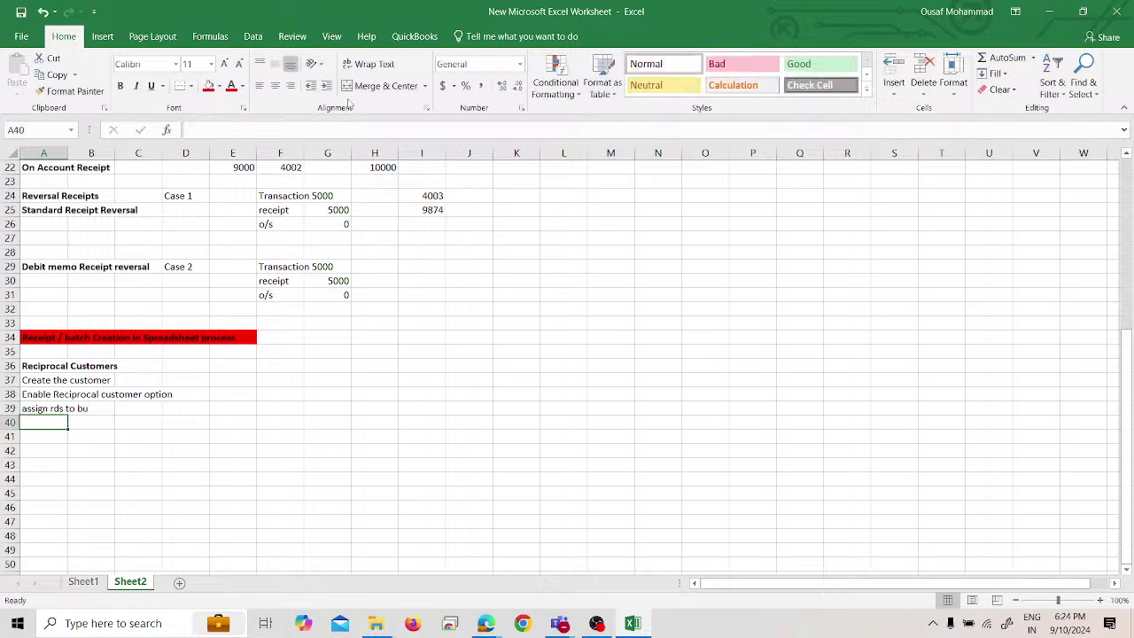
pyautogui.write('s')
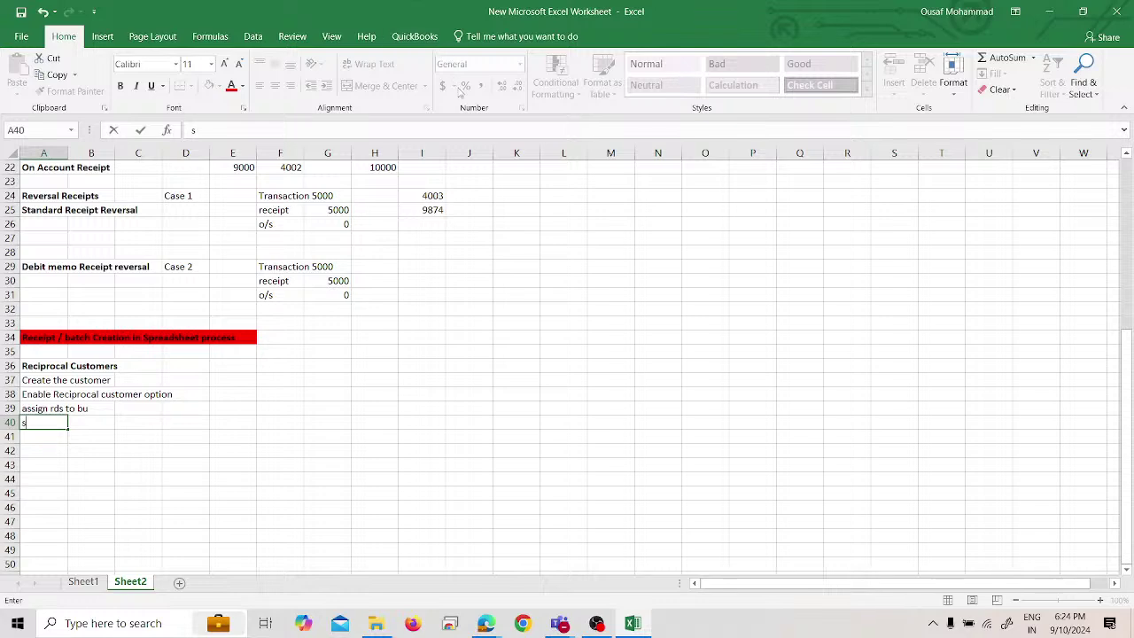
# Switch to the Oracle implementation project and search its tasks for business unit set assignment.
pyautogui.hotkey('alt', 'Tab')
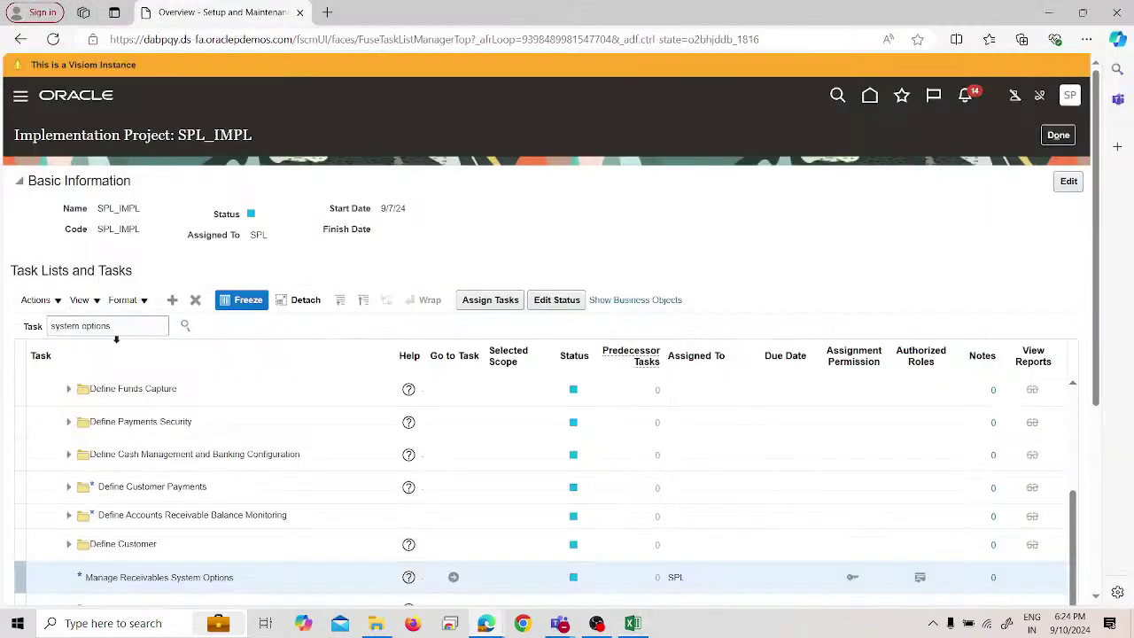
pyautogui.tripleClick(113, 330)
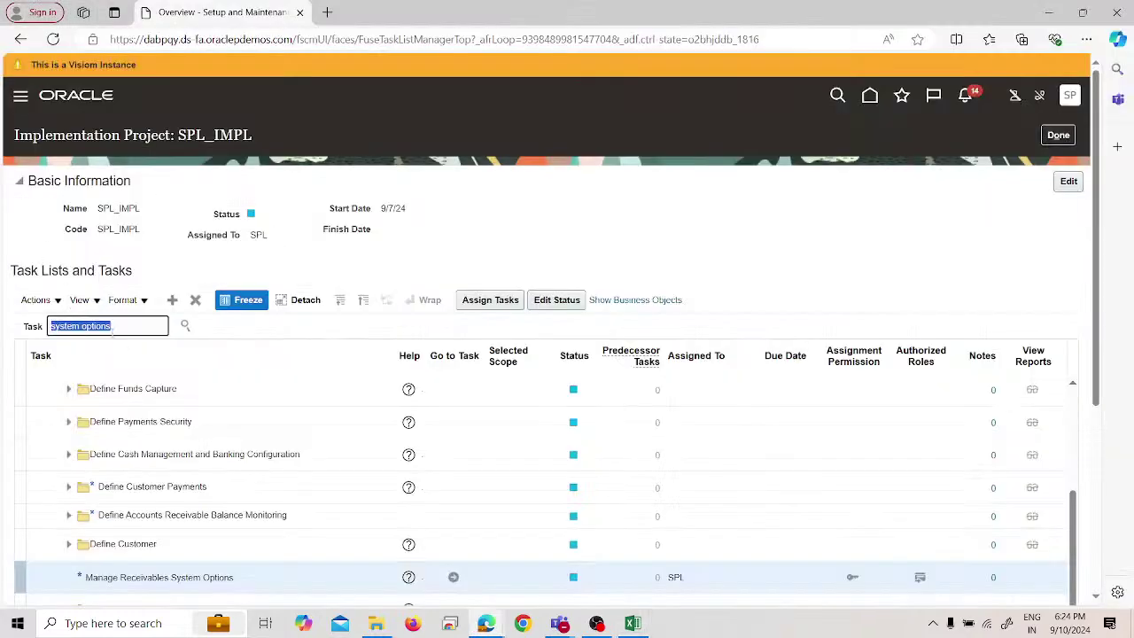
pyautogui.write('business unit set a')
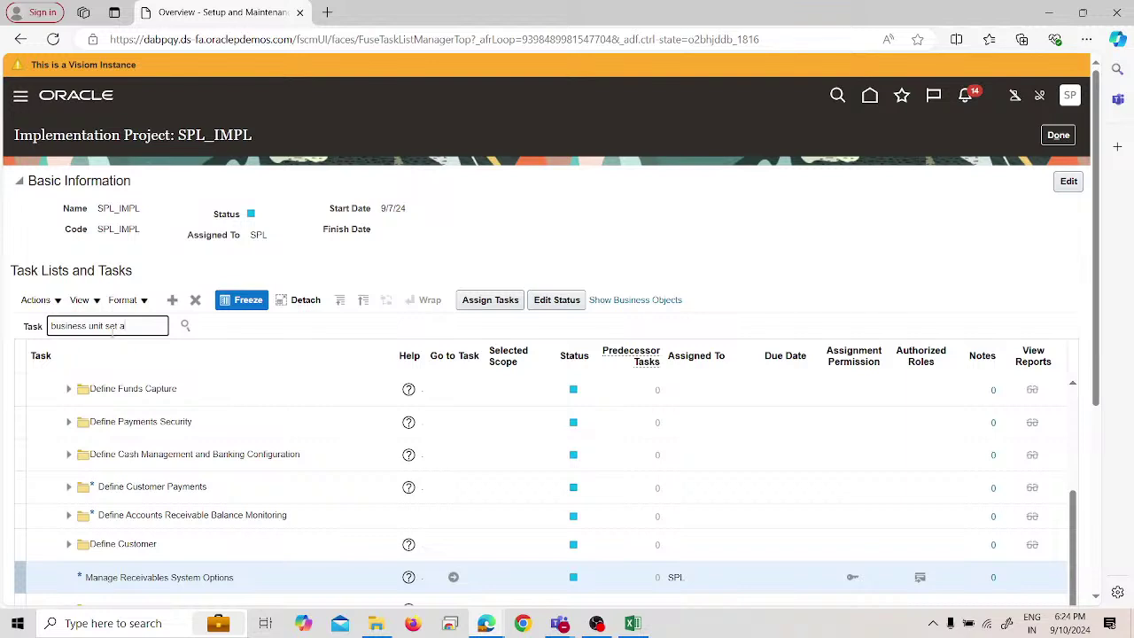
pyautogui.write('nts')
pyautogui.press('Return')
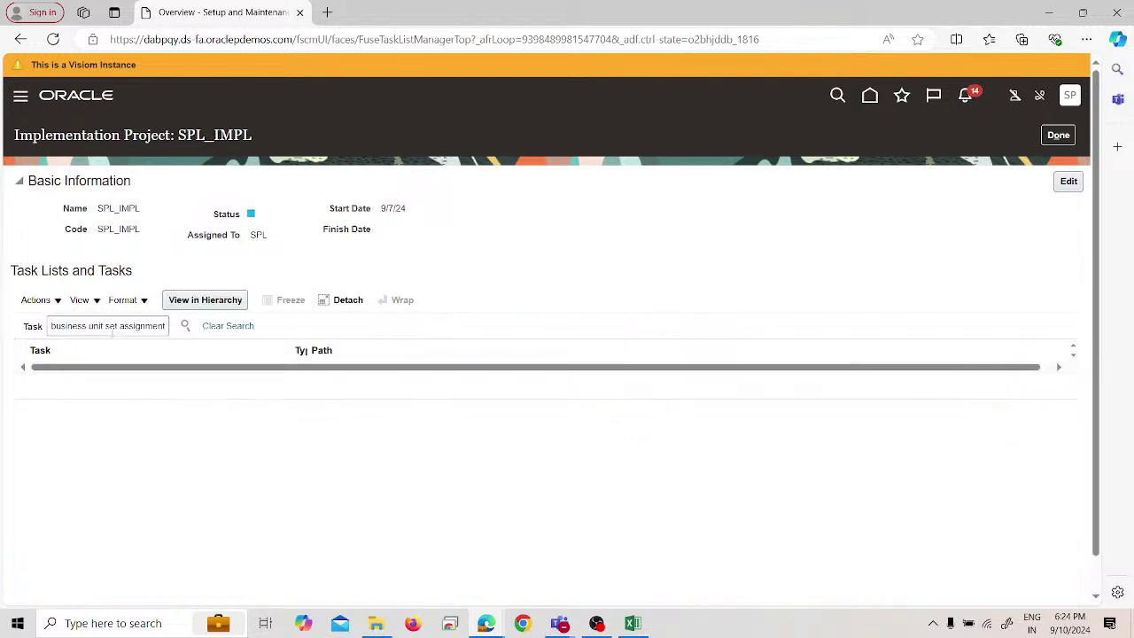
# Shorten the task search to business unit and go to the Manage Business Unit Set Assignment task.
pyautogui.click(159, 326)
pyautogui.doubleClick(160, 326)
pyautogui.press('BackSpace')
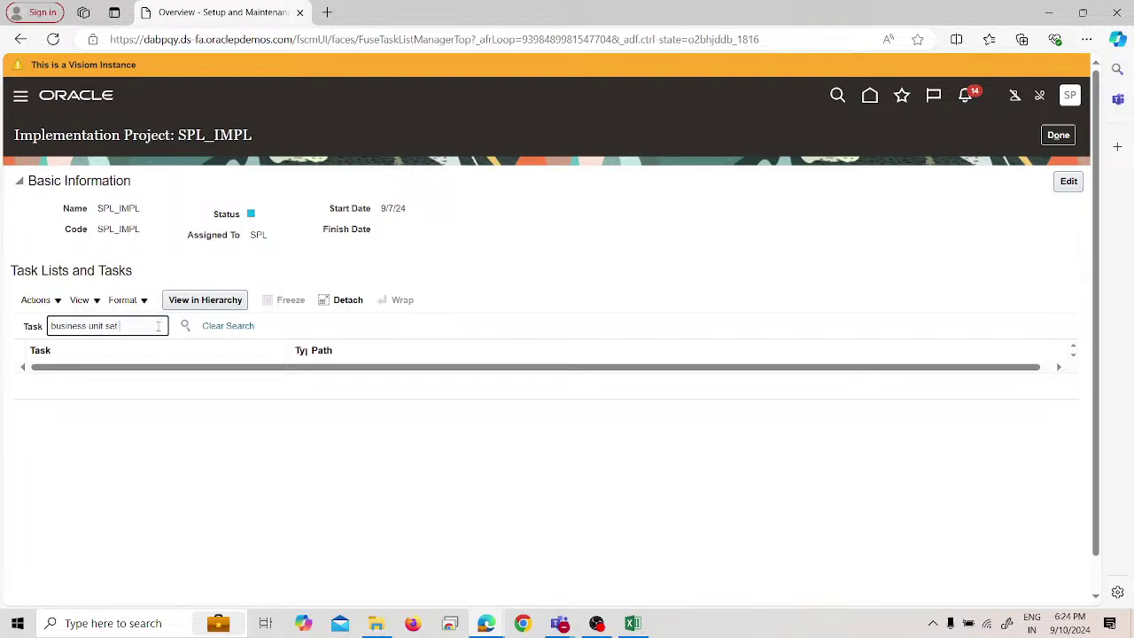
pyautogui.press('Return')
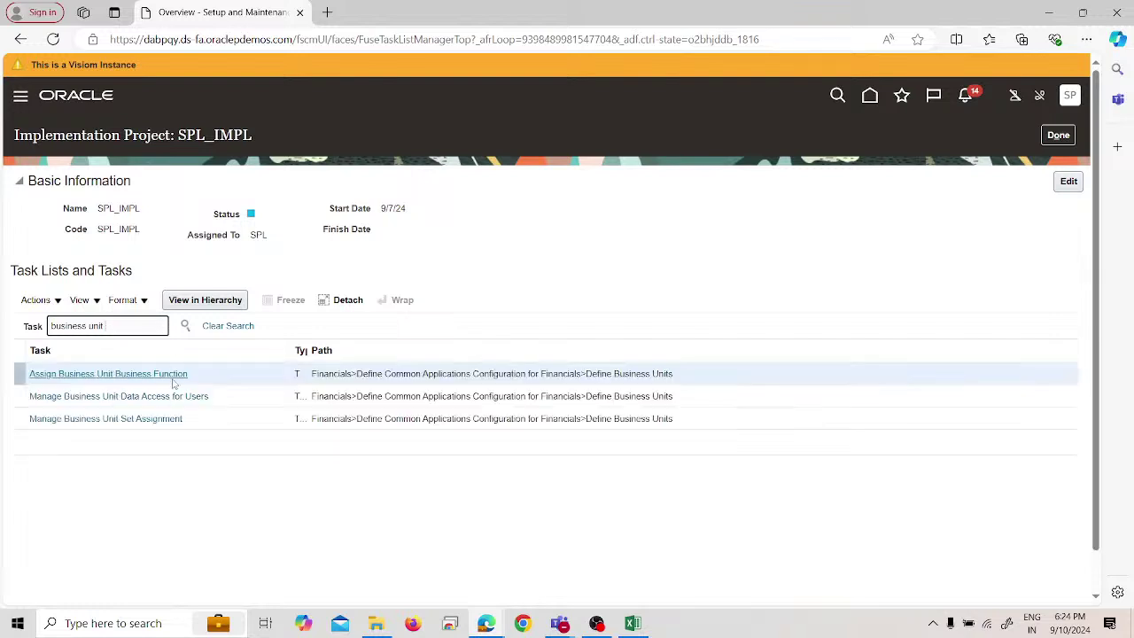
pyautogui.click(173, 419)
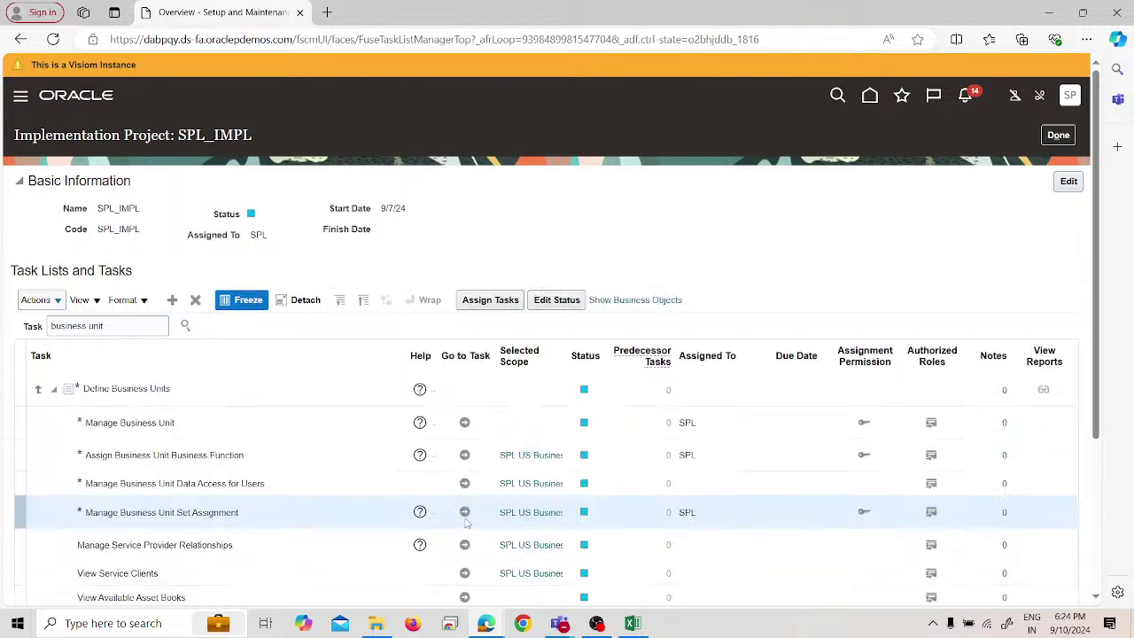
pyautogui.click(466, 513)
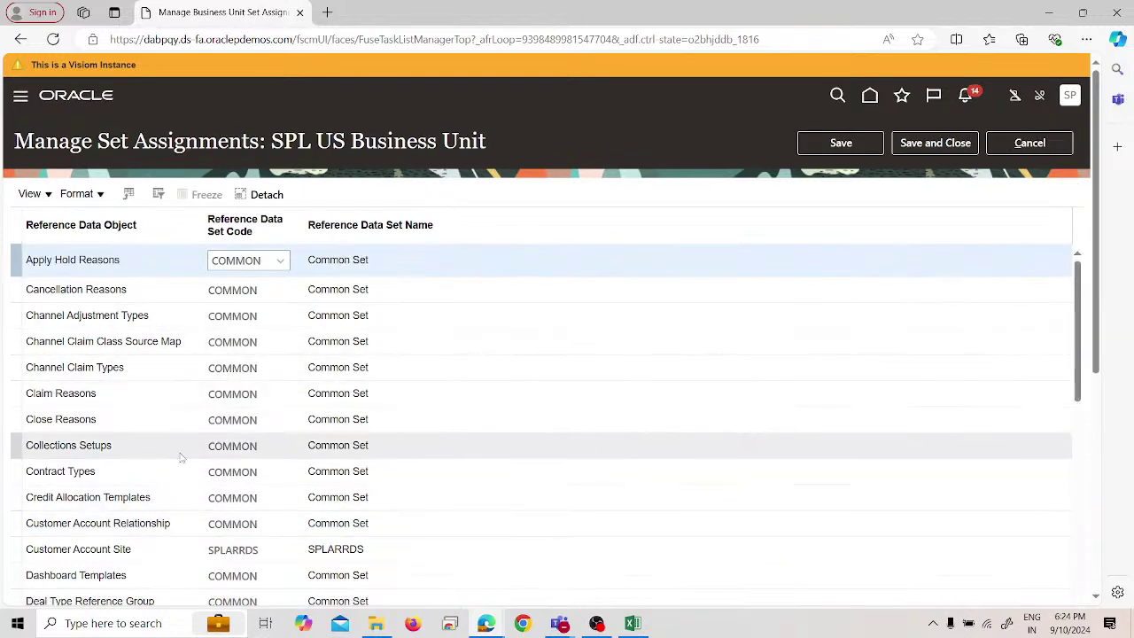
# Browse the reference data set codes available for the Customer Account Relationship object.
pyautogui.scroll(-1, 169, 519)
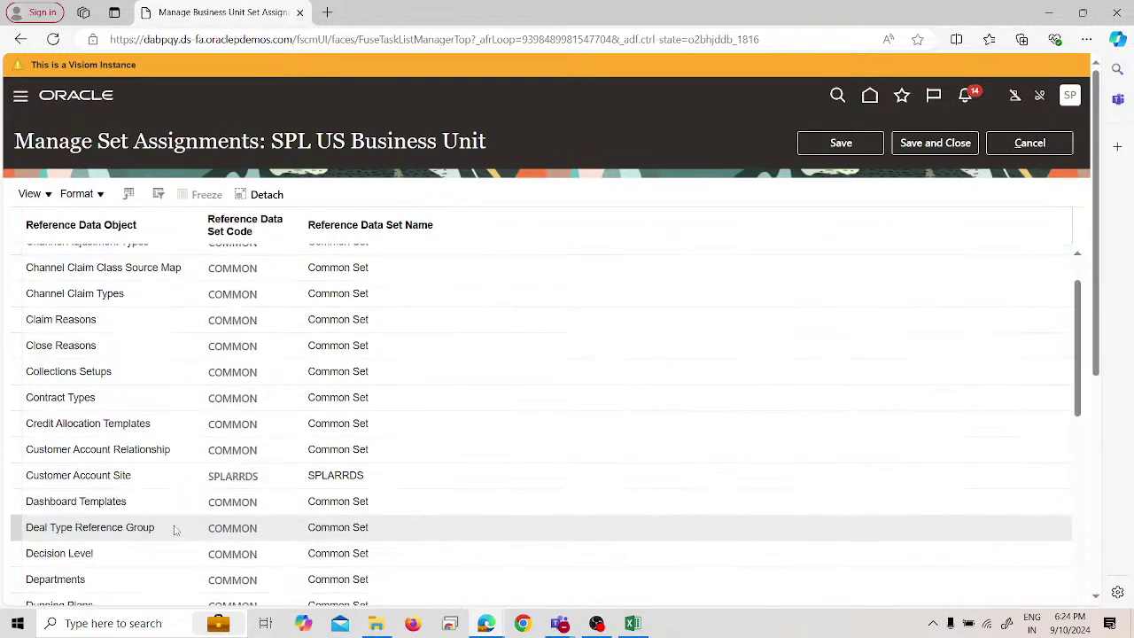
pyautogui.click(195, 454)
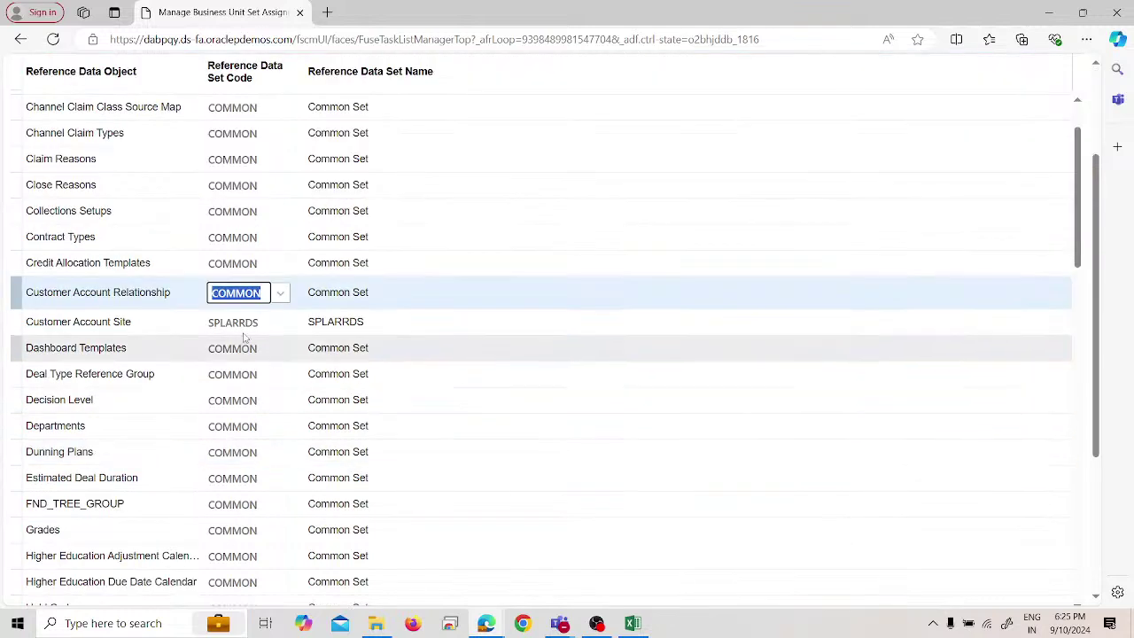
pyautogui.click(282, 293)
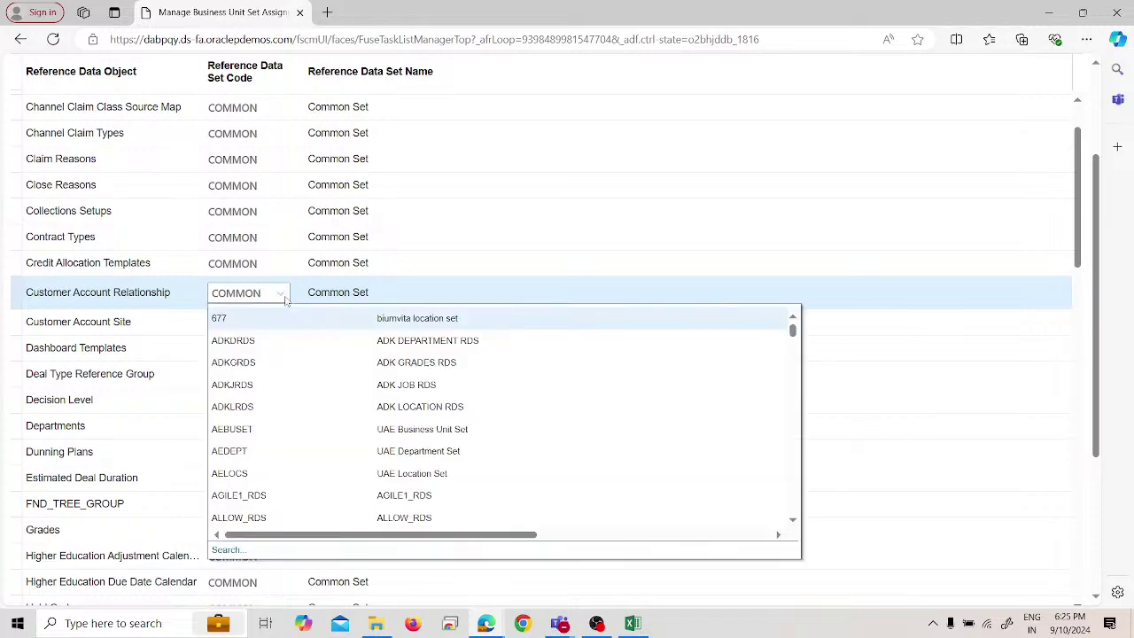
pyautogui.scroll(-5, 256, 495)
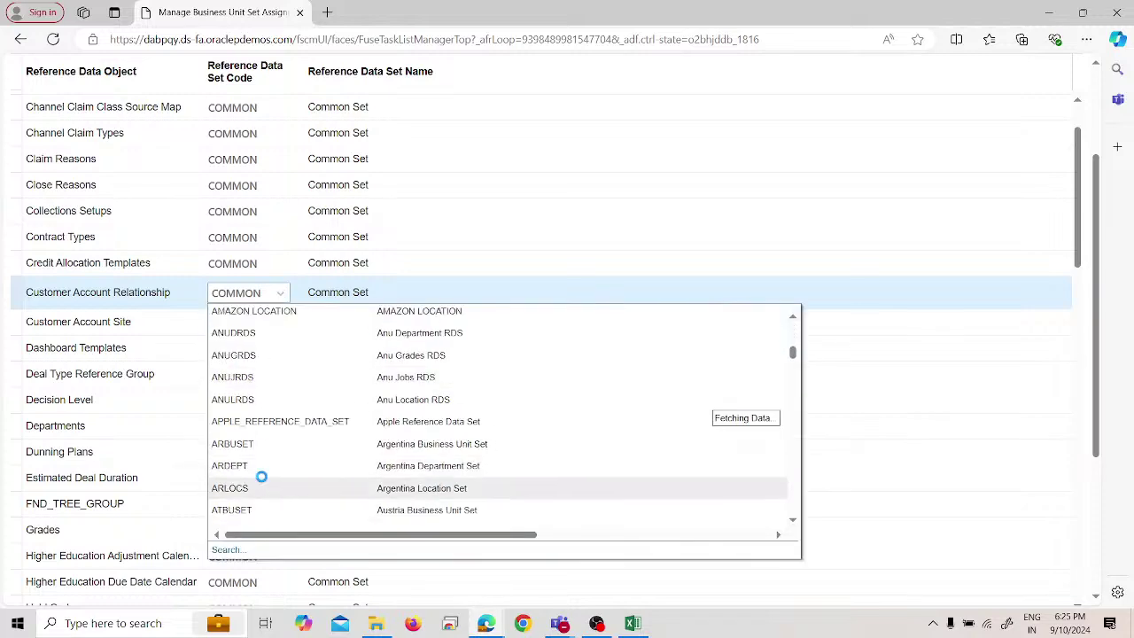
pyautogui.scroll(-5, 263, 477)
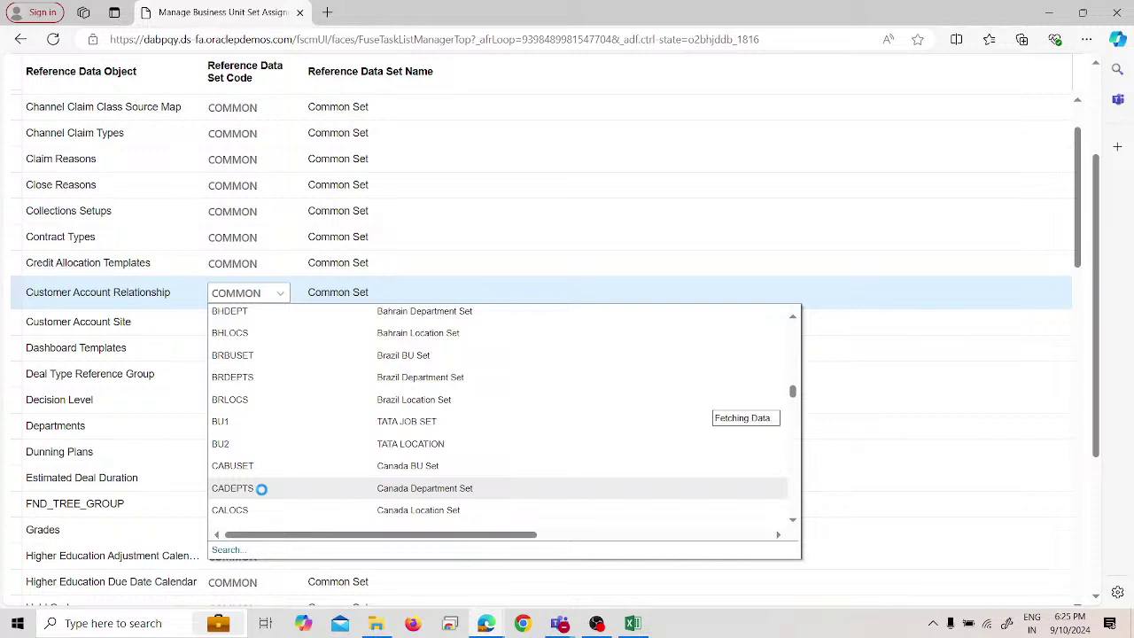
pyautogui.scroll(-5, 262, 490)
pyautogui.scroll(-2, 262, 495)
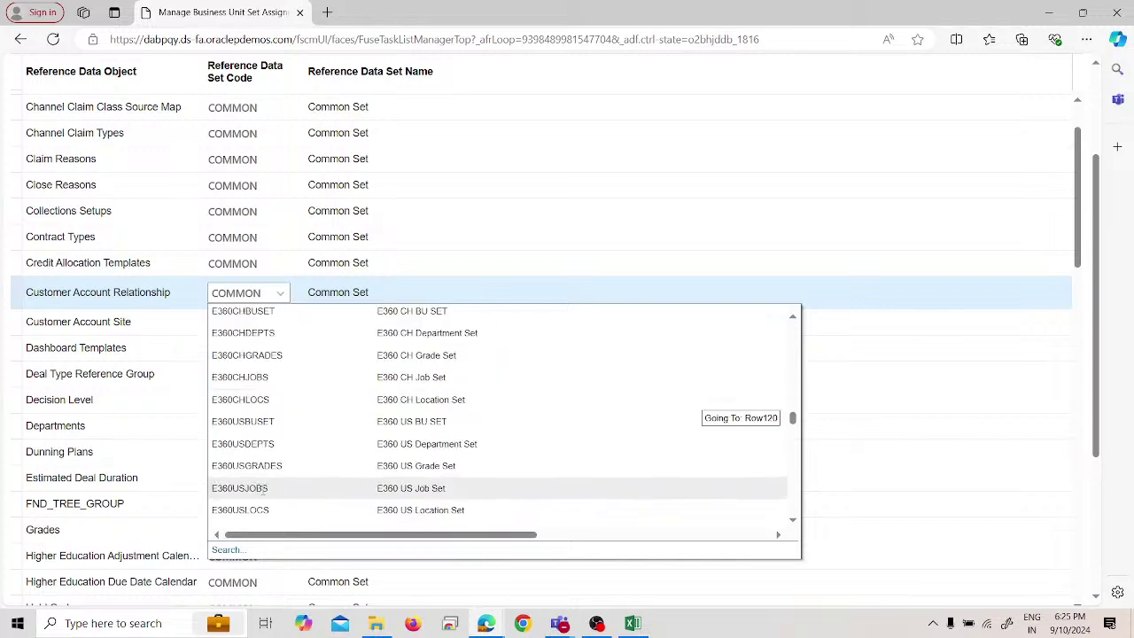
# Search the set codes for spl, assign SPLARRDS to Customer Account Relationship, and save and close the set assignments.
pyautogui.click(228, 549)
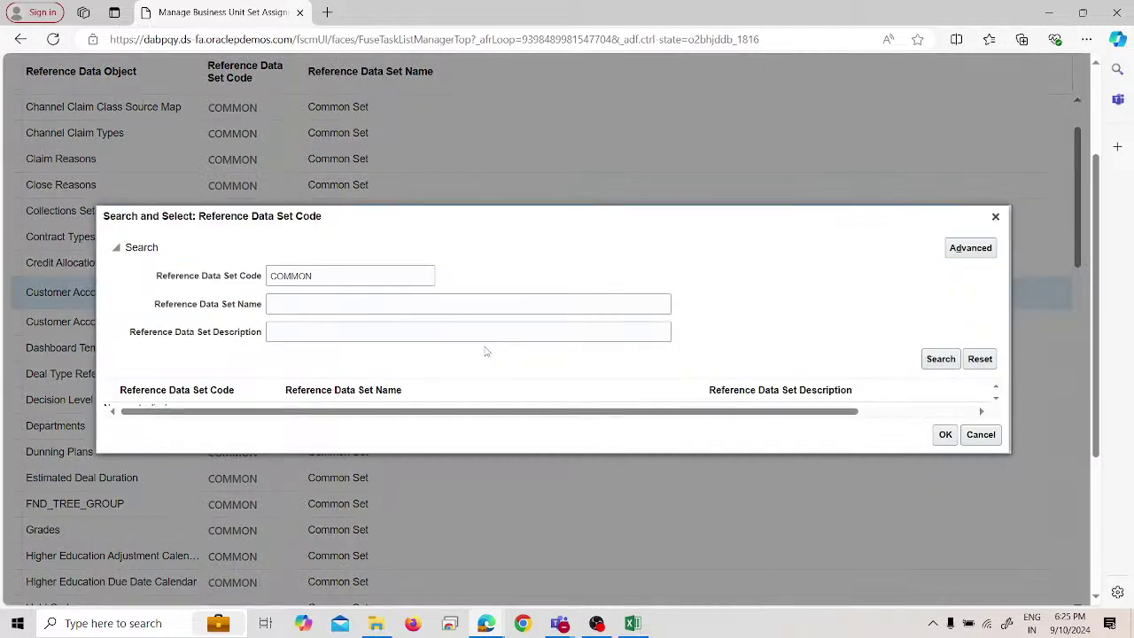
pyautogui.click(352, 276)
pyautogui.doubleClick(352, 276)
pyautogui.write('sc')
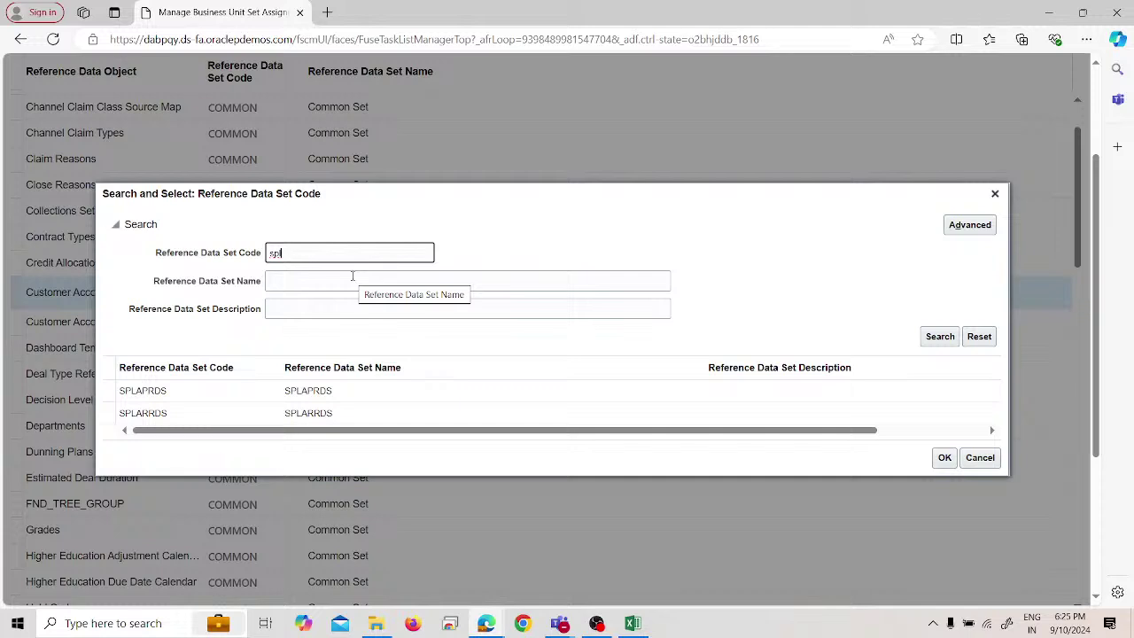
pyautogui.click(328, 412)
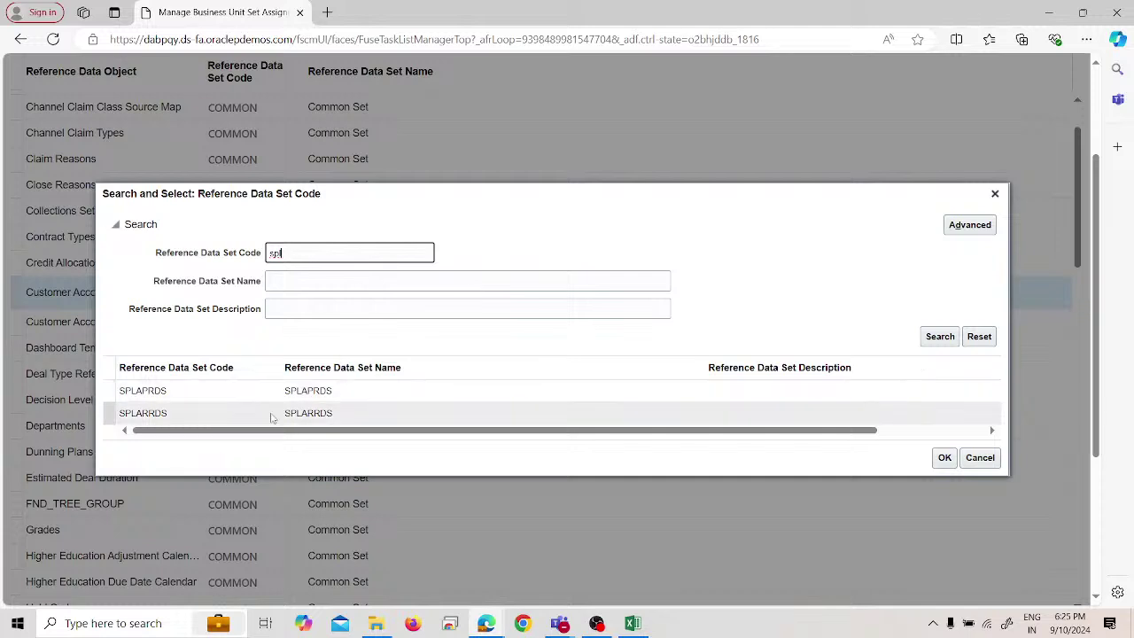
pyautogui.click(945, 458)
pyautogui.scroll(3, 612, 438)
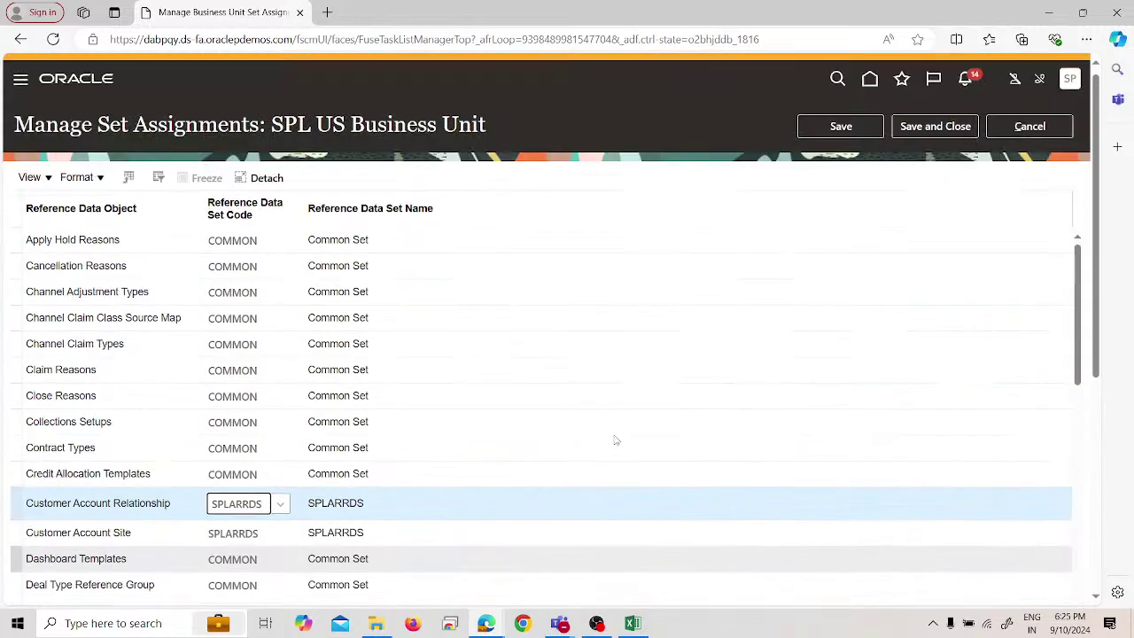
pyautogui.click(948, 151)
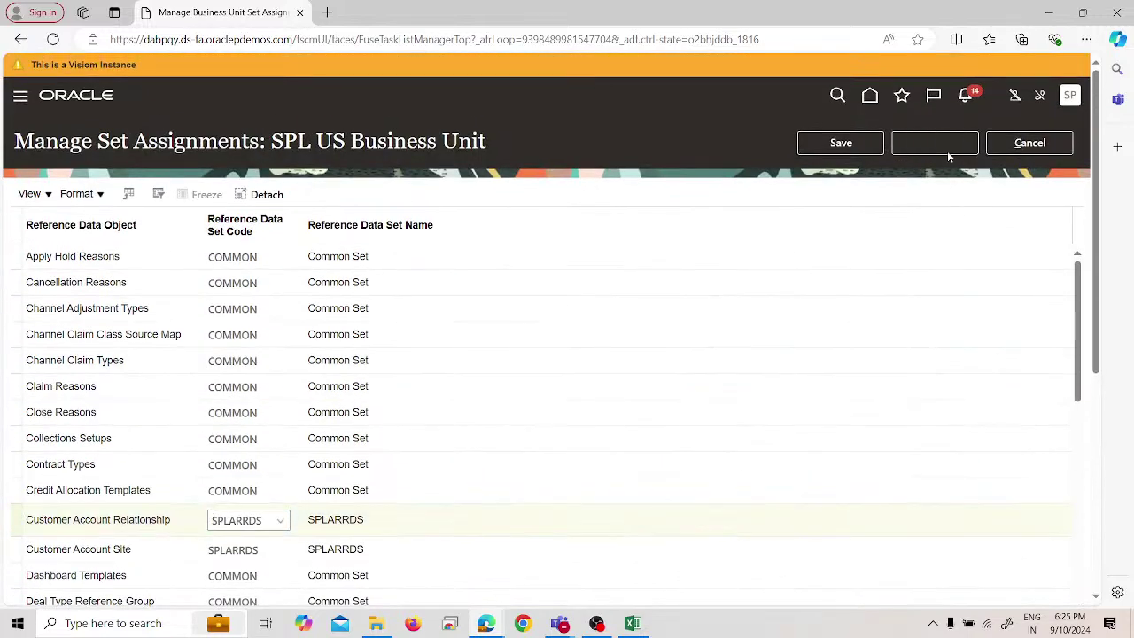
# Switch to Excel and enter the note "create reciprocal relationship" in cell A40.
pyautogui.hotkey('alt', 'Tab')
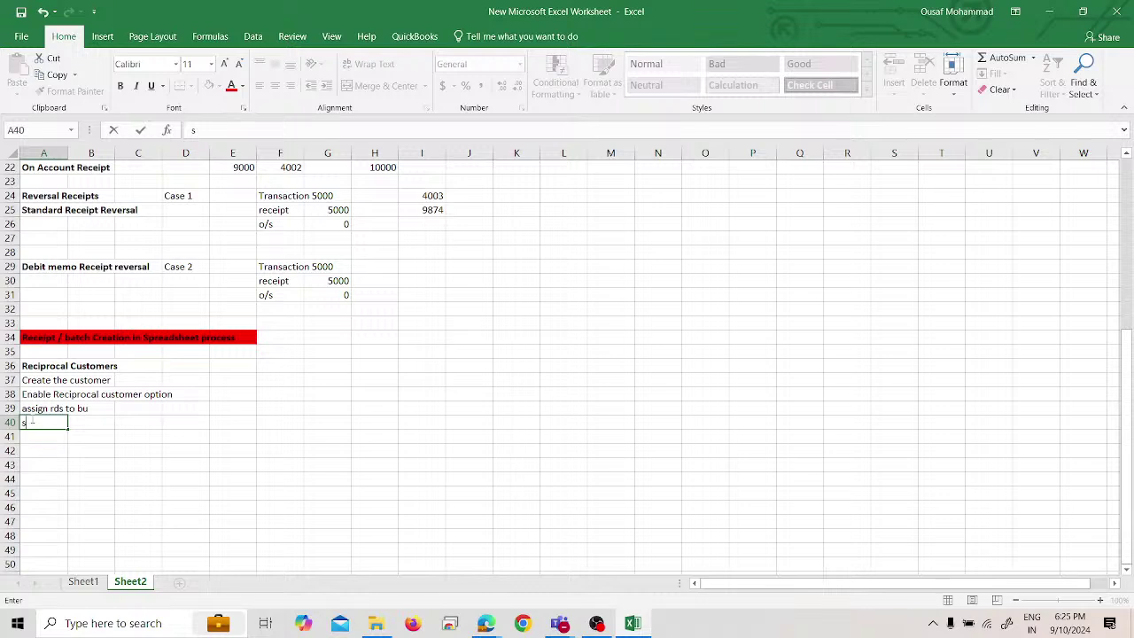
pyautogui.write('create recipro')
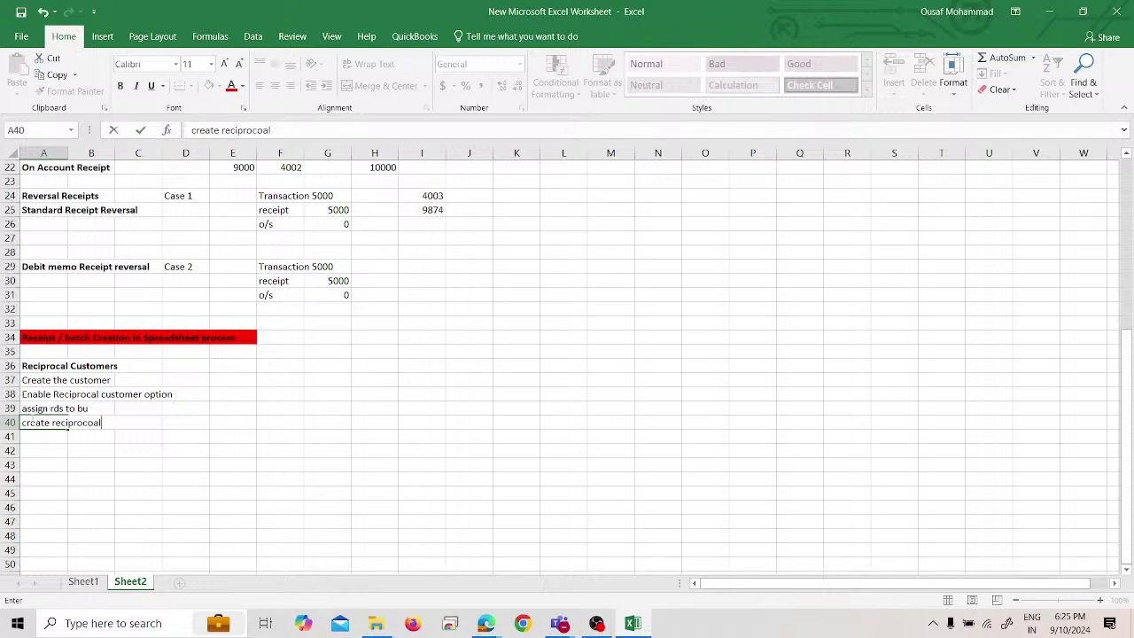
pyautogui.write('coal')
pyautogui.press('BackSpace')
pyautogui.press('BackSpace')
pyautogui.write('al relationshi')
pyautogui.press('Return')
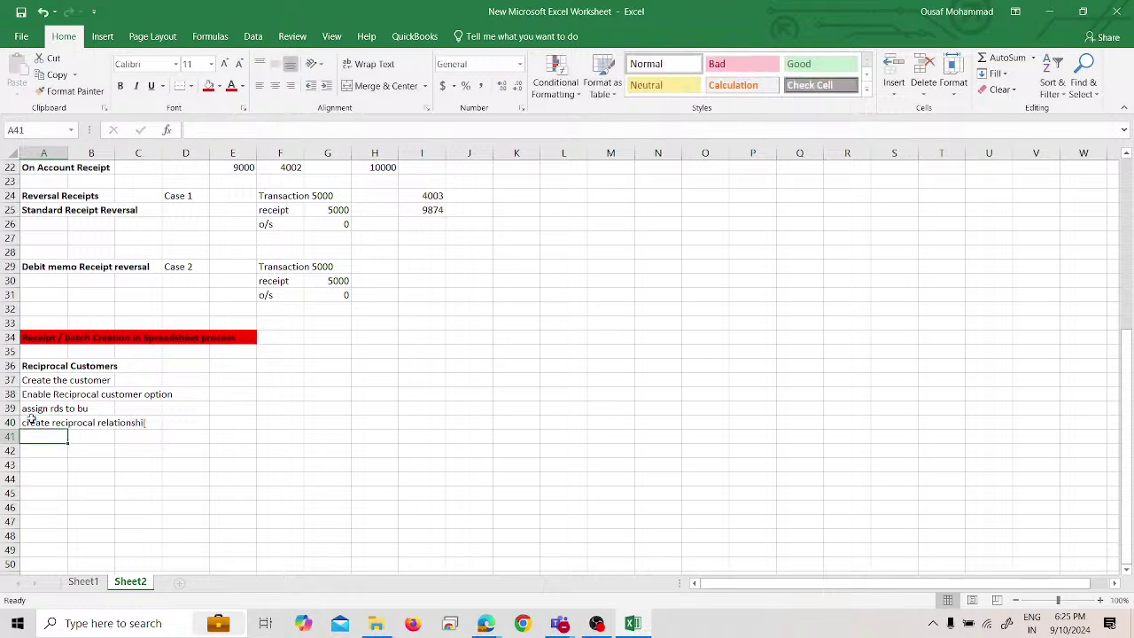
pyautogui.hotkey('alt', 'Tab')
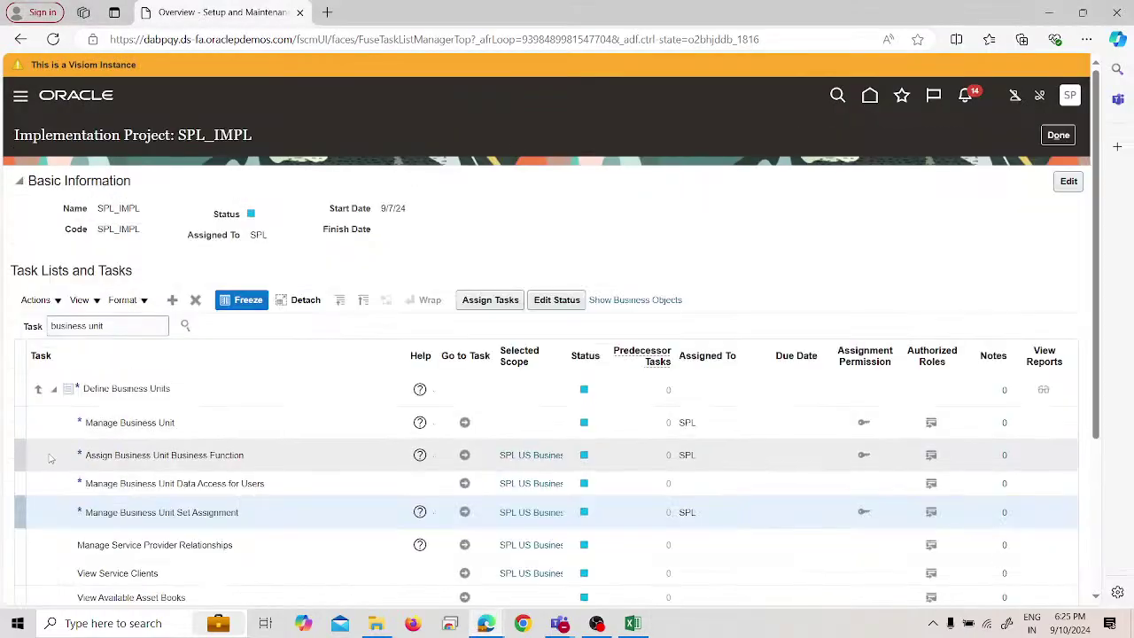
pyautogui.hotkey('alt', 'Tab')
pyautogui.press('Up')
pyautogui.press('F2')
pyautogui.press('Return')
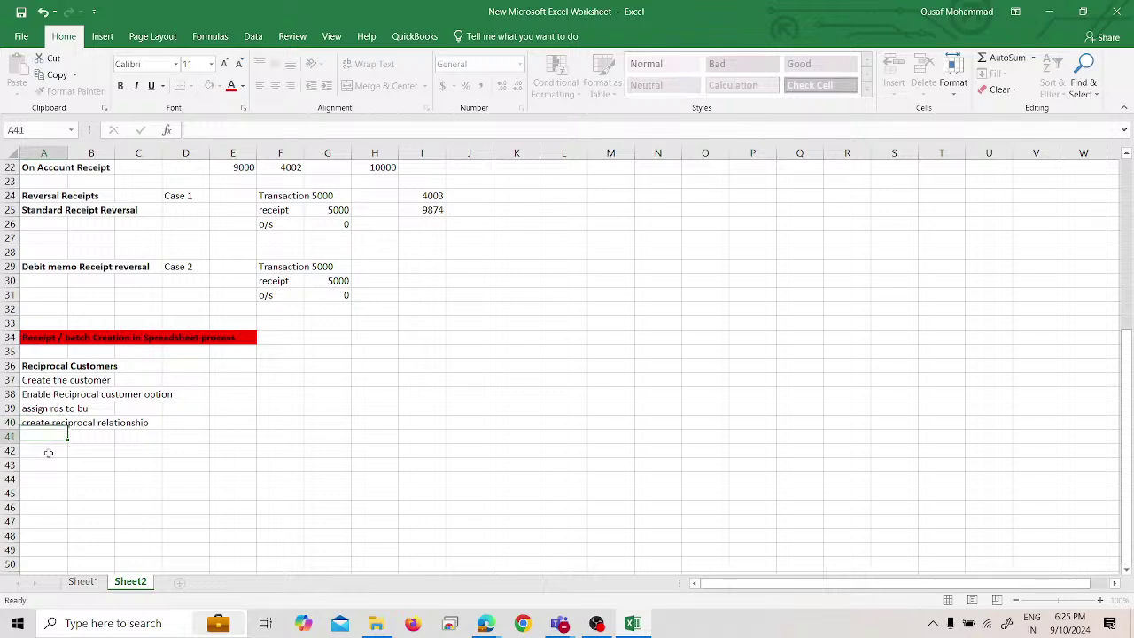
# Switch to the Oracle implementation project in the browser and search its task list for "manage customer".
pyautogui.hotkey('alt', 'Tab')
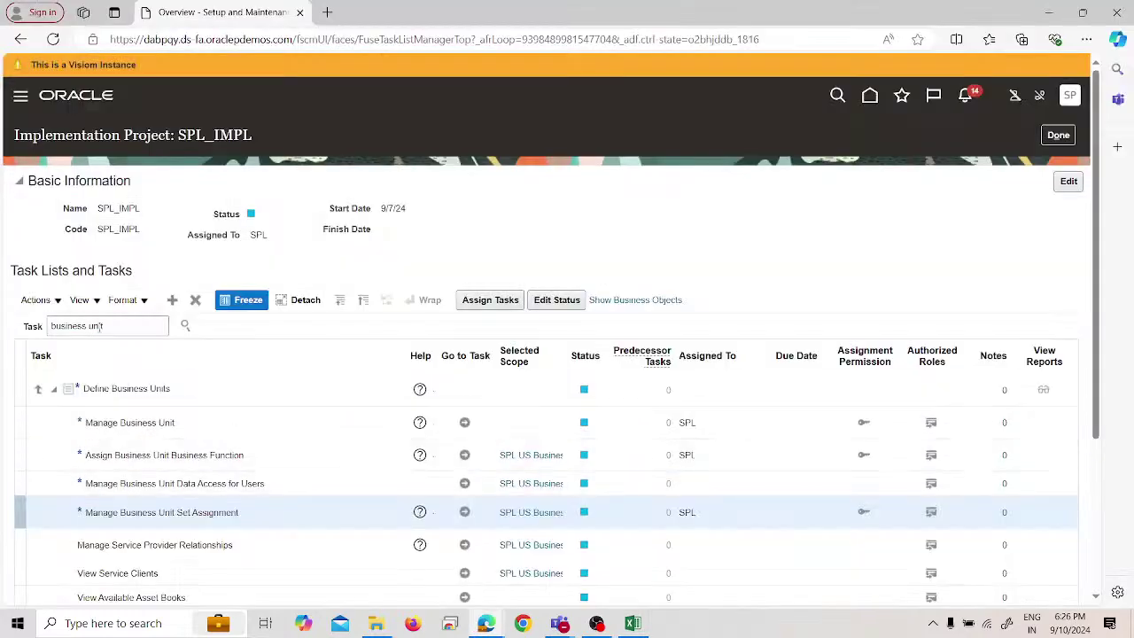
pyautogui.tripleClick(100, 326)
pyautogui.write('manage custome')
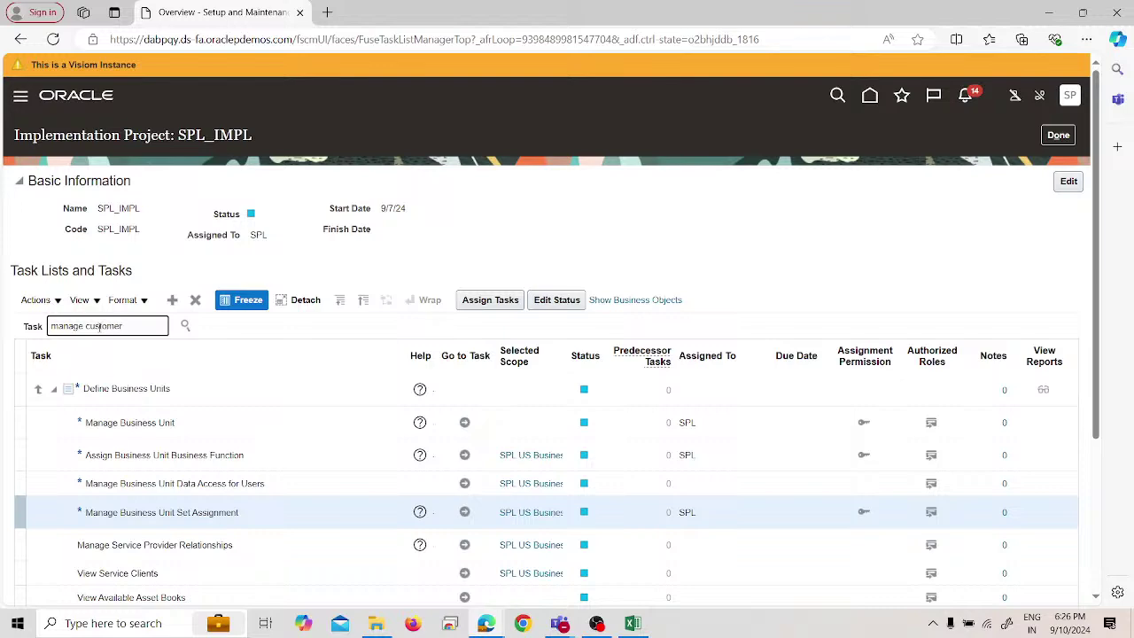
pyautogui.write('r')
pyautogui.press('Return')
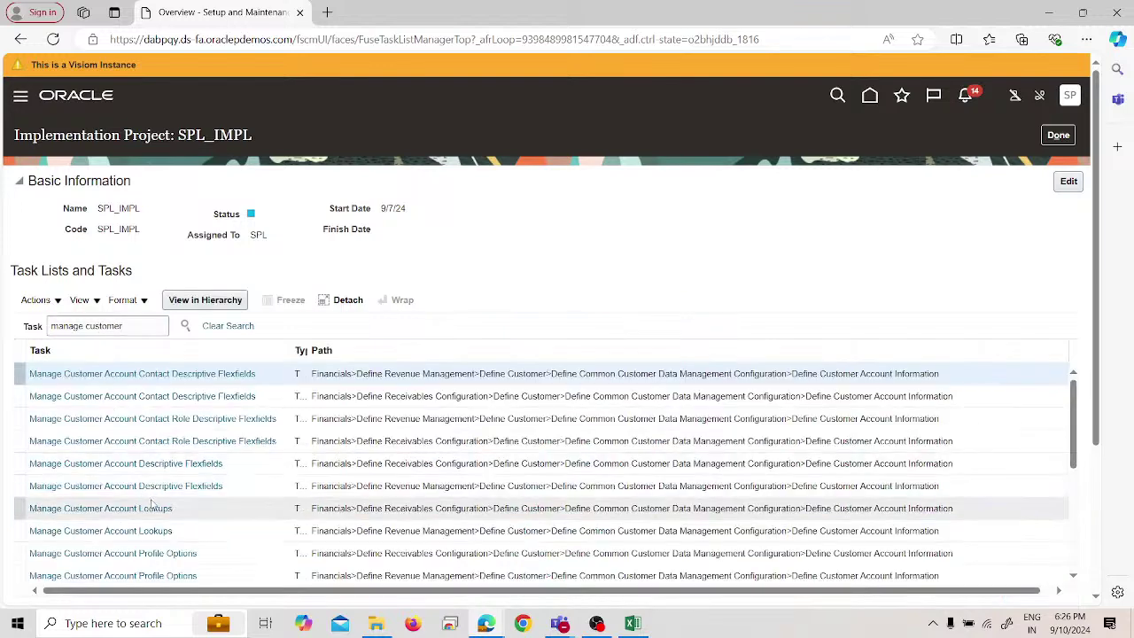
# Open the Manage Customers task located under Define Revenue Management > Define Customer.
pyautogui.scroll(-2, 153, 506)
pyautogui.scroll(-5, 152, 508)
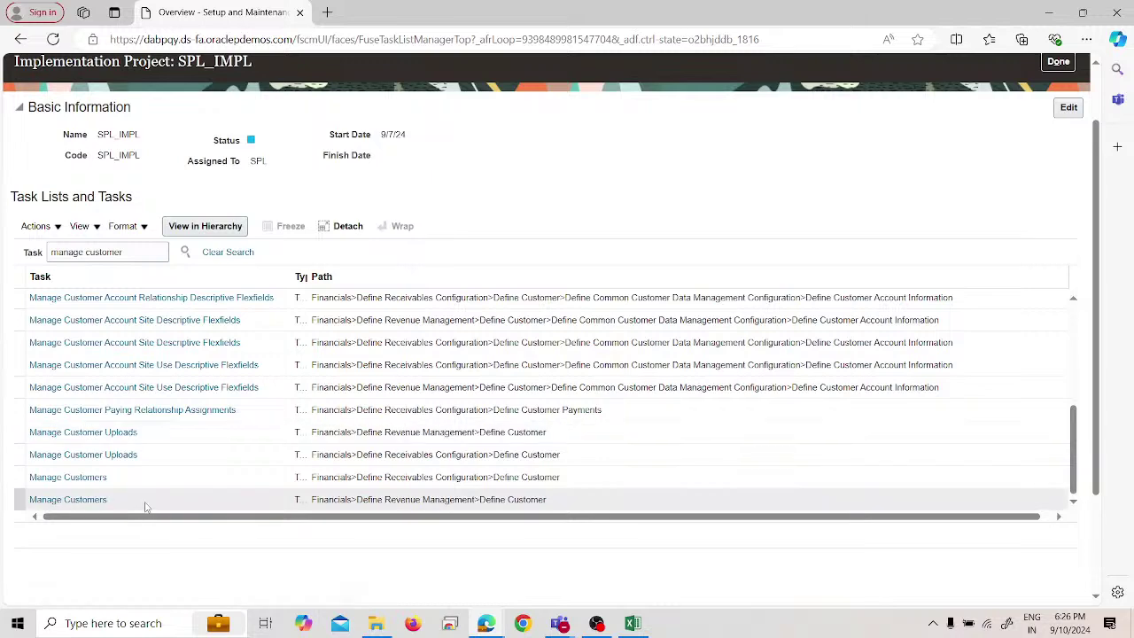
pyautogui.click(84, 499)
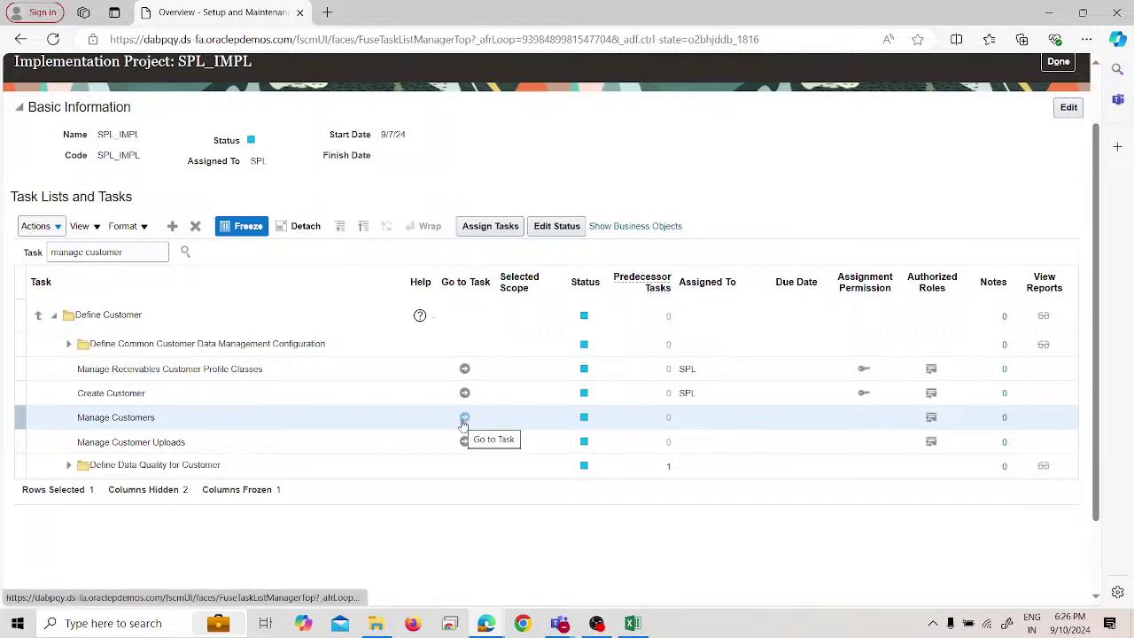
pyautogui.click(463, 422)
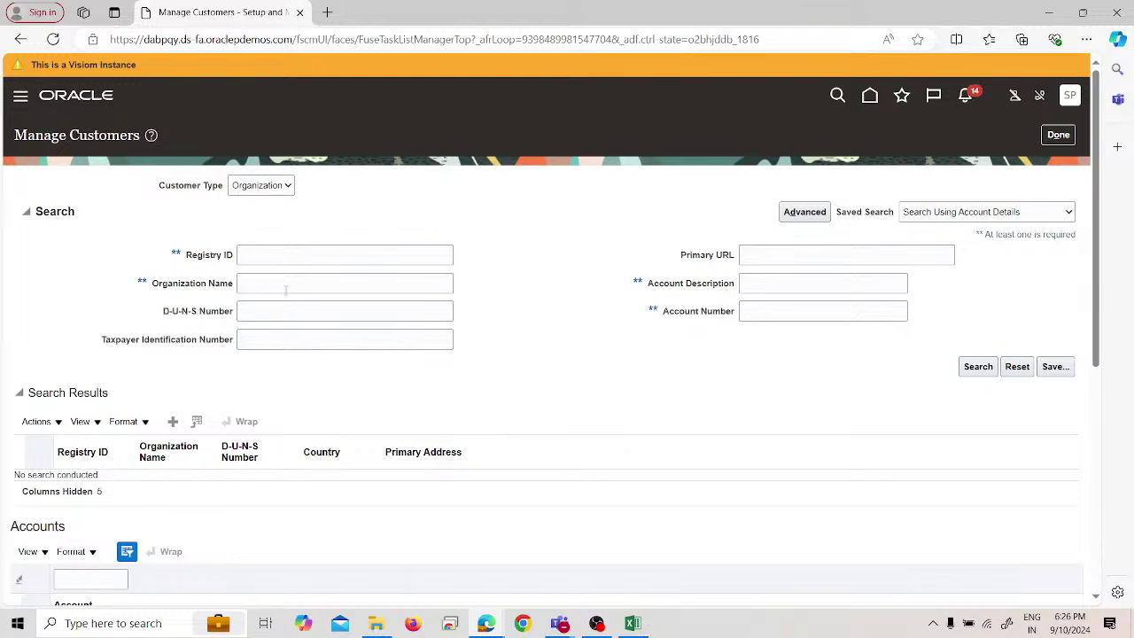
# Search organizations by the name "spl", review SPL Customer's accounts and sites, and return to the implementation project.
pyautogui.click(286, 281)
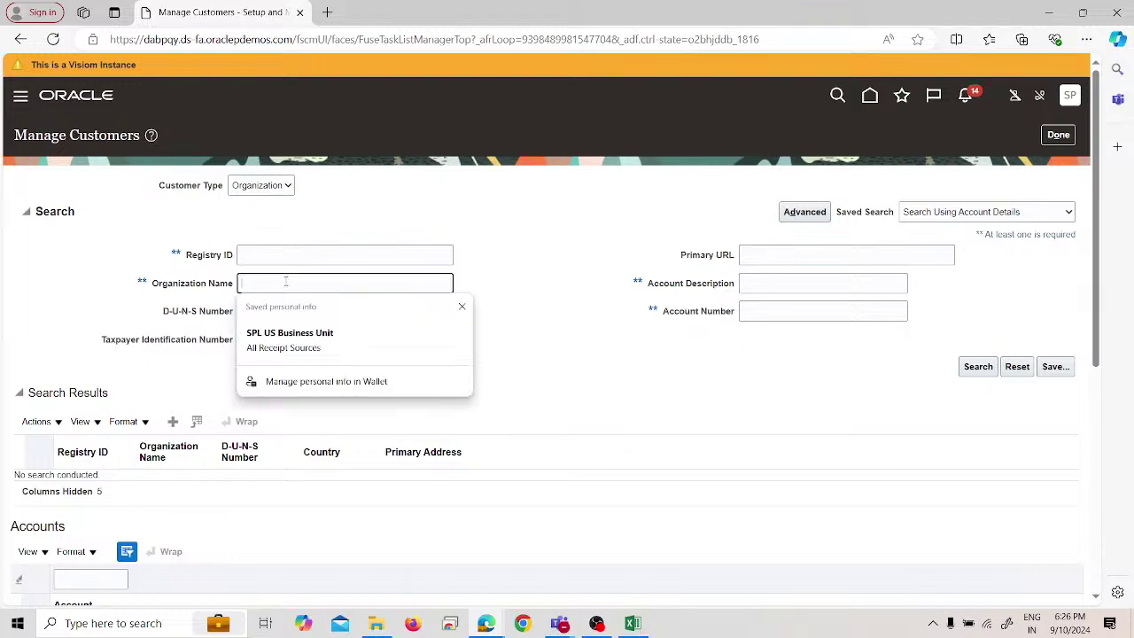
pyautogui.write('spl')
pyautogui.press('Return')
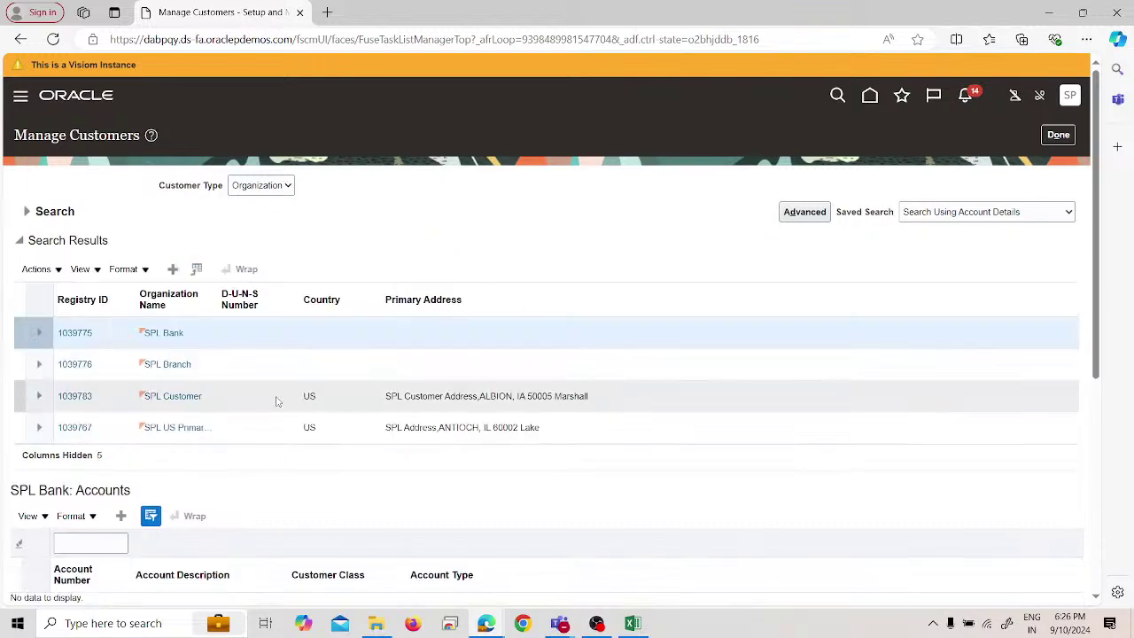
pyautogui.scroll(-1, 198, 403)
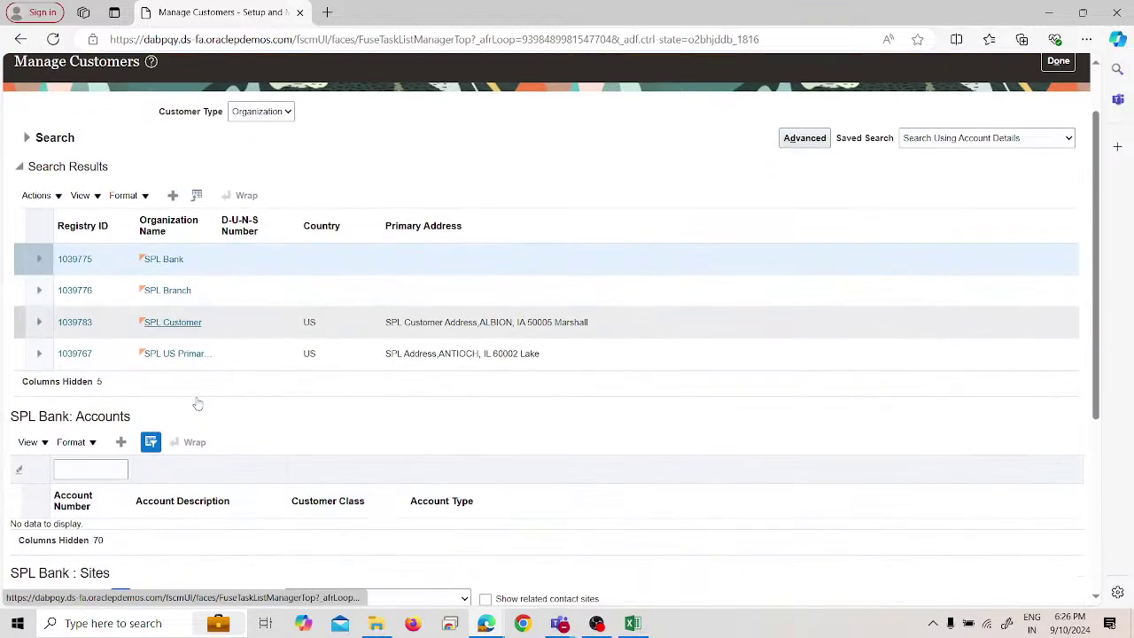
pyautogui.click(234, 324)
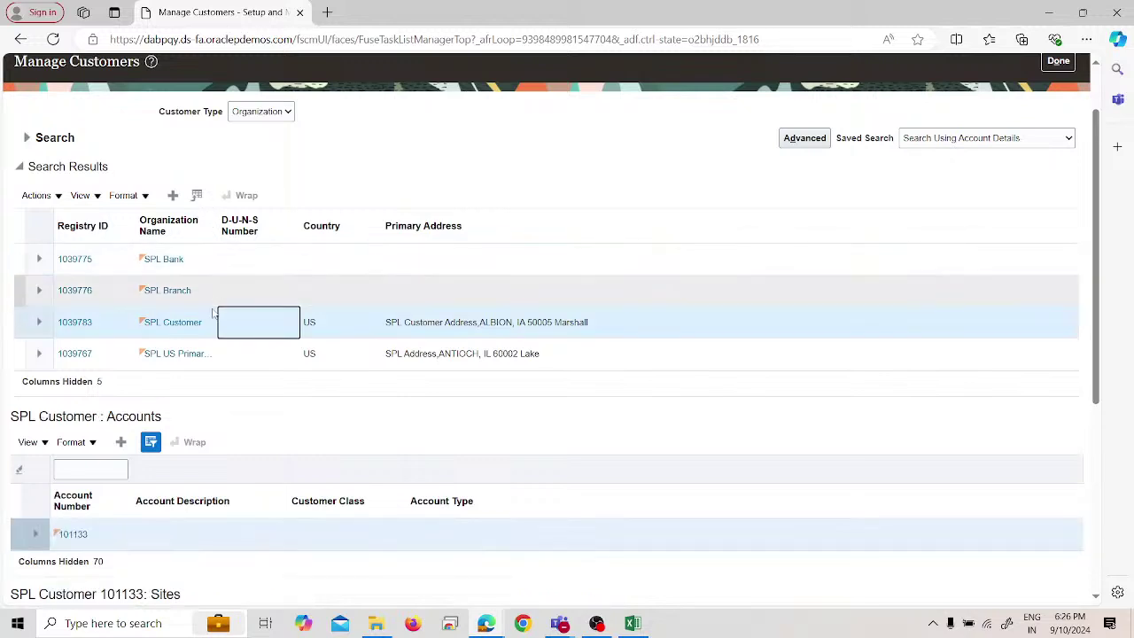
pyautogui.scroll(-3, 166, 479)
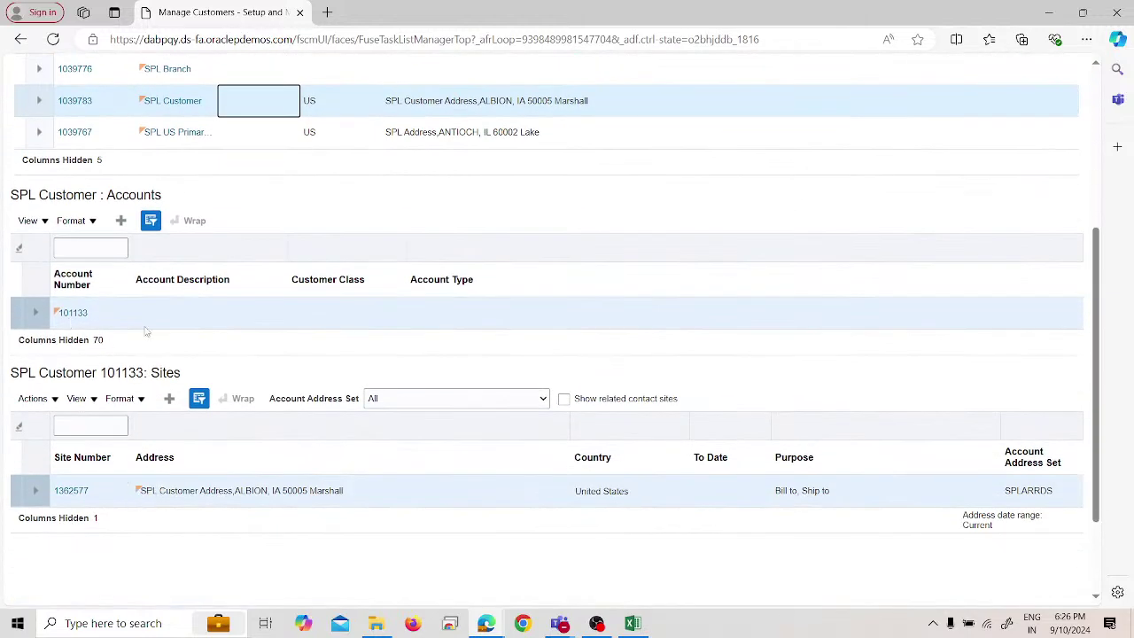
pyautogui.scroll(3, 246, 170)
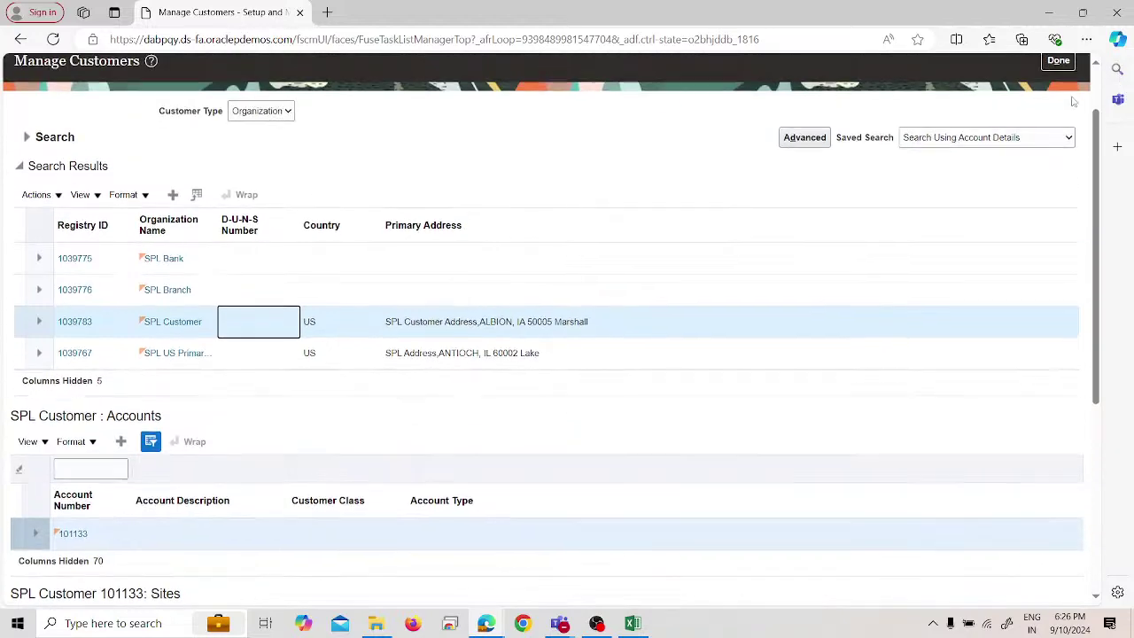
pyautogui.click(1058, 56)
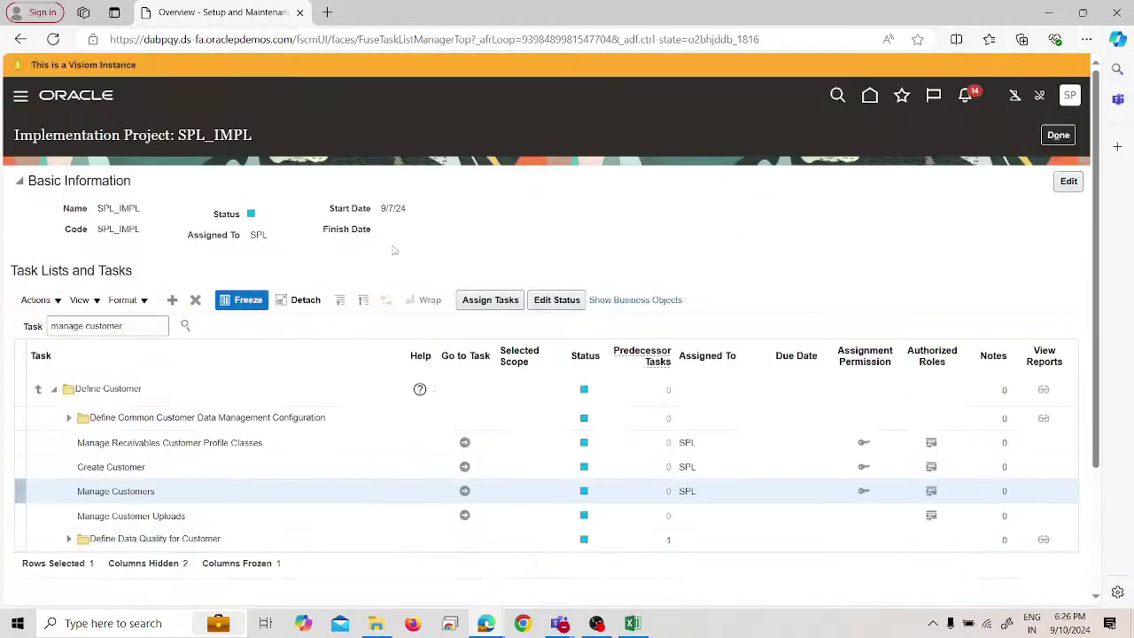
# Reopen the Manage Customers task and search for the organization name "SPL Customer".
pyautogui.click(463, 492)
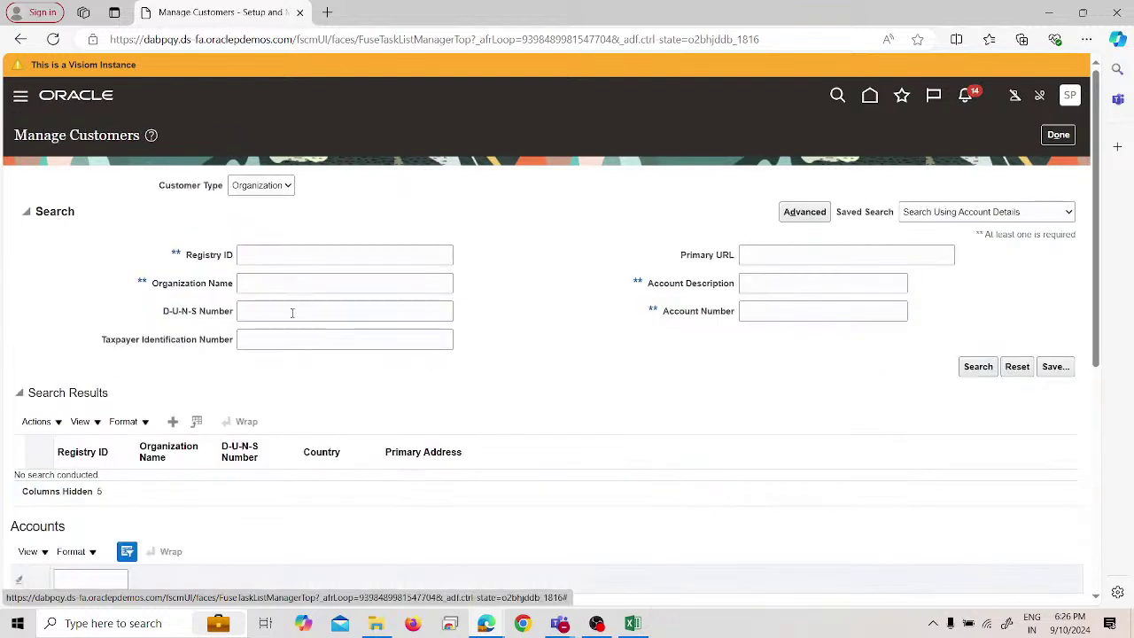
pyautogui.click(282, 280)
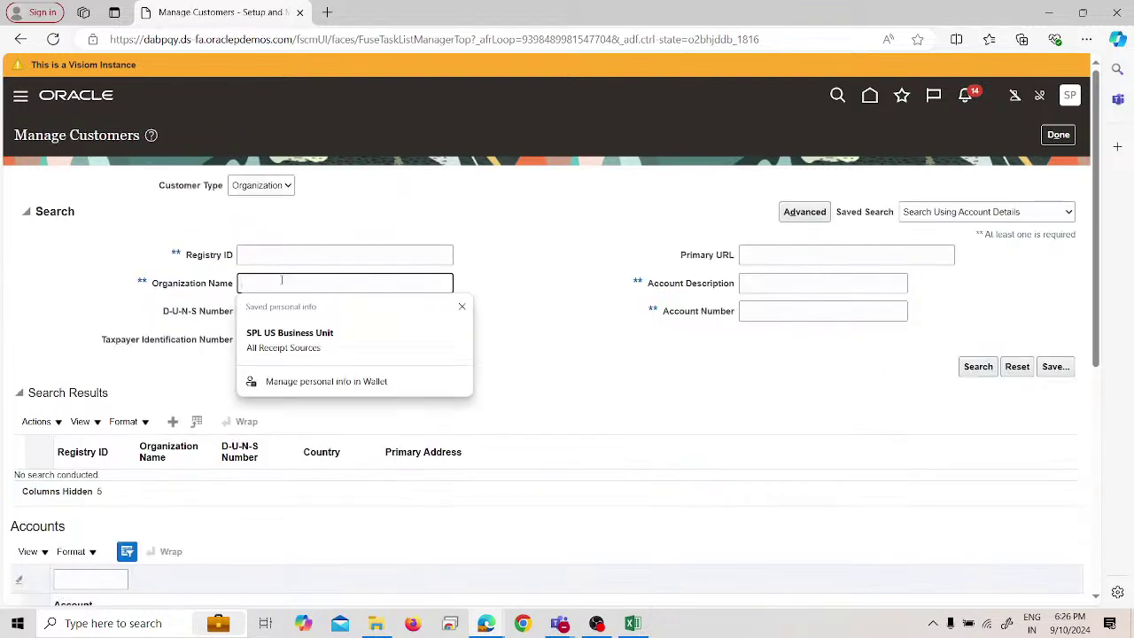
pyautogui.write('SPL Customer')
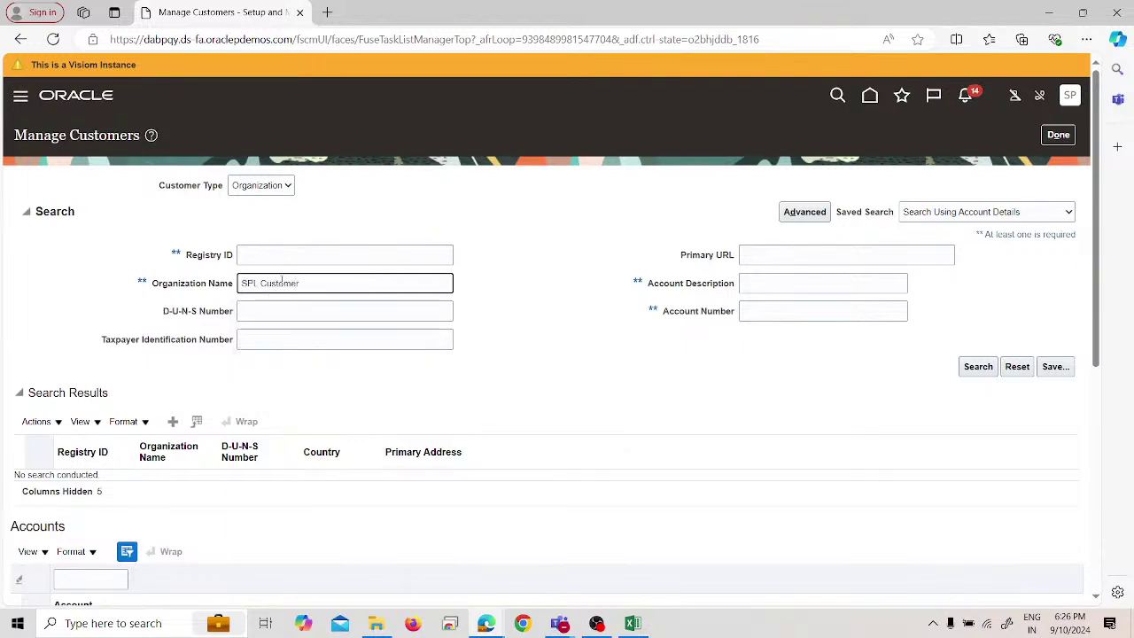
pyautogui.press('Return')
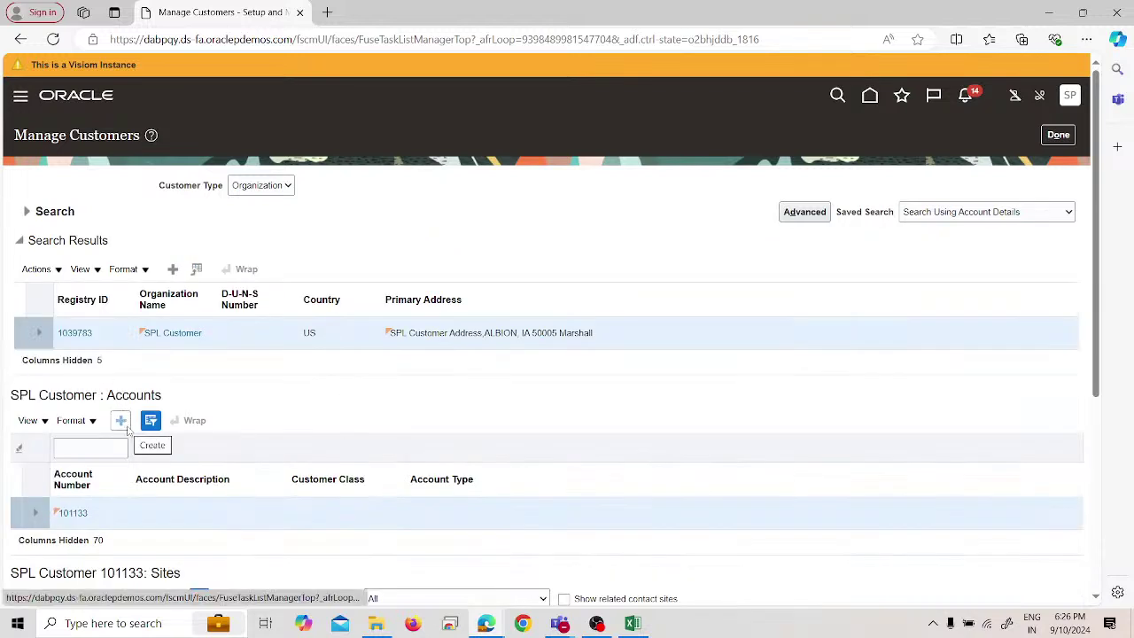
pyautogui.scroll(-1, 140, 495)
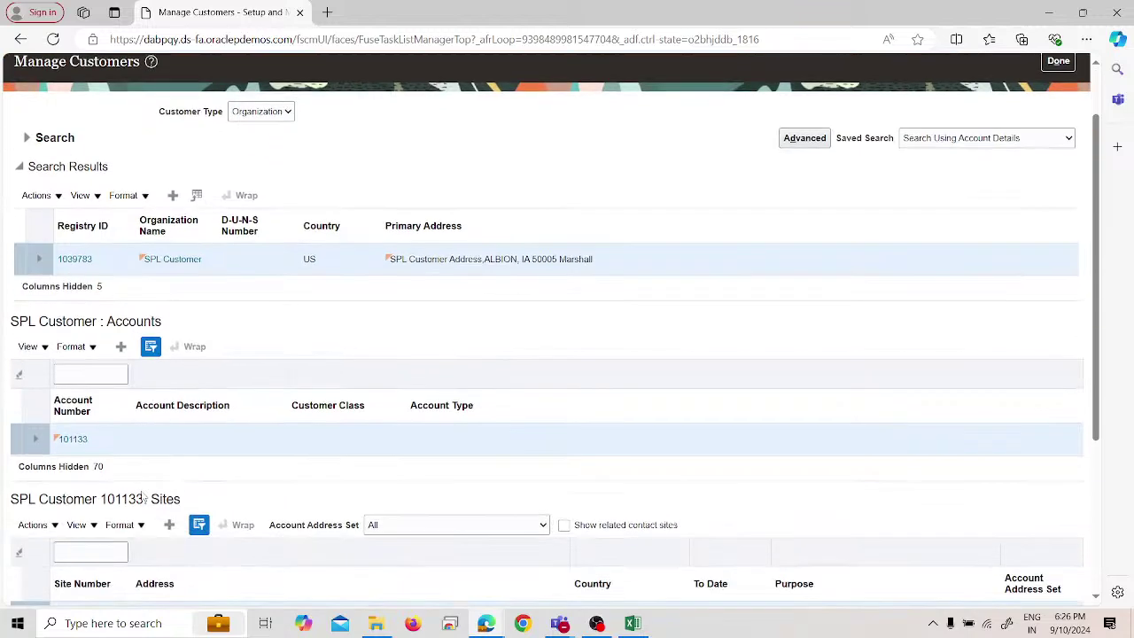
pyautogui.scroll(-1, 142, 499)
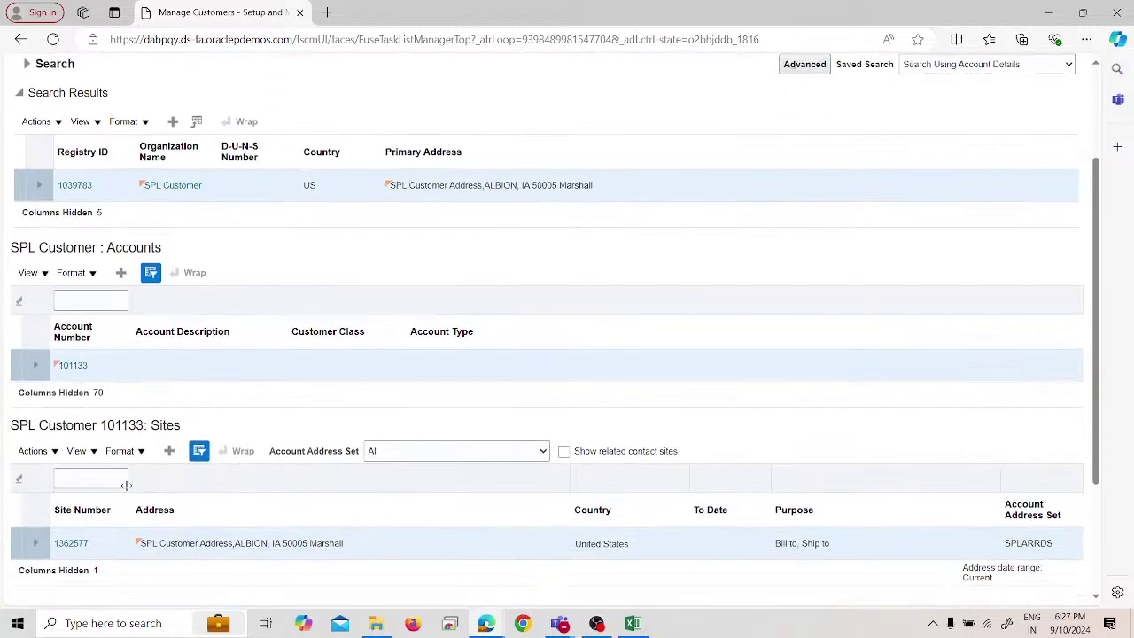
pyautogui.click(77, 373)
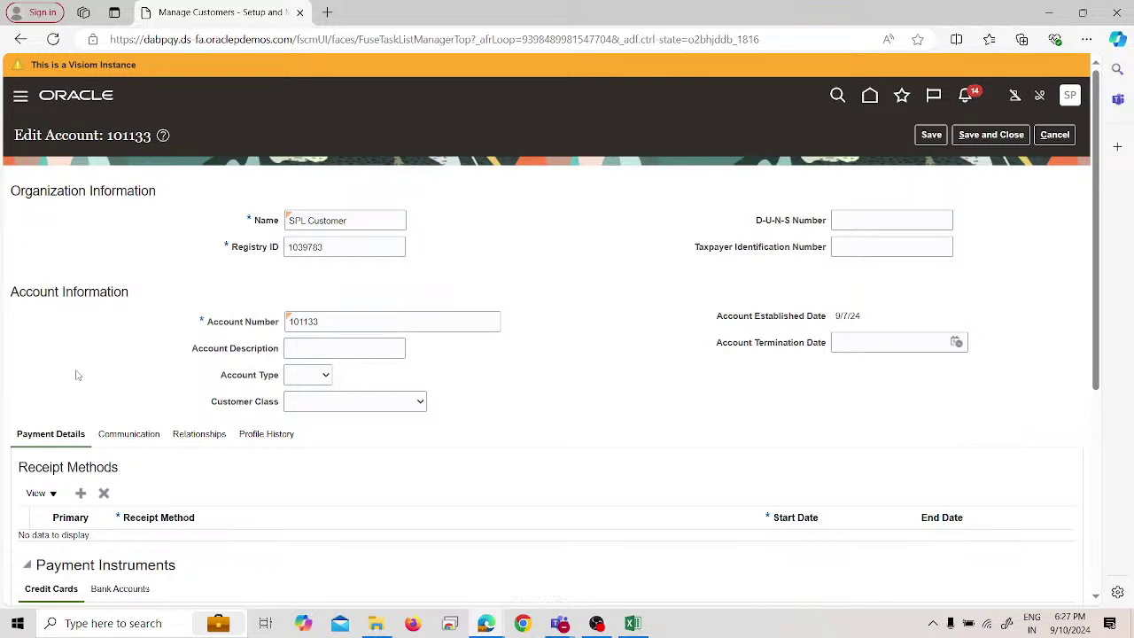
pyautogui.scroll(-1, 162, 435)
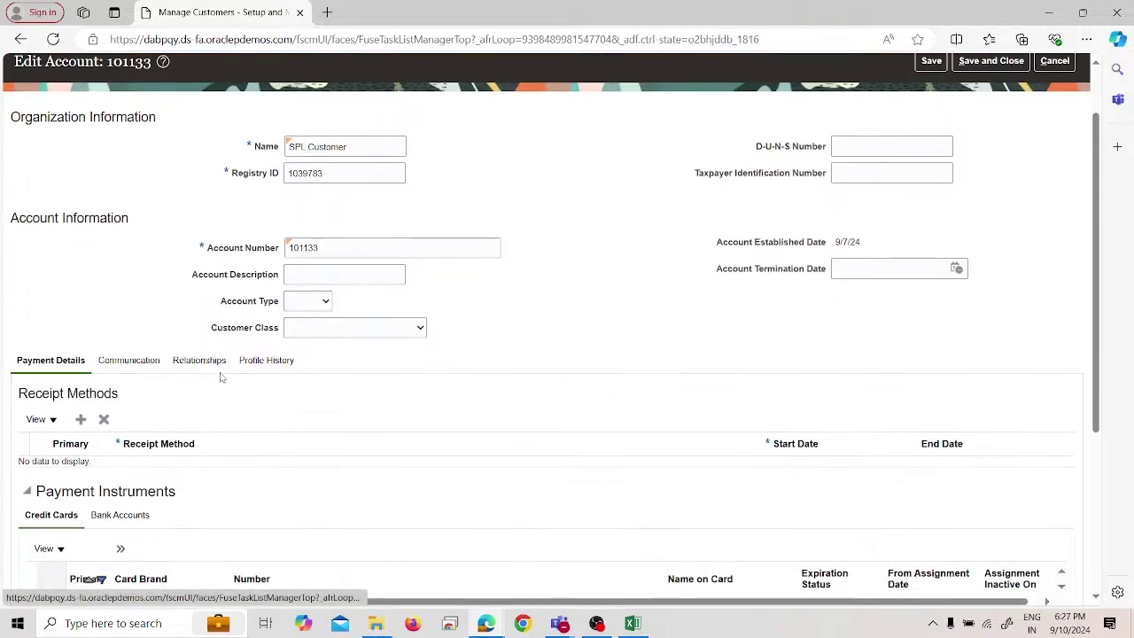
pyautogui.click(215, 367)
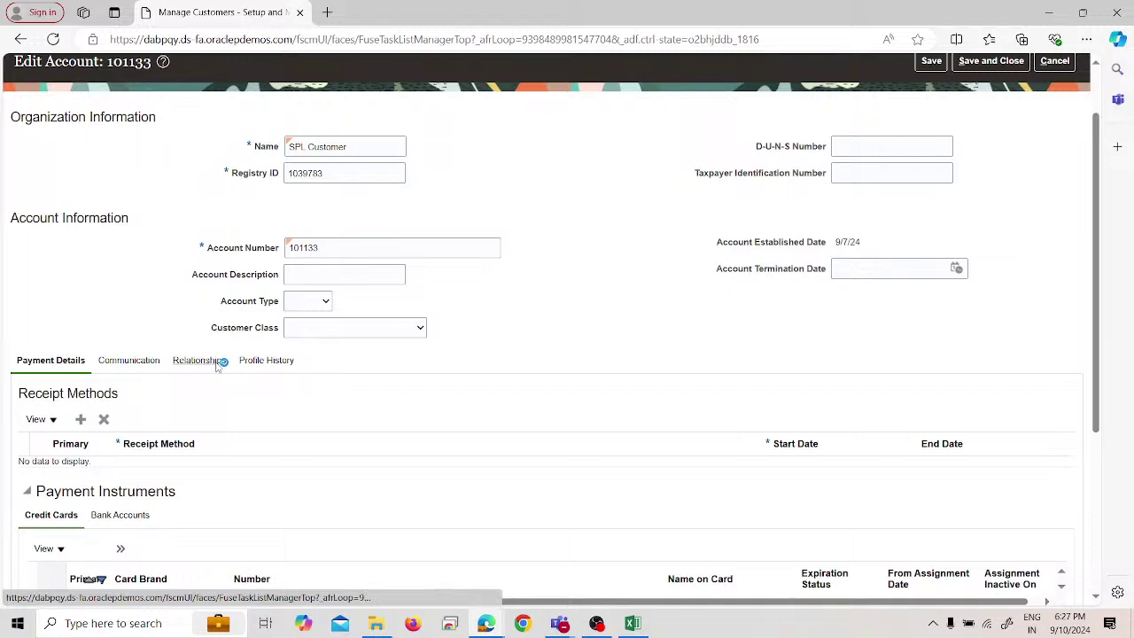
pyautogui.scroll(-1, 328, 455)
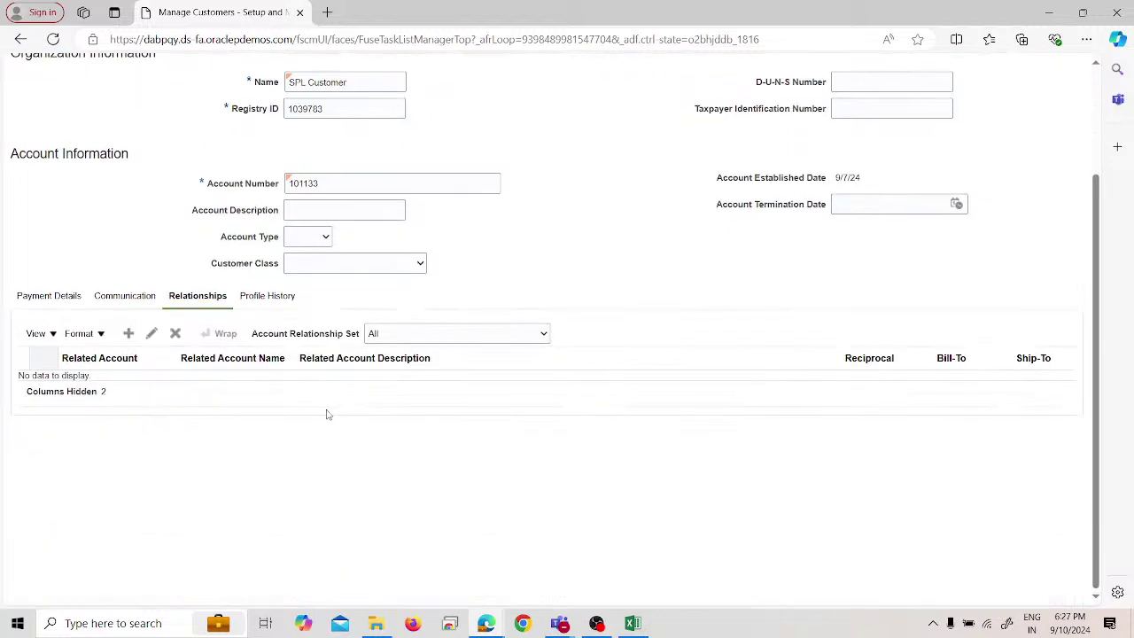
pyautogui.click(130, 334)
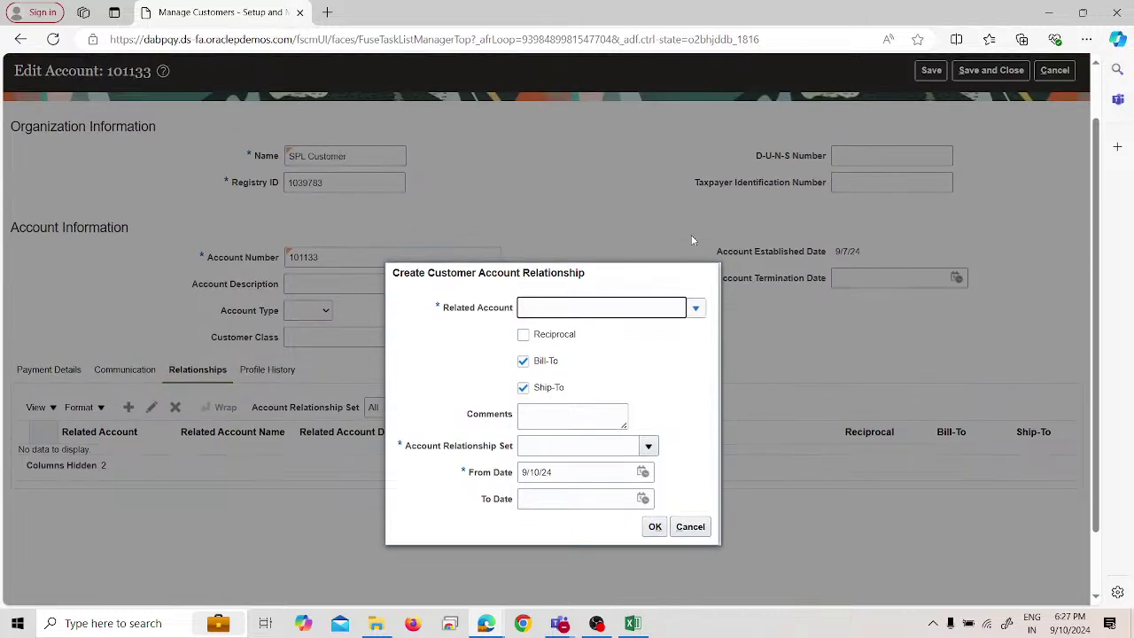
pyautogui.click(696, 237)
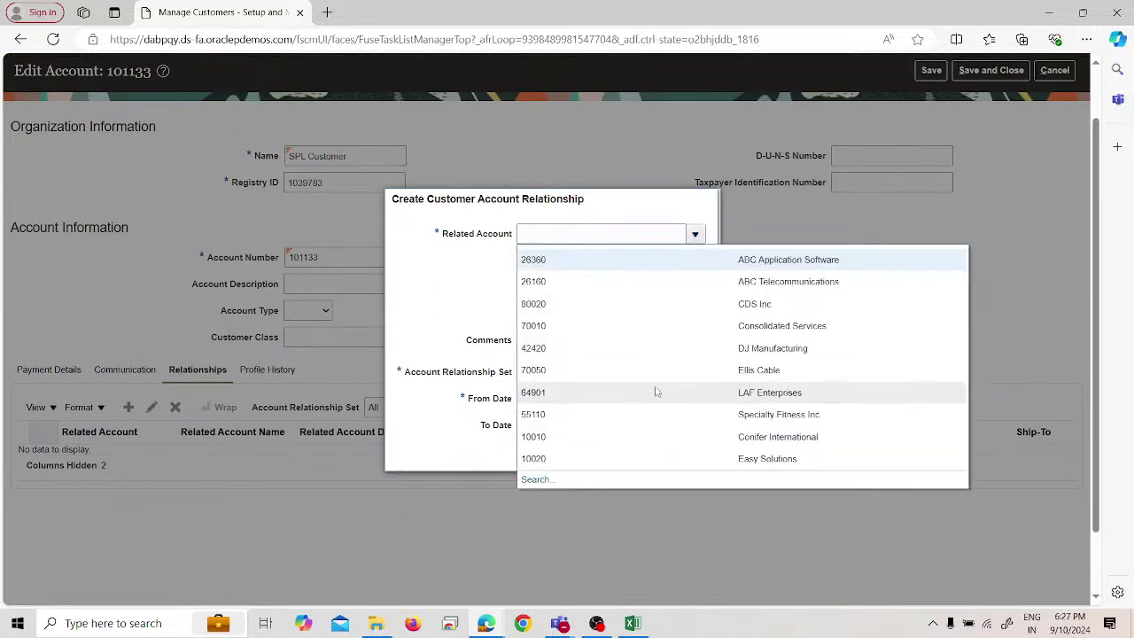
pyautogui.click(599, 478)
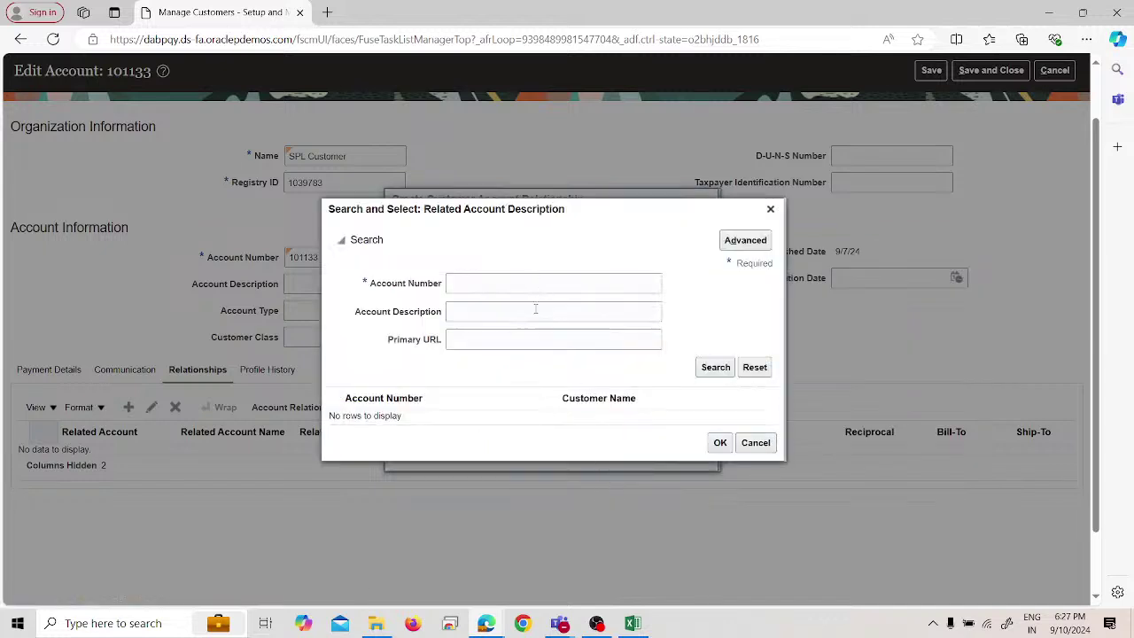
pyautogui.click(756, 442)
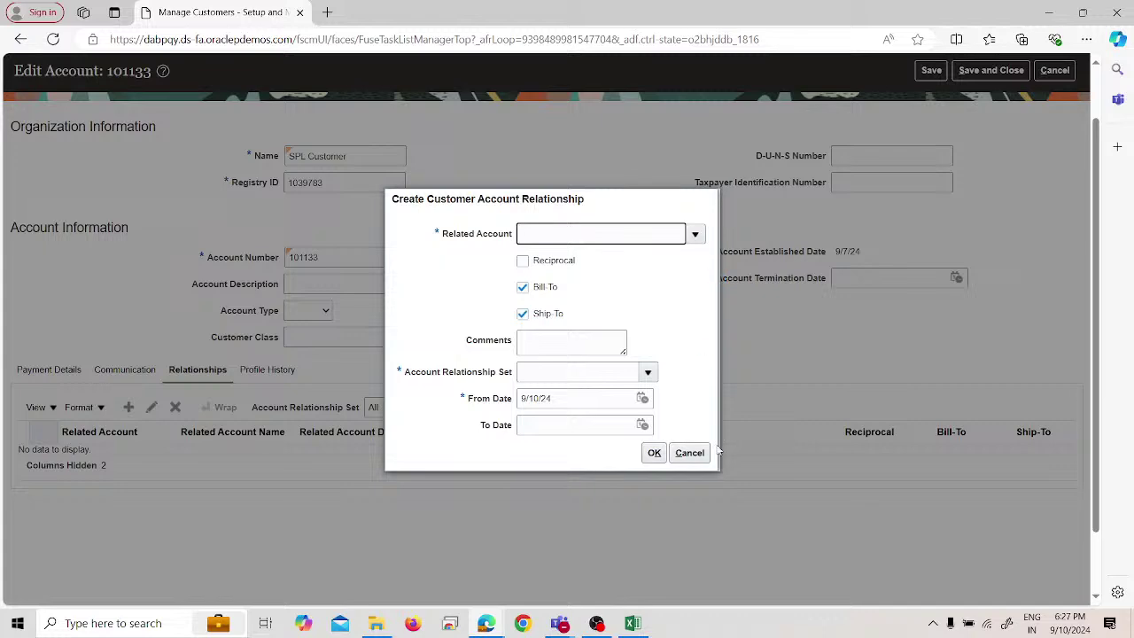
pyautogui.click(690, 452)
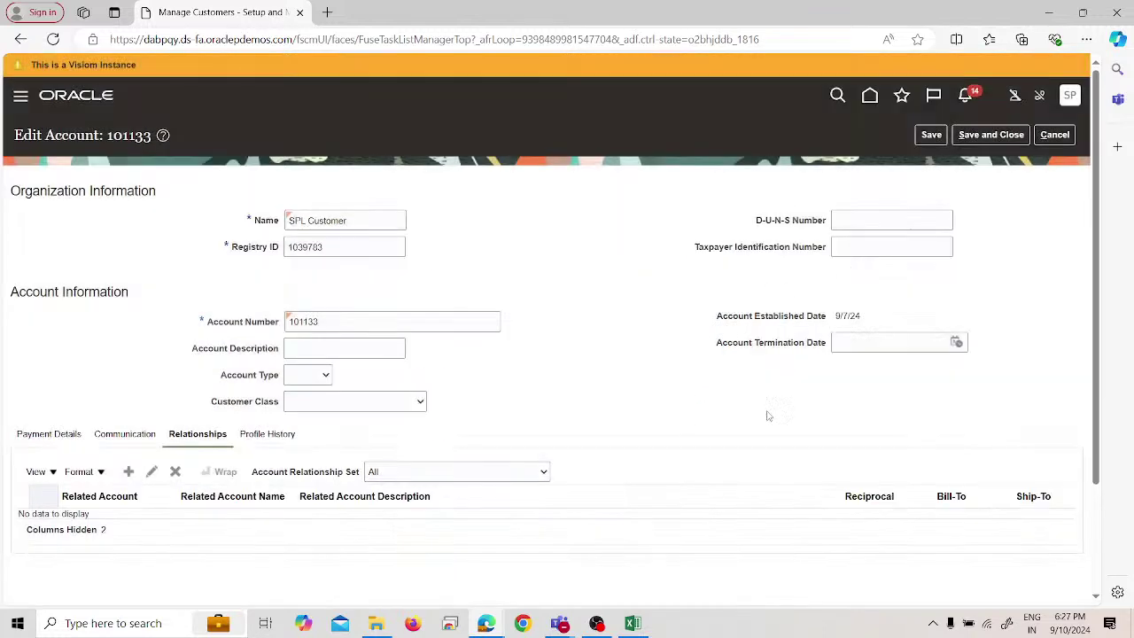
pyautogui.click(1054, 138)
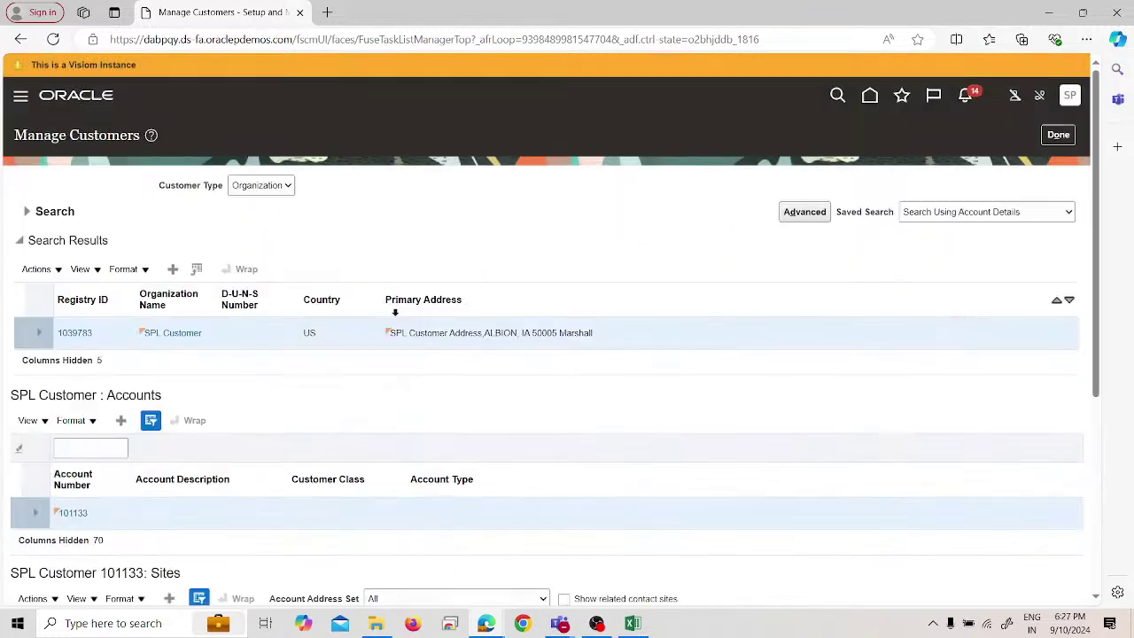
pyautogui.click(1056, 136)
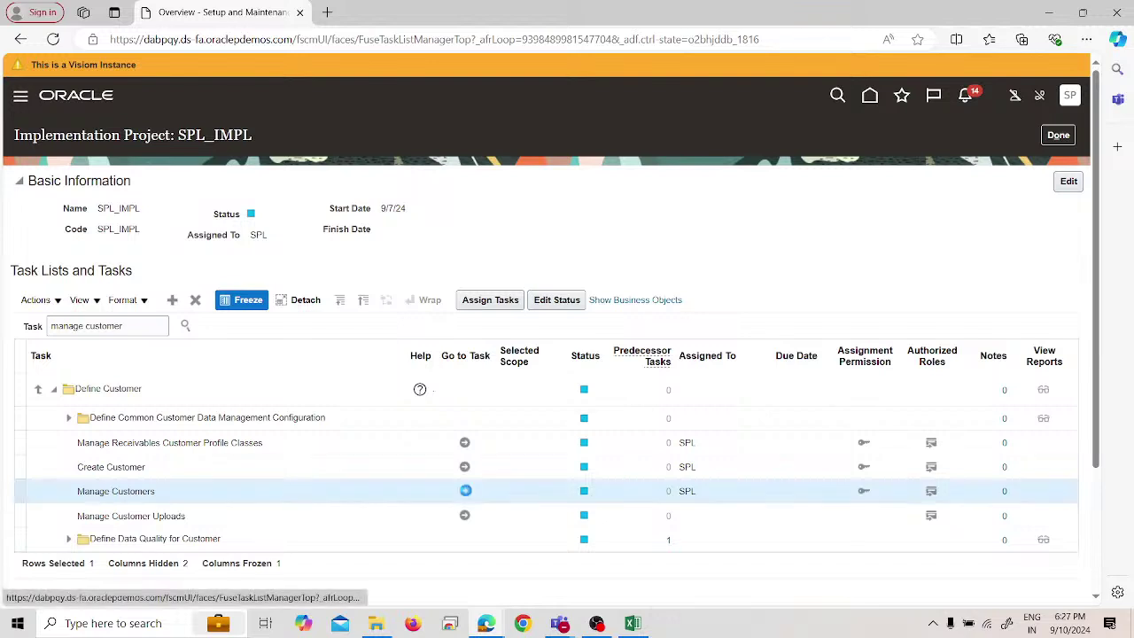
# Search Manage Customers for the organization name "ABC SPL" and copy the account number of ABC SPL Customer.
pyautogui.click(466, 490)
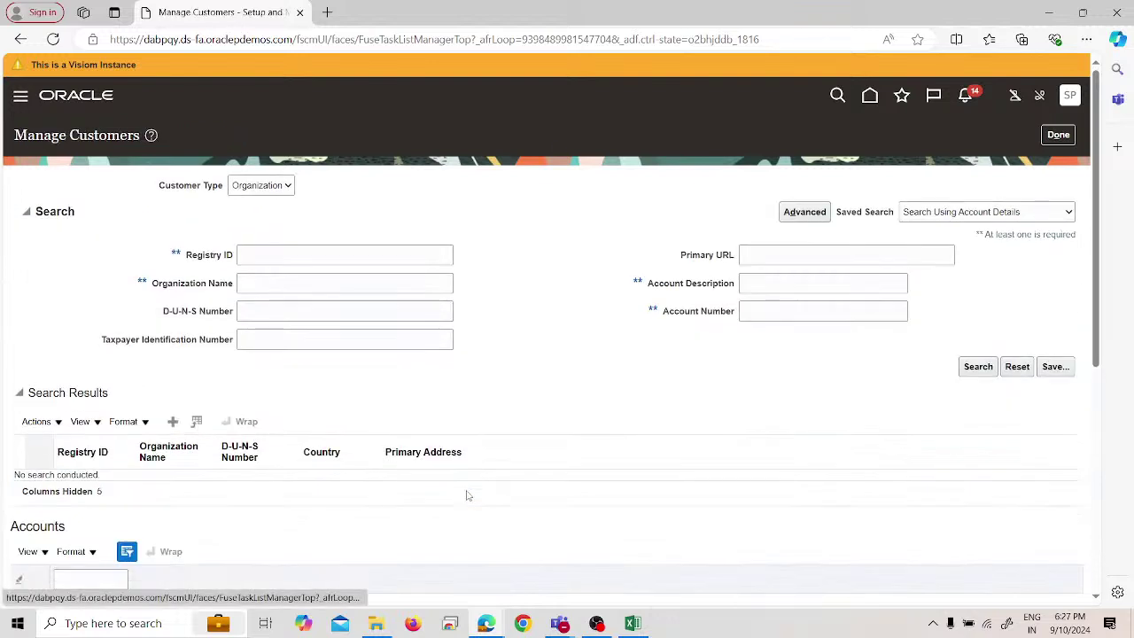
pyautogui.click(289, 282)
pyautogui.write('ABC SPI')
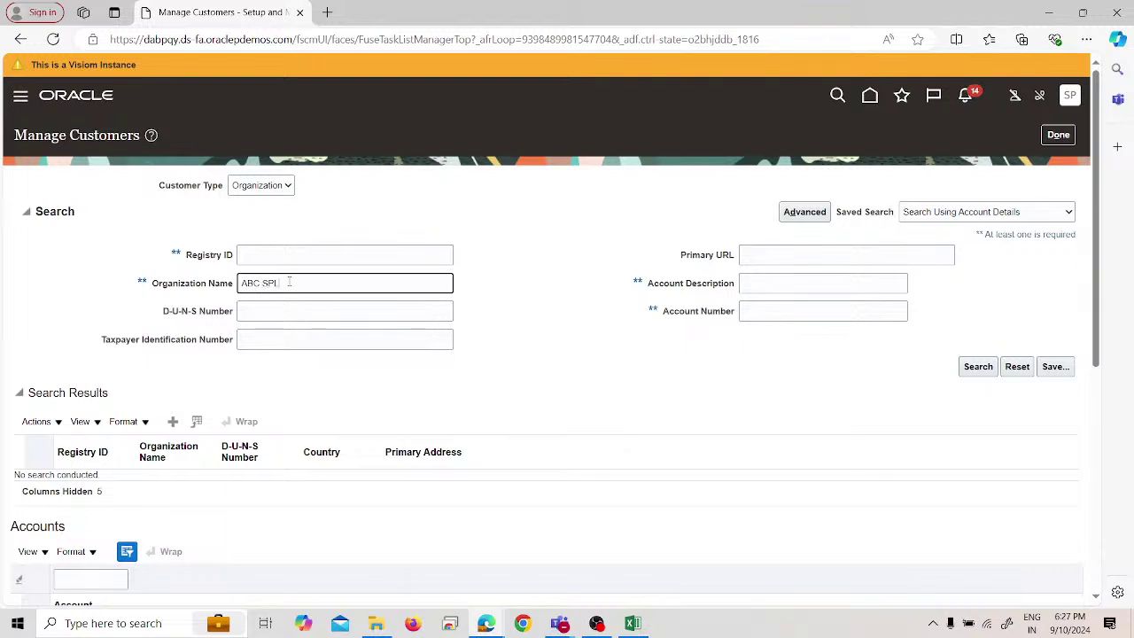
pyautogui.press('Return')
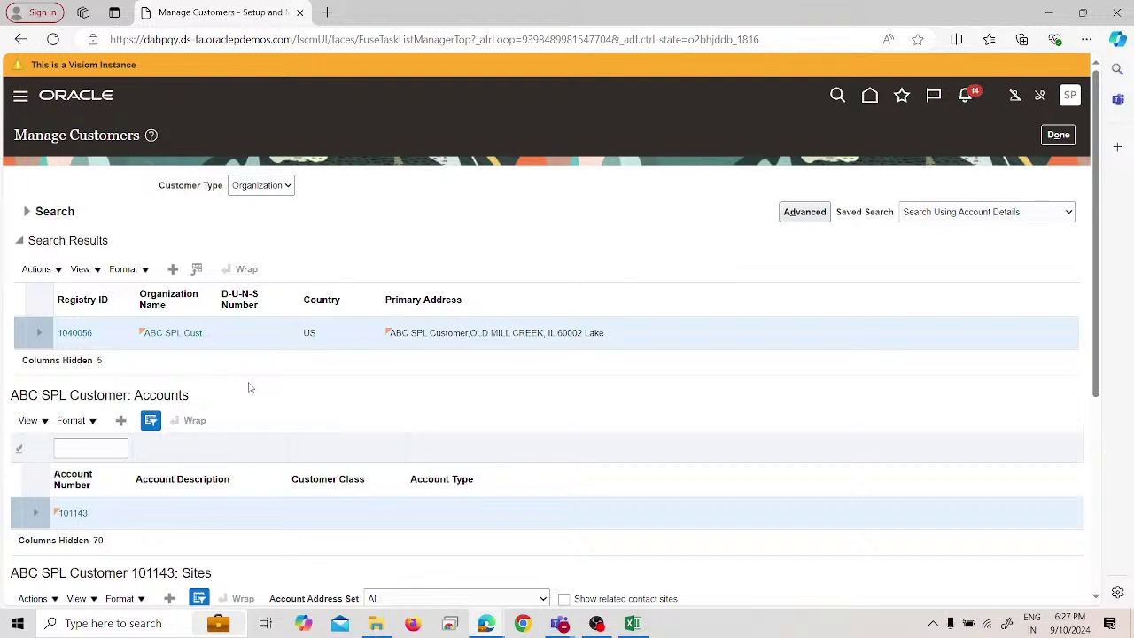
pyautogui.scroll(-1, 145, 536)
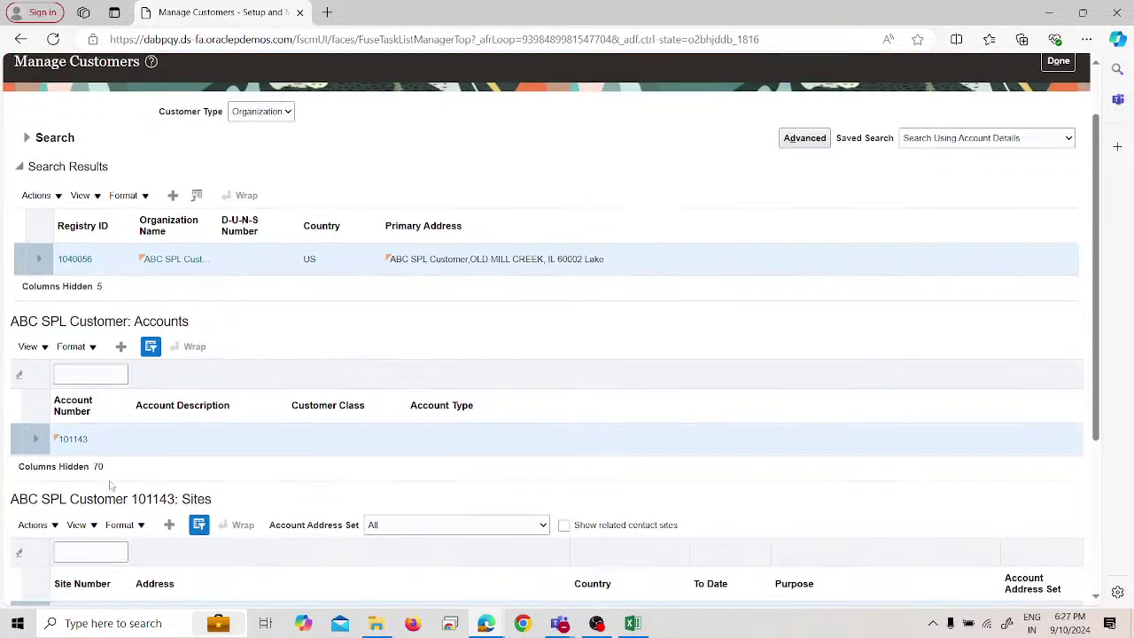
pyautogui.moveTo(98, 443); pyautogui.dragTo(59, 441)
pyautogui.press('super+c')
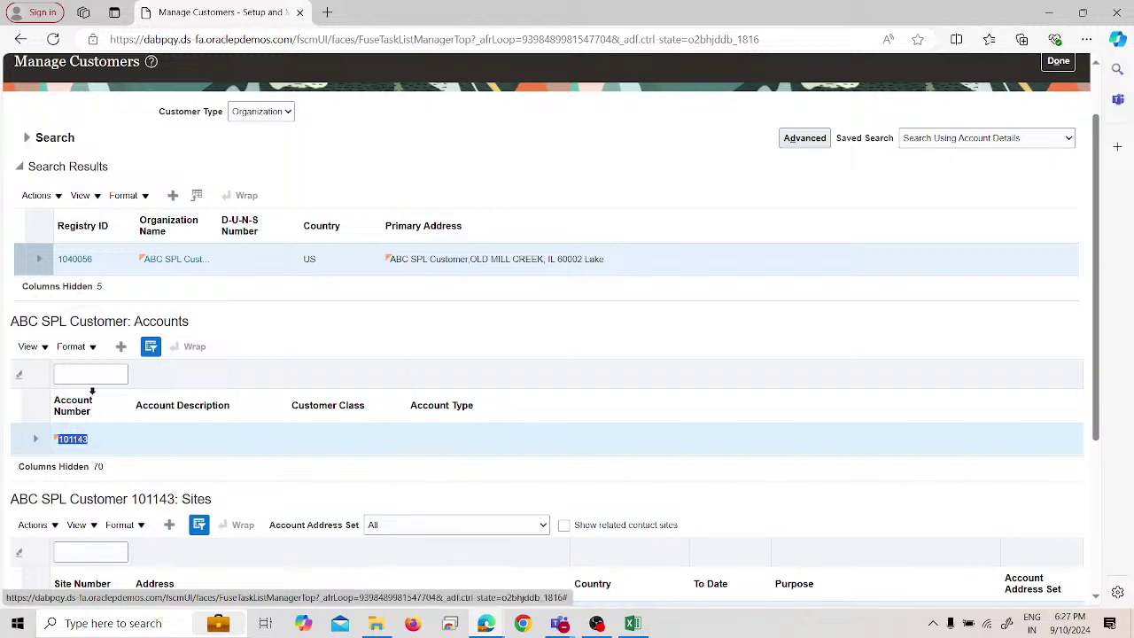
# Review ABC SPL Customer's site, switch to the Excel worksheet and paste the copied account number into cell F37 as plain text.
pyautogui.click(175, 497)
pyautogui.scroll(-3, 175, 497)
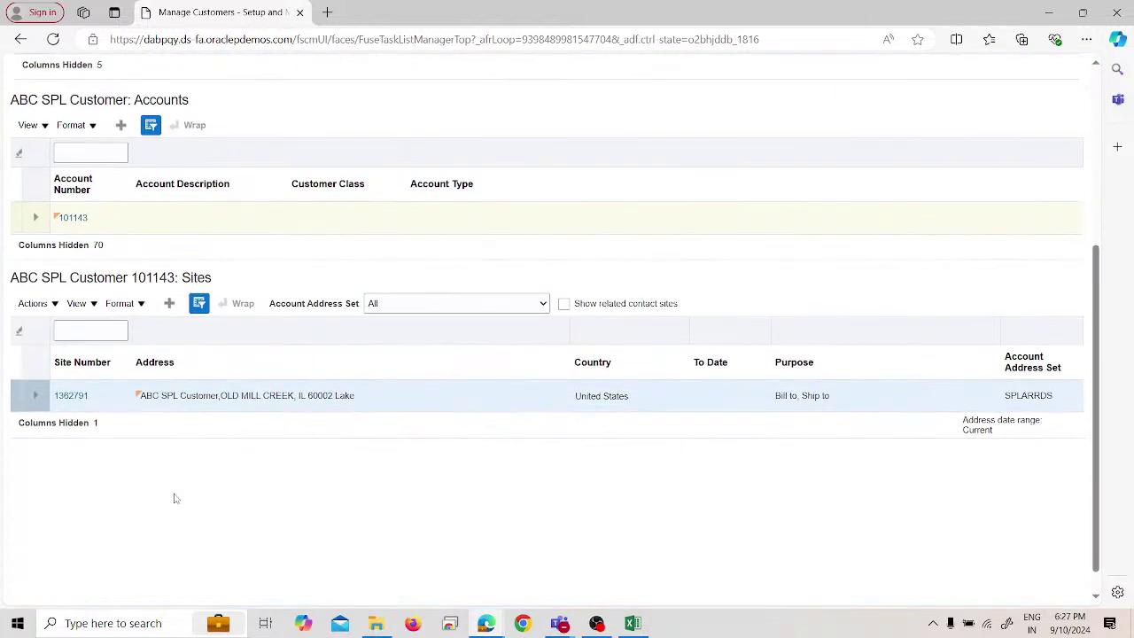
pyautogui.scroll(2, 175, 499)
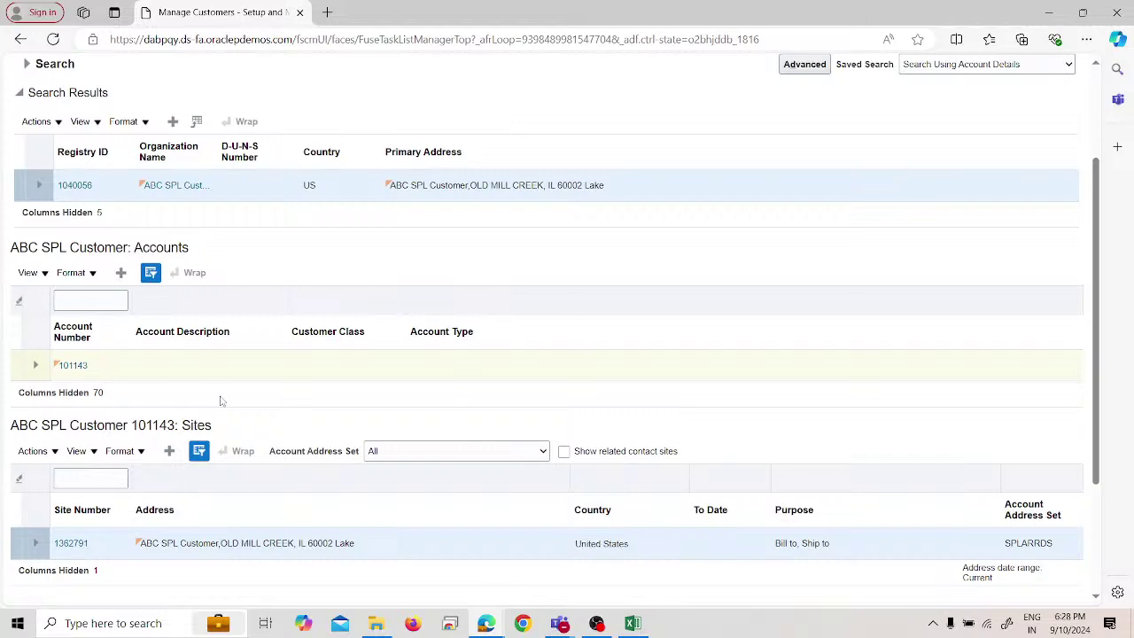
pyautogui.click(635, 623)
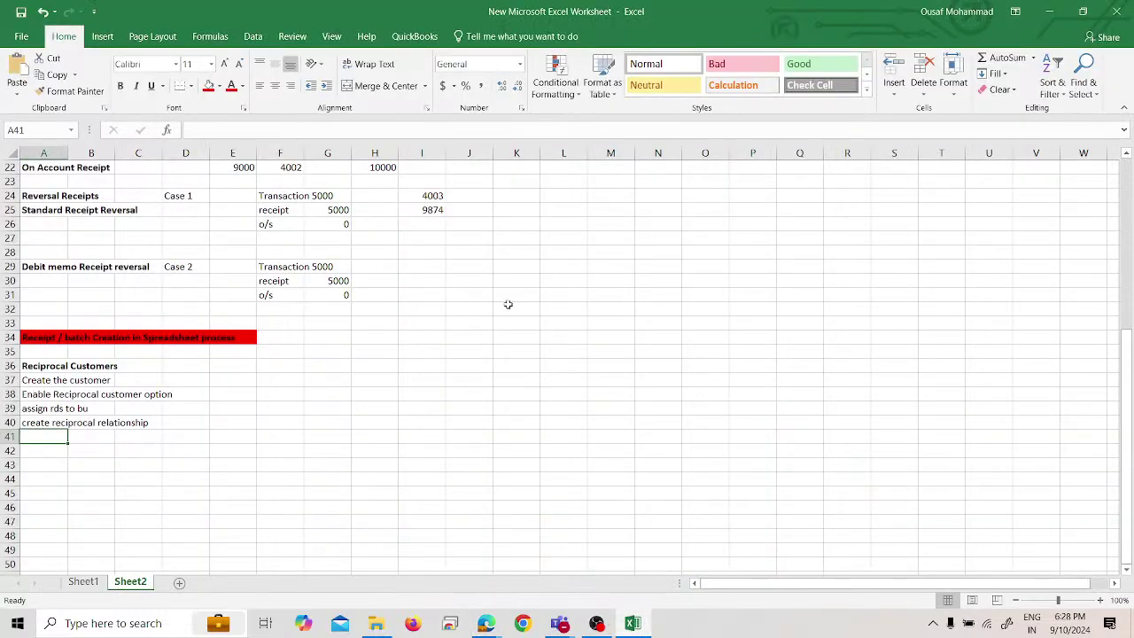
pyautogui.rightClick(270, 382)
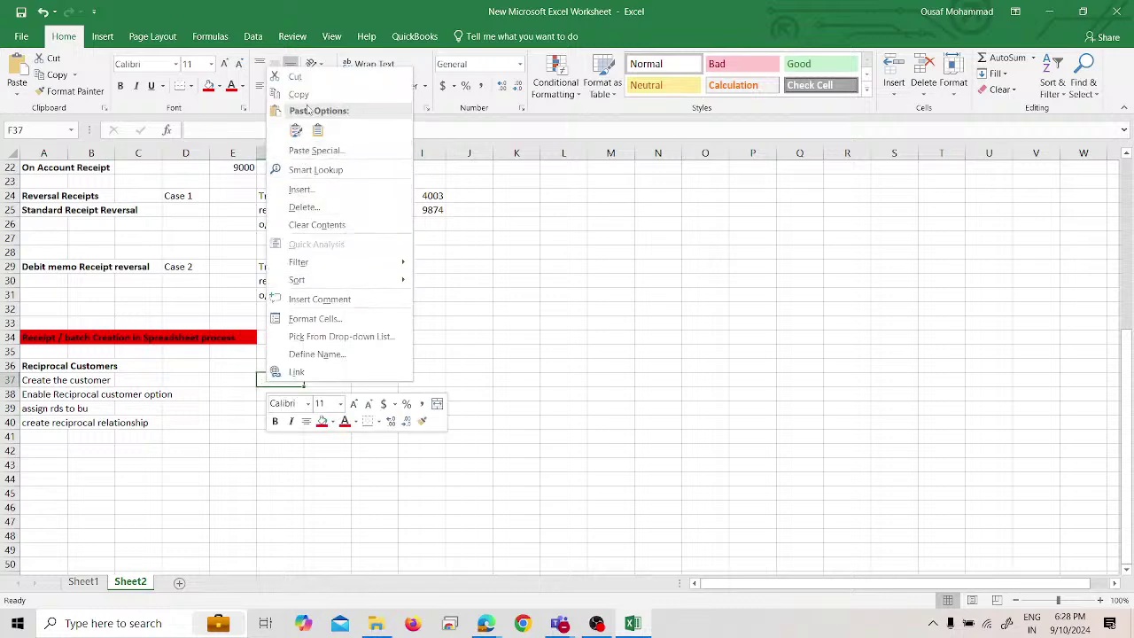
pyautogui.click(315, 131)
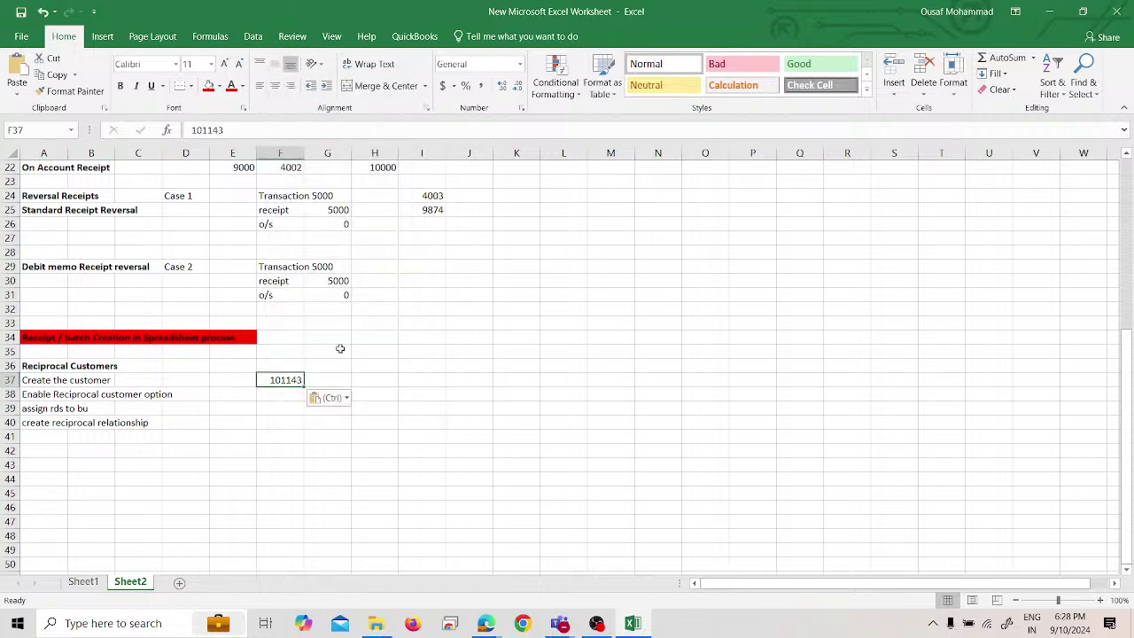
# Copy ABC SPL Customer's registry ID from Manage Customers and paste it into cell G37 of the Excel worksheet.
pyautogui.hotkey('alt', 'Tab')
pyautogui.doubleClick(69, 187)
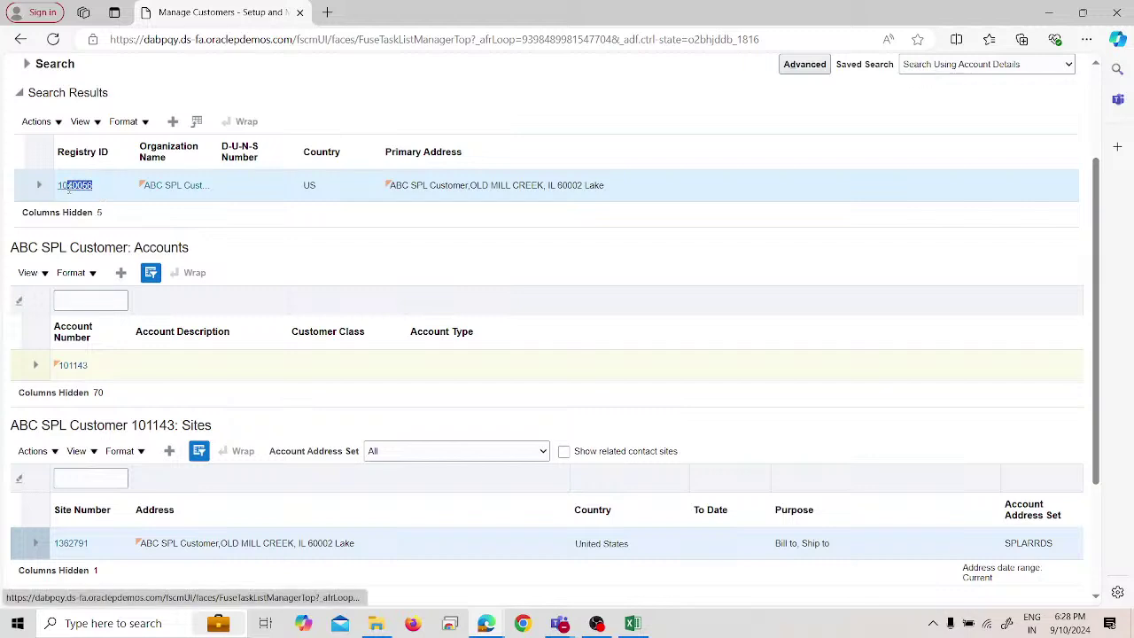
pyautogui.moveTo(59, 187); pyautogui.dragTo(93, 184)
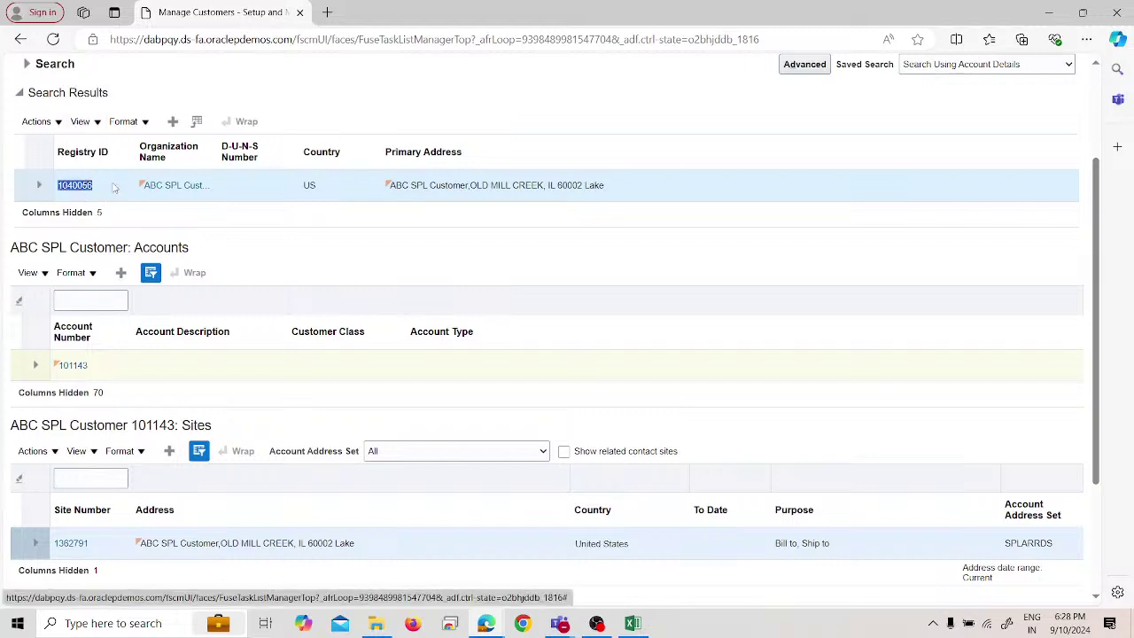
pyautogui.hotkey('ctrl', 'c')
pyautogui.hotkey('alt', 'Tab')
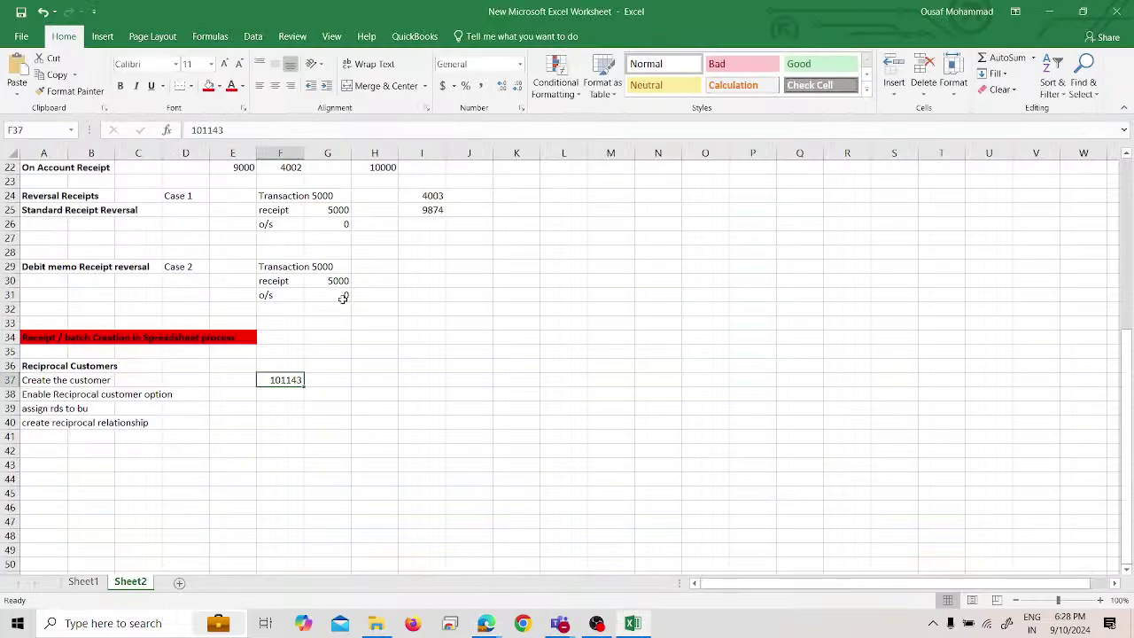
pyautogui.click(330, 379)
pyautogui.hotkey('ctrl', 'v')
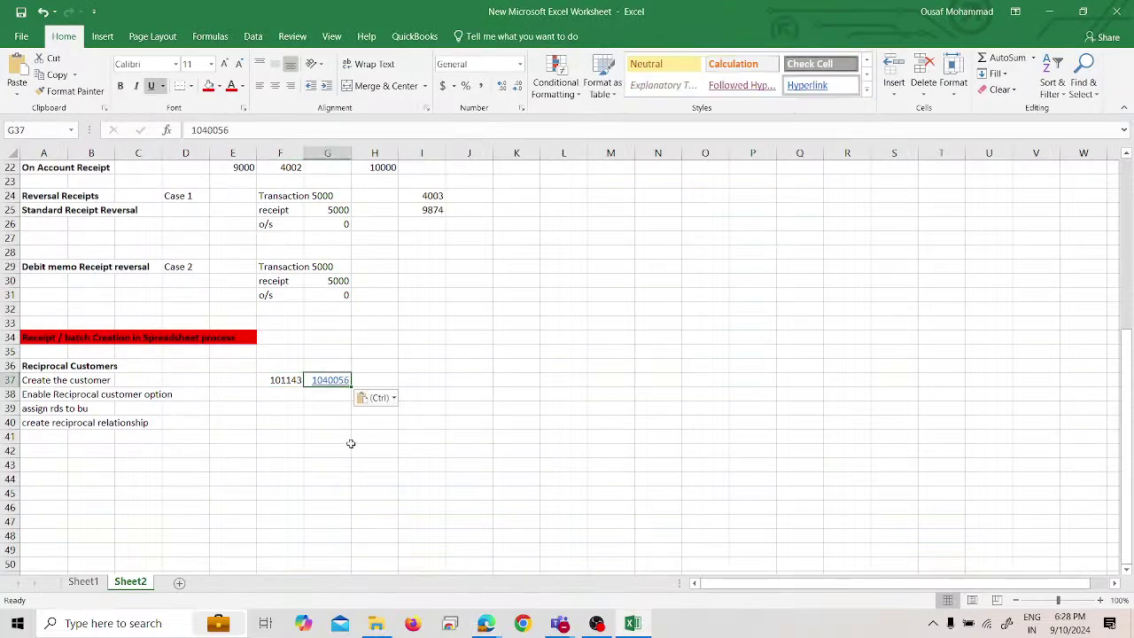
# Return to the browser, reopen the Manage Customers task and search for the organization name "spl customer".
pyautogui.hotkey('alt', 'Tab')
pyautogui.scroll(2, 1057, 73)
pyautogui.click(1057, 65)
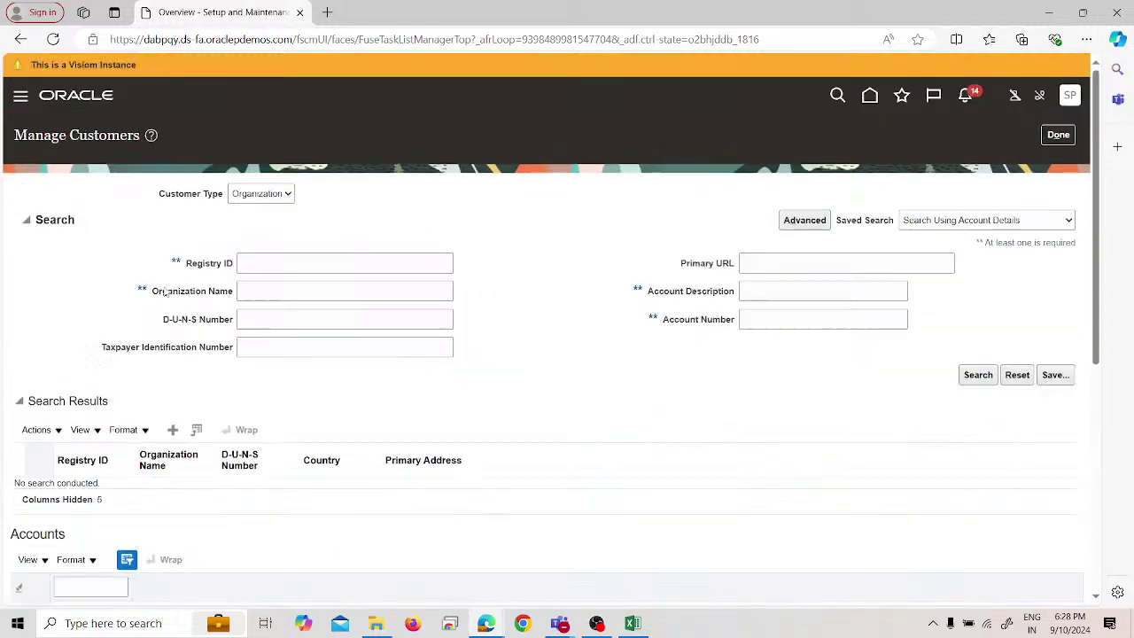
pyautogui.click(266, 281)
pyautogui.press('Down')
pyautogui.write('s')
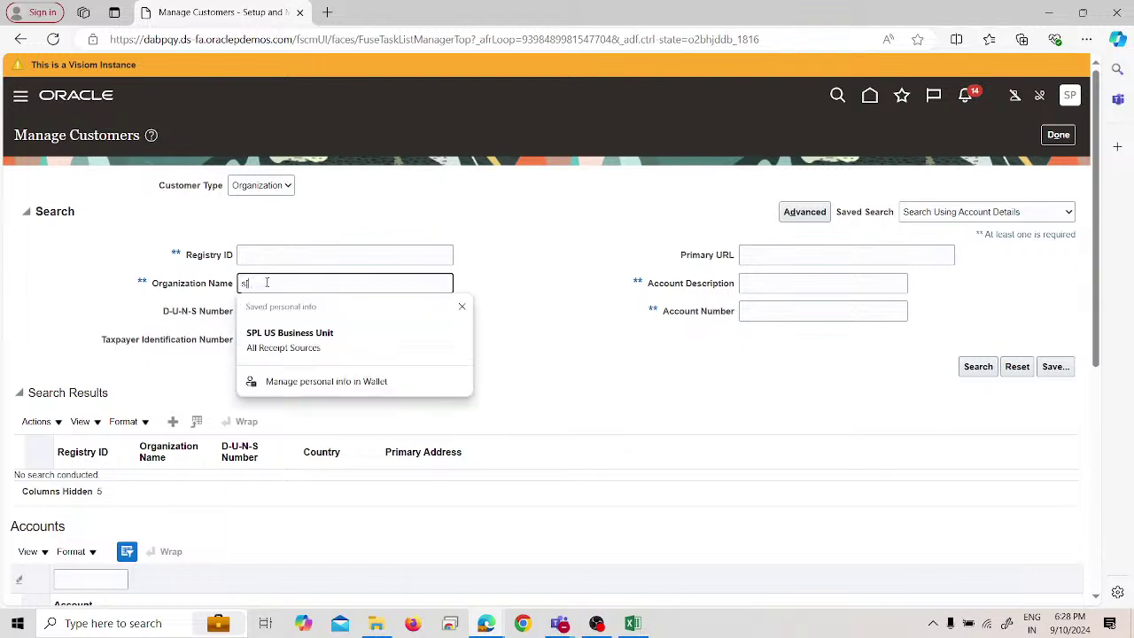
pyautogui.write('pl customer')
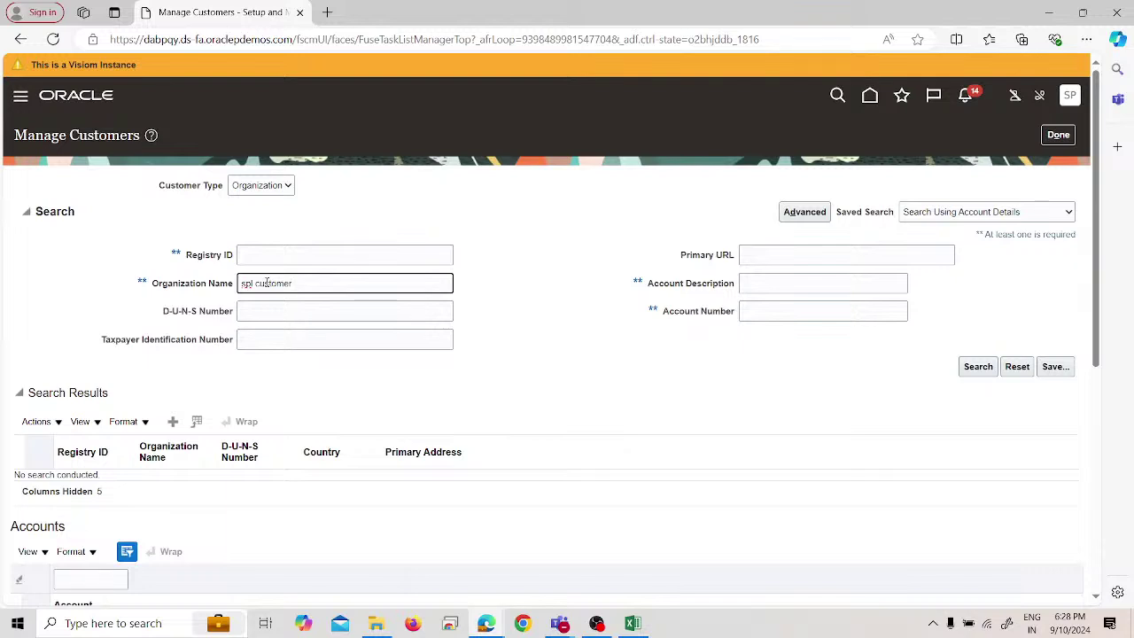
pyautogui.press('Return')
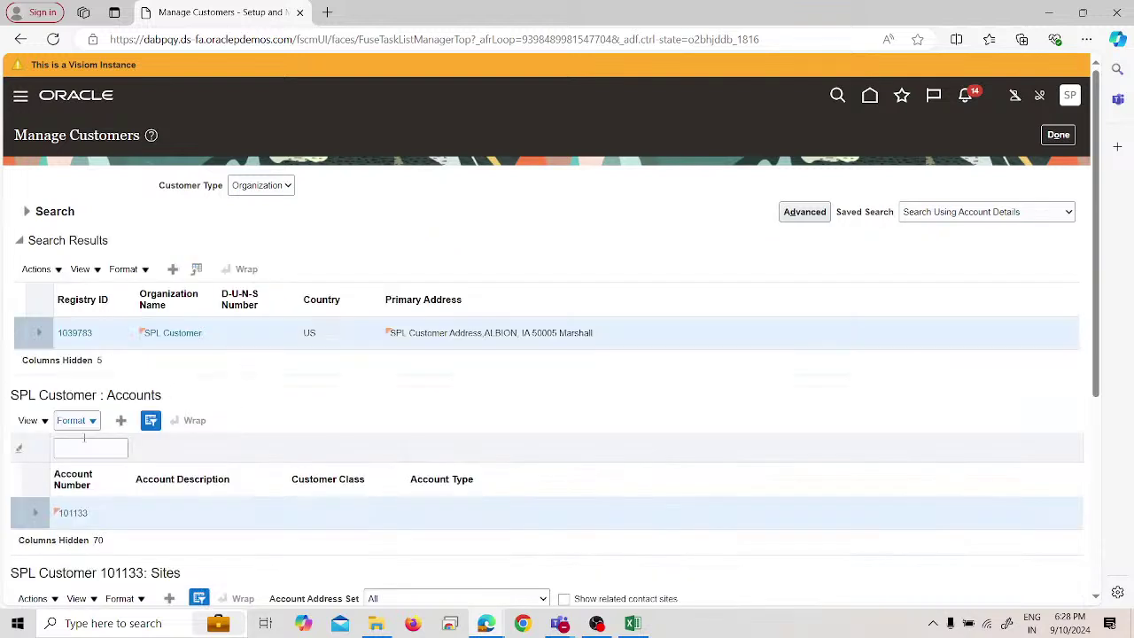
pyautogui.click(74, 513)
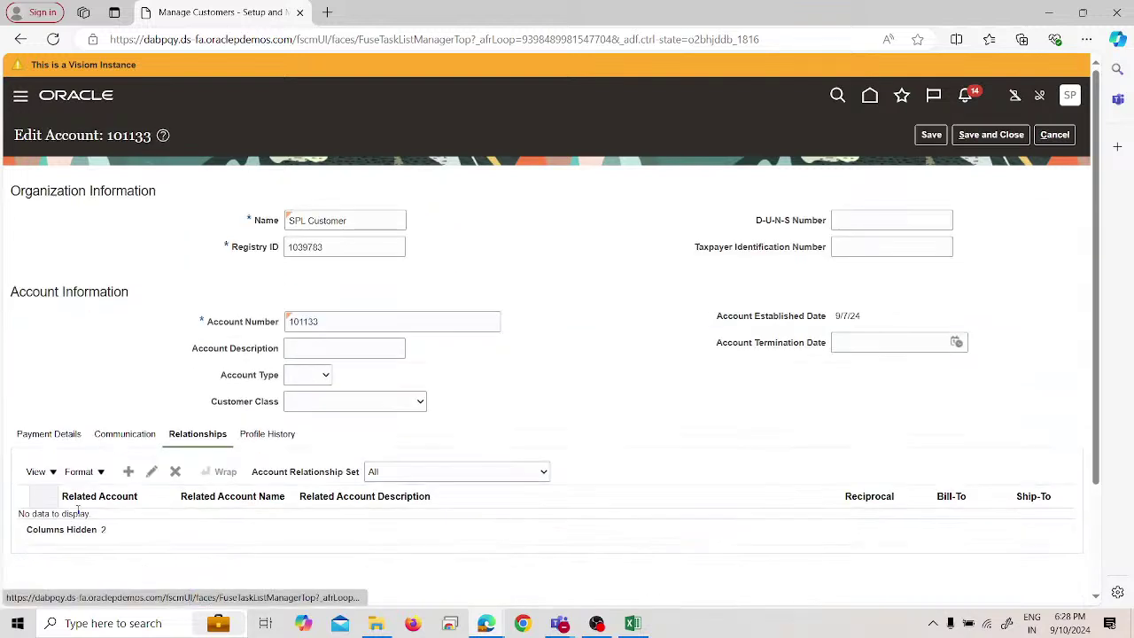
pyautogui.click(128, 471)
pyautogui.click(696, 234)
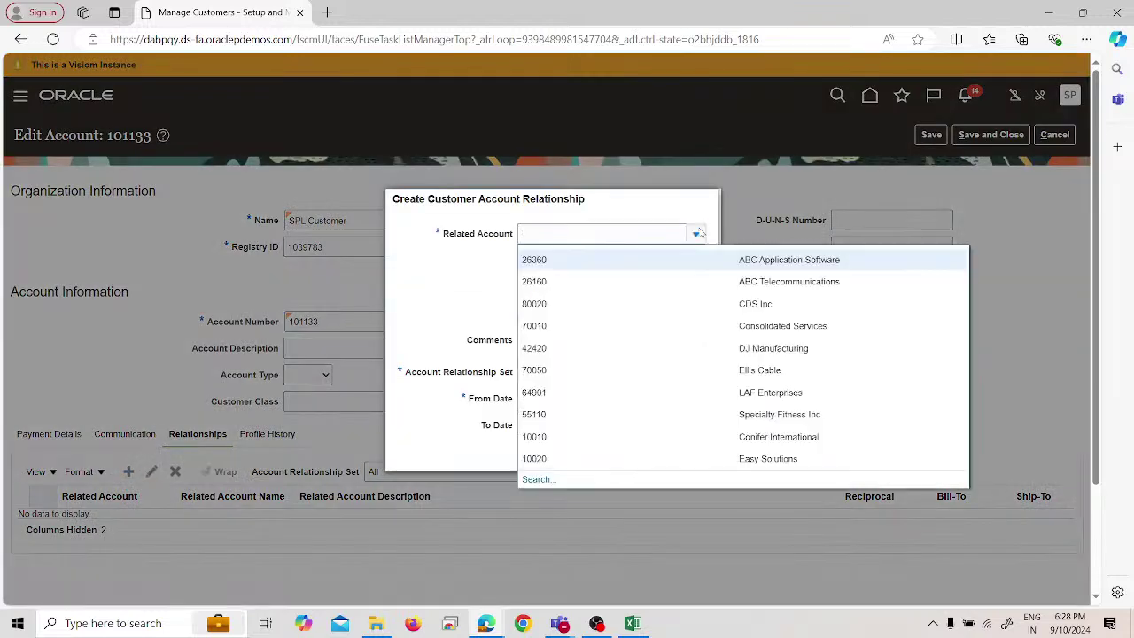
pyautogui.click(540, 483)
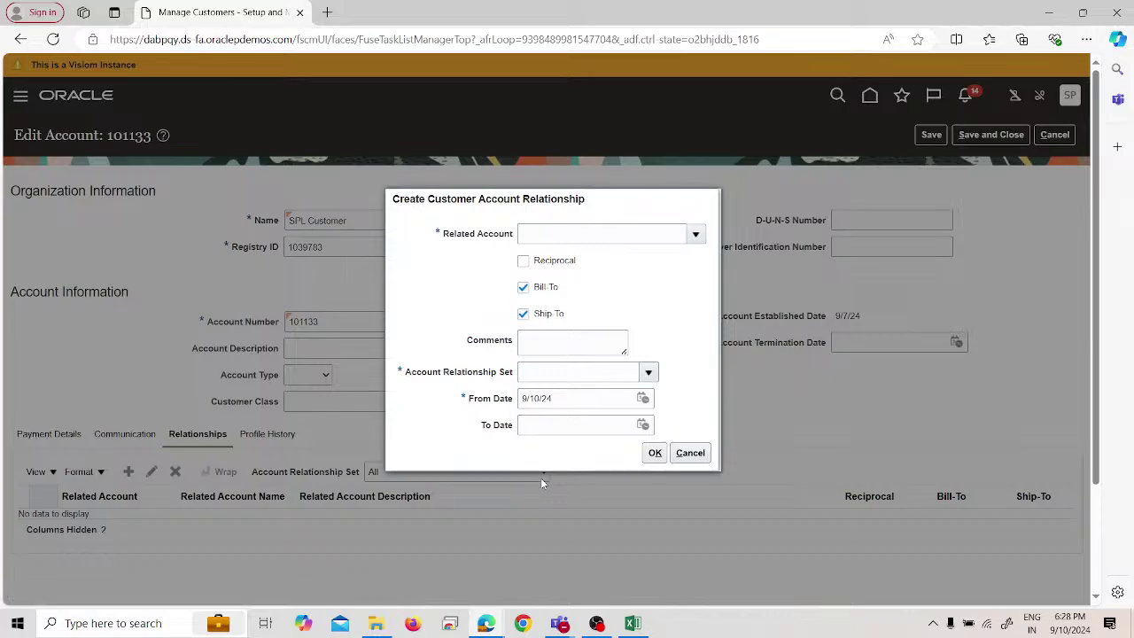
pyautogui.hotkey('alt', 'Tab')
pyautogui.hotkey('alt', 'Tab')
pyautogui.click(576, 290)
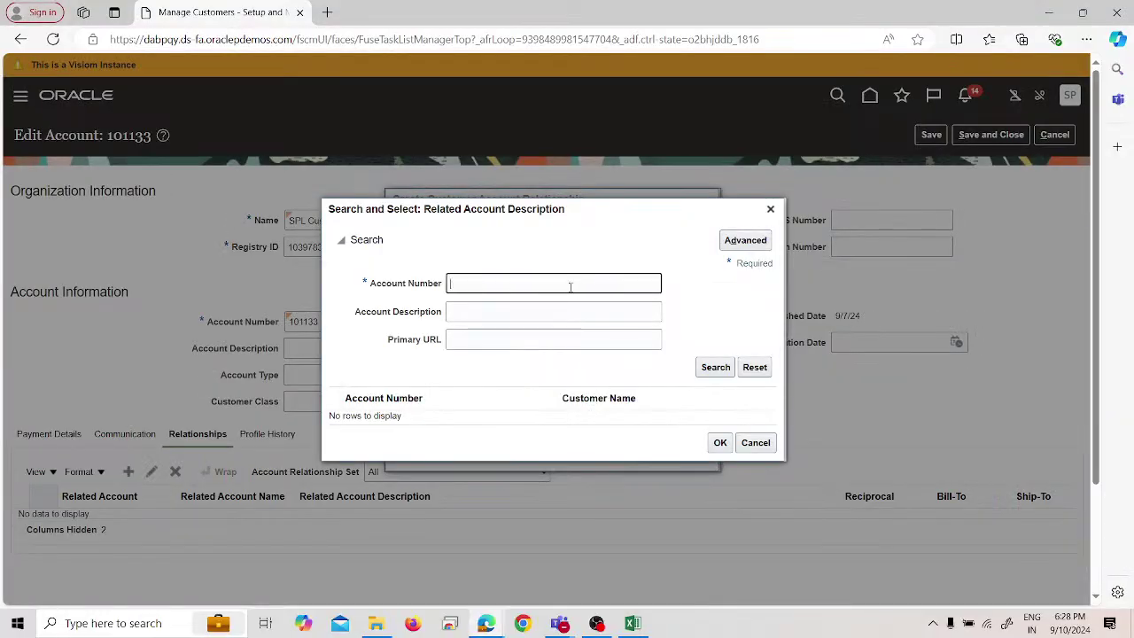
pyautogui.write('10')
pyautogui.hotkey('alt', 'Tab')
pyautogui.hotkey('alt', 'Tab')
pyautogui.write('114')
pyautogui.press('Return')
pyautogui.click(506, 417)
pyautogui.click(716, 448)
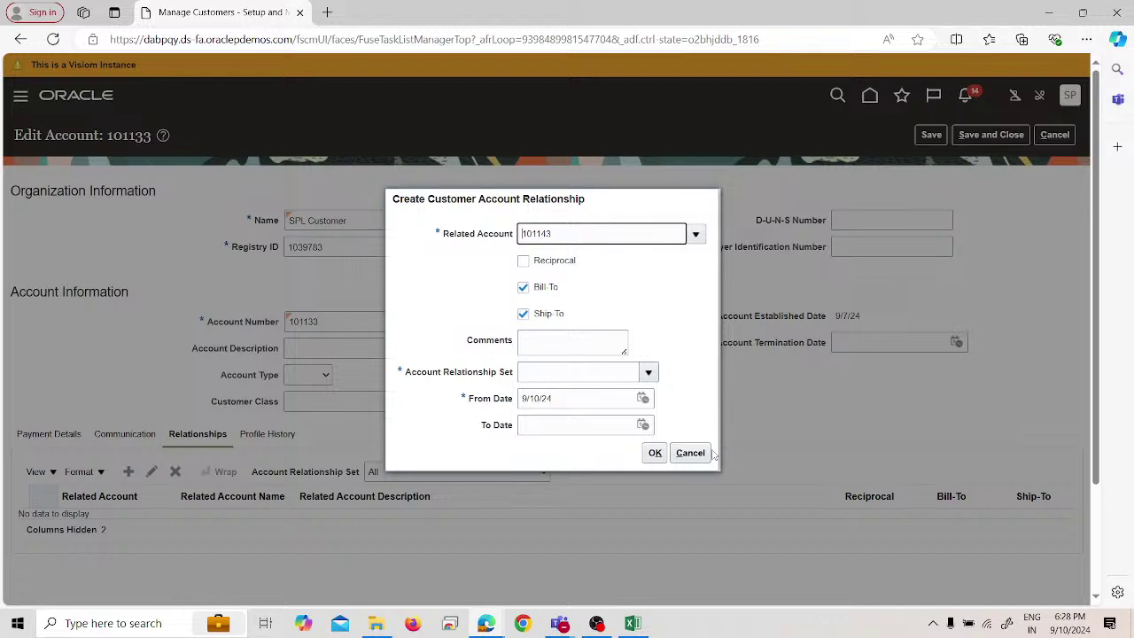
# Make the relationship reciprocal and set its account relationship set to SPLARRDS, searching reference data set codes for "spl".
pyautogui.click(558, 262)
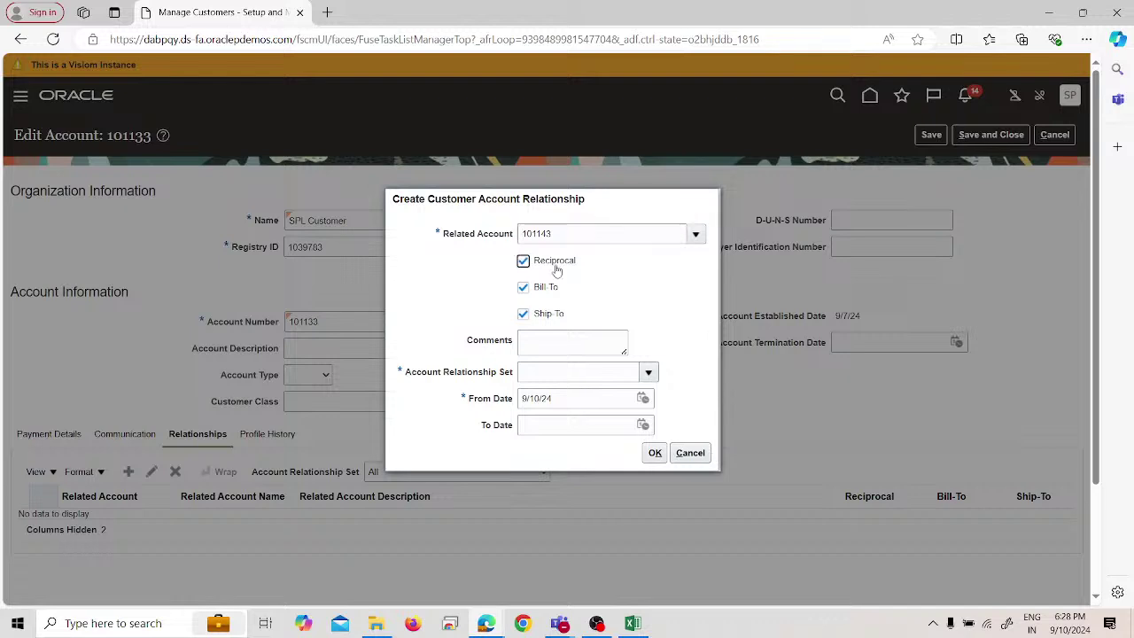
pyautogui.click(650, 373)
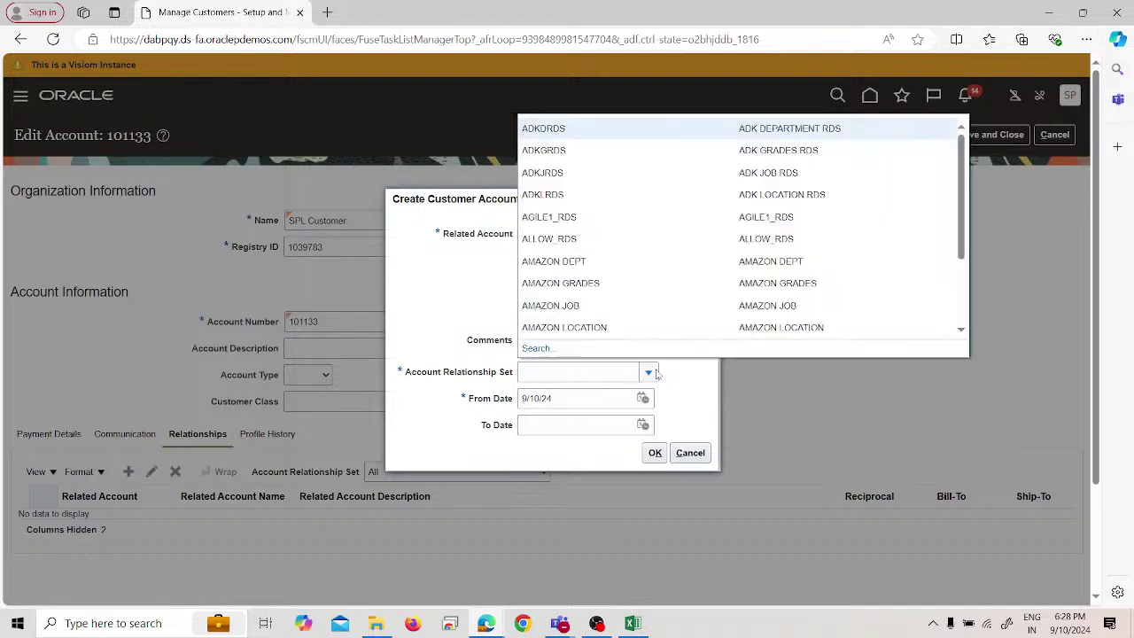
pyautogui.click(595, 352)
pyautogui.click(434, 271)
pyautogui.write('spl')
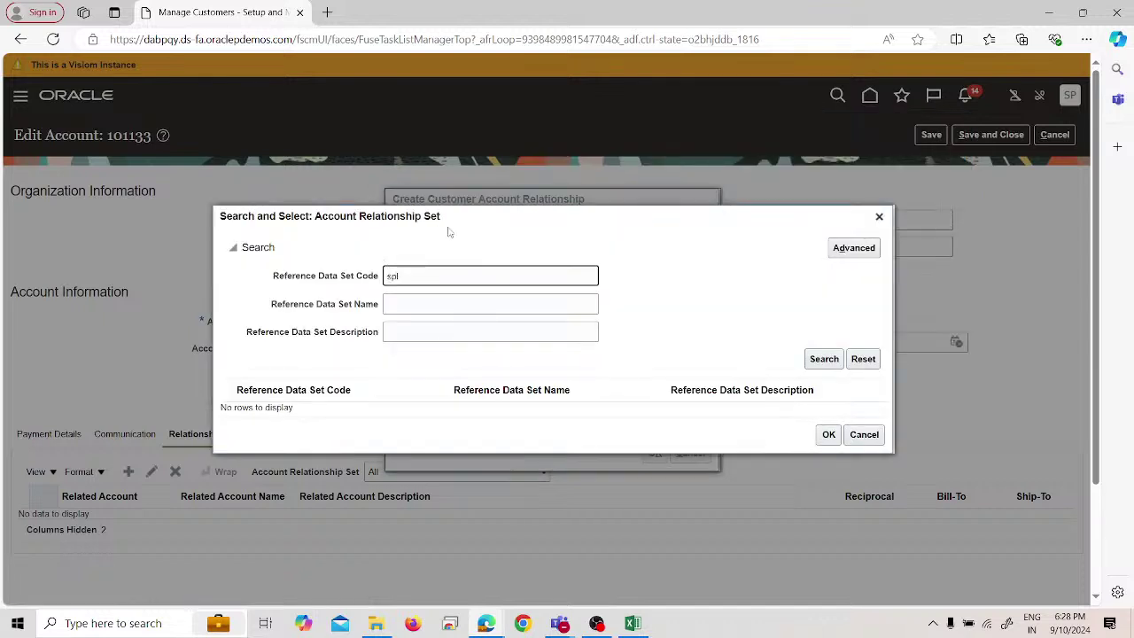
pyautogui.press('Return')
pyautogui.click(425, 422)
pyautogui.click(826, 452)
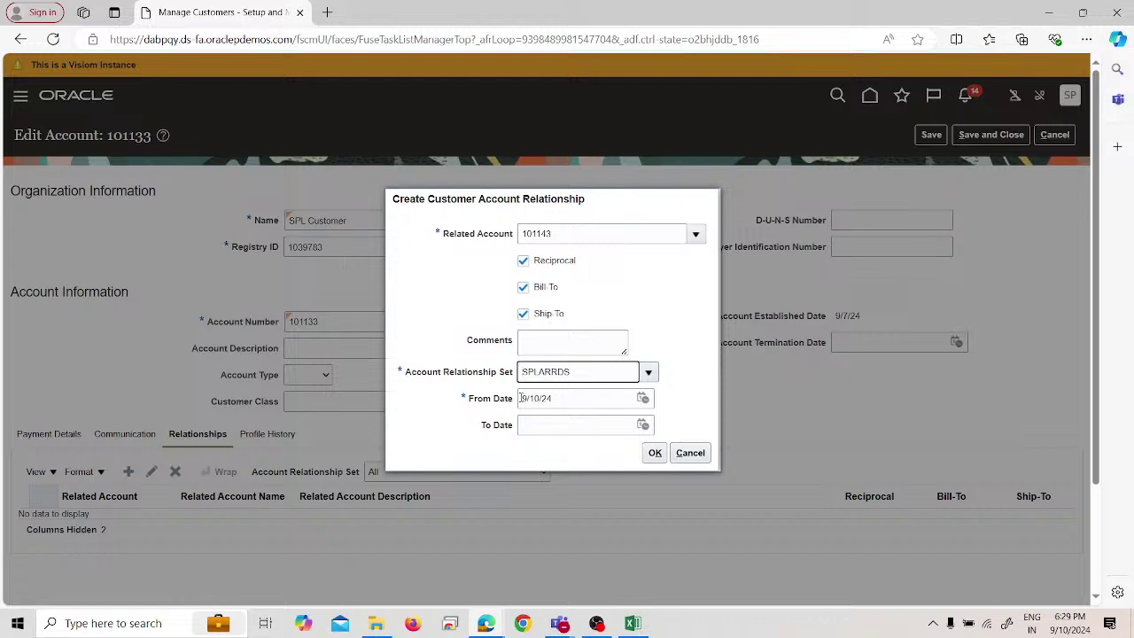
pyautogui.click(659, 458)
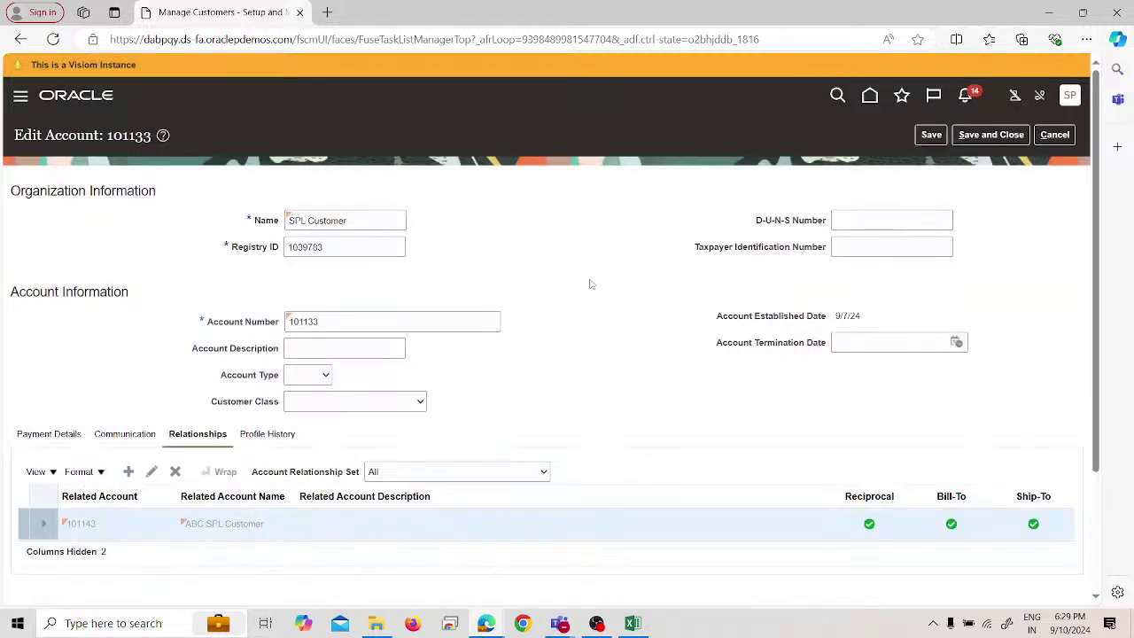
pyautogui.click(1013, 138)
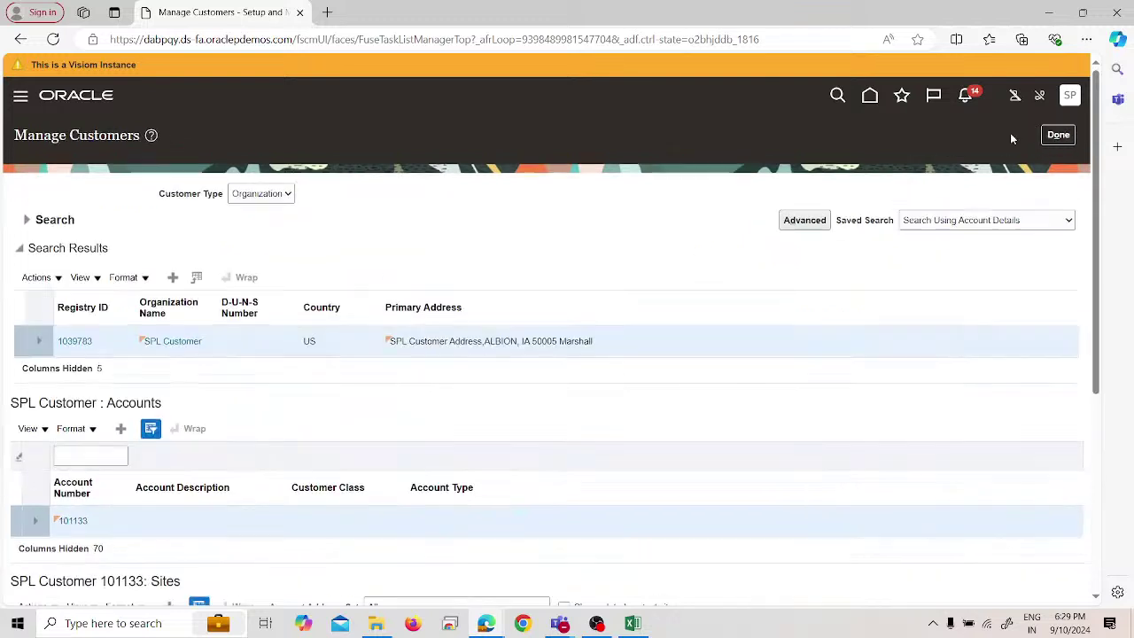
pyautogui.click(1058, 135)
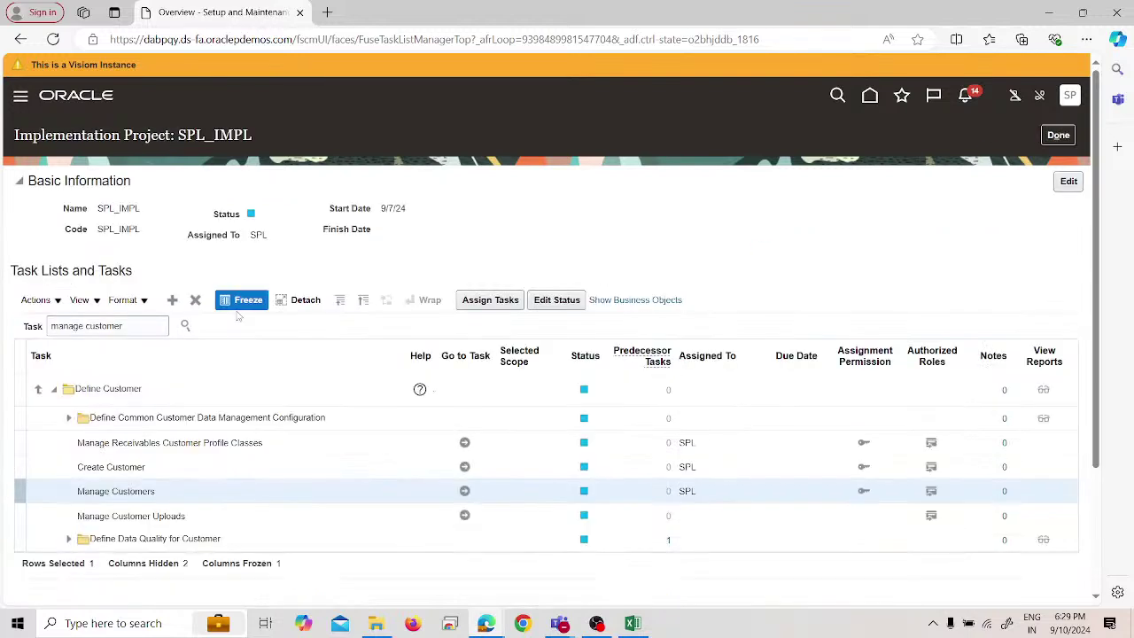
# Go to the Receivables Billing work area and start creating a new transaction.
pyautogui.click(21, 98)
pyautogui.scroll(-3, 124, 266)
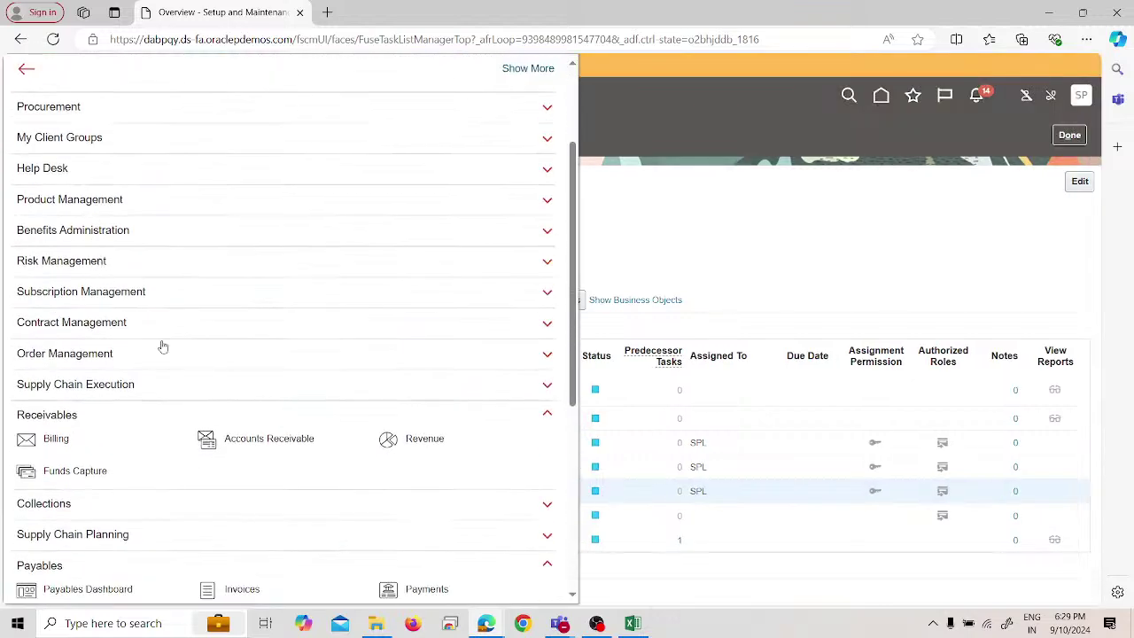
pyautogui.click(55, 438)
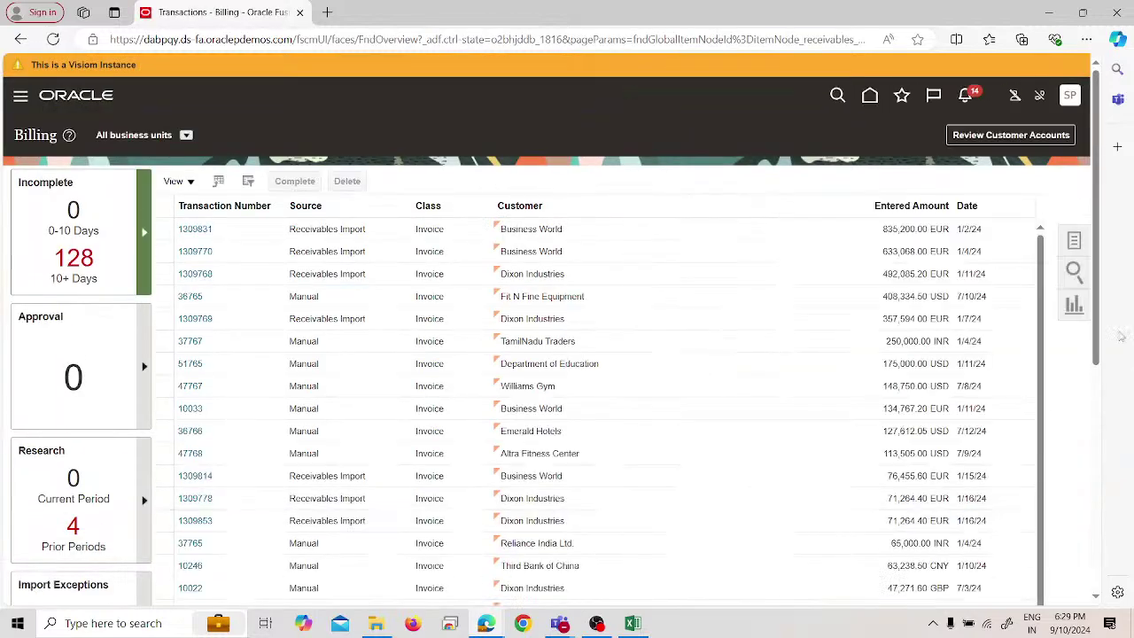
pyautogui.click(1074, 240)
pyautogui.click(981, 147)
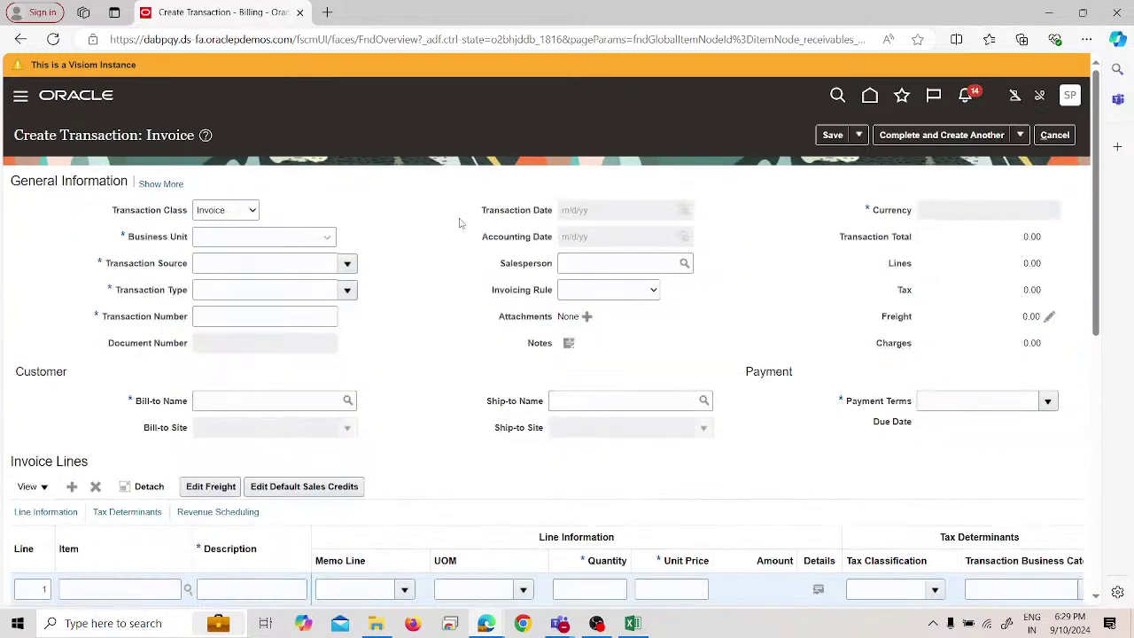
# Set the invoice's business unit to SPL US Business Unit and its transaction source to SPL Invoice.
pyautogui.click(327, 239)
pyautogui.click(278, 271)
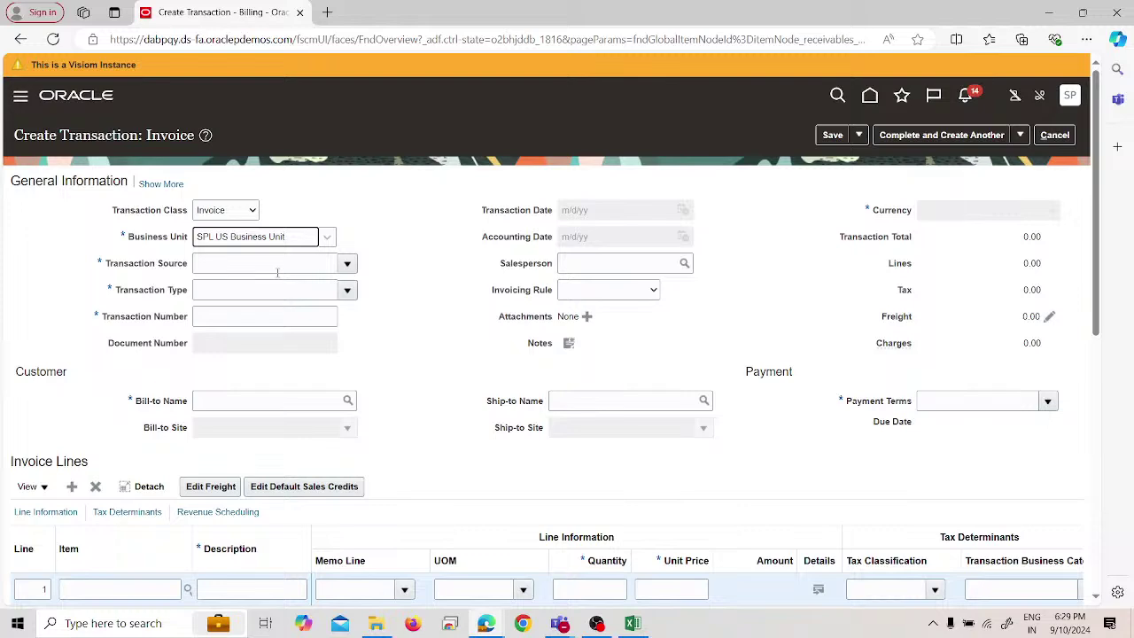
pyautogui.click(343, 263)
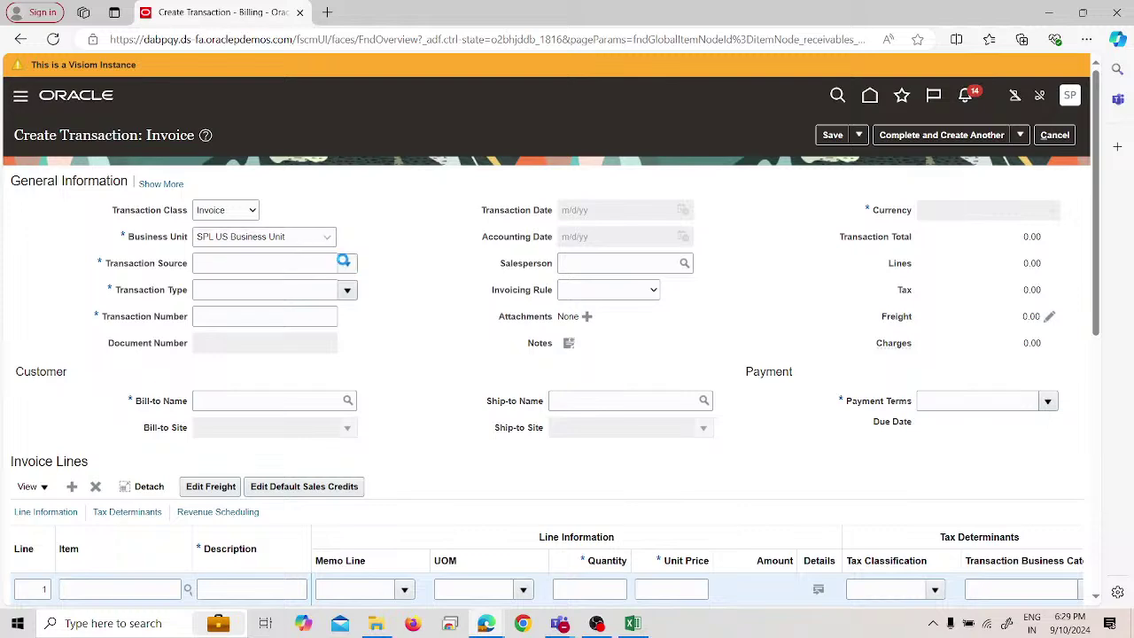
pyautogui.scroll(-5, 262, 339)
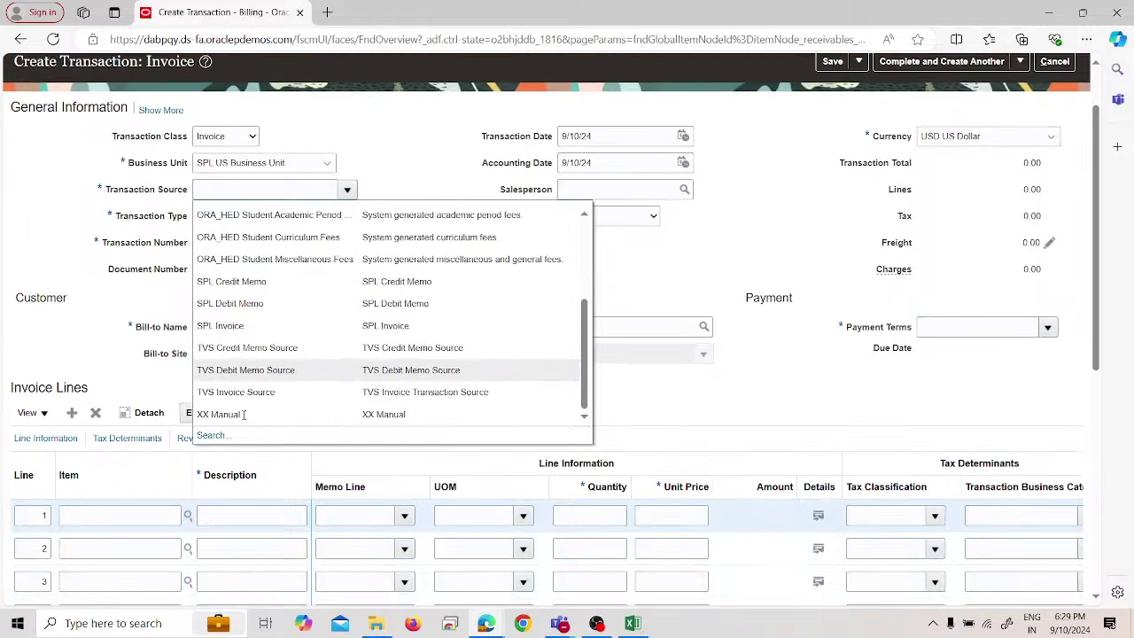
pyautogui.click(262, 335)
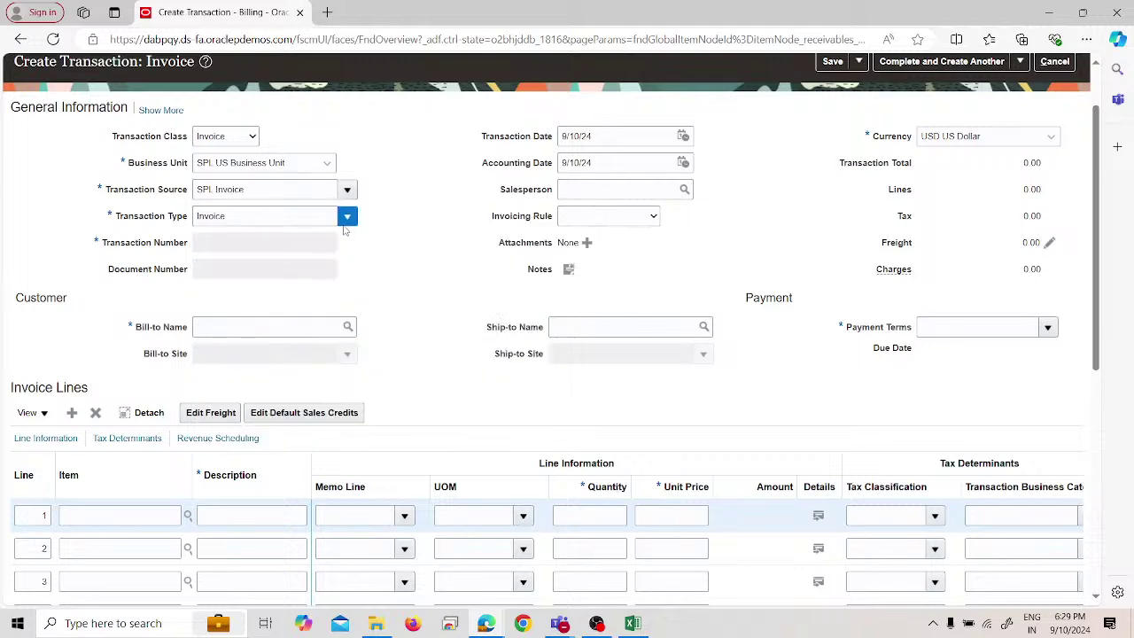
# Set the invoice's transaction type to SPL Invoice.
pyautogui.click(346, 221)
pyautogui.scroll(-3, 294, 380)
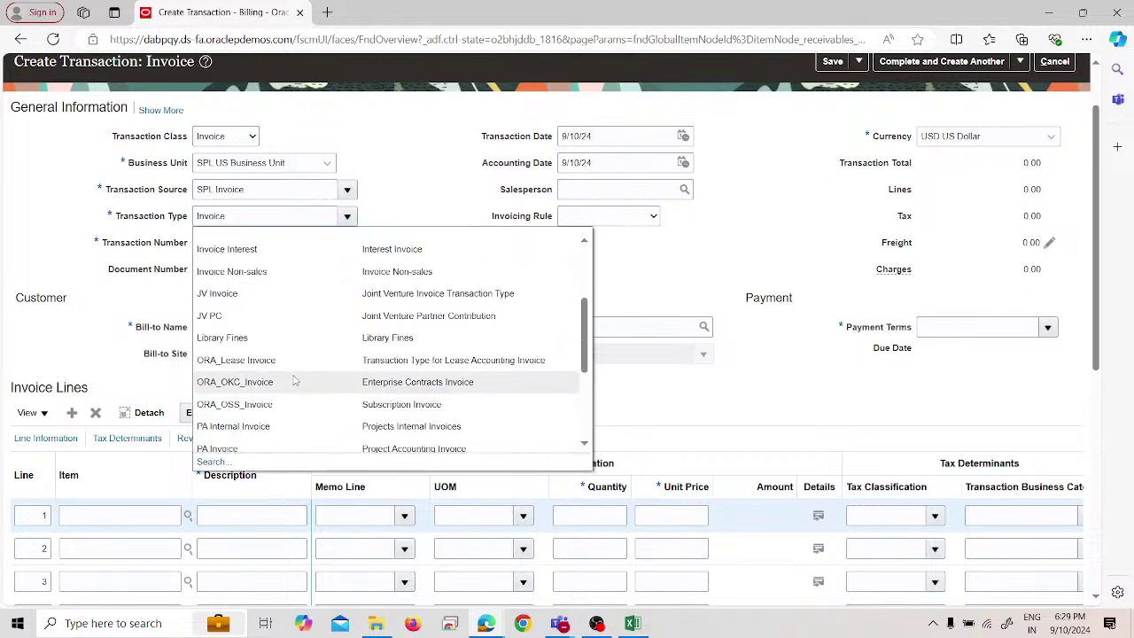
pyautogui.scroll(-5, 295, 380)
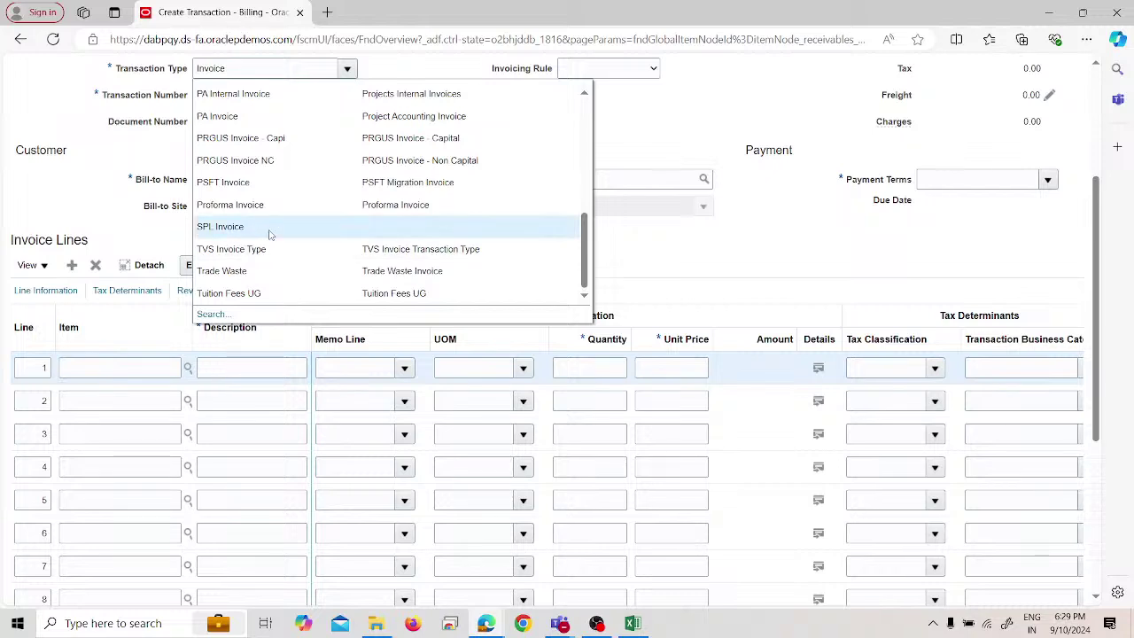
pyautogui.click(270, 232)
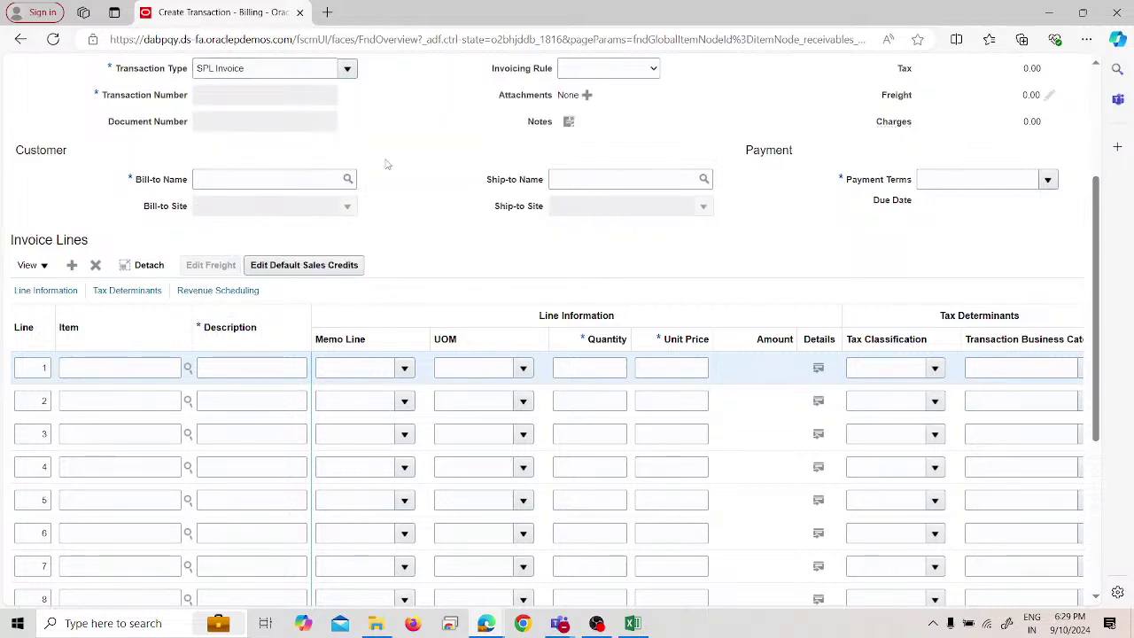
# Set the invoice's bill-to customer to SPL Customer.
pyautogui.scroll(2, 387, 165)
pyautogui.click(281, 328)
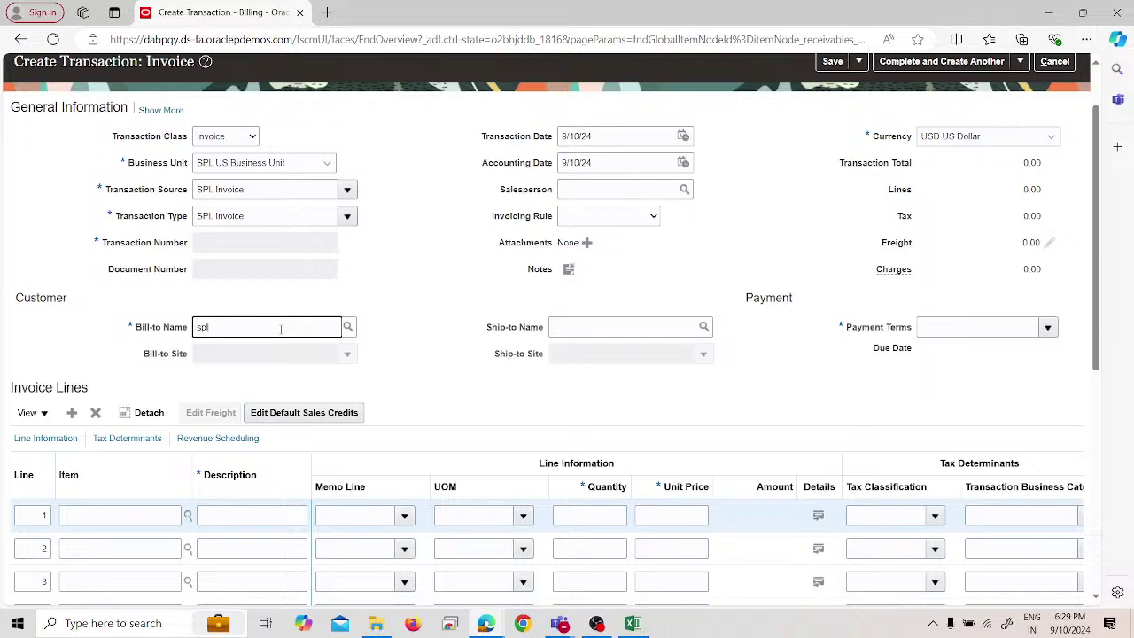
pyautogui.press('Tab')
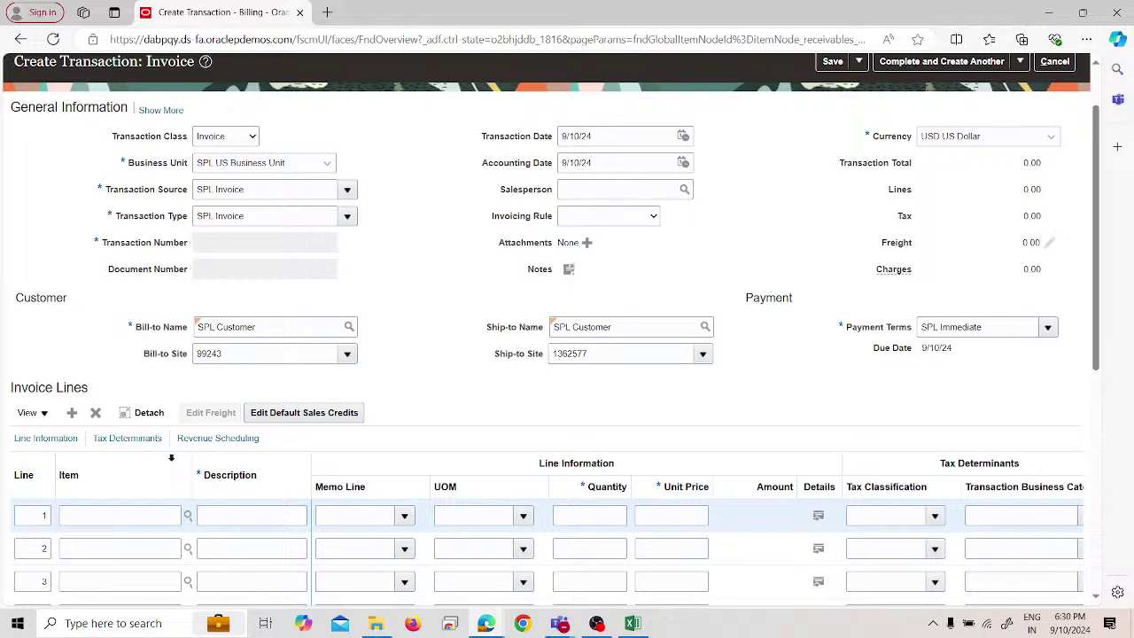
# Fill in invoice line 1 with the description Goods, a quantity of 1 and a unit price of 10000.
pyautogui.click(261, 514)
pyautogui.write('Goods')
pyautogui.press('Tab')
pyautogui.press('Tab')
pyautogui.write('1')
pyautogui.press('Tab')
pyautogui.write('10000')
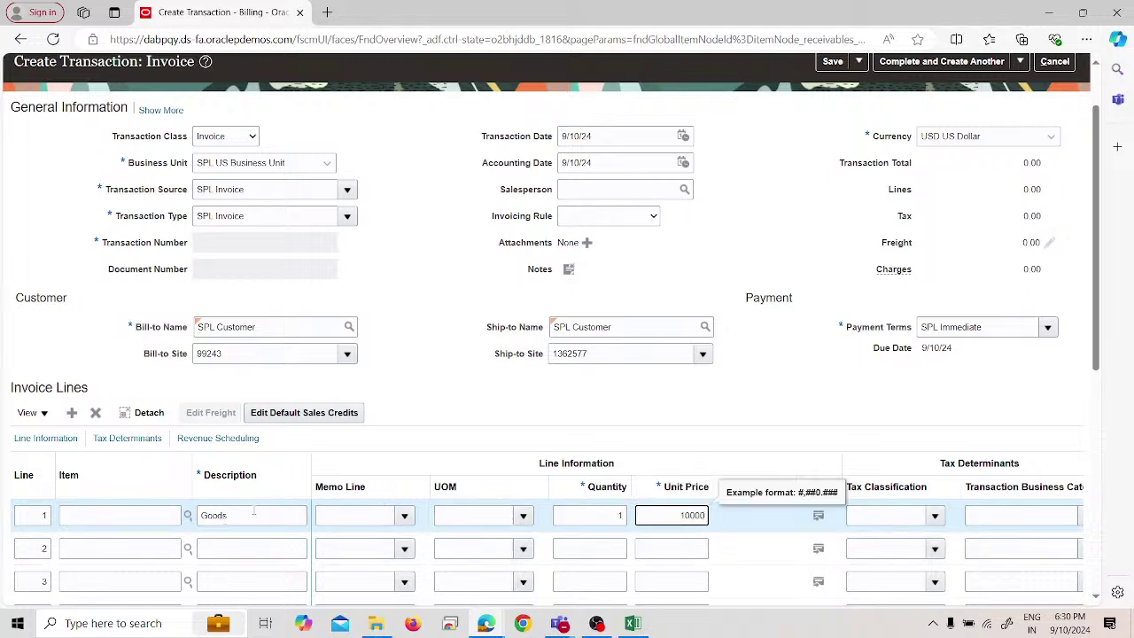
pyautogui.click(512, 424)
# Complete the invoice and close it.
pyautogui.scroll(2, 942, 268)
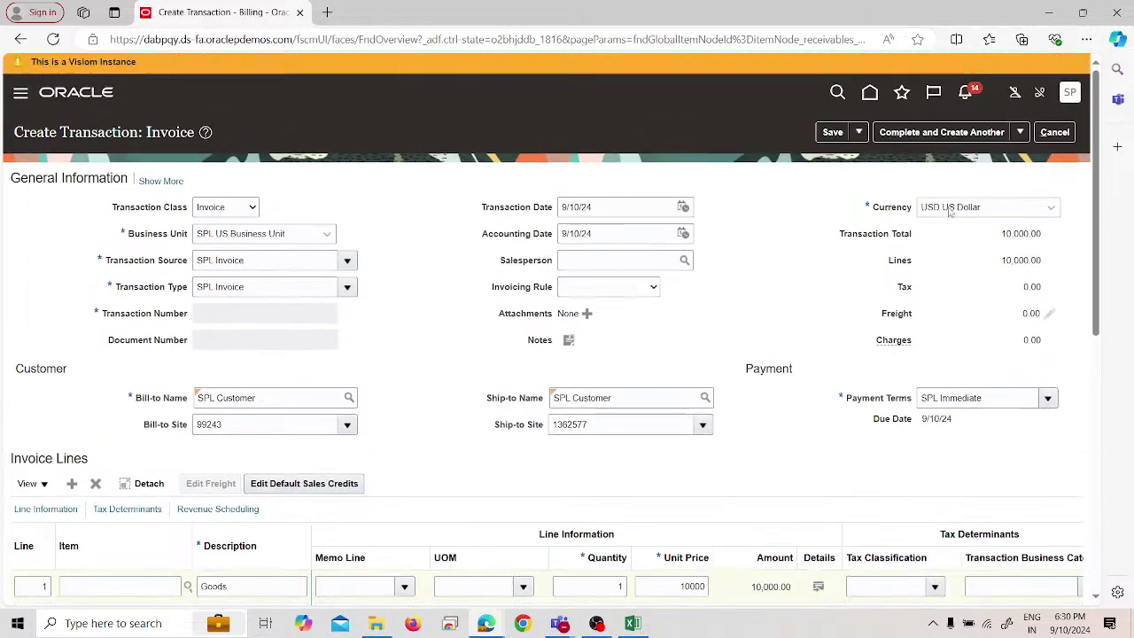
pyautogui.click(1020, 135)
pyautogui.click(971, 182)
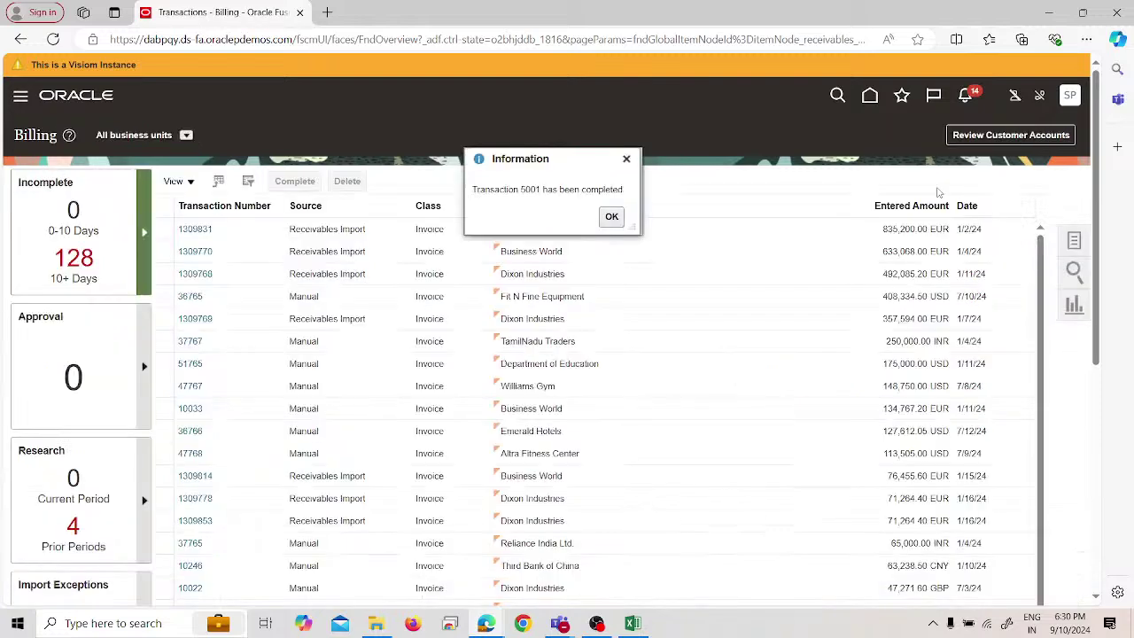
# Copy the completed invoice's transaction number 5001 into cell F39 of the Excel worksheet, without its source formatting.
pyautogui.moveTo(541, 189); pyautogui.dragTo(522, 196)
pyautogui.hotkey('ctrl', 'c')
pyautogui.hotkey('alt', 'Tab')
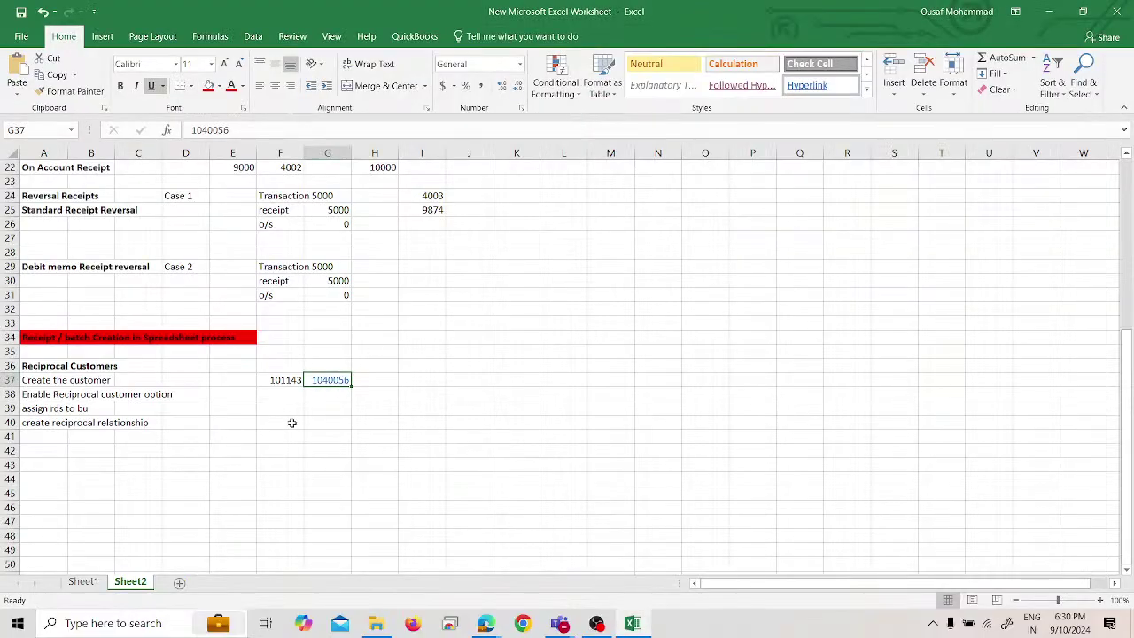
pyautogui.click(286, 408)
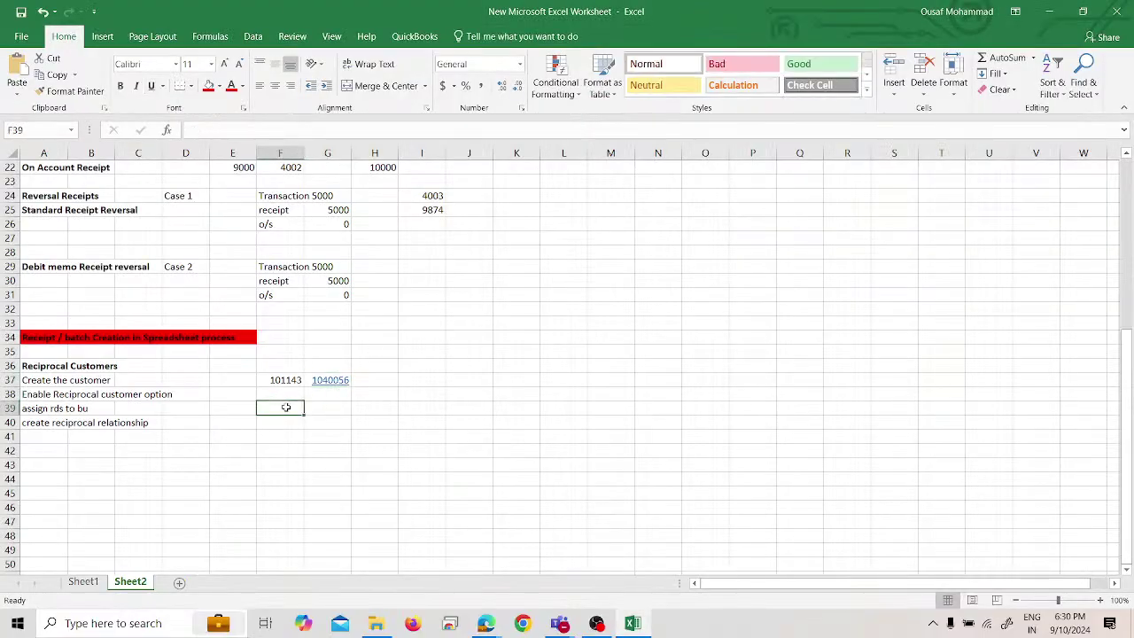
pyautogui.hotkey('ctrl', 'v')
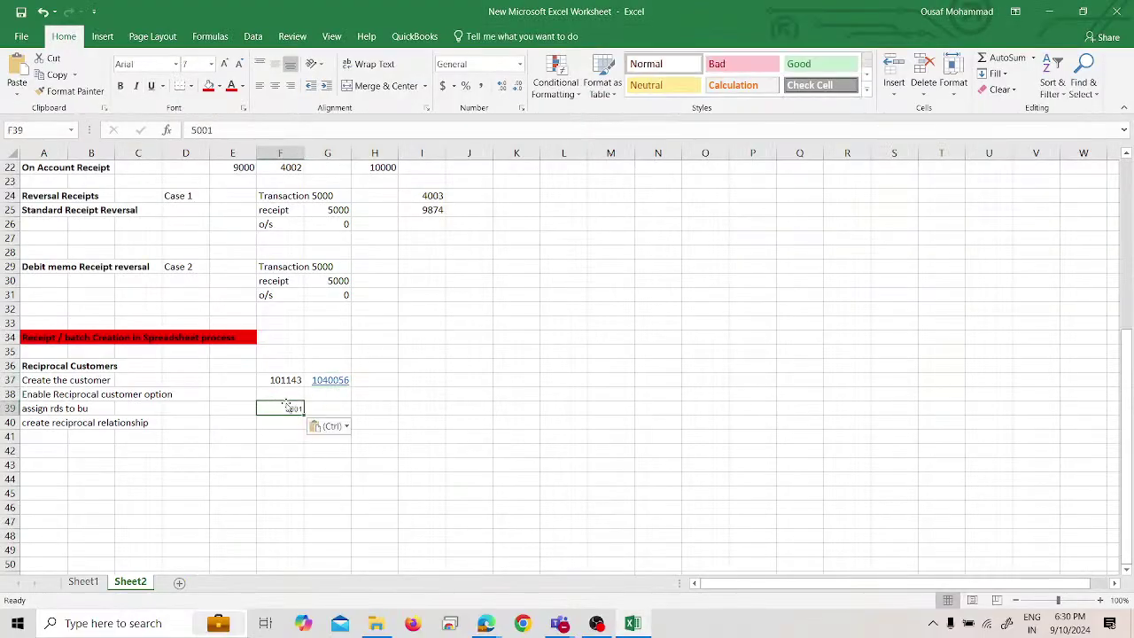
pyautogui.hotkey('ctrl', 'z')
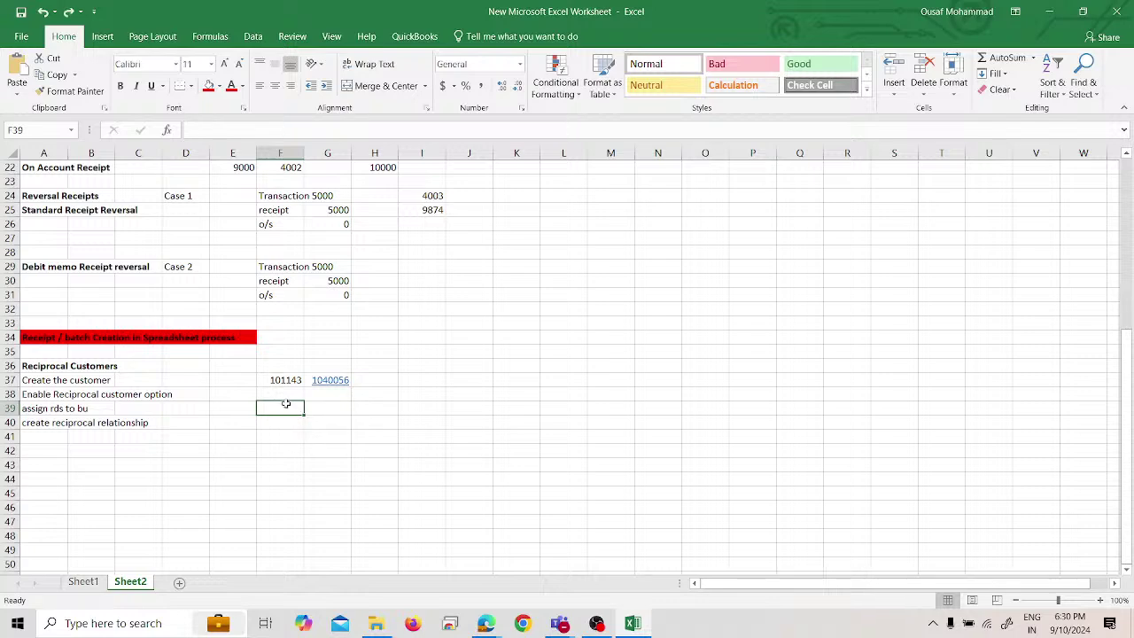
pyautogui.rightClick(286, 404)
pyautogui.click(339, 152)
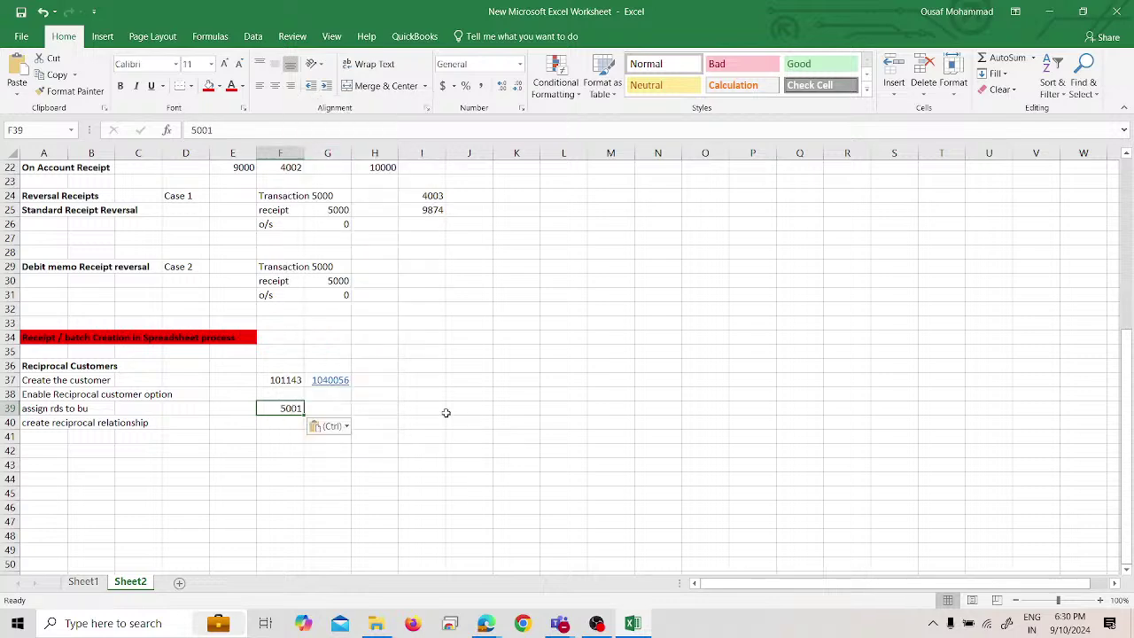
# Switch back to Oracle Fusion in the browser, go to the Accounts Receivable work area and start creating a receipt.
pyautogui.hotkey('alt', 'Tab')
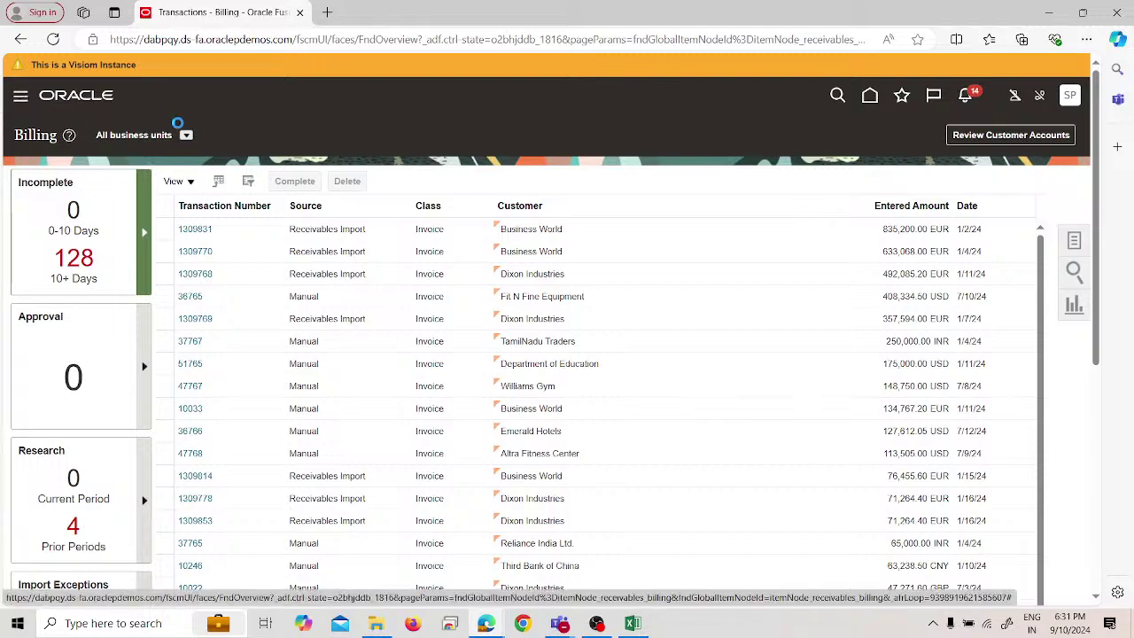
pyautogui.scroll(-2, 402, 399)
pyautogui.scroll(-3, 554, 433)
pyautogui.scroll(5, 506, 432)
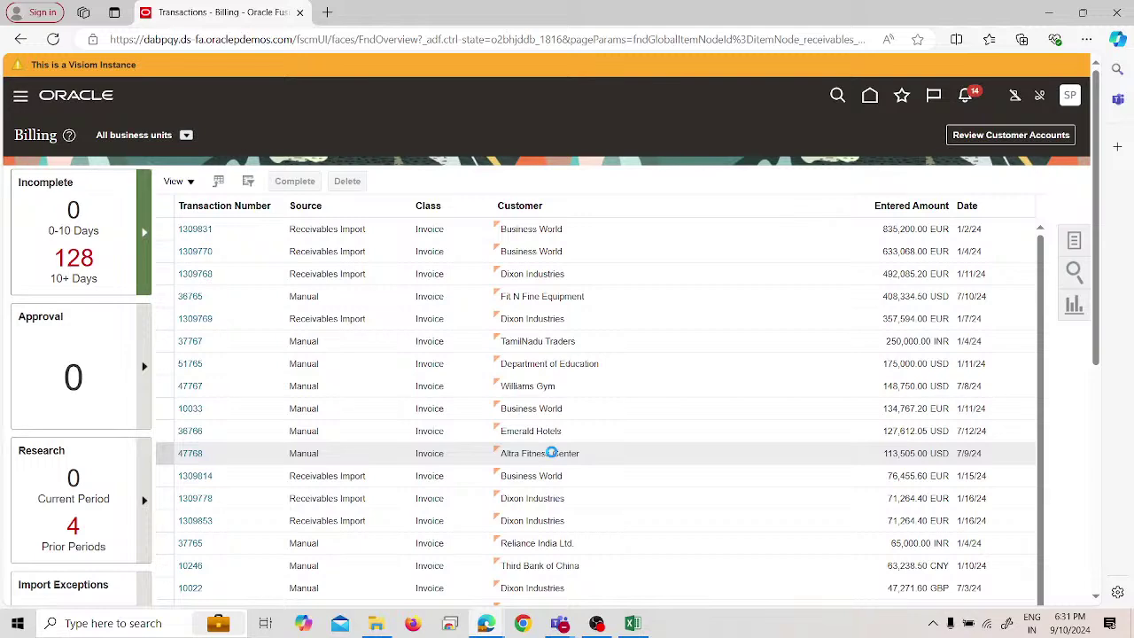
pyautogui.rightClick(229, 10)
pyautogui.click(256, 92)
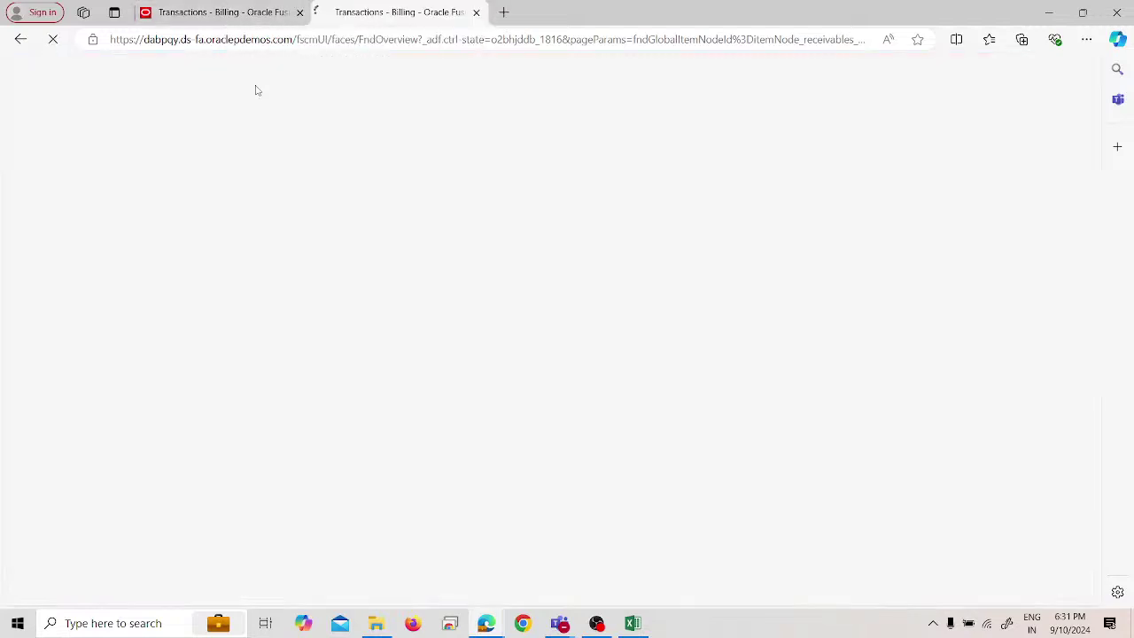
pyautogui.click(222, 12)
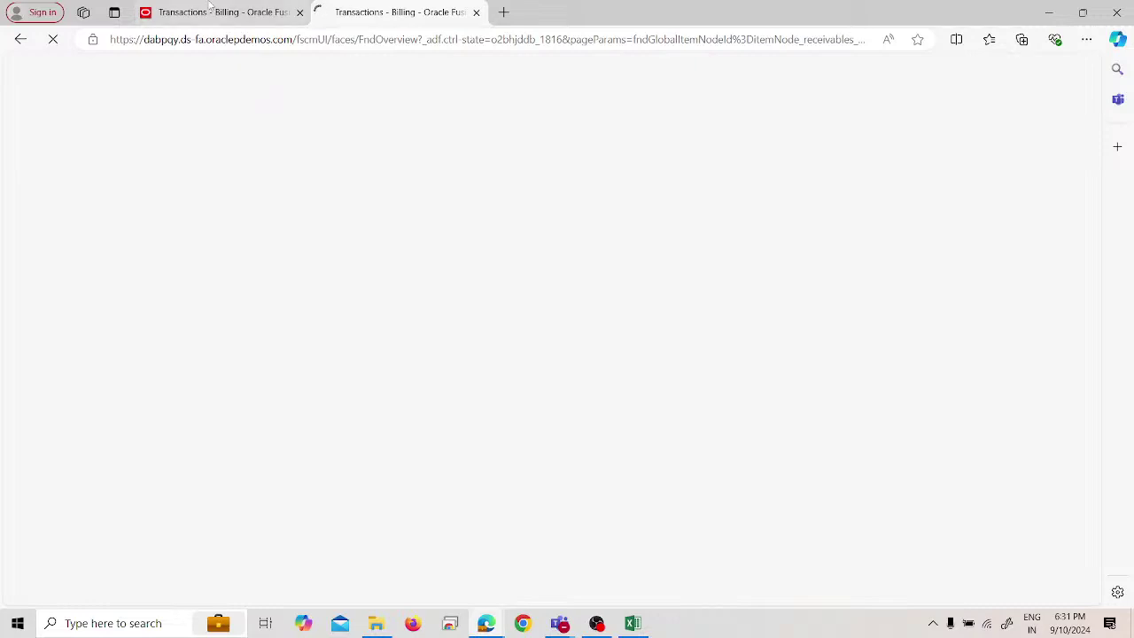
pyautogui.scroll(-3, 299, 212)
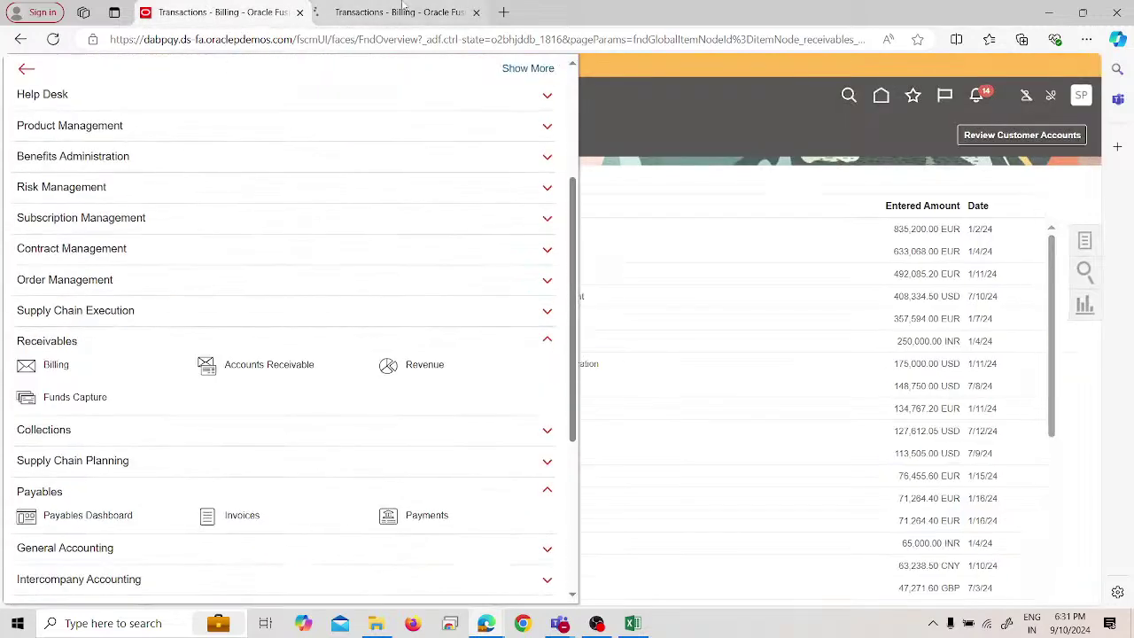
pyautogui.click(245, 370)
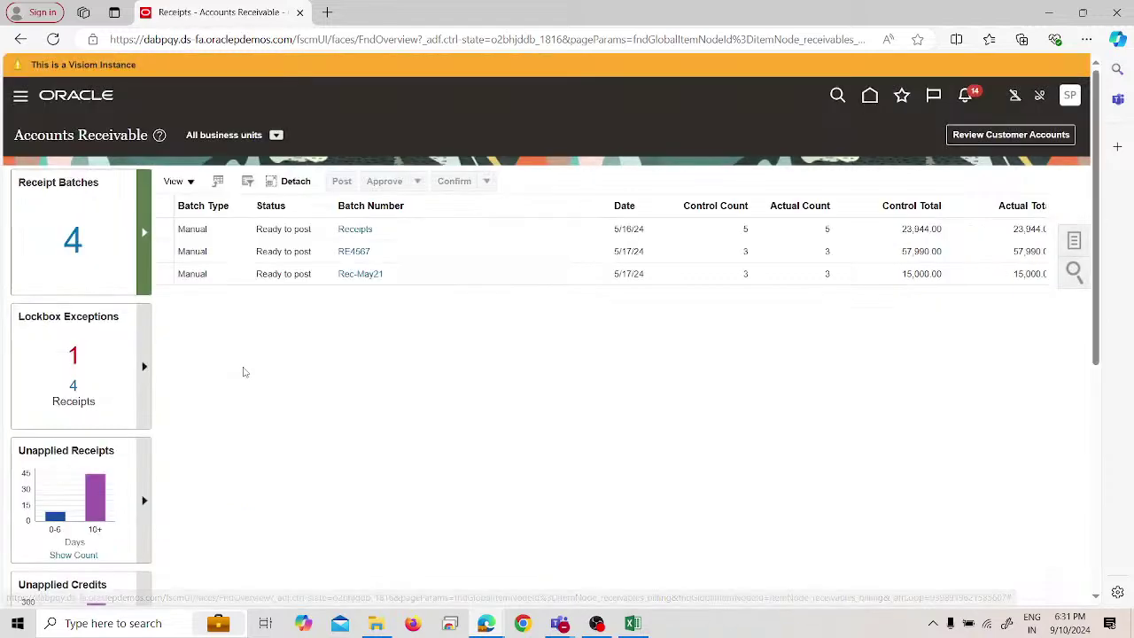
pyautogui.click(1075, 242)
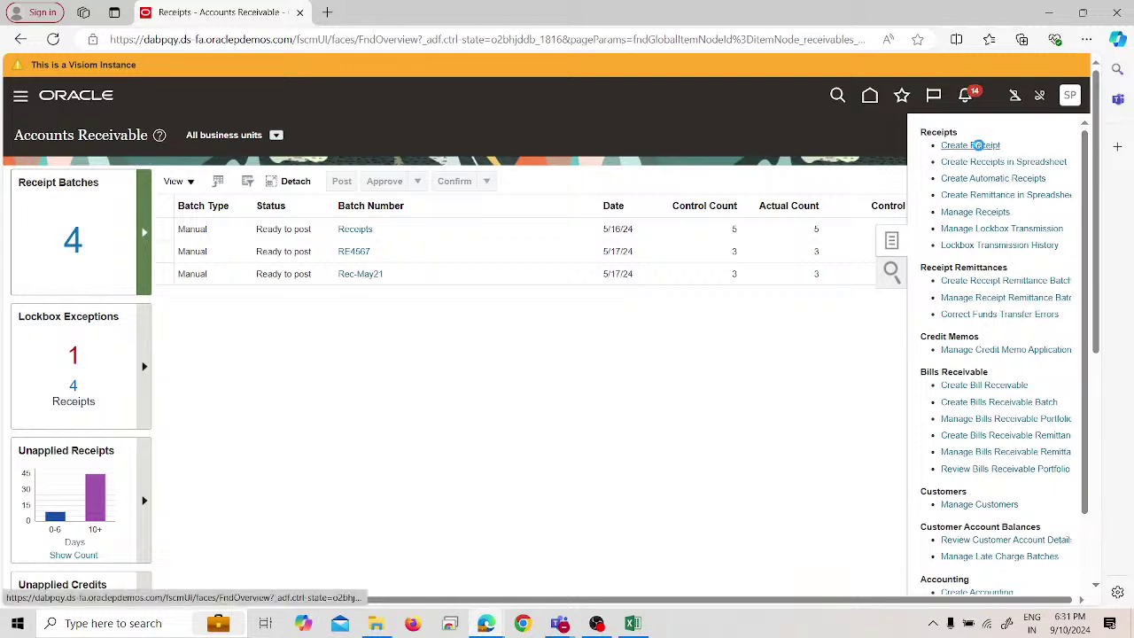
pyautogui.click(978, 146)
# Set the receipt's business unit to SPL US Business Unit and its receipt method to SPL Check.
pyautogui.click(238, 235)
pyautogui.click(288, 265)
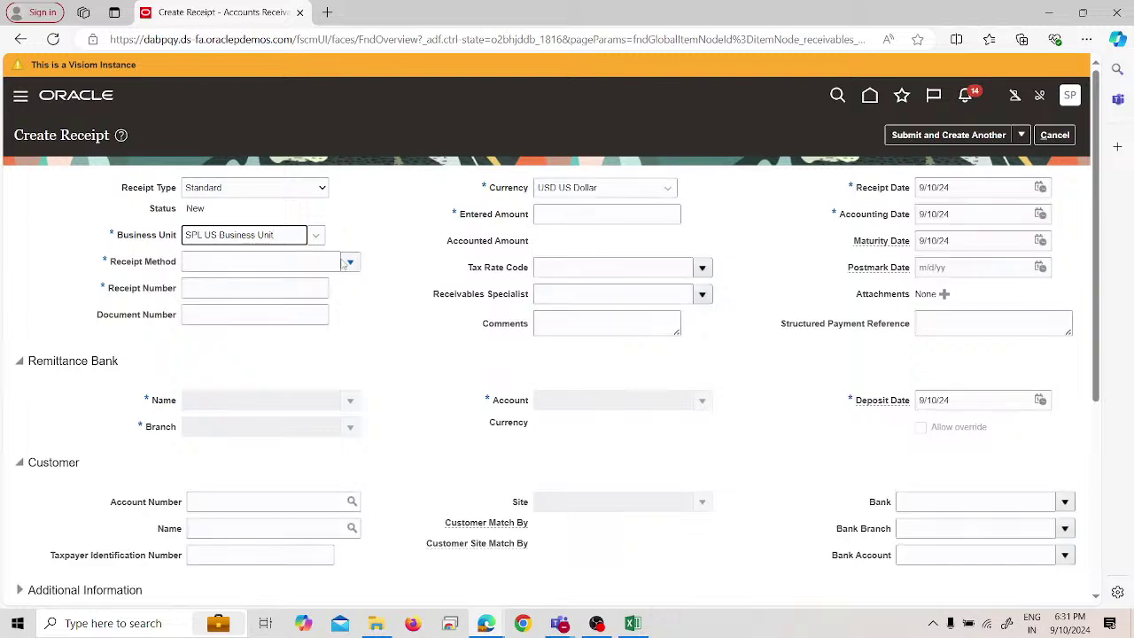
pyautogui.click(342, 261)
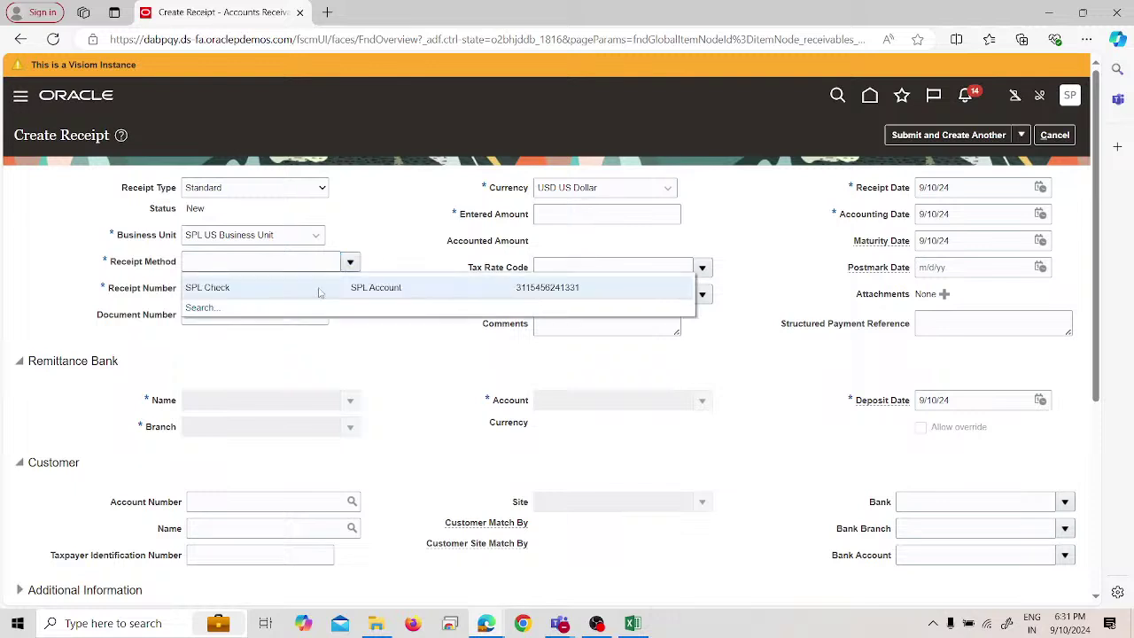
pyautogui.click(318, 289)
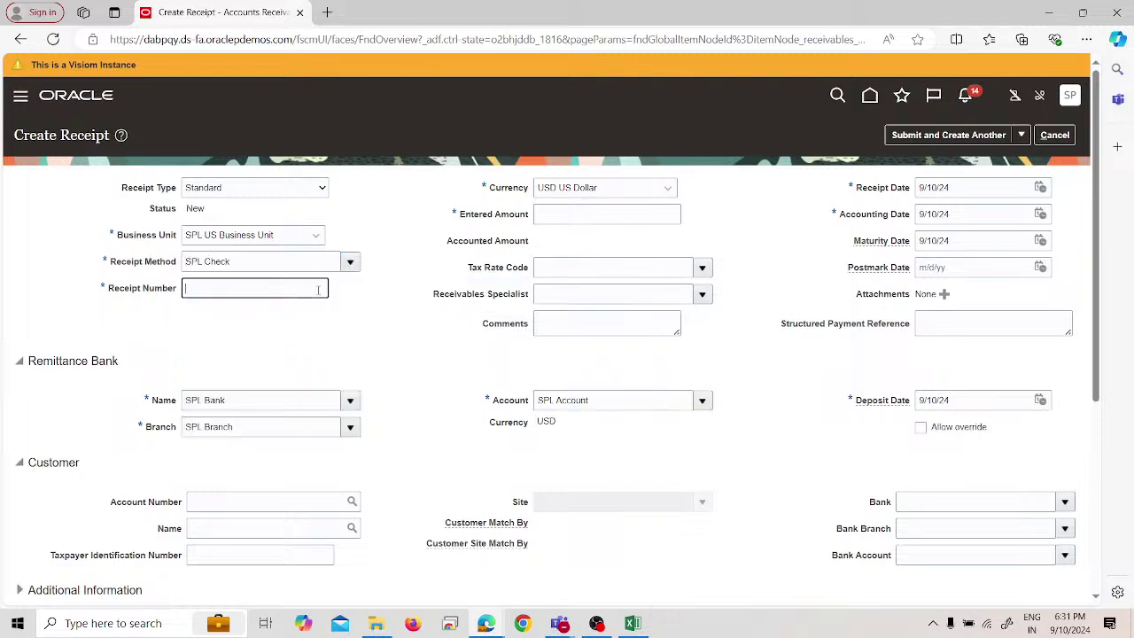
# Enter 789789 as the receipt number and 10,000 as the entered amount.
pyautogui.write('789788')
pyautogui.click(590, 213)
pyautogui.write('10,000')
pyautogui.click(379, 341)
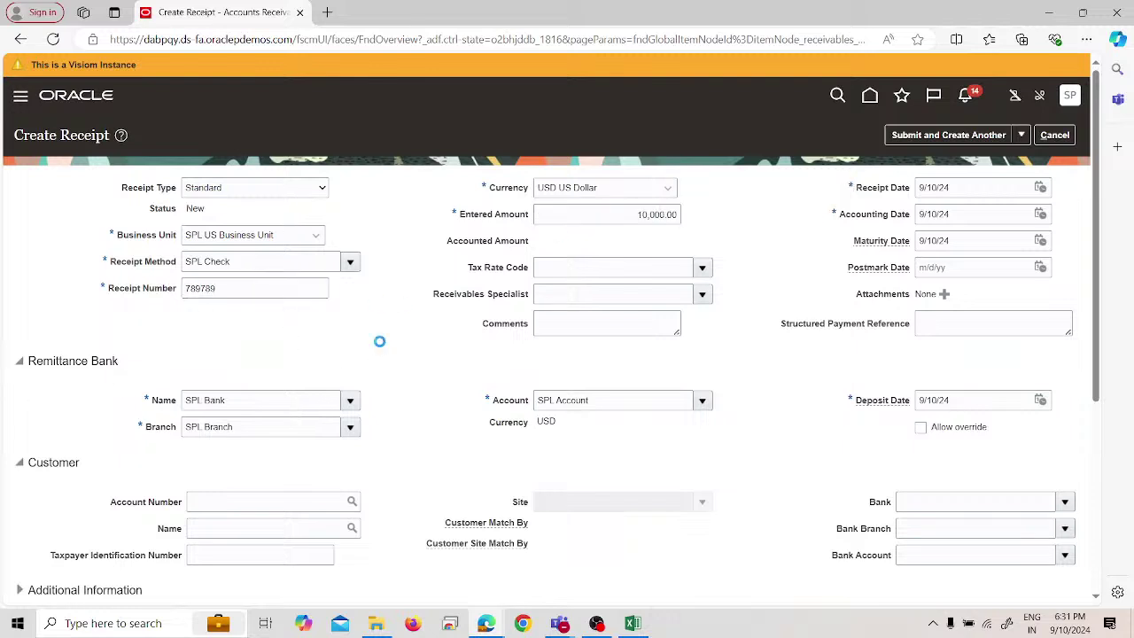
# Search for customers matching "abc", assign ABC SPL Customer to the receipt and choose its primary site.
pyautogui.scroll(-2, 381, 346)
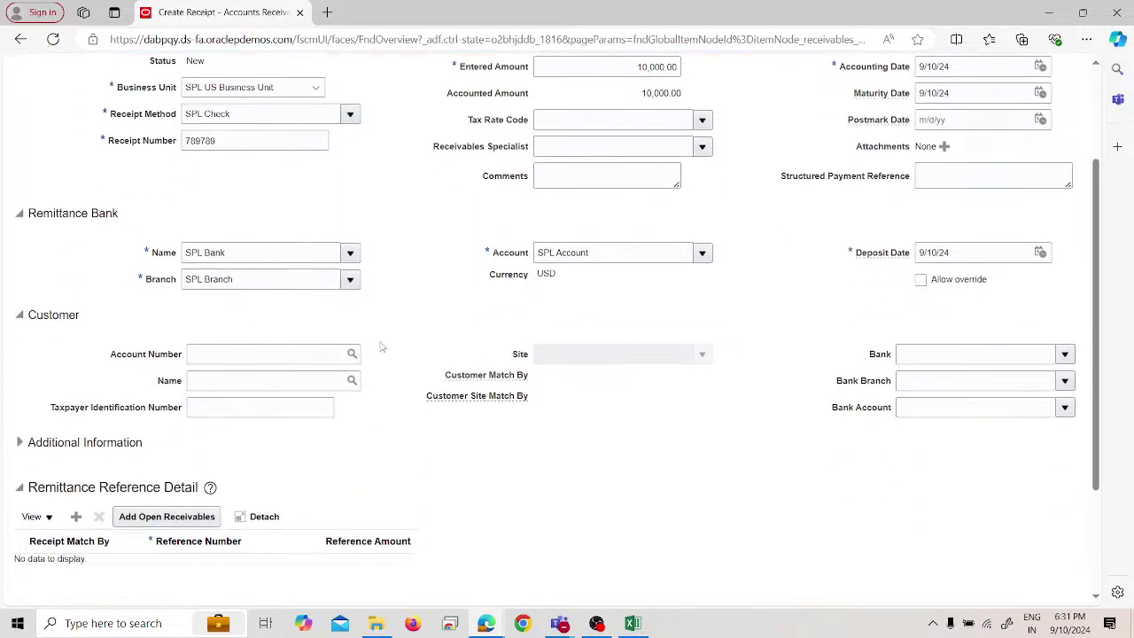
pyautogui.click(285, 376)
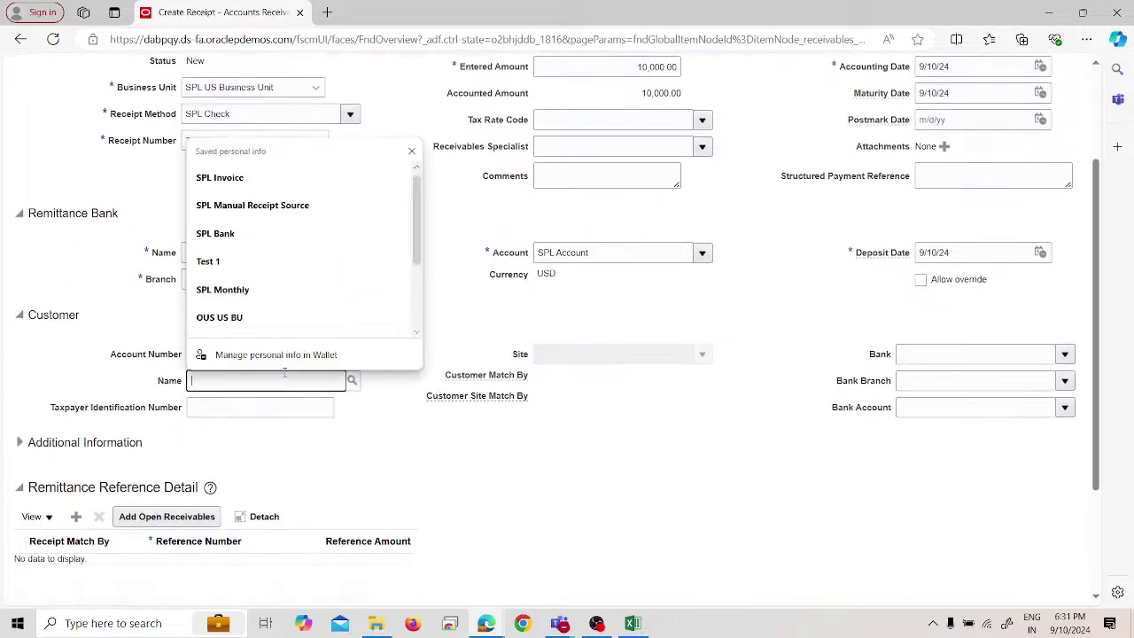
pyautogui.write('abc')
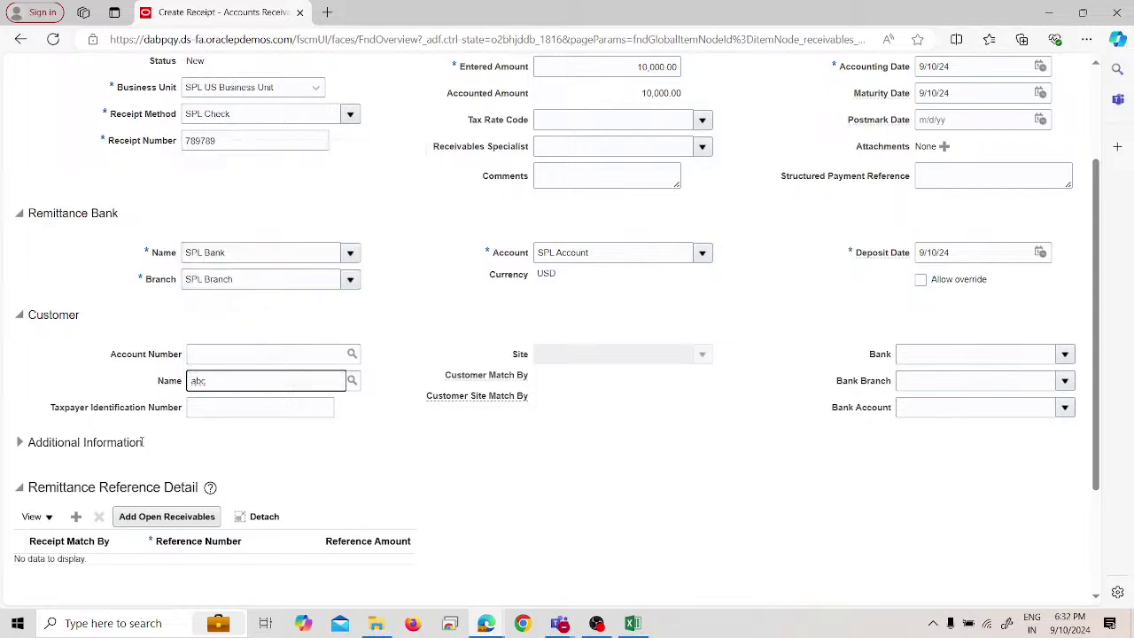
pyautogui.click(351, 388)
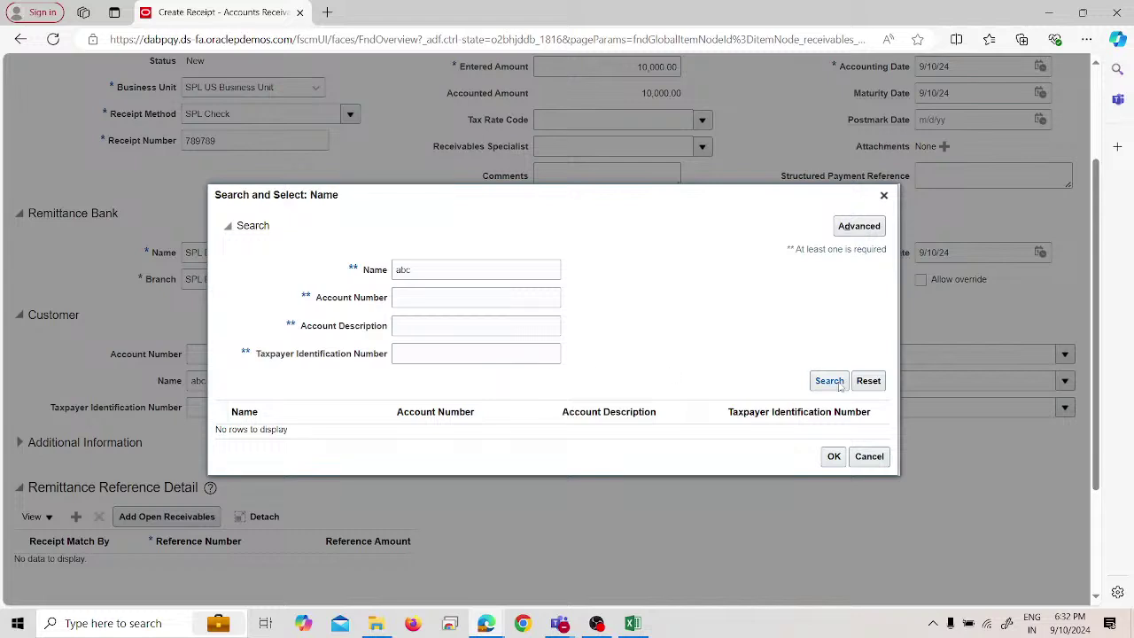
pyautogui.click(836, 381)
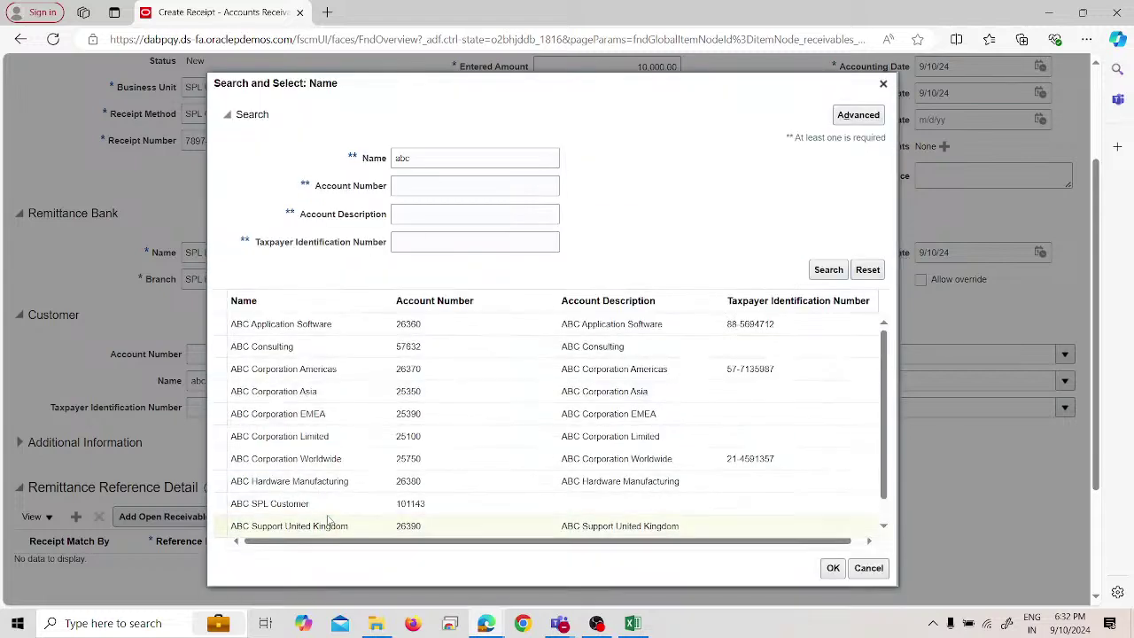
pyautogui.click(335, 505)
pyautogui.click(831, 571)
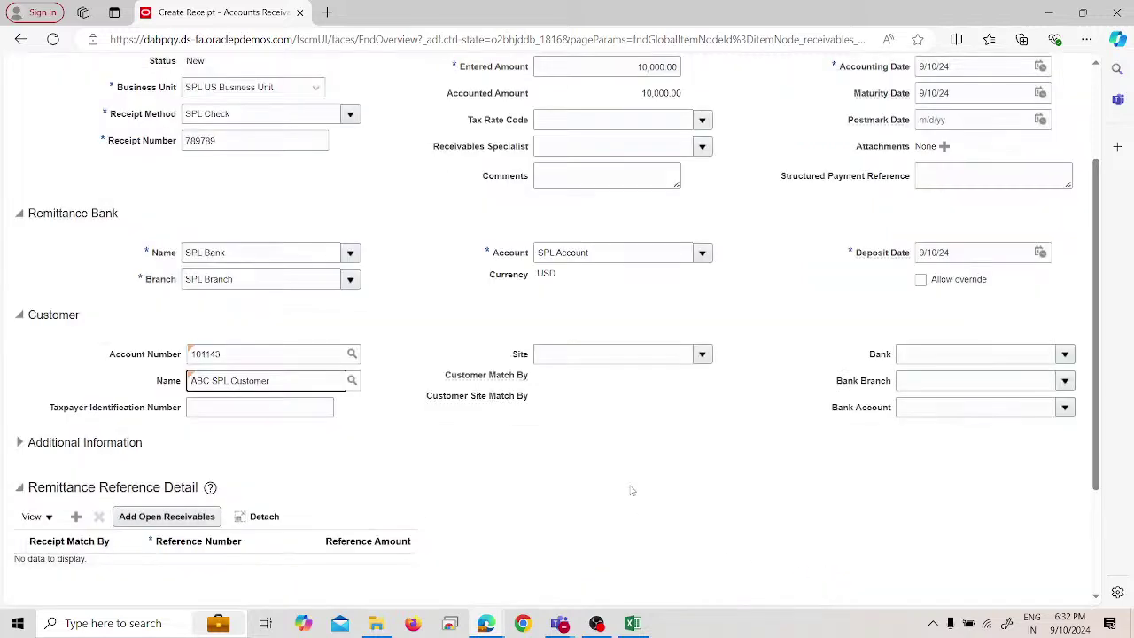
pyautogui.click(702, 353)
pyautogui.click(664, 379)
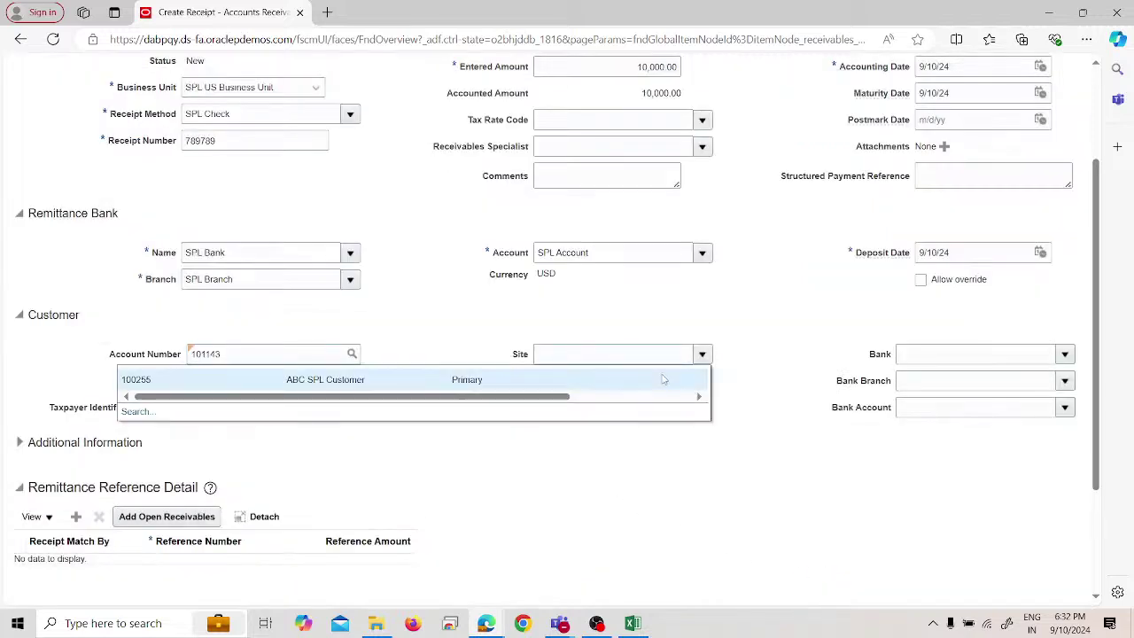
# Submit the receipt and open it for editing.
pyautogui.scroll(-2, 663, 379)
pyautogui.scroll(5, 464, 408)
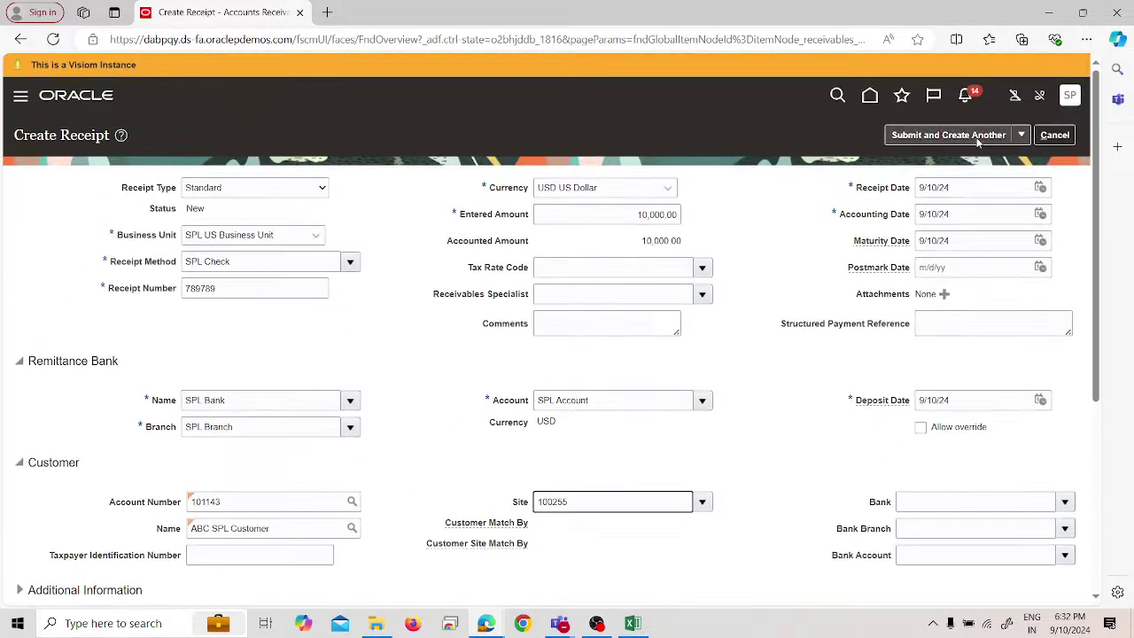
pyautogui.click(1022, 136)
pyautogui.click(1000, 181)
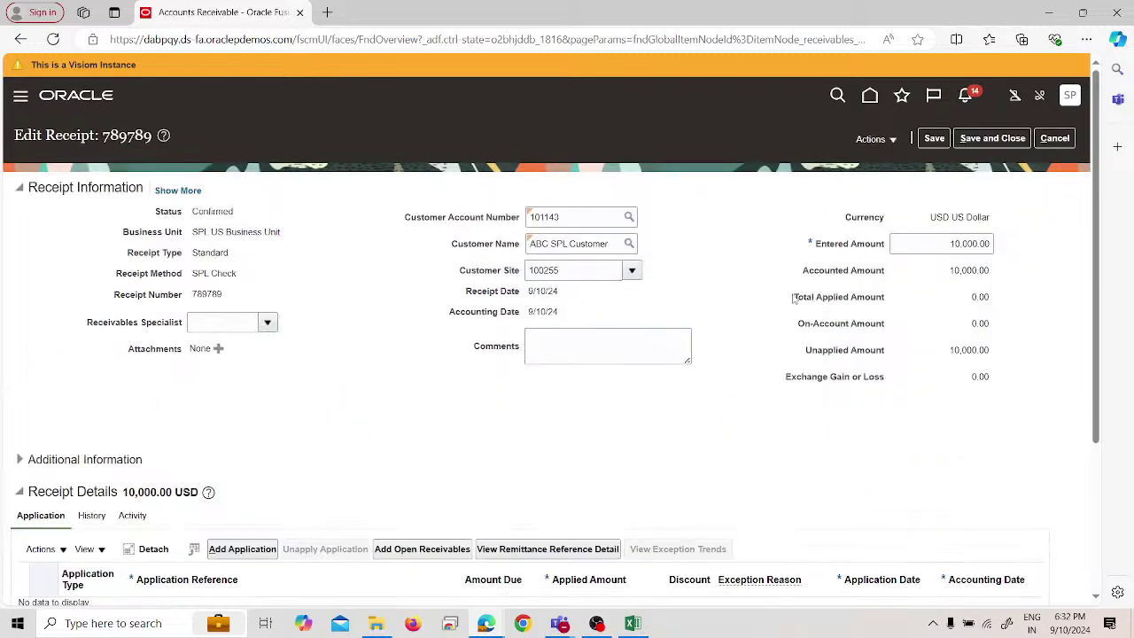
# Search the open receivables for transaction number 5001 under ABC SPL Customer in SPL US Business Unit.
pyautogui.scroll(-1, 282, 380)
pyautogui.scroll(-3, 282, 380)
pyautogui.click(434, 404)
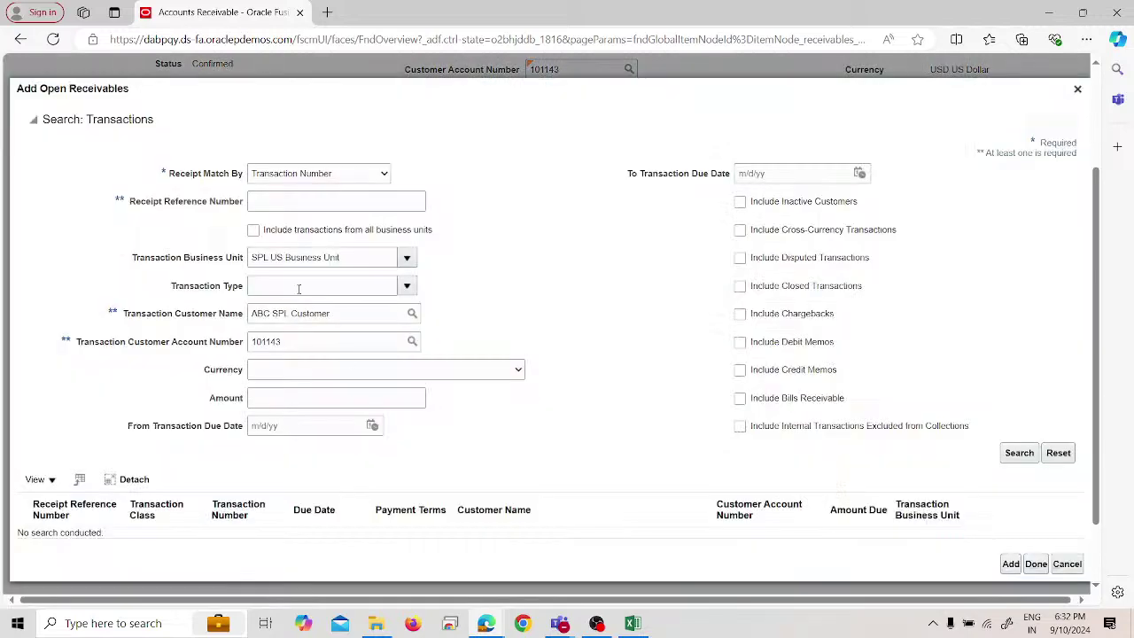
pyautogui.click(285, 200)
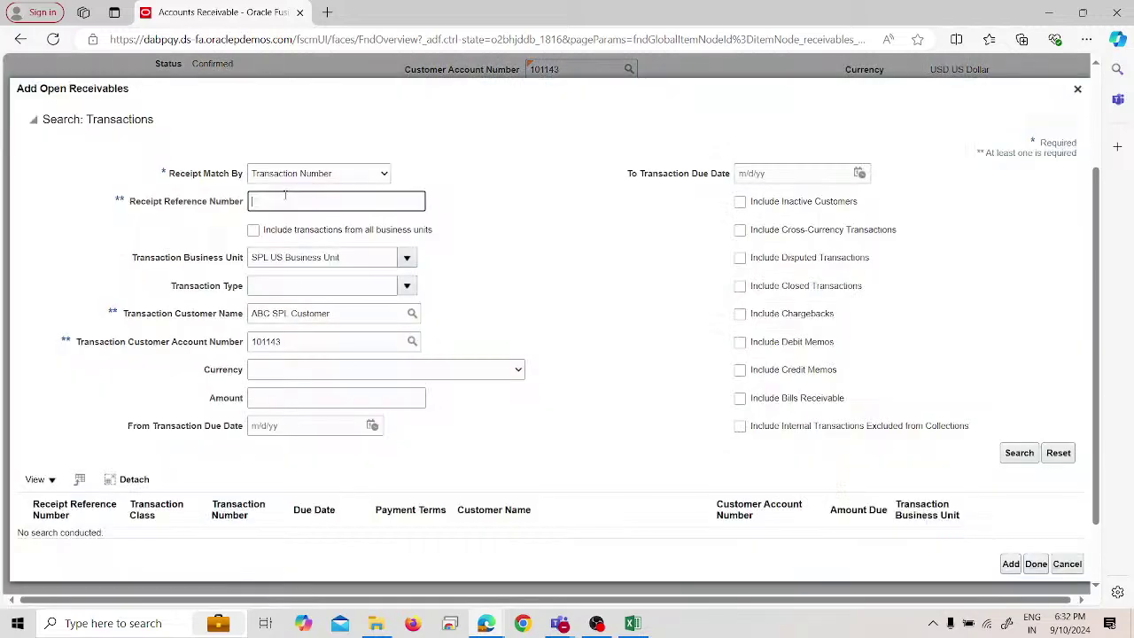
pyautogui.write('5001')
pyautogui.click(656, 268)
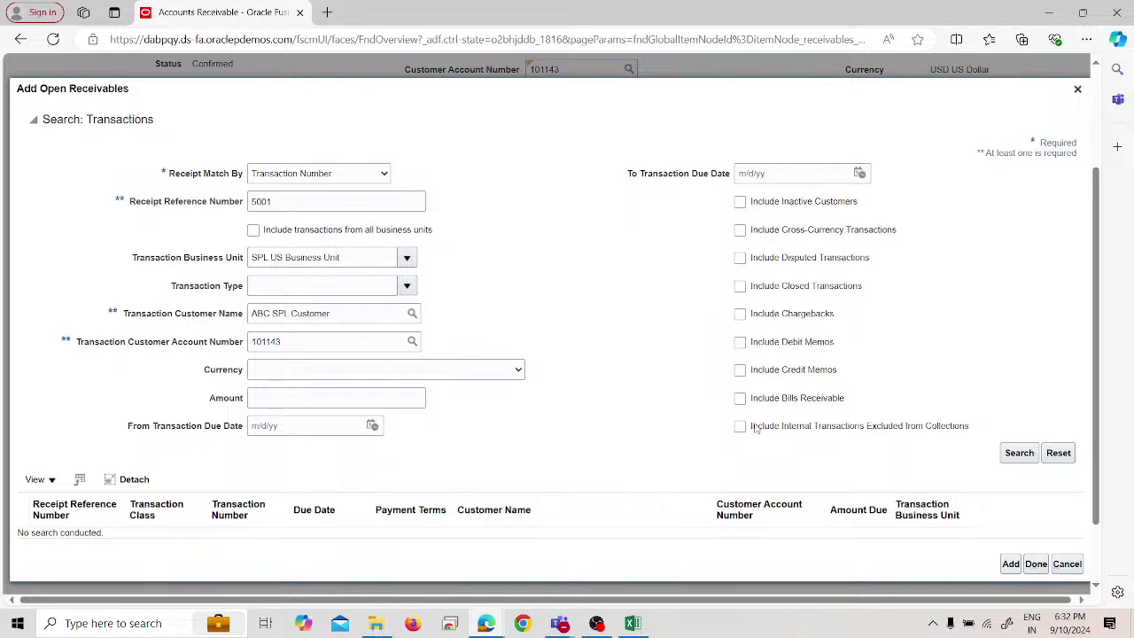
pyautogui.click(1023, 453)
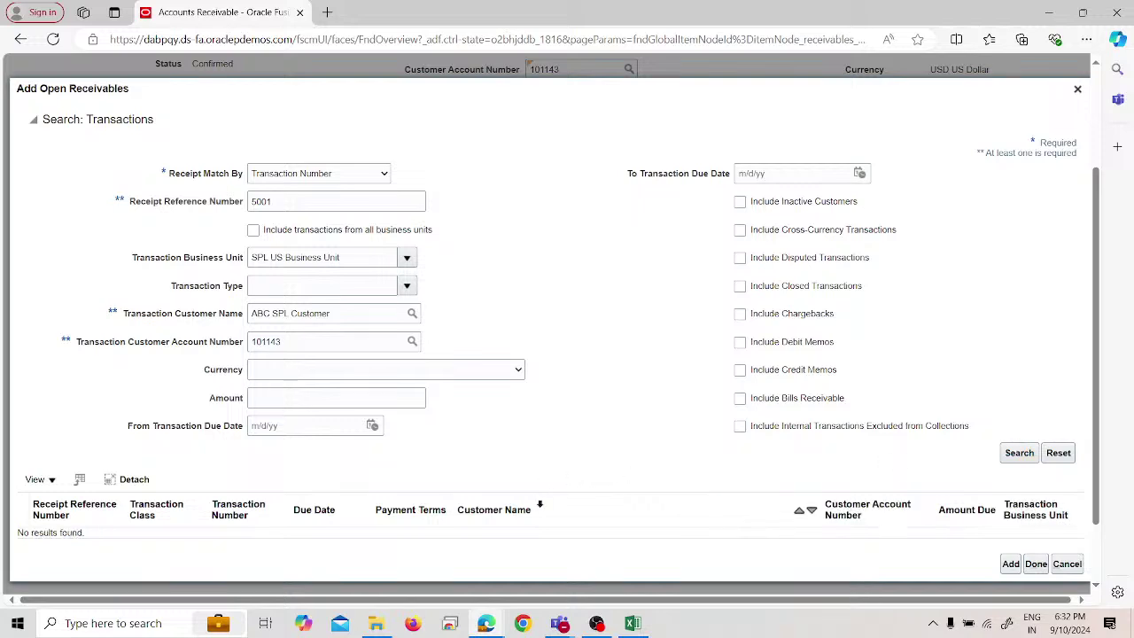
pyautogui.scroll(-2, 552, 497)
pyautogui.scroll(2, 551, 509)
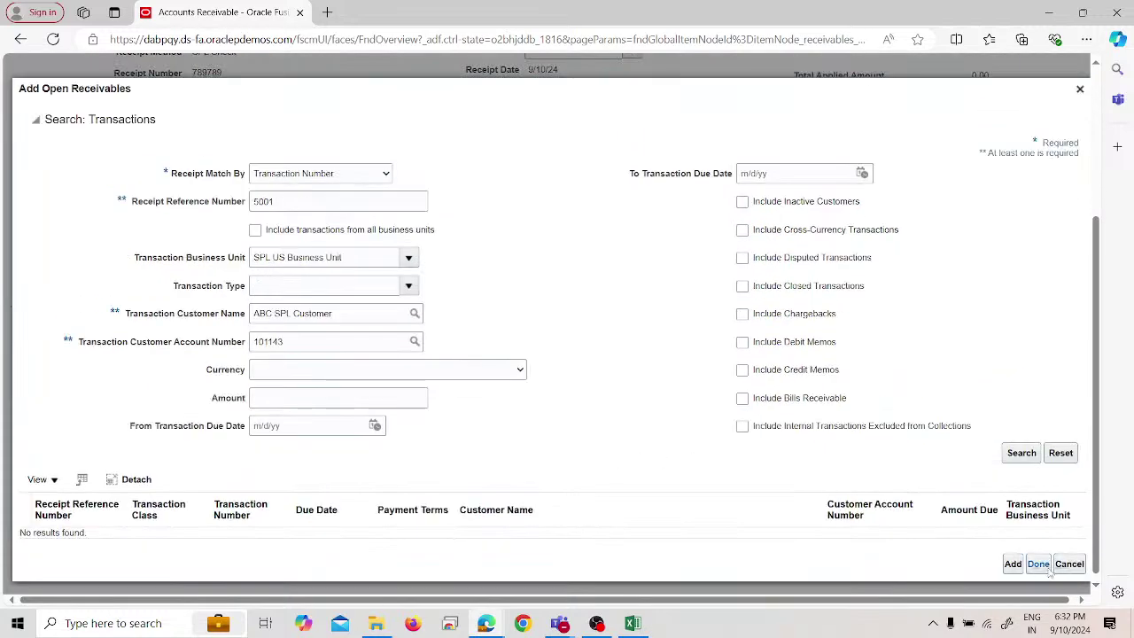
# Change the transaction customer name to SPL Customer and search the open receivables for transaction 5001.
pyautogui.click(1081, 565)
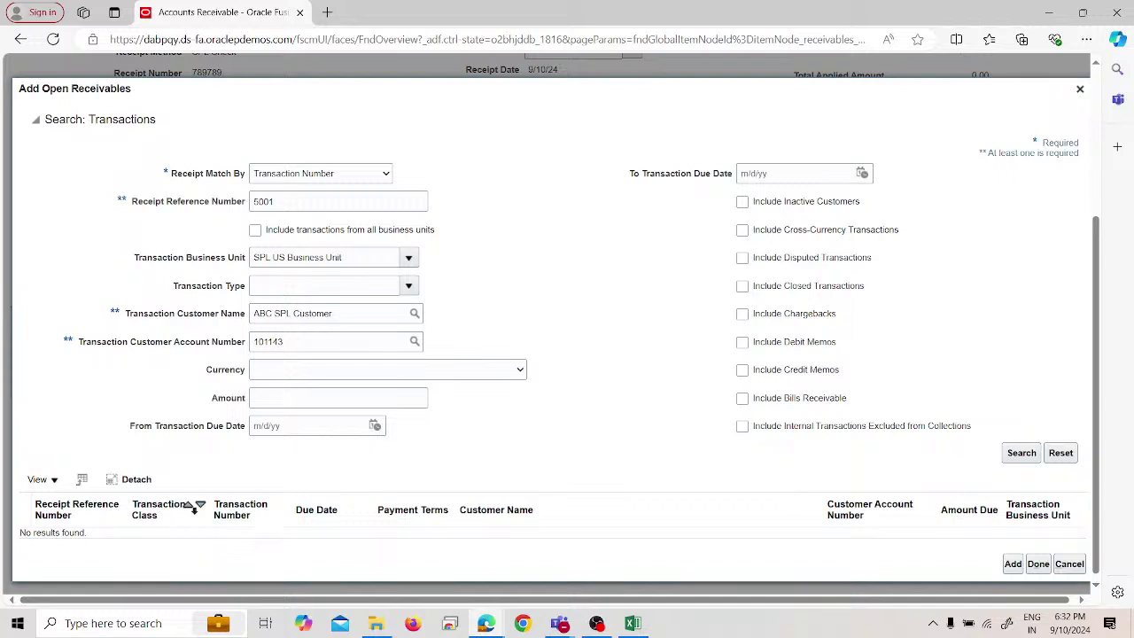
pyautogui.click(270, 317)
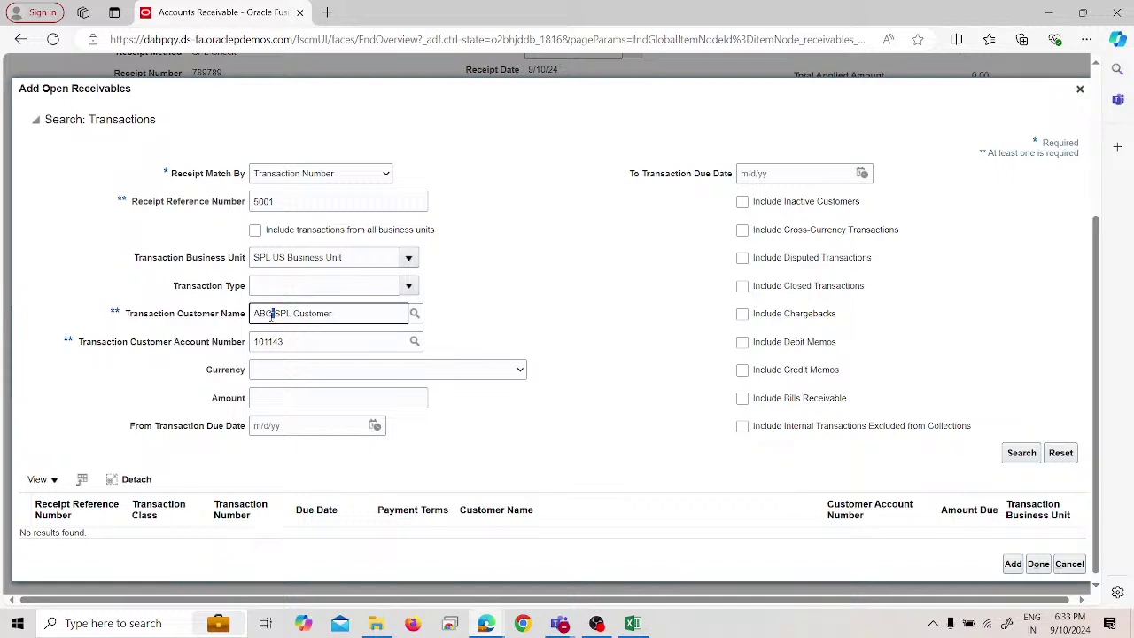
pyautogui.press('Delete')
pyautogui.press('BackSpace')
pyautogui.press('BackSpace')
pyautogui.press('BackSpace')
pyautogui.click(1014, 453)
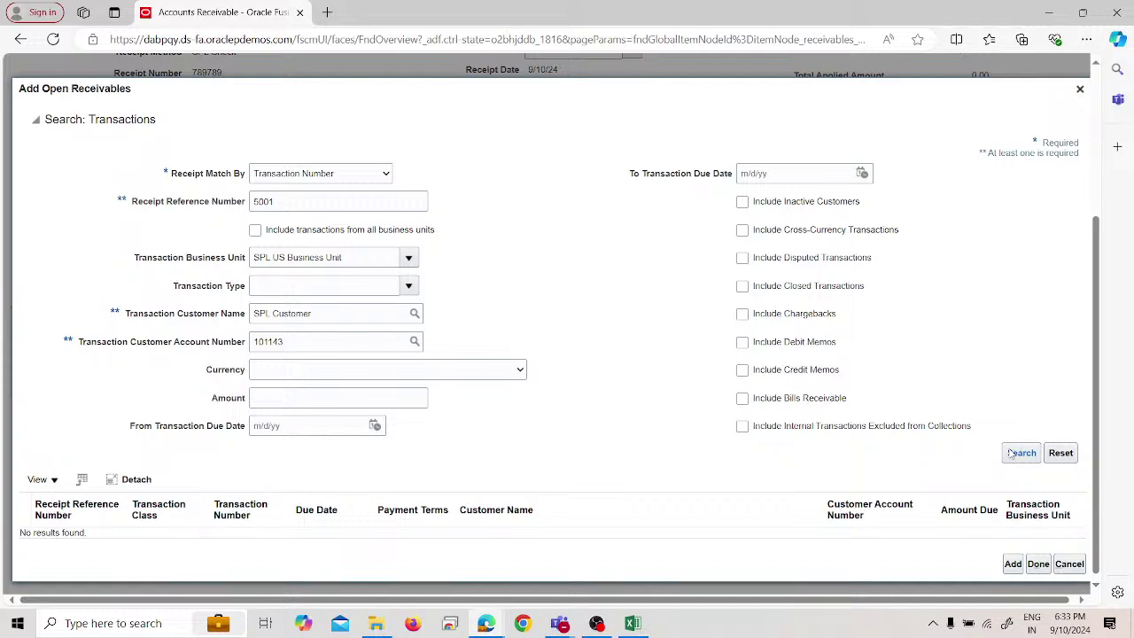
pyautogui.click(1011, 453)
# Look up SPL Customer as the transaction customer, select it and rerun the open receivables search.
pyautogui.click(415, 316)
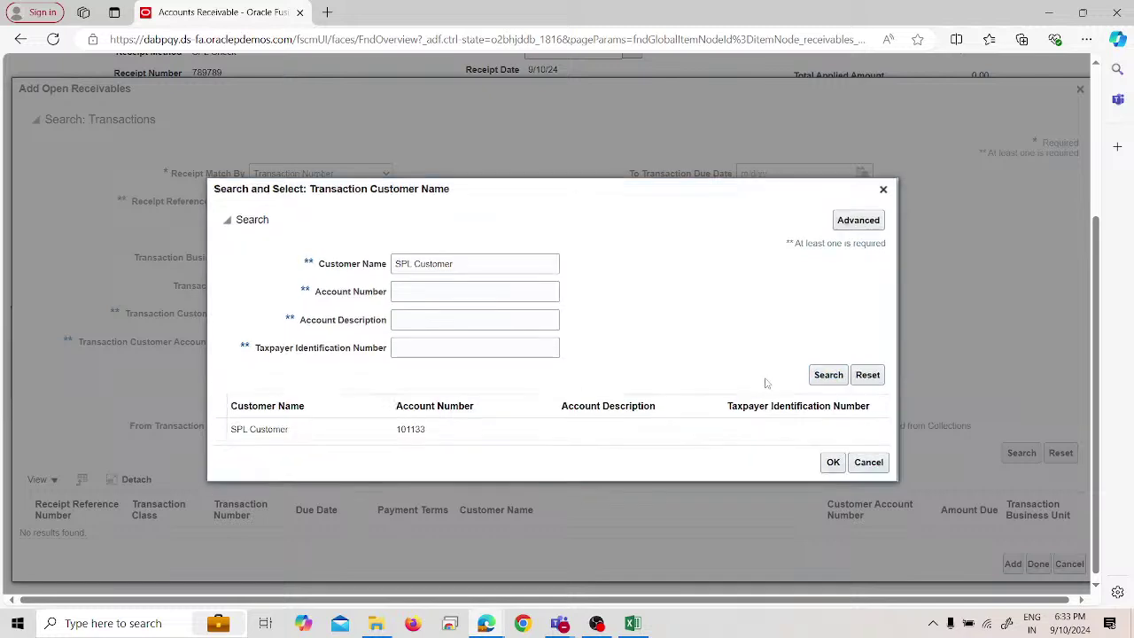
pyautogui.click(521, 429)
pyautogui.click(834, 465)
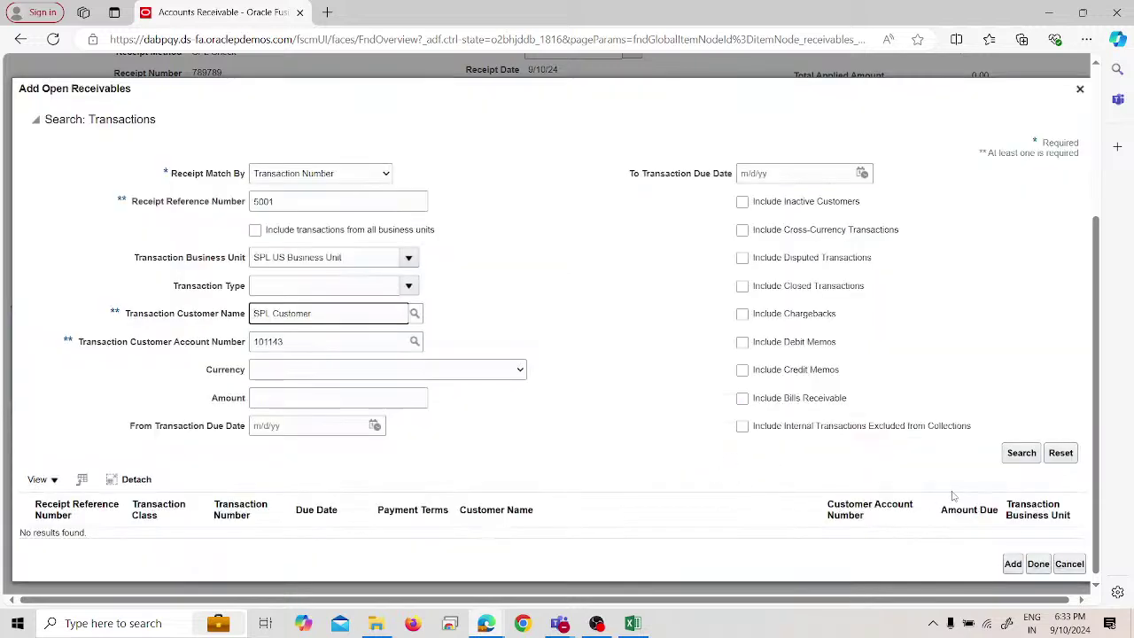
pyautogui.click(1019, 453)
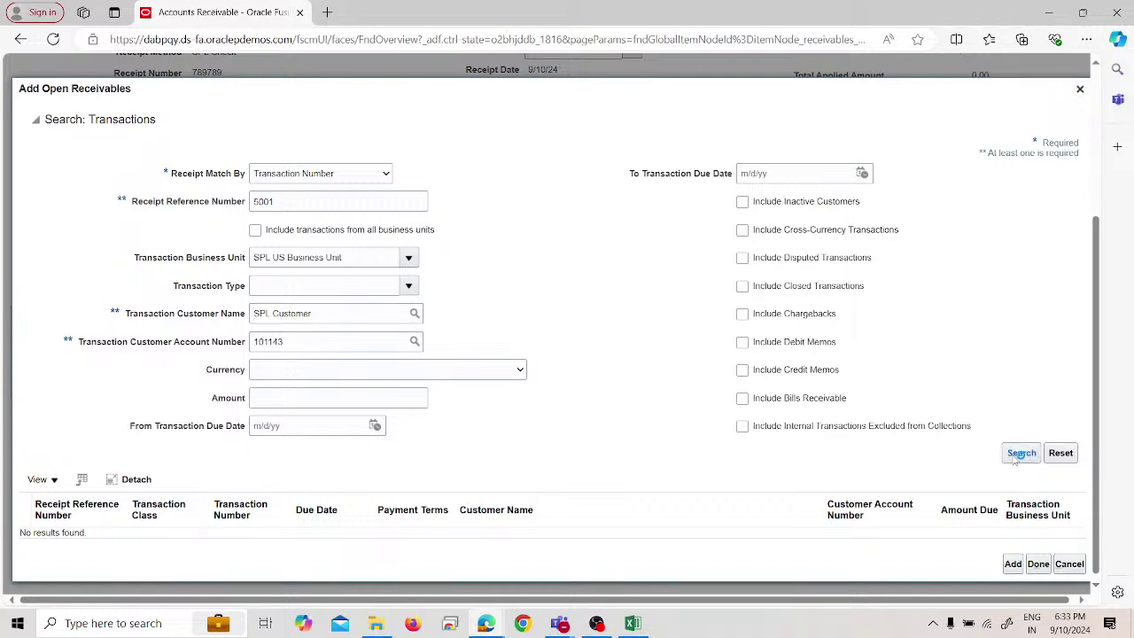
# Clear the transaction customer account number, search the open receivables again and dismiss the search dialog.
pyautogui.doubleClick(320, 342)
pyautogui.press('BackSpace')
pyautogui.click(1021, 454)
pyautogui.click(1069, 565)
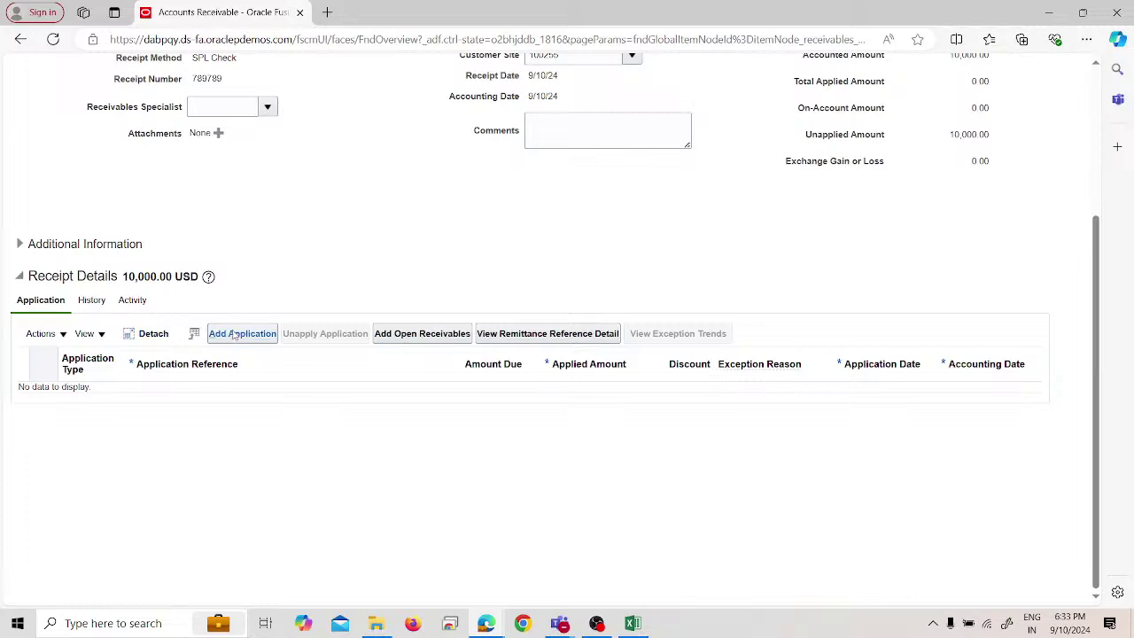
# Add an application for transaction 5001 to the receipt, and save and close the receipt.
pyautogui.click(240, 337)
pyautogui.write('5001')
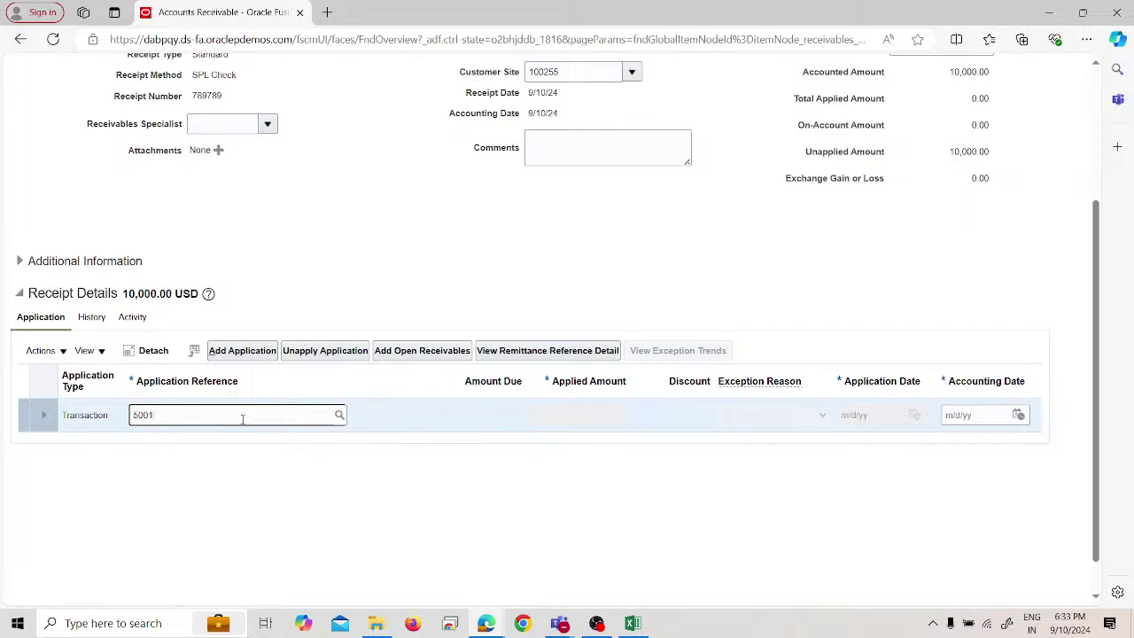
pyautogui.click(341, 416)
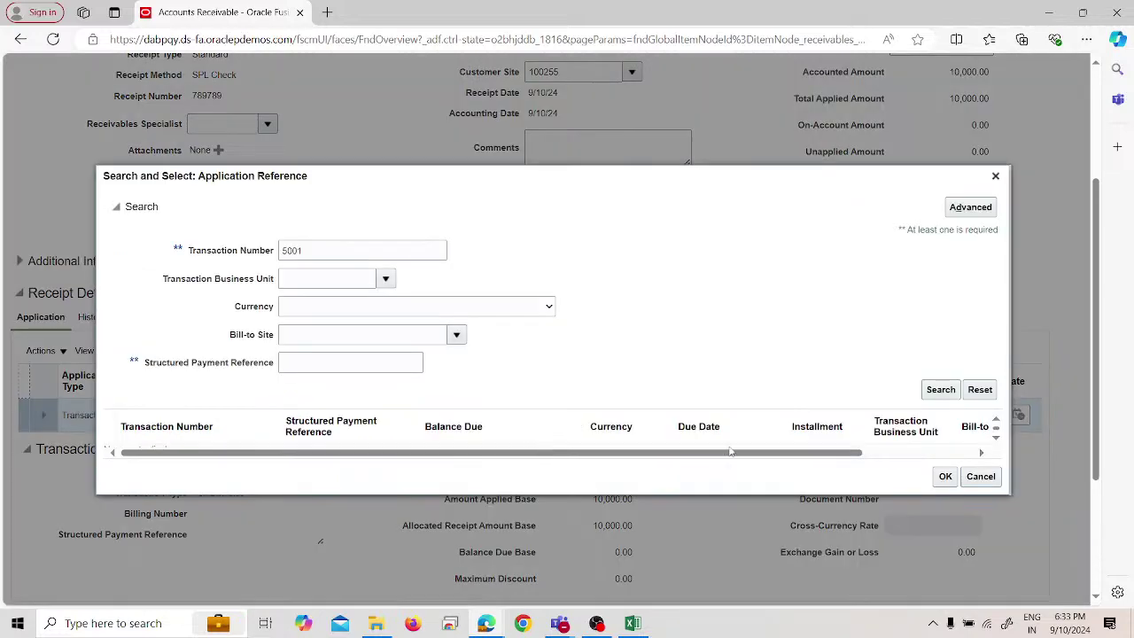
pyautogui.click(980, 476)
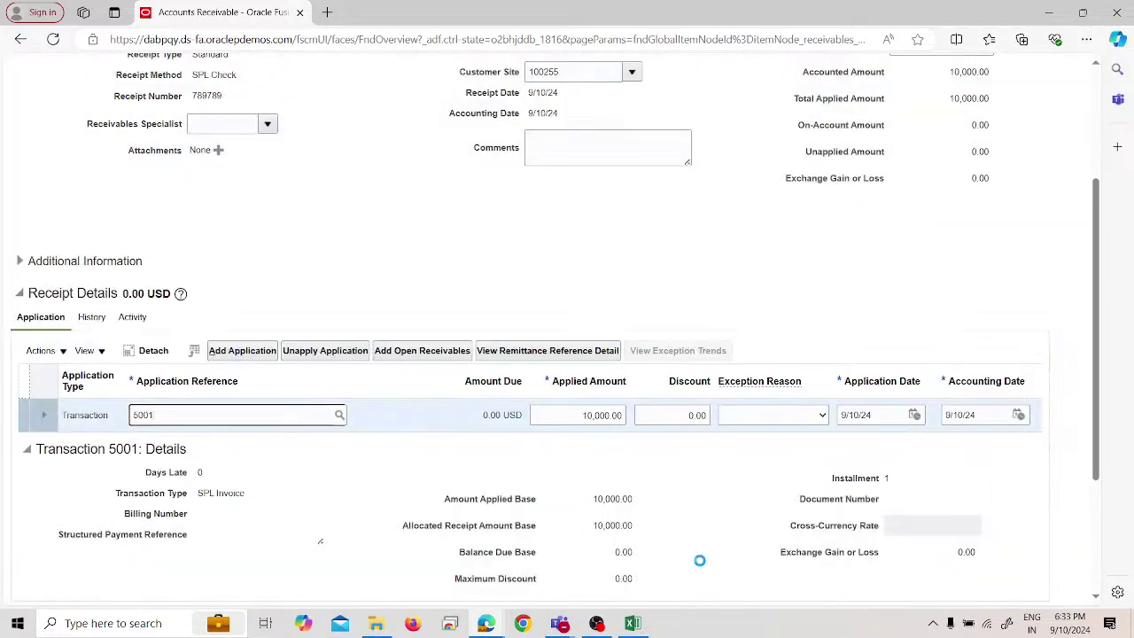
pyautogui.scroll(-2, 607, 549)
pyautogui.scroll(4, 594, 545)
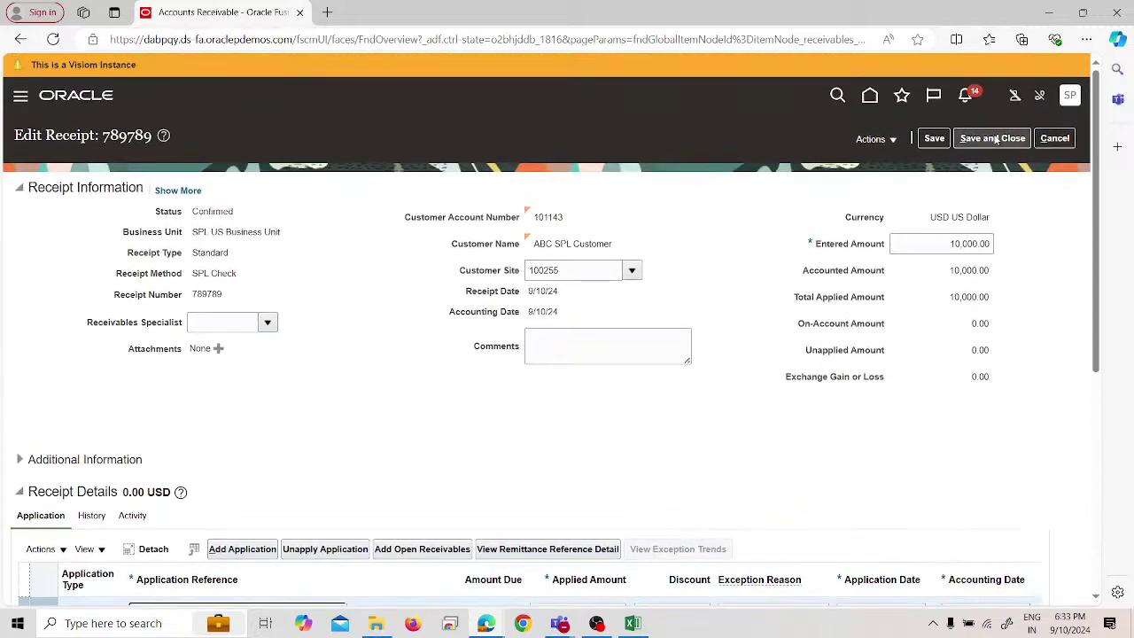
pyautogui.click(995, 139)
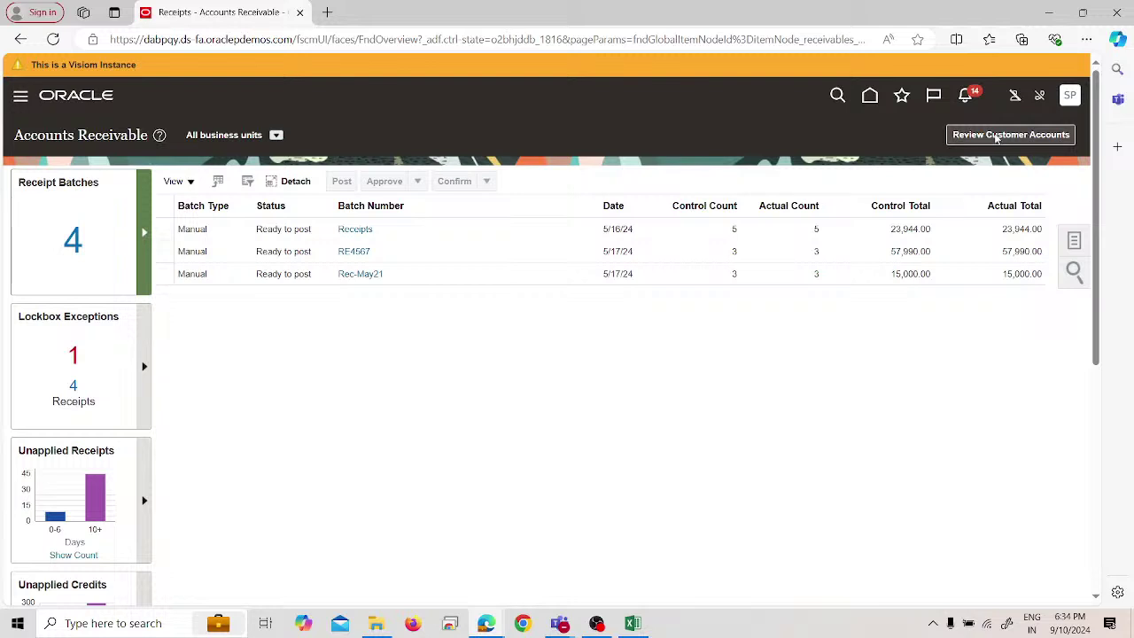
# Switch to the Excel worksheet and delete the "Receipt / batch Creation in Spreadsheet process" row and the blank row below it.
pyautogui.hotkey('alt', 'Tab')
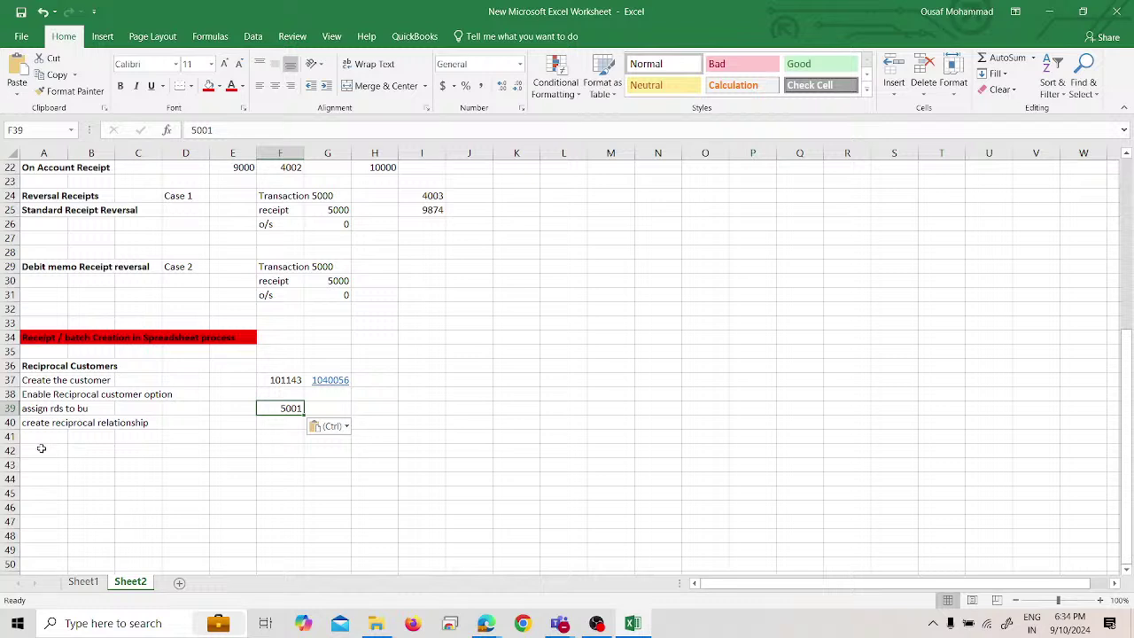
pyautogui.click(10, 337)
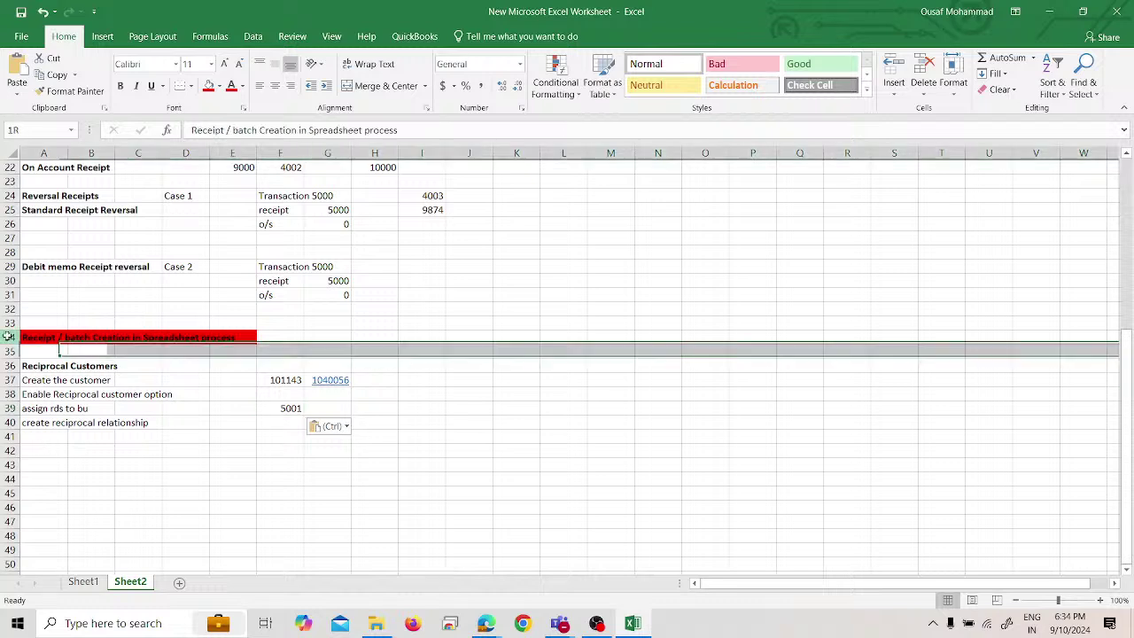
pyautogui.click(924, 69)
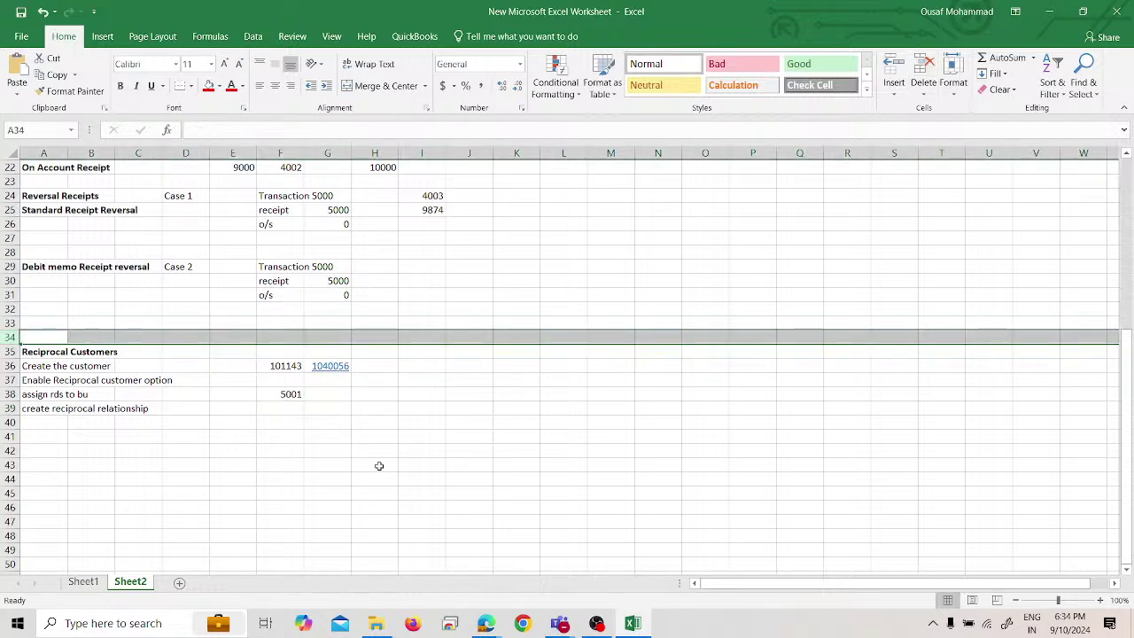
pyautogui.click(924, 70)
pyautogui.click(485, 430)
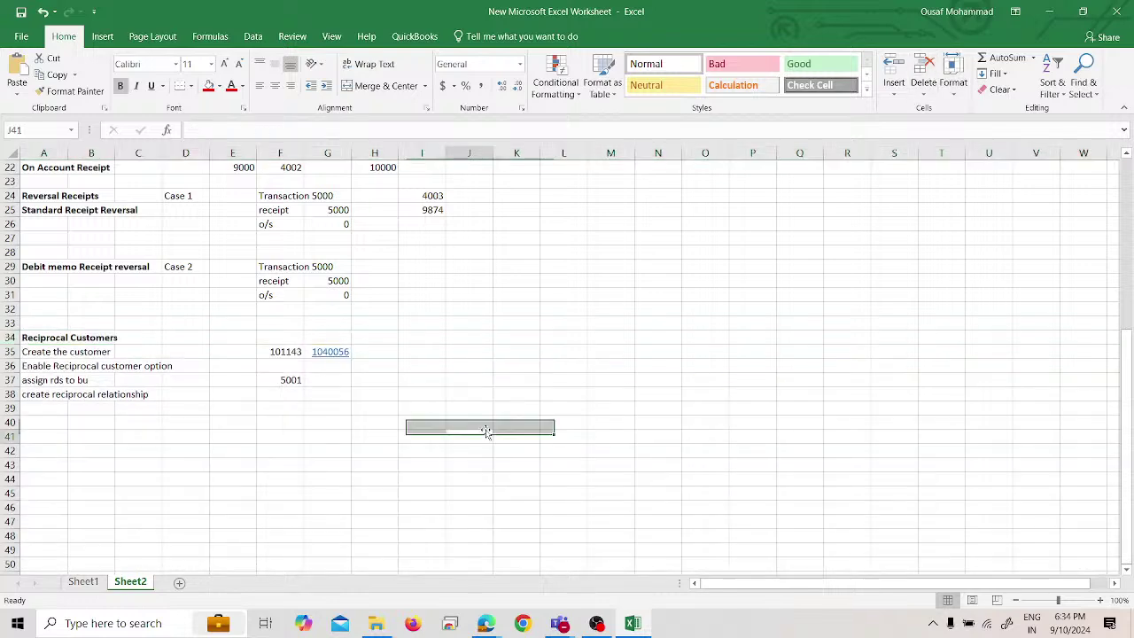
# Enter the heading "Cross Currency Receipts" in cell A41 and make it bold.
pyautogui.click(43, 434)
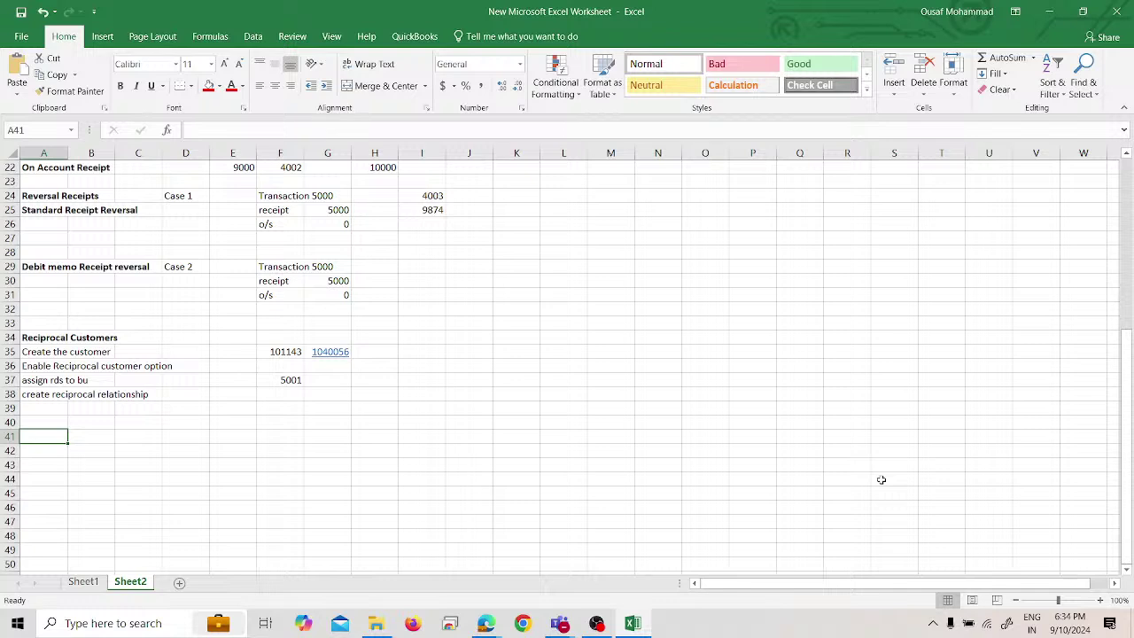
pyautogui.write('Crosee')
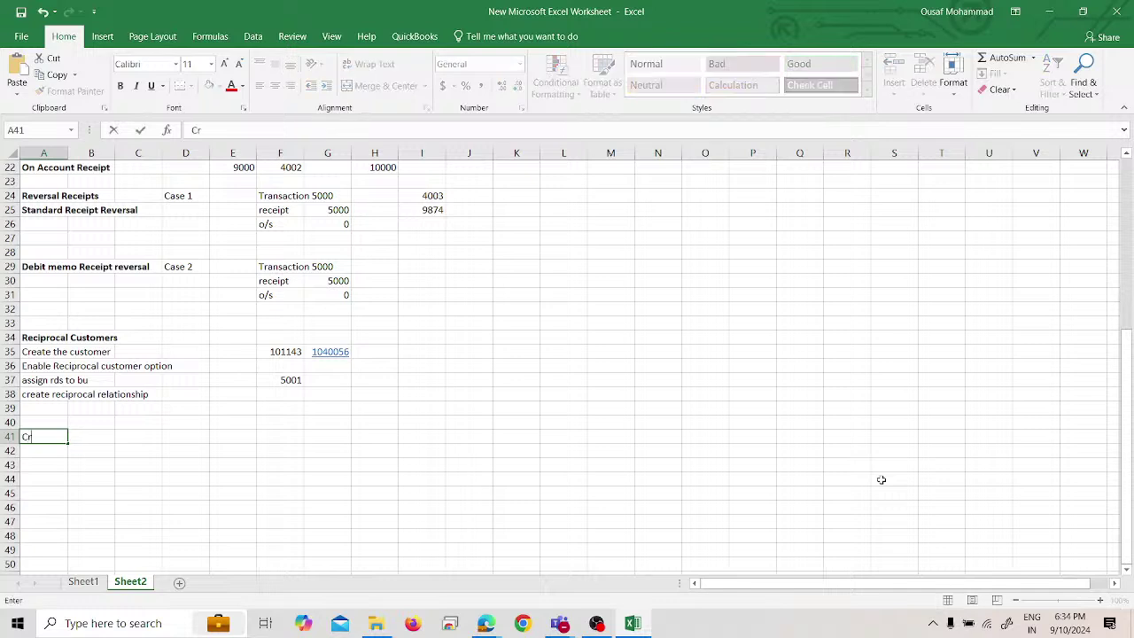
pyautogui.press('BackSpace')
pyautogui.press('BackSpace')
pyautogui.write('s C')
pyautogui.press('BackSpace')
pyautogui.write('Currenc')
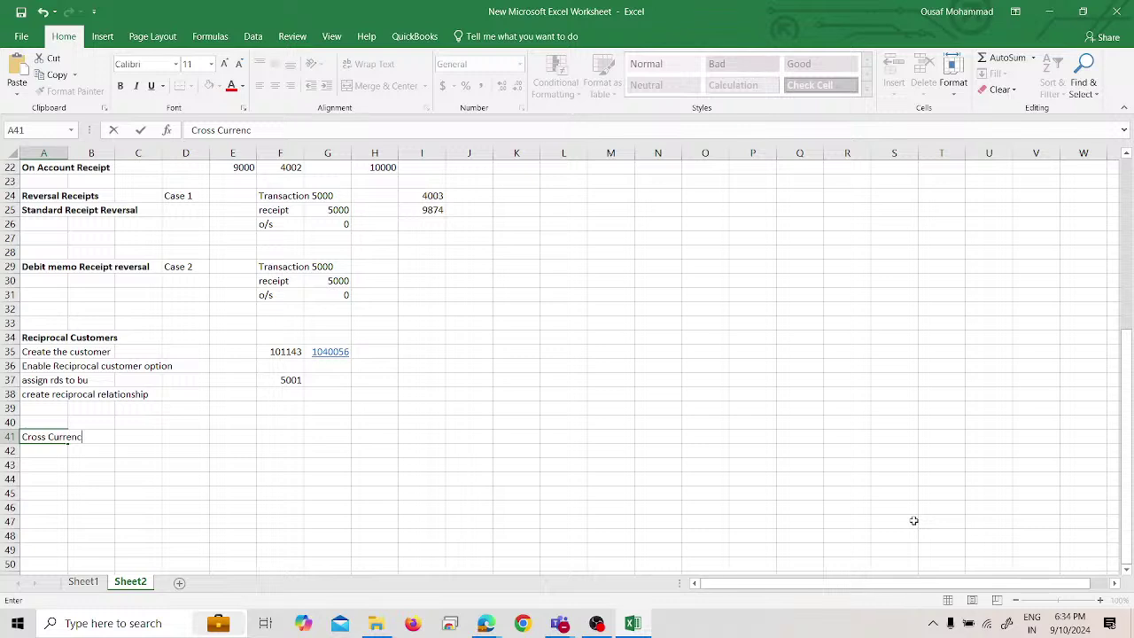
pyautogui.write('hy Receolt')
pyautogui.press('BackSpace')
pyautogui.press('BackSpace')
pyautogui.press('BackSpace')
pyautogui.write('ipts')
pyautogui.hotkey('ctrl', 'Return')
pyautogui.hotkey('ctrl', 'b')
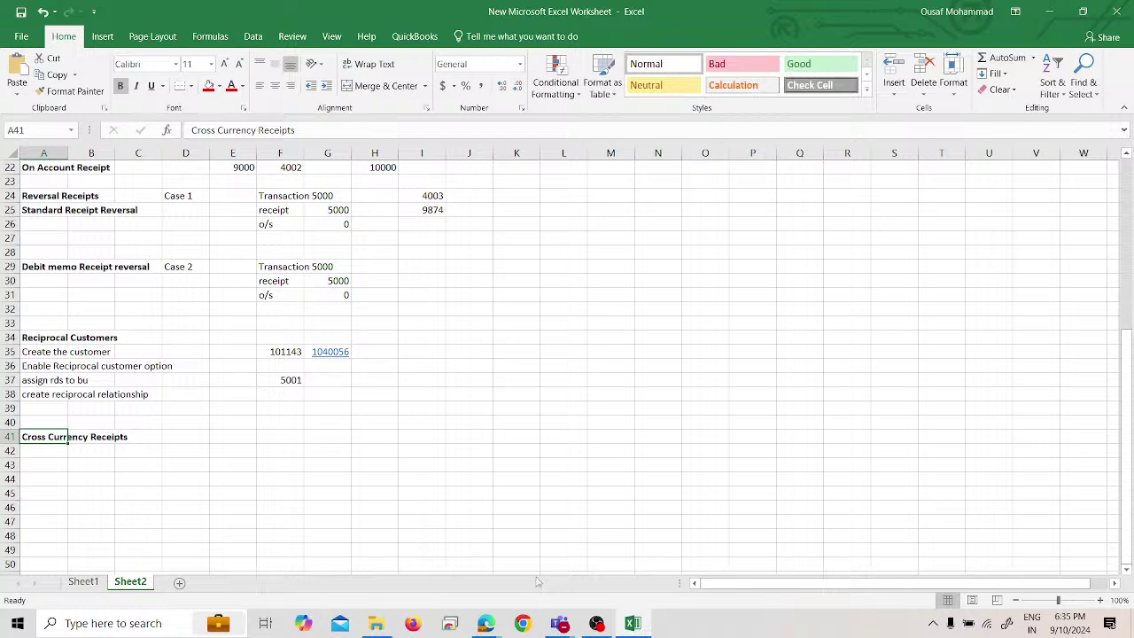
# Switch back to Oracle in the browser, go to Setup and Maintenance and open the SPL_IMPL implementation project.
pyautogui.click(485, 623)
pyautogui.click(432, 599)
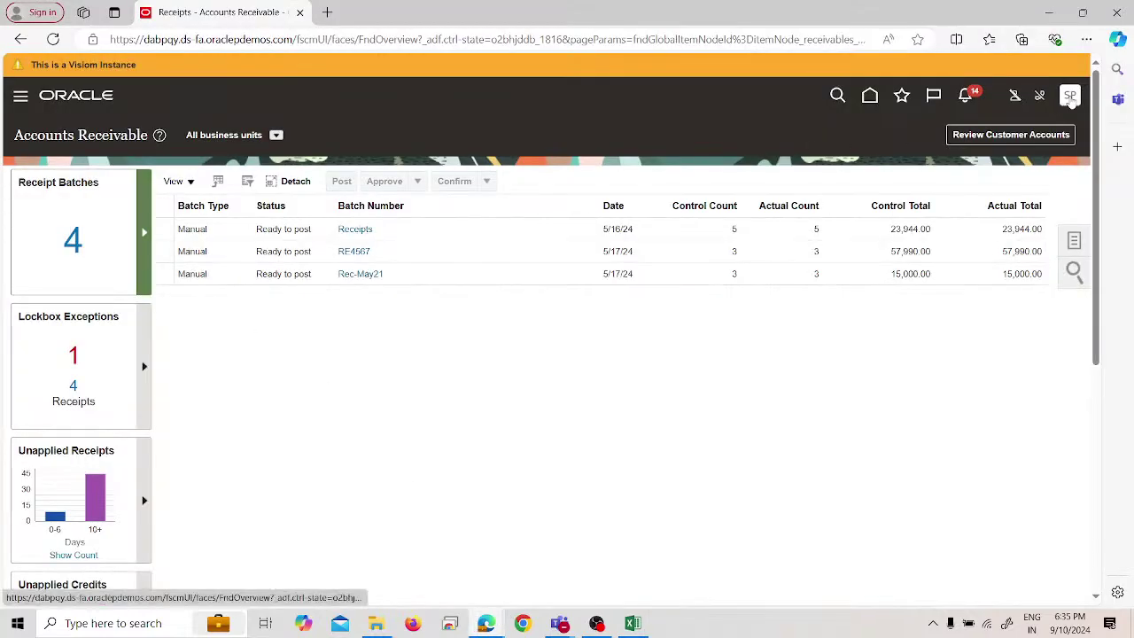
pyautogui.click(1071, 98)
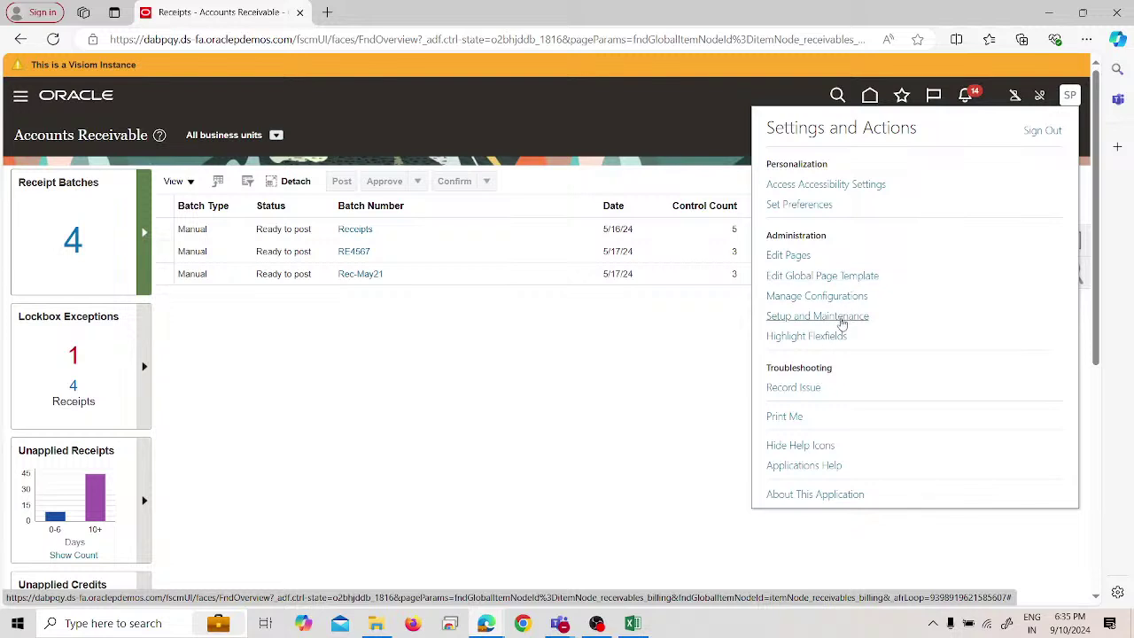
pyautogui.click(840, 319)
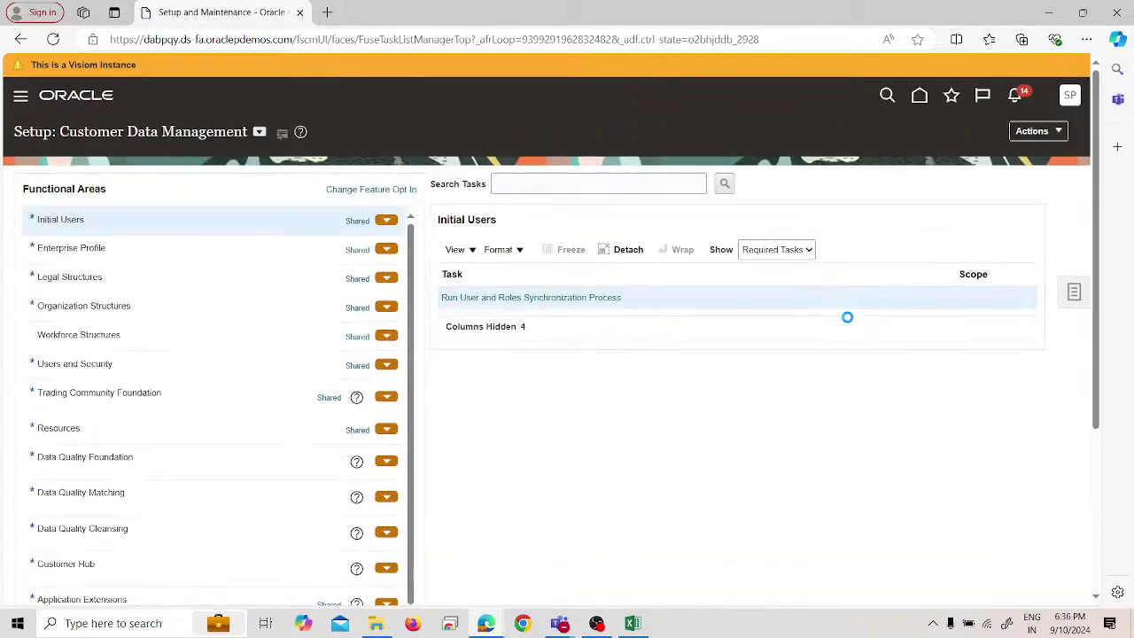
pyautogui.click(1072, 292)
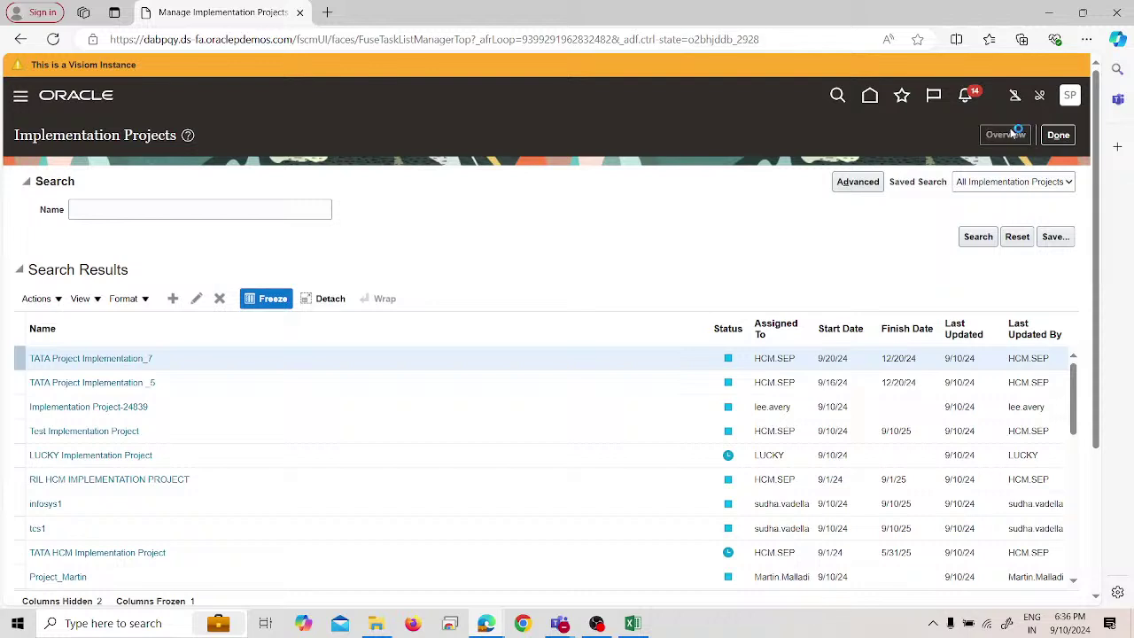
pyautogui.click(1010, 133)
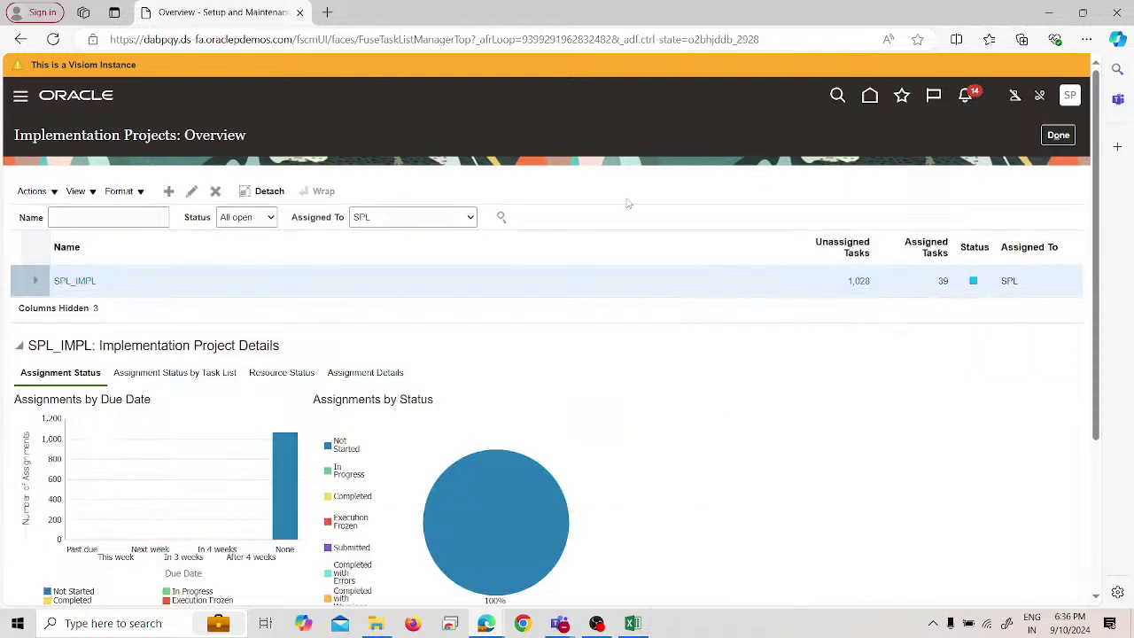
pyautogui.click(66, 282)
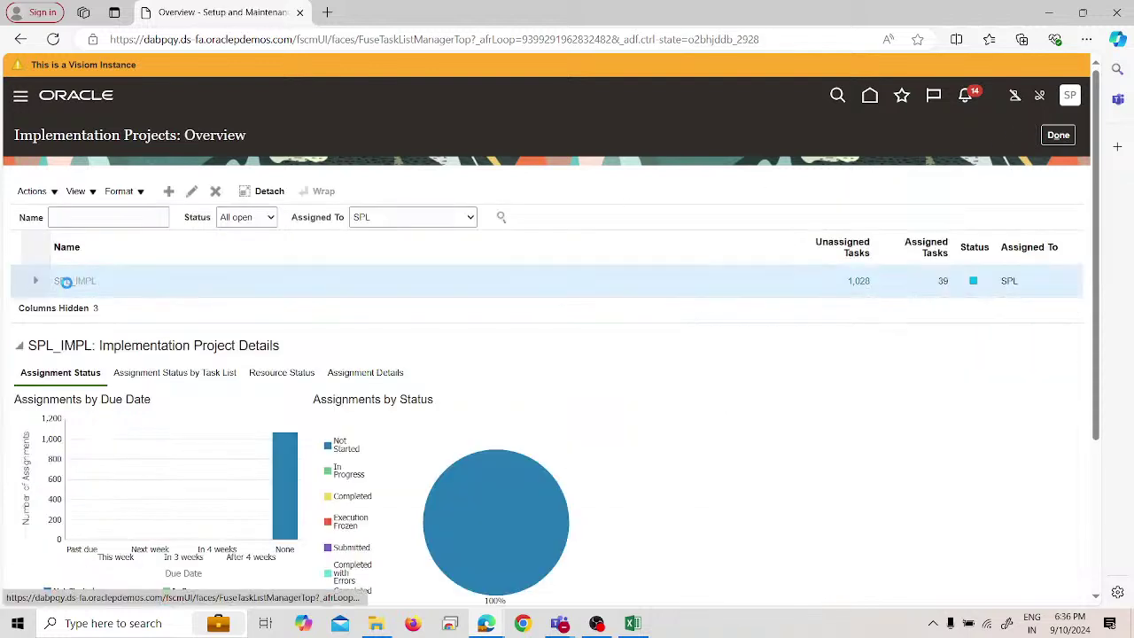
# Search the project tasks for "daily rates" and open the Manage Daily Rates task.
pyautogui.click(111, 330)
pyautogui.write('daily rates')
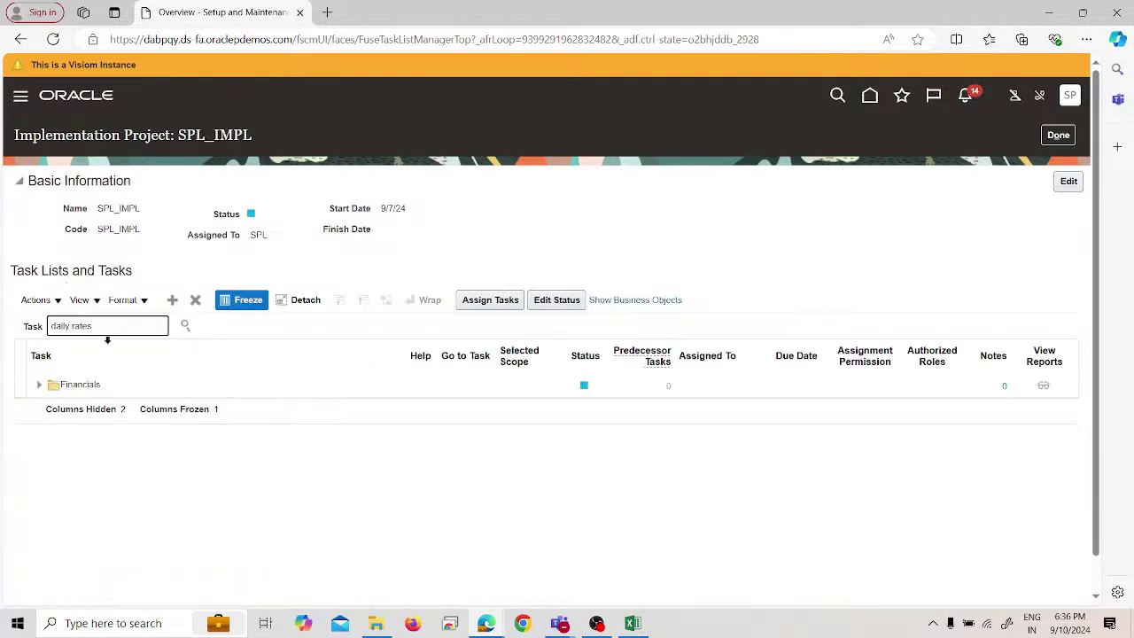
pyautogui.press('Return')
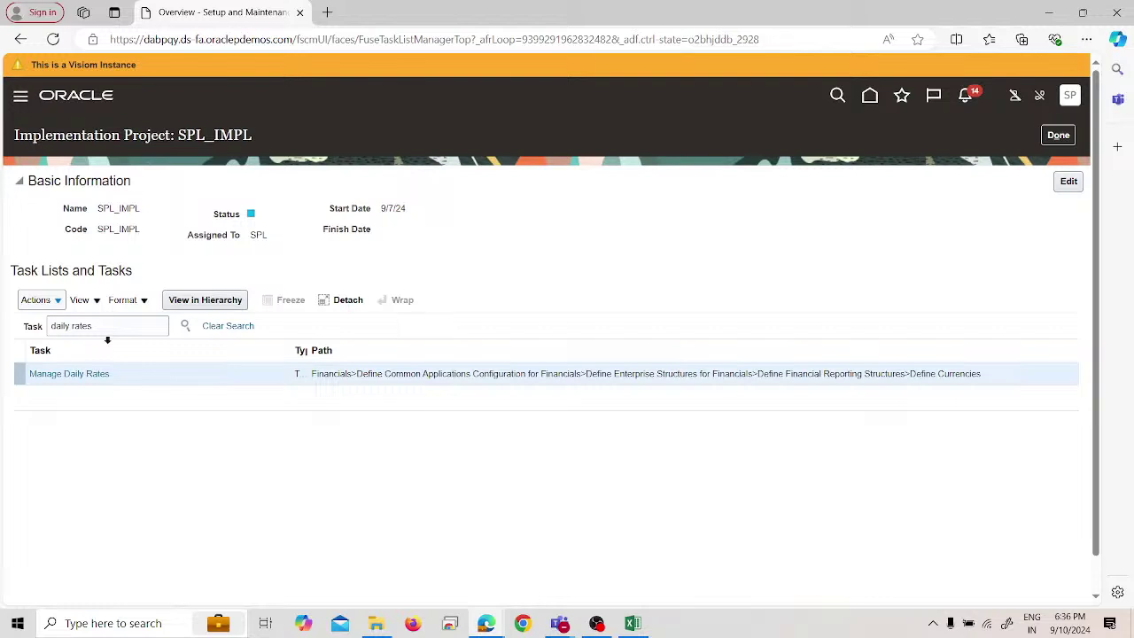
pyautogui.click(99, 373)
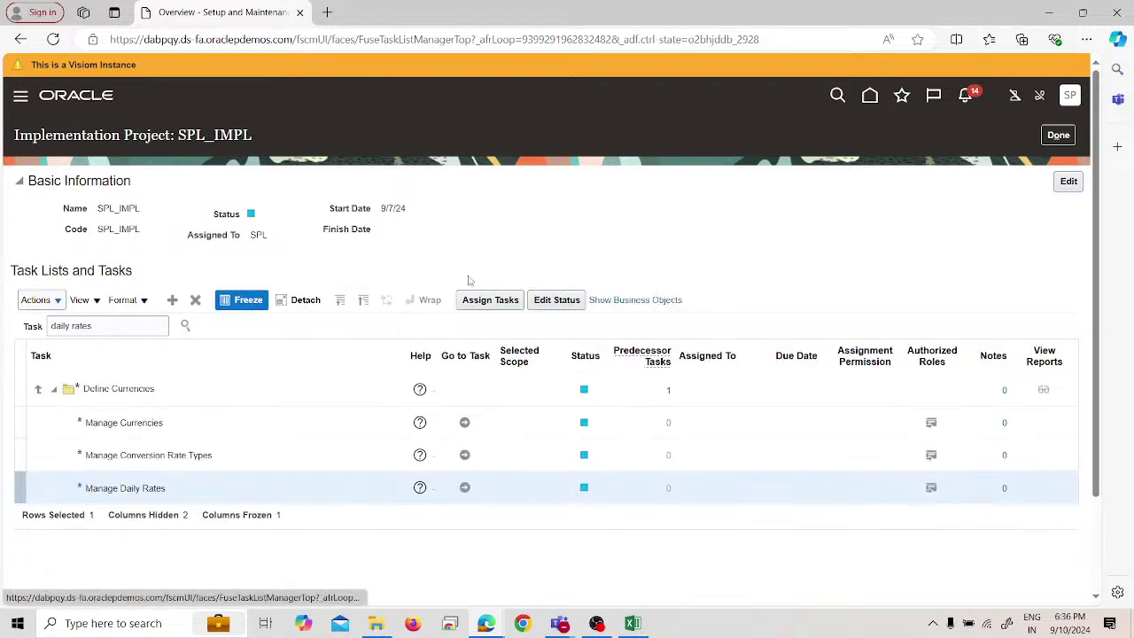
pyautogui.click(466, 487)
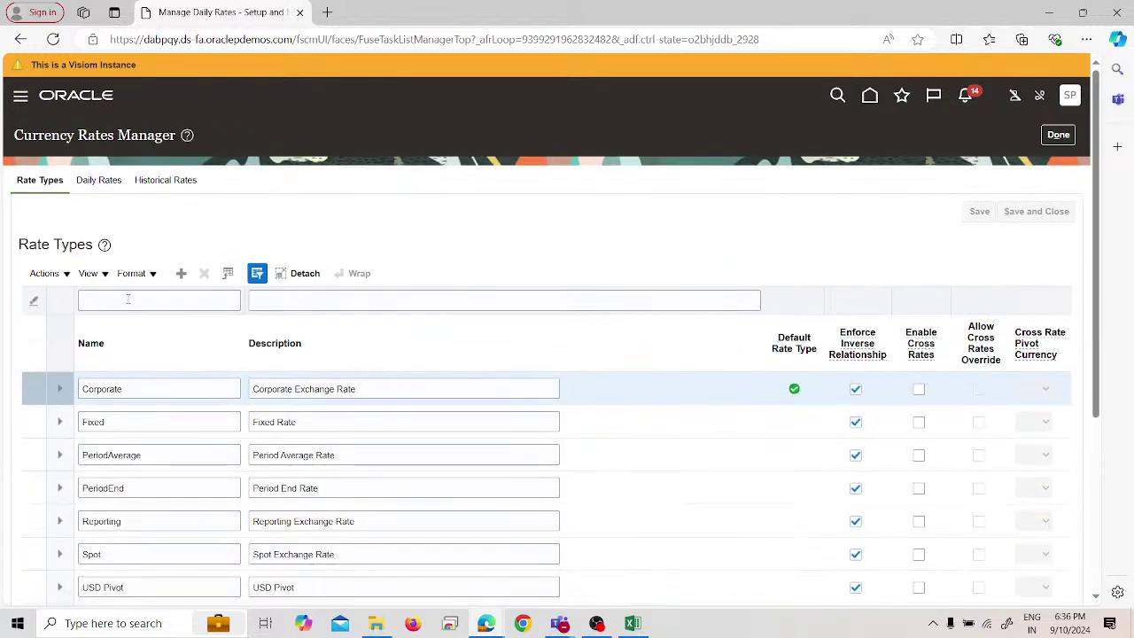
# Open the Daily Rates page and set the search currencies from USD - US Dollar to INR - Indian Rupee.
pyautogui.click(99, 180)
pyautogui.click(401, 301)
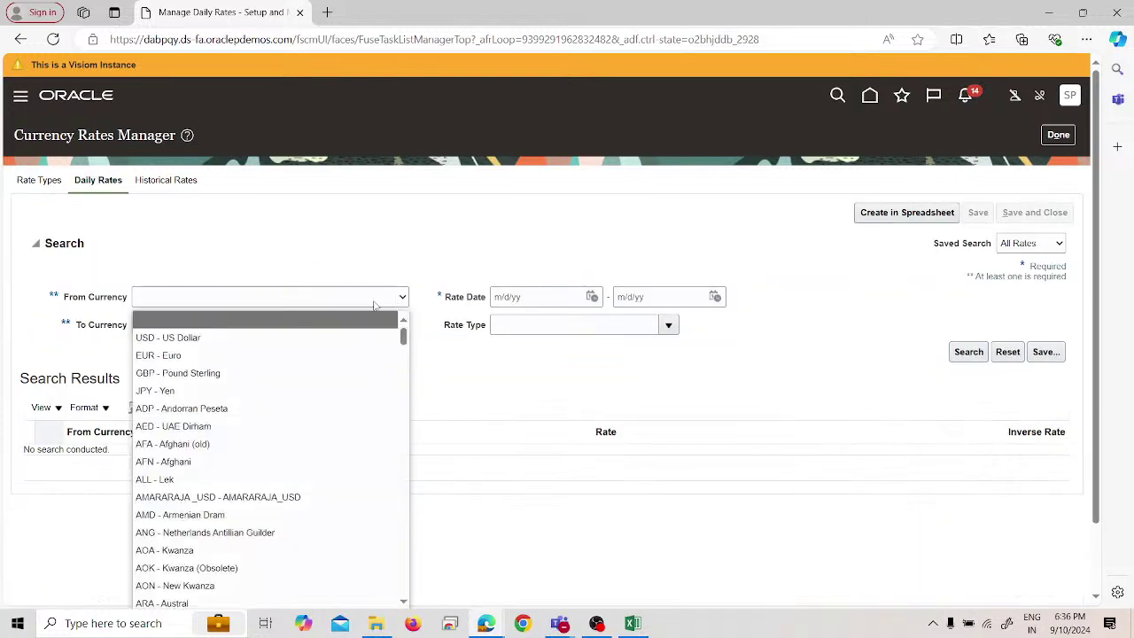
pyautogui.click(241, 338)
pyautogui.click(314, 329)
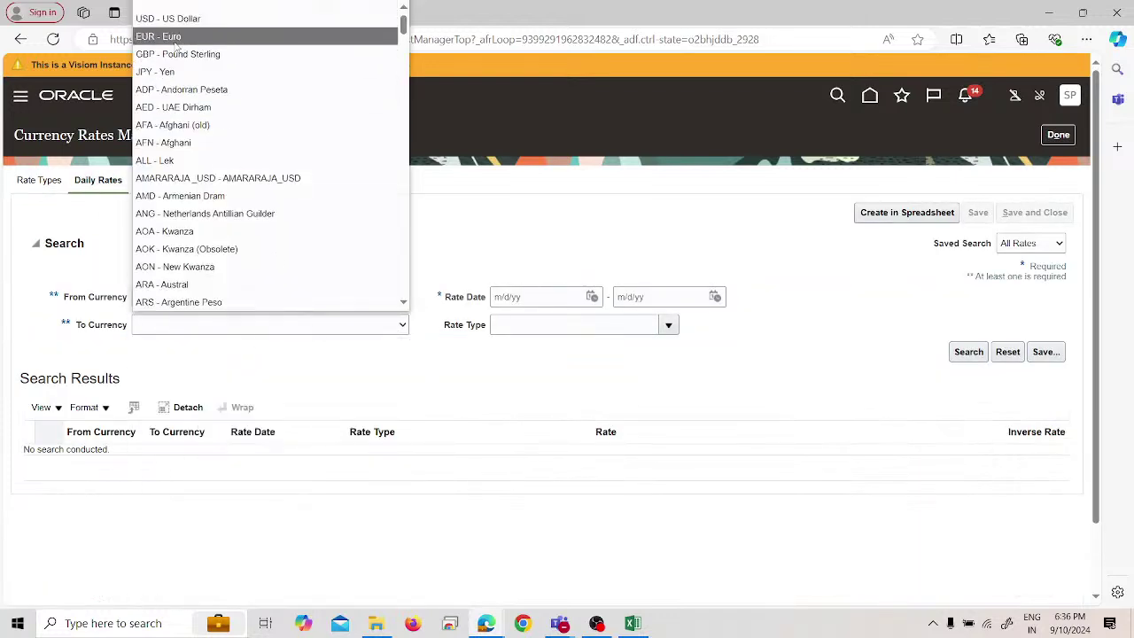
pyautogui.press('i')
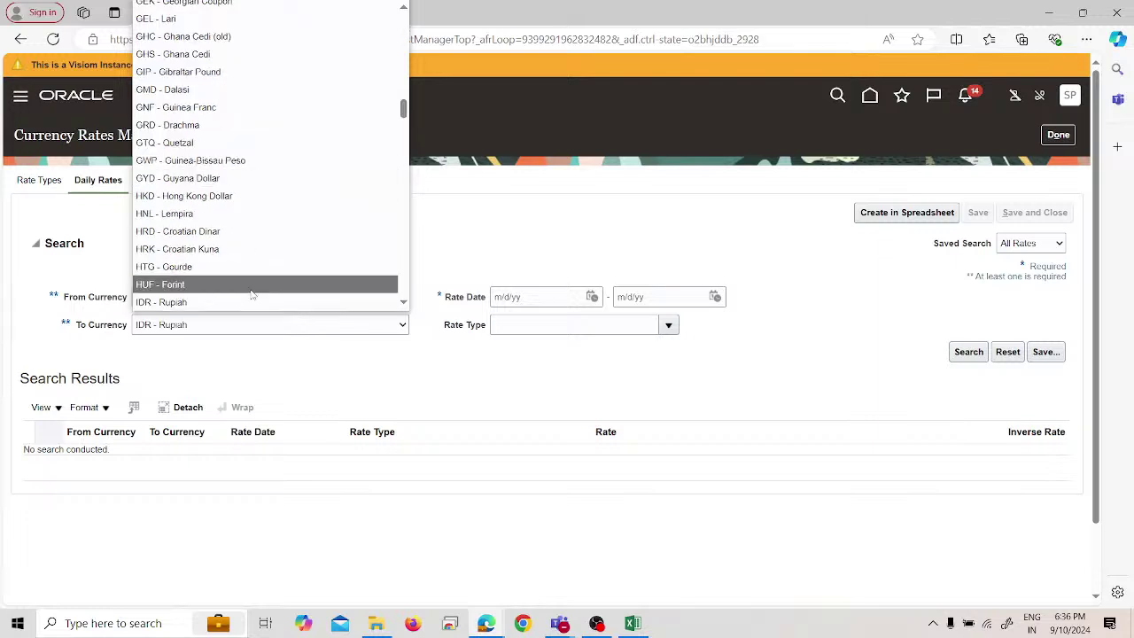
pyautogui.scroll(-2, 237, 275)
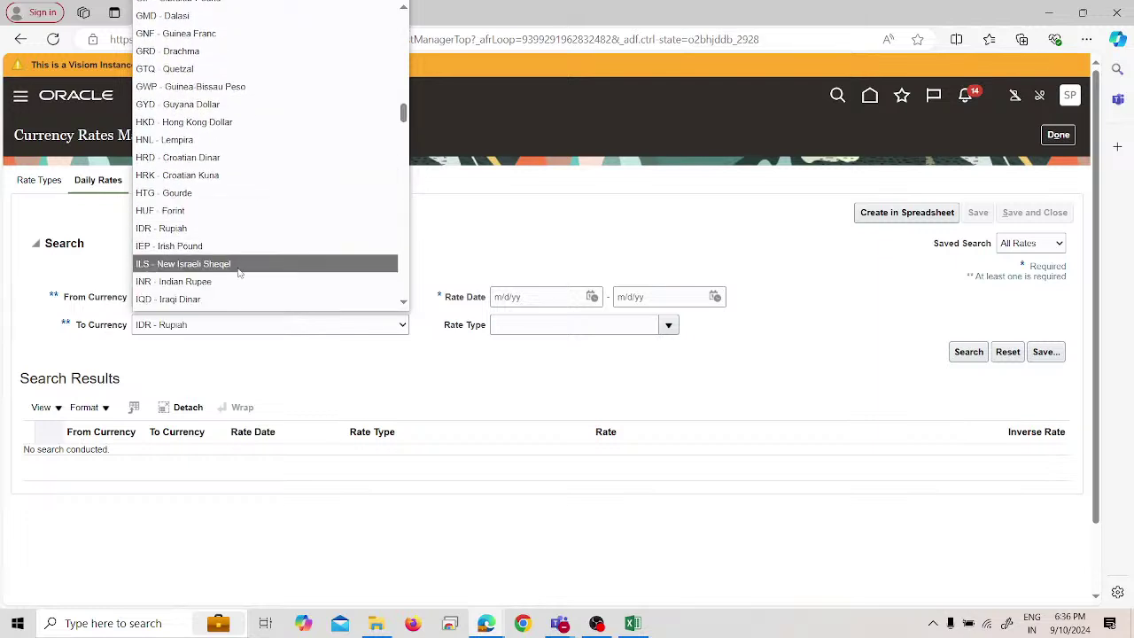
# Set the rate date range of the daily rates search to 8/1/24 through 9/30/24.
pyautogui.click(592, 297)
pyautogui.click(605, 322)
pyautogui.click(711, 365)
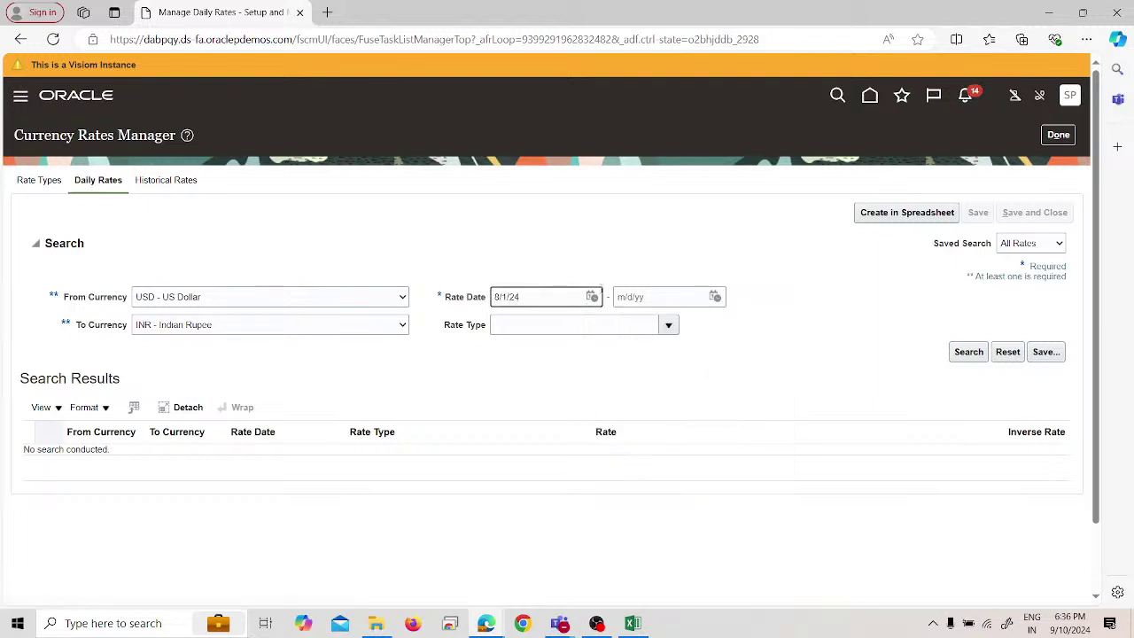
pyautogui.click(711, 298)
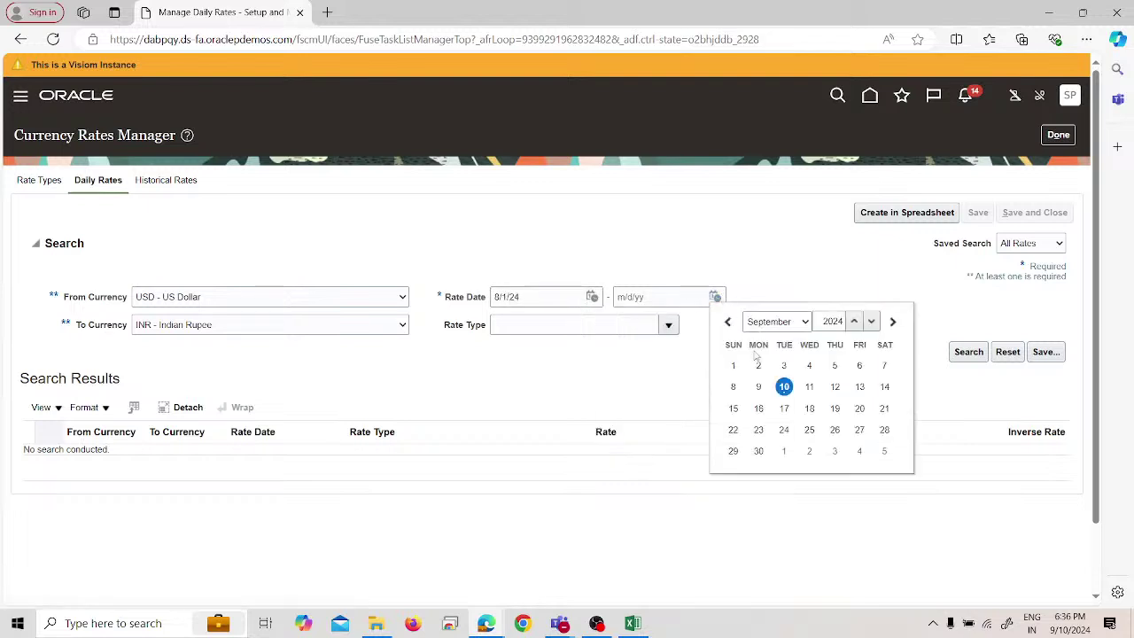
pyautogui.click(759, 451)
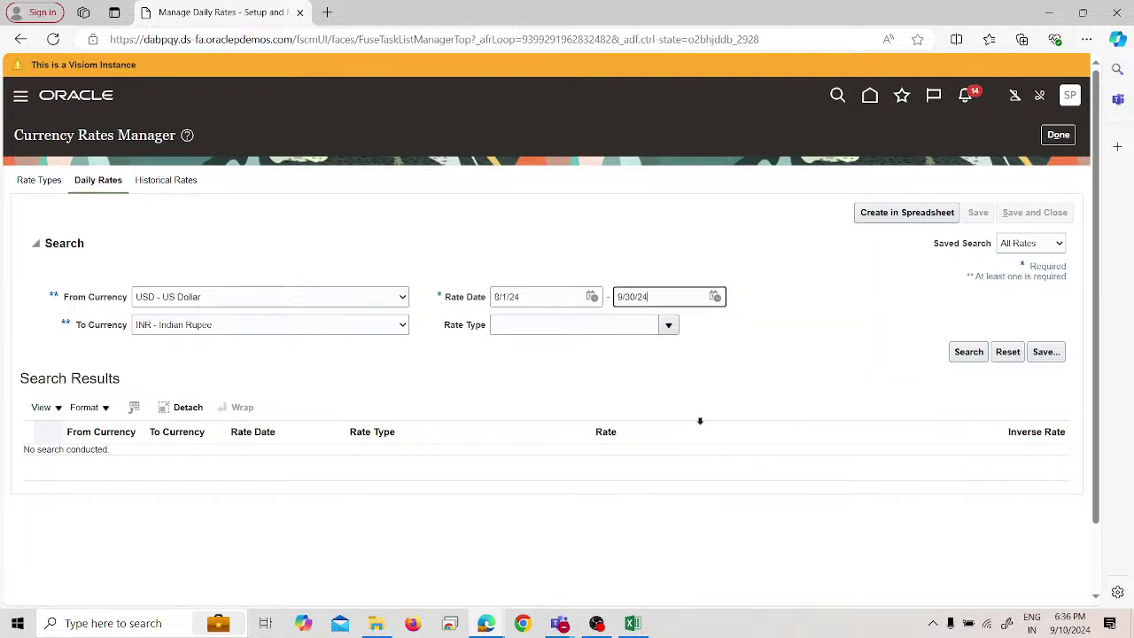
# Choose the Corporate rate type, run the daily rates search and review the listed USD to INR rates.
pyautogui.click(668, 325)
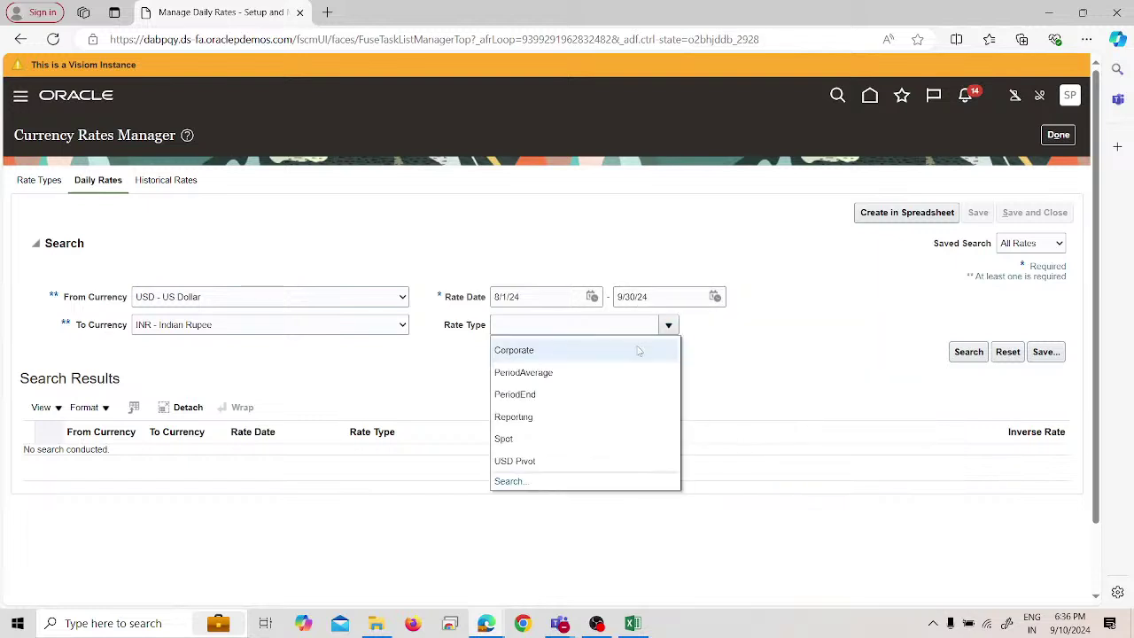
pyautogui.click(860, 359)
pyautogui.write('Corporate')
pyautogui.click(972, 357)
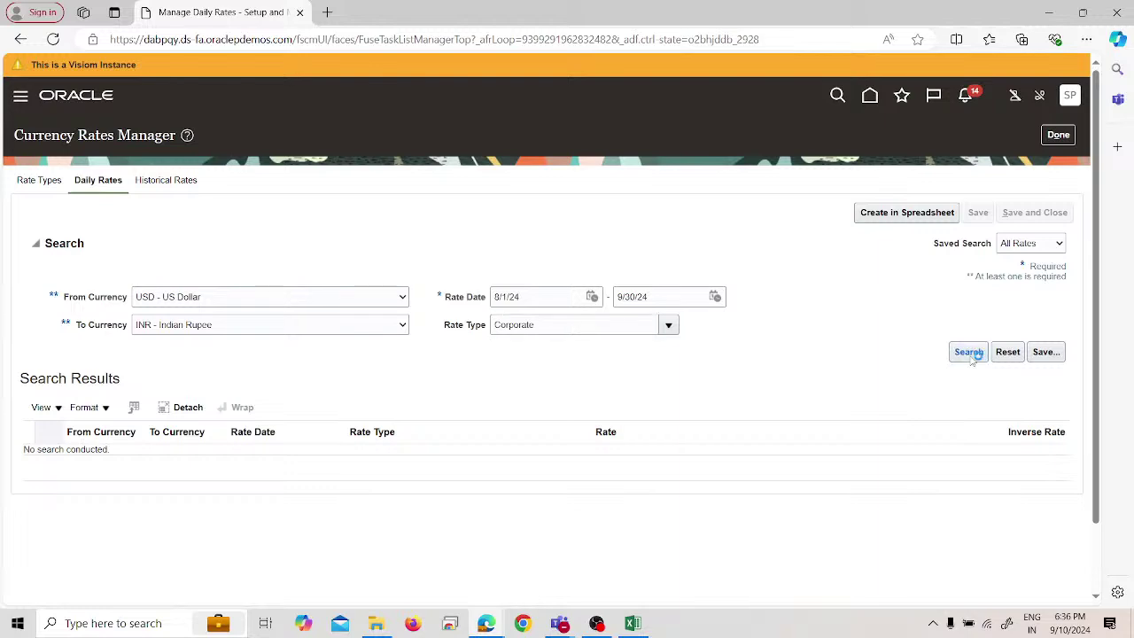
pyautogui.scroll(-3, 568, 367)
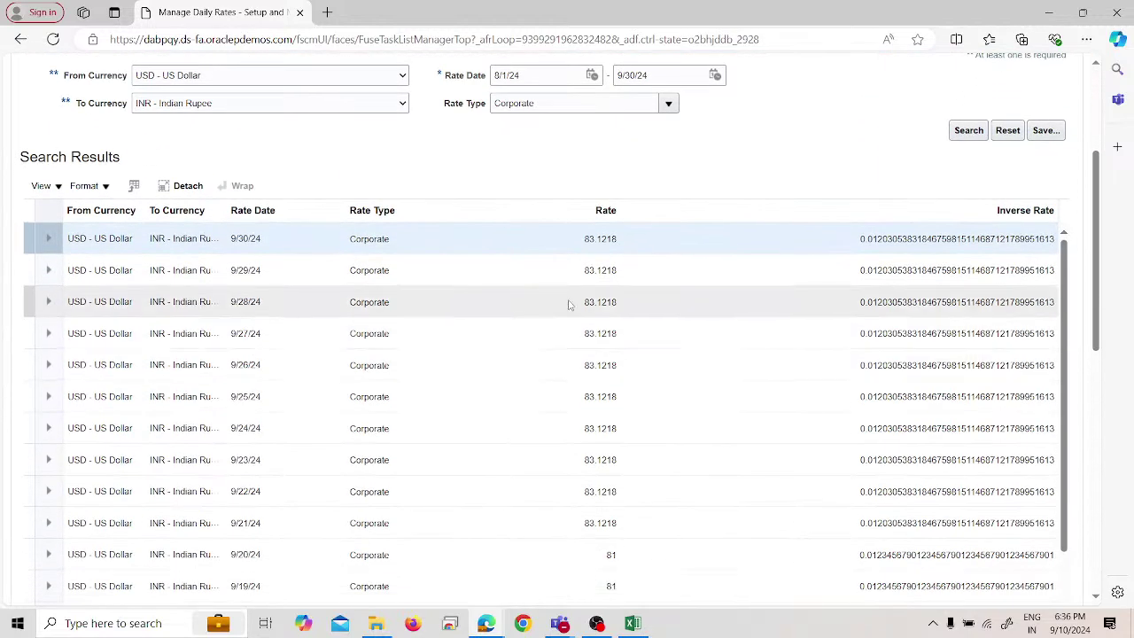
# Create daily rates in a spreadsheet: open the downloaded CreateDailyRates workbook, enable editing and accept the connection.
pyautogui.scroll(2, 589, 274)
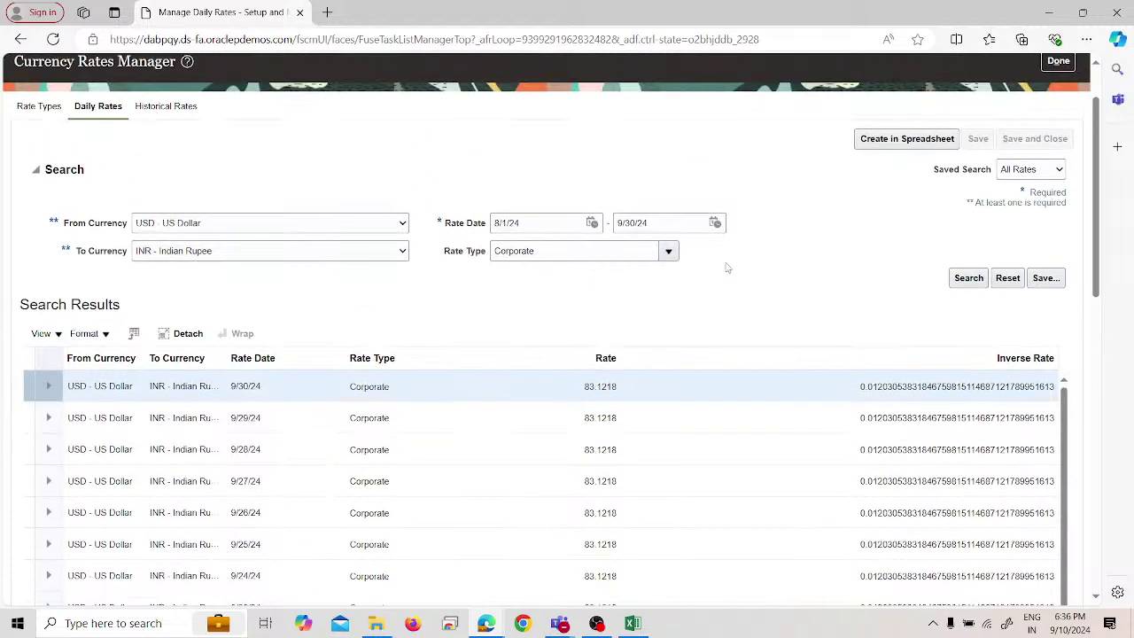
pyautogui.click(893, 146)
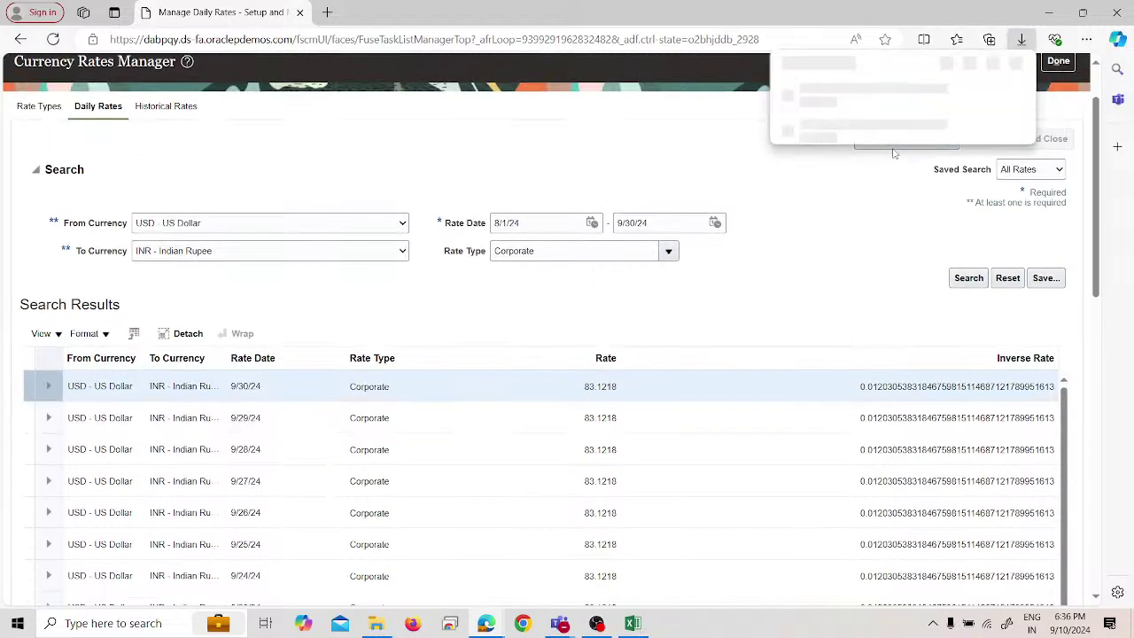
pyautogui.click(839, 95)
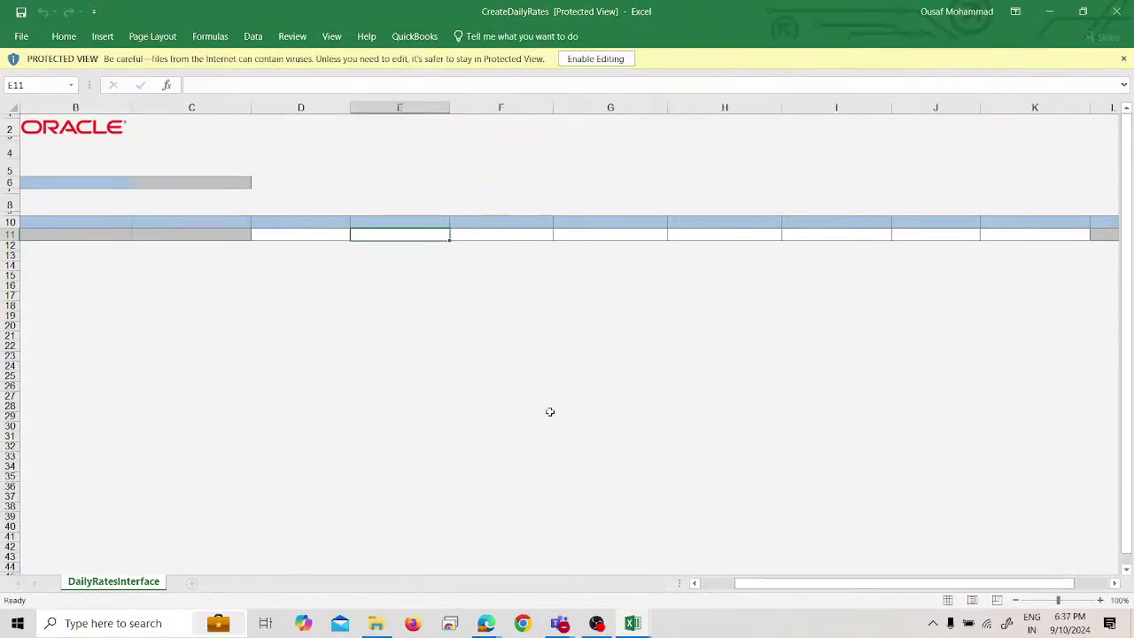
pyautogui.click(572, 59)
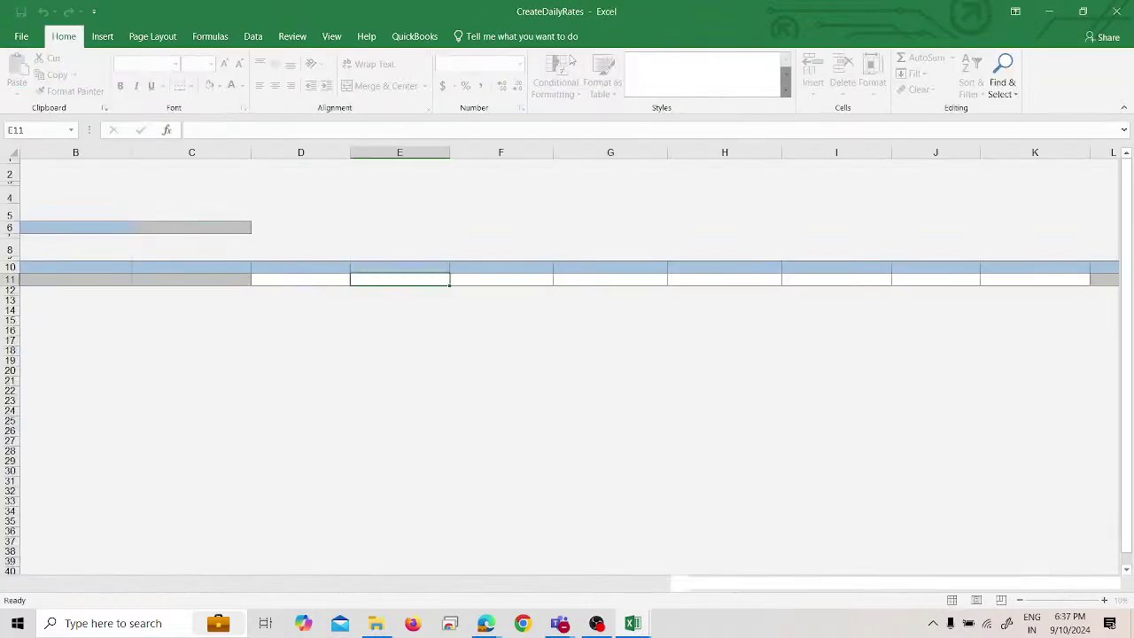
pyautogui.click(625, 382)
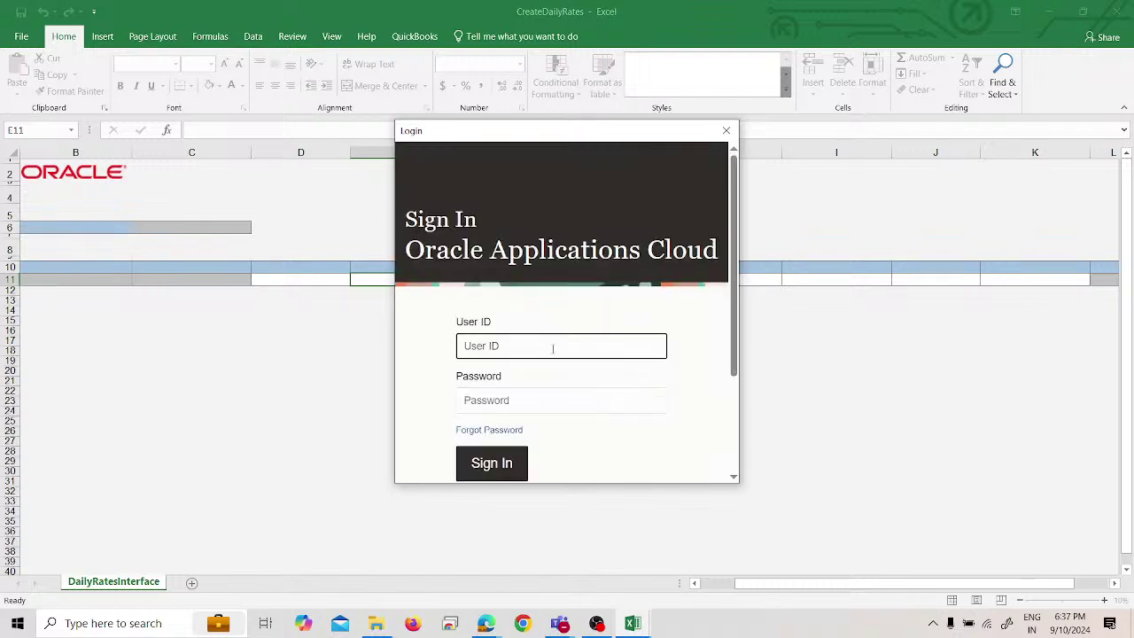
# Sign in to Oracle Applications Cloud from the workbook with the user ID and the account password.
pyautogui.write('SPL')
pyautogui.press('Tab')
pyautogui.press('super+v')
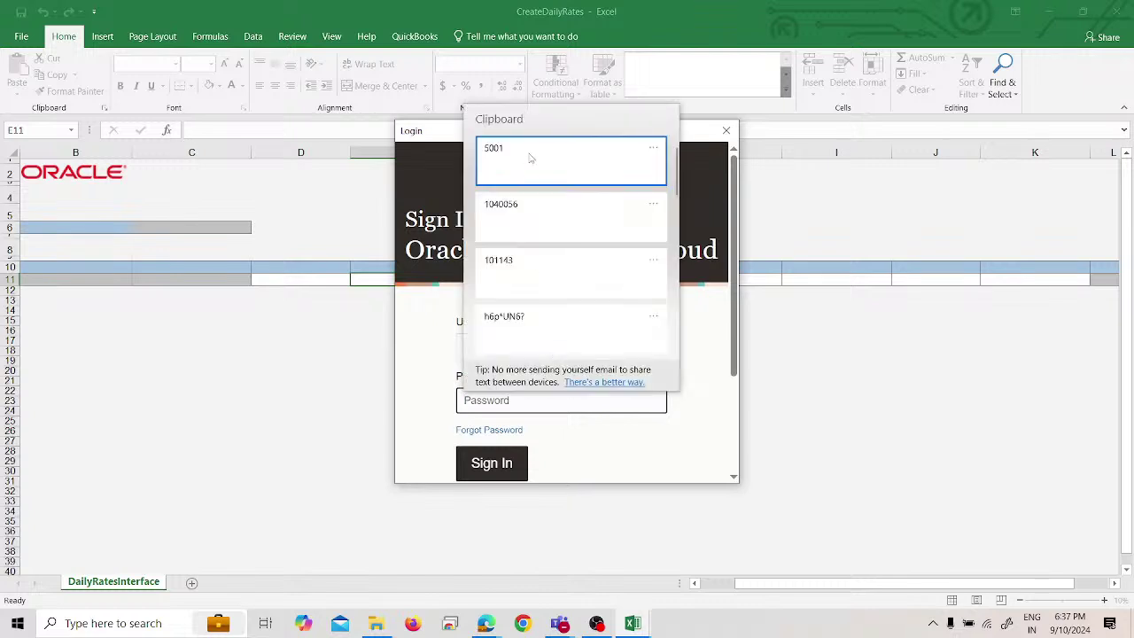
pyautogui.scroll(-2, 512, 221)
pyautogui.click(501, 284)
pyautogui.click(499, 464)
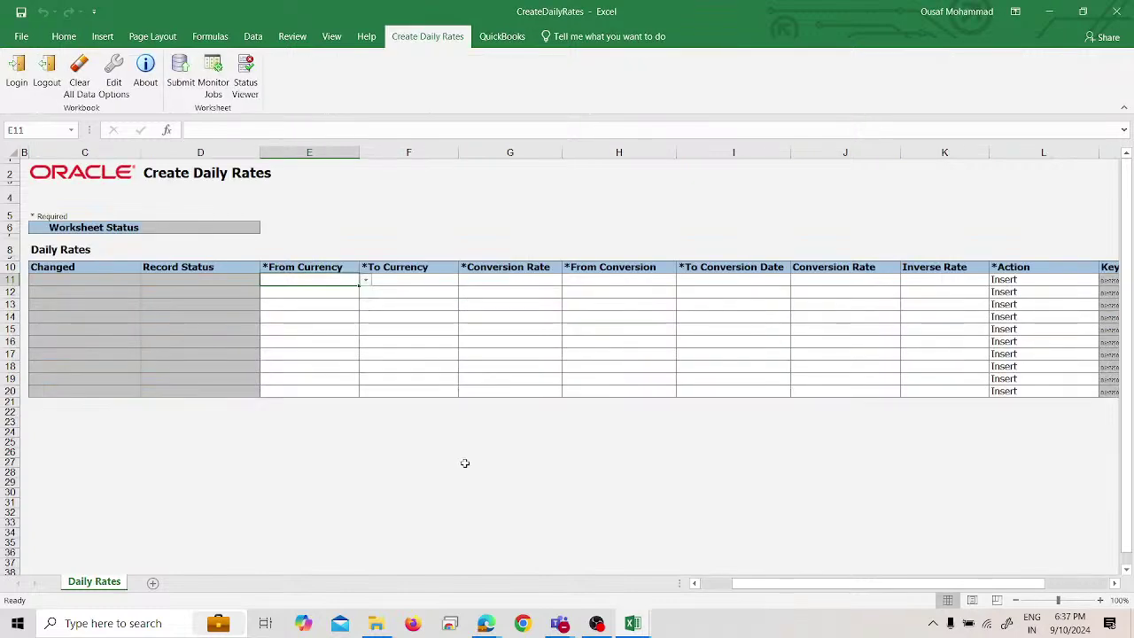
# In row 11 of the Daily Rates sheet, set From Currency to USD, To Currency to INR and the conversion rate type to Corporate.
pyautogui.click(365, 280)
pyautogui.click(350, 292)
pyautogui.click(417, 279)
pyautogui.click(464, 281)
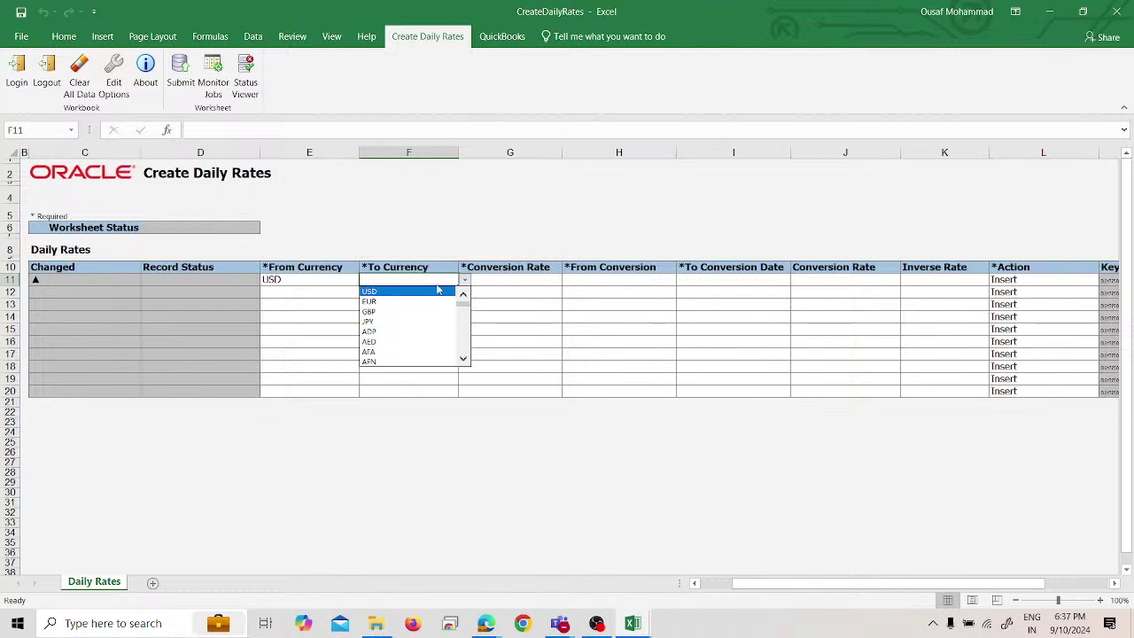
pyautogui.click(436, 280)
pyautogui.write('IN')
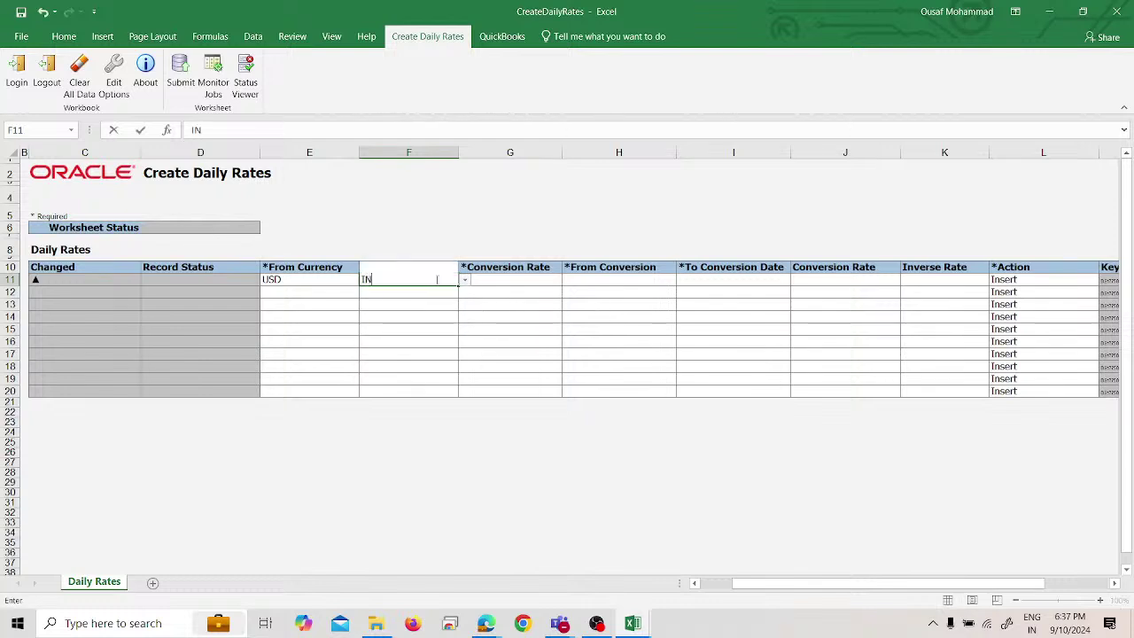
pyautogui.write('R')
pyautogui.click(506, 282)
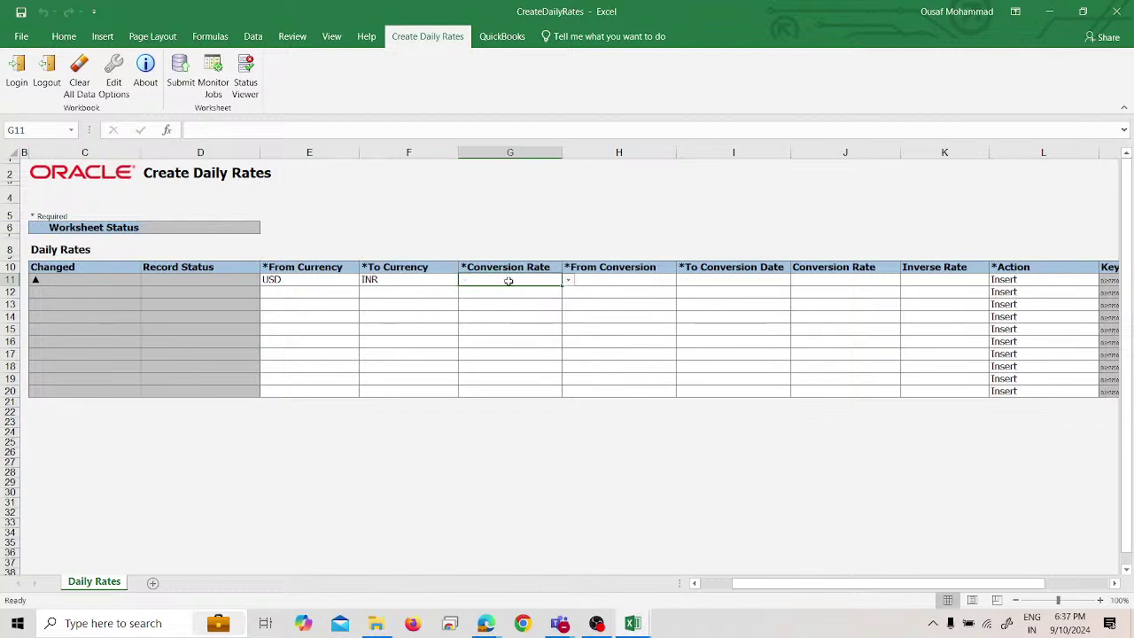
pyautogui.click(567, 281)
pyautogui.click(557, 292)
# Set row 11's From Conversion date to 09/10/2024 and its To Conversion Date to 09/30/2024.
pyautogui.click(646, 282)
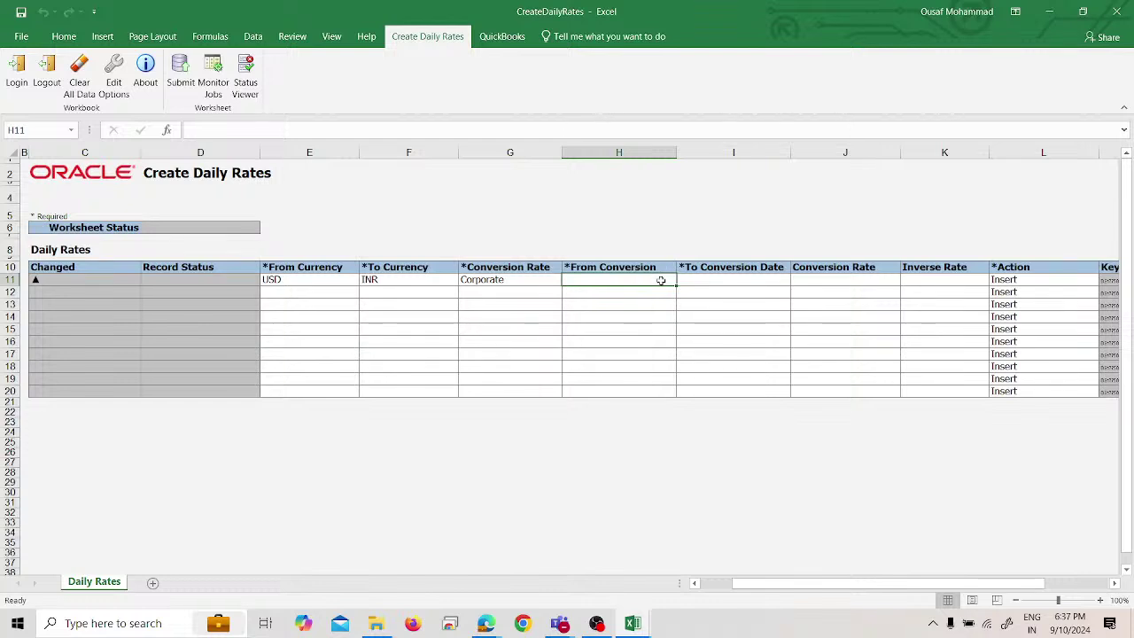
pyautogui.press('alt')
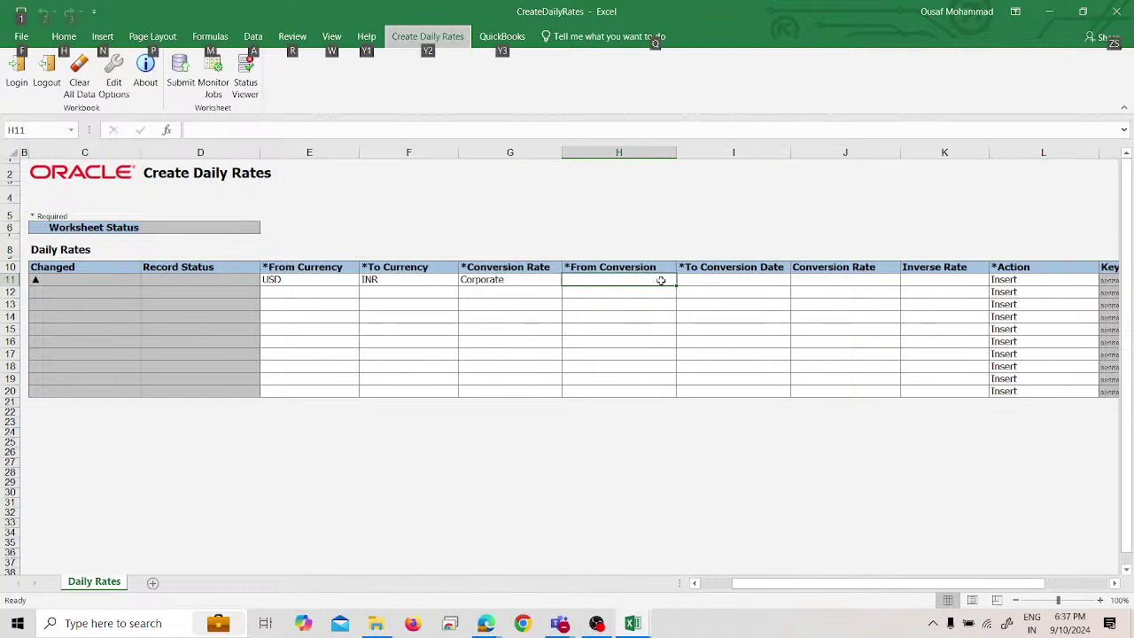
pyautogui.press('Escape')
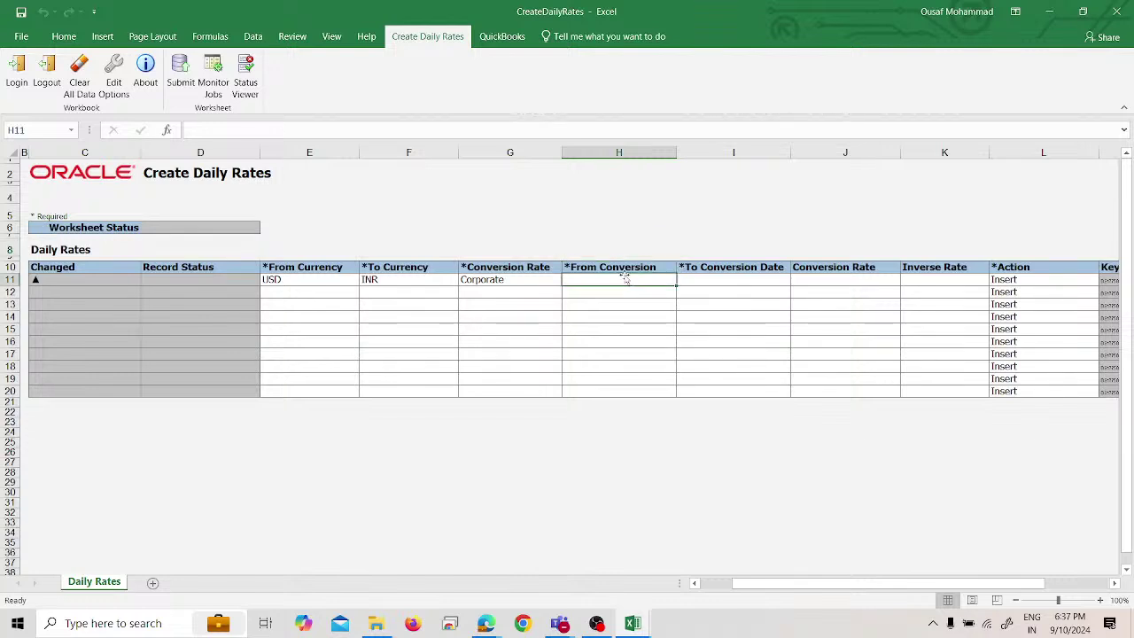
pyautogui.write('09/10/2024')
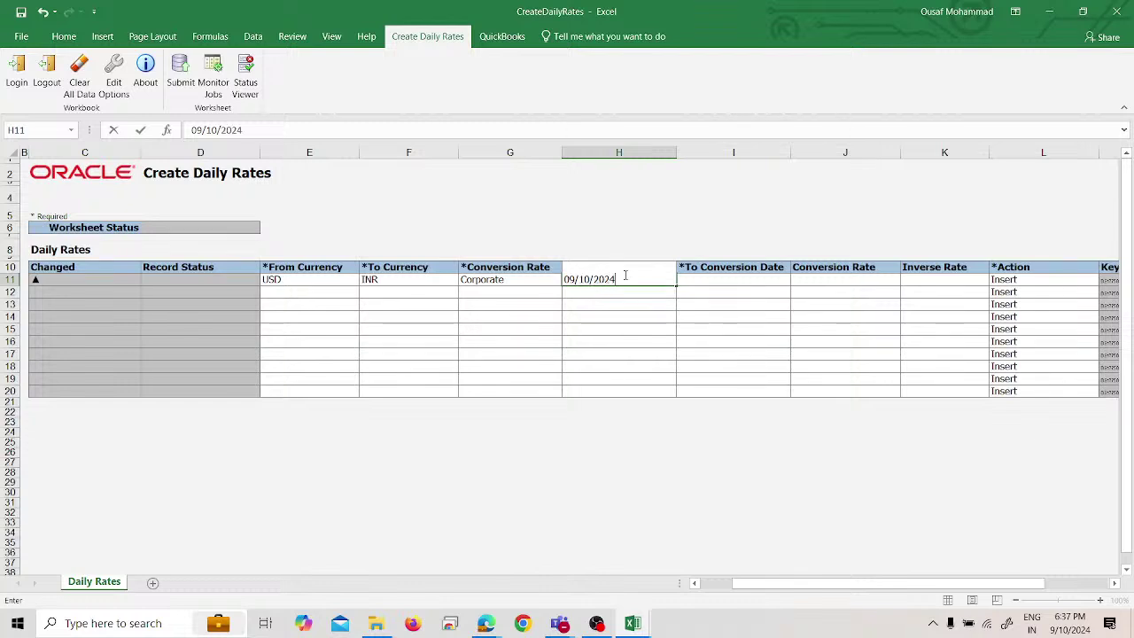
pyautogui.press('Tab')
pyautogui.write('09')
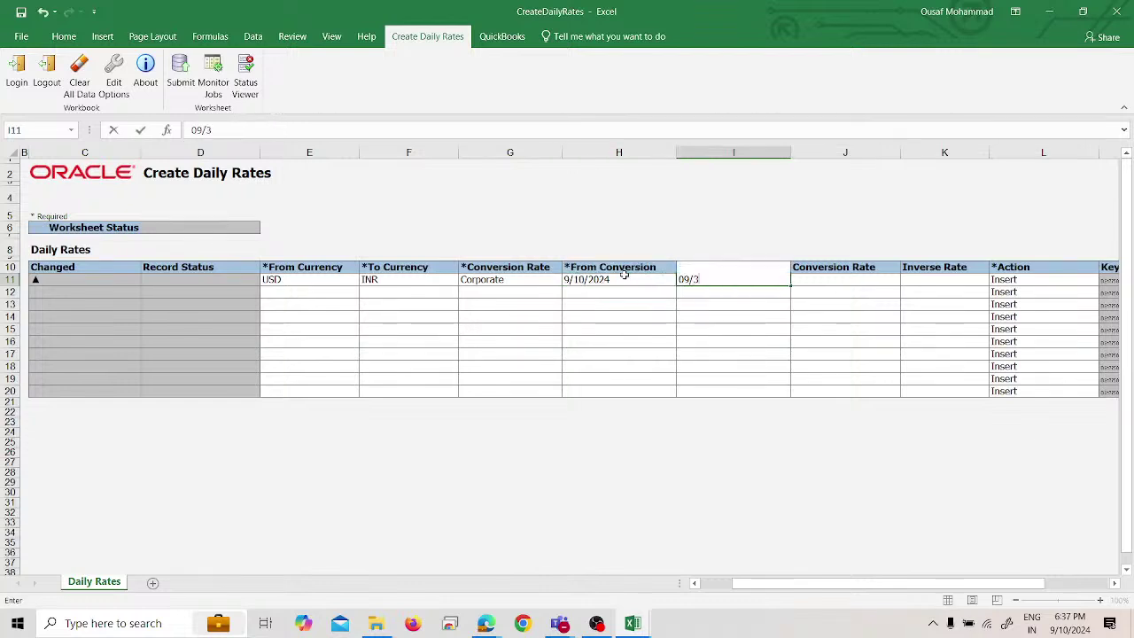
pyautogui.write('/30/2024')
# Enter a Conversion Rate of 75 for the USD to INR row.
pyautogui.click(833, 280)
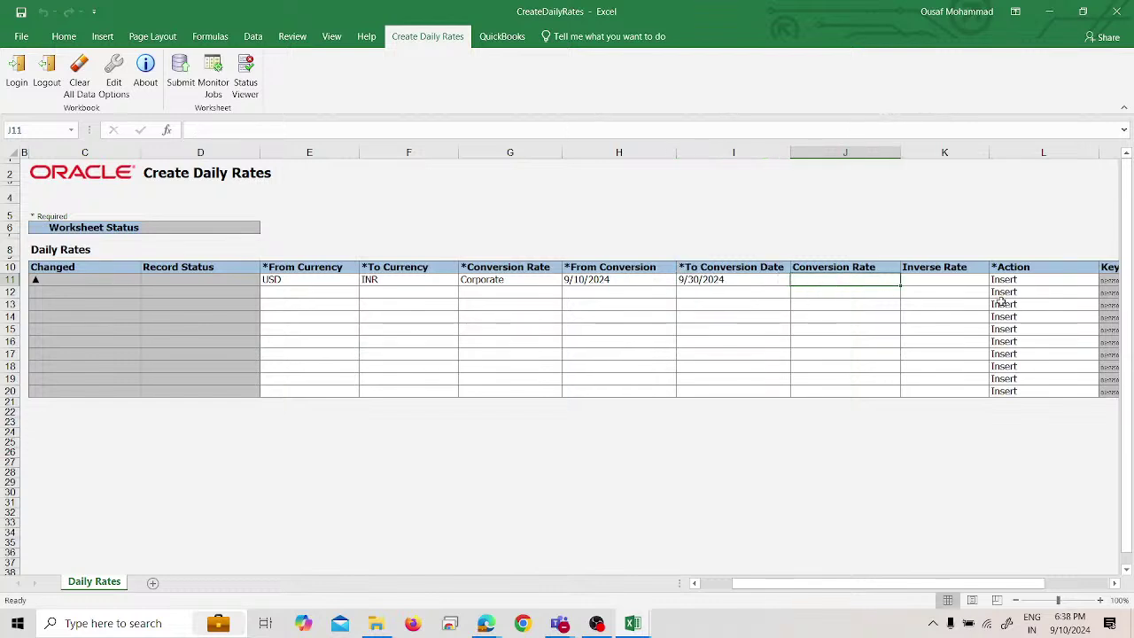
pyautogui.write('75')
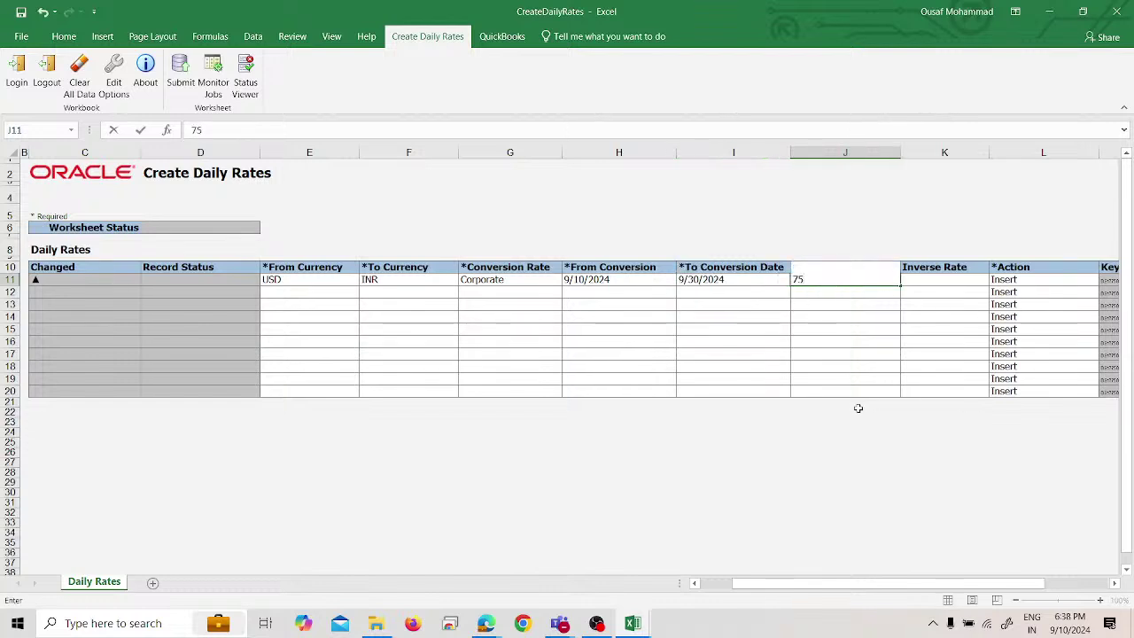
pyautogui.click(857, 410)
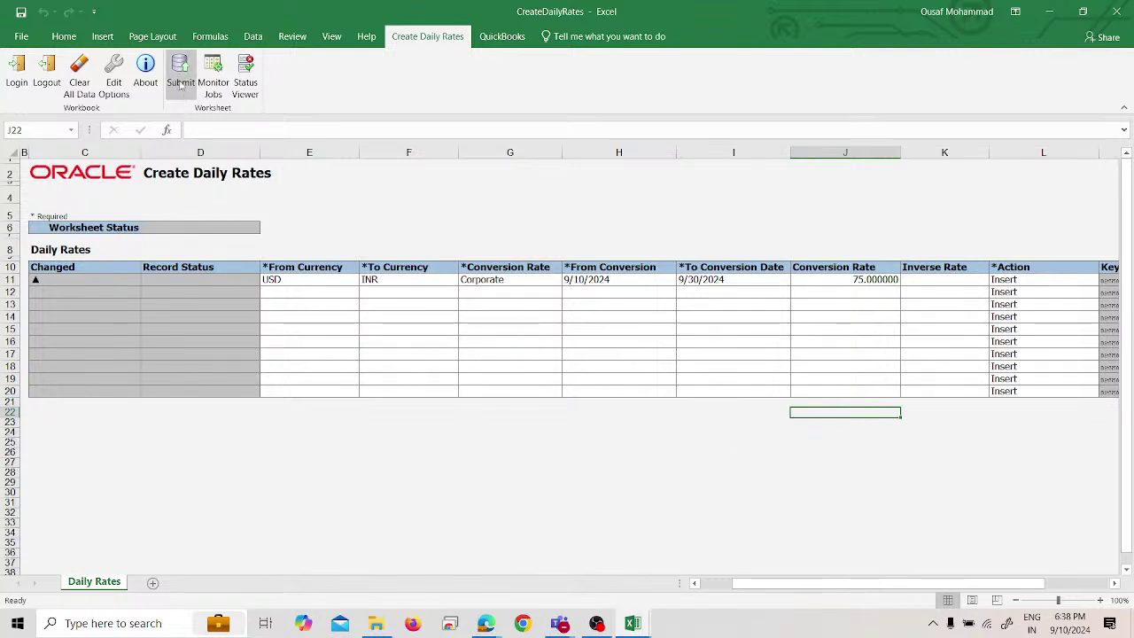
# Submit the daily rates with the import process set to run automatically, and acknowledge the confirmation.
pyautogui.click(181, 80)
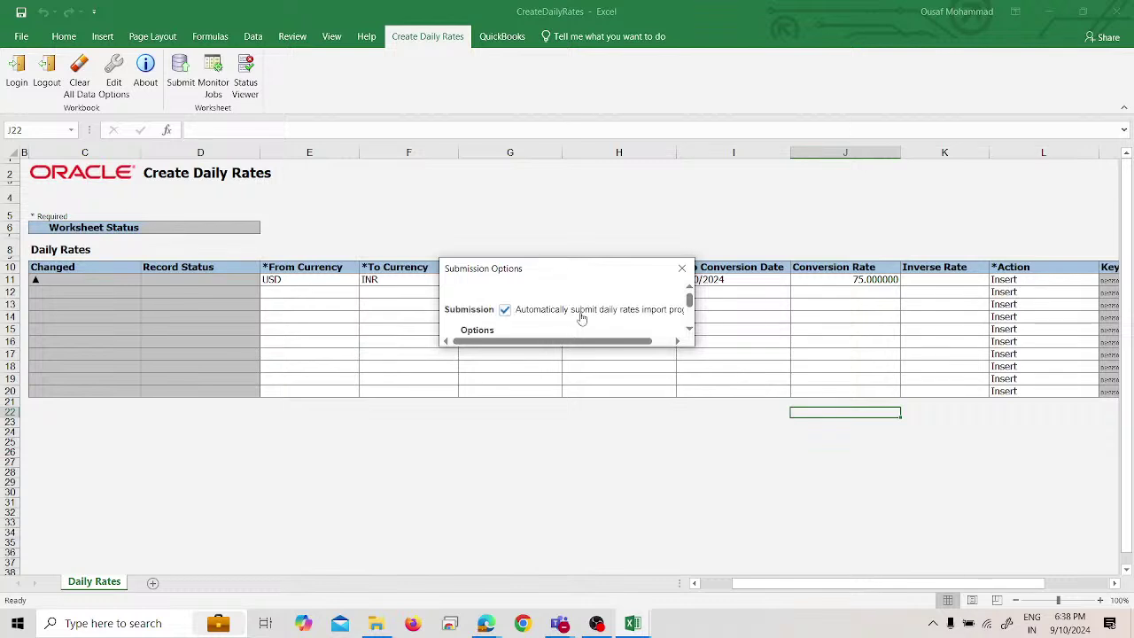
pyautogui.scroll(-3, 580, 316)
pyautogui.click(509, 325)
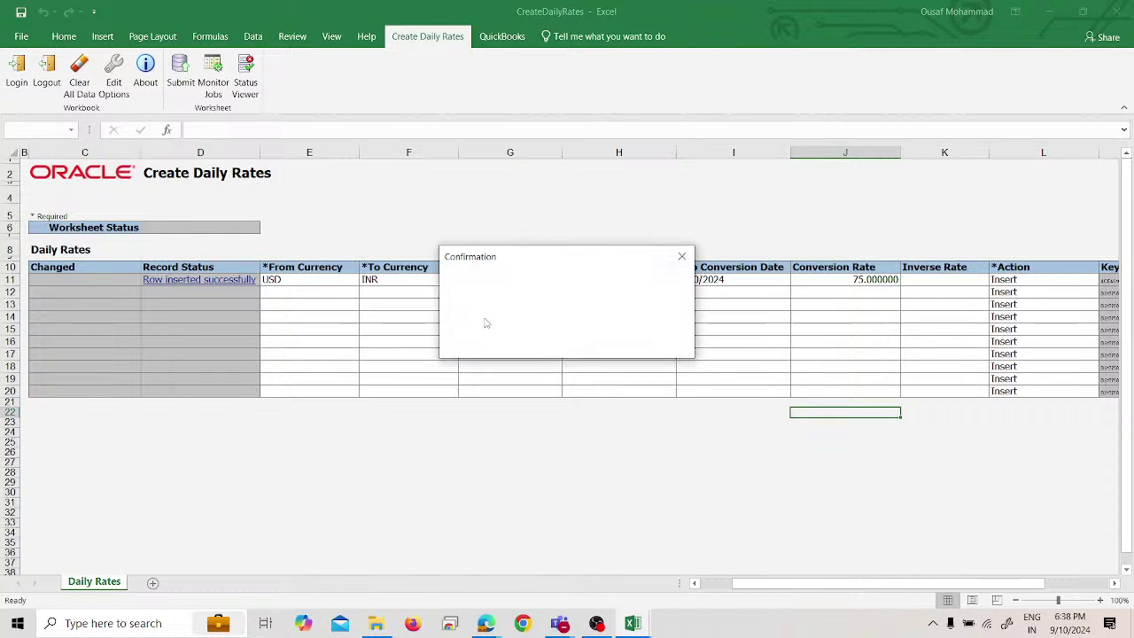
pyautogui.scroll(-2, 672, 321)
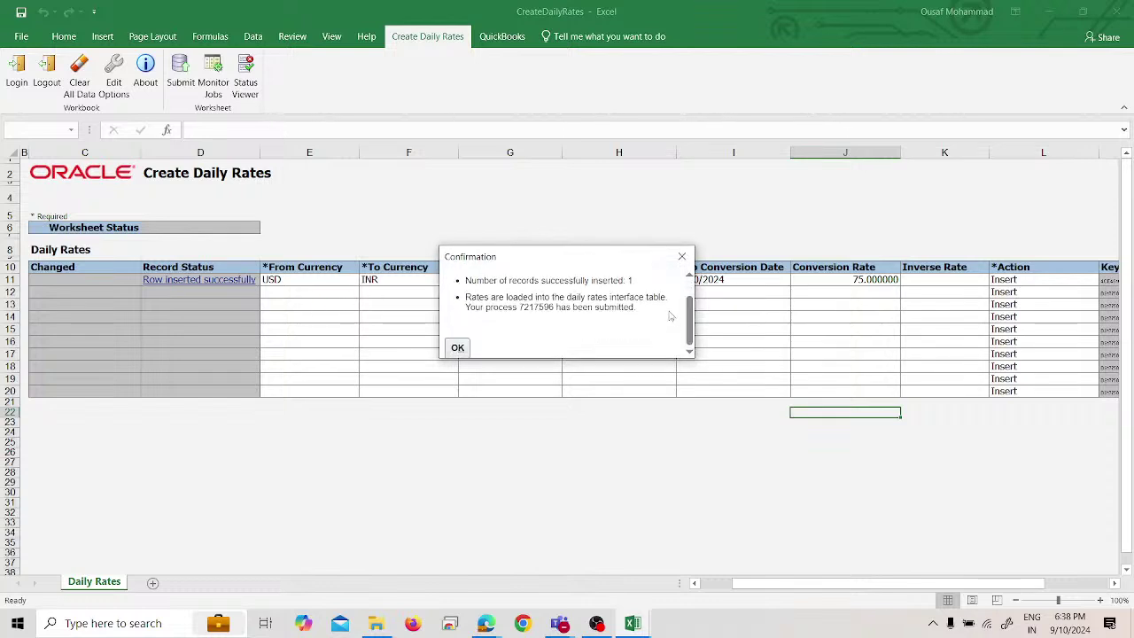
pyautogui.click(458, 348)
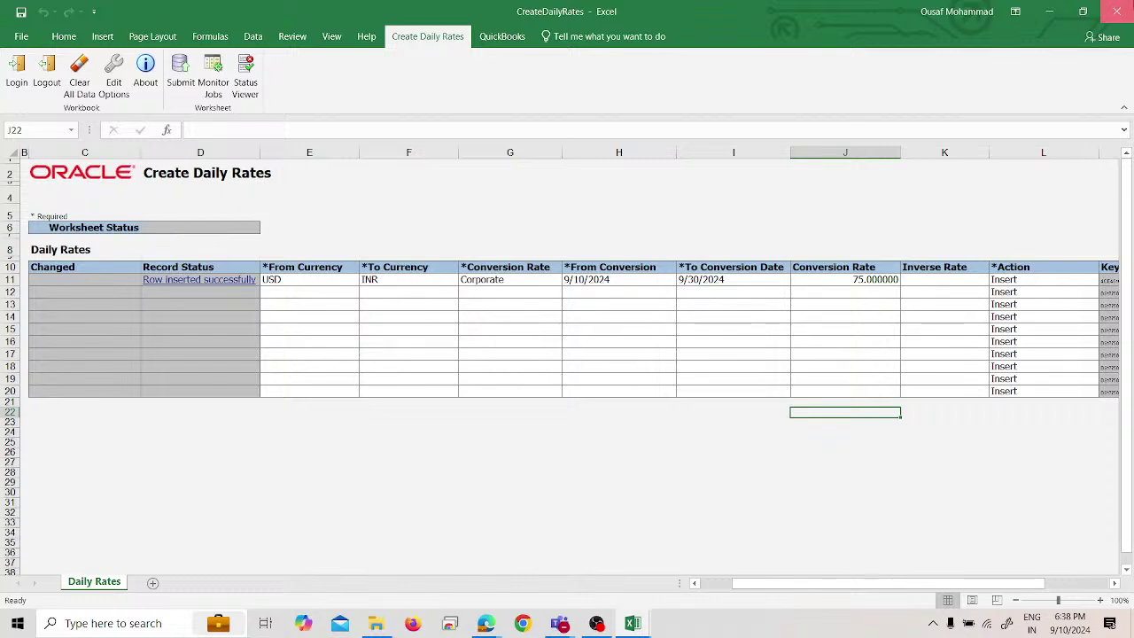
# Close the CreateDailyRates workbook and switch back to the Manage Daily Rates page in the browser.
pyautogui.click(1116, 11)
pyautogui.click(508, 326)
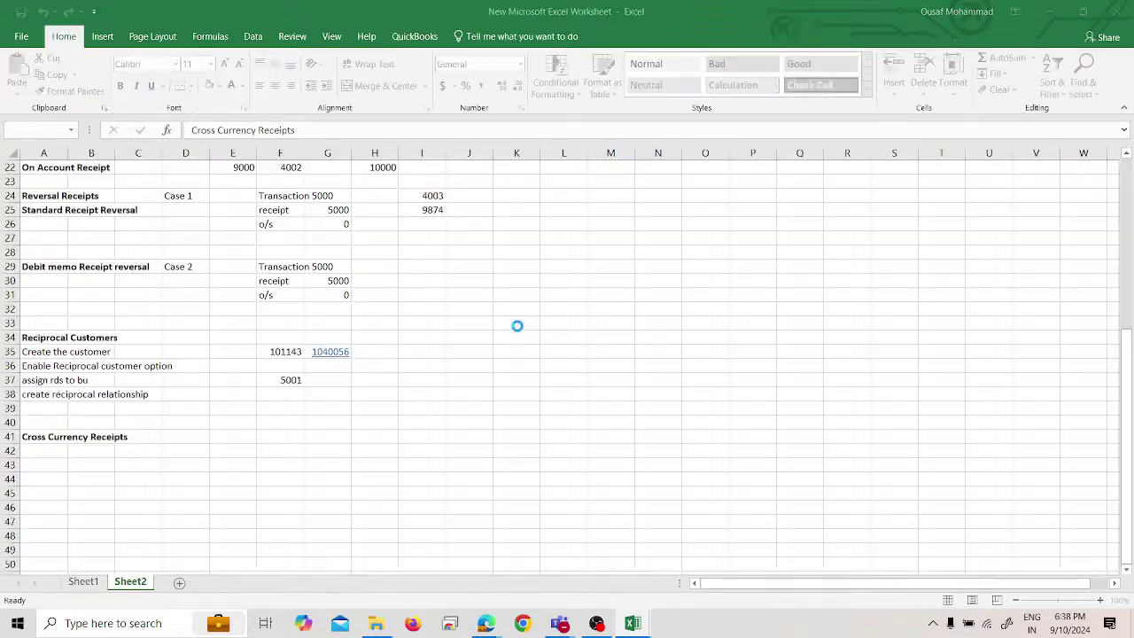
pyautogui.moveTo(490, 627)
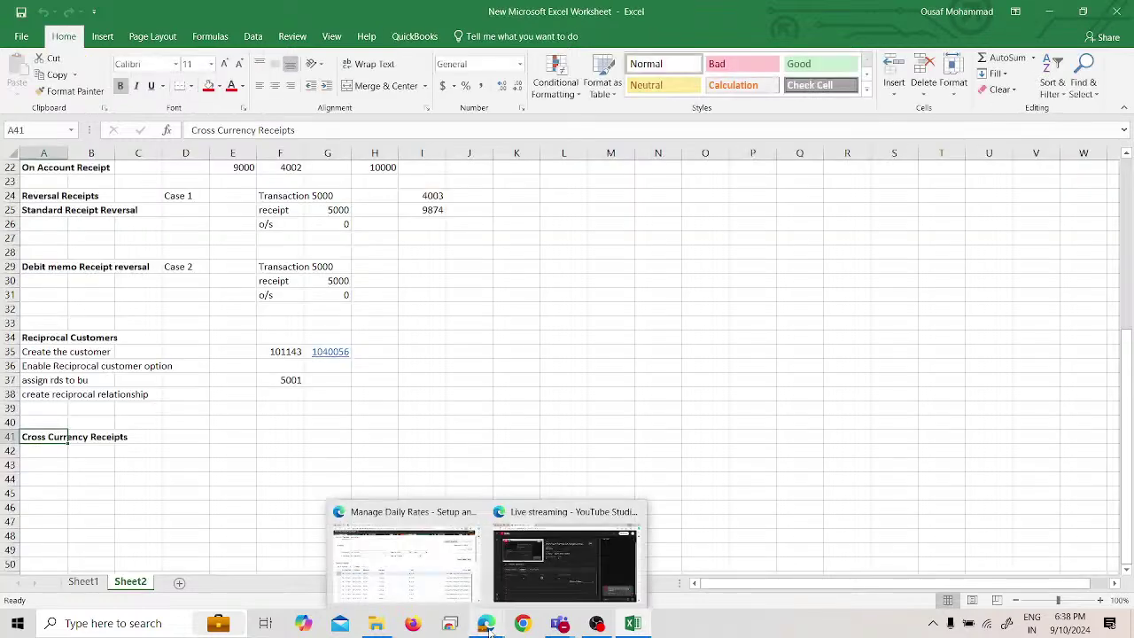
pyautogui.click(416, 549)
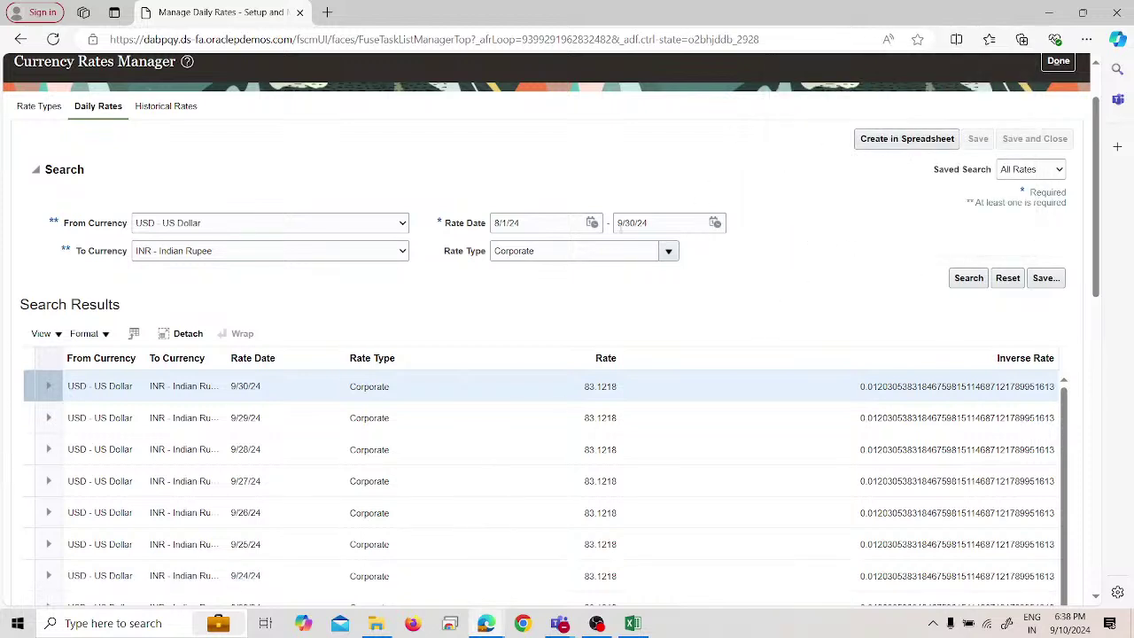
# Set the Rate Date start to 9/10/24 and search the USD to INR Corporate daily rates.
pyautogui.click(591, 223)
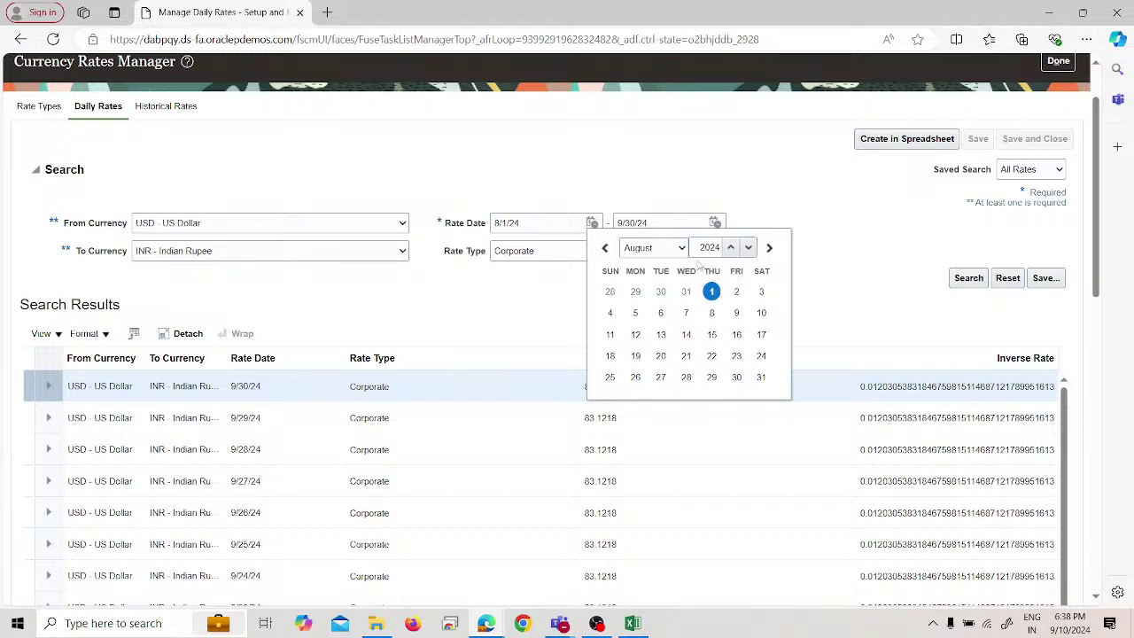
pyautogui.click(679, 251)
pyautogui.click(649, 413)
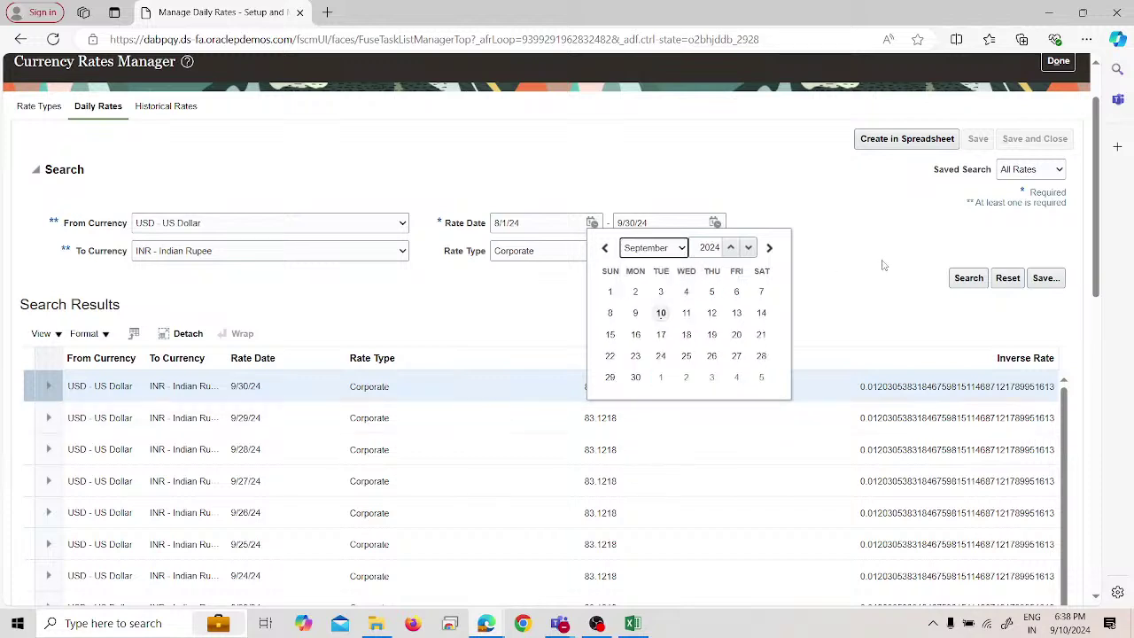
pyautogui.click(660, 313)
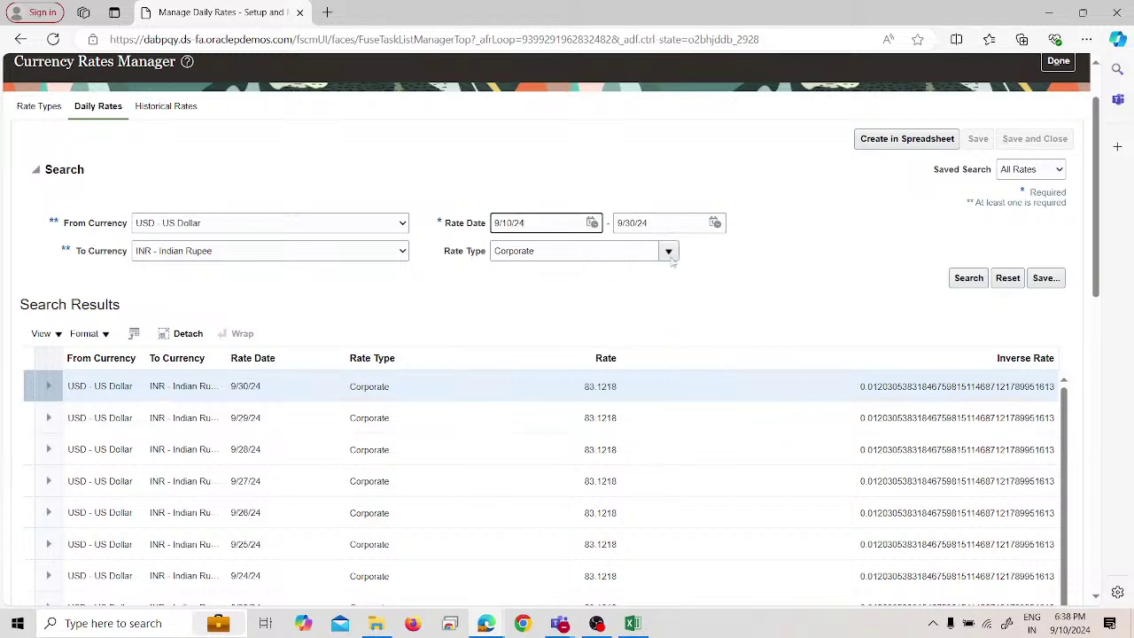
pyautogui.click(968, 282)
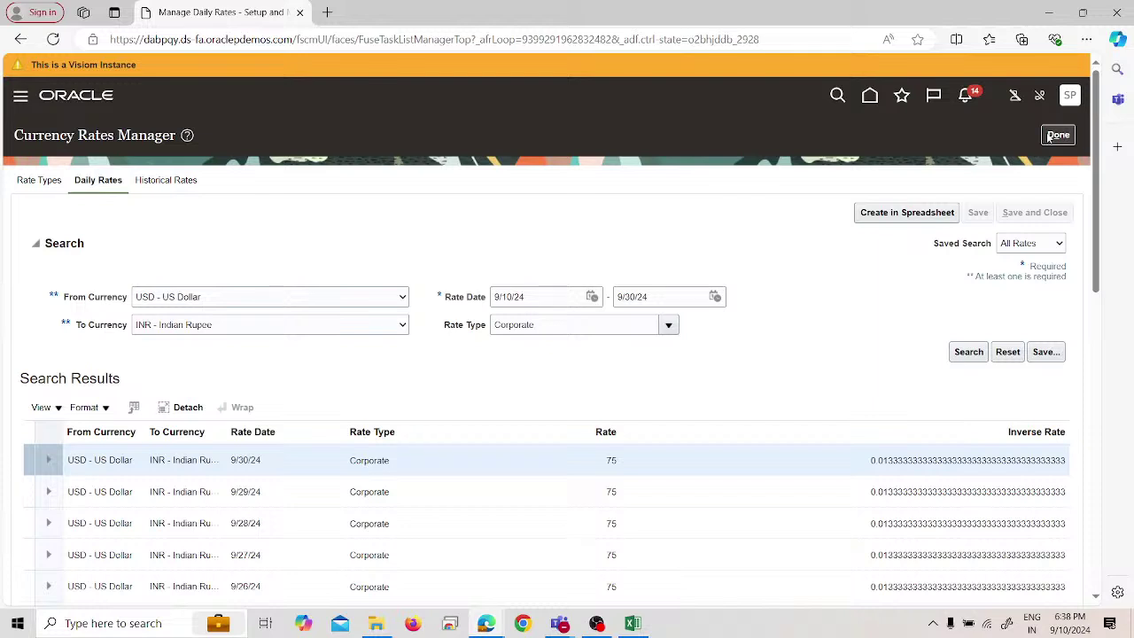
# Leave the Currency Rates Manager, find "manage banks" in the implementation project's tasks and open the Manage Bank Accounts task.
pyautogui.click(1058, 131)
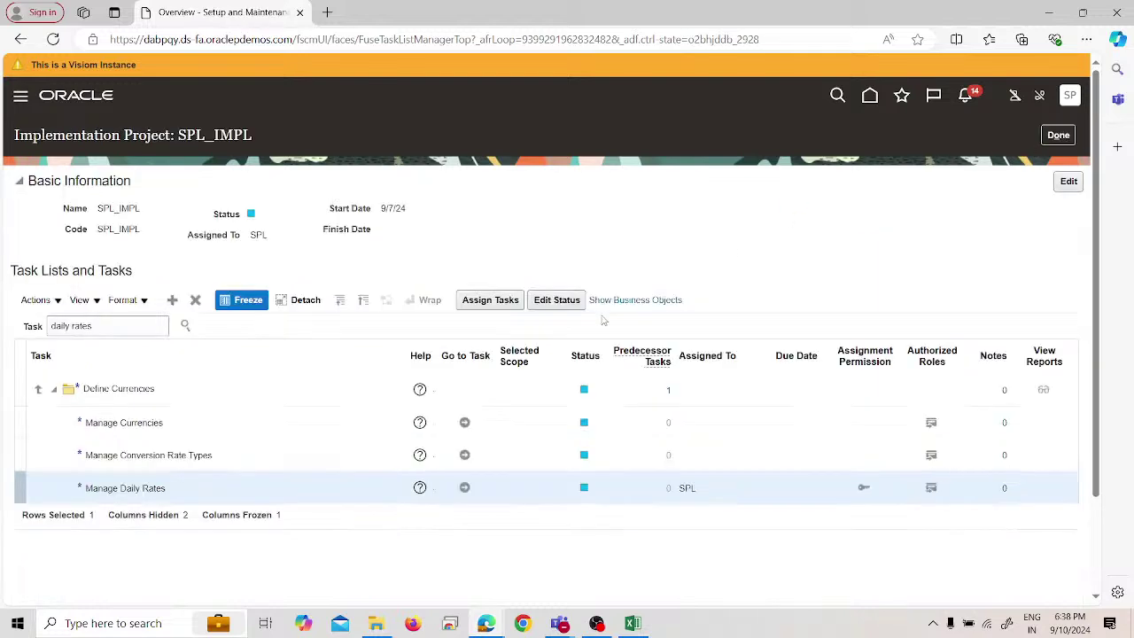
pyautogui.tripleClick(135, 325)
pyautogui.write('manage banks')
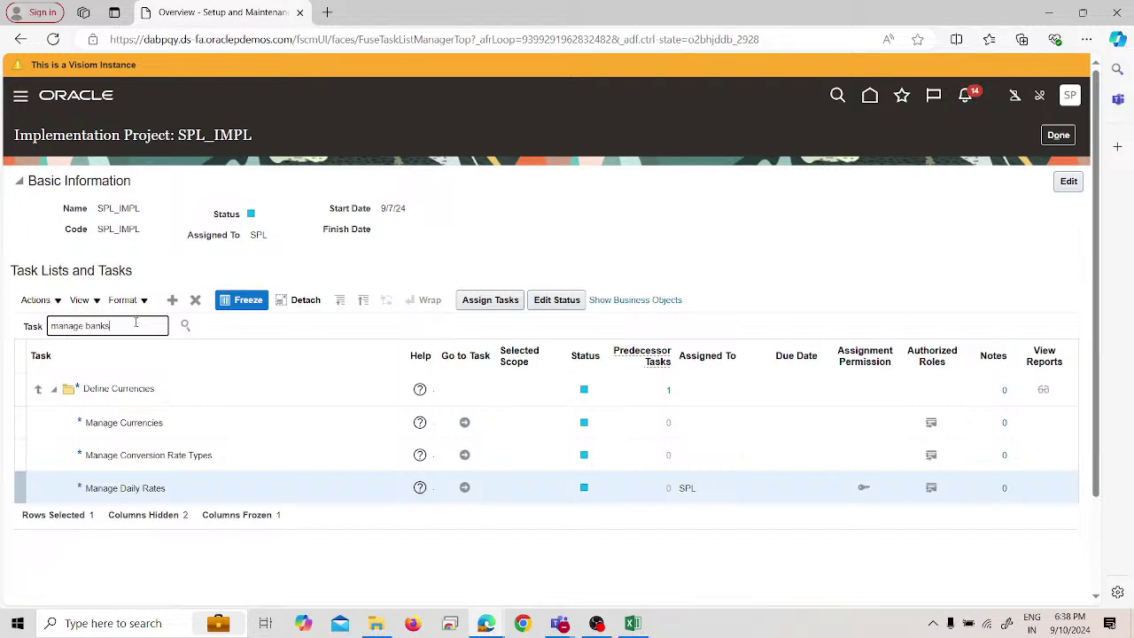
pyautogui.press('Return')
pyautogui.click(78, 418)
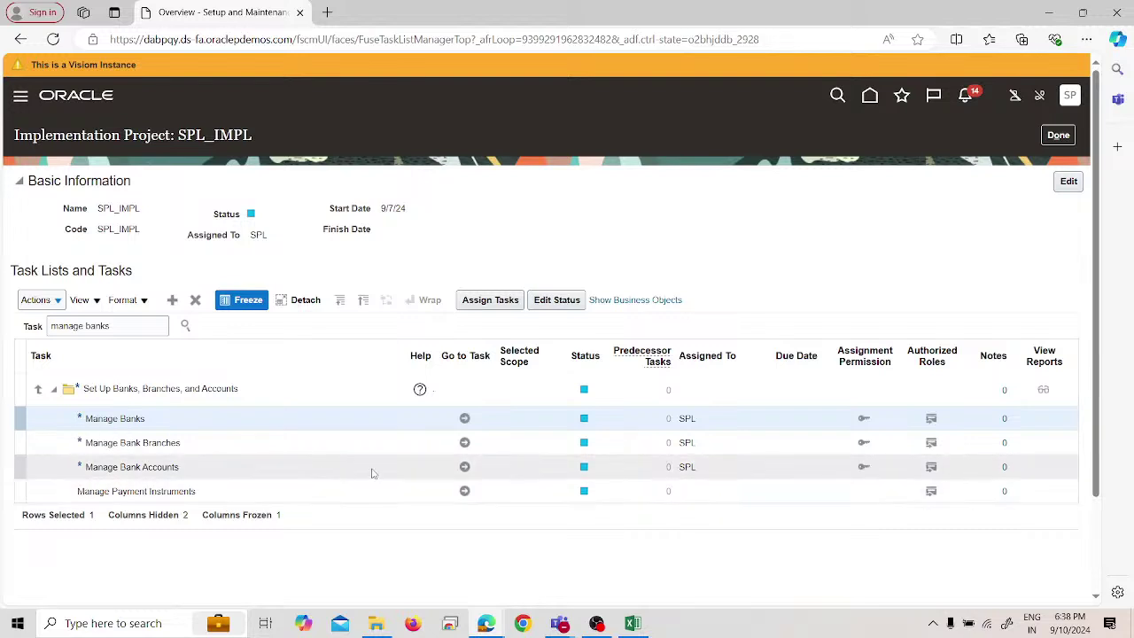
pyautogui.click(464, 468)
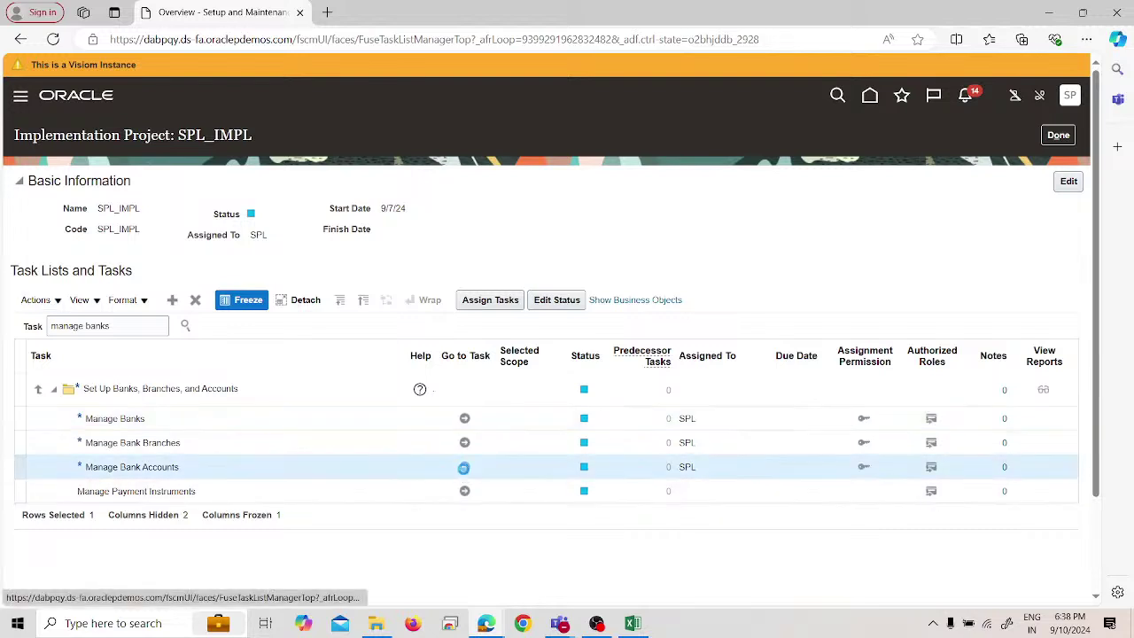
# Search bank accounts by the account name "spl", open SPL Account for editing and check its multicurrency account option.
pyautogui.click(184, 222)
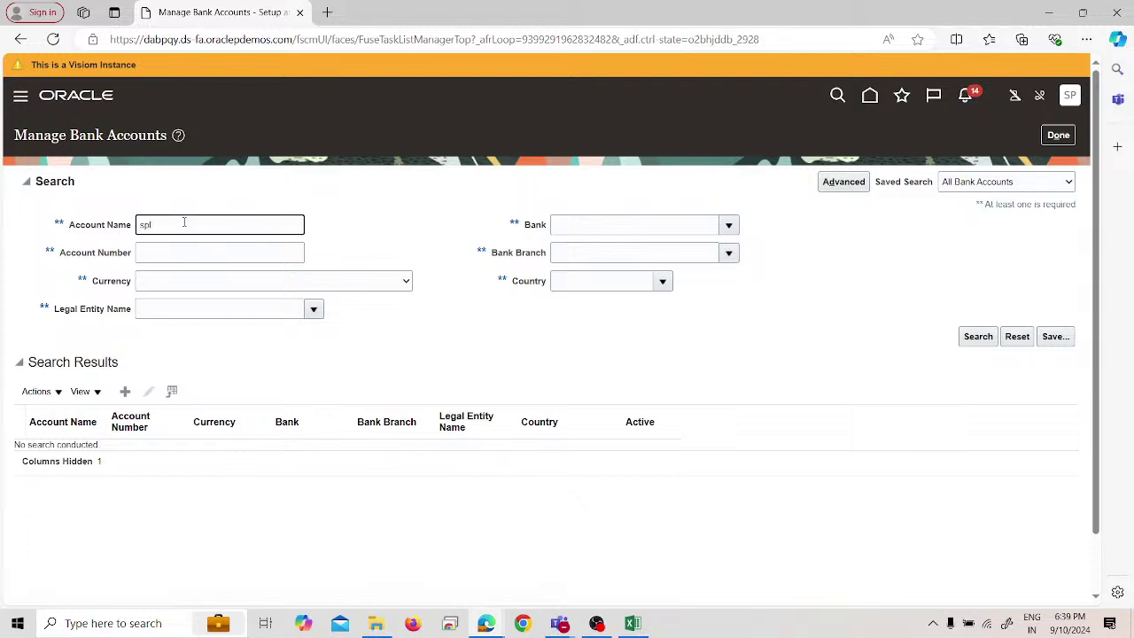
pyautogui.write('spl')
pyautogui.press('Return')
pyautogui.click(149, 393)
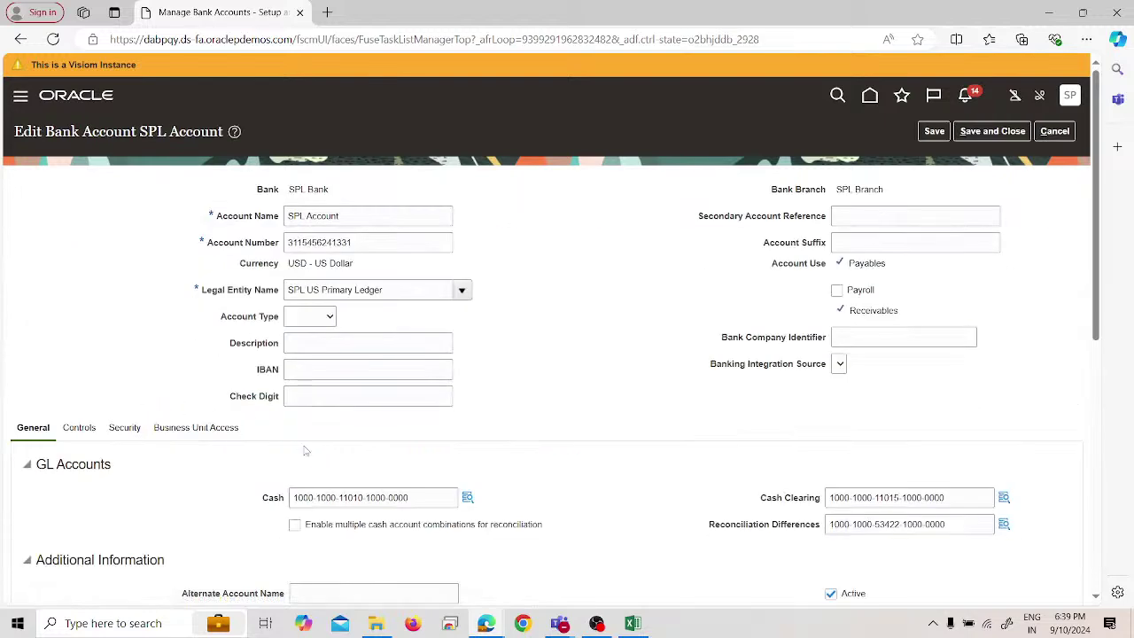
pyautogui.scroll(-3, 305, 451)
pyautogui.scroll(3, 837, 406)
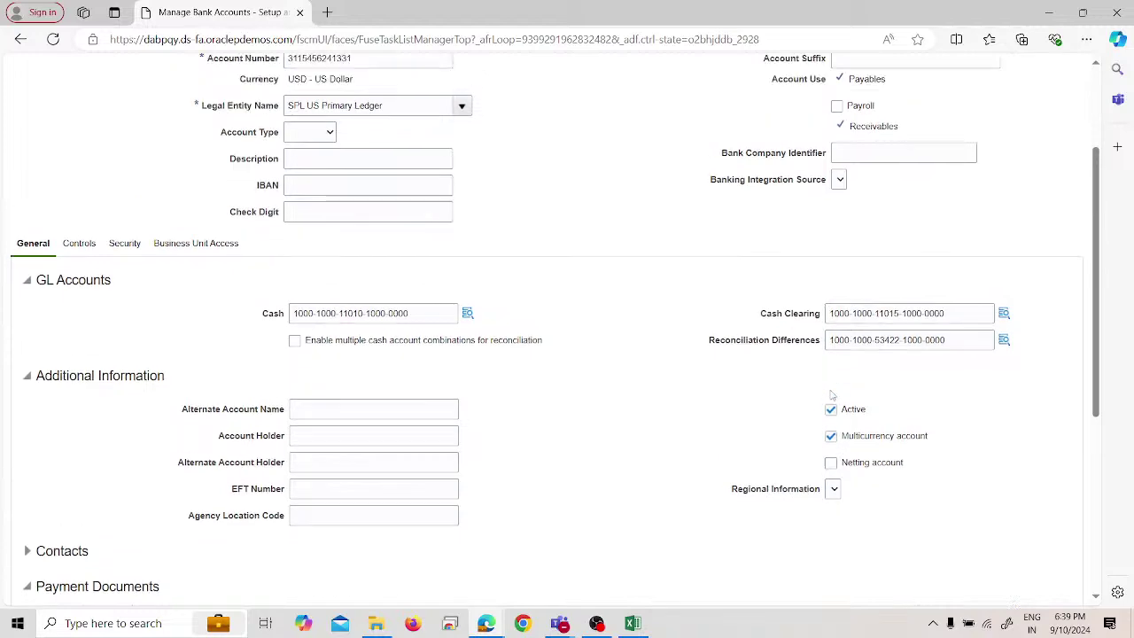
# Save and close the bank account, acknowledge the information message and leave Manage Bank Accounts.
pyautogui.click(1004, 133)
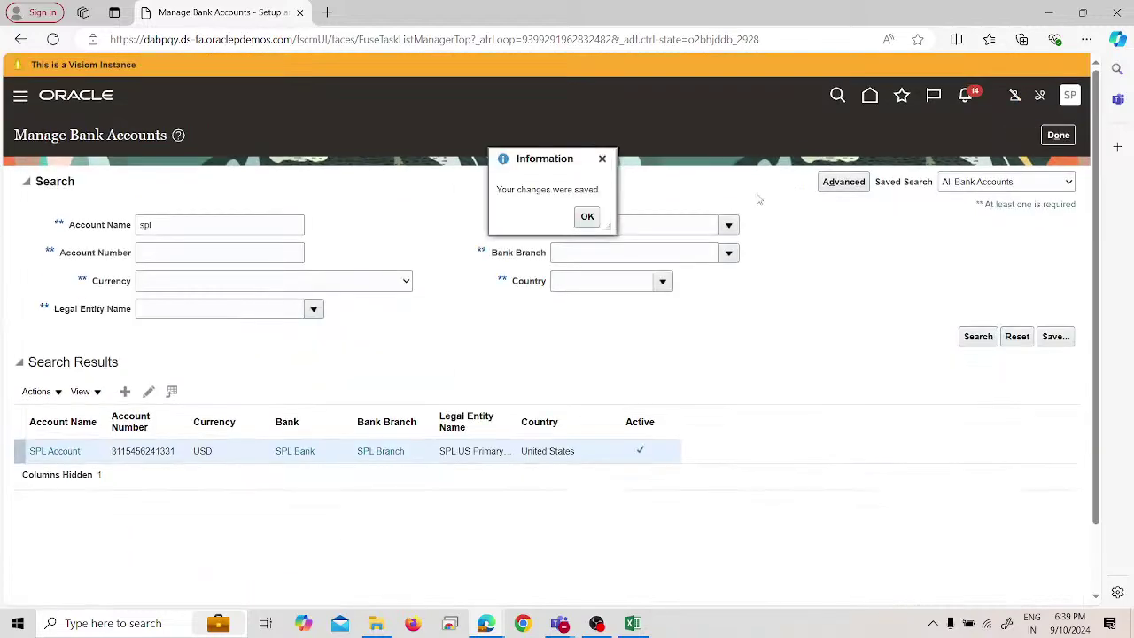
pyautogui.click(586, 216)
pyautogui.click(1060, 137)
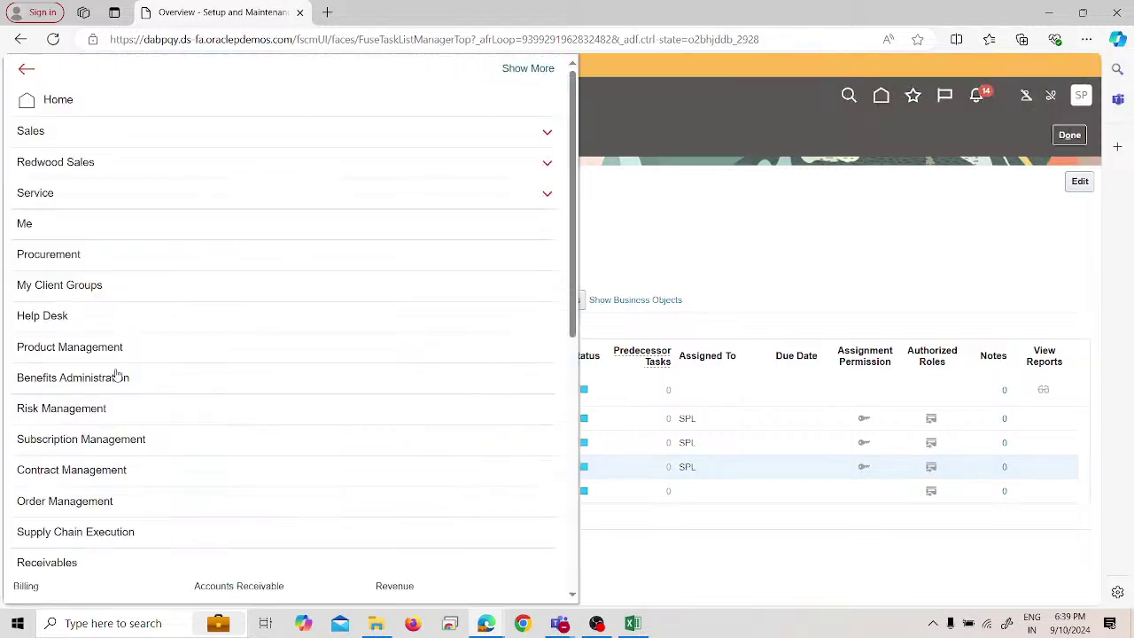
# Go to the Receivables Billing work area and start creating a new transaction.
pyautogui.scroll(-2, 114, 375)
pyautogui.click(86, 509)
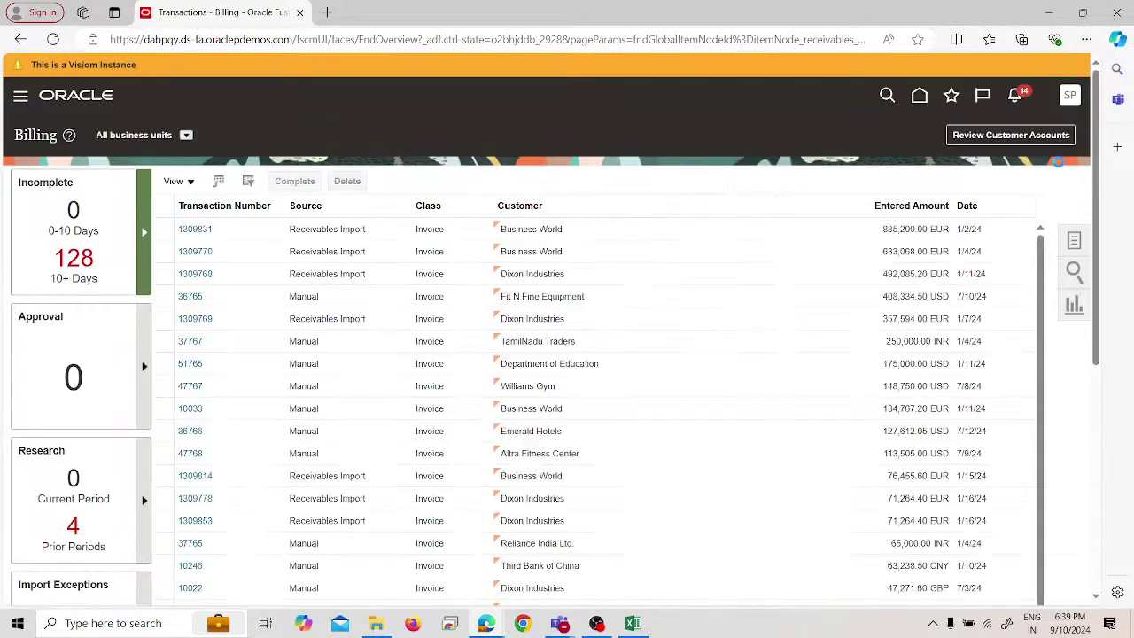
pyautogui.click(1074, 240)
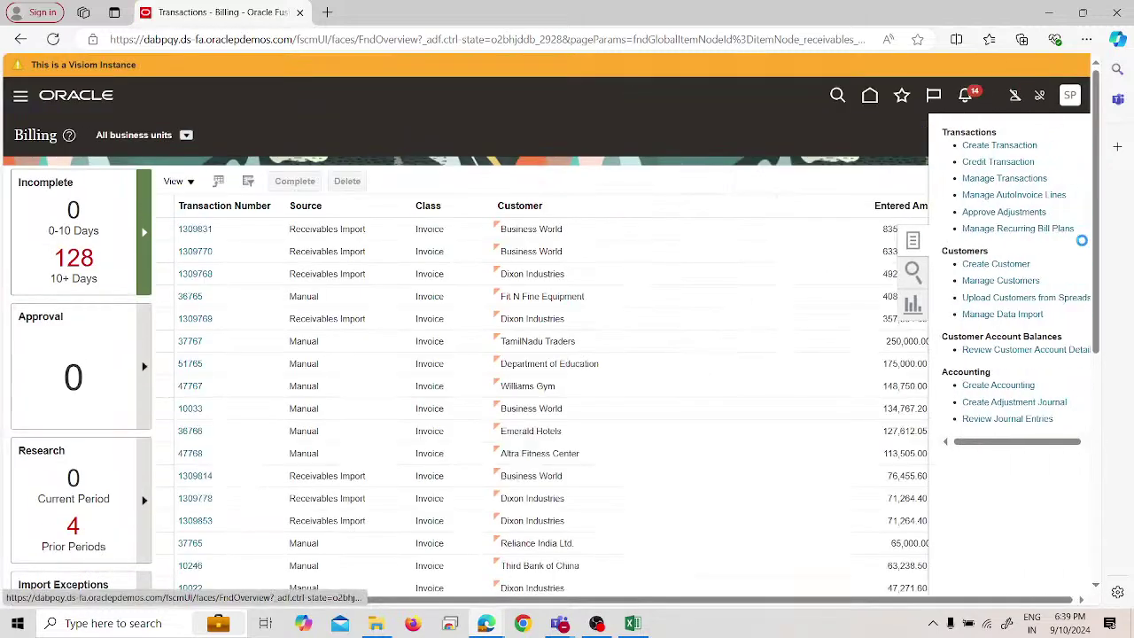
pyautogui.click(996, 144)
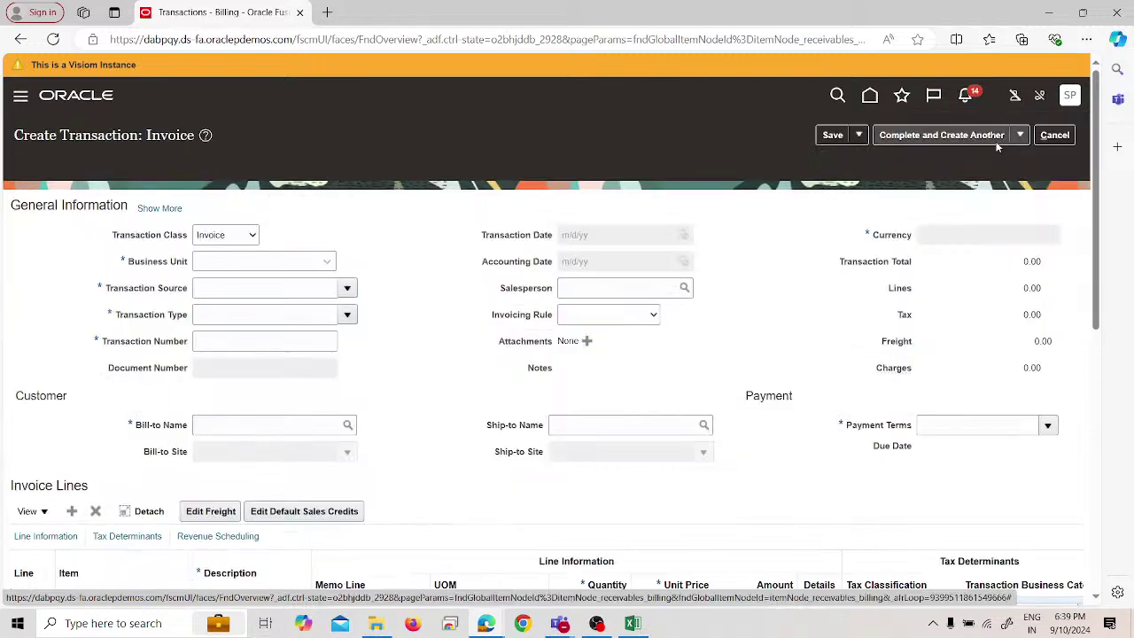
# Set the invoice's business unit to SPL US Business Unit, transaction source and type to SPL Invoice, and bill-to name to SPL Customer.
pyautogui.click(259, 234)
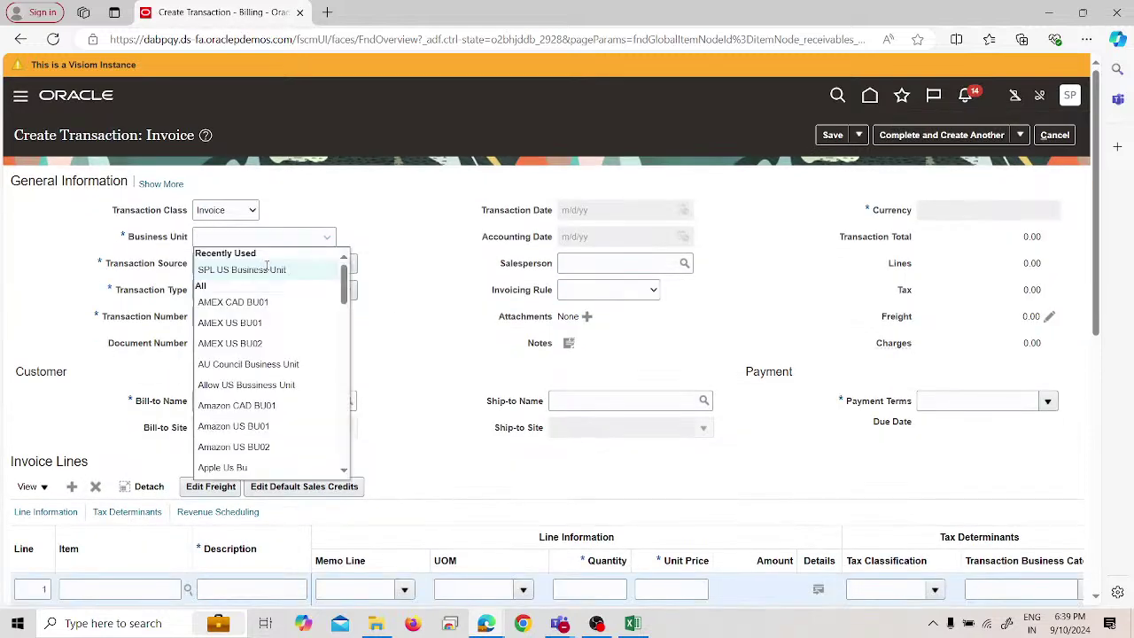
pyautogui.click(264, 268)
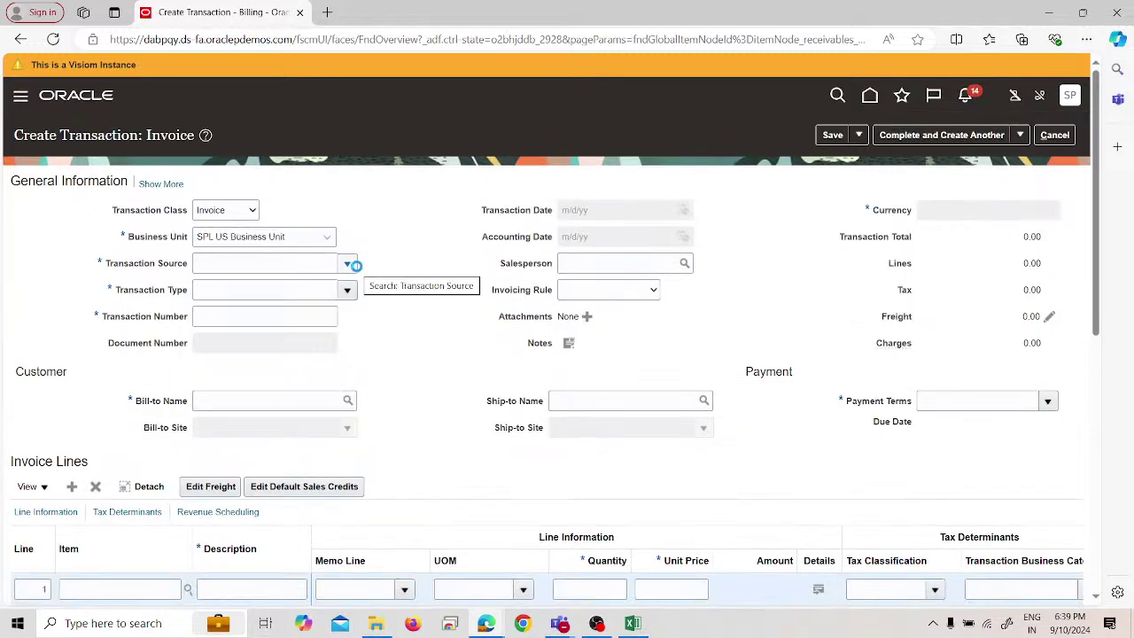
pyautogui.click(349, 264)
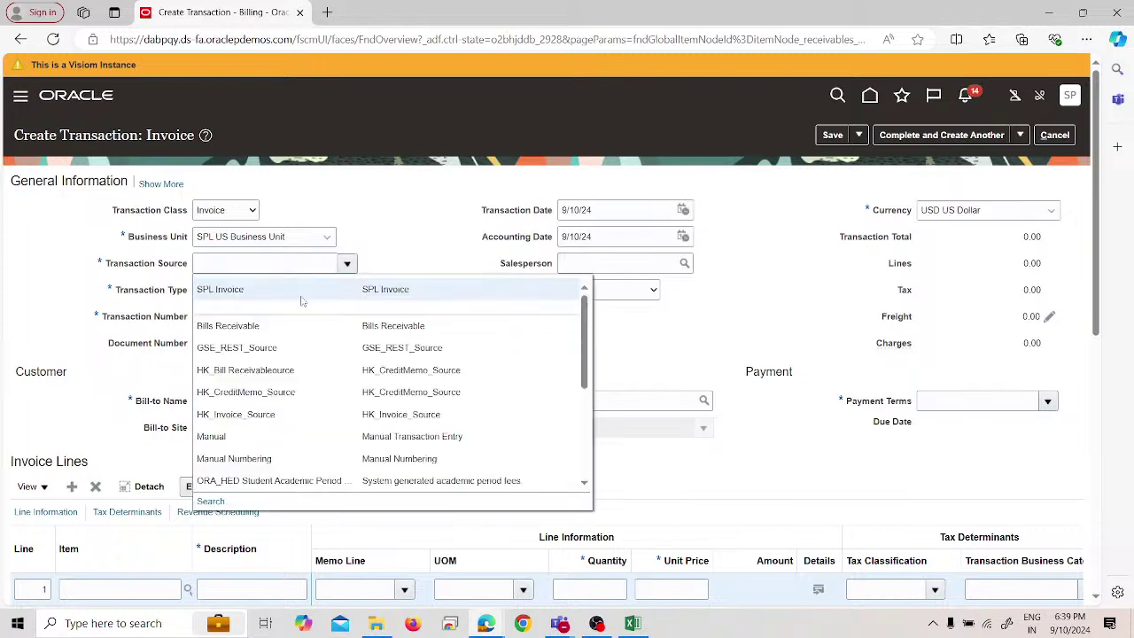
pyautogui.click(333, 295)
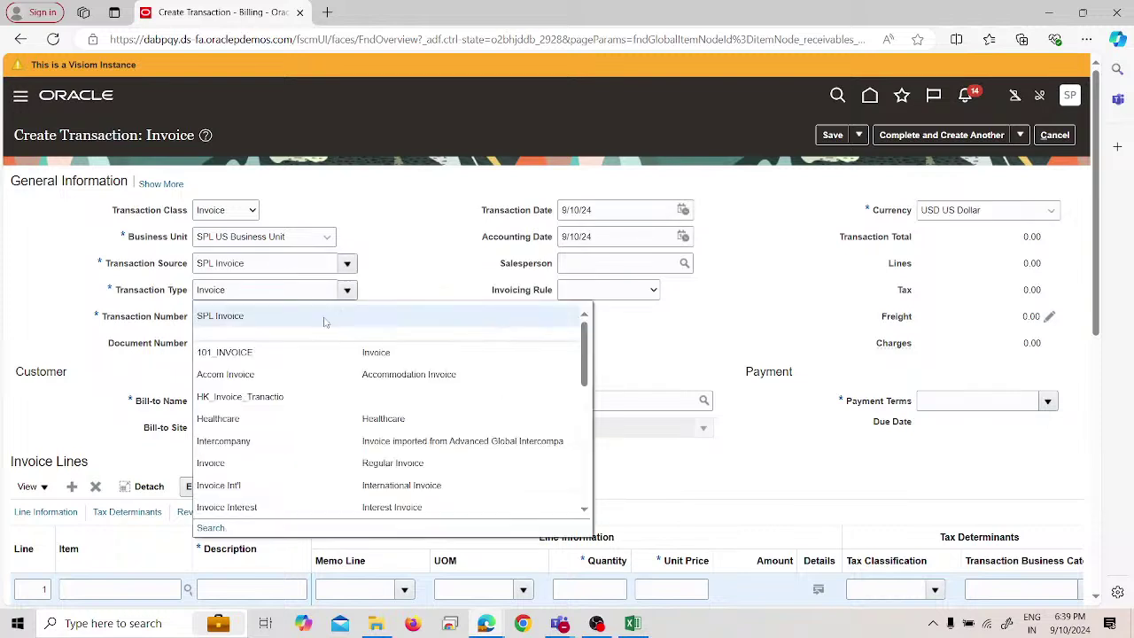
pyautogui.click(324, 321)
pyautogui.click(369, 330)
pyautogui.click(300, 404)
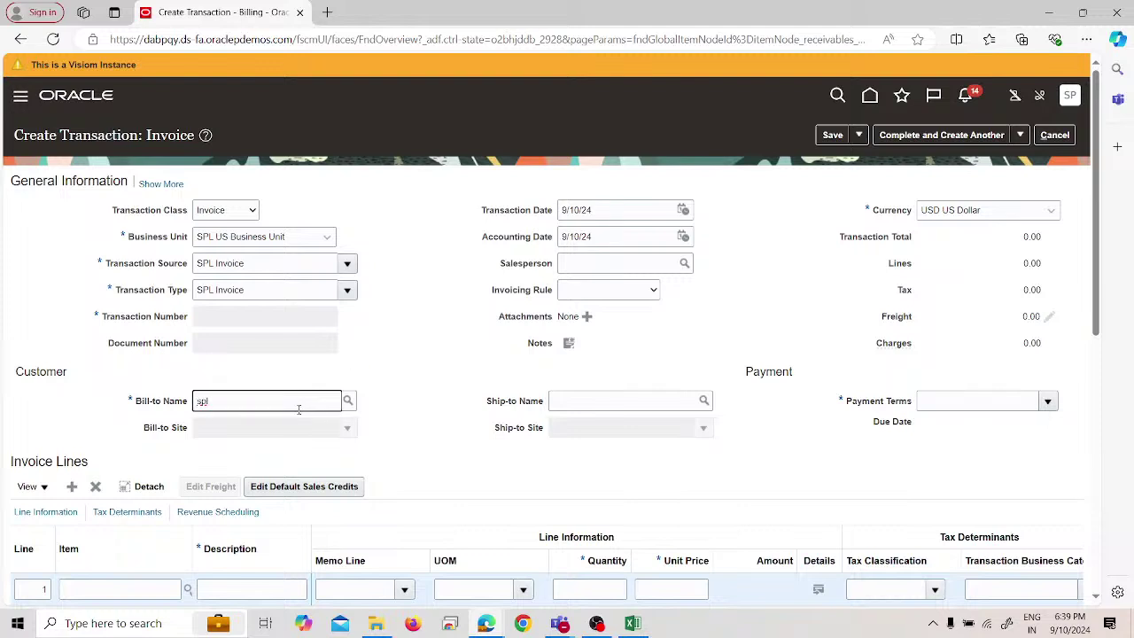
pyautogui.press('Tab')
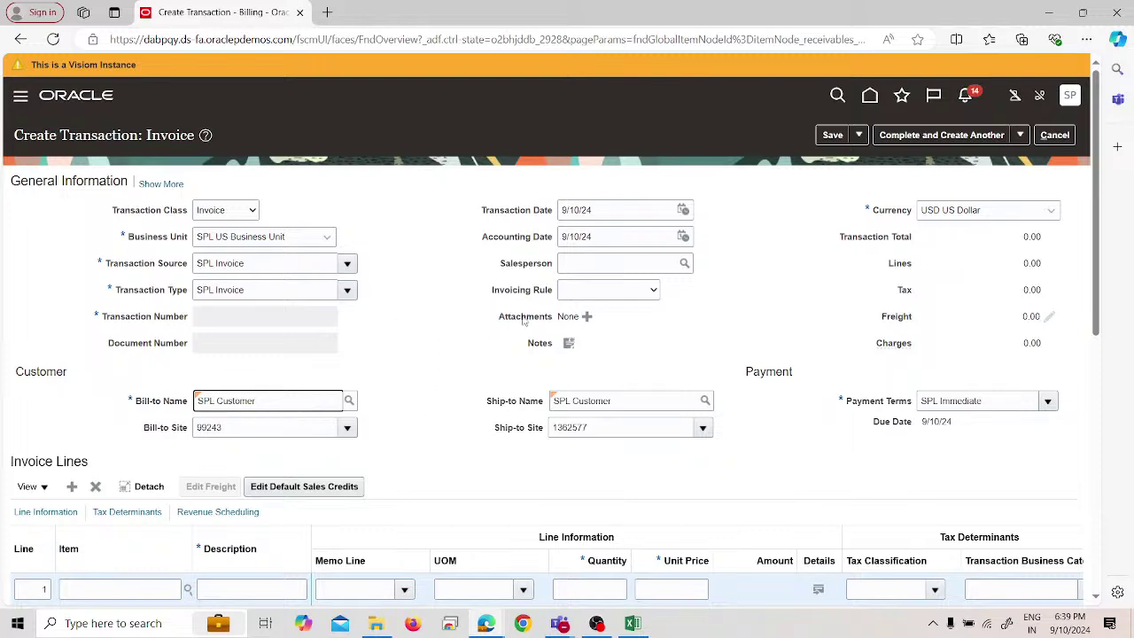
# Fill in invoice line 1 with the description Goods, quantity 1 and unit price 10000.
pyautogui.scroll(-1, 524, 322)
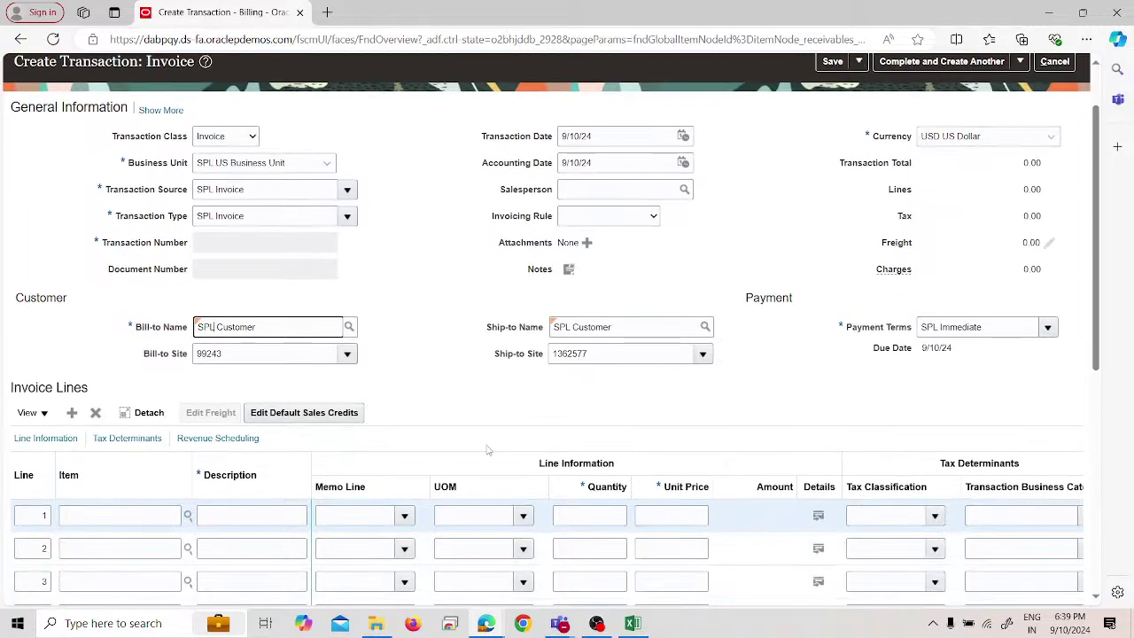
pyautogui.click(297, 518)
pyautogui.write('Go')
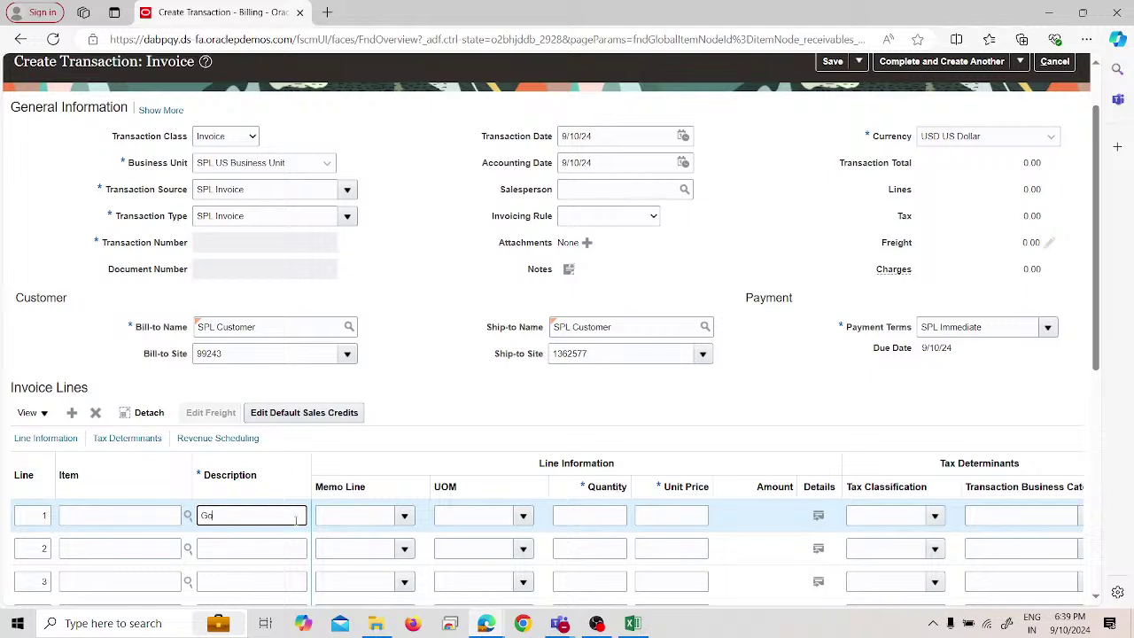
pyautogui.write('ods')
pyautogui.press('Tab')
pyautogui.press('Tab')
pyautogui.press('Tab')
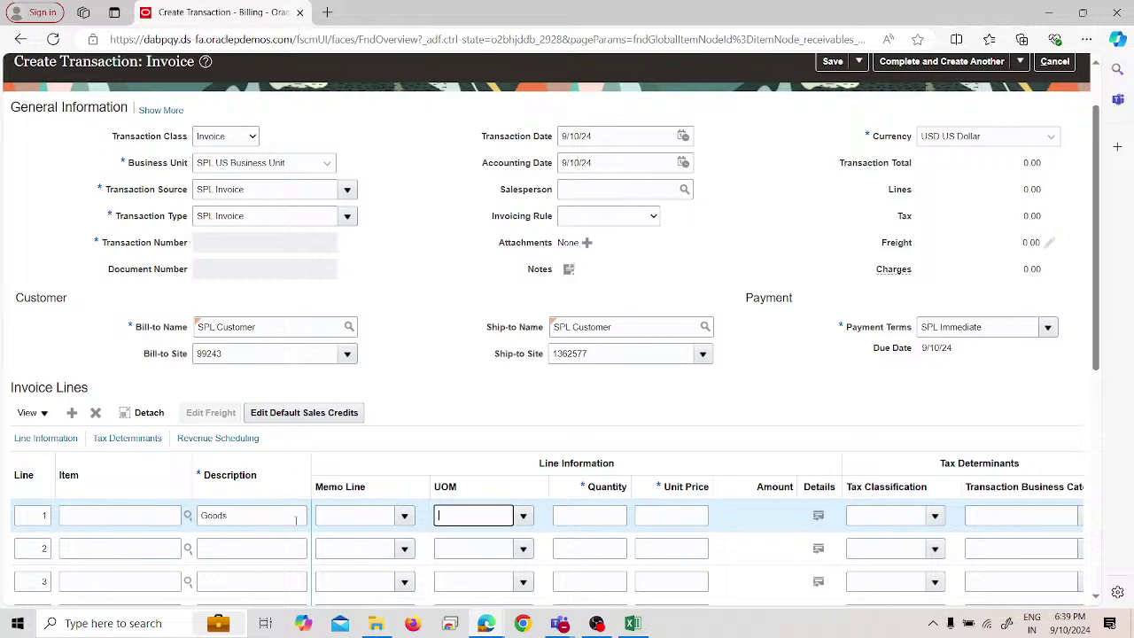
pyautogui.write('1')
pyautogui.press('Tab')
pyautogui.write('10')
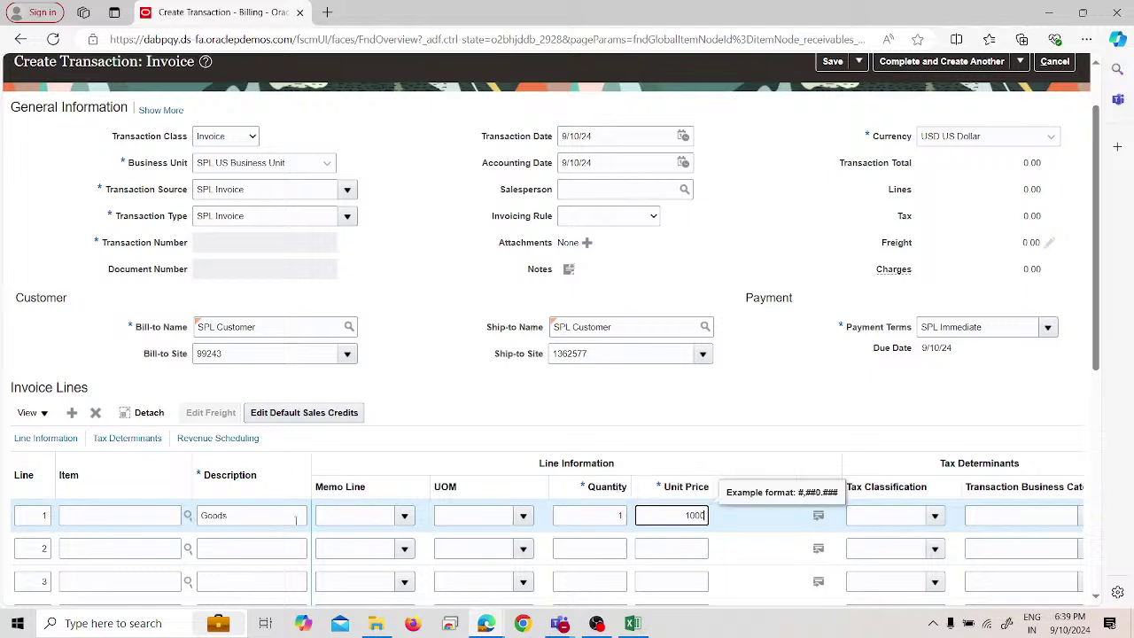
pyautogui.click(578, 401)
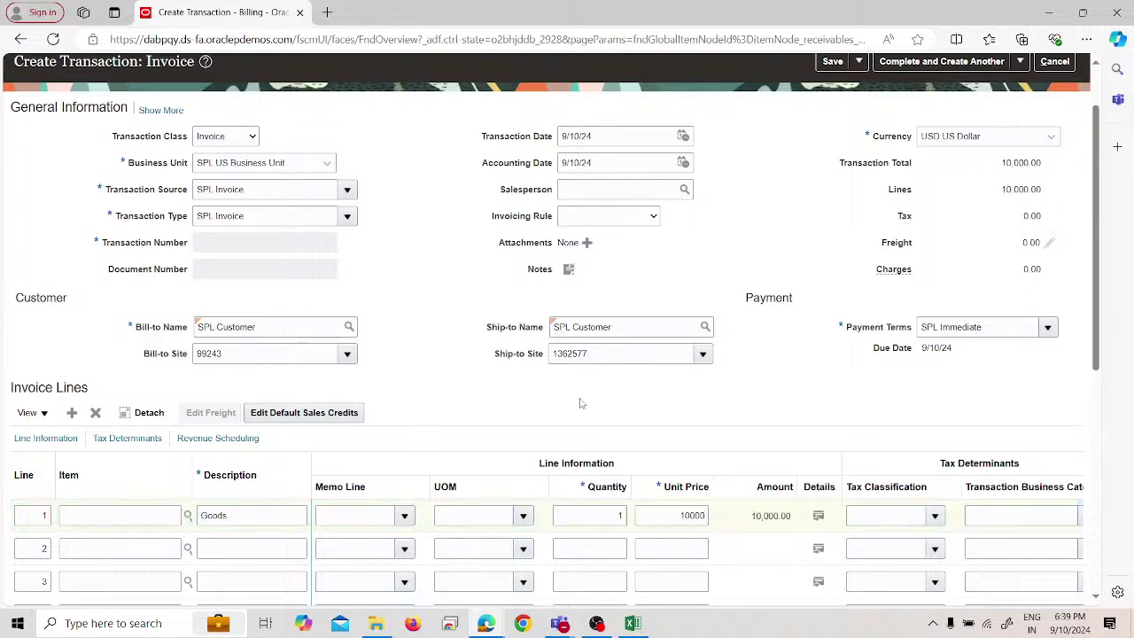
# Complete the USD invoice and open it for review.
pyautogui.scroll(-3, 581, 403)
pyautogui.scroll(5, 580, 404)
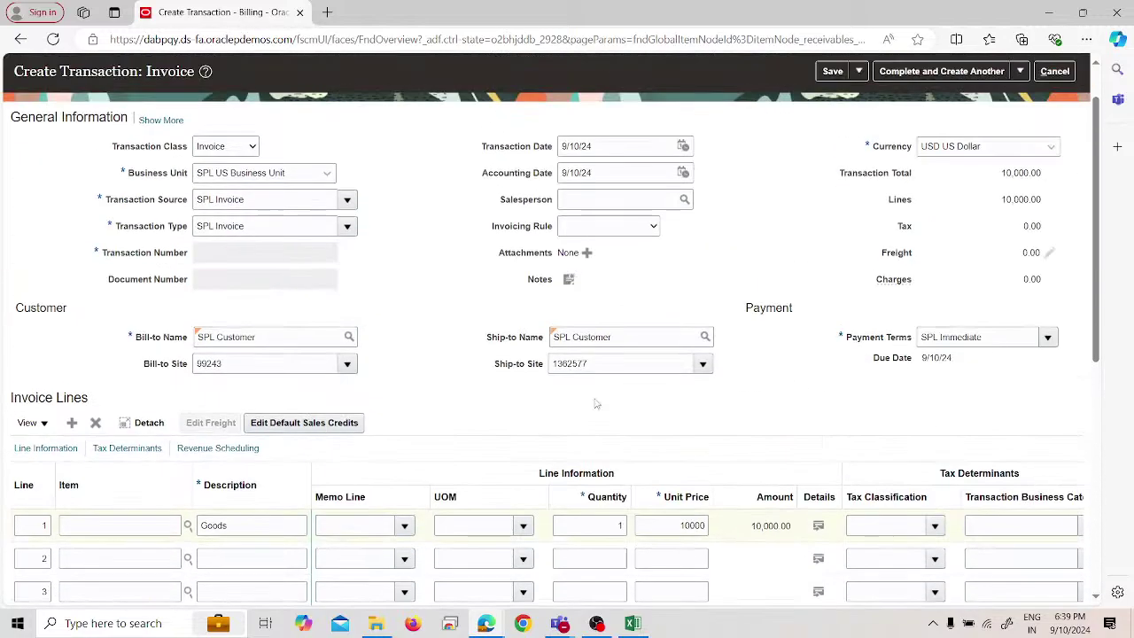
pyautogui.click(1014, 140)
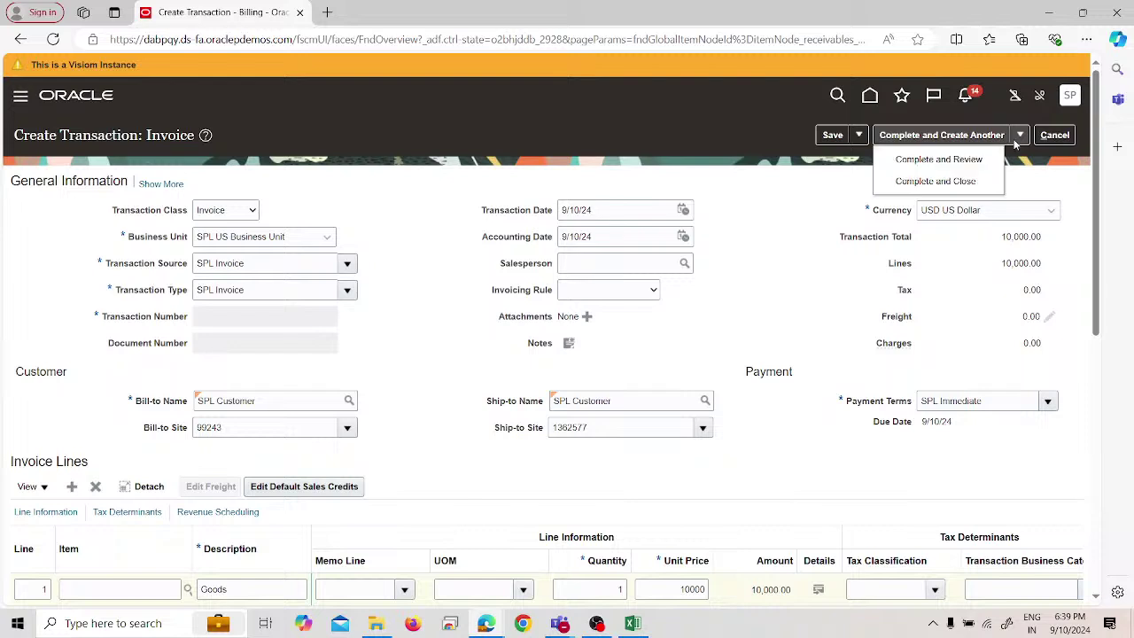
pyautogui.click(981, 180)
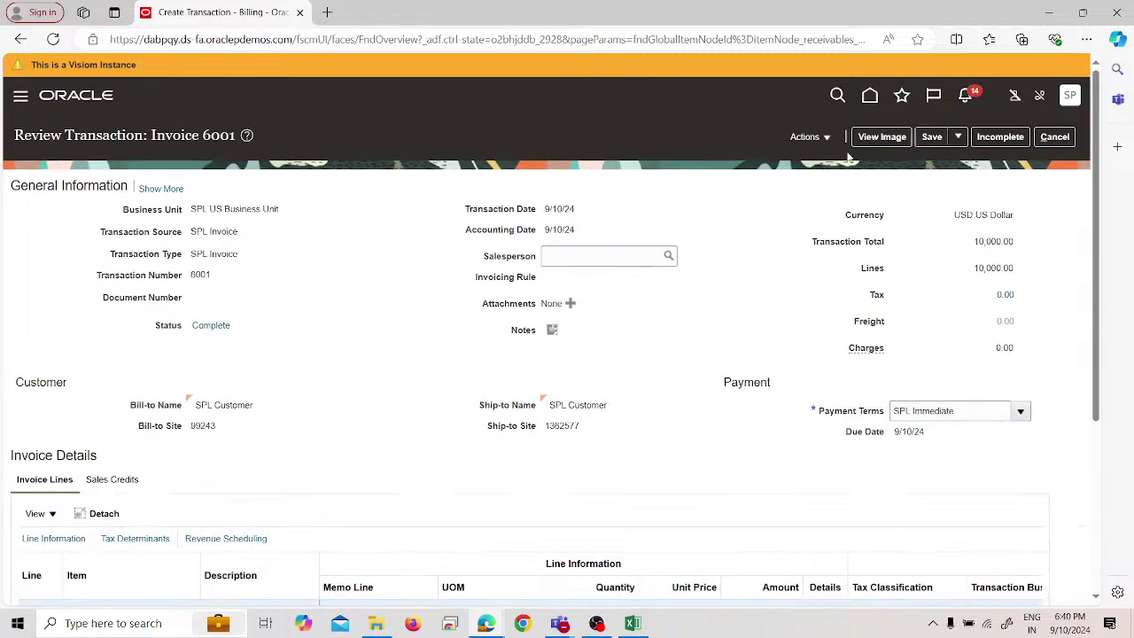
# Post the completed USD invoice to the ledger and leave the transaction review, confirming the exit.
pyautogui.click(814, 138)
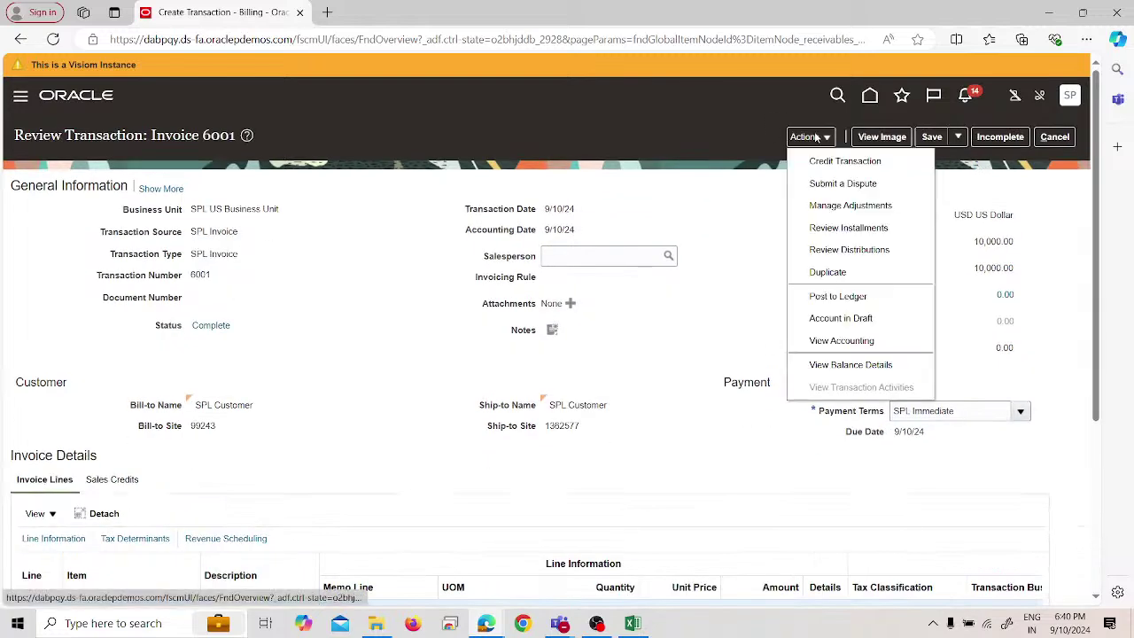
pyautogui.click(838, 297)
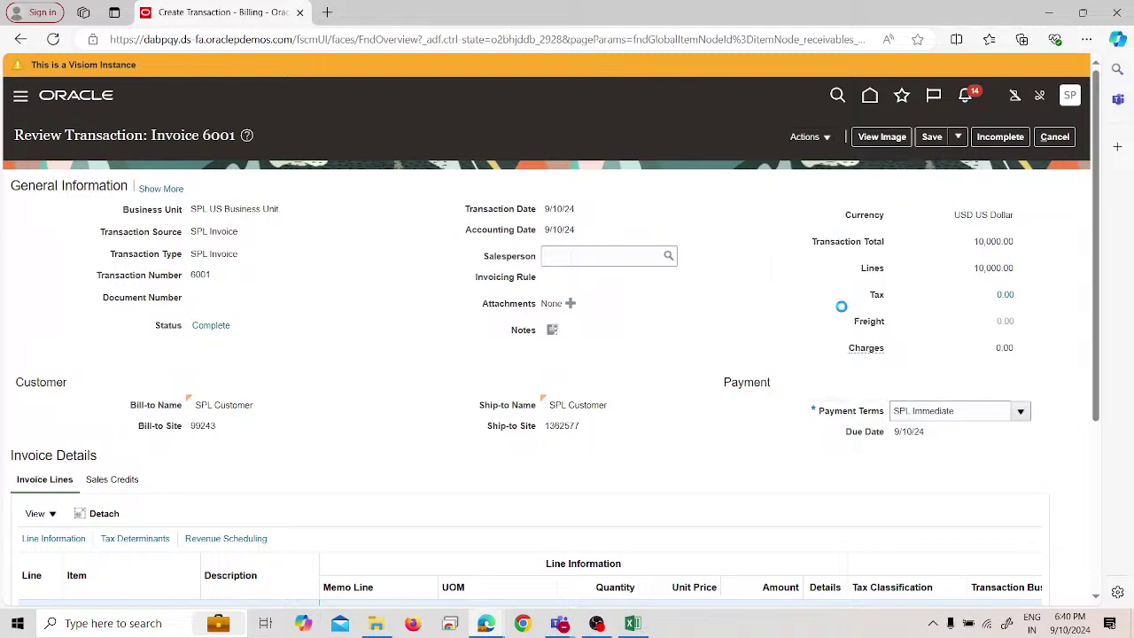
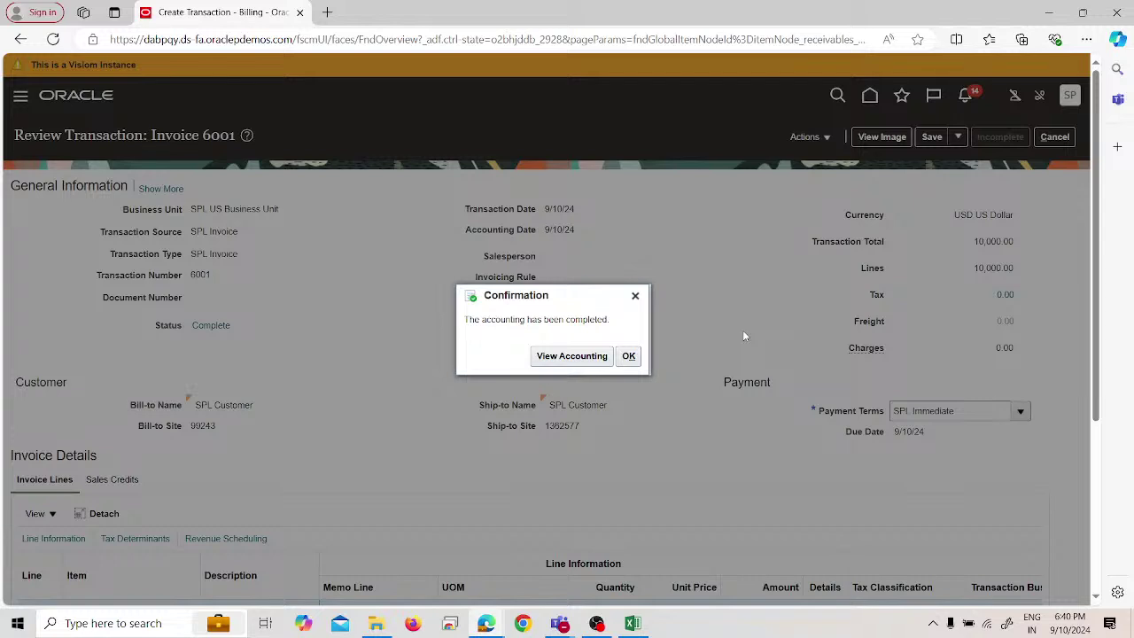
pyautogui.press('Return')
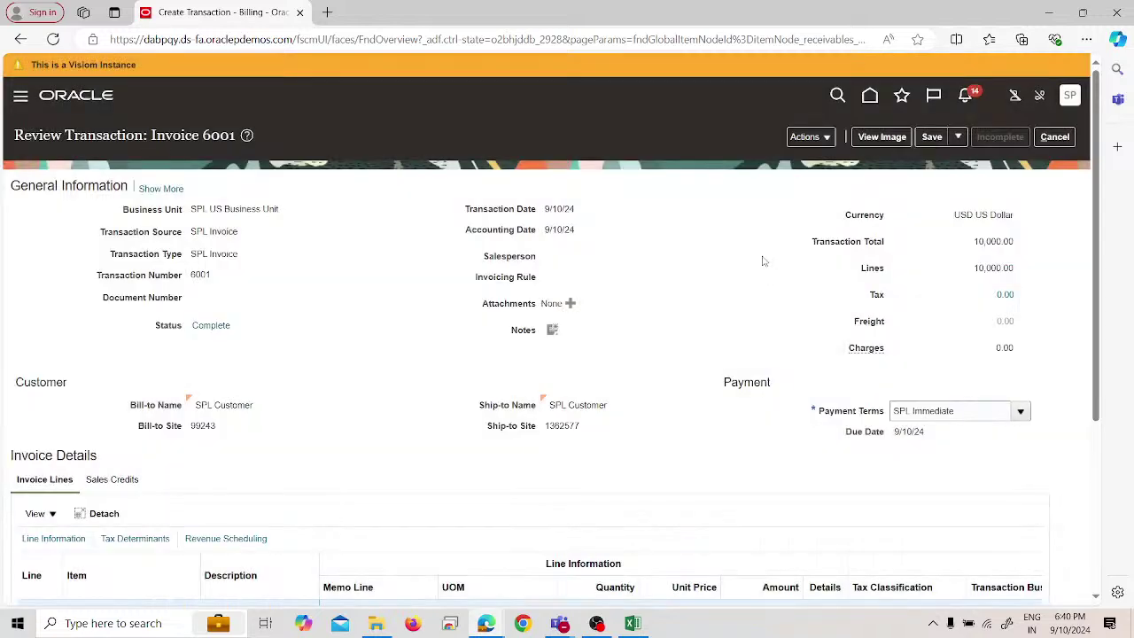
pyautogui.click(1064, 135)
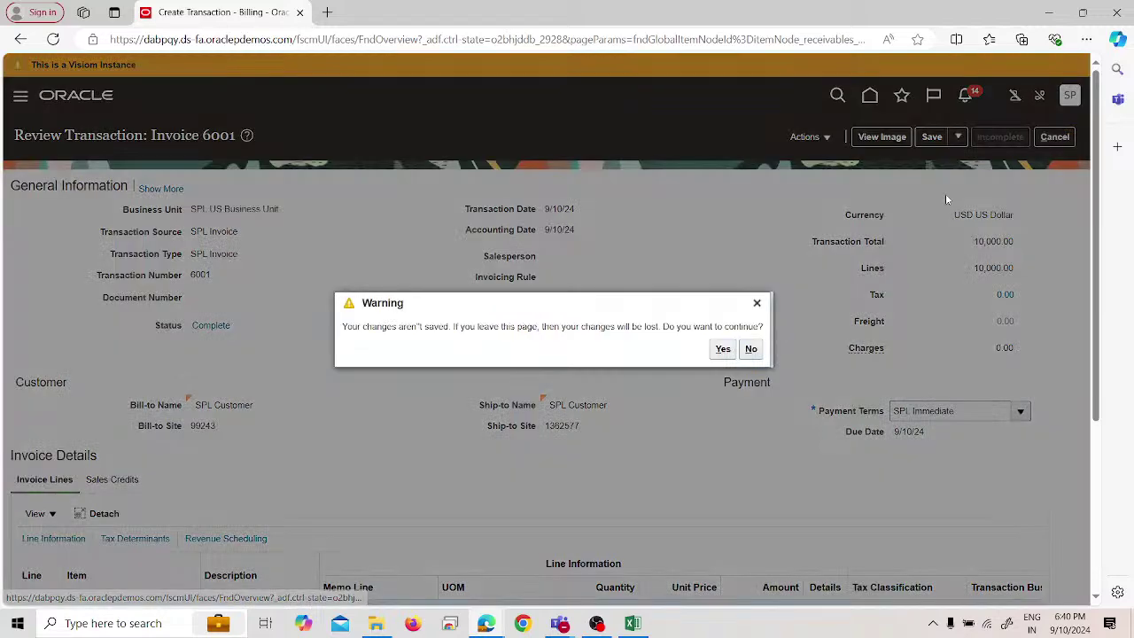
pyautogui.click(722, 348)
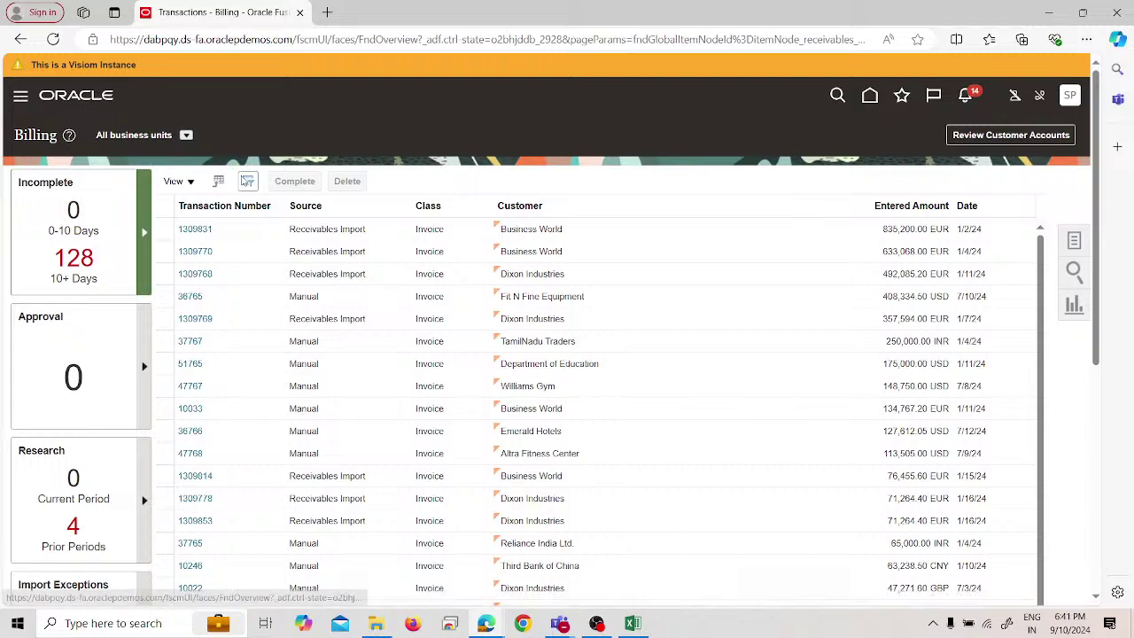
# Go to the Accounts Receivable work area and start creating a new receipt.
pyautogui.scroll(-5, 240, 293)
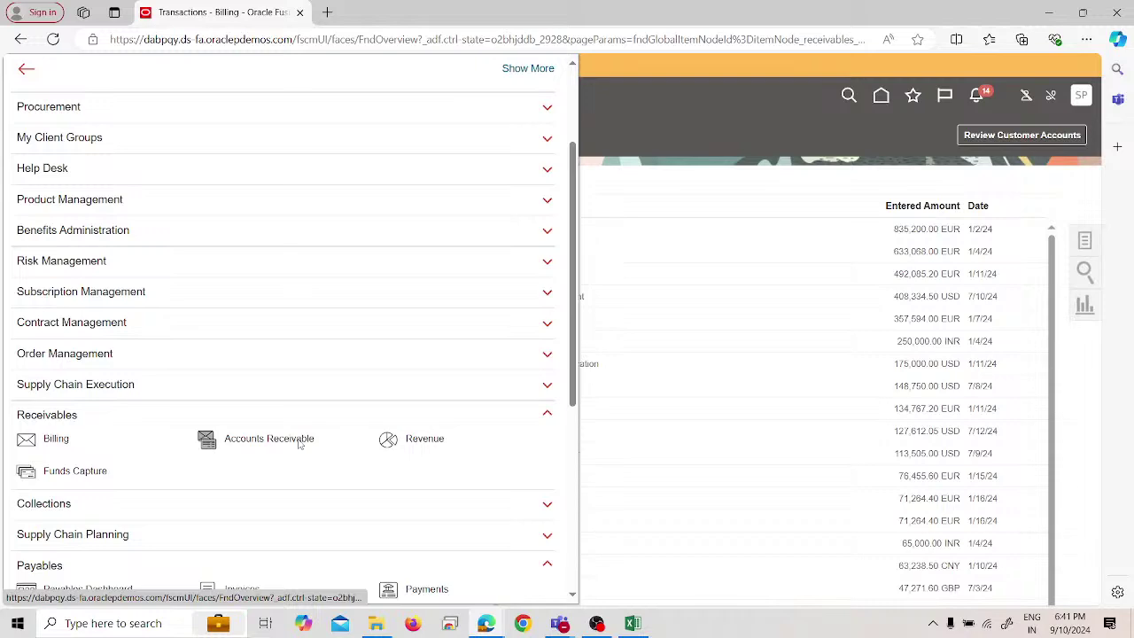
pyautogui.click(268, 438)
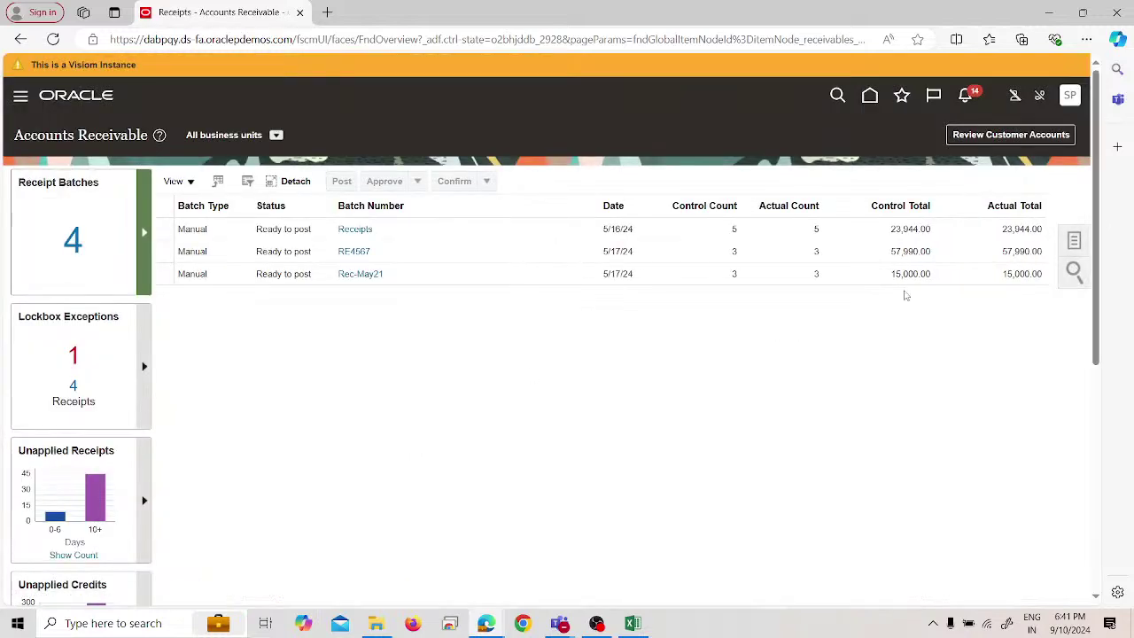
pyautogui.click(1075, 241)
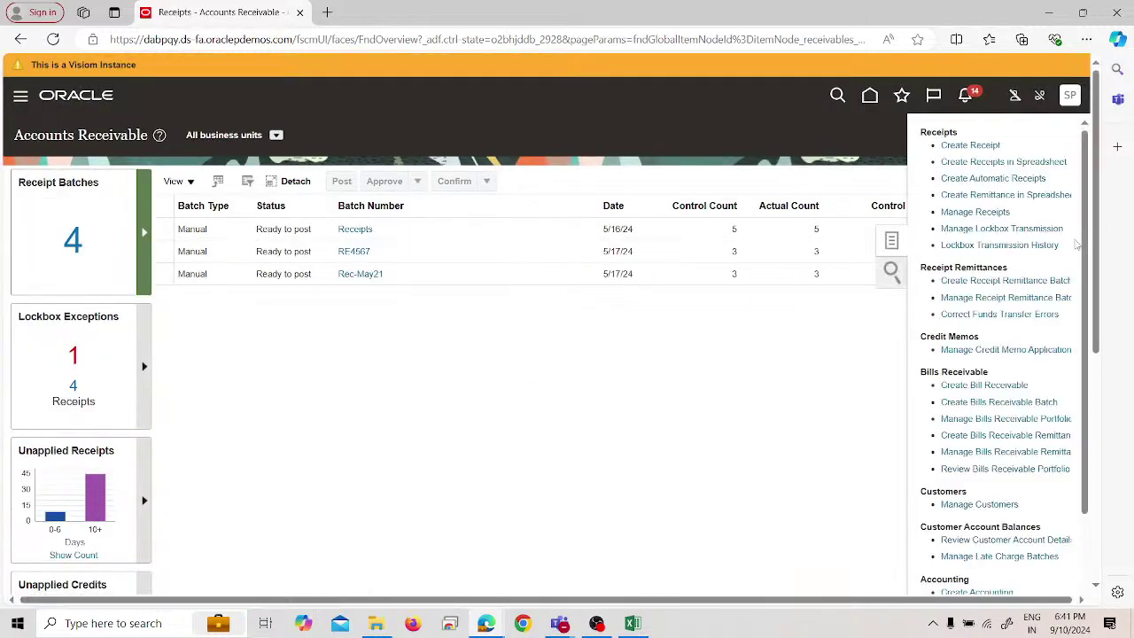
pyautogui.click(985, 146)
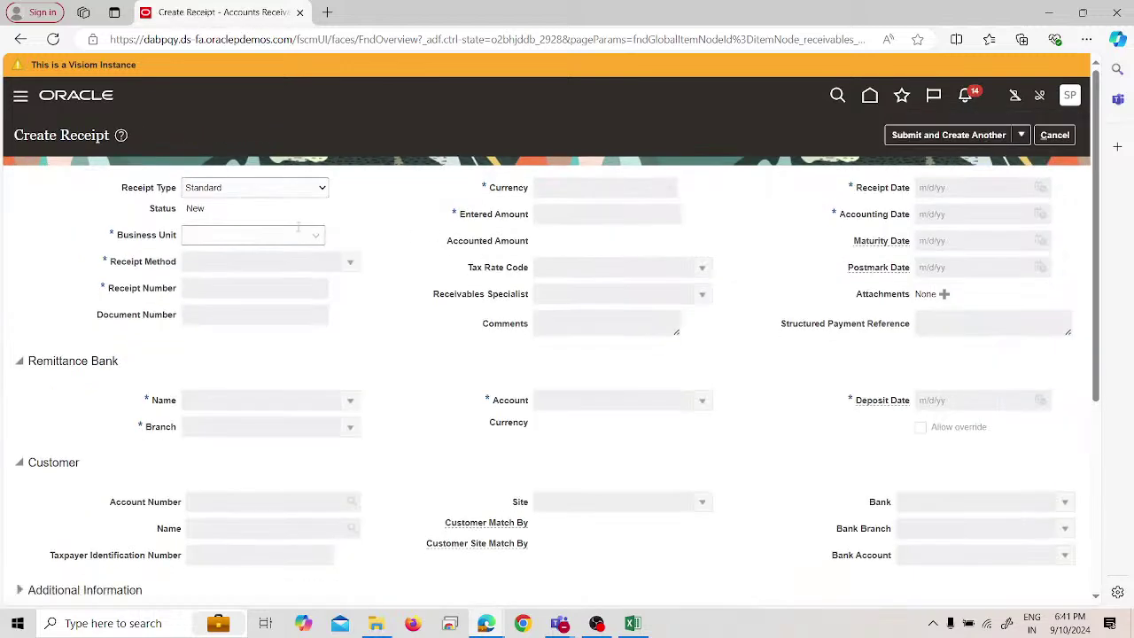
# Set the receipt's business unit to SPL US Business Unit, receipt method to SPL Check and receipt number to 123644.
pyautogui.click(312, 236)
pyautogui.click(268, 267)
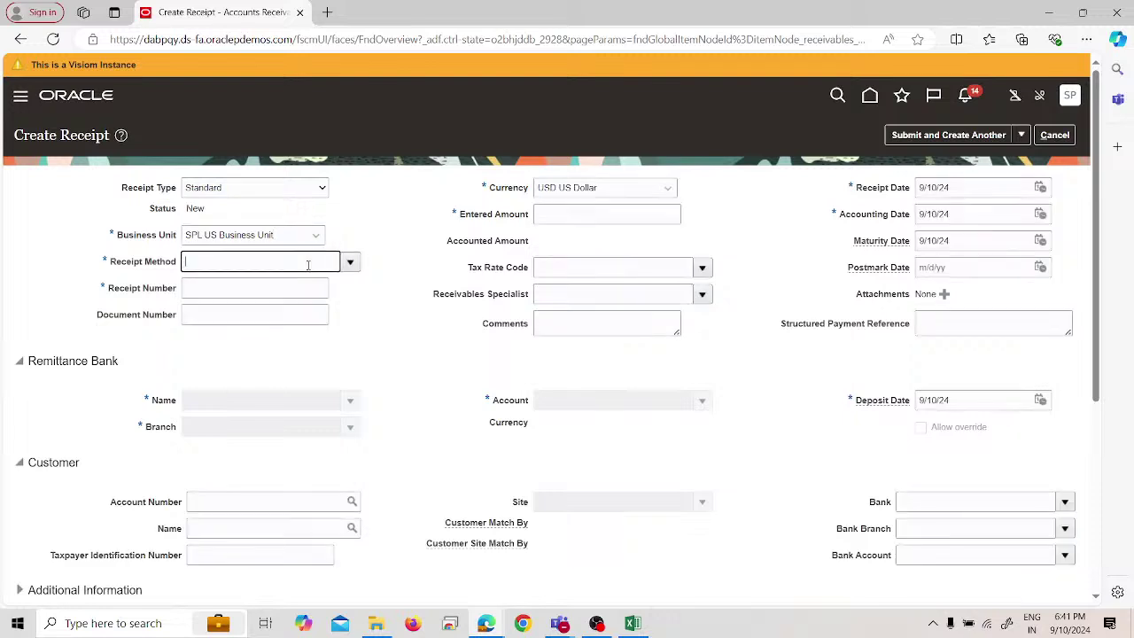
pyautogui.click(350, 264)
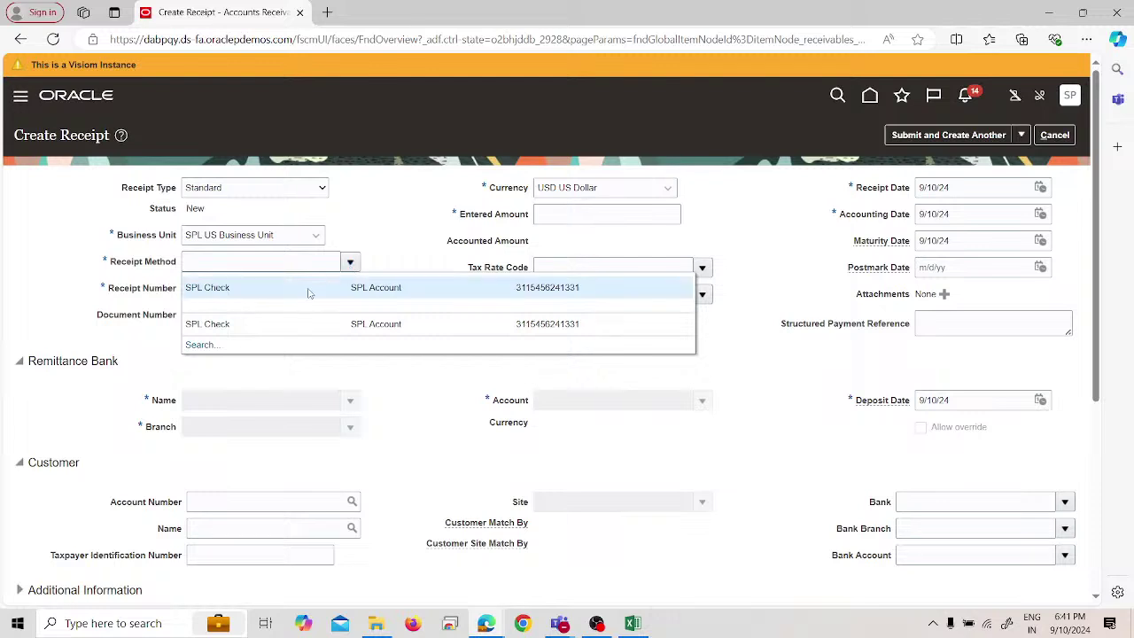
pyautogui.click(309, 290)
pyautogui.click(308, 289)
pyautogui.write('123644')
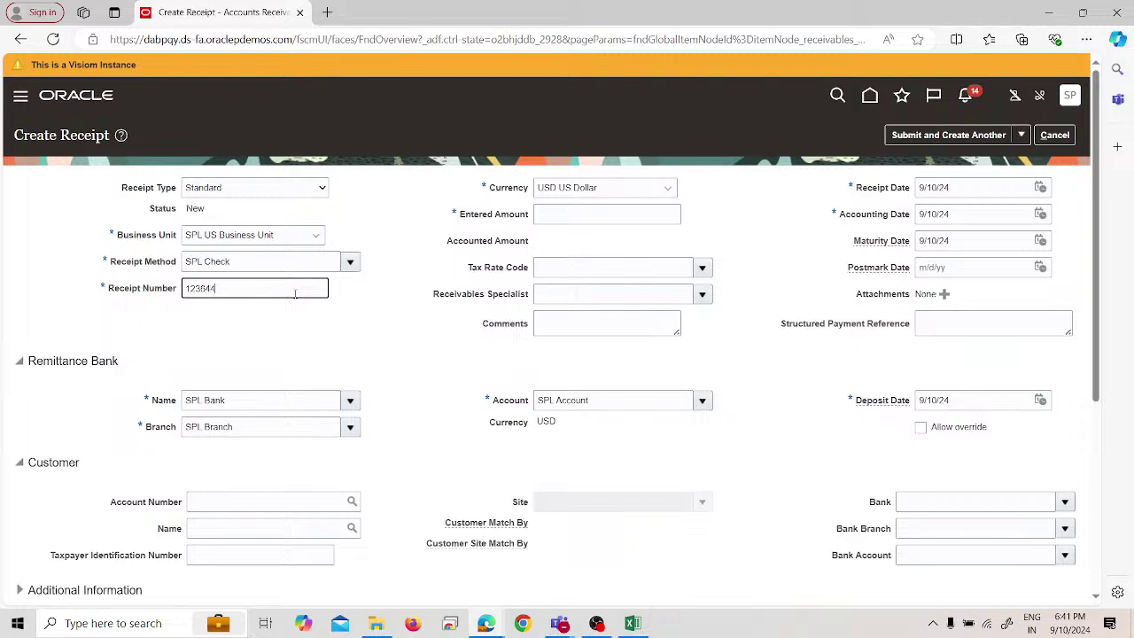
# Set the receipt currency to INR Indian Rupee and accept its Corporate conversion rate to USD dated 9/10/24.
pyautogui.click(612, 188)
pyautogui.scroll(-5, 607, 359)
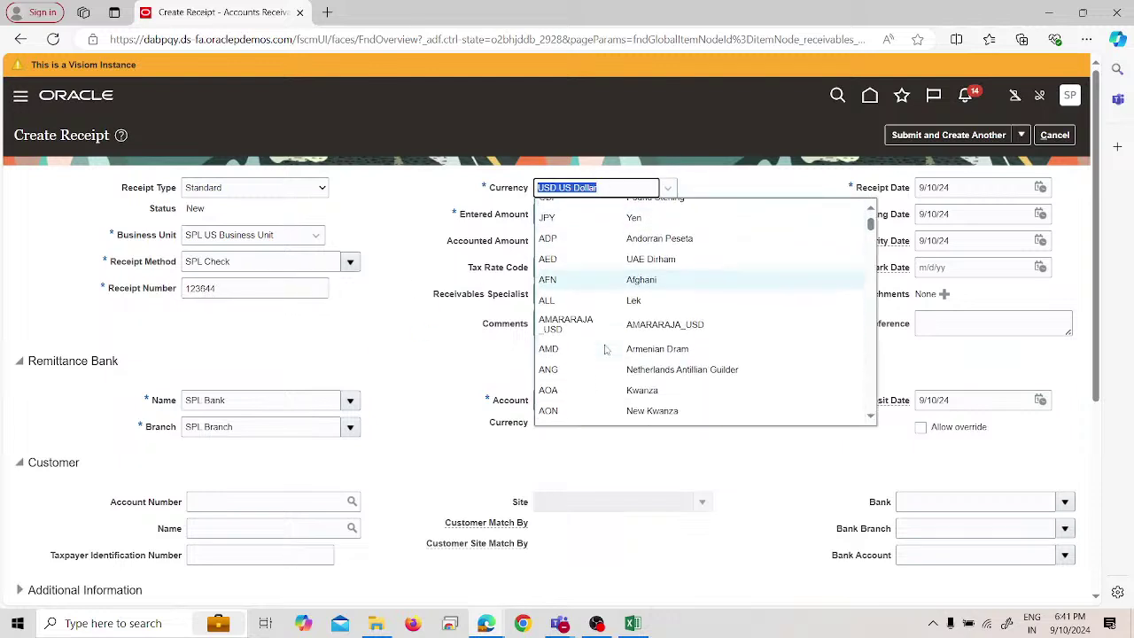
pyautogui.scroll(-15, 607, 359)
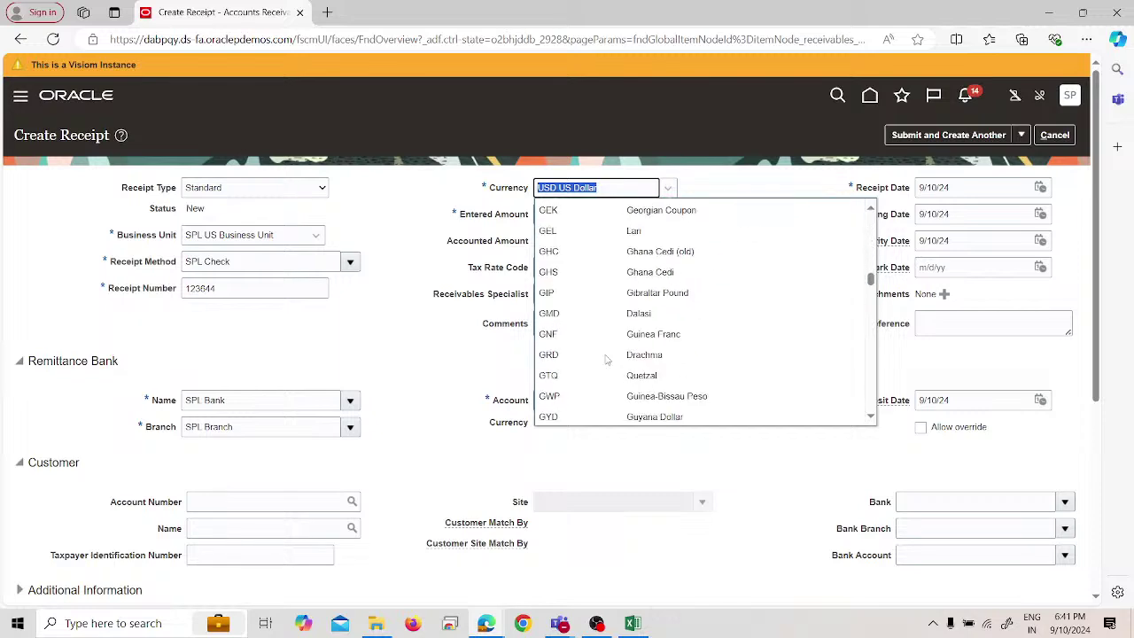
pyautogui.scroll(3, 607, 359)
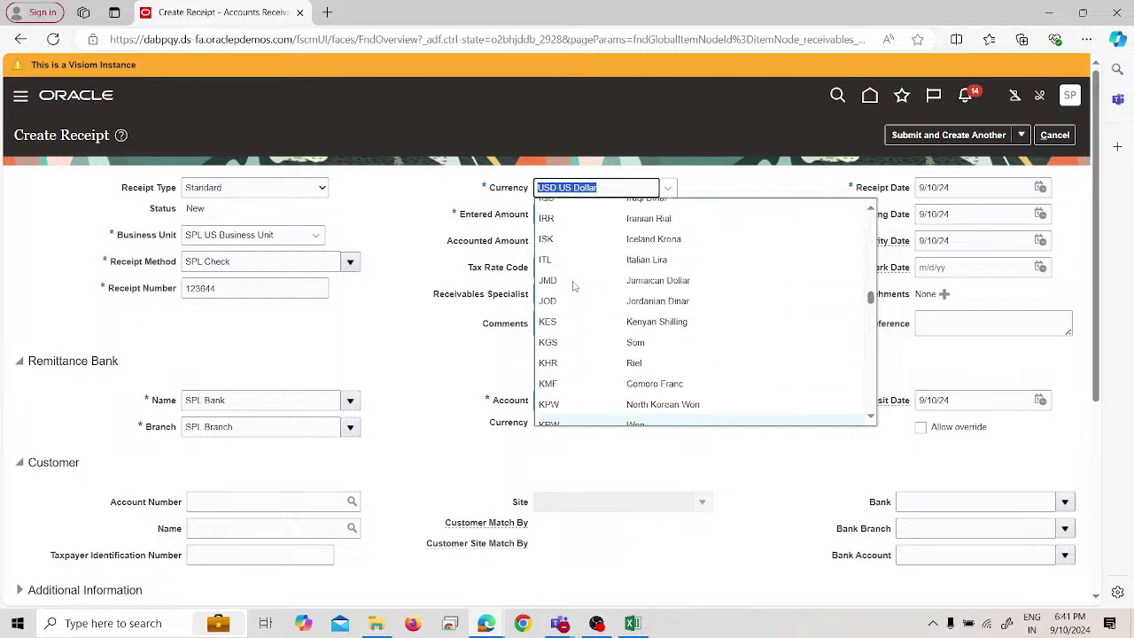
pyautogui.scroll(2, 571, 271)
pyautogui.click(565, 255)
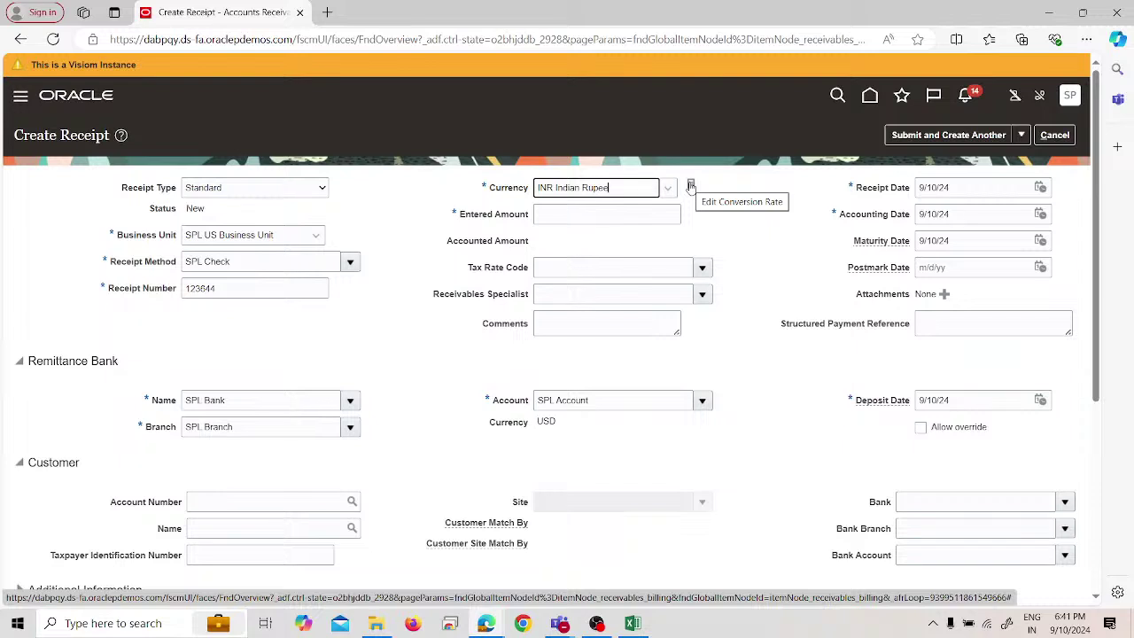
pyautogui.click(692, 187)
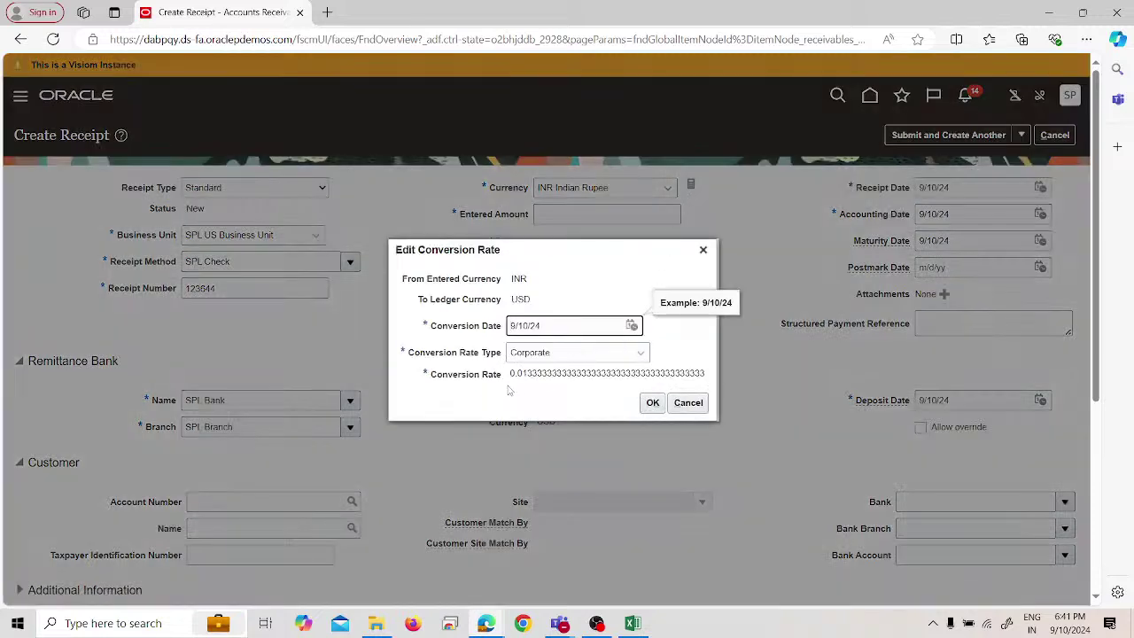
pyautogui.click(650, 405)
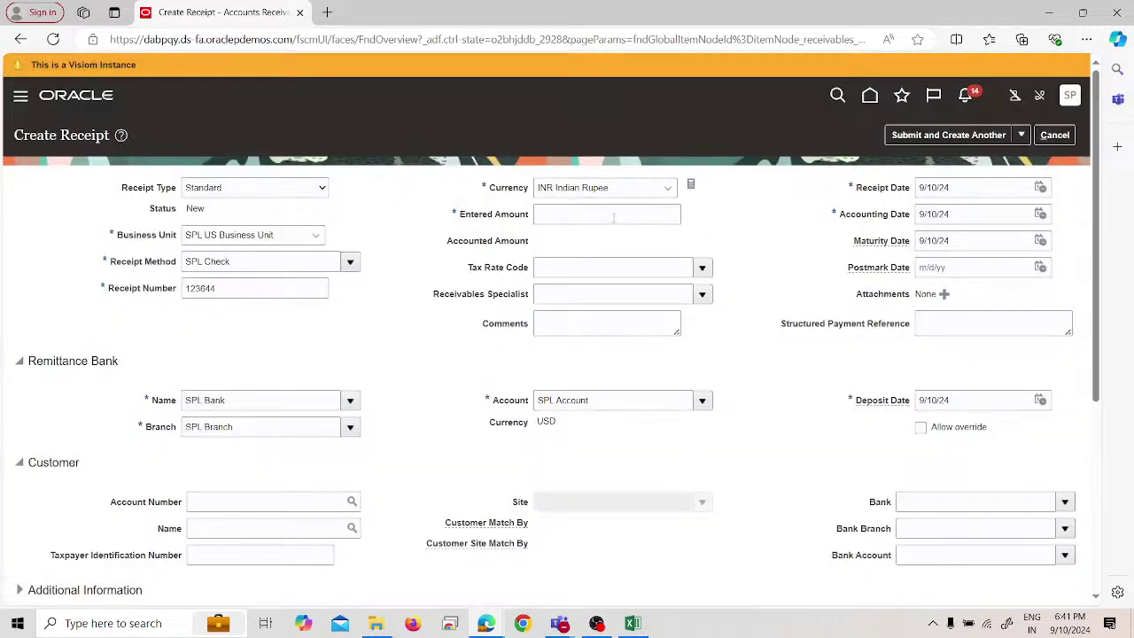
# Enter a receipt amount of 750000 and choose SPL Customer as the customer name.
pyautogui.click(614, 217)
pyautogui.write('750000')
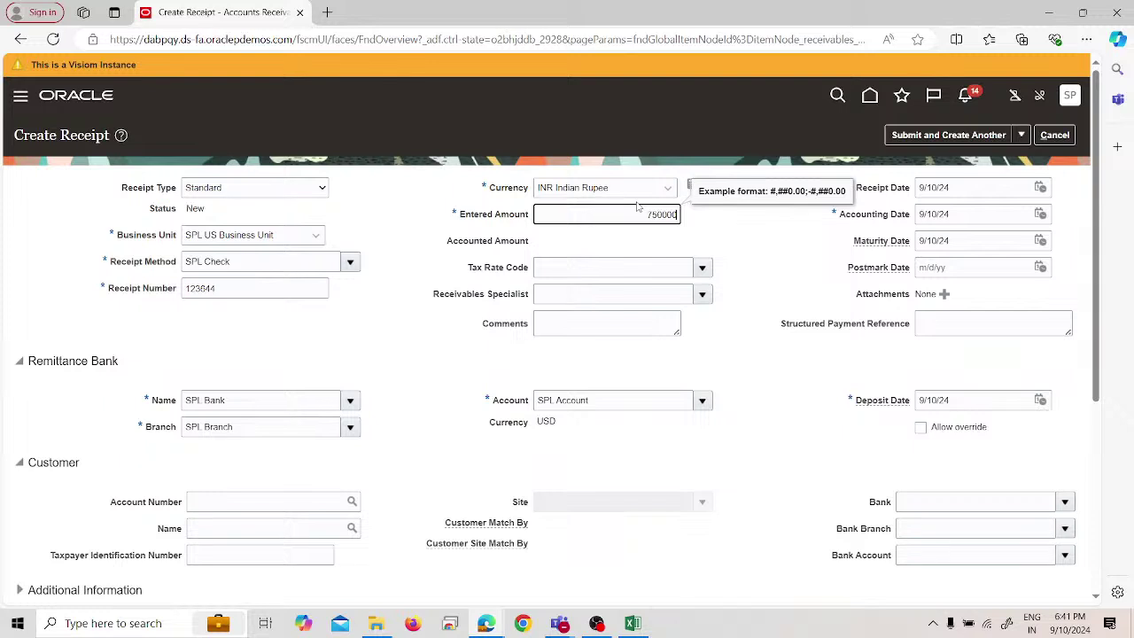
pyautogui.click(678, 265)
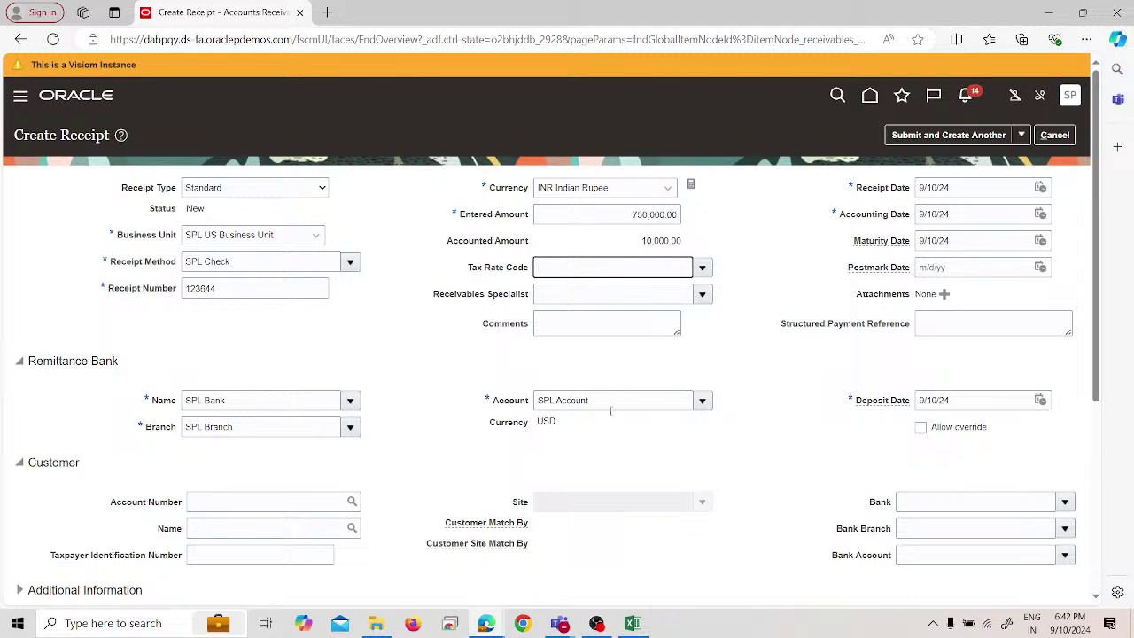
pyautogui.scroll(-2, 561, 435)
pyautogui.click(277, 379)
pyautogui.write('spl')
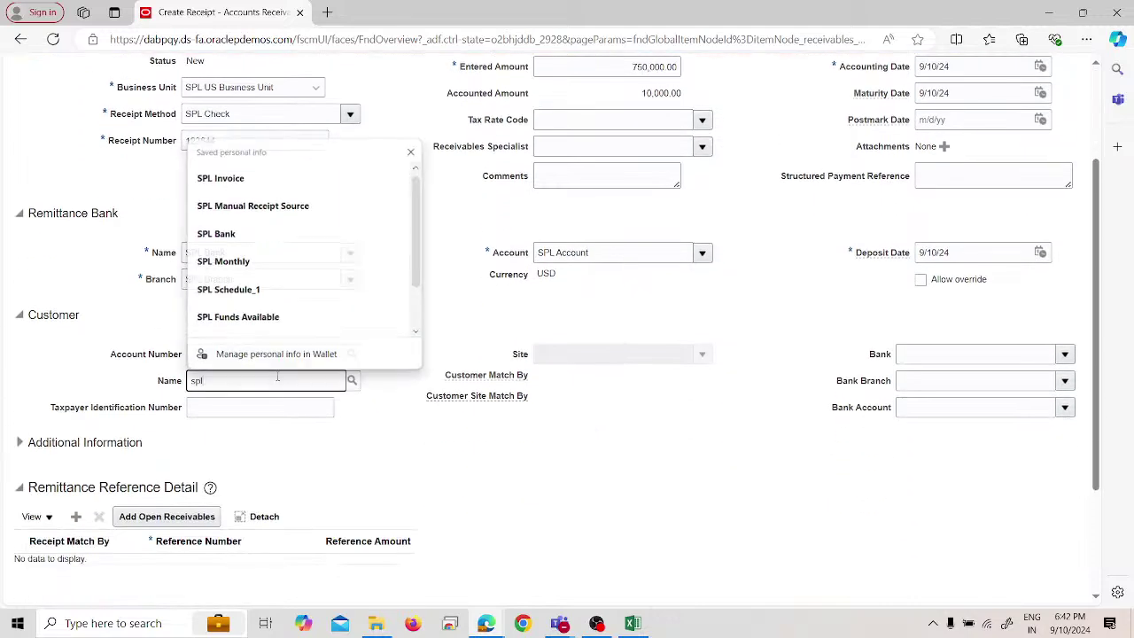
pyautogui.press('Tab')
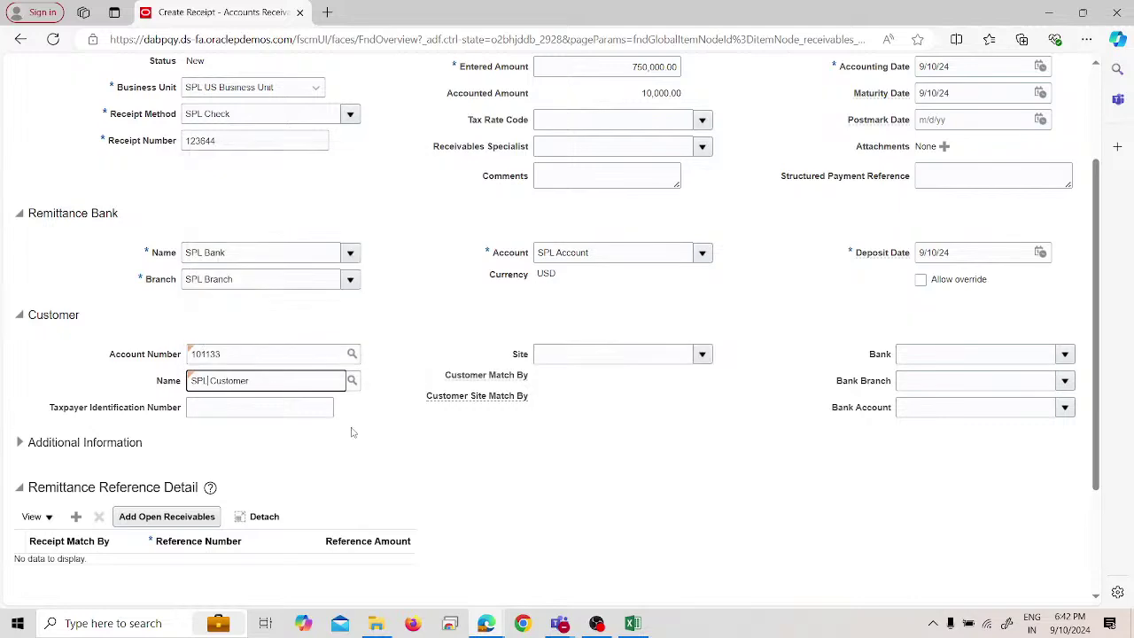
# Submit the receipt for manual application and add an empty application line to its receipt details.
pyautogui.scroll(-1, 388, 490)
pyautogui.scroll(2, 411, 503)
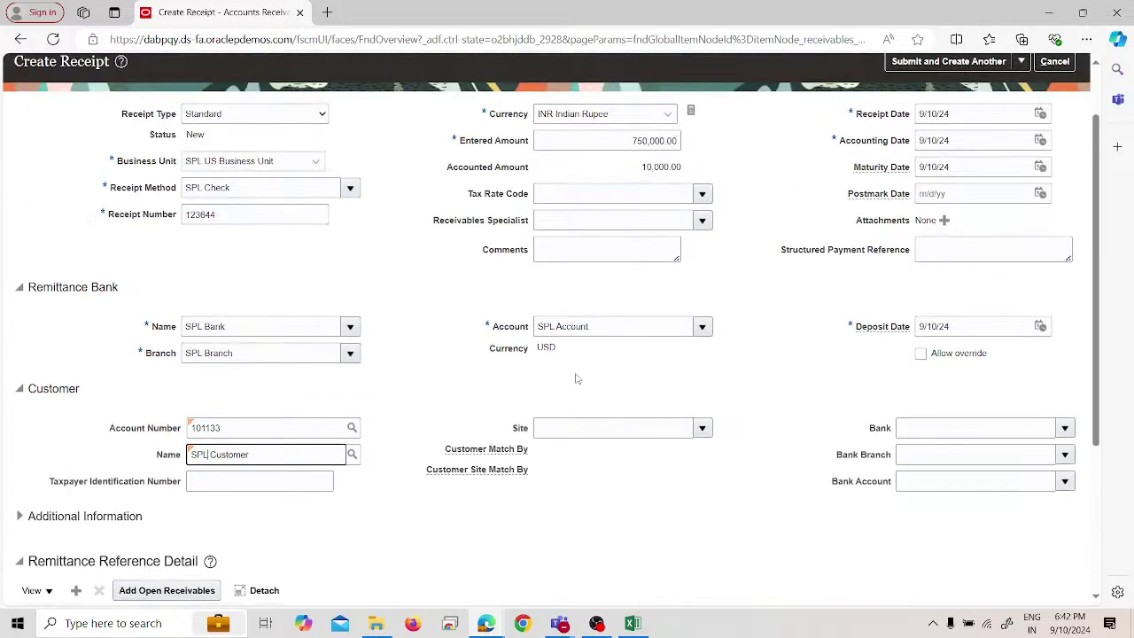
pyautogui.scroll(1, 576, 379)
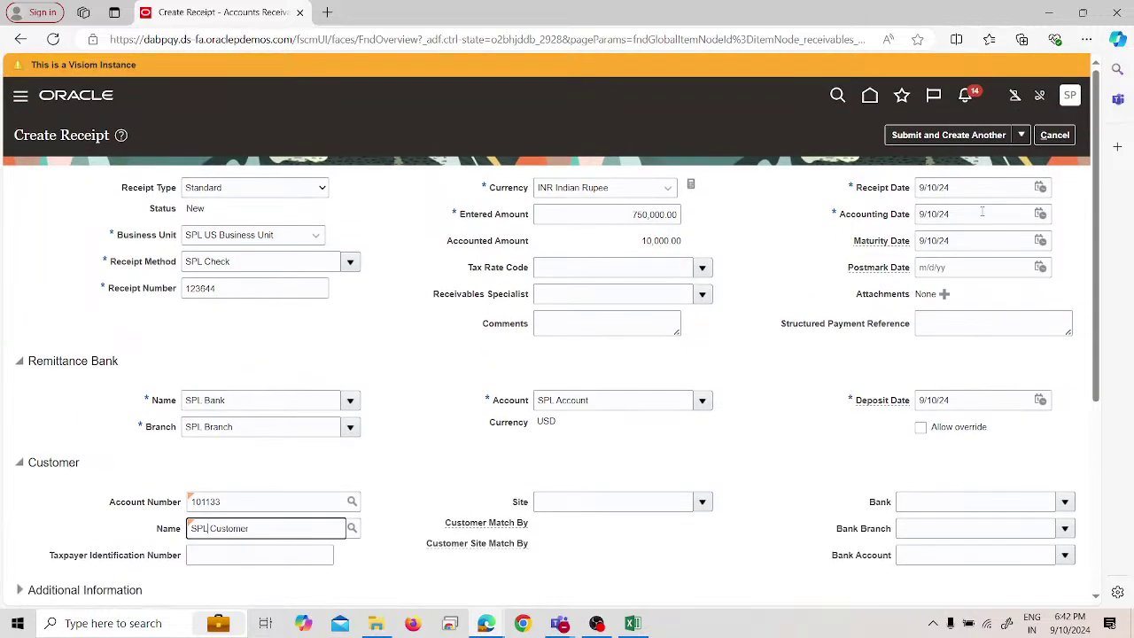
pyautogui.click(1020, 134)
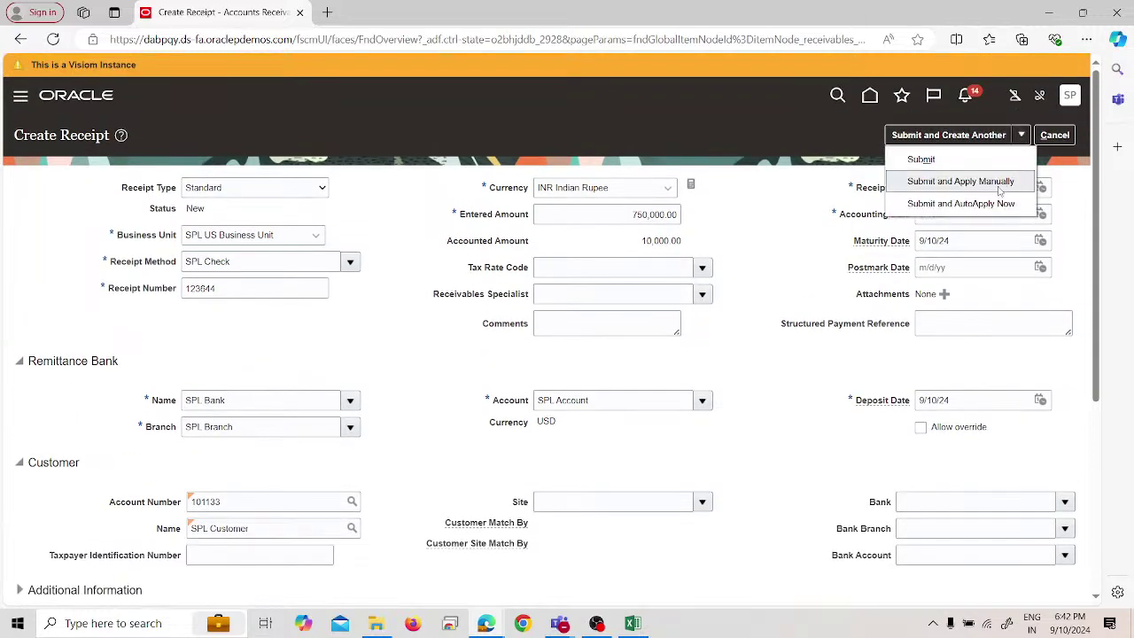
pyautogui.click(999, 182)
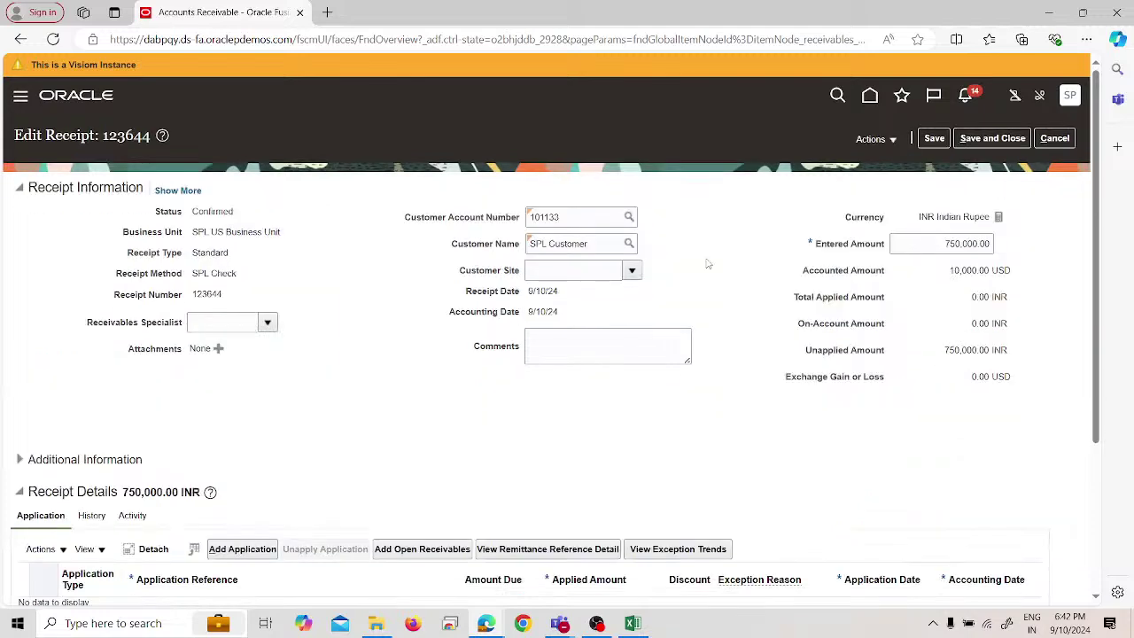
pyautogui.scroll(-2, 264, 401)
pyautogui.click(257, 401)
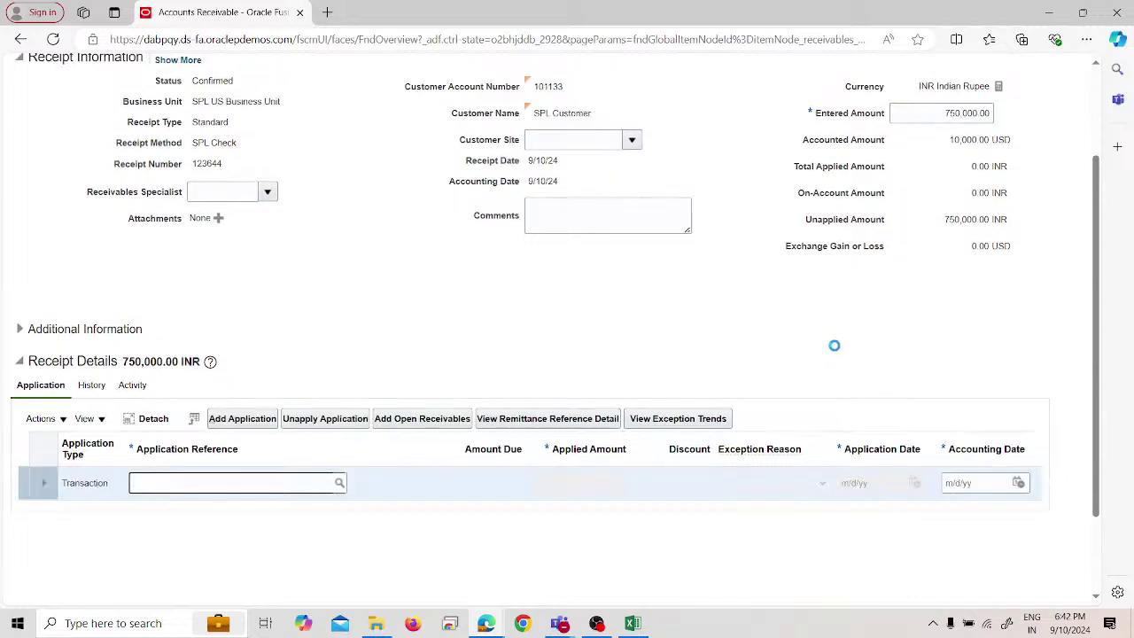
# Try to look up transactions 5002 and 5001 as the application reference, and cancel the search.
pyautogui.click(284, 482)
pyautogui.write('5002')
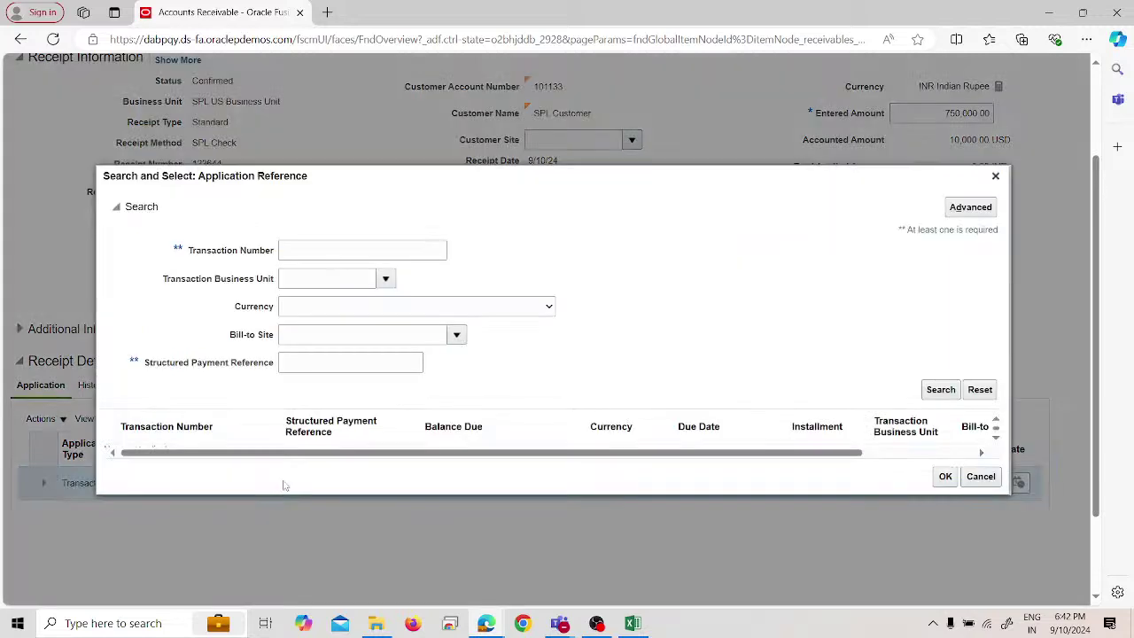
pyautogui.click(302, 249)
pyautogui.write('5002')
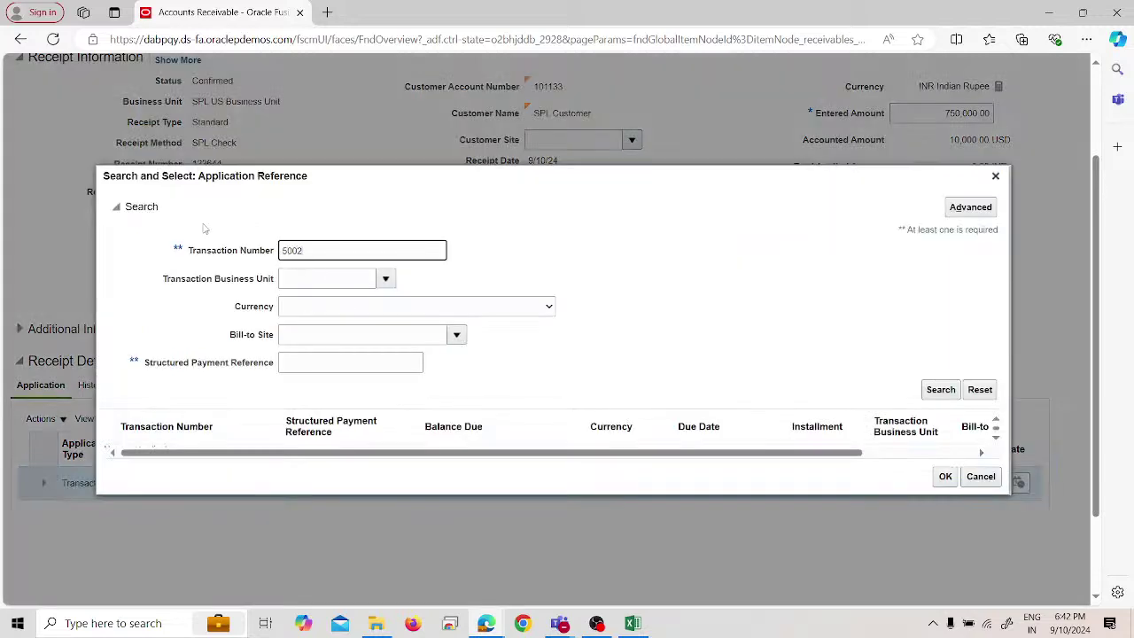
pyautogui.click(941, 391)
pyautogui.click(346, 254)
pyautogui.press('BackSpace')
pyautogui.click(940, 389)
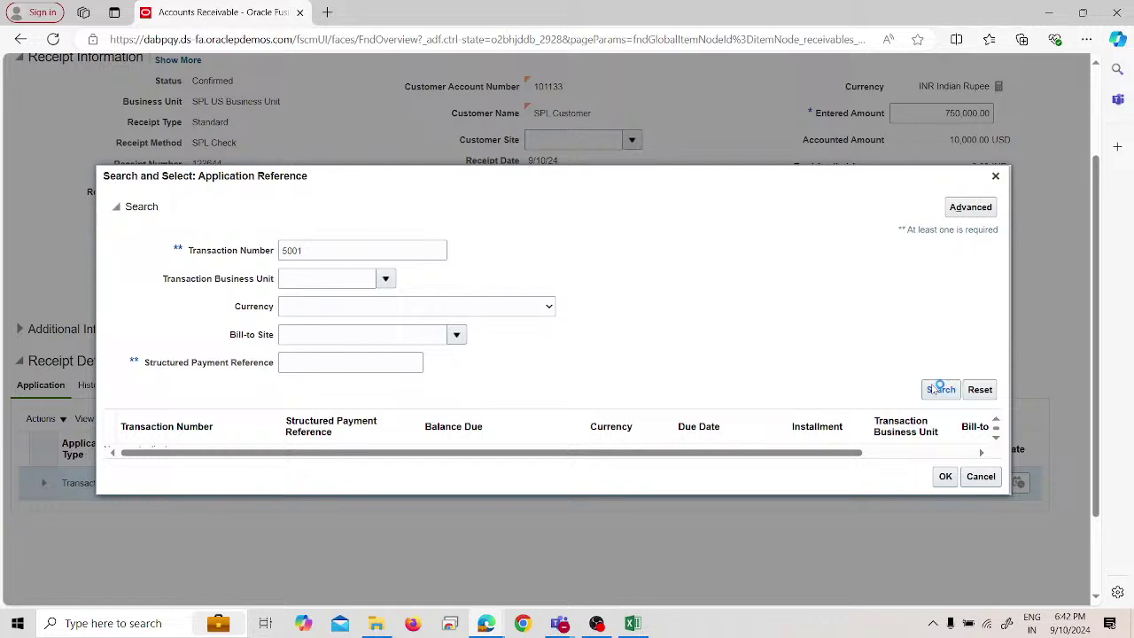
pyautogui.doubleClick(349, 246)
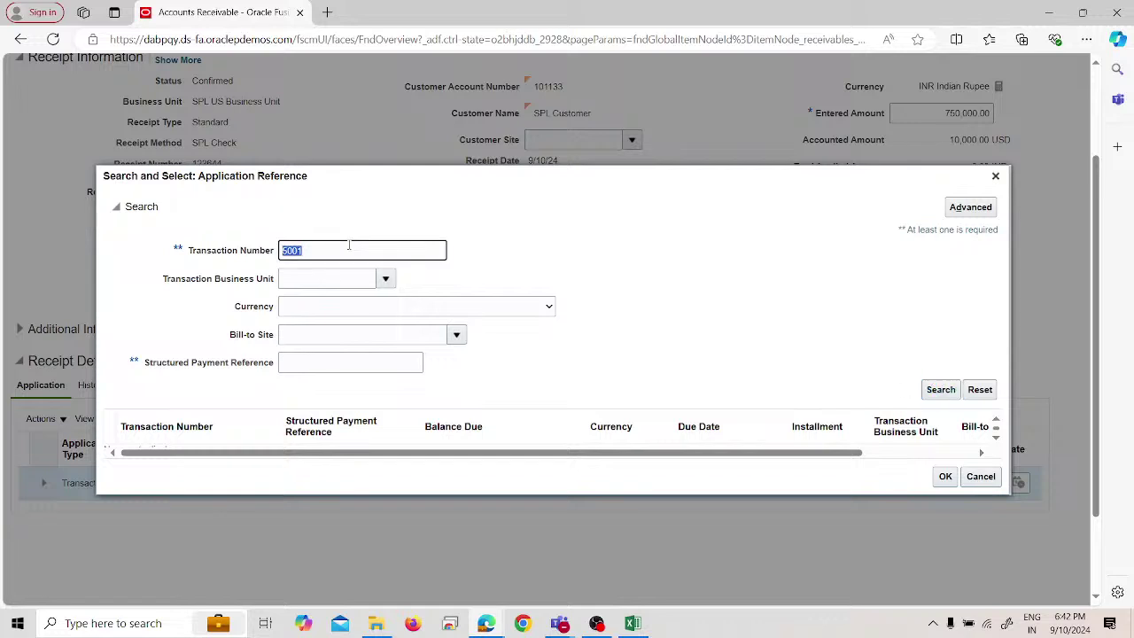
pyautogui.click(981, 476)
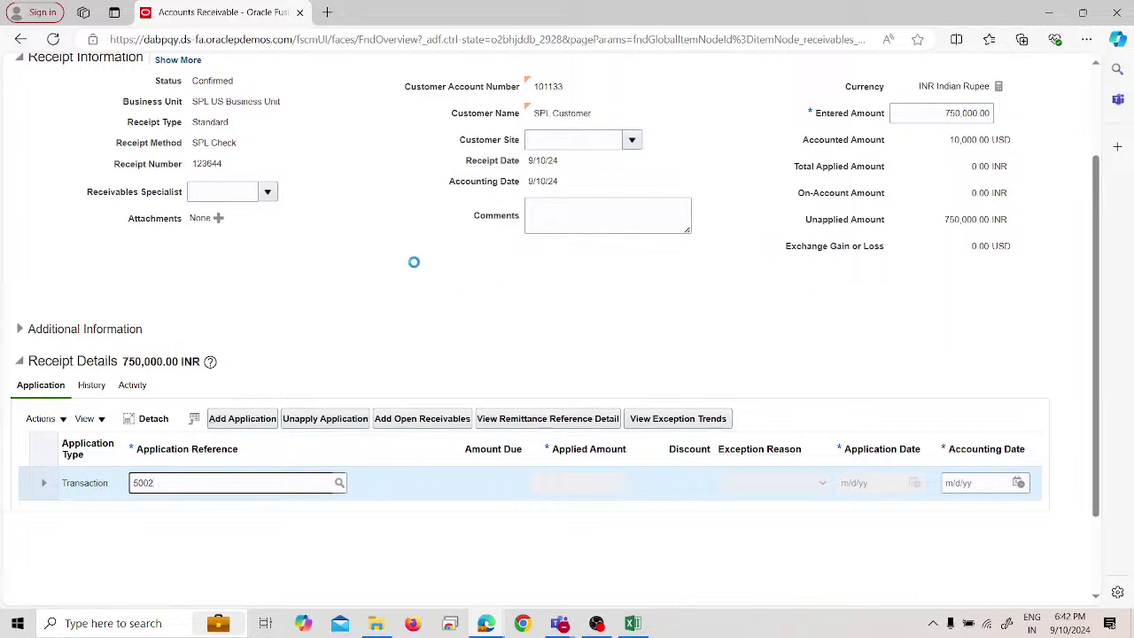
# Duplicate the browser tab of the receipt being edited.
pyautogui.scroll(3, 363, 324)
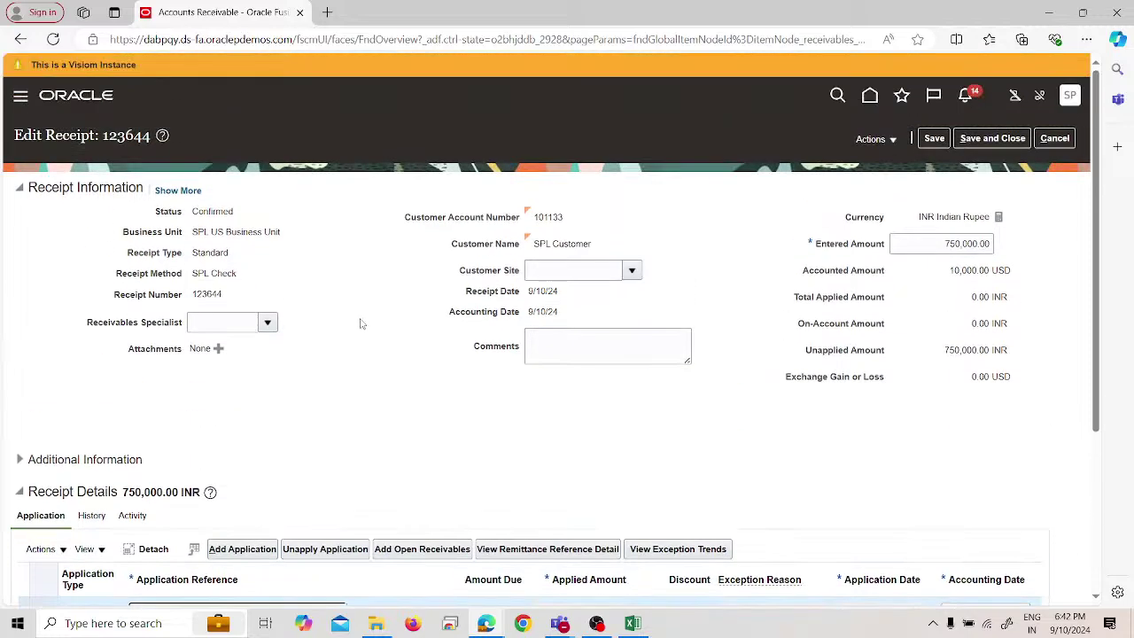
pyautogui.rightClick(233, 11)
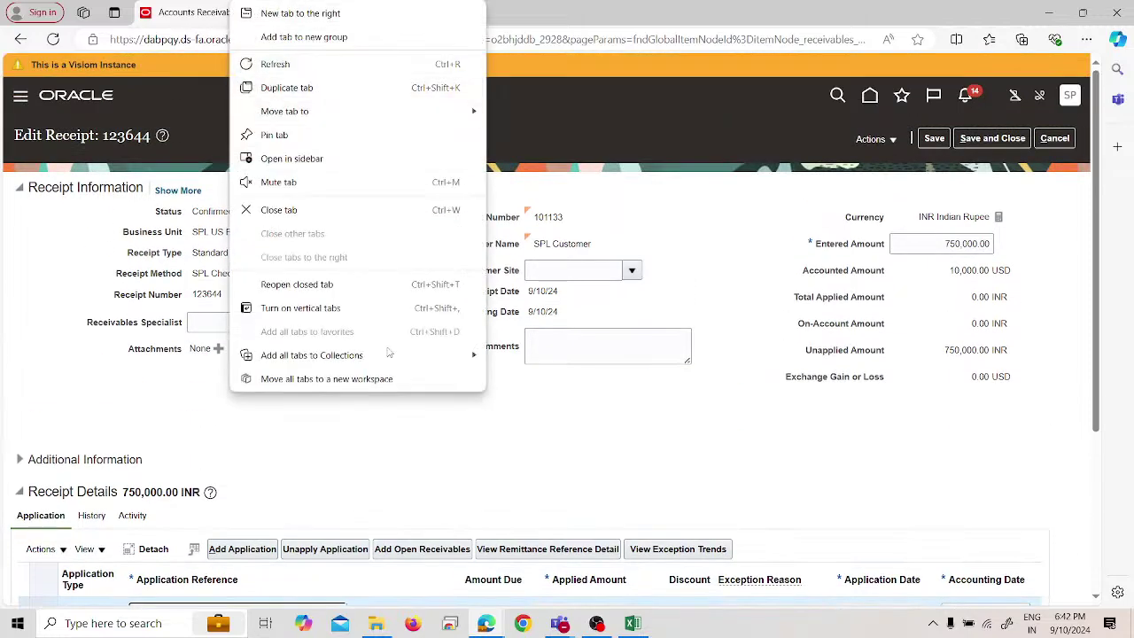
pyautogui.click(532, 490)
pyautogui.scroll(-2, 809, 418)
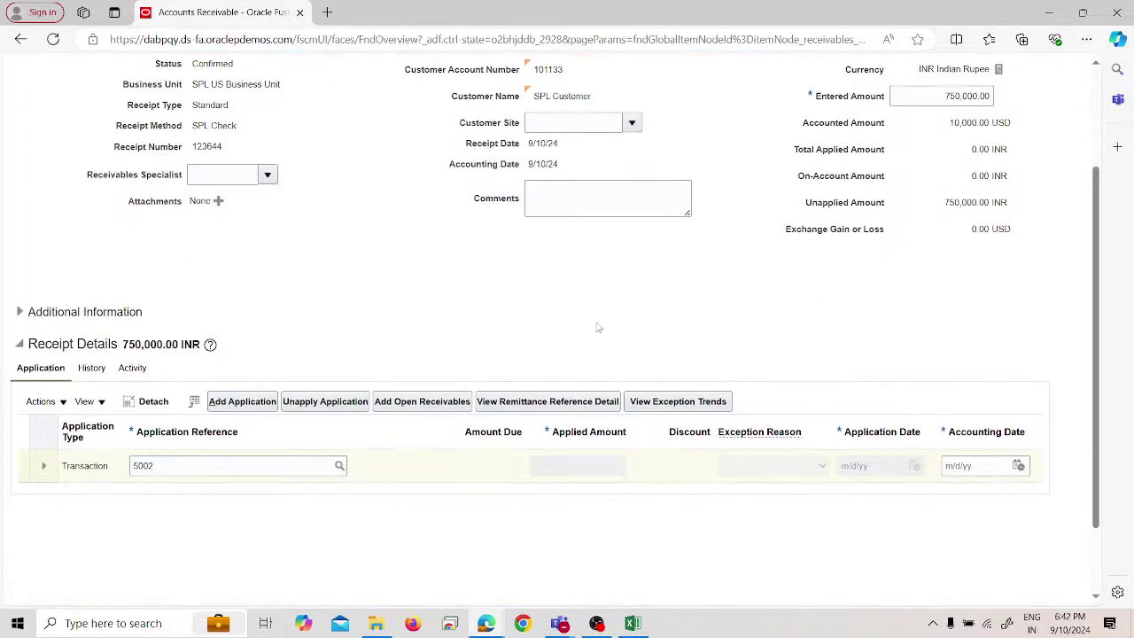
pyautogui.scroll(1, 485, 300)
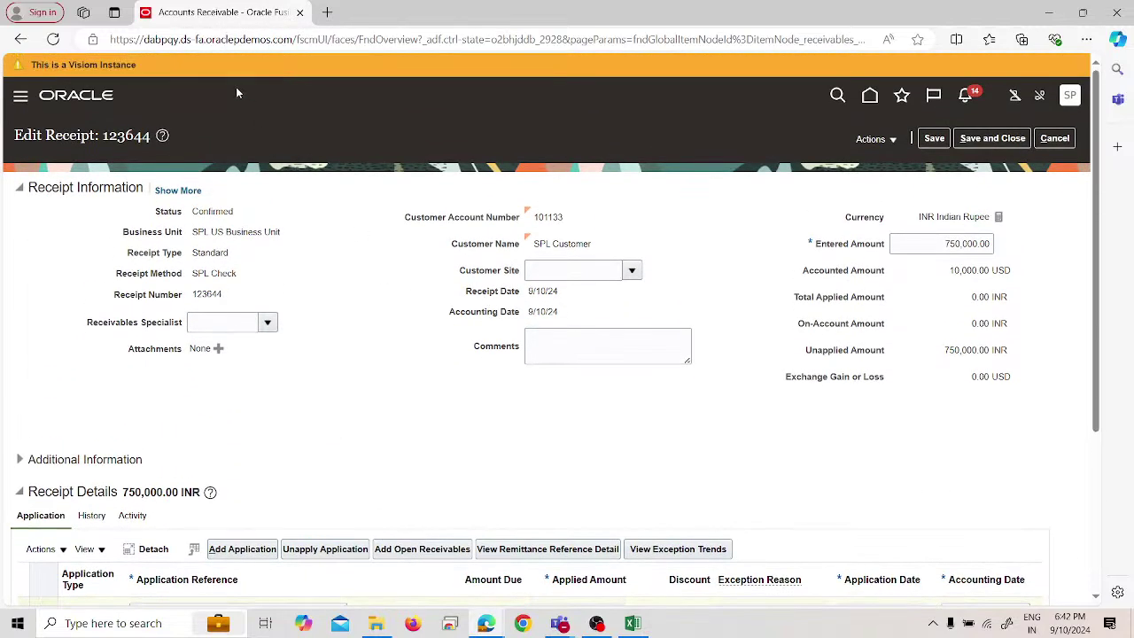
pyautogui.rightClick(218, 12)
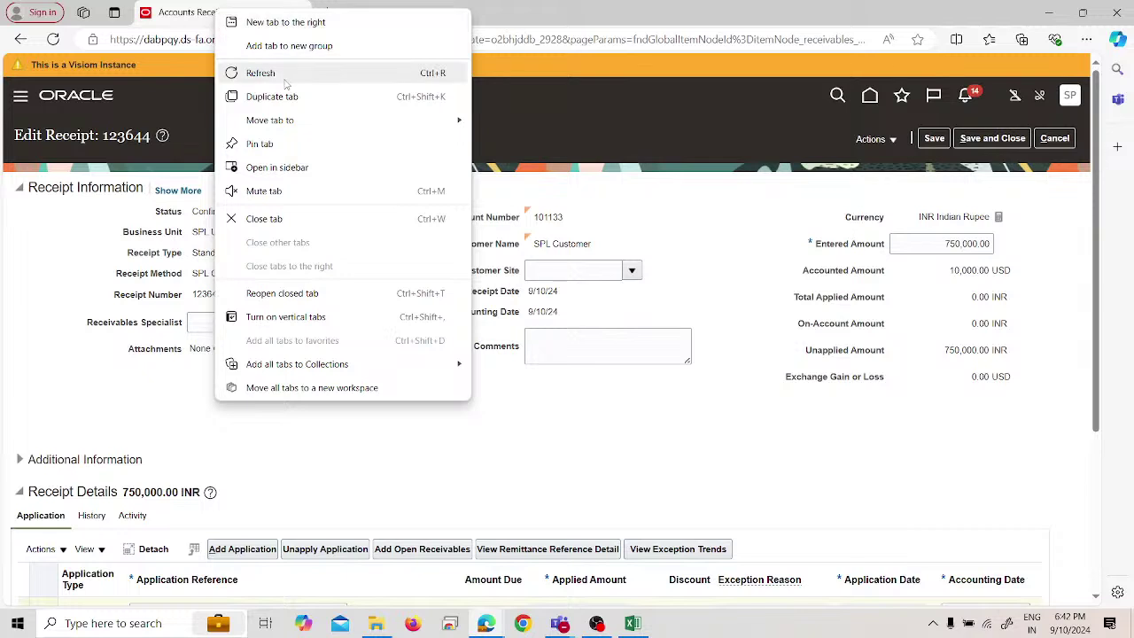
pyautogui.click(312, 97)
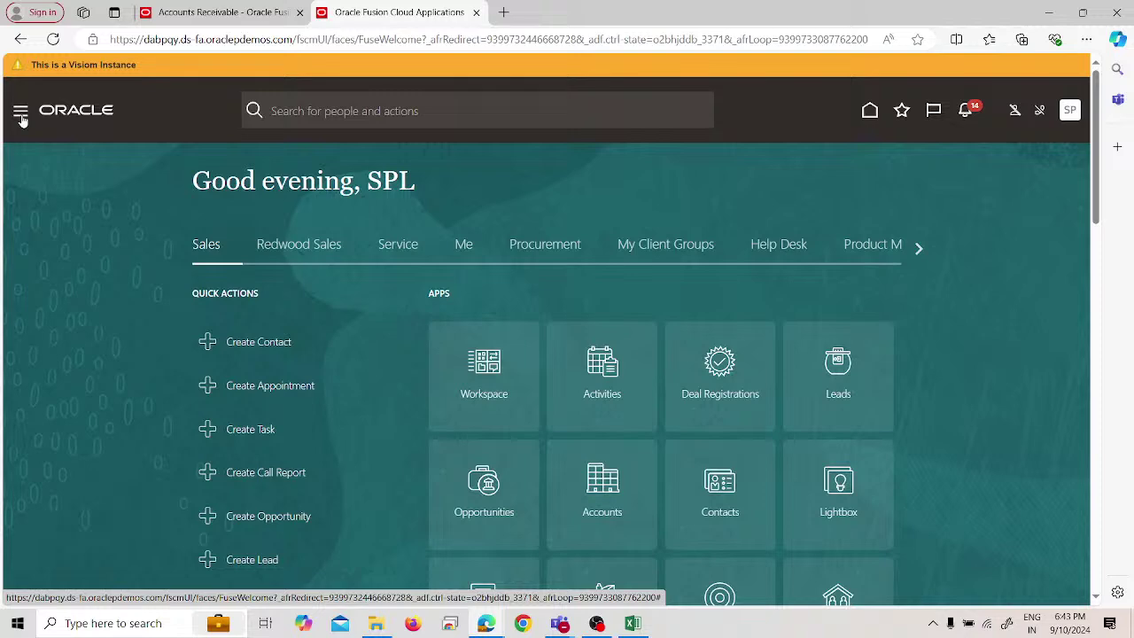
# Open the Manage Transactions page of Receivables Billing in the duplicated tab.
pyautogui.click(21, 115)
pyautogui.scroll(-3, 124, 301)
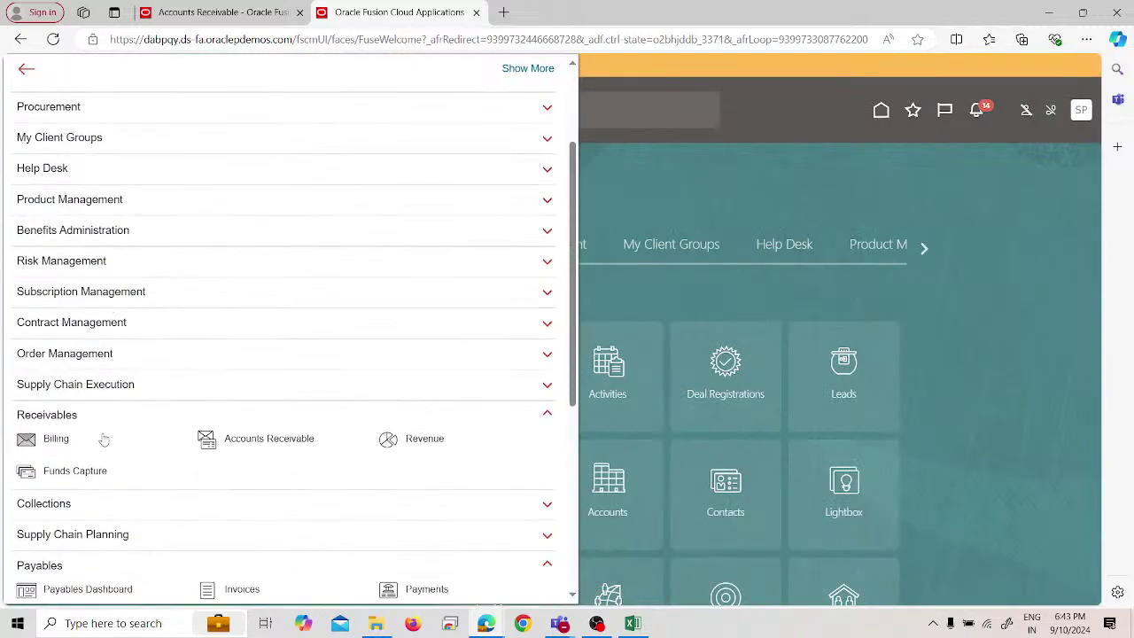
pyautogui.click(104, 440)
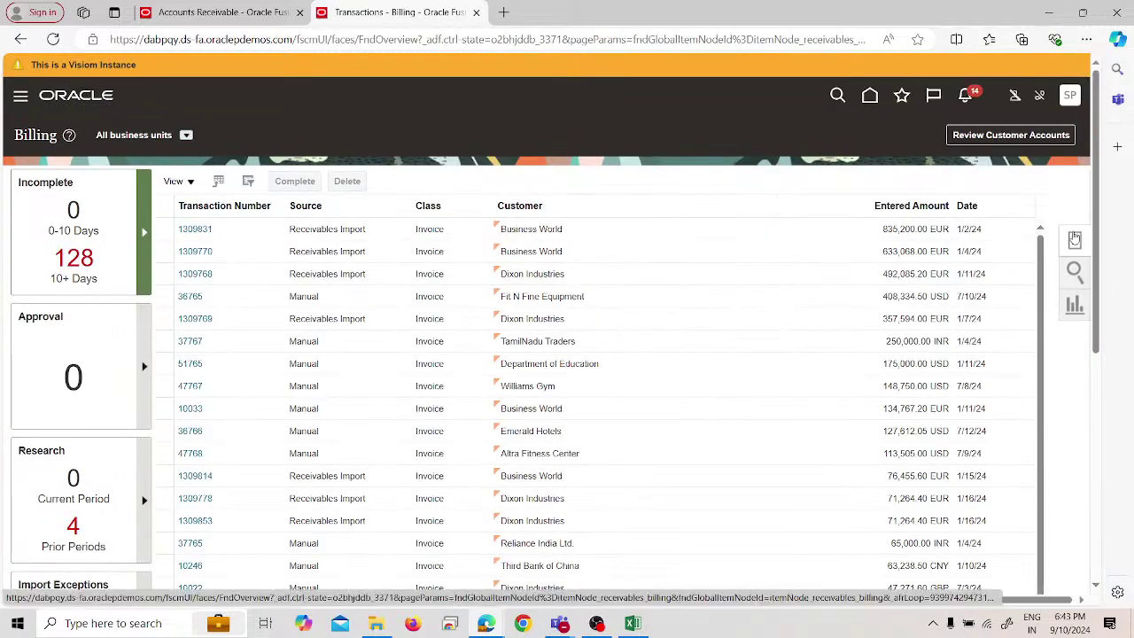
pyautogui.click(1074, 239)
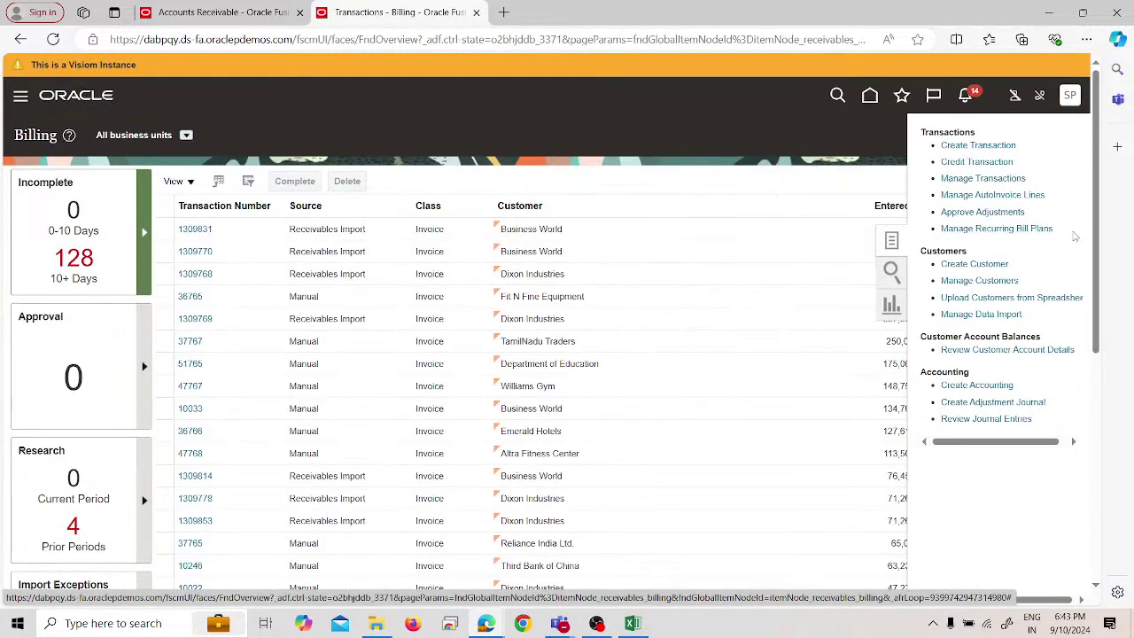
pyautogui.click(968, 178)
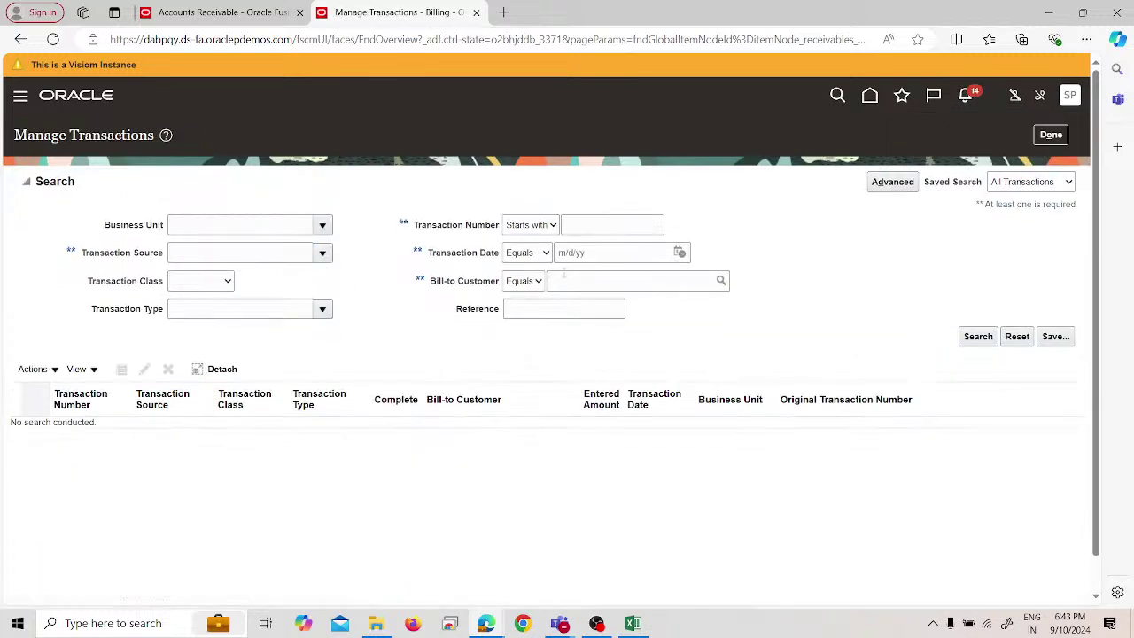
# Search for transactions with the source SPL Invoice and examine their numbers, amounts and dates to find the right invoice.
pyautogui.click(321, 254)
pyautogui.scroll(-5, 232, 381)
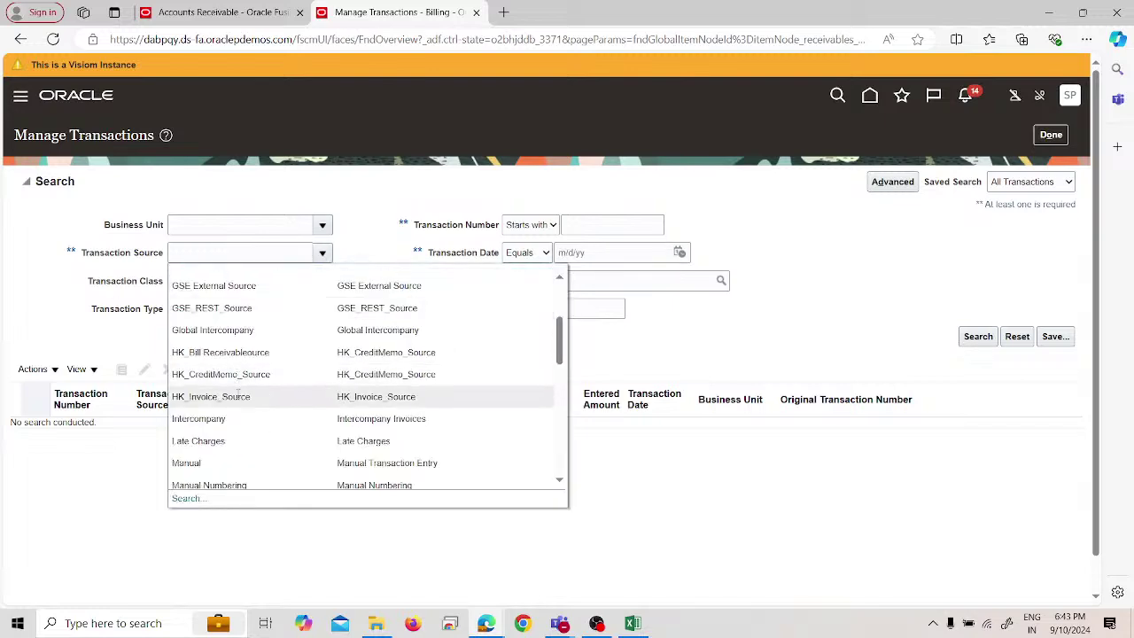
pyautogui.scroll(-5, 238, 399)
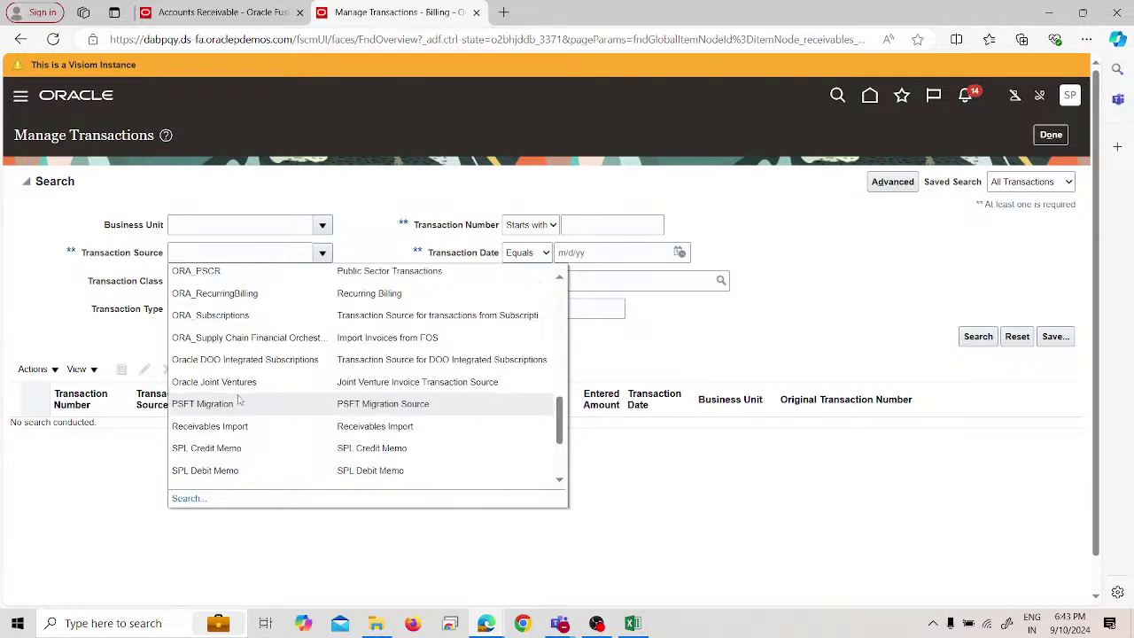
pyautogui.scroll(-2, 244, 440)
pyautogui.click(213, 418)
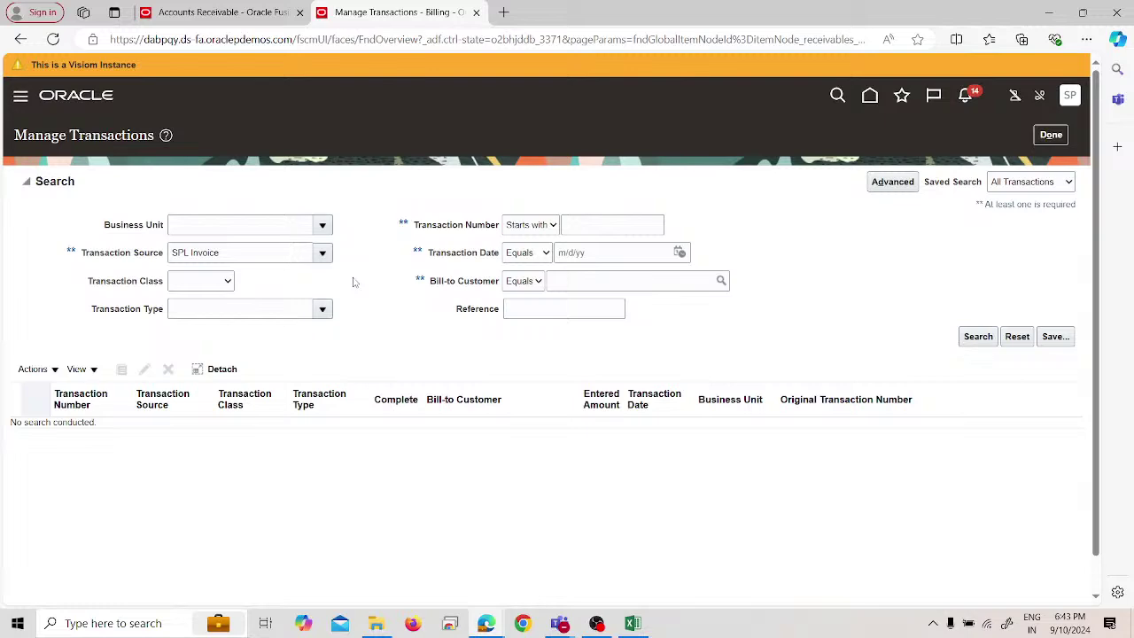
pyautogui.scroll(-1, 352, 282)
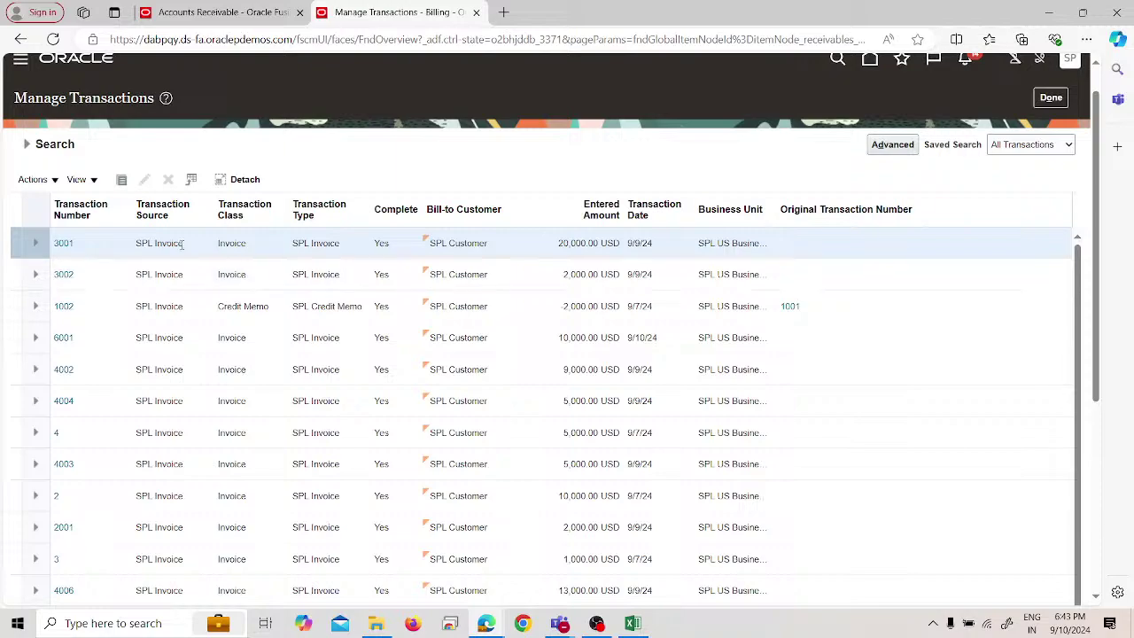
pyautogui.scroll(-2, 183, 246)
pyautogui.scroll(-4, 210, 330)
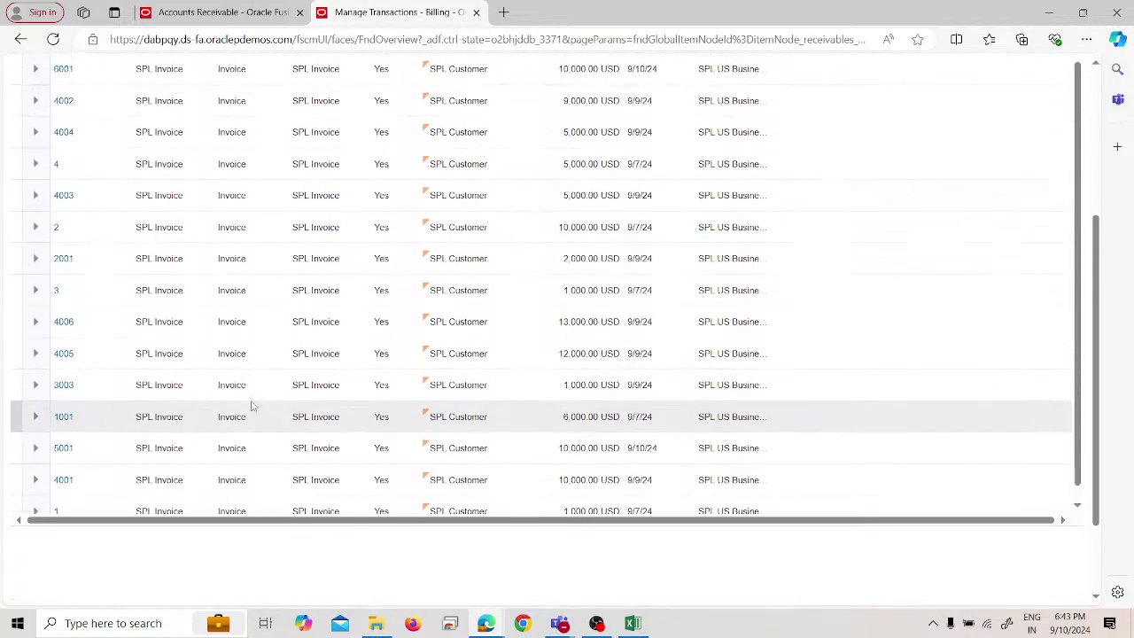
pyautogui.scroll(-5, 251, 403)
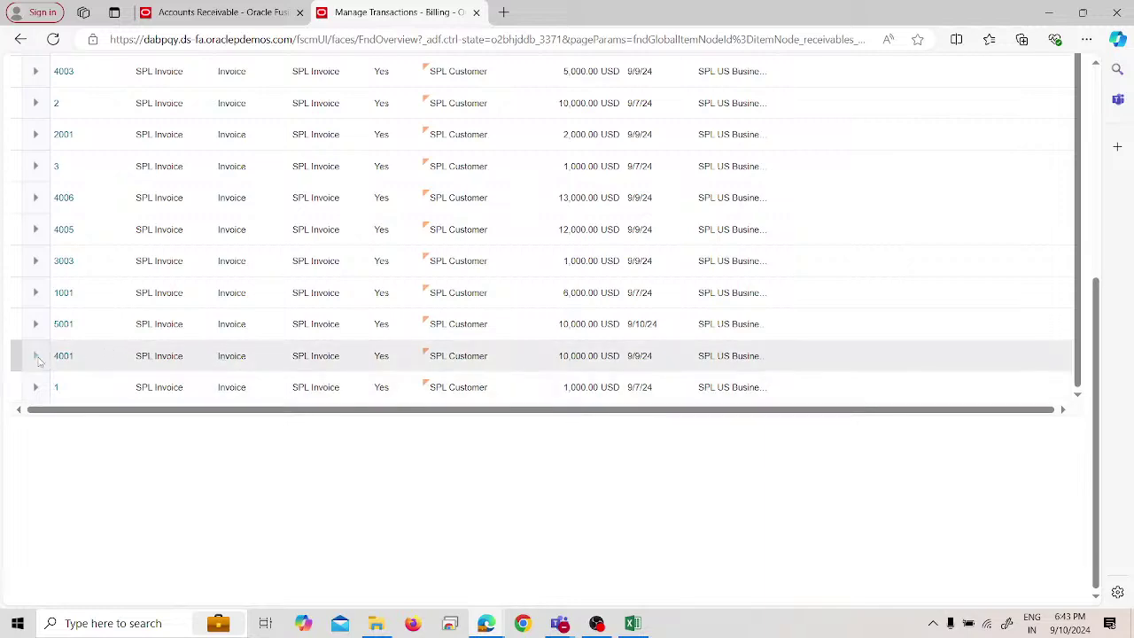
pyautogui.scroll(2, 119, 353)
pyautogui.scroll(1, 120, 353)
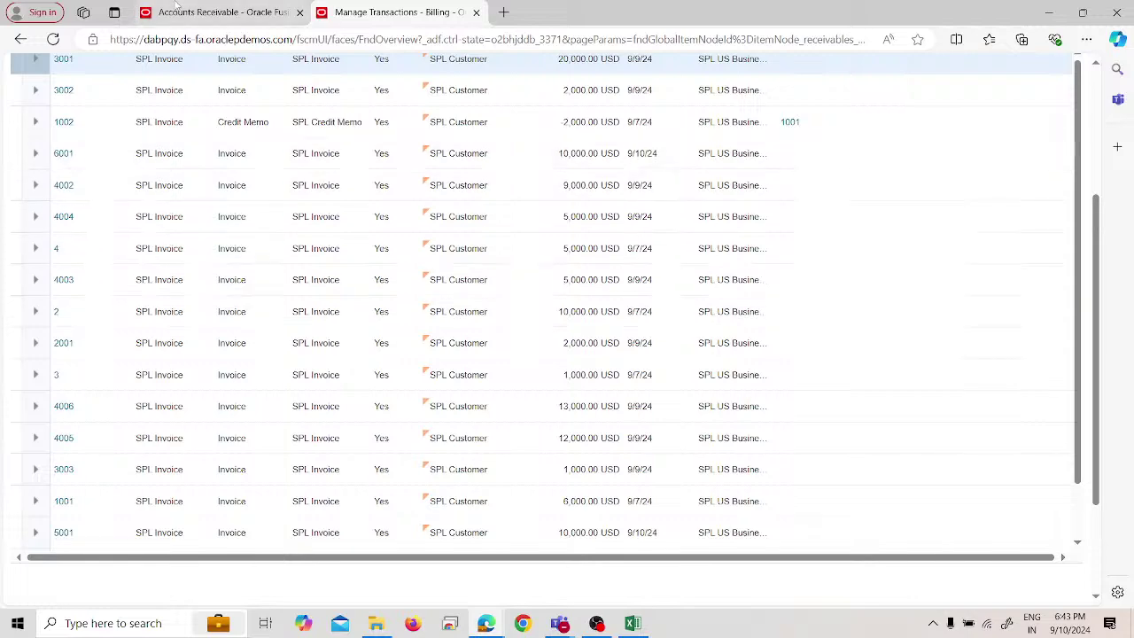
# Return to the INR receipt and choose transaction 6001 as the application reference of its application line.
pyautogui.click(217, 12)
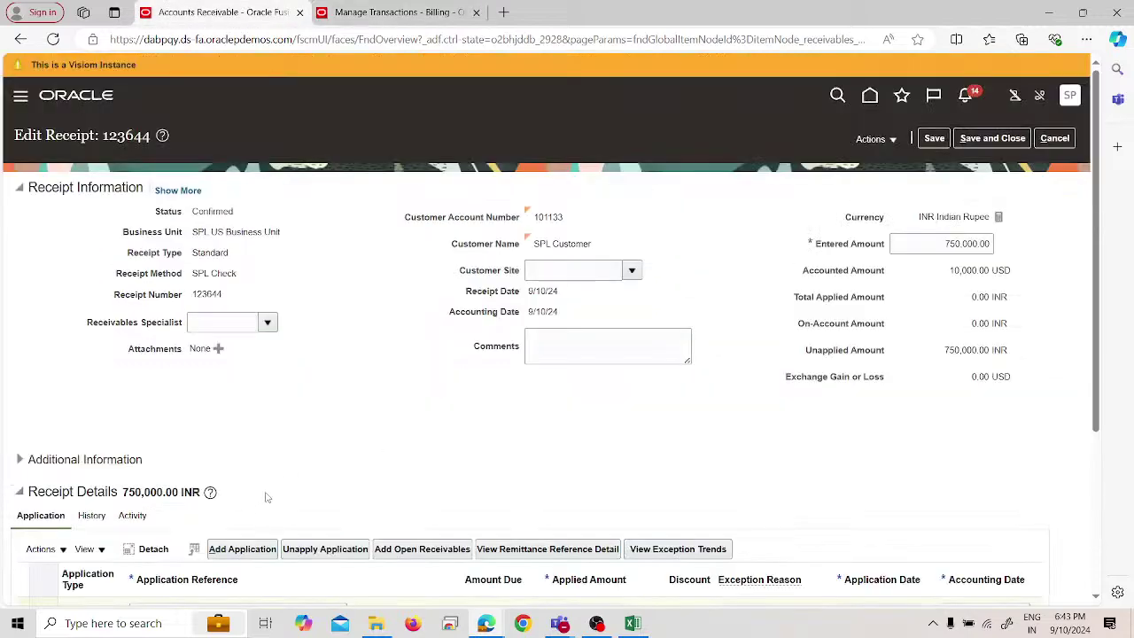
pyautogui.click(242, 549)
pyautogui.doubleClick(257, 539)
pyautogui.write('6001')
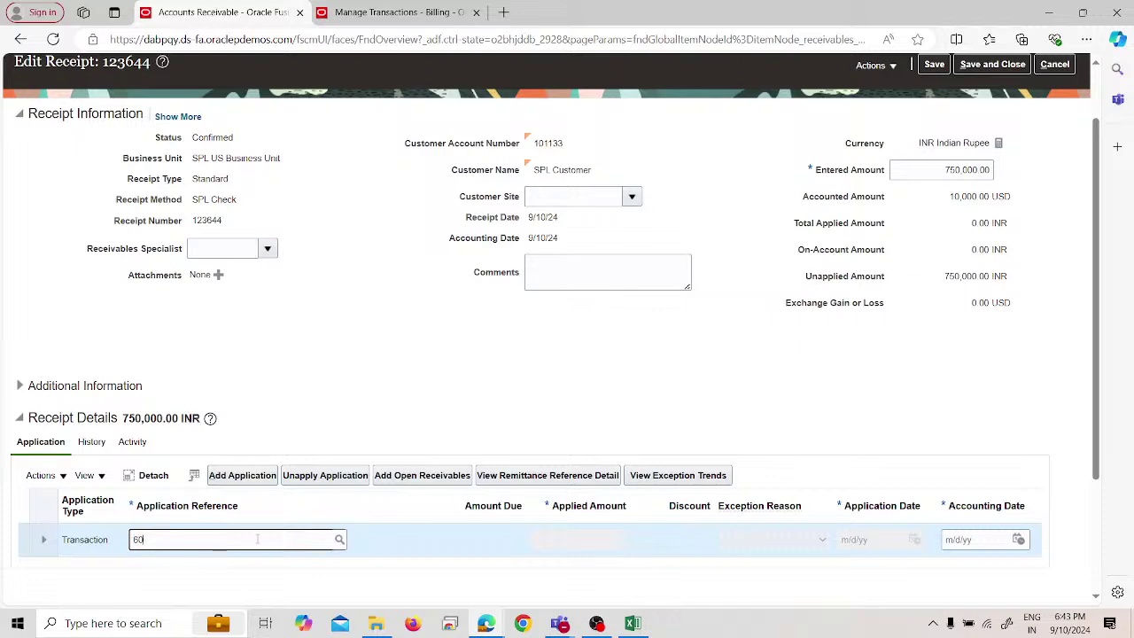
pyautogui.click(340, 543)
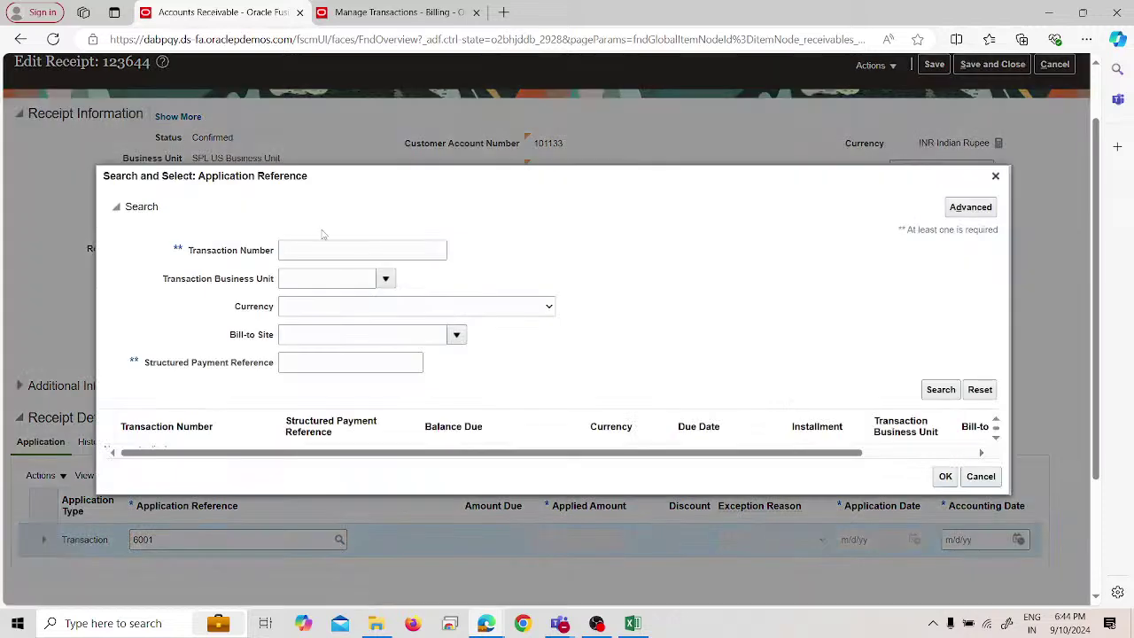
pyautogui.click(324, 248)
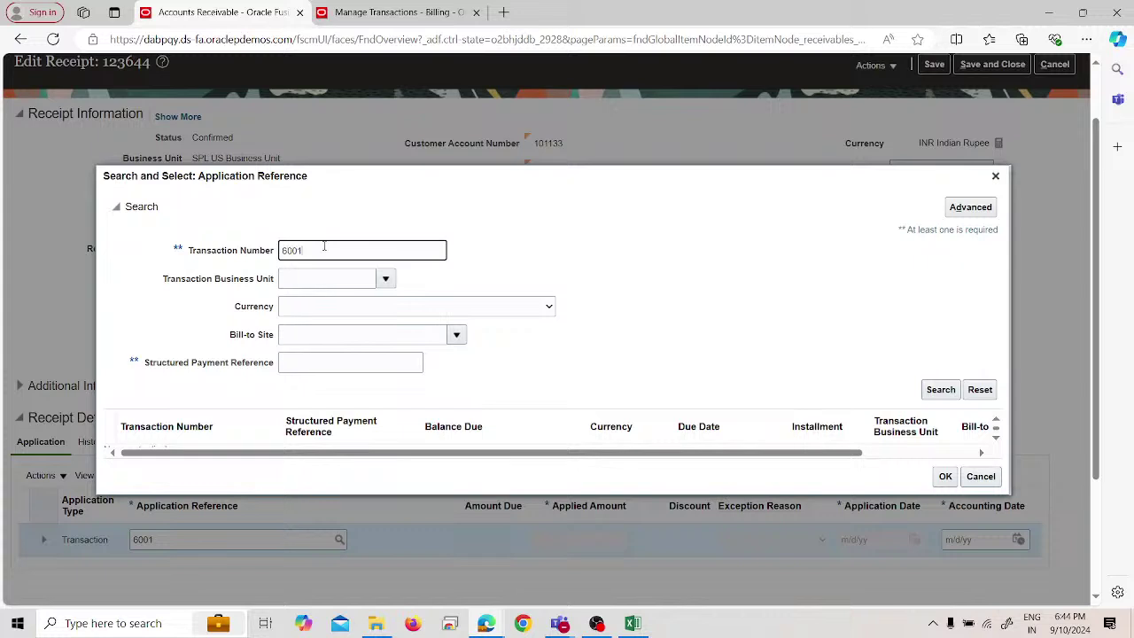
pyautogui.click(941, 390)
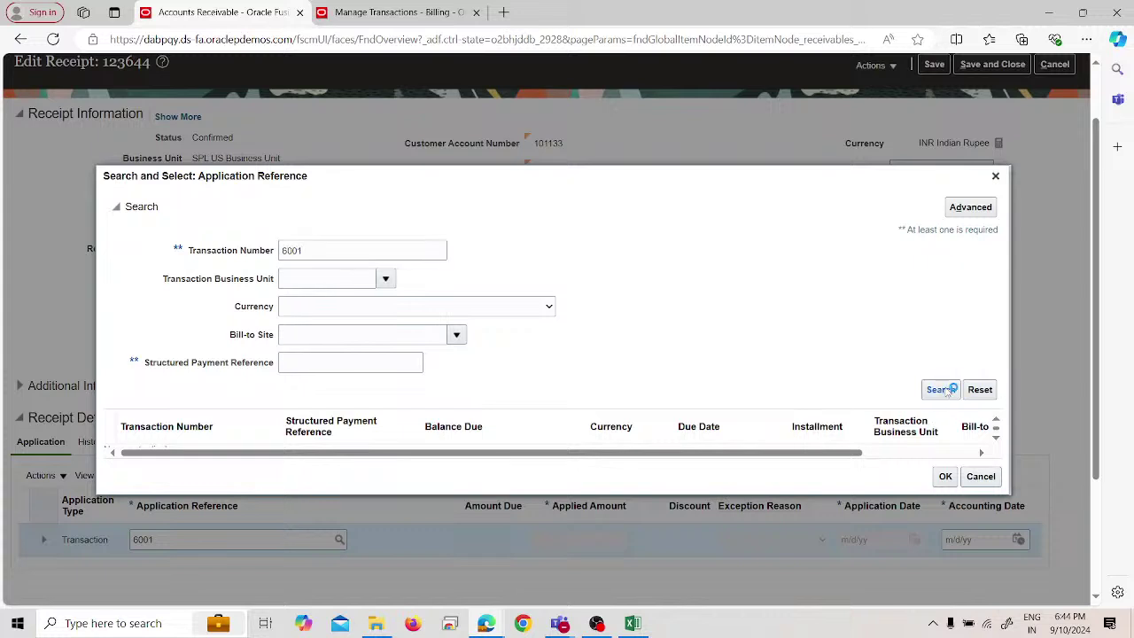
pyautogui.click(694, 444)
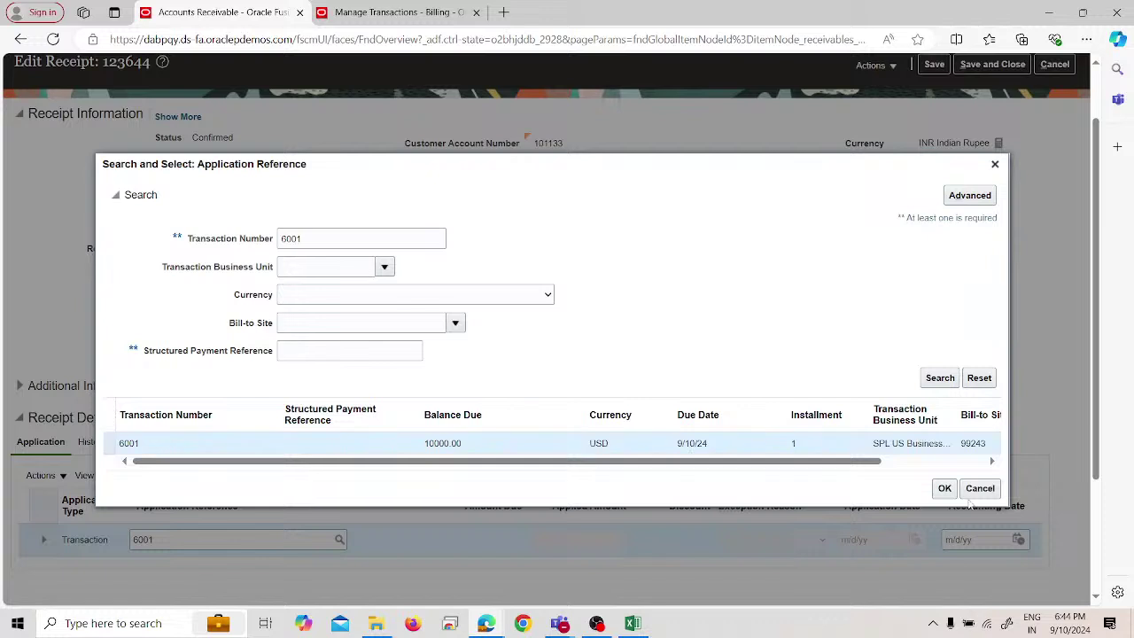
pyautogui.click(944, 488)
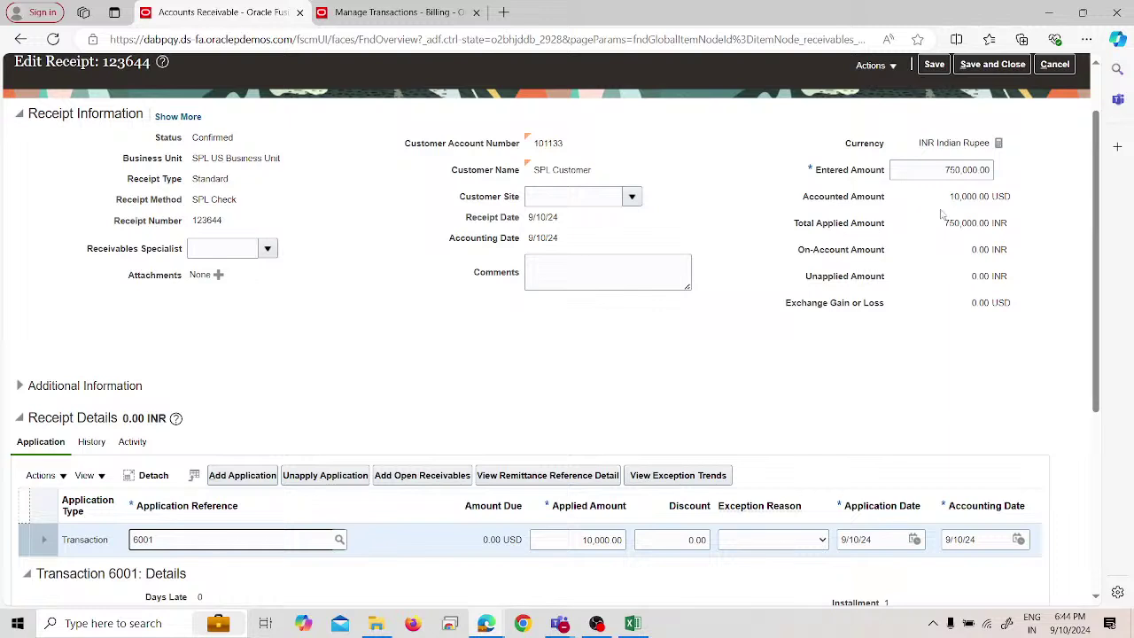
# Save the receipt with its application and complete its accounting before saving and closing it.
pyautogui.click(936, 66)
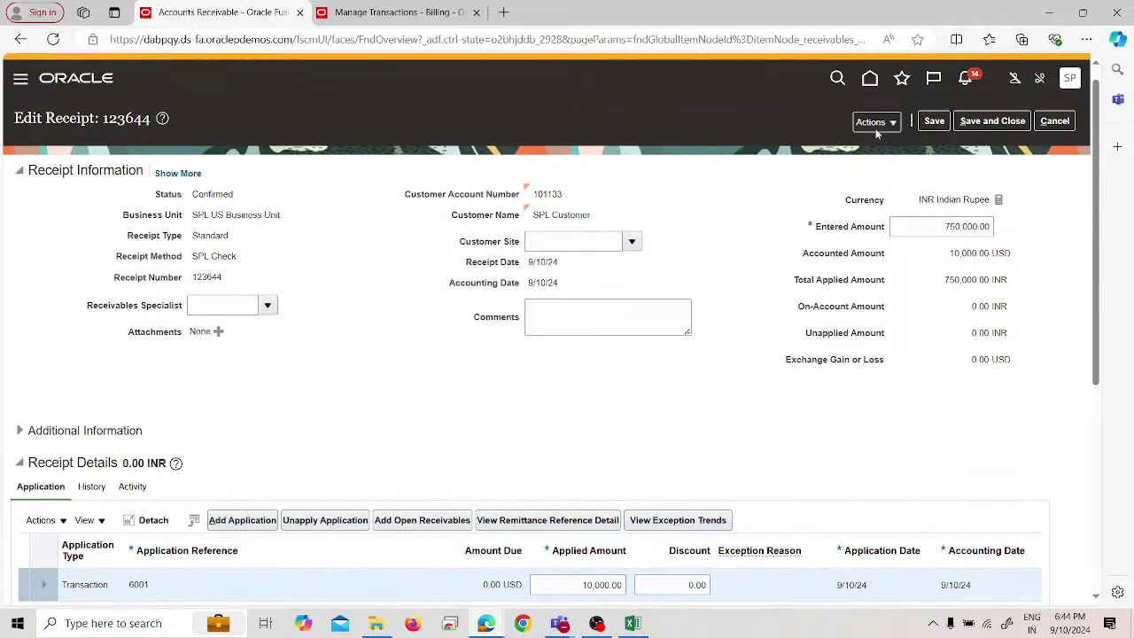
pyautogui.click(876, 121)
pyautogui.click(885, 202)
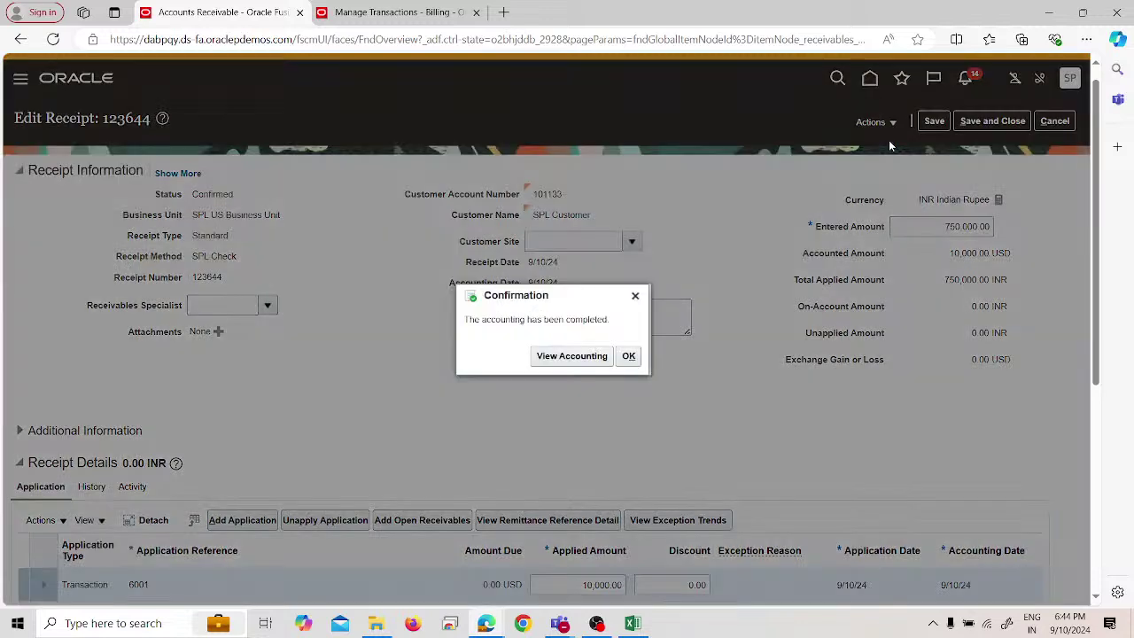
pyautogui.click(629, 355)
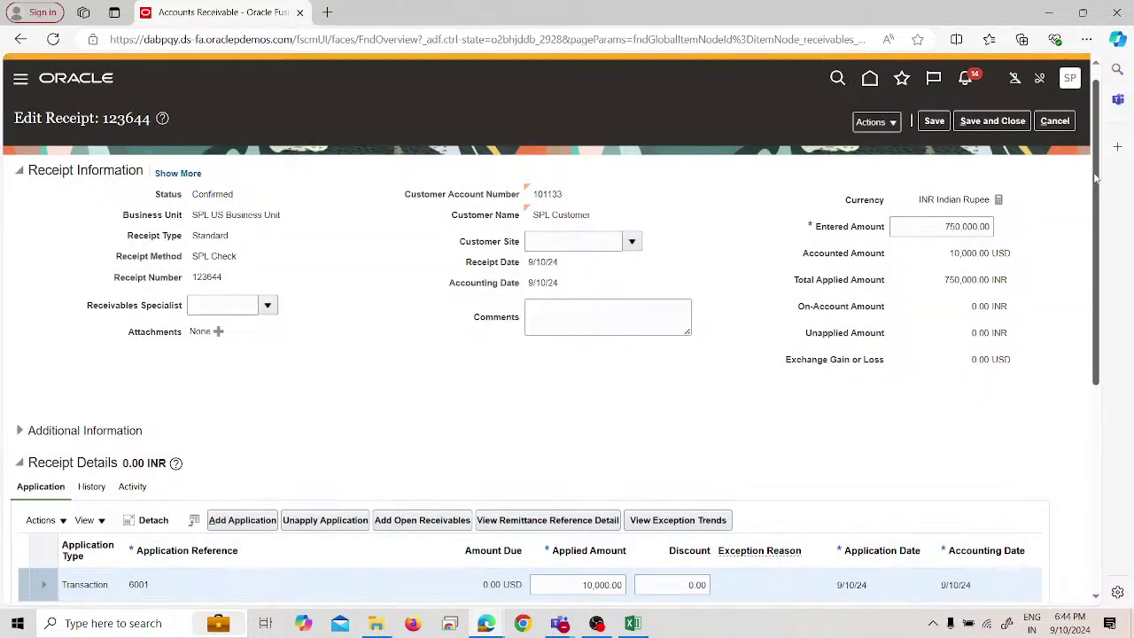
pyautogui.click(993, 121)
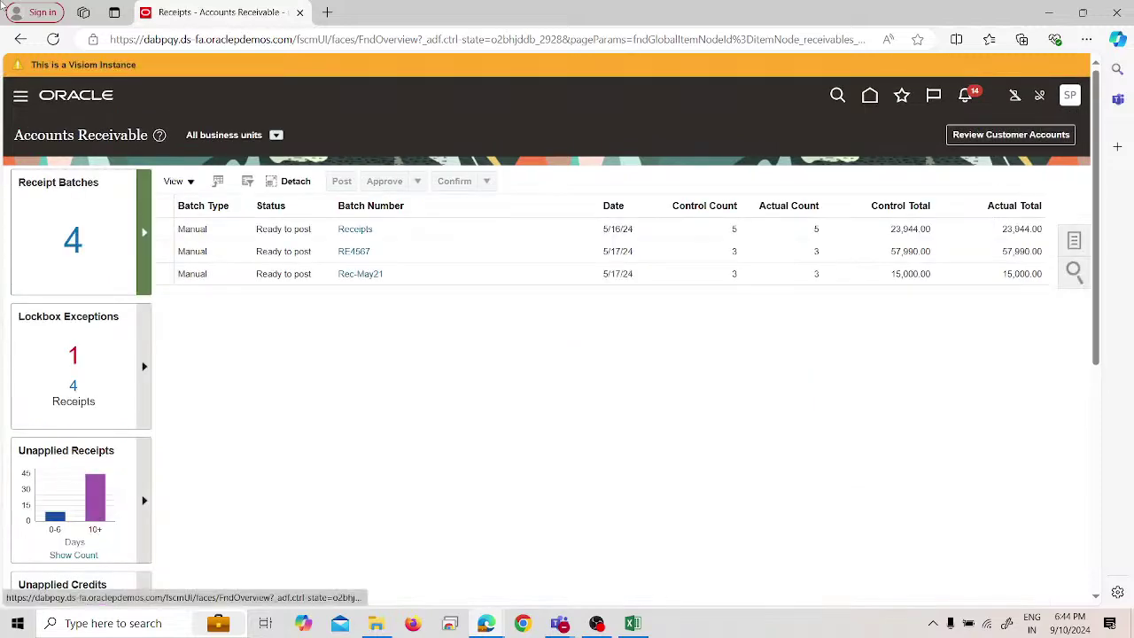
# Search for transaction number 6001 on the Manage Transactions page of Receivables Billing.
pyautogui.click(20, 95)
pyautogui.scroll(-3, 85, 334)
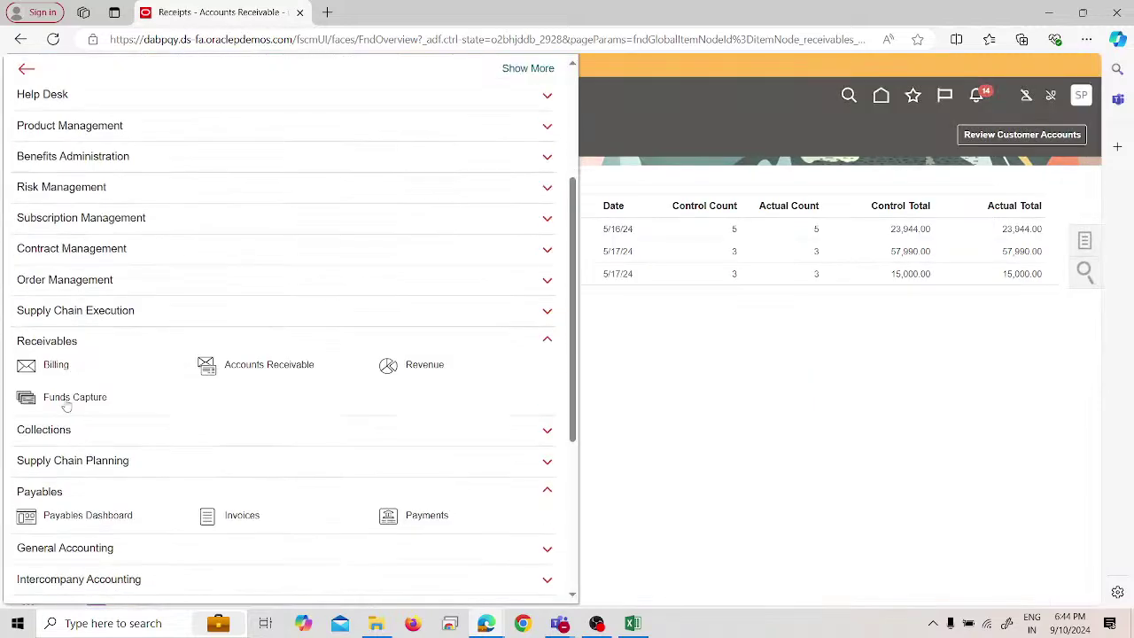
pyautogui.click(68, 368)
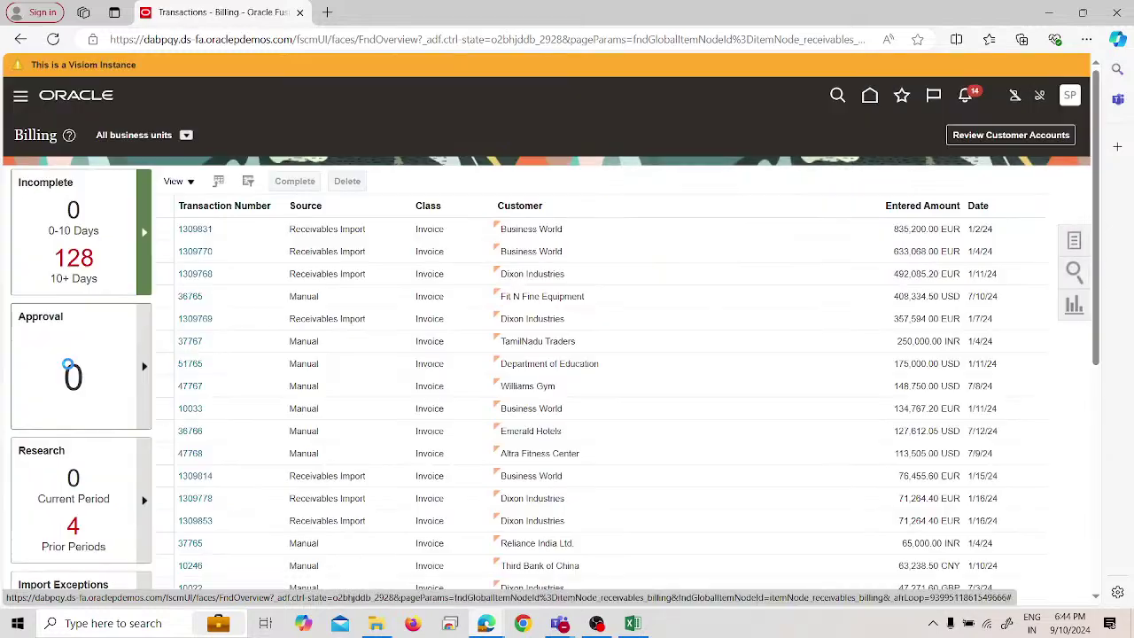
pyautogui.click(1074, 240)
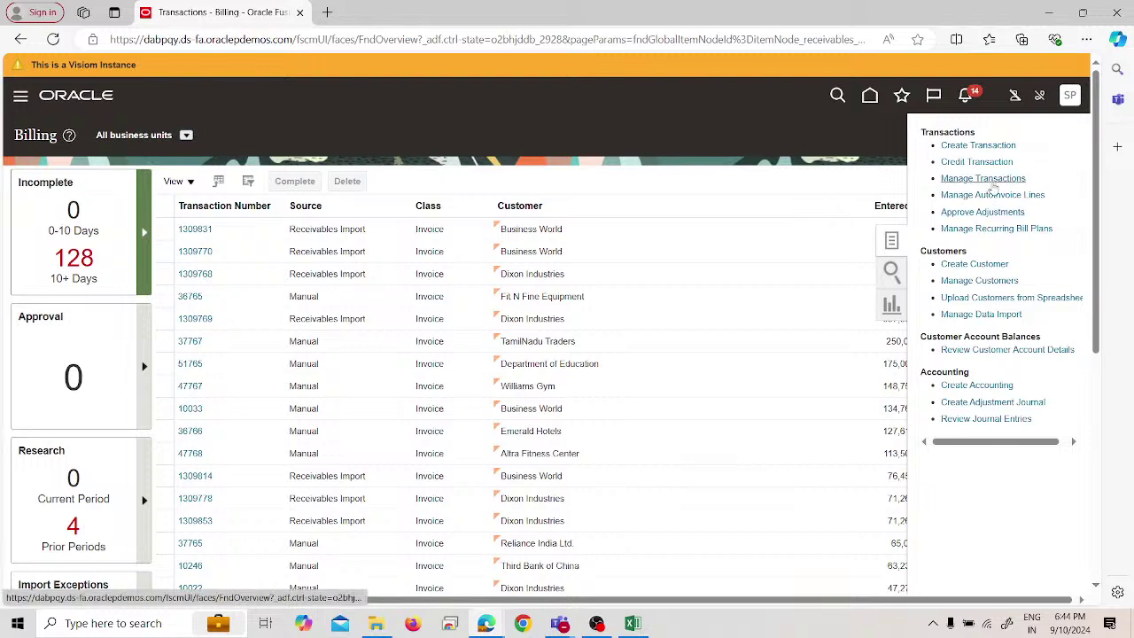
pyautogui.click(991, 179)
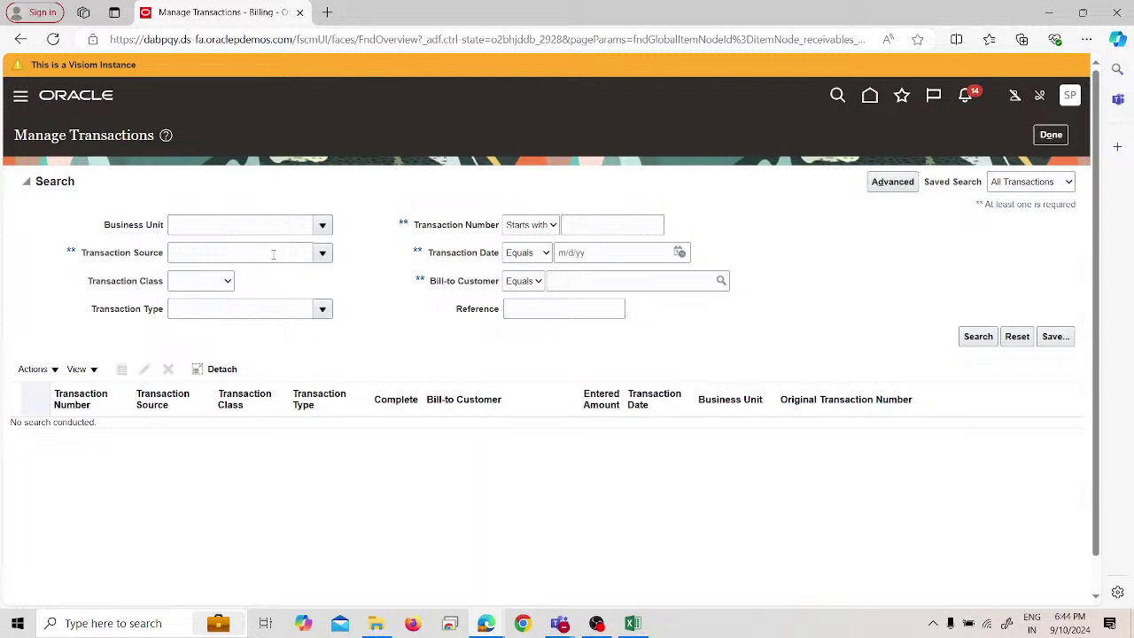
pyautogui.click(575, 283)
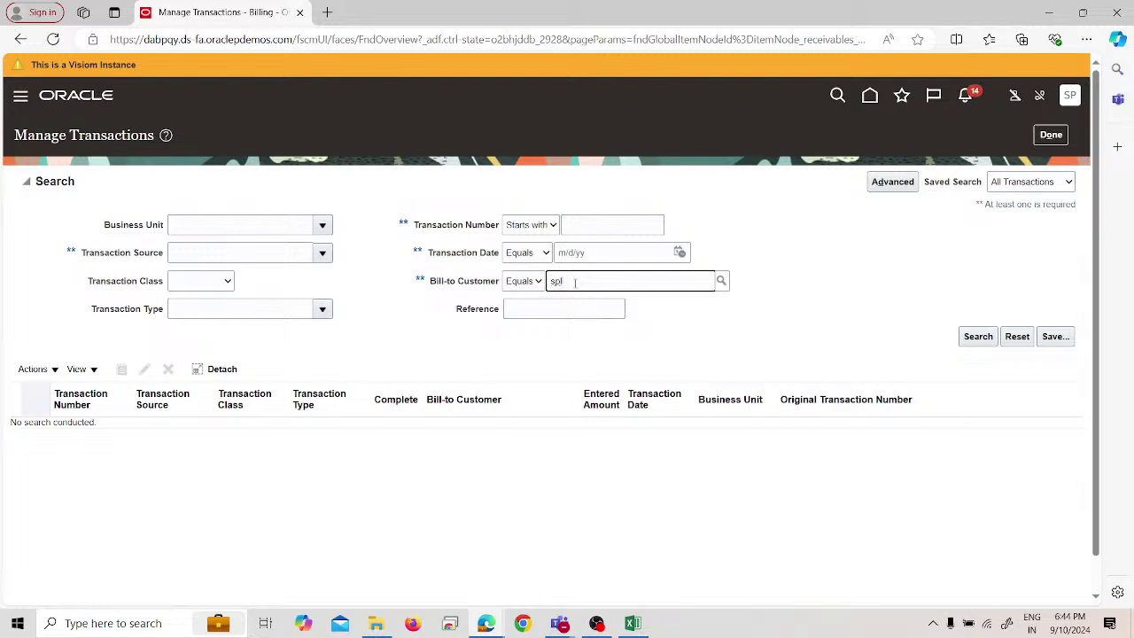
pyautogui.click(600, 231)
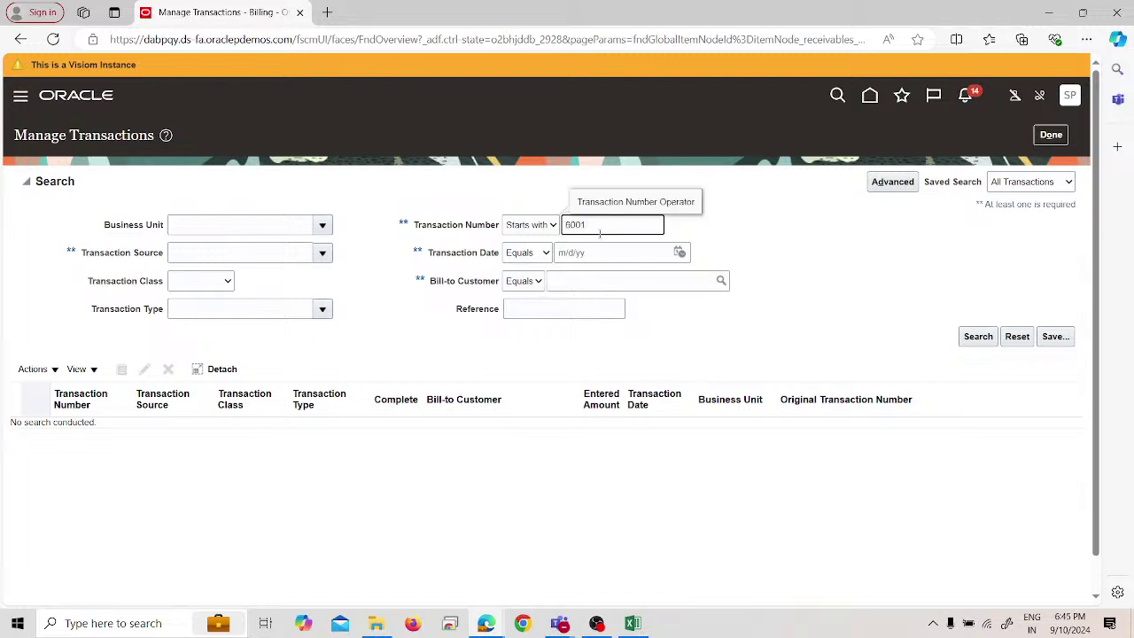
pyautogui.press('Return')
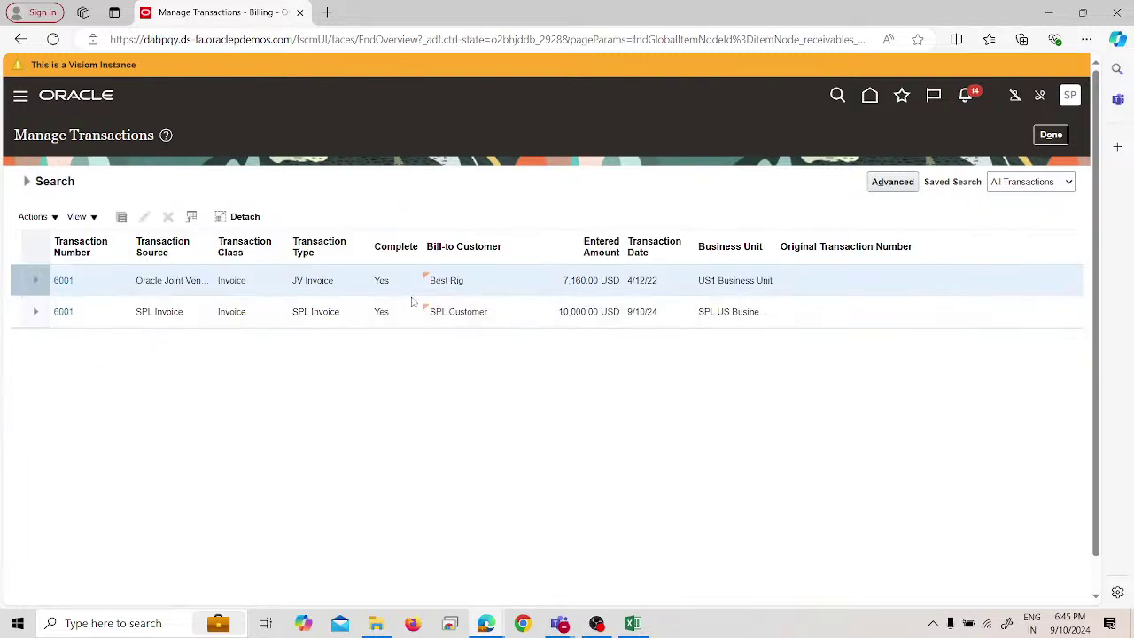
# Open the SPL Customer invoice 6001 and examine its balance details in the entered currency, then close the details.
pyautogui.click(63, 312)
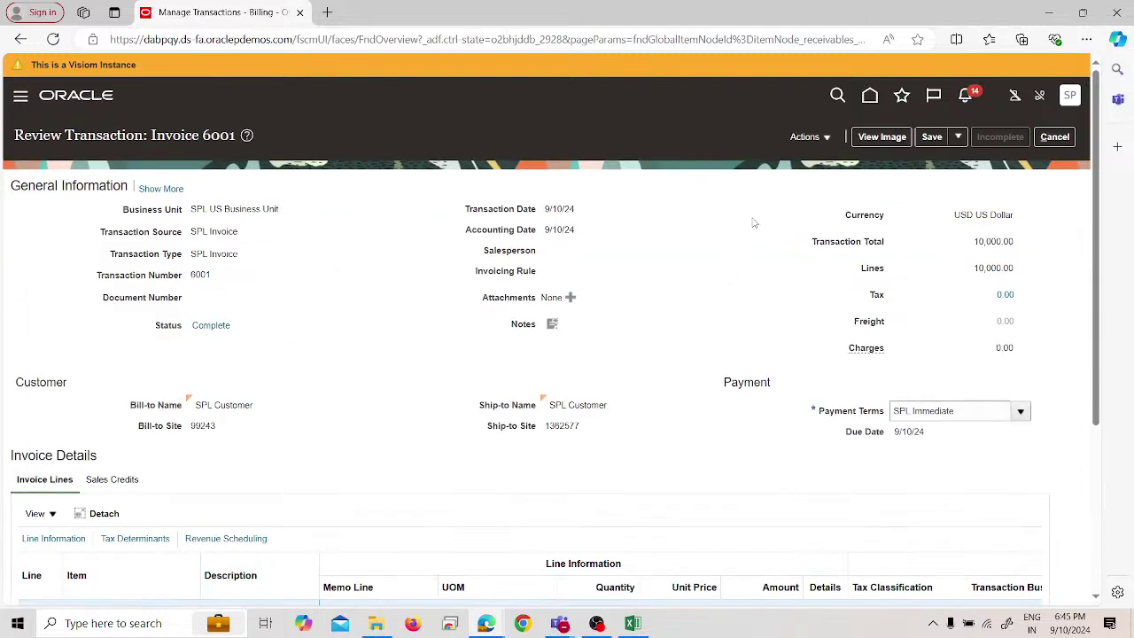
pyautogui.click(806, 137)
pyautogui.click(856, 361)
pyautogui.scroll(-2, 741, 310)
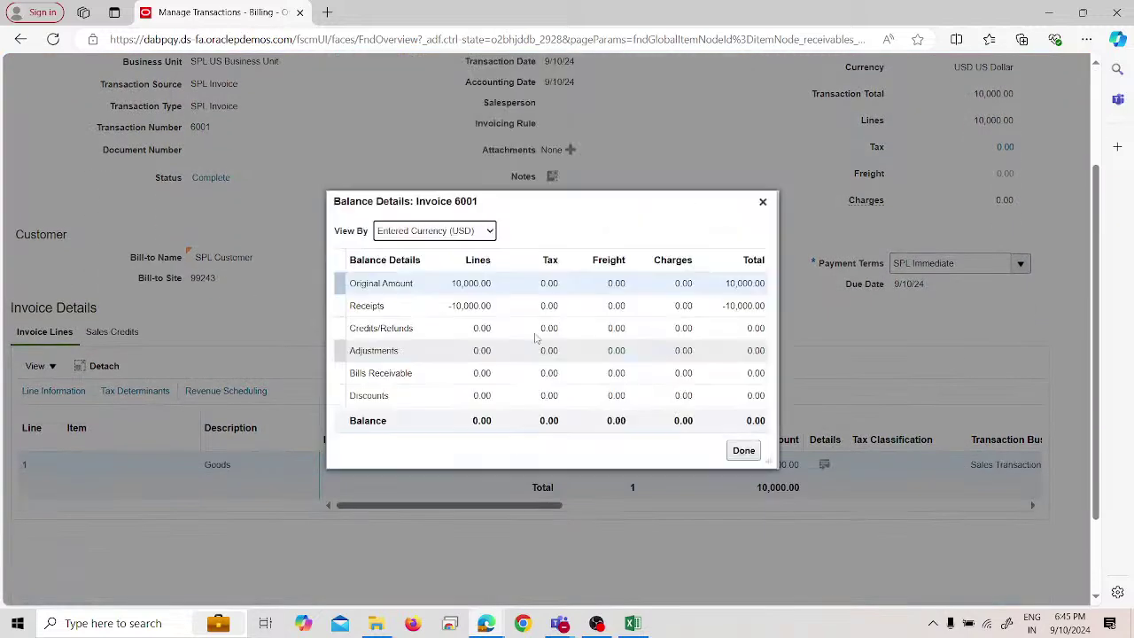
pyautogui.click(751, 452)
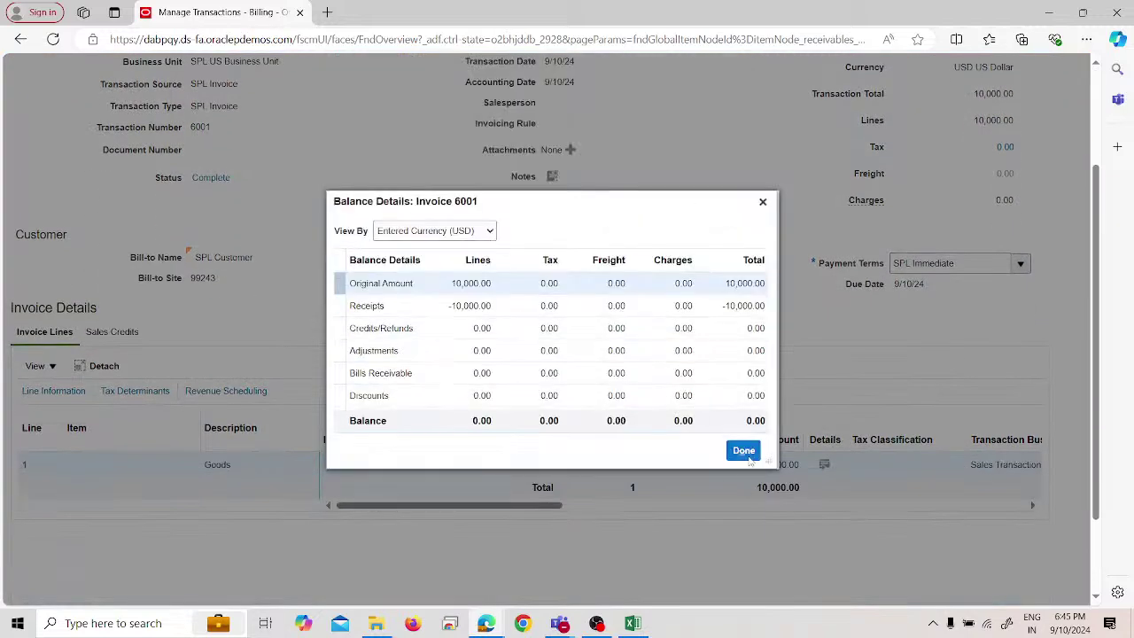
pyautogui.click(745, 454)
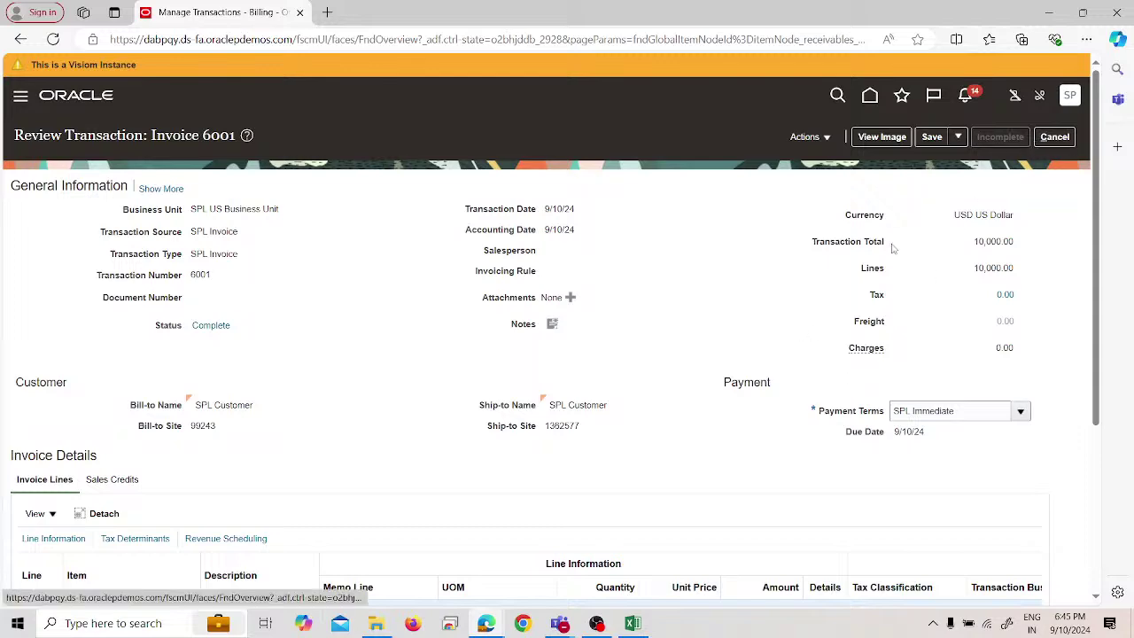
# Switch to the Excel worksheet and review the Reciprocal Customers and Cross Currency Receipts topics on Sheet2.
pyautogui.moveTo(633, 623)
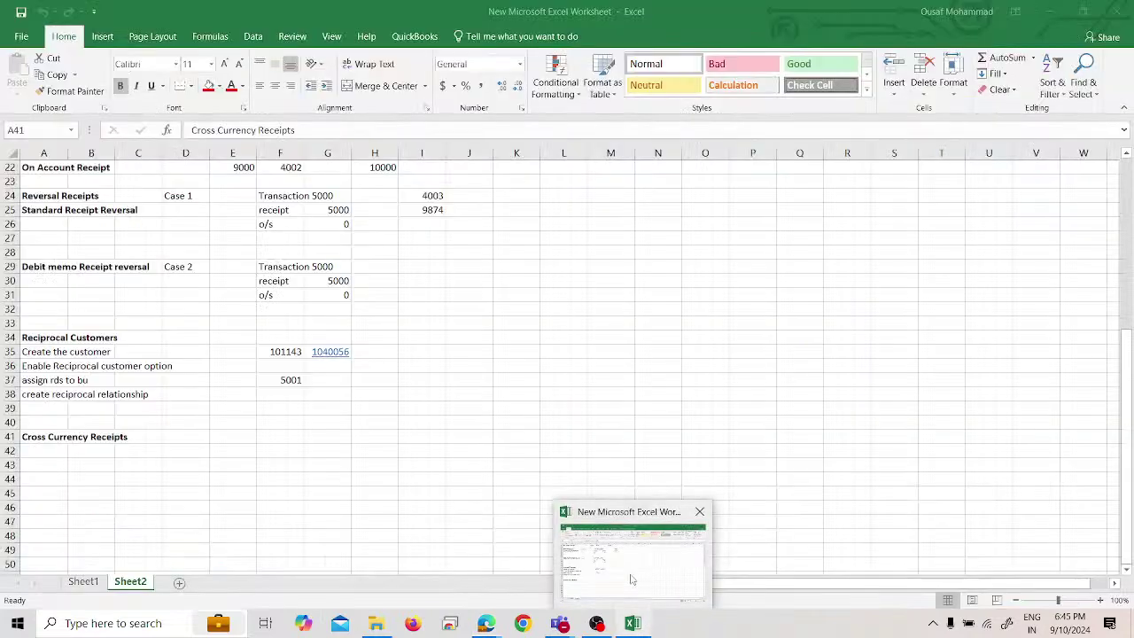
pyautogui.click(632, 579)
pyautogui.click(47, 340)
pyautogui.click(84, 449)
pyautogui.click(66, 439)
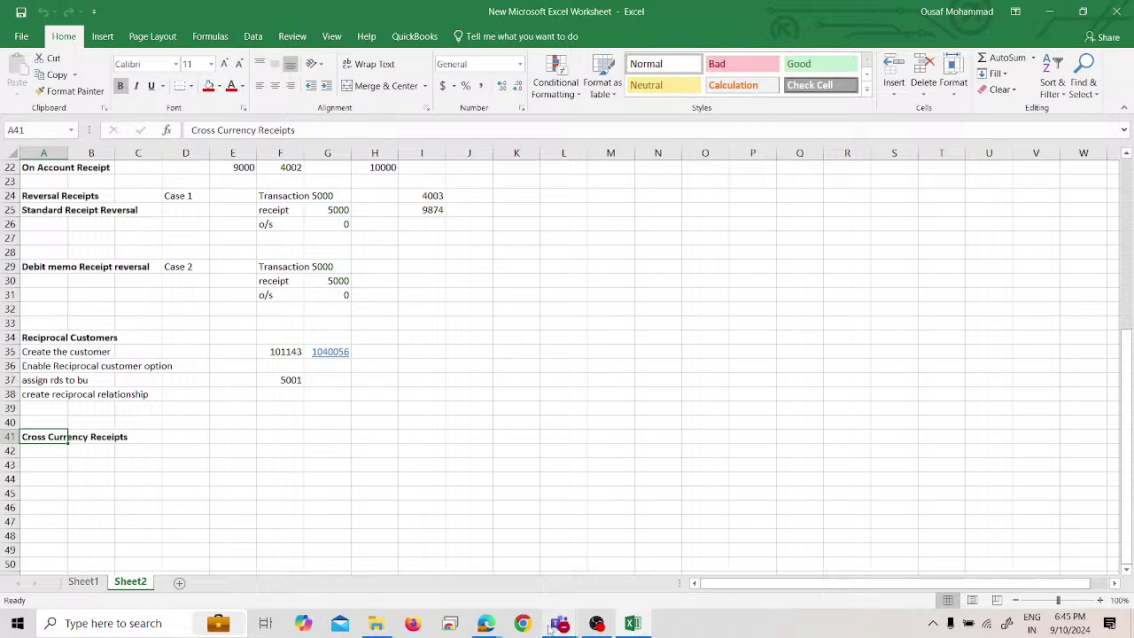
# Switch to the YouTube Studio live streaming window and end the live stream.
pyautogui.moveTo(560, 627)
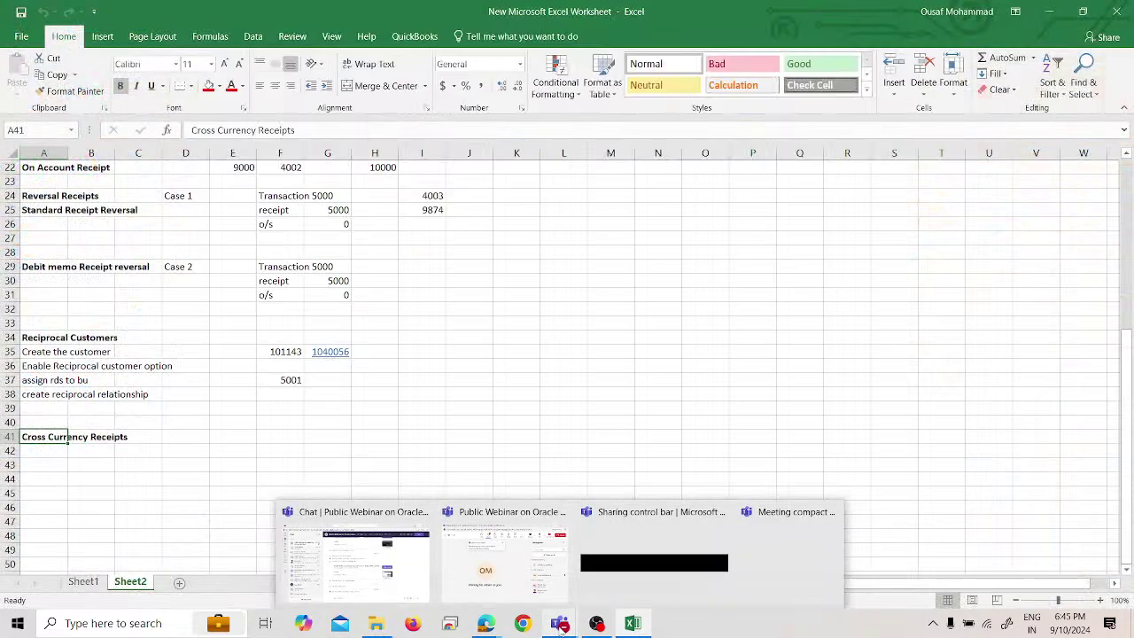
pyautogui.click(561, 628)
pyautogui.moveTo(491, 625)
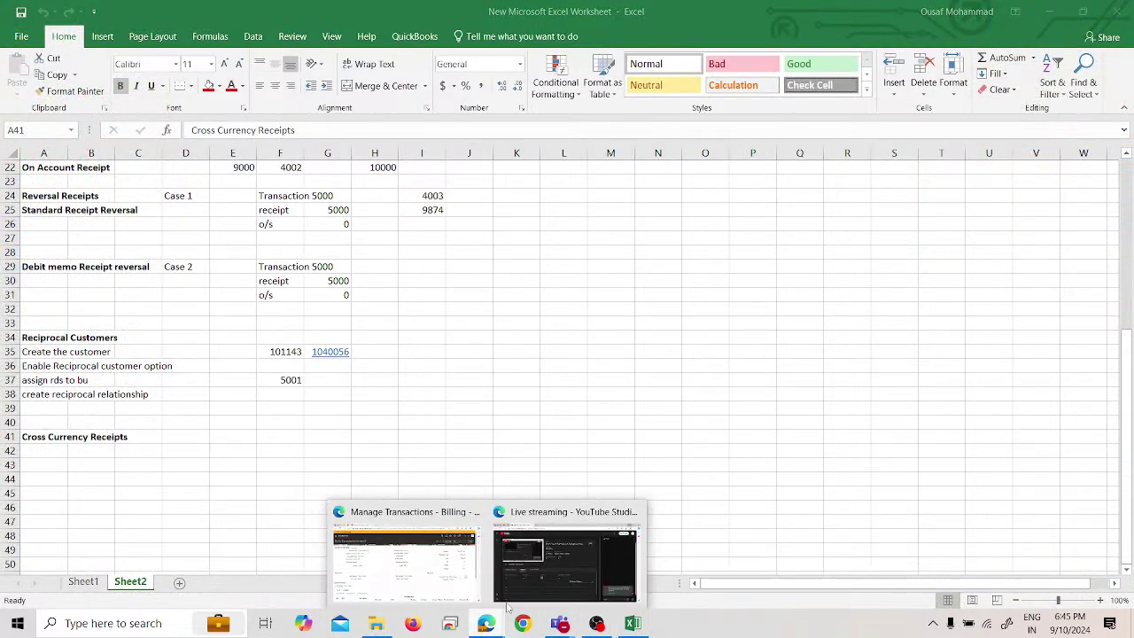
pyautogui.click(577, 534)
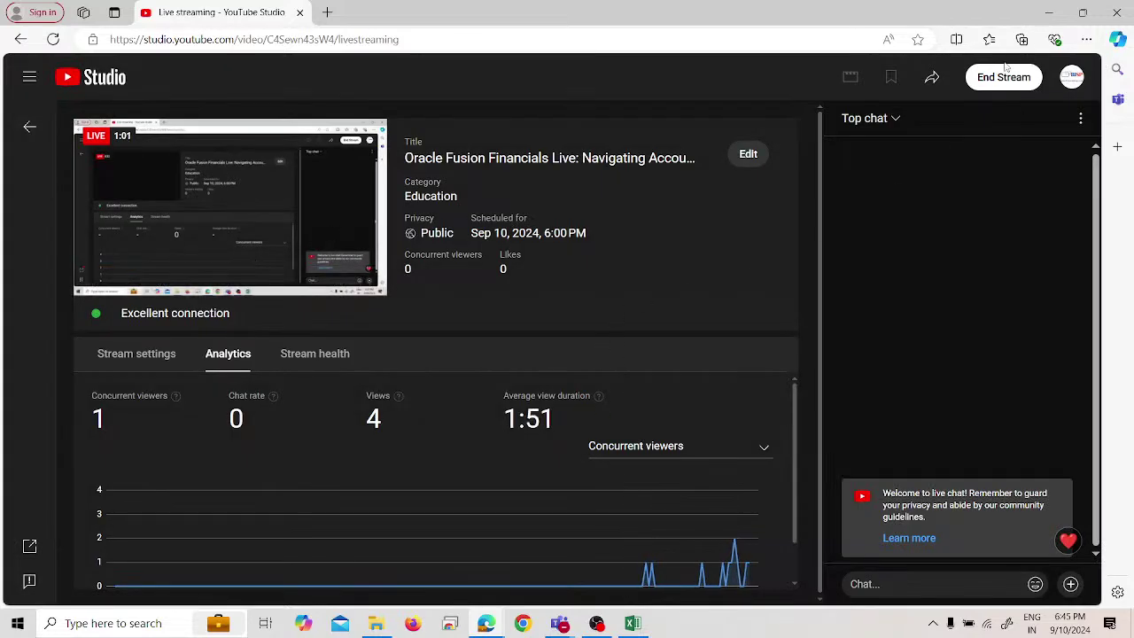
pyautogui.click(994, 82)
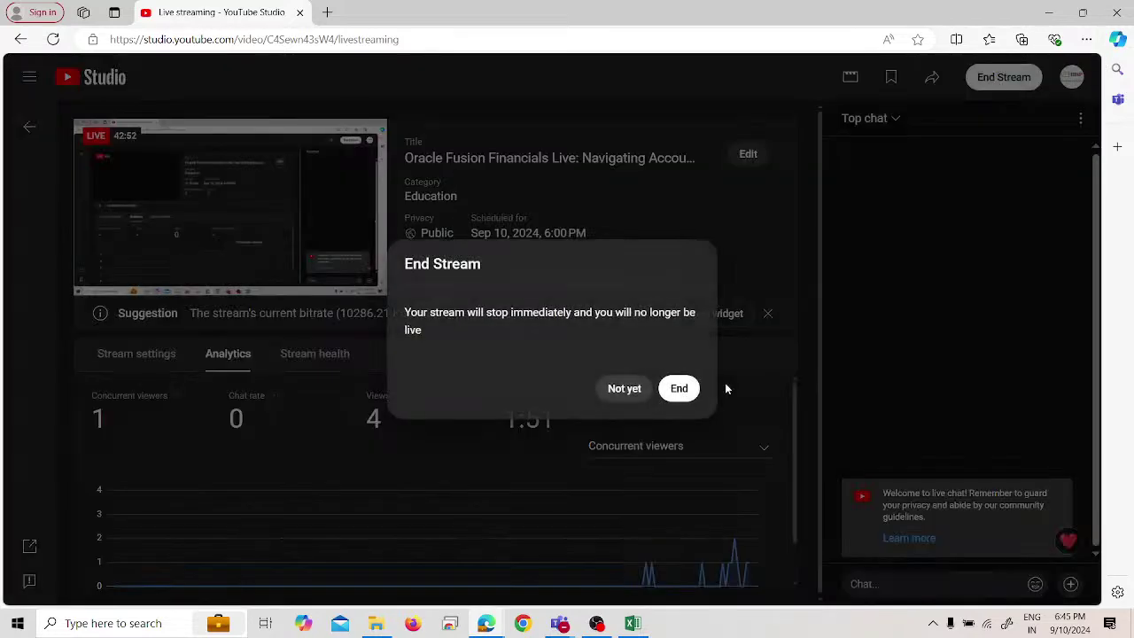
pyautogui.click(678, 387)
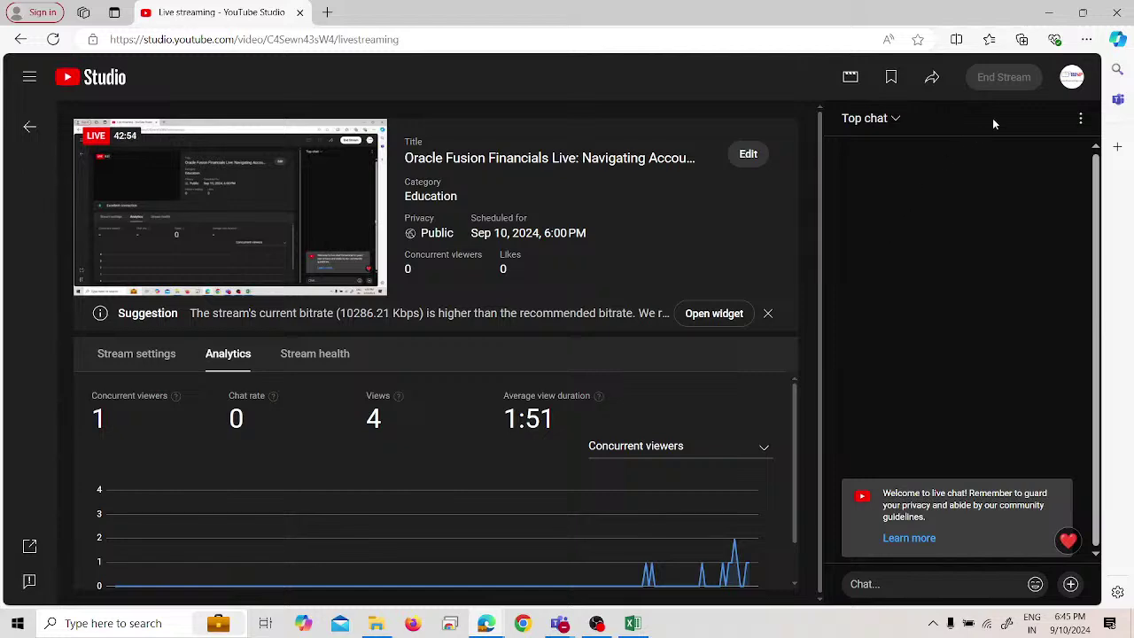